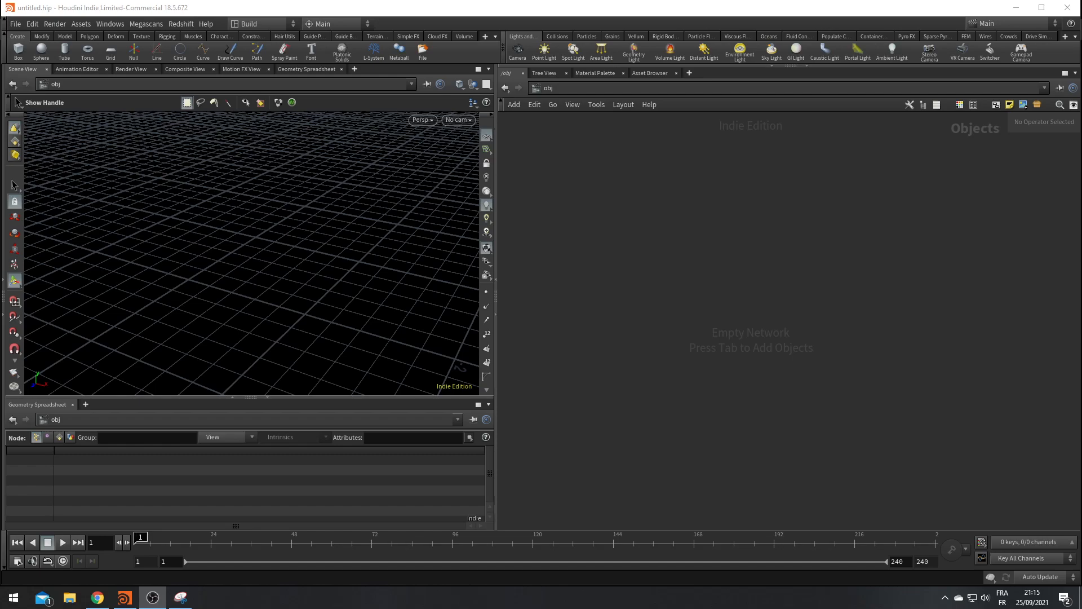
Switch to the browser and play the goat reference video
click(97, 597)
click(411, 554)
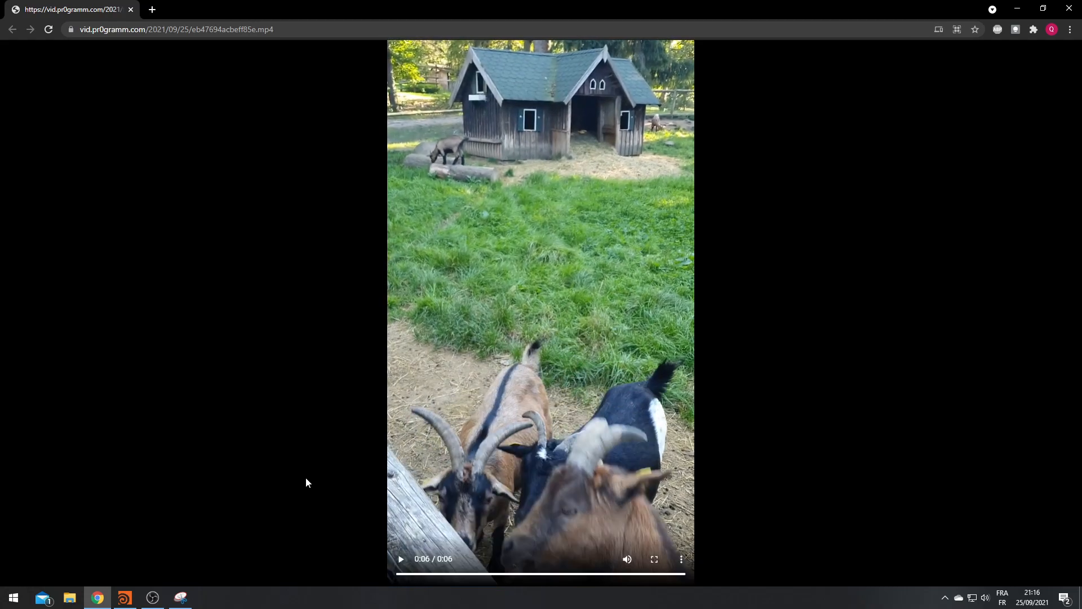
Switch to the goat screenshot in the Snipping Tool, dock its window, and draw a red centre line down the goat's neck
click(181, 597)
drag(1081, 22, 505, 1)
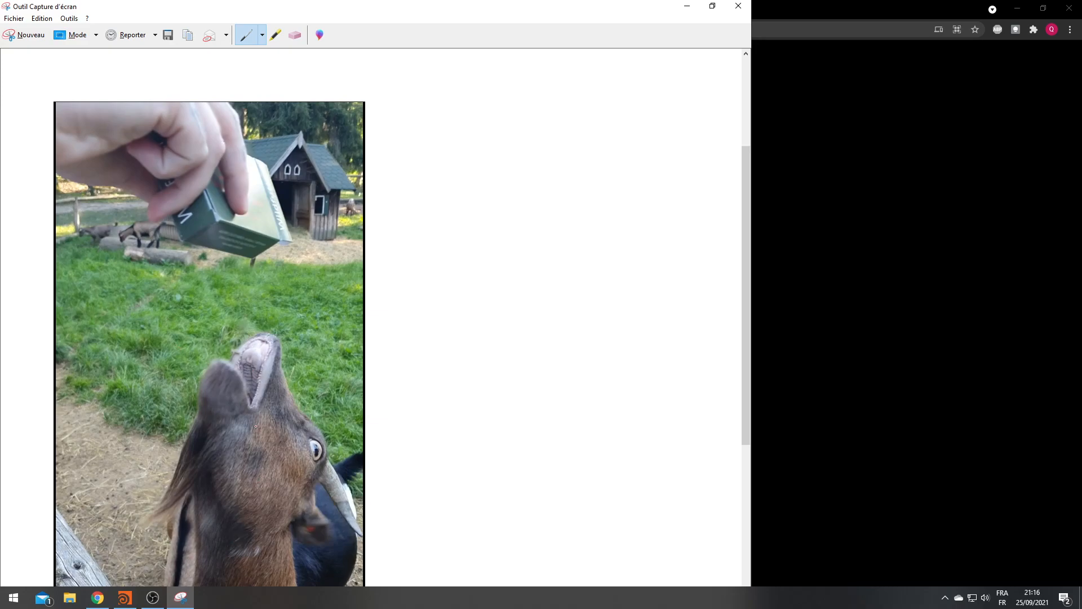
drag(252, 425, 256, 586)
Outline the goat's round head and both sides of its neck with the blue pen
click(263, 35)
click(268, 65)
mouse_move(289, 522)
mouse_down()
mouse_move(314, 486)
mouse_move(307, 439)
mouse_move(266, 399)
mouse_move(207, 411)
mouse_move(173, 476)
mouse_move(199, 589)
mouse_up()
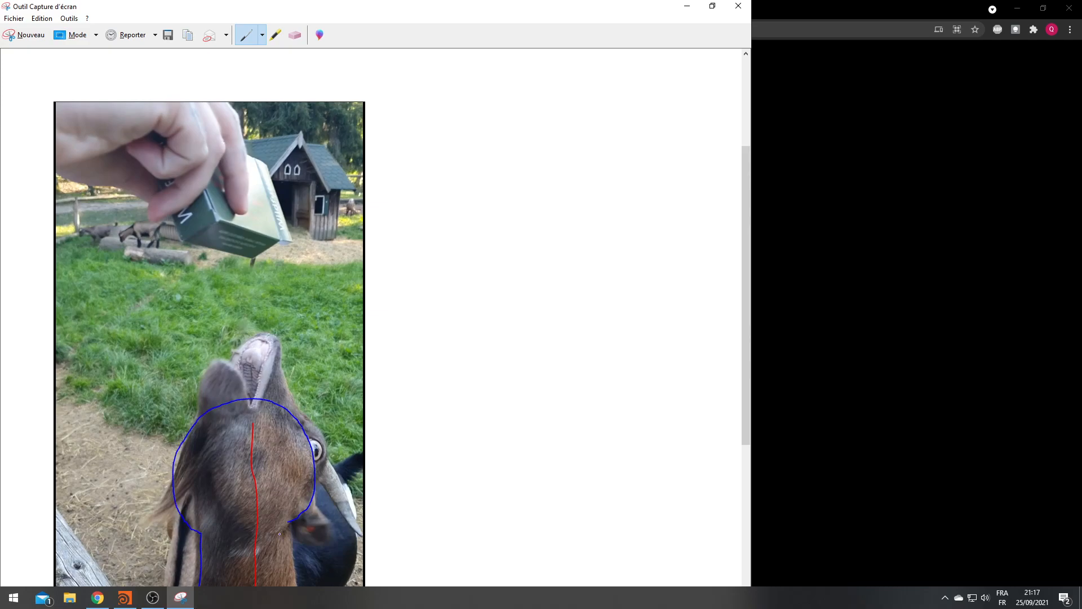
drag(293, 526, 294, 586)
Outline the goat's upper and lower jaws with the black pen
click(262, 35)
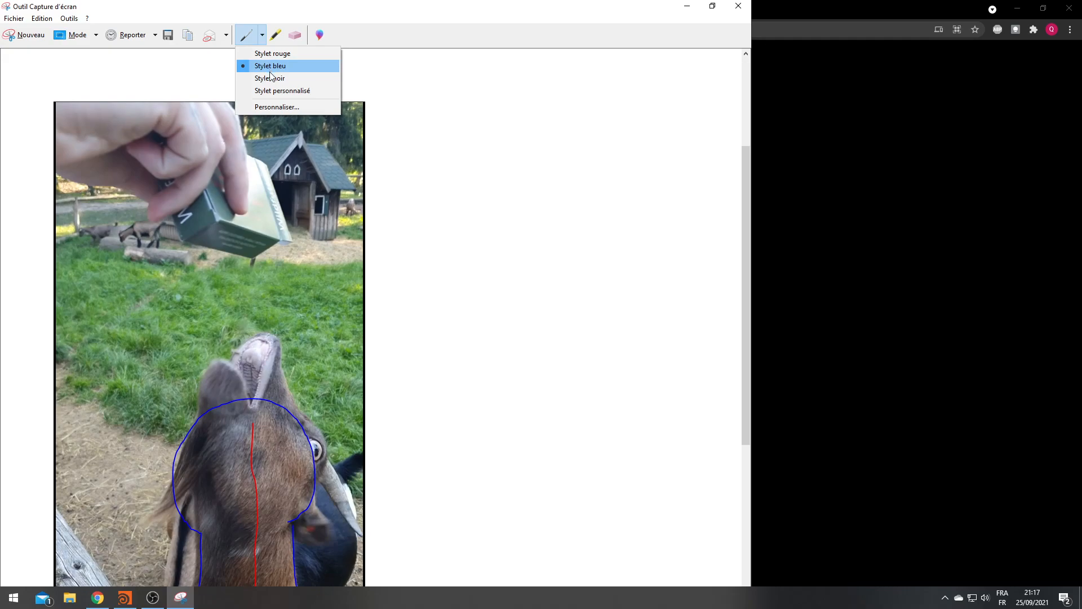
click(270, 79)
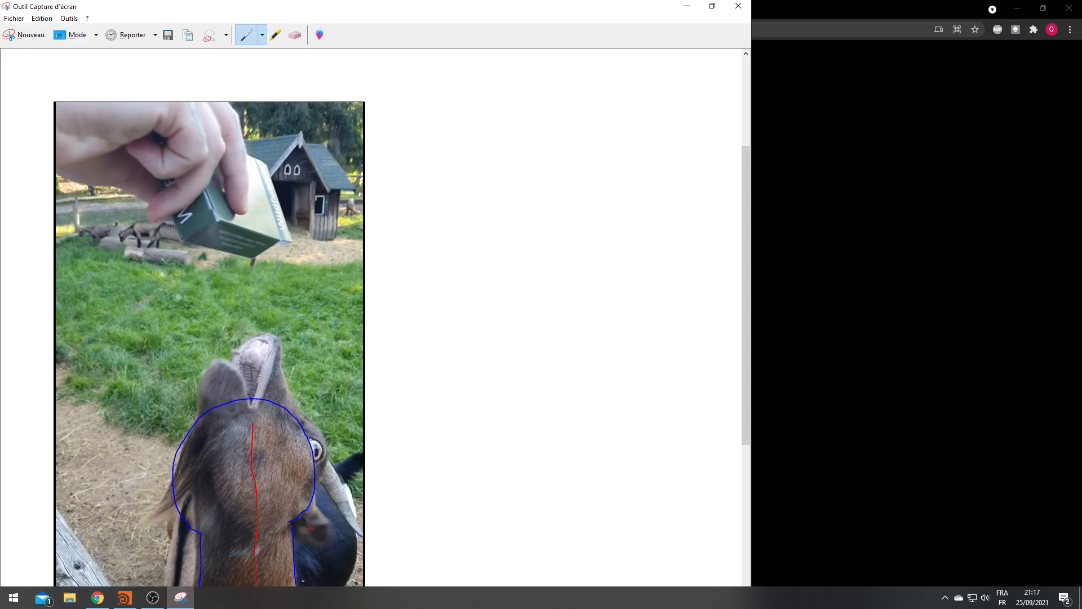
mouse_move(254, 408)
mouse_down()
mouse_move(223, 357)
mouse_move(198, 410)
mouse_move(224, 424)
mouse_move(263, 404)
mouse_move(237, 363)
mouse_move(254, 341)
mouse_move(273, 352)
mouse_move(259, 404)
mouse_up()
mouse_move(268, 335)
mouse_down()
mouse_move(283, 418)
mouse_move(261, 412)
mouse_up()
Mark the mouth hinge and circle the goat's eye with the red pen
click(262, 35)
click(275, 91)
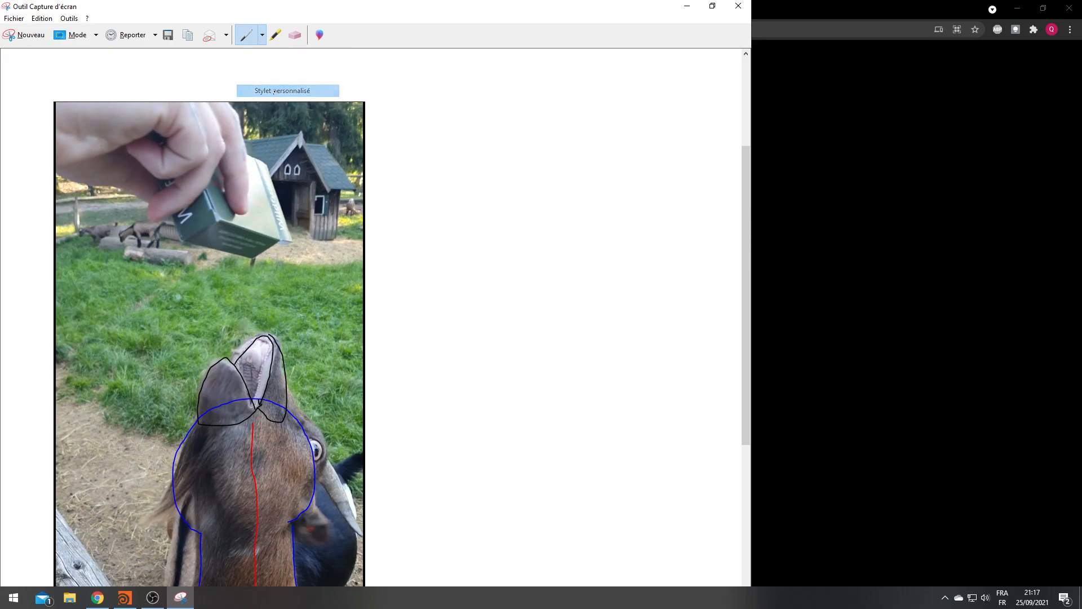
click(262, 35)
click(273, 53)
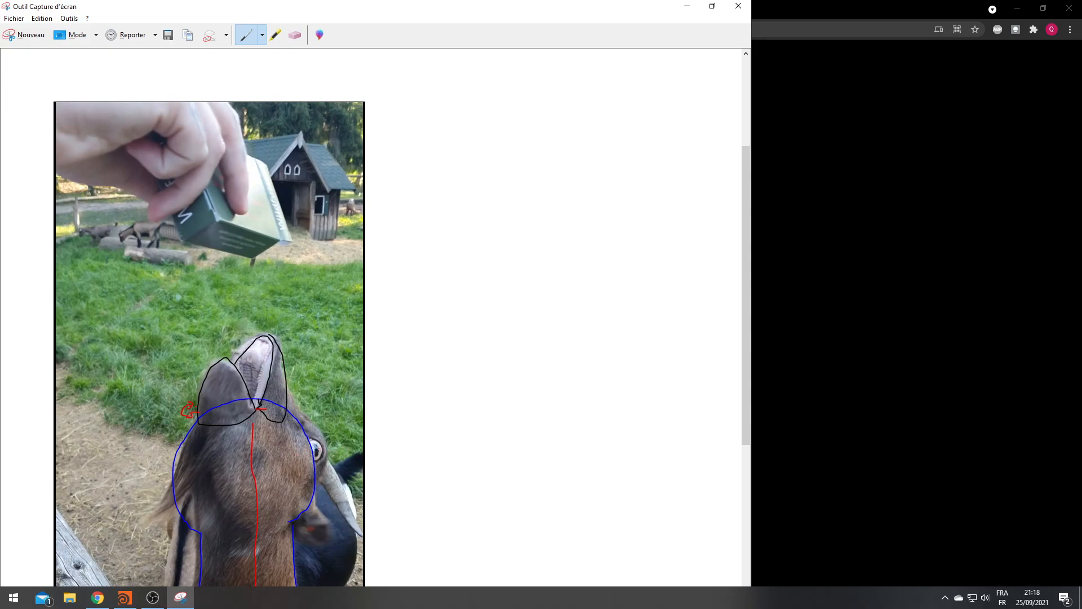
mouse_move(317, 443)
mouse_down()
mouse_move(307, 463)
mouse_move(319, 444)
mouse_up()
Switch to Houdini and place a Geometry object in the object network
click(125, 597)
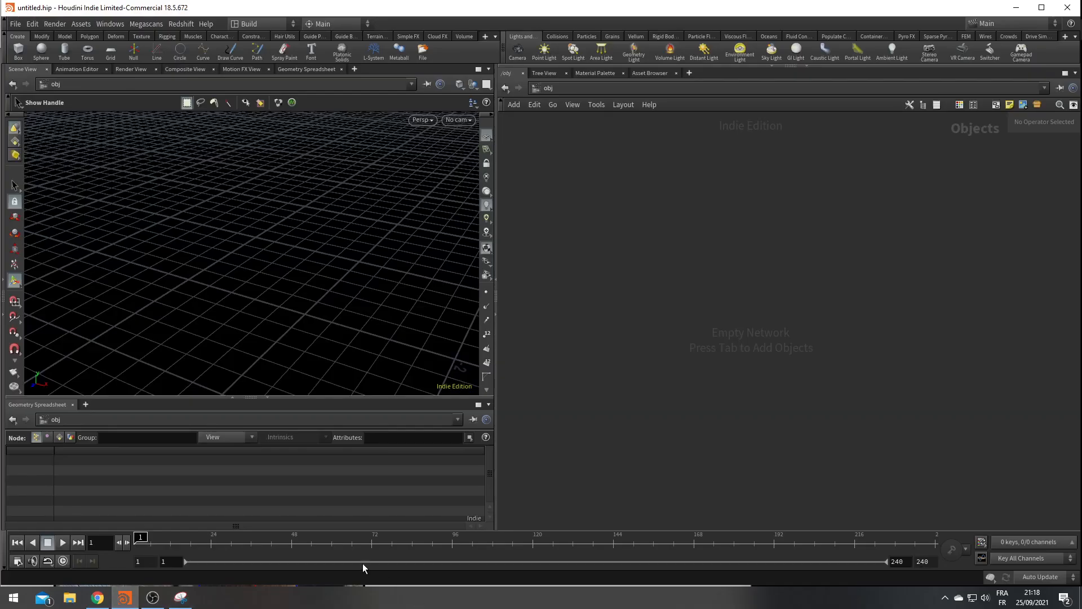
click(181, 597)
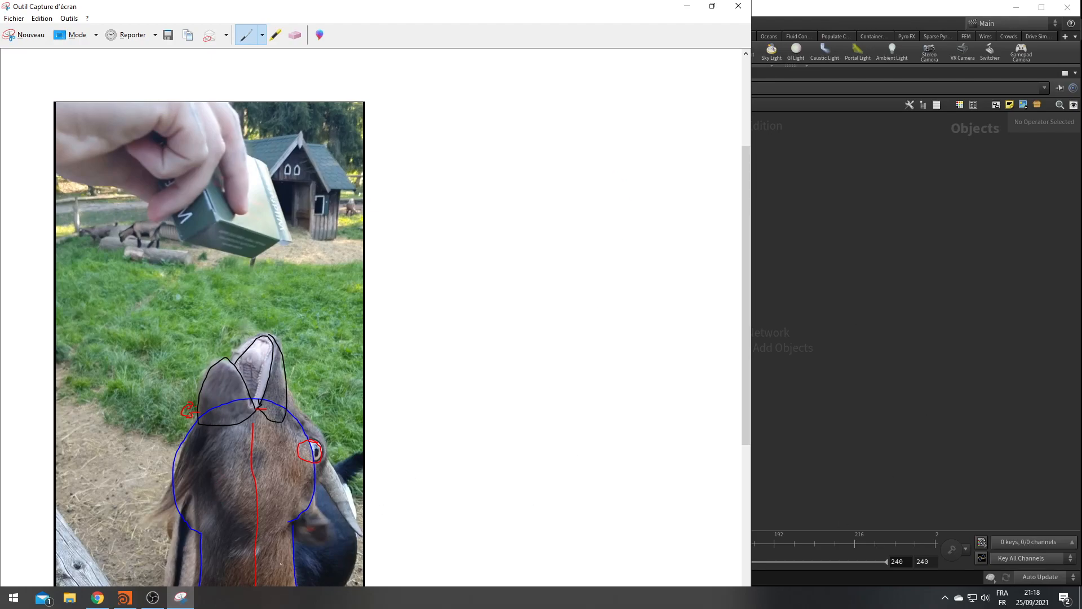
click(837, 341)
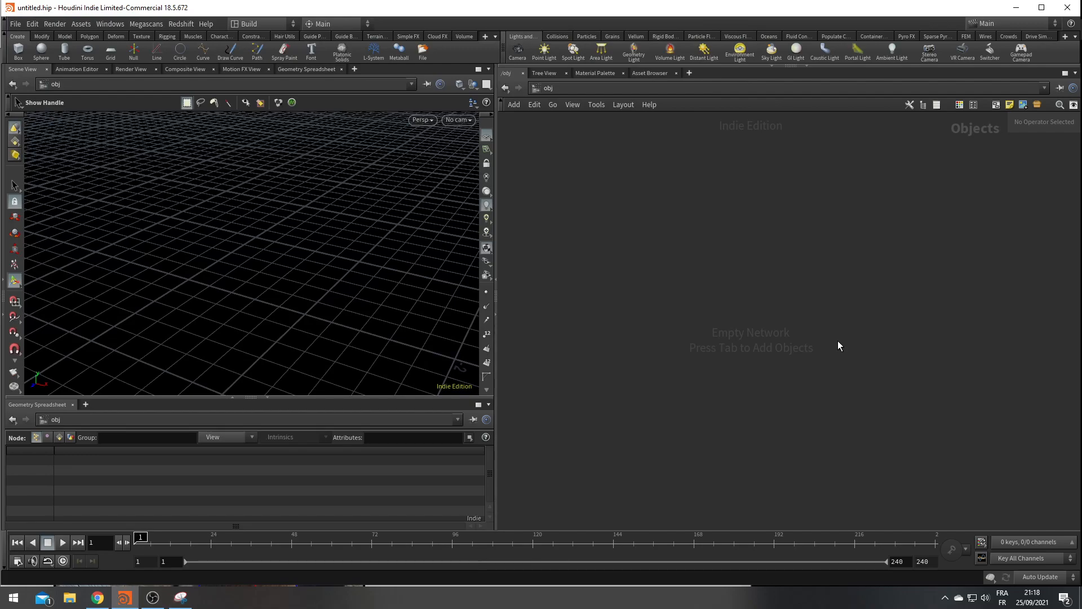
key(Tab)
text(test)
key(Return)
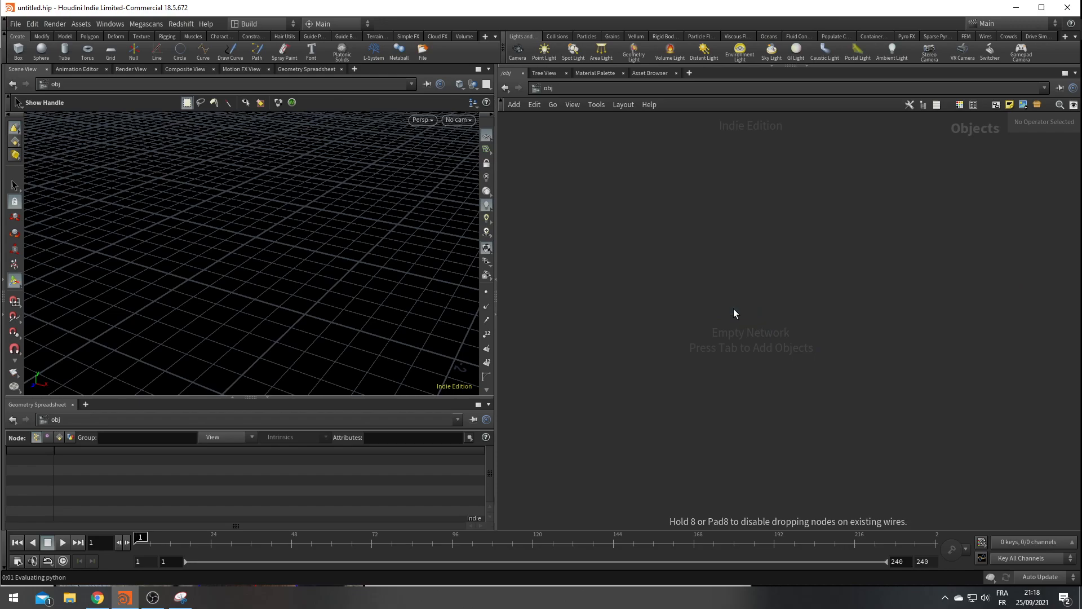
click(733, 309)
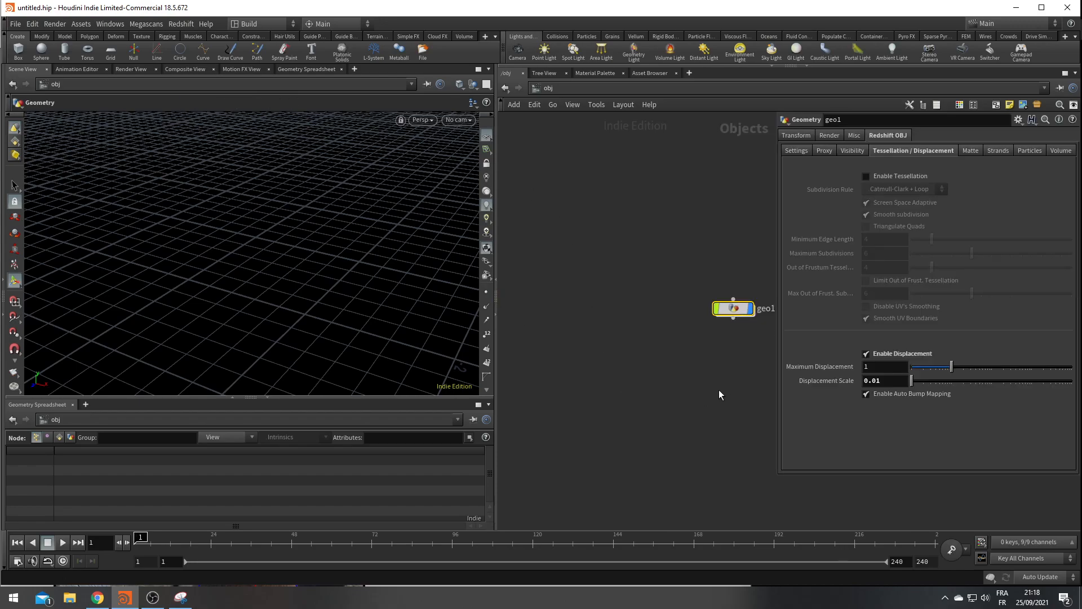
Move the geometry object aside and rename it GOAT
drag(755, 315, 619, 321)
double_click(635, 316)
double_click(635, 315)
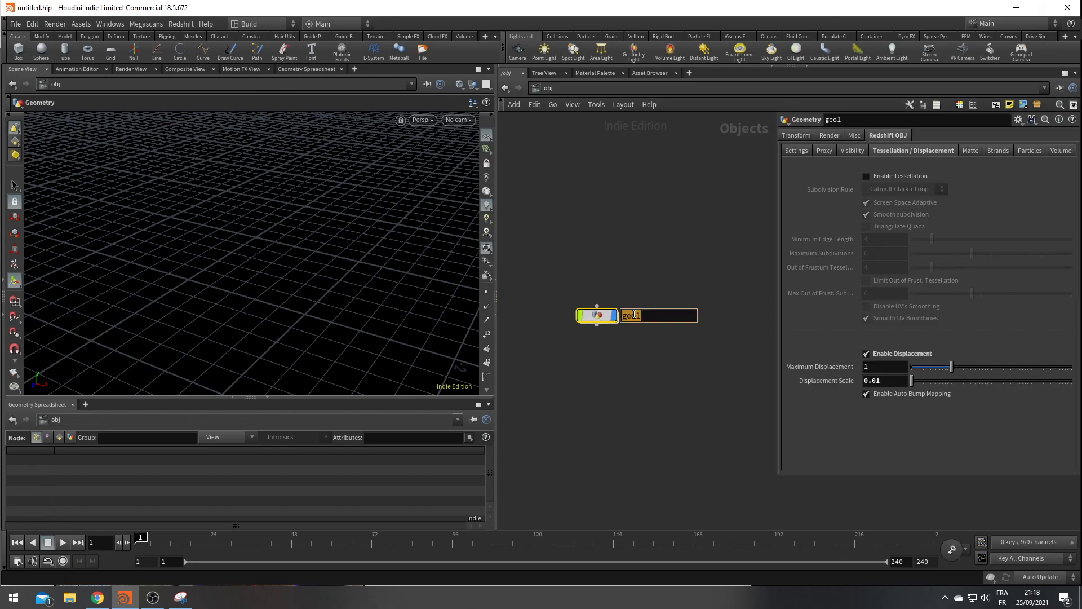
text(GOAT)
key(Return)
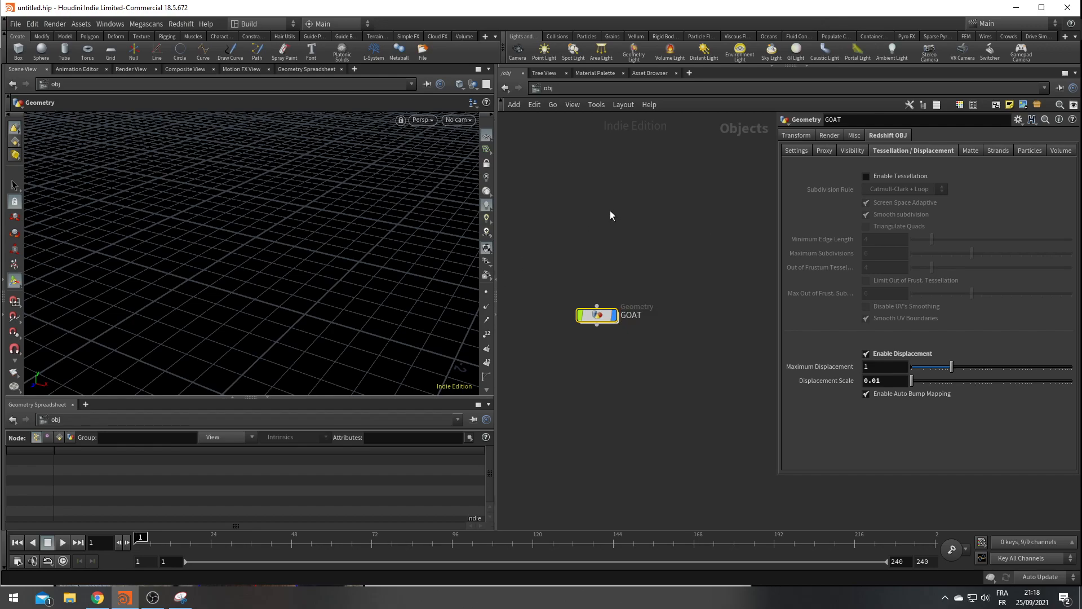
Enter the GOAT network, check the annotated goat sketch, and add a Line node
double_click(597, 315)
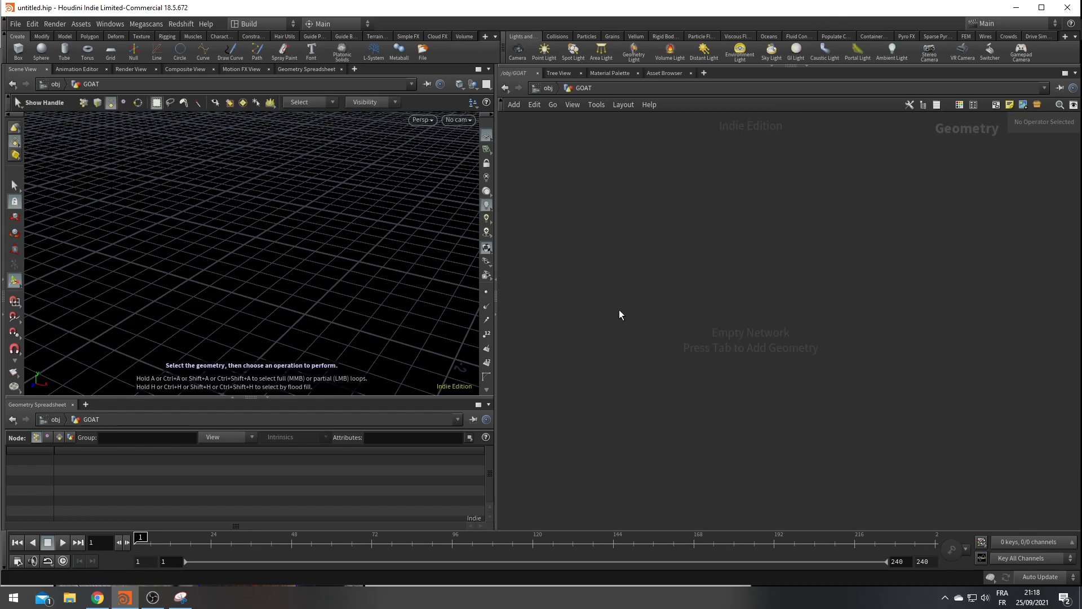
click(181, 598)
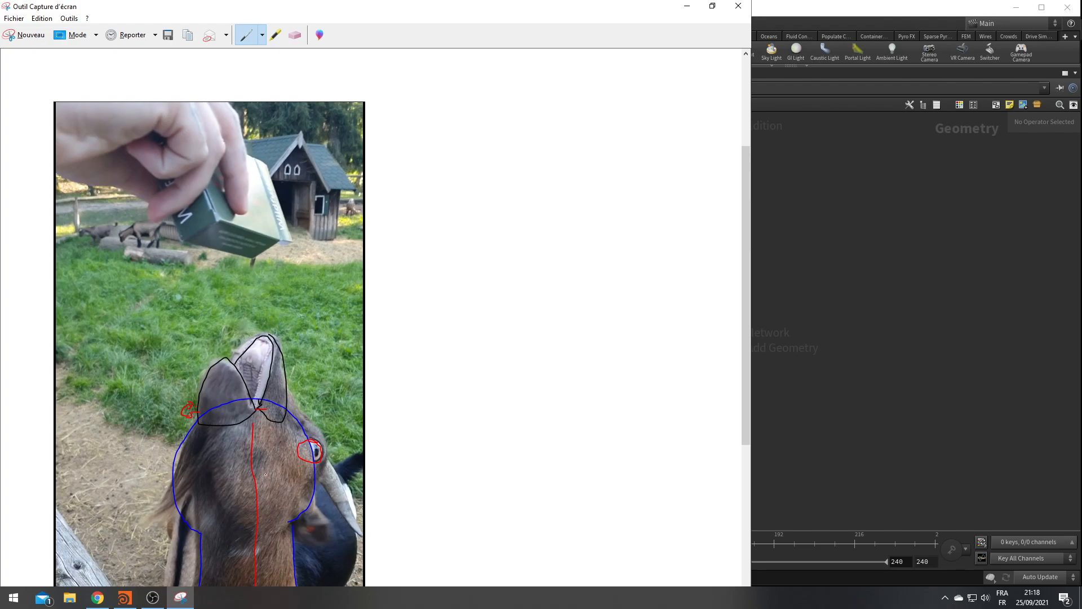
click(819, 342)
key(Tab)
text(line)
key(Return)
click(752, 265)
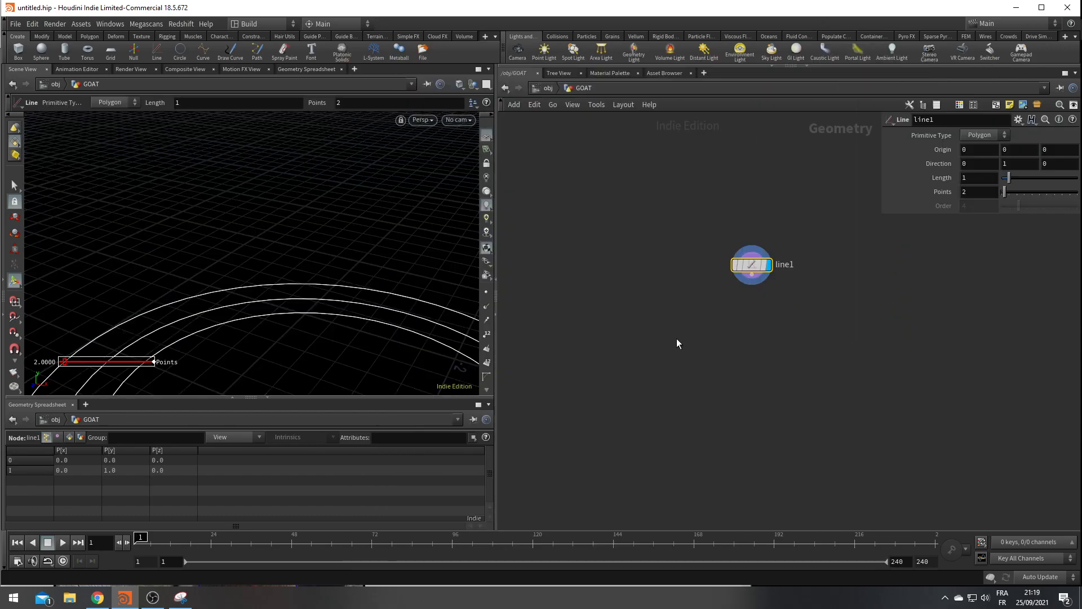
Examine the vertical line in the viewport along with its length setting
key(space+g)
scroll(317, 301, down, 5)
alt+drag(367, 347, 357, 122)
drag(349, 194, 331, 330)
drag(973, 180, 861, 184)
drag(972, 179, 821, 181)
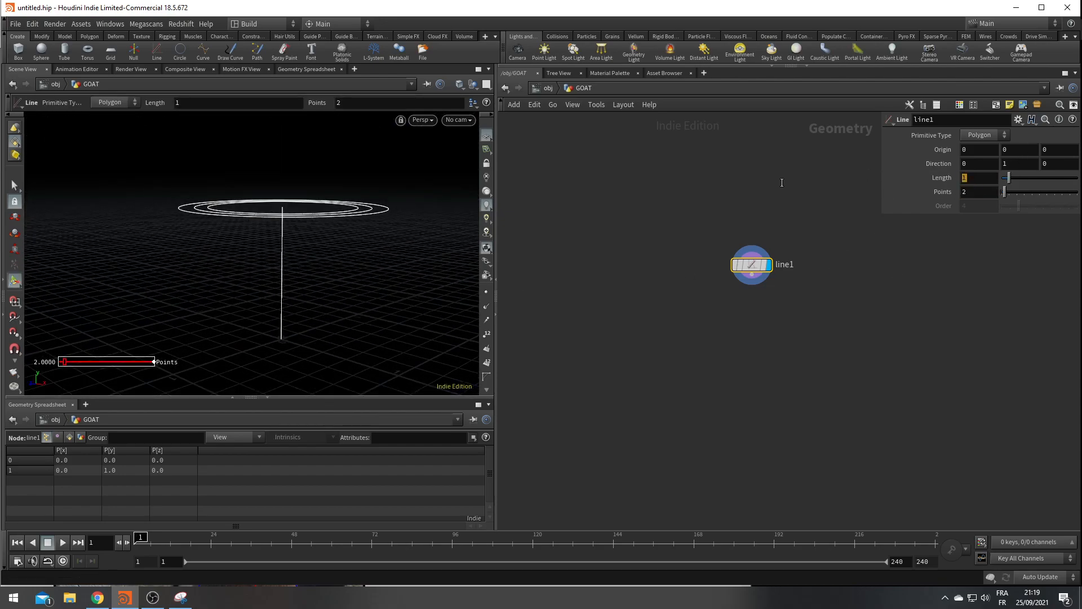
click(779, 352)
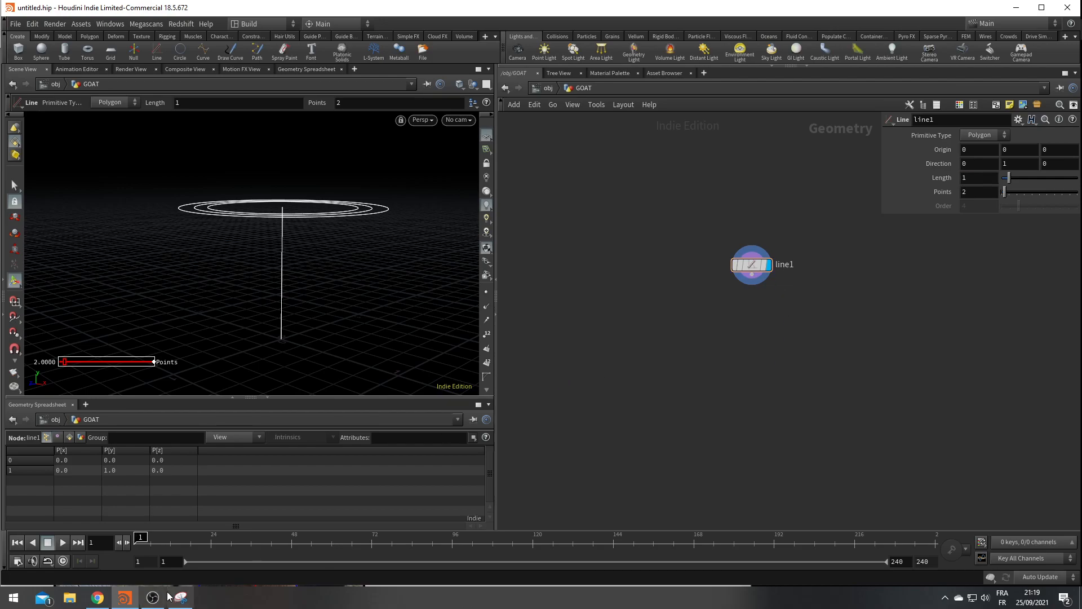
Add a Resample node connected after the line
mouse_move(181, 597)
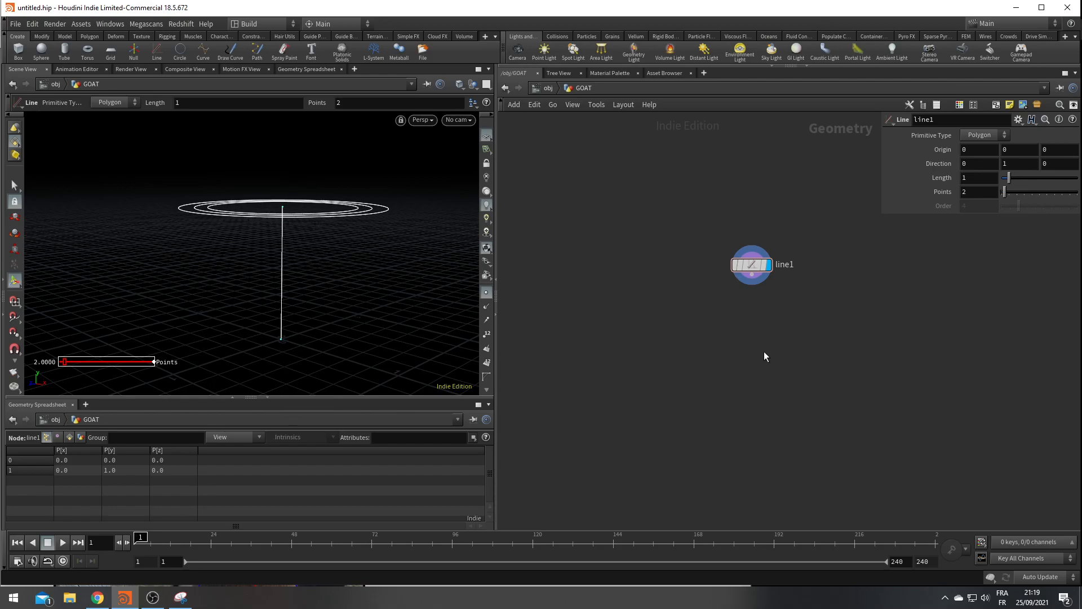
key(Tab)
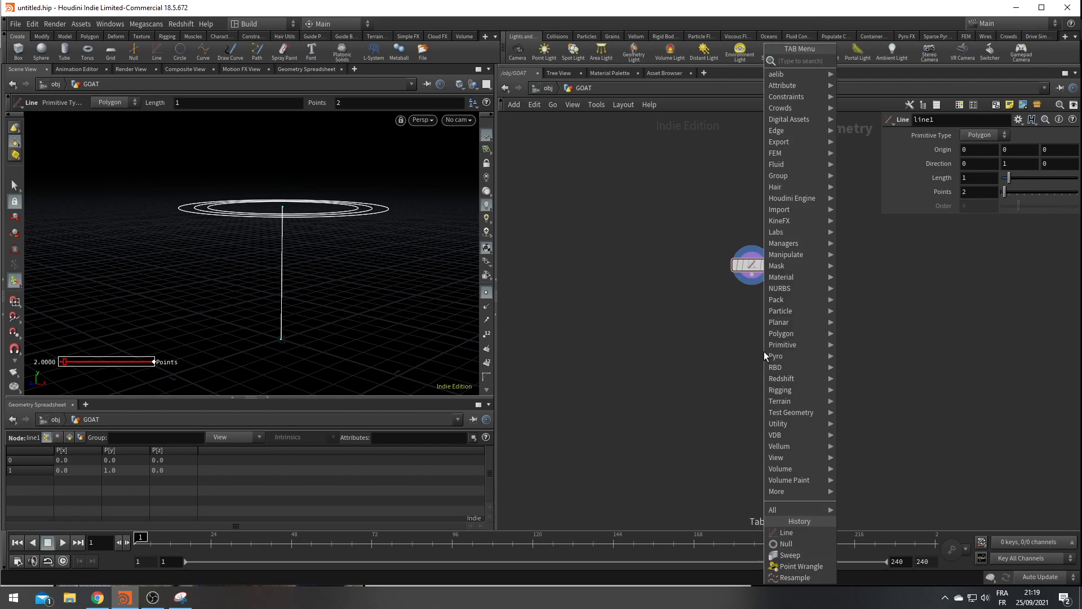
text(resample)
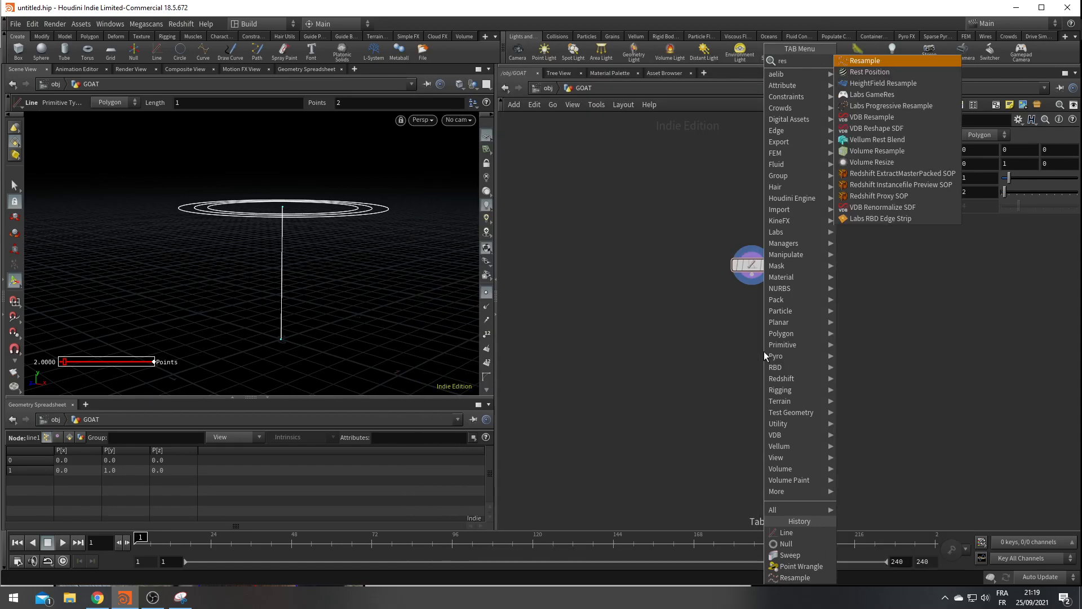
key(Return)
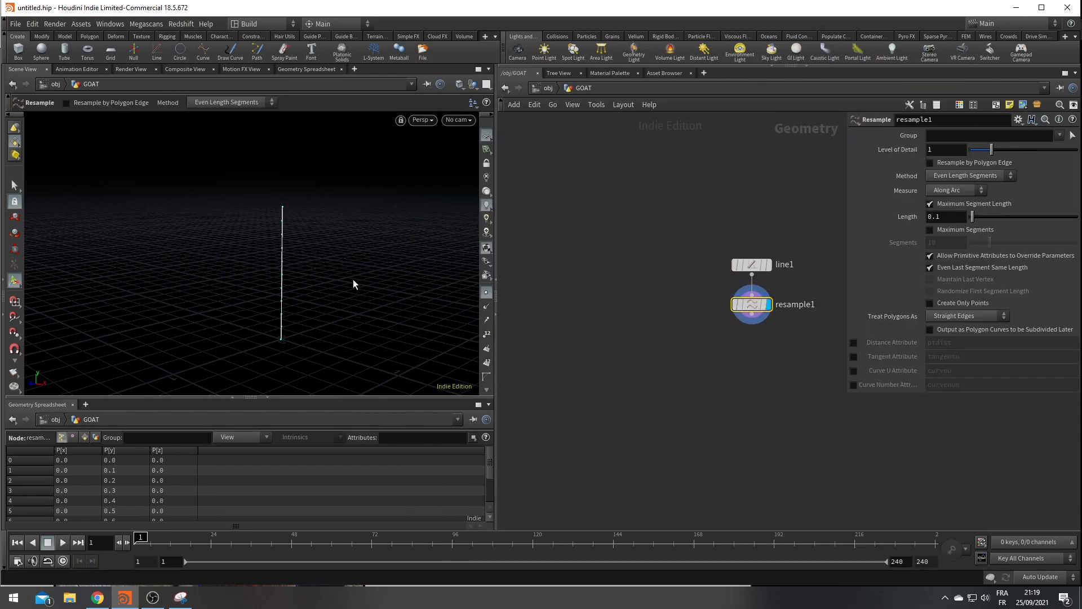
Try a segment length of 0.02 on the Resample node and settle on 0.05
alt+right_drag(296, 276, 379, 254)
alt+drag(379, 254, 321, 281)
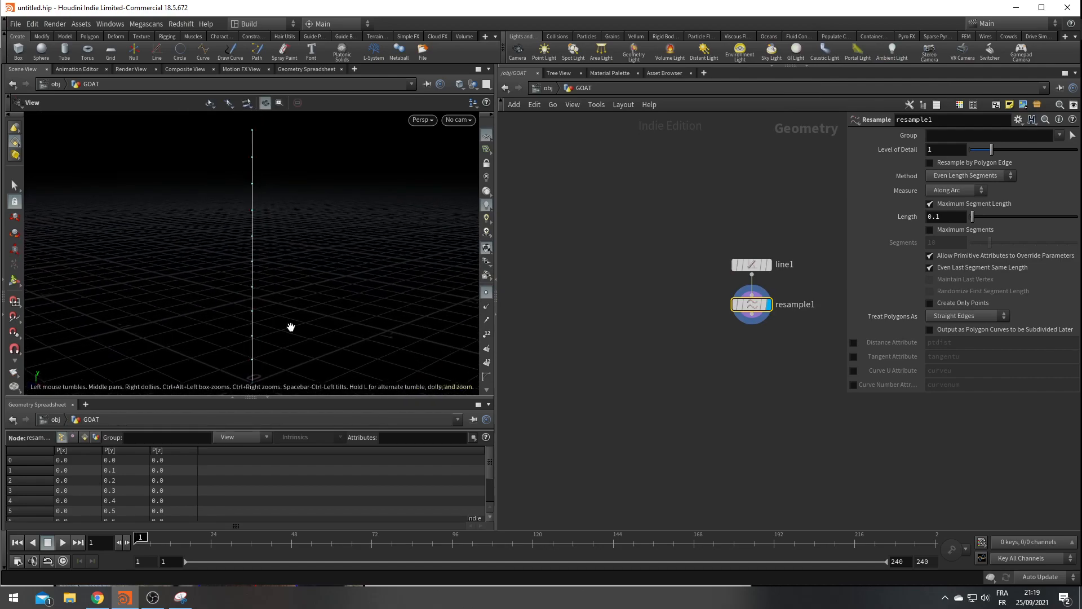
click(267, 397)
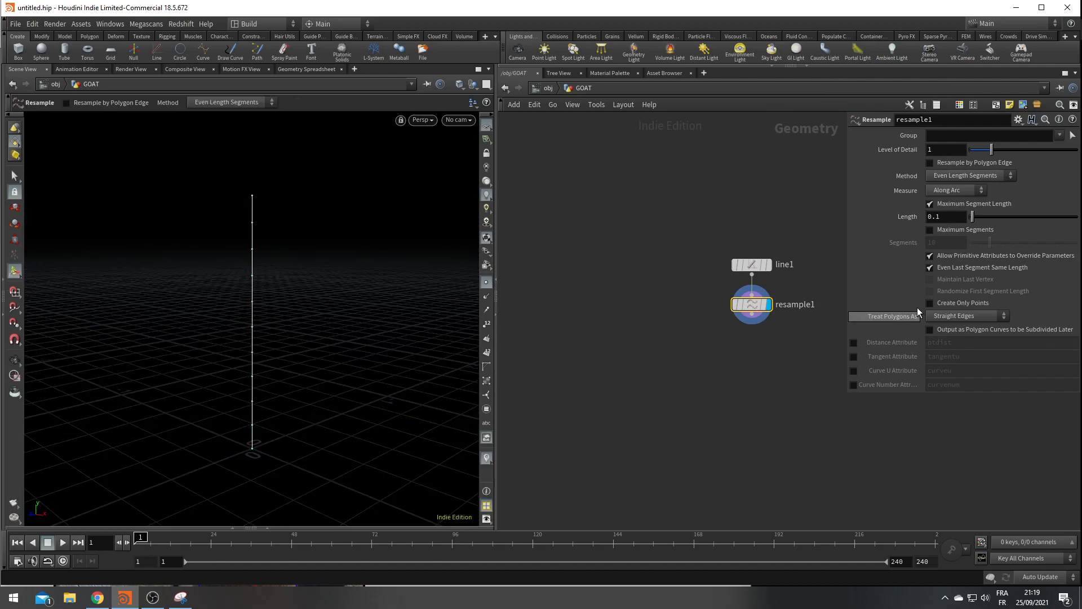
double_click(936, 216)
text(0.02)
key(Return)
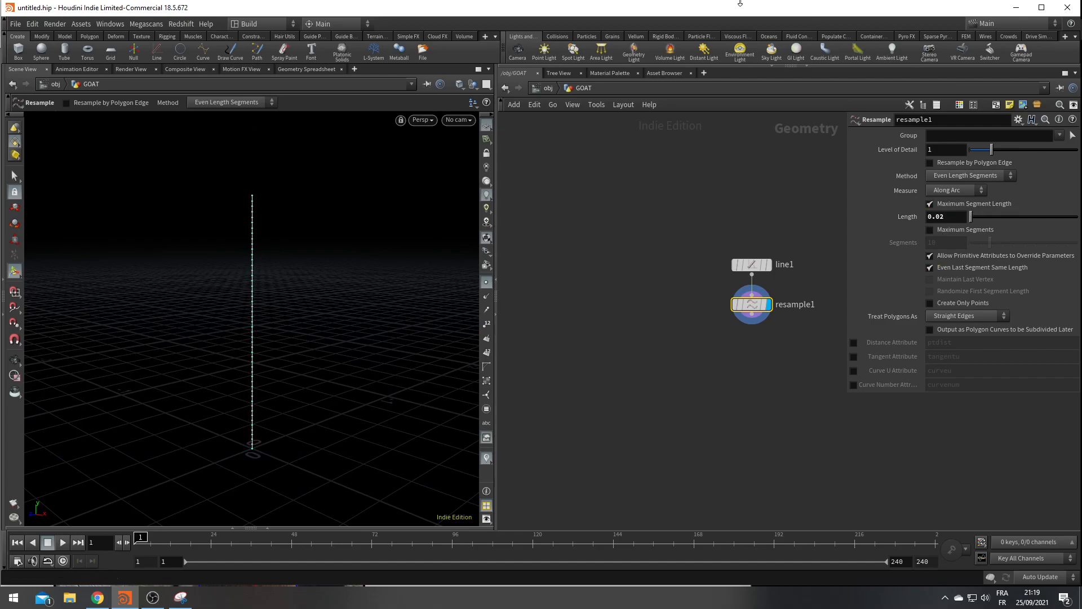
click(944, 217)
key(BackSpace)
text(5)
key(Return)
Enable the Curve U Attribute on the resample, display point numbers, and check the curveu values in the geometry spreadsheet
click(853, 370)
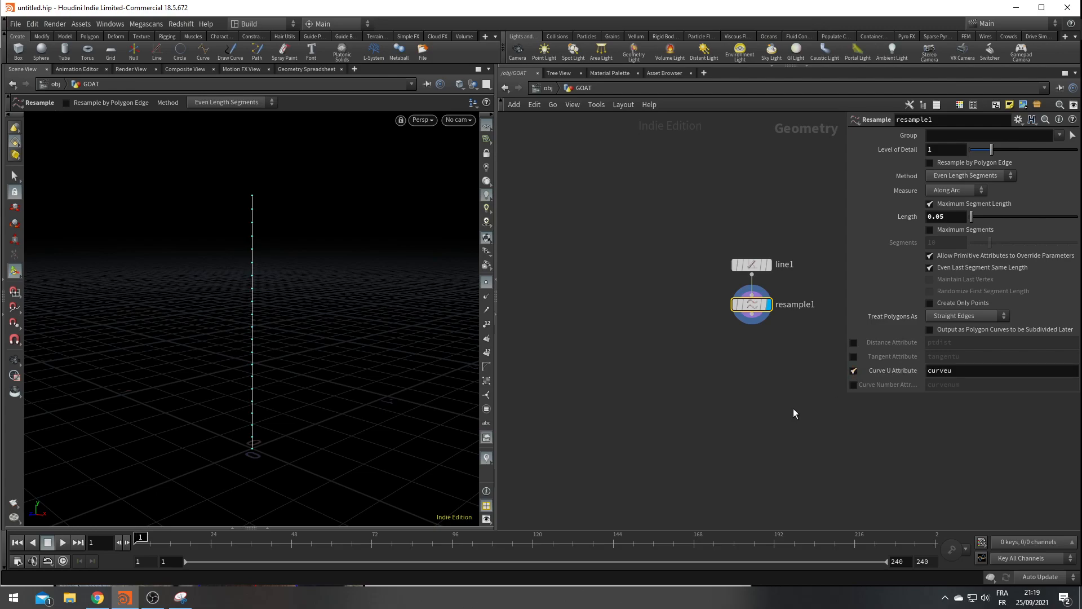
click(127, 528)
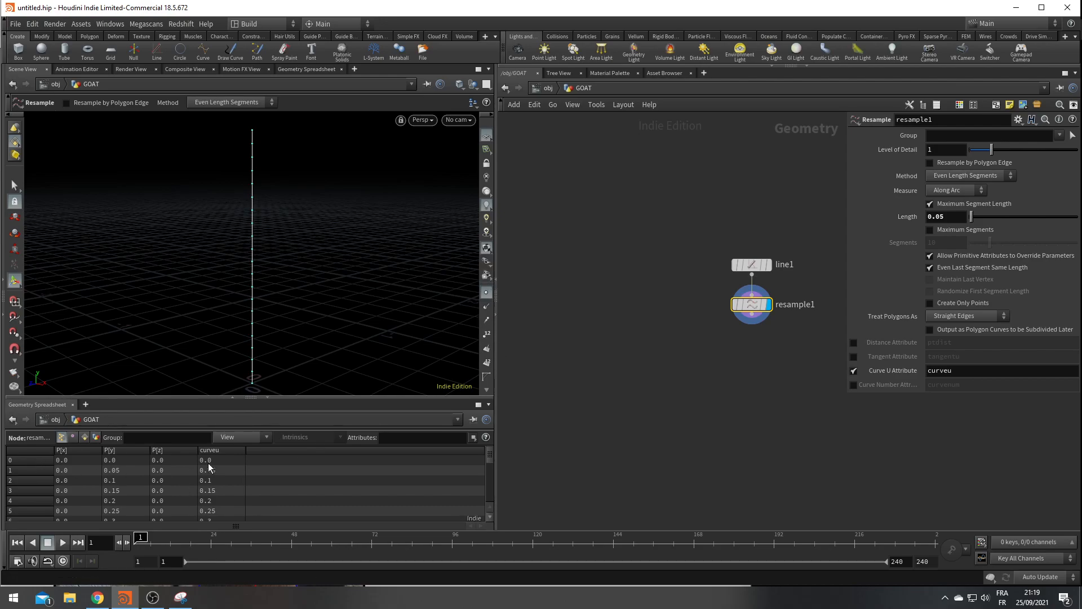
click(486, 335)
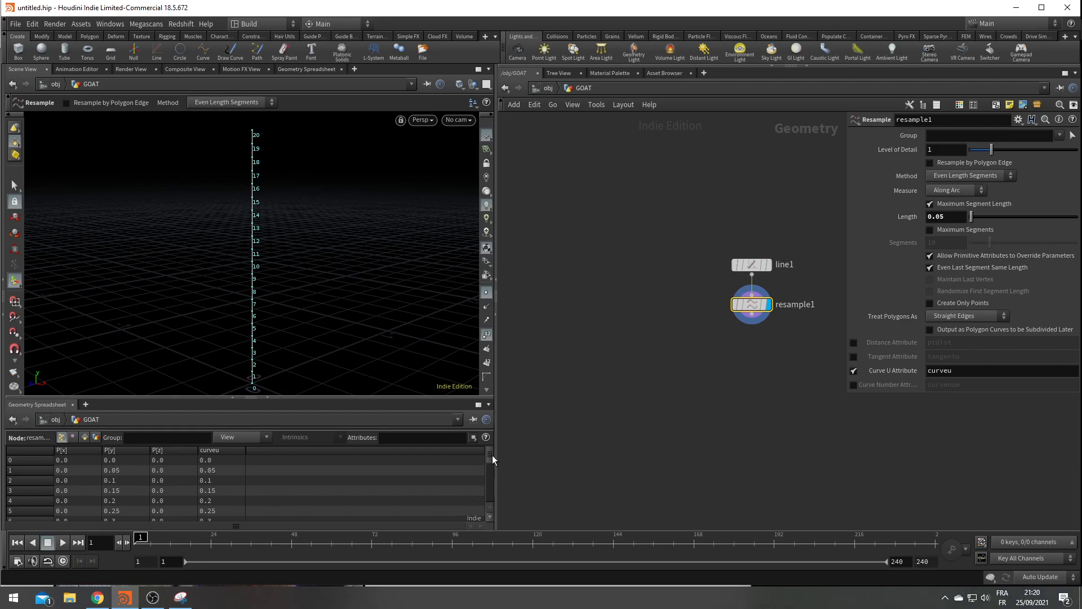
drag(492, 455, 492, 509)
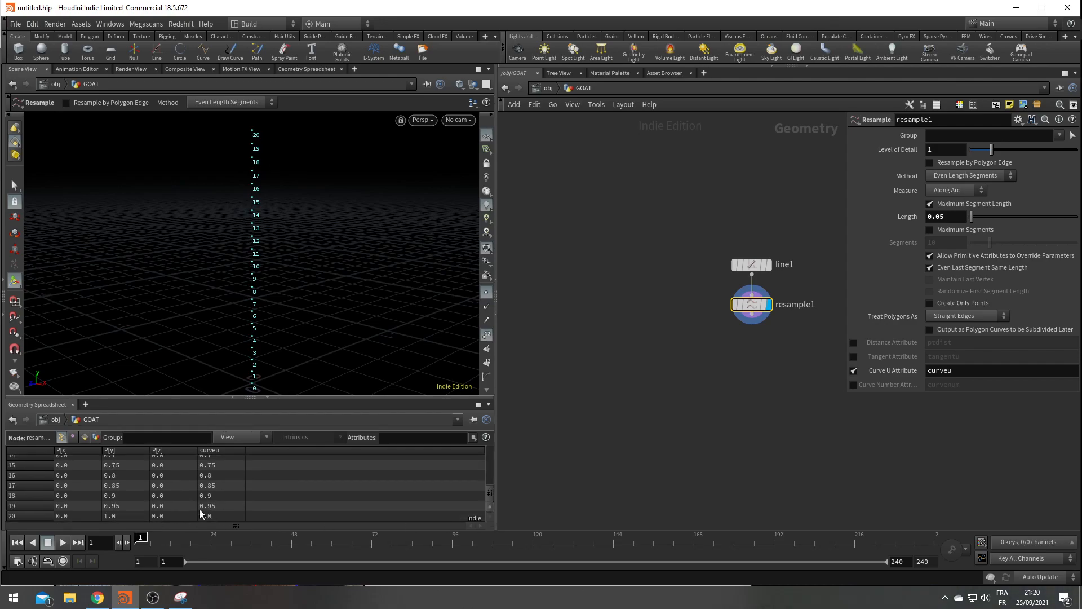
Add a Point Wrangle, wire the resample into its first input, and display its result
key(Tab)
text(point)
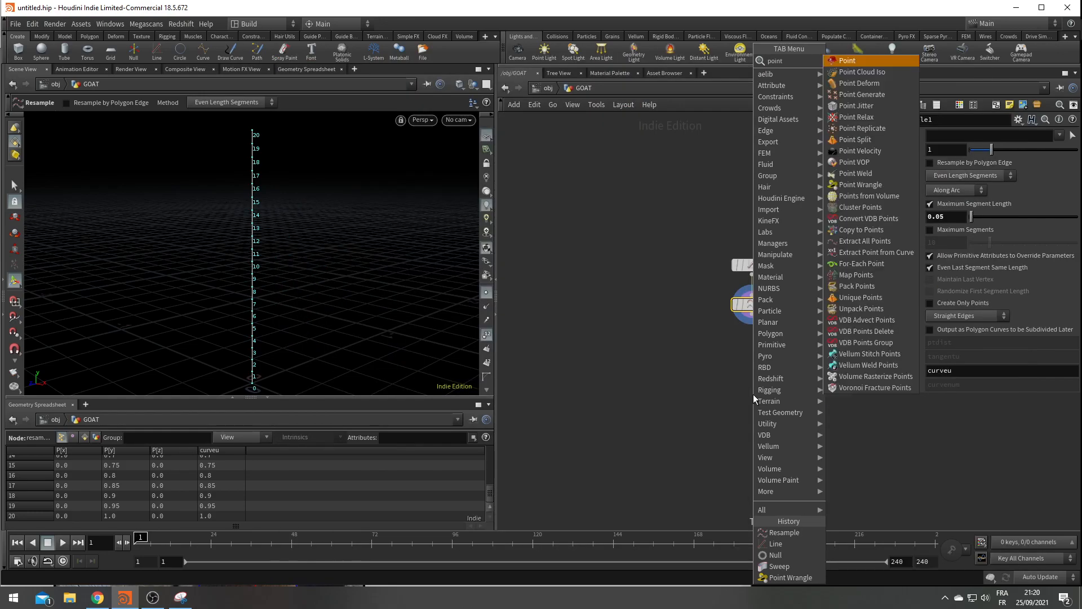
key(BackSpace)
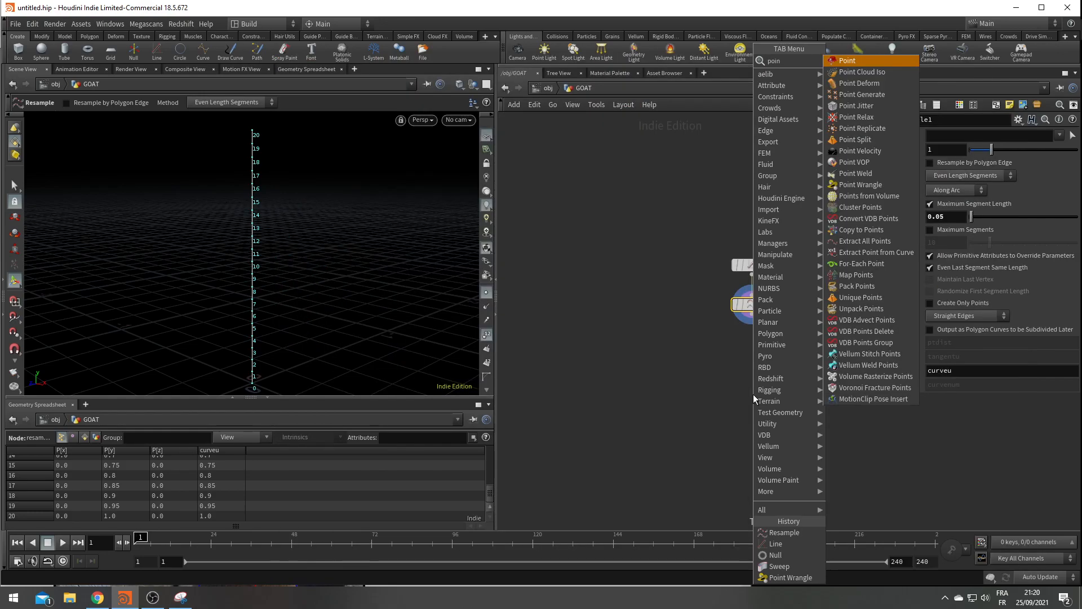
text(t wr)
key(Return)
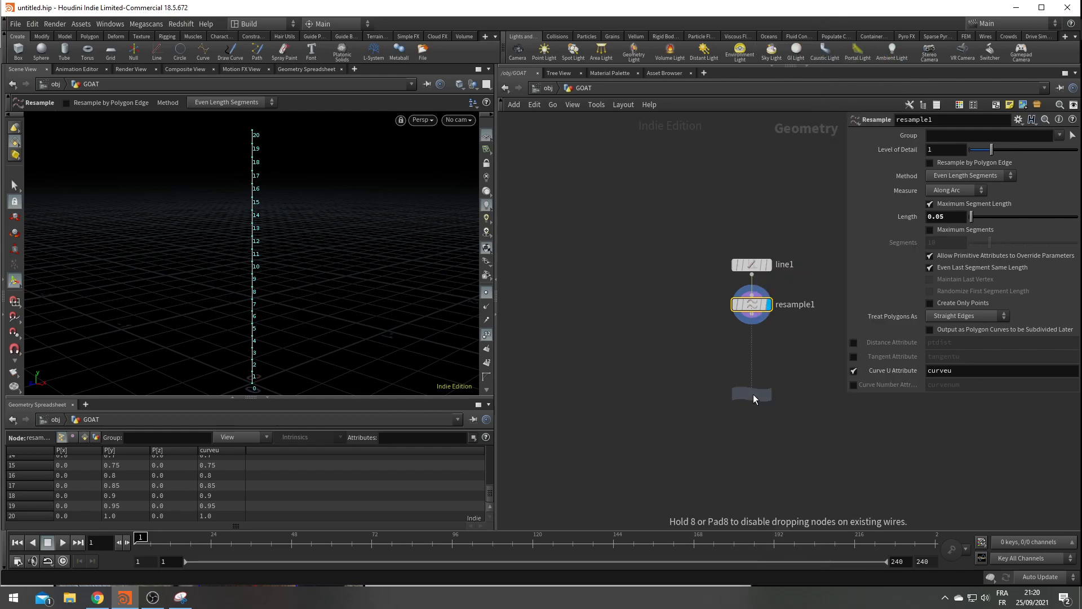
click(753, 389)
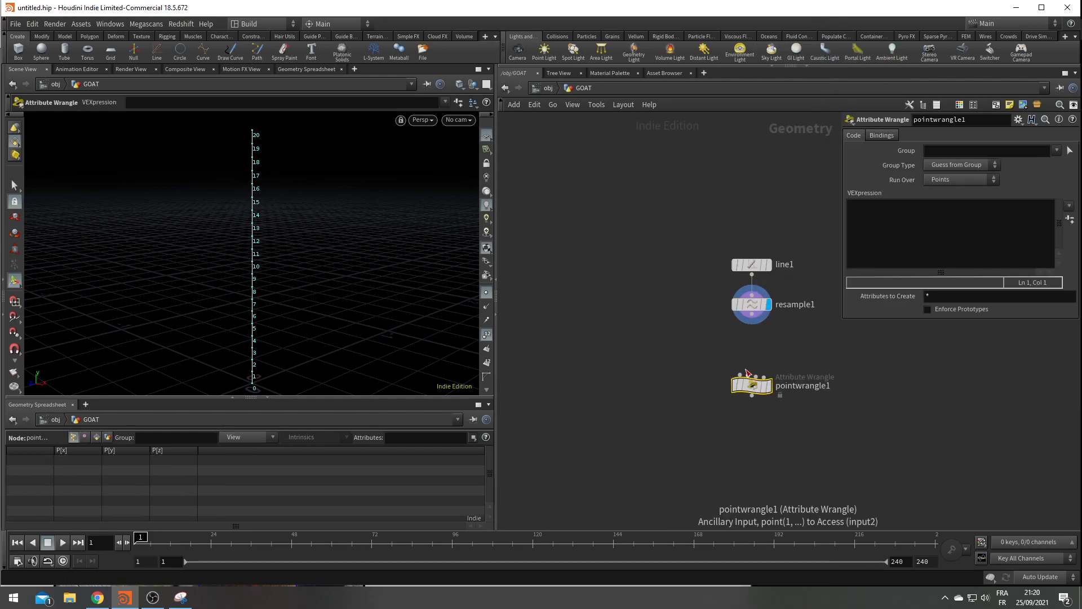
click(768, 385)
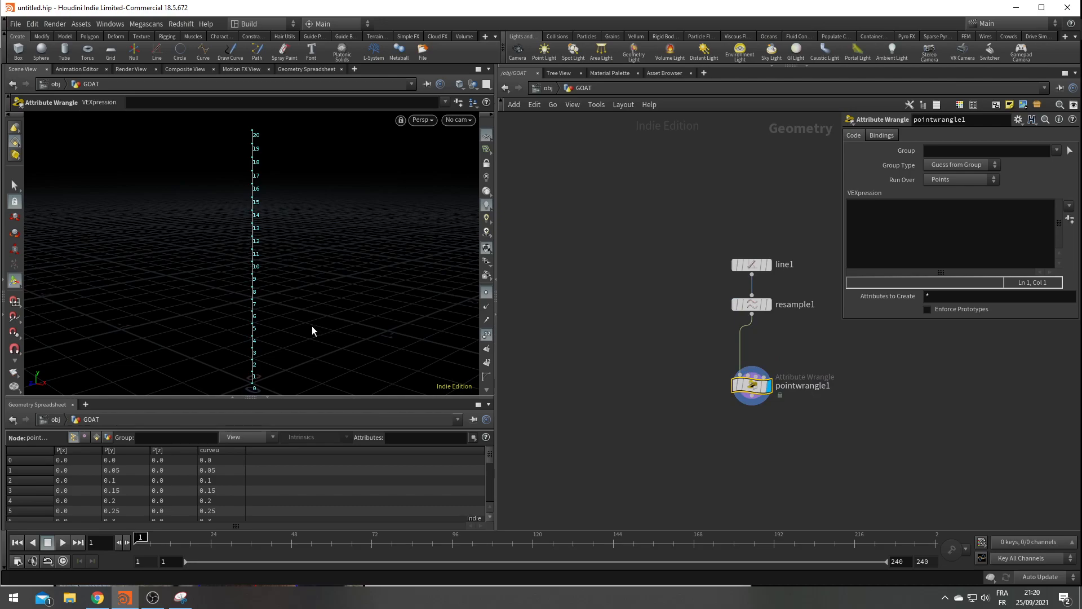
click(926, 242)
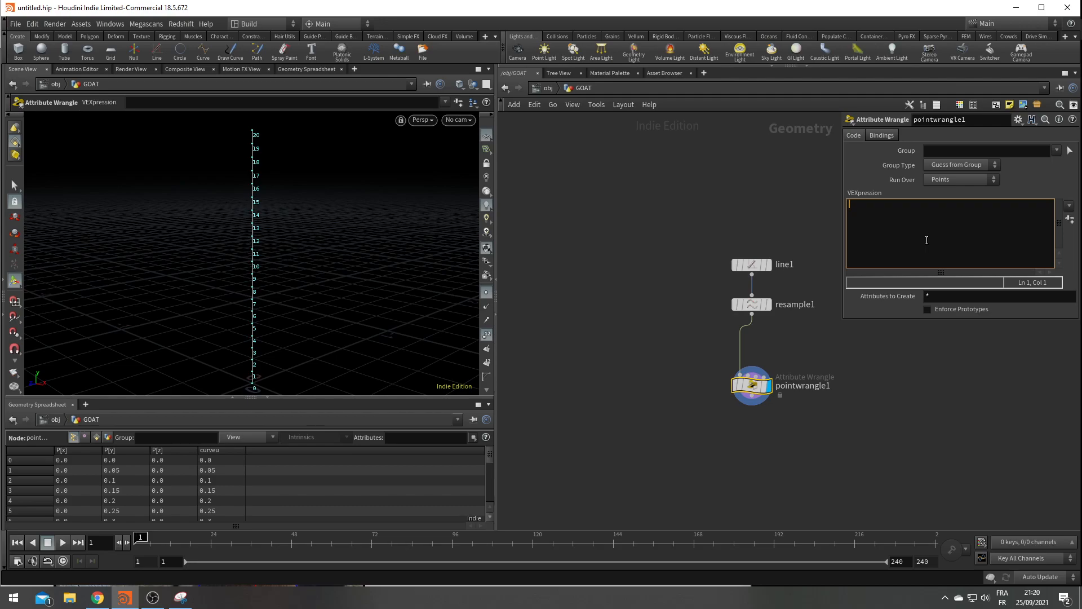
text(@pscale = chr)
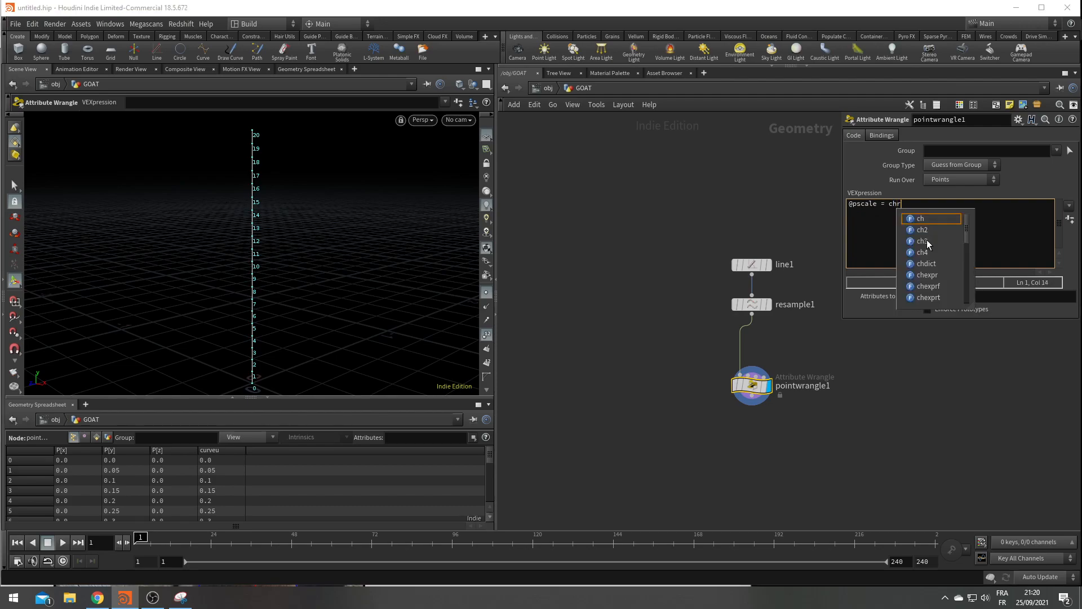
text(amp(")
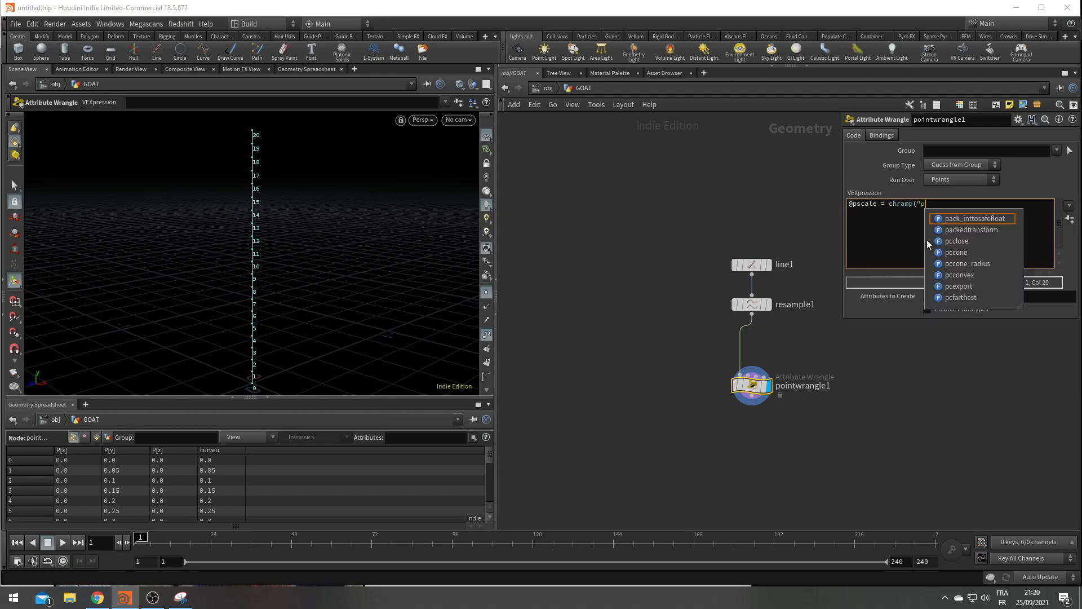
text(profil")
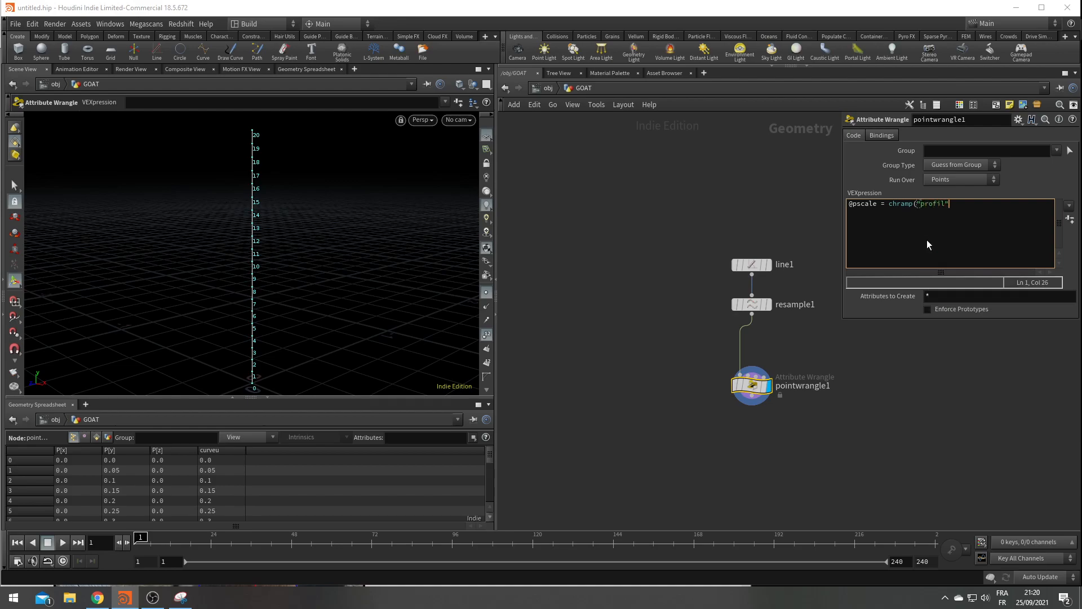
key(BackSpace)
key(BackSpace)
key(BackSpace)
key(BackSpace)
key(BackSpace)
text(scale", @curveu);)
click(974, 434)
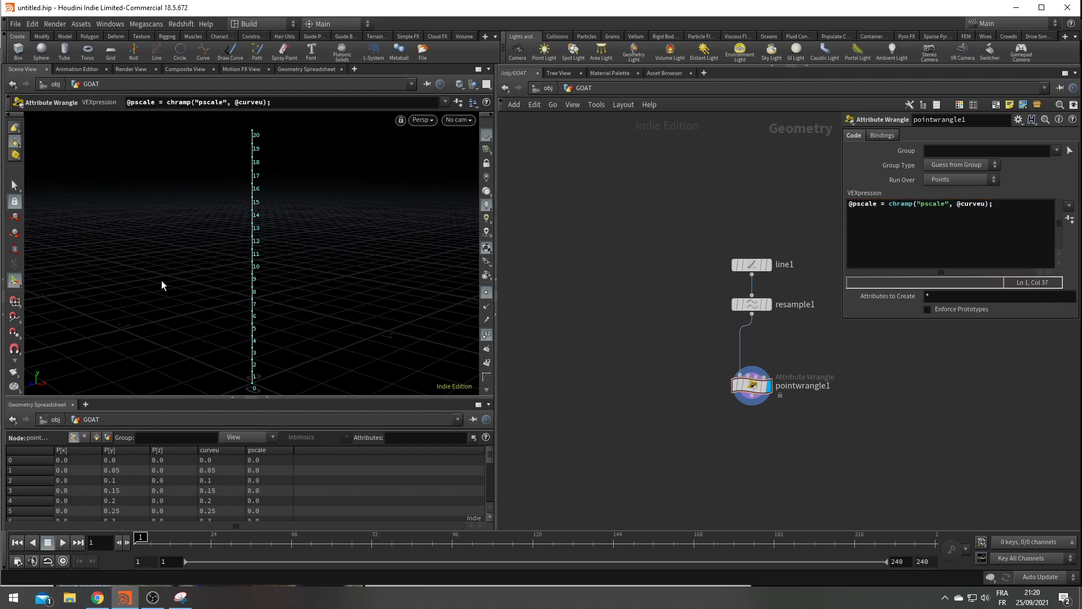
click(1069, 219)
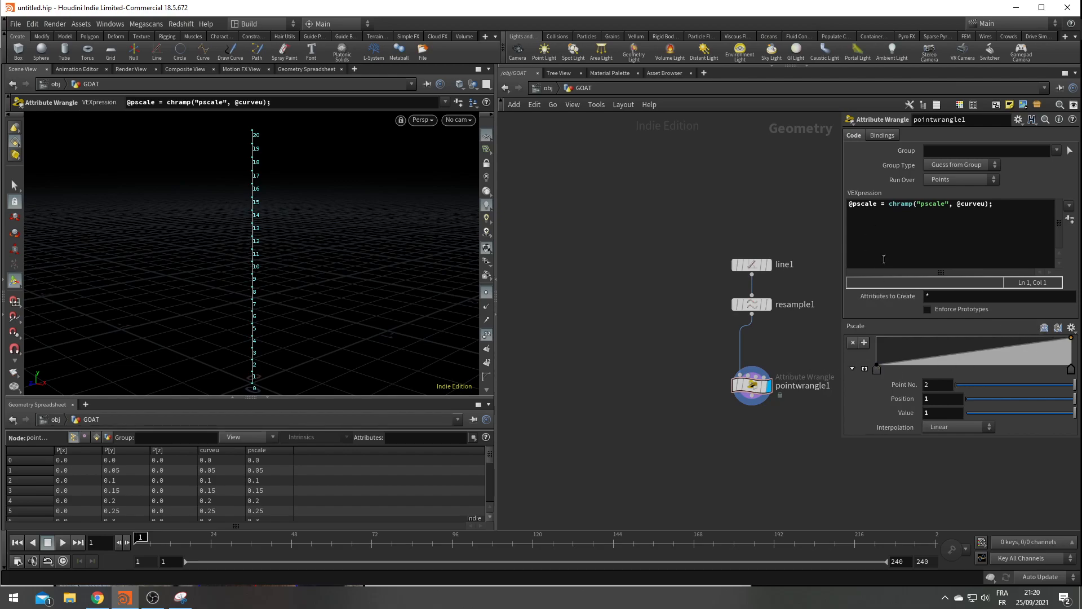
Wrap the ramp call in a fit01( function and add chf("min") as its new minimum
click(888, 205)
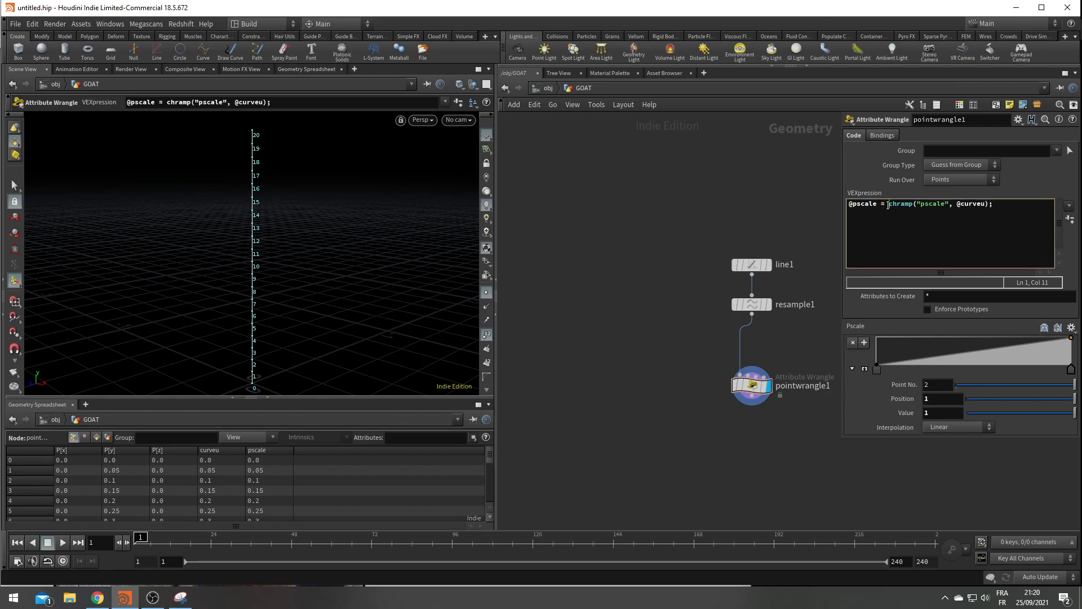
text(fit01()
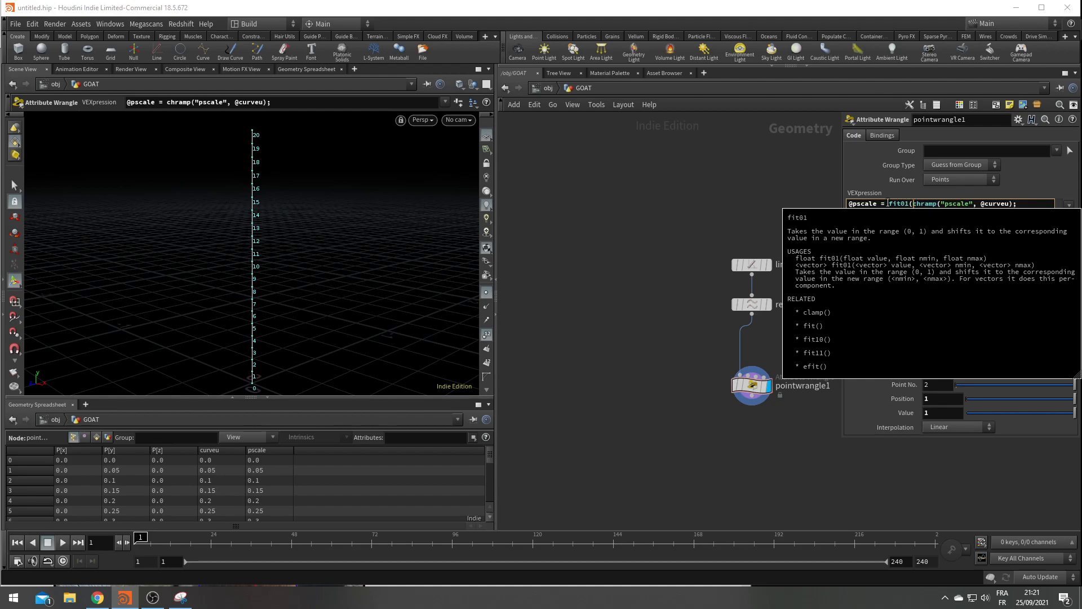
click(1013, 204)
text())
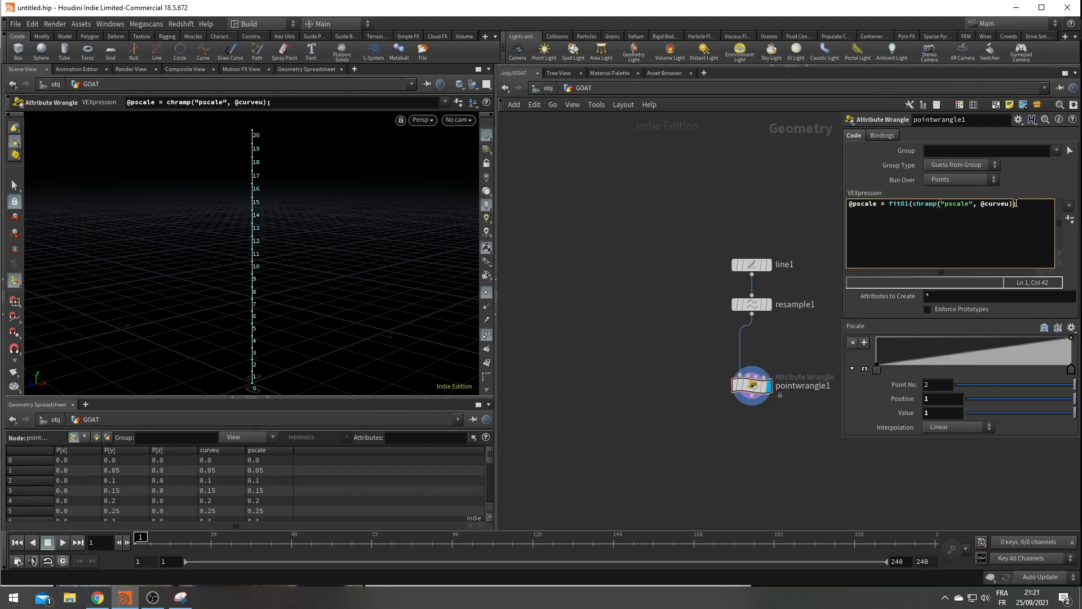
text(,)
text(chf("mi)
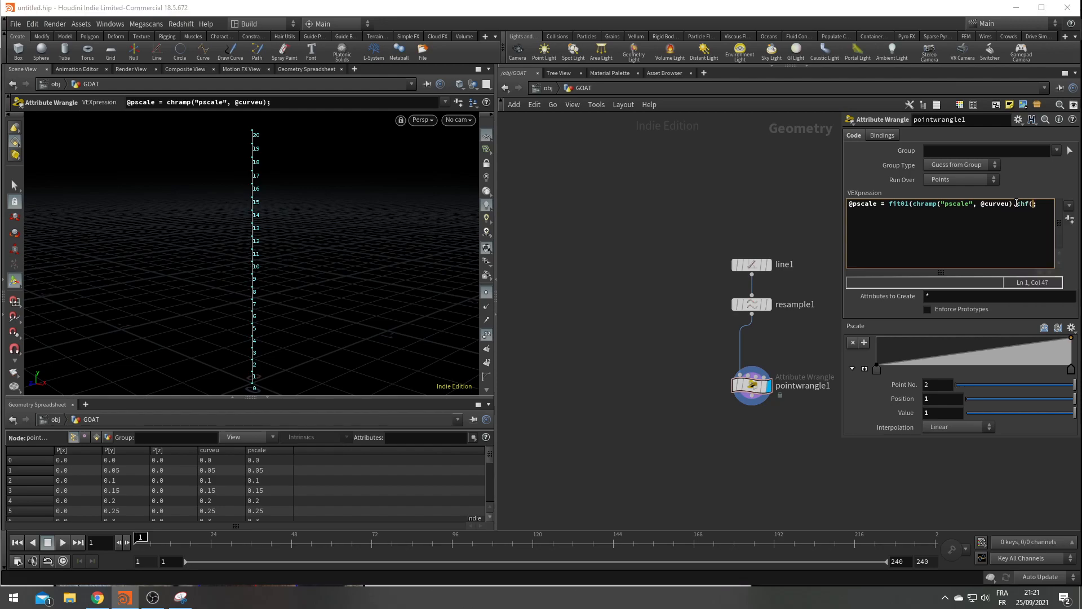
text(n")
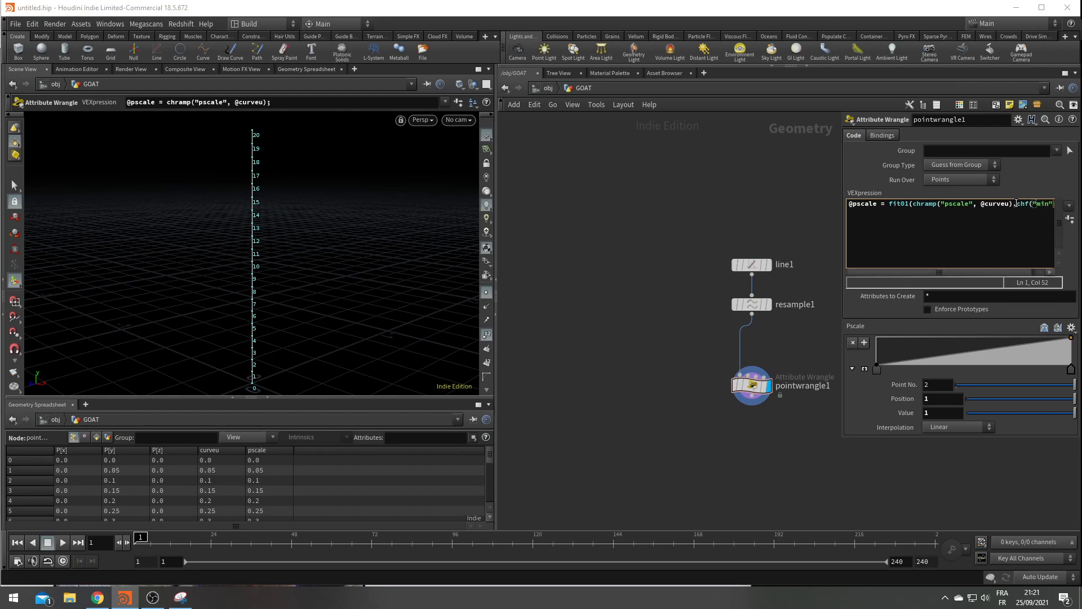
text())
Complete the fit01 call with chf("max") as the new maximum and generate the Min and Max parameters
drag(843, 203, 502, 204)
click(716, 205)
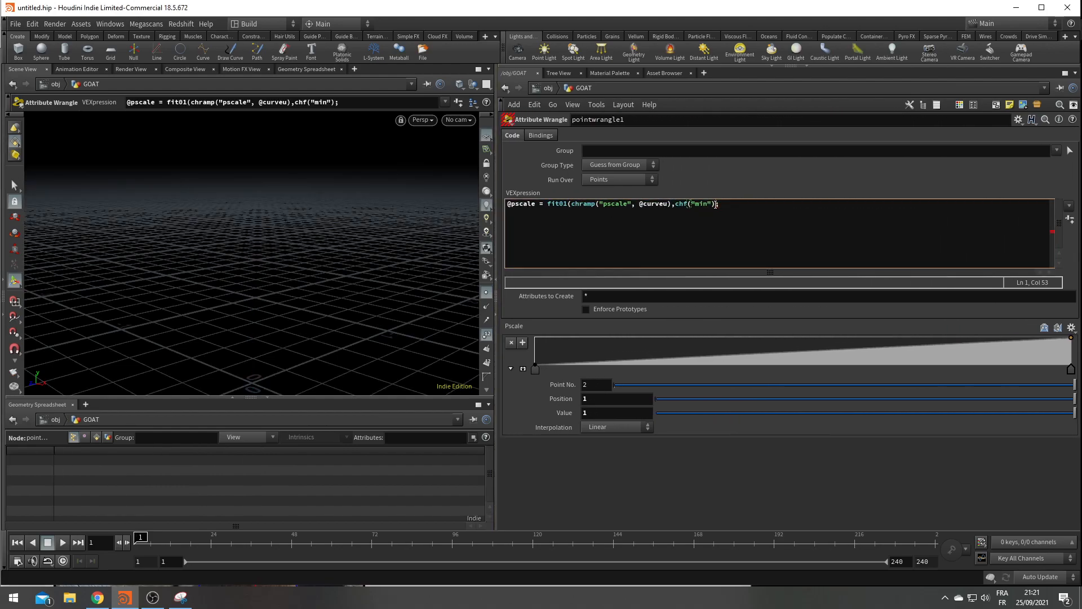
text(,chf(")
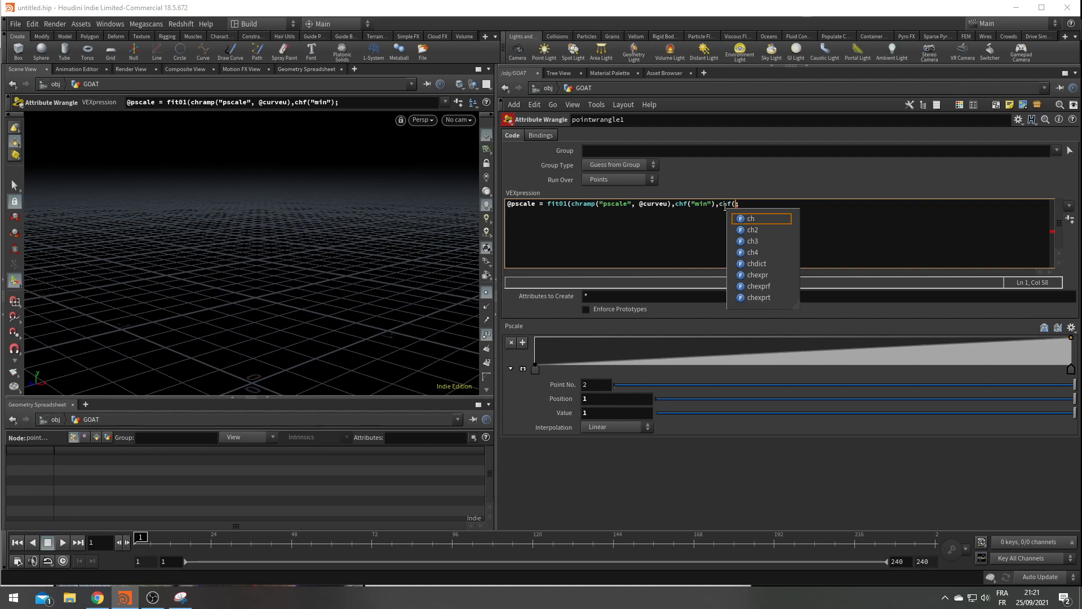
text(max")
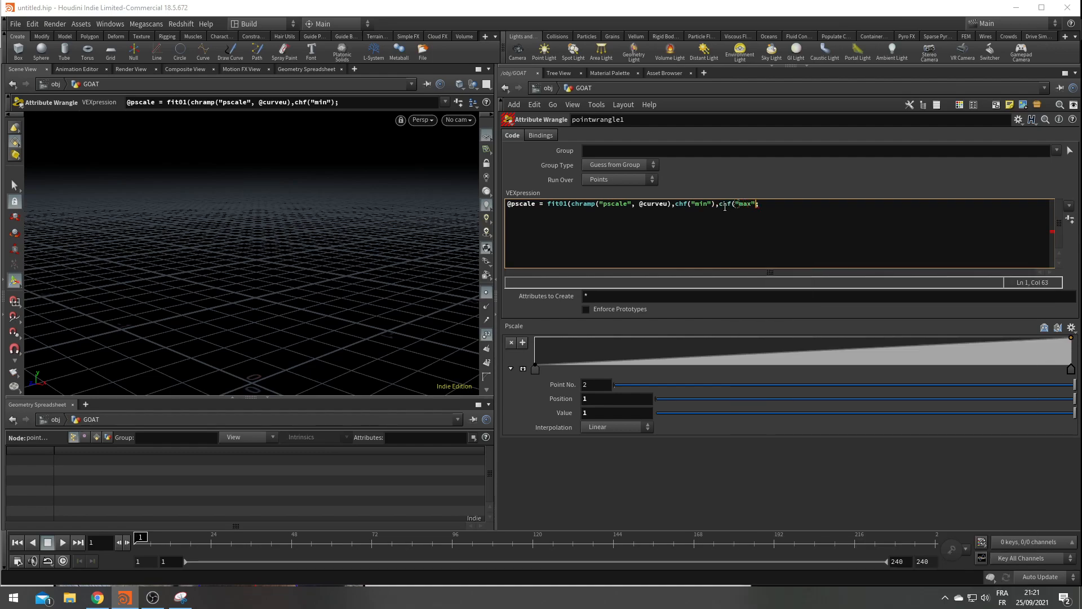
text()))
click(1070, 219)
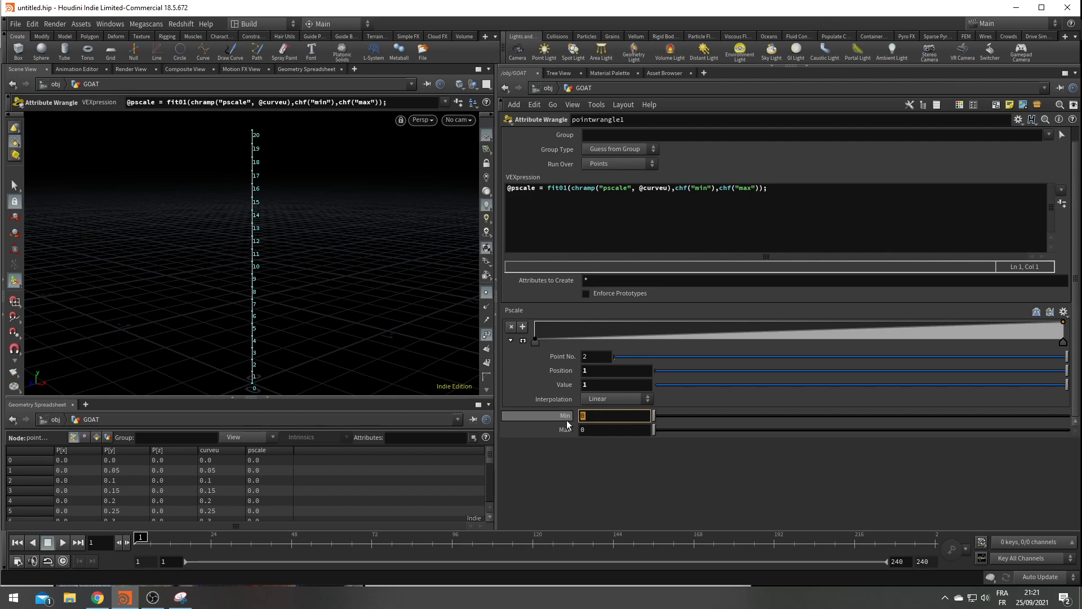
Set the wrangle's Max to 1, try 0 for comparison, and return it to 1
key(Tab)
text(1)
key(Return)
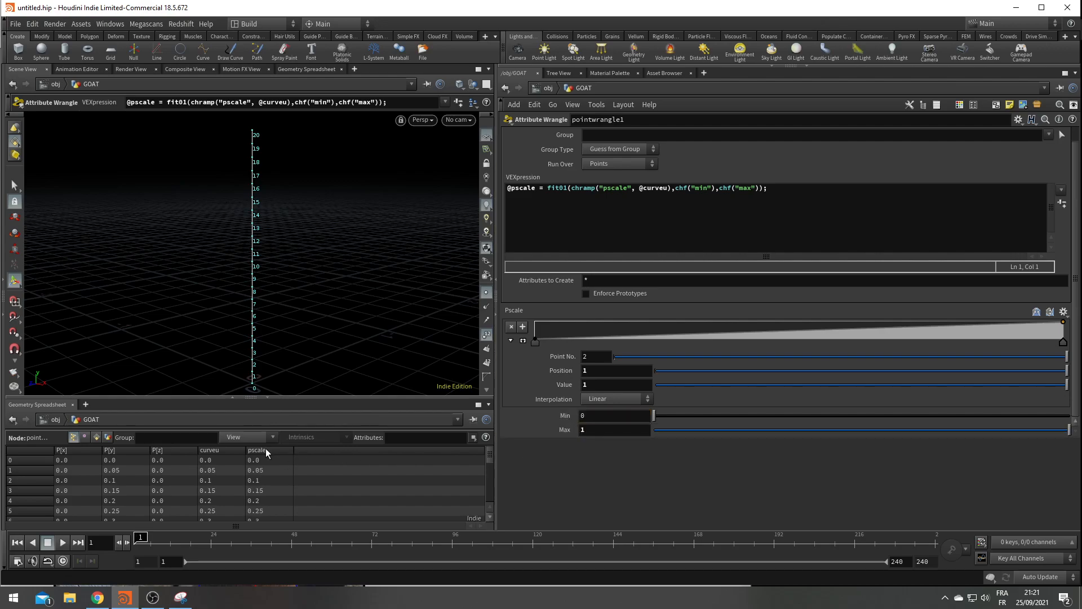
click(607, 430)
text(0)
key(Return)
drag(590, 433, 470, 435)
text(1)
key(Return)
Enlarge the network view and rename the point wrangle node as curveu_pscale
drag(494, 387, 333, 387)
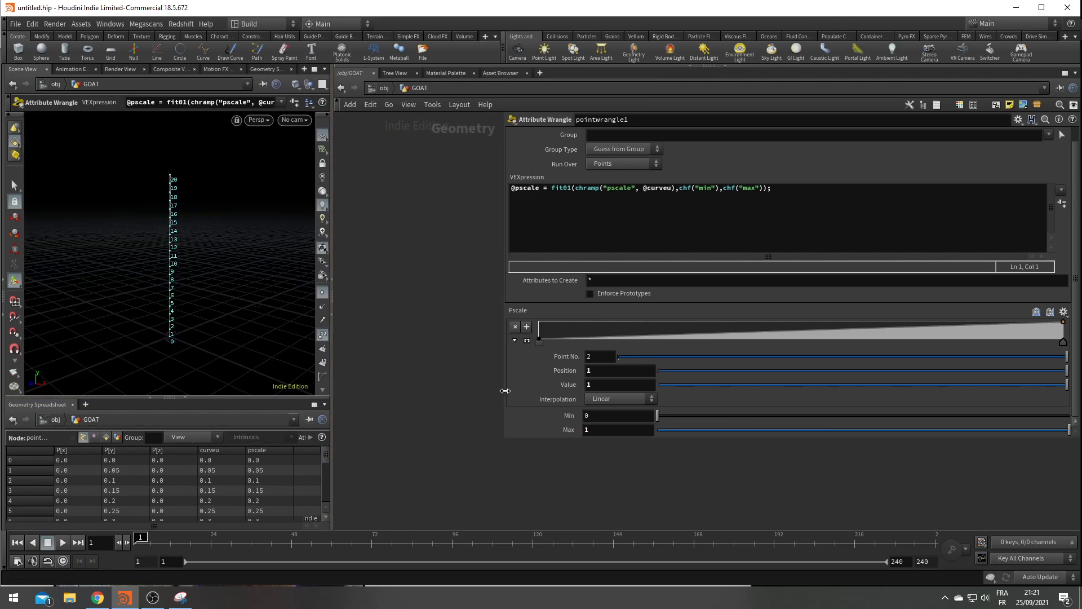
drag(500, 391, 786, 389)
double_click(613, 367)
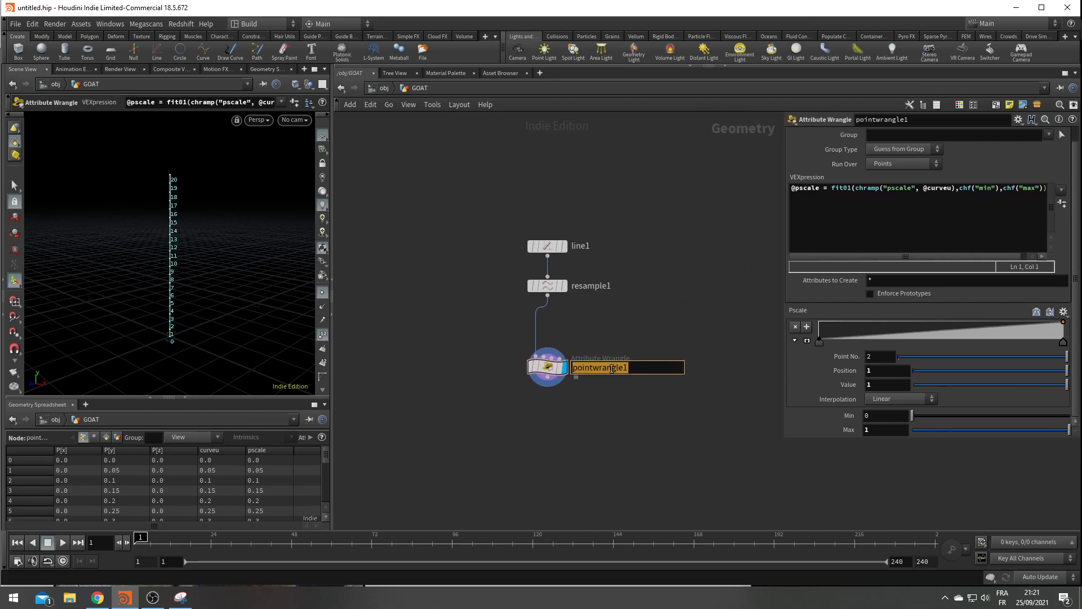
text(curveu_pscale)
key(Return)
Add a Sweep node after curveu_pscale, fed into its first input, and display its result
drag(507, 174, 547, 316)
click(544, 337)
scroll(544, 335, up, 4)
key(Tab)
text(sweep)
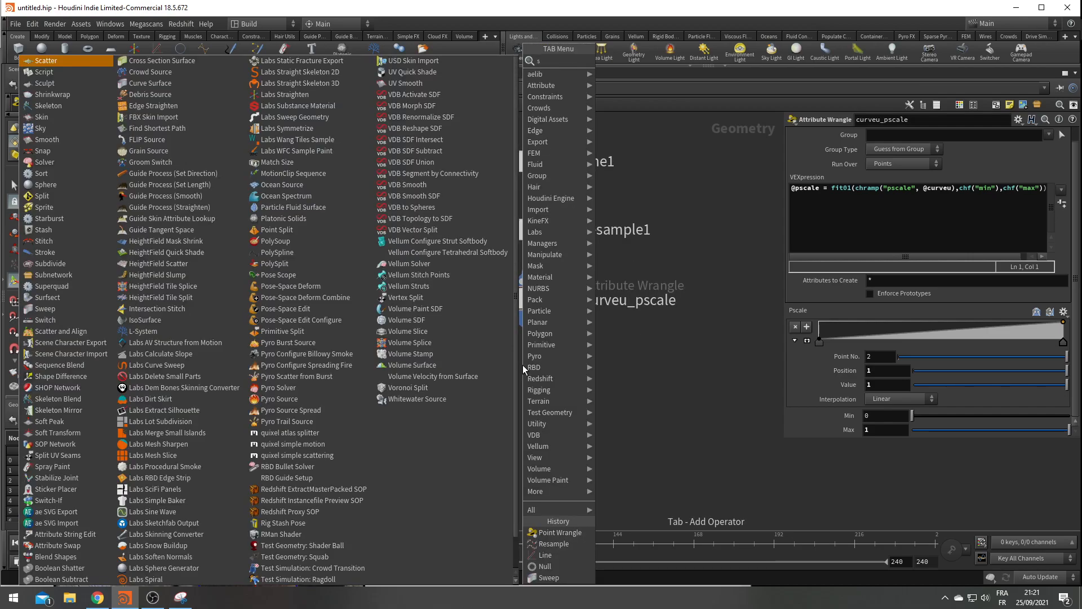
key(Return)
click(523, 368)
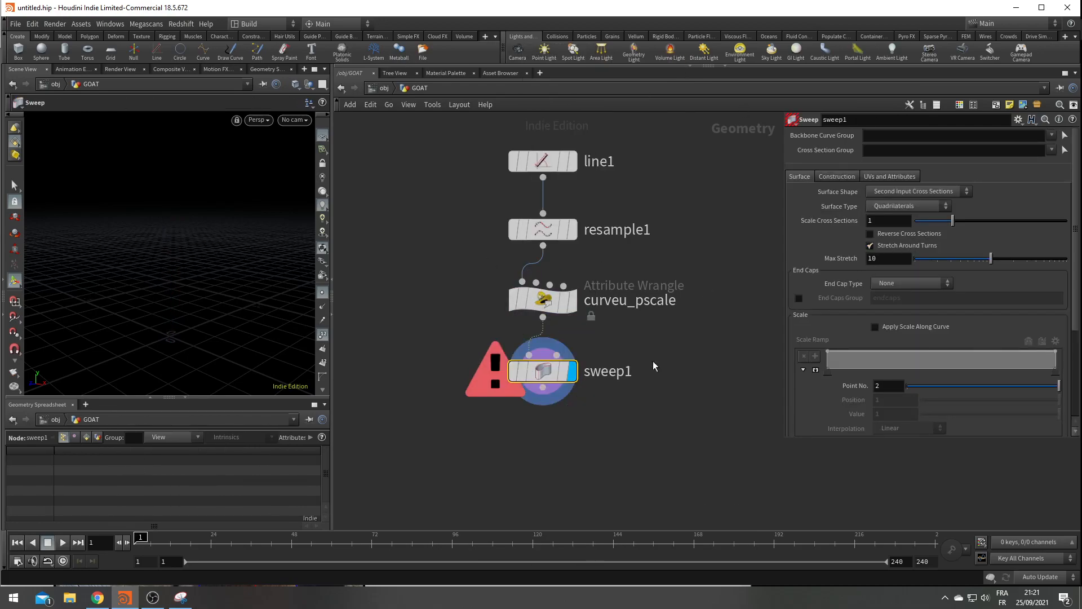
drag(541, 369, 560, 413)
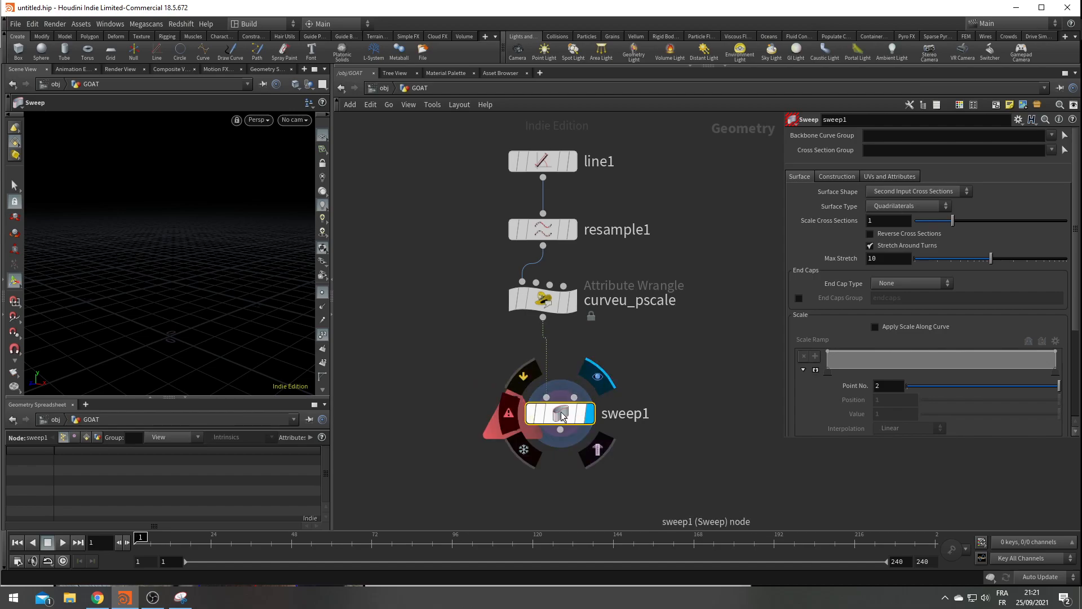
Set the sweep's surface shape to Square Tube and its end cap type to Grid
click(897, 192)
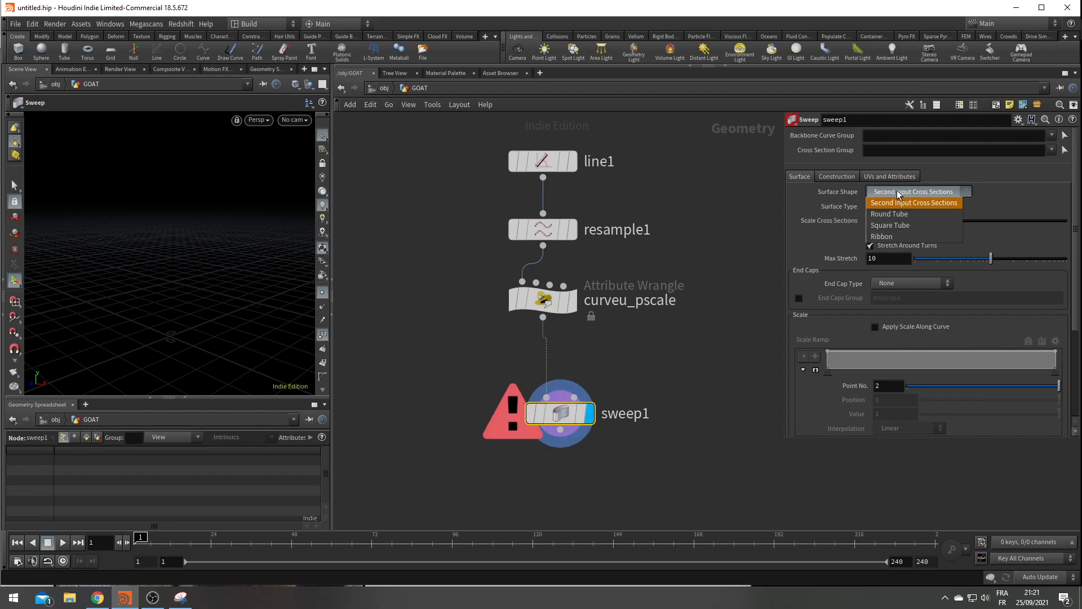
click(899, 225)
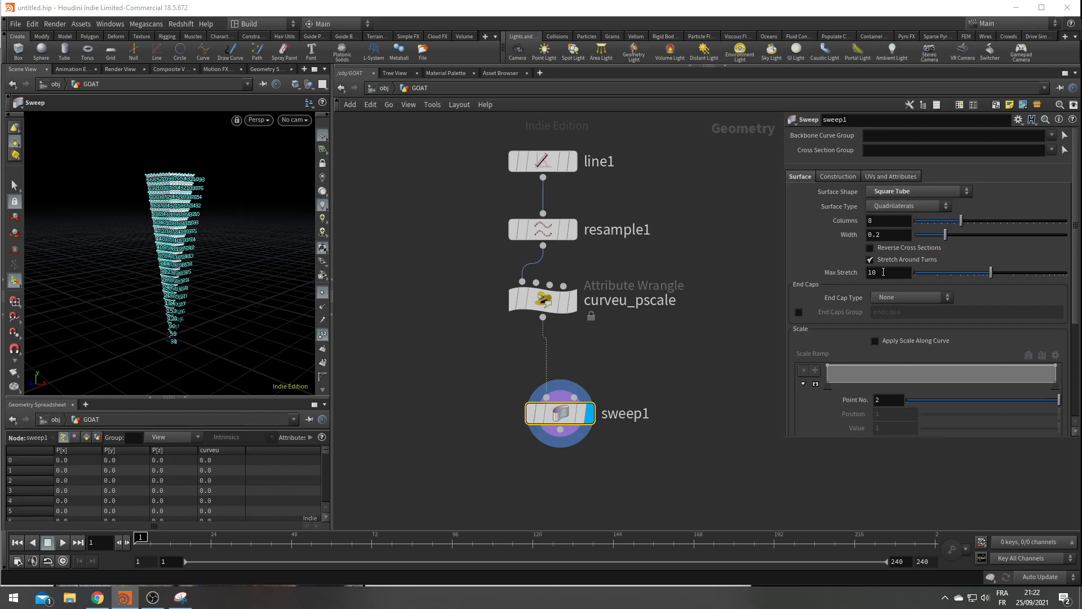
click(898, 302)
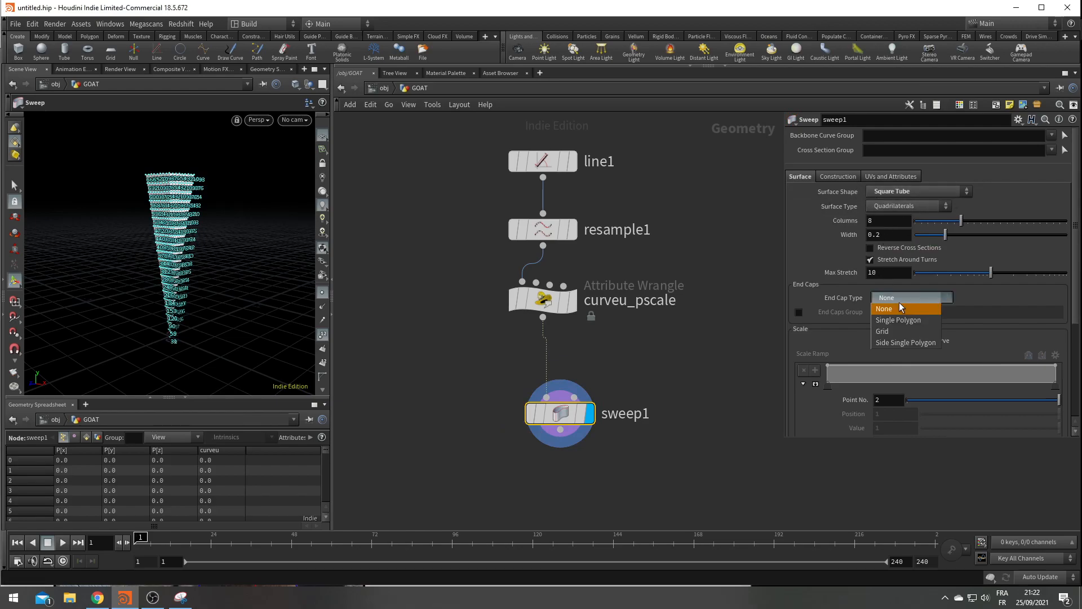
click(898, 332)
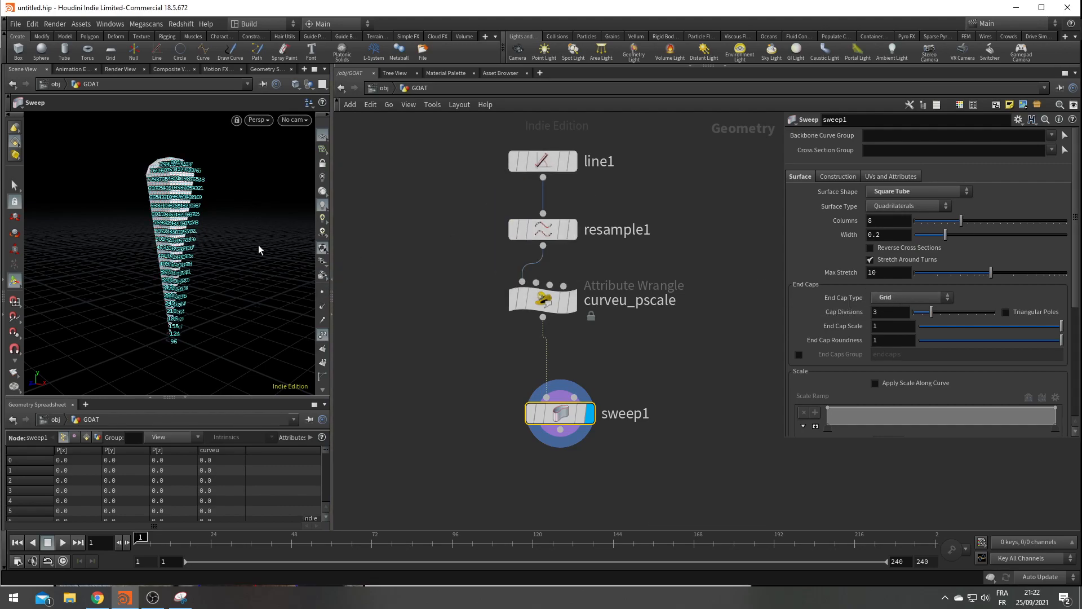
Hide the point numbers, inspect the sweep from above, and change its surface shape to Round Tube
click(324, 348)
key(Escape)
drag(241, 258, 144, 286)
click(906, 194)
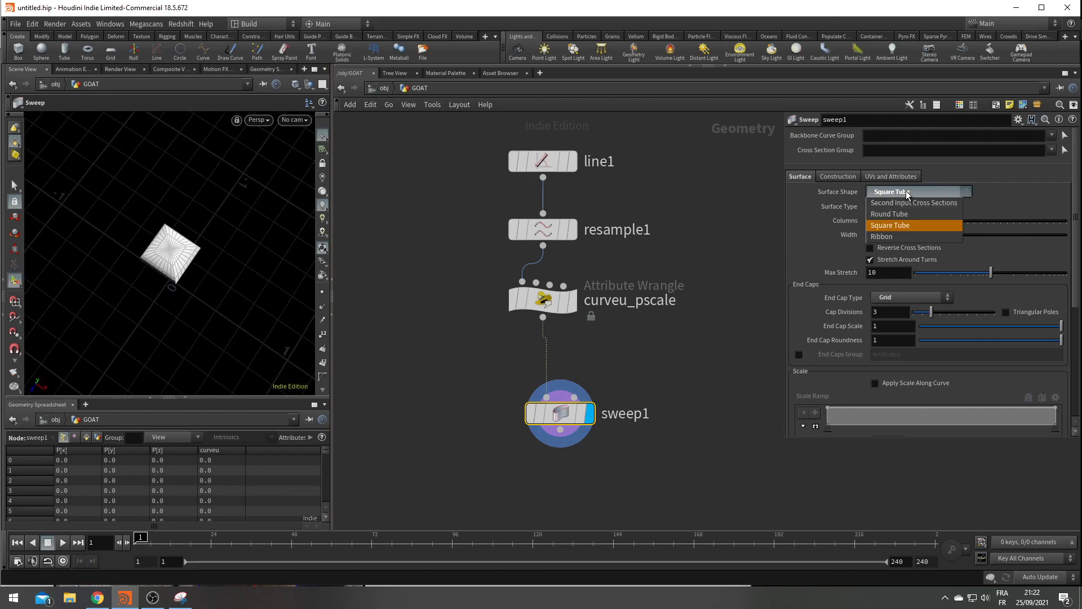
click(906, 213)
alt+drag(213, 295, 217, 243)
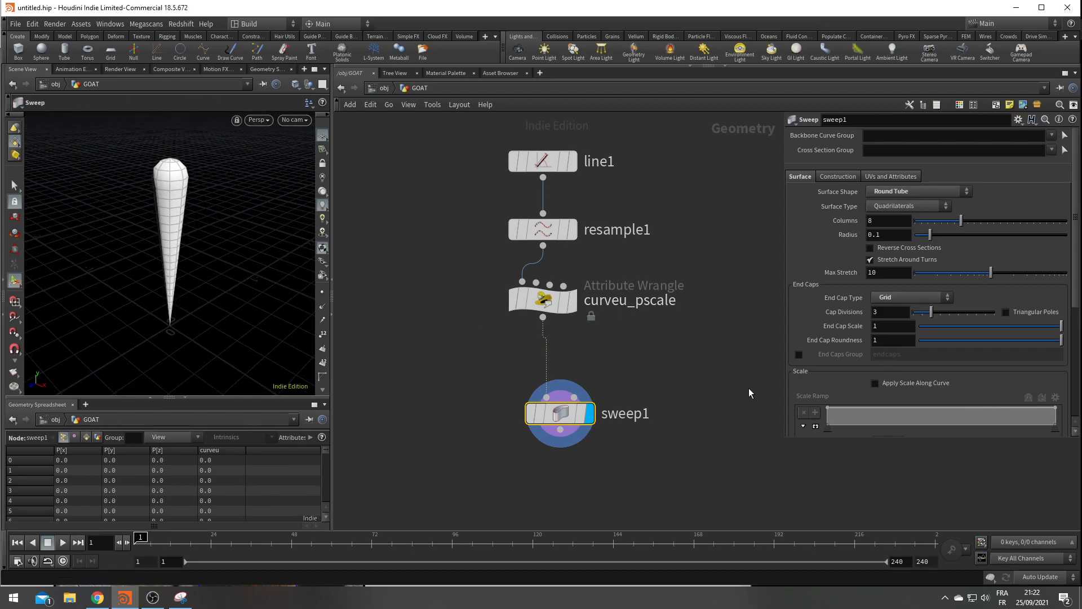
Check the goat reference image, expand the curveu_pscale ramp, set its start point's interpolation to B-Spline, and change the end point's interpolation
click(174, 597)
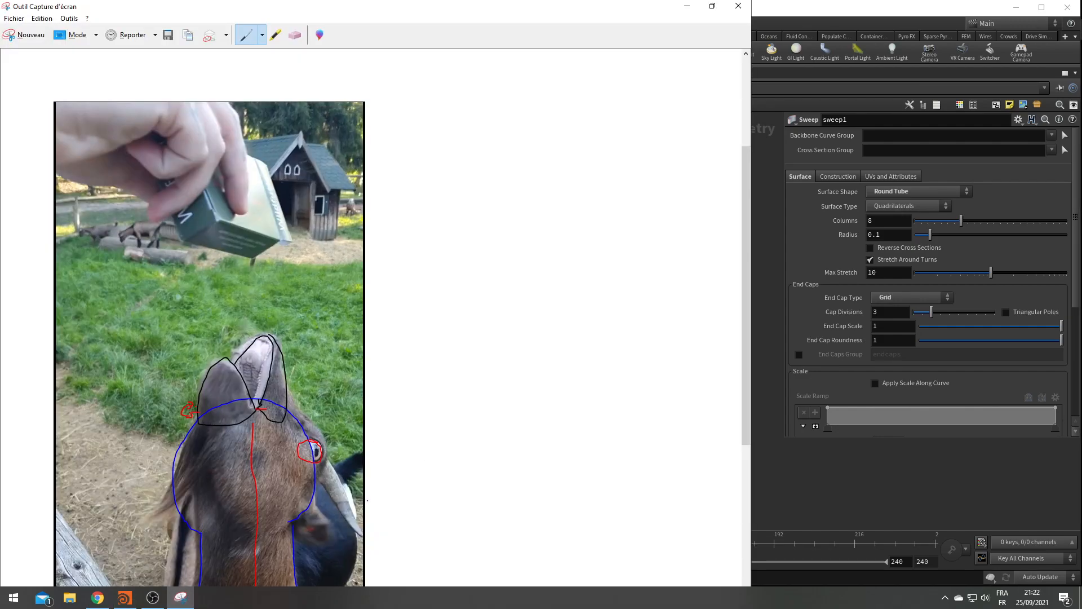
click(687, 6)
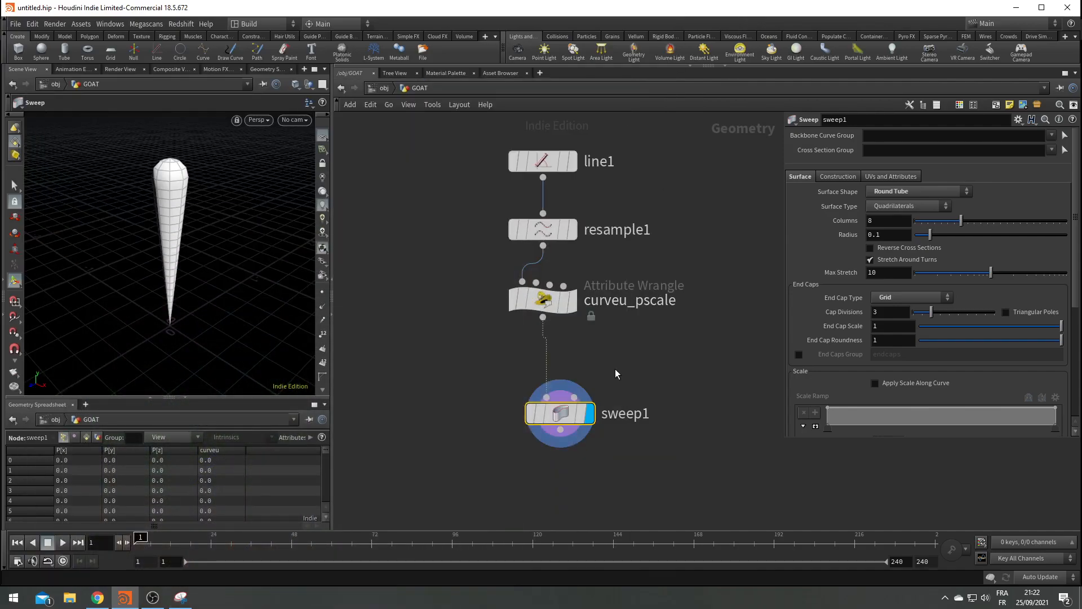
click(543, 298)
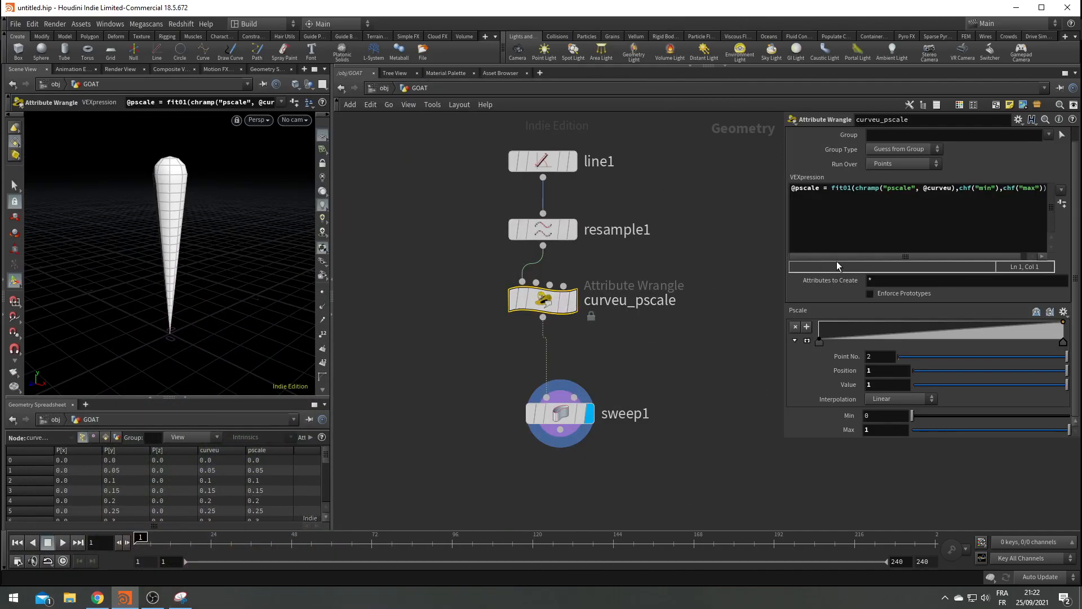
click(807, 341)
click(819, 340)
click(915, 399)
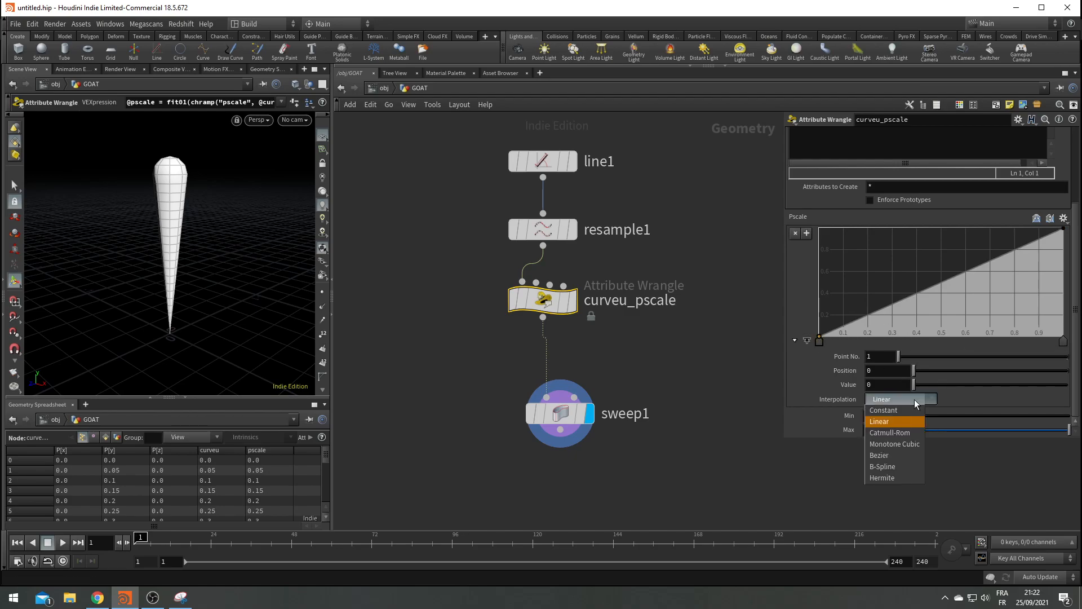
click(893, 464)
click(1063, 342)
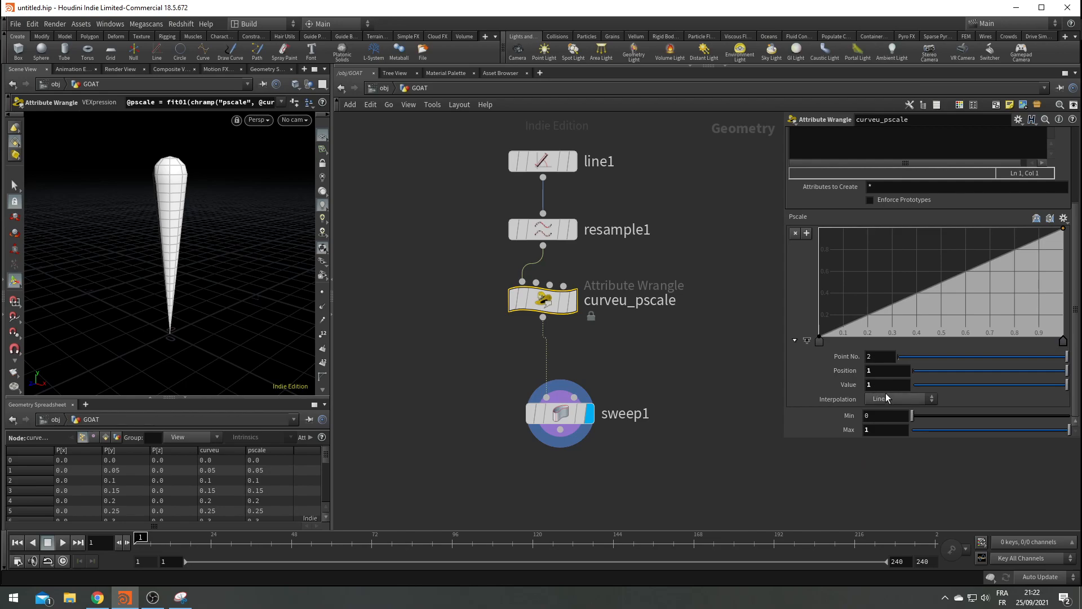
click(891, 397)
click(878, 455)
Raise the pscale ramp's start point to a value of 1 and set Max to 3
drag(820, 337, 819, 228)
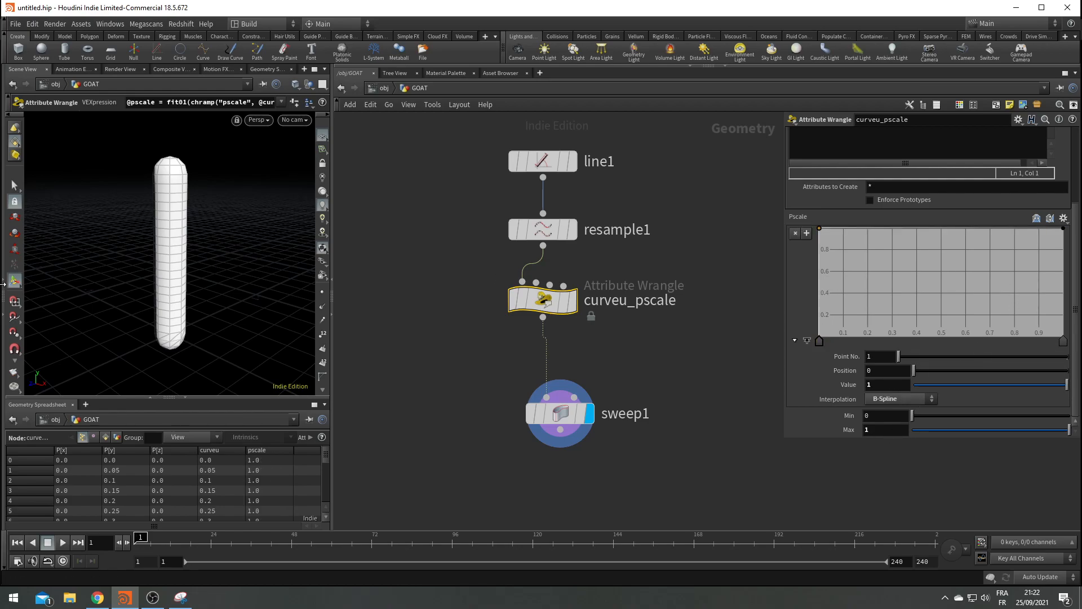
drag(881, 429, 760, 413)
text(3)
key(Return)
Shape the pscale ramp: start value about 0.44, one added point at about 0.44 with value 0.44, another at about 0.80 with value 0.99
drag(995, 236, 988, 298)
drag(820, 230, 817, 289)
drag(989, 296, 911, 288)
drag(971, 269, 1016, 229)
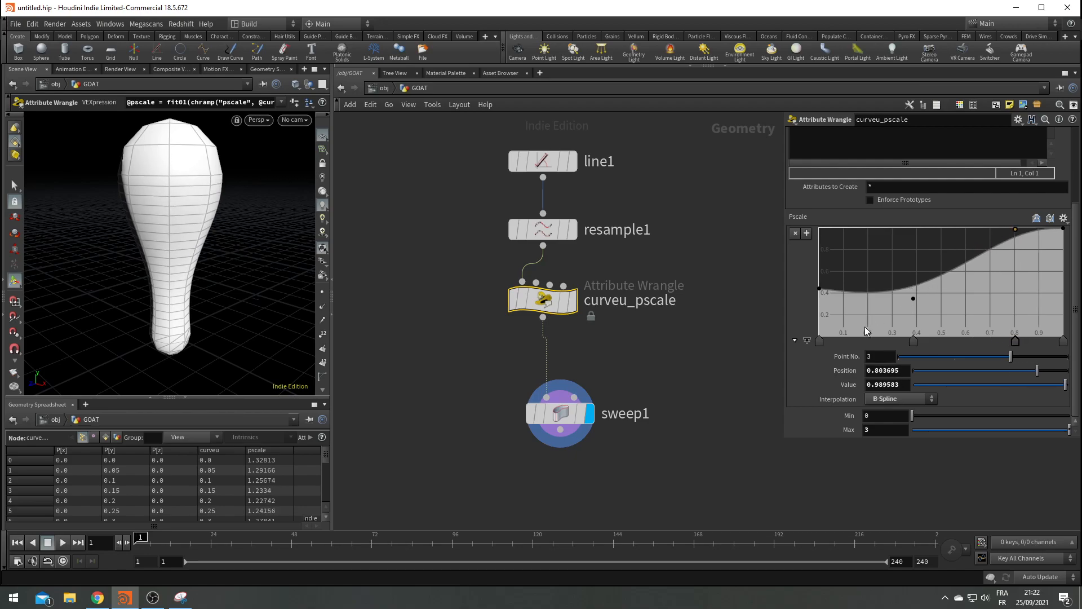
drag(914, 298, 926, 288)
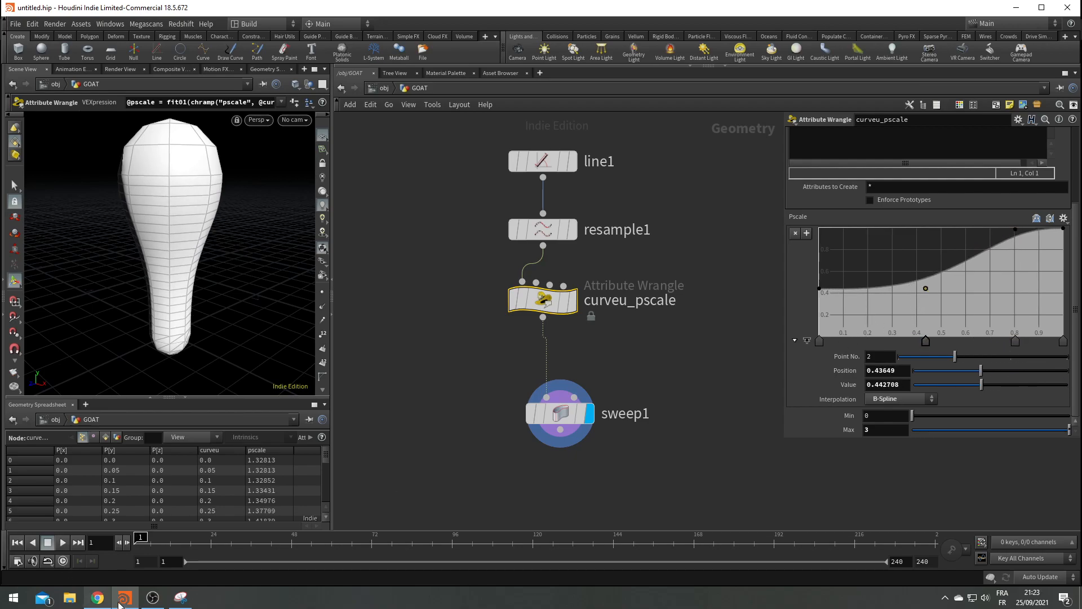
Check the head and neck outline on the goat reference image, and create a camera from the current view
click(181, 599)
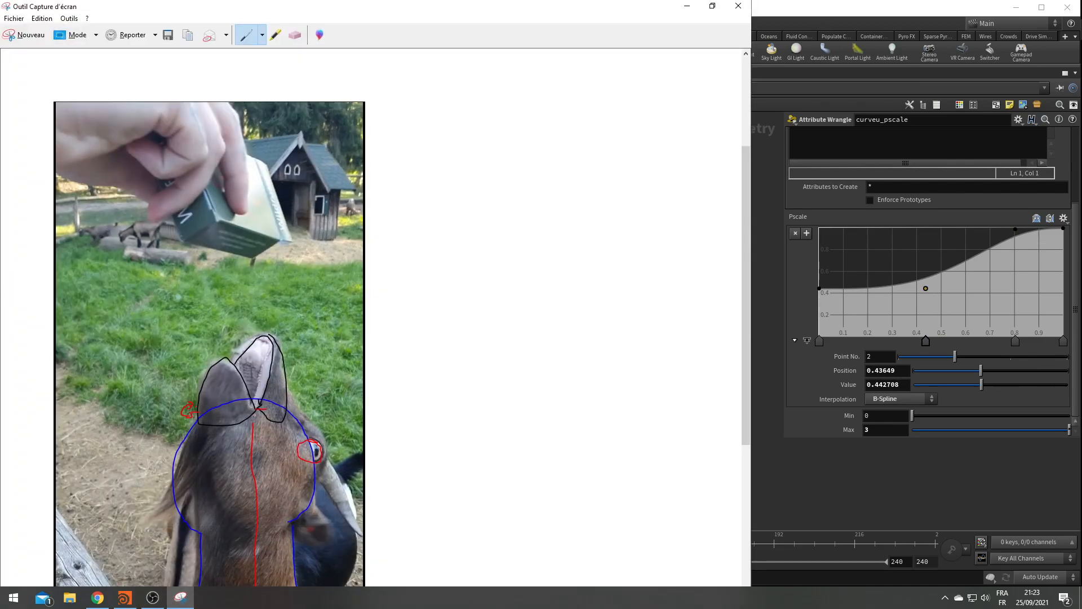
scroll(229, 514, down, 2)
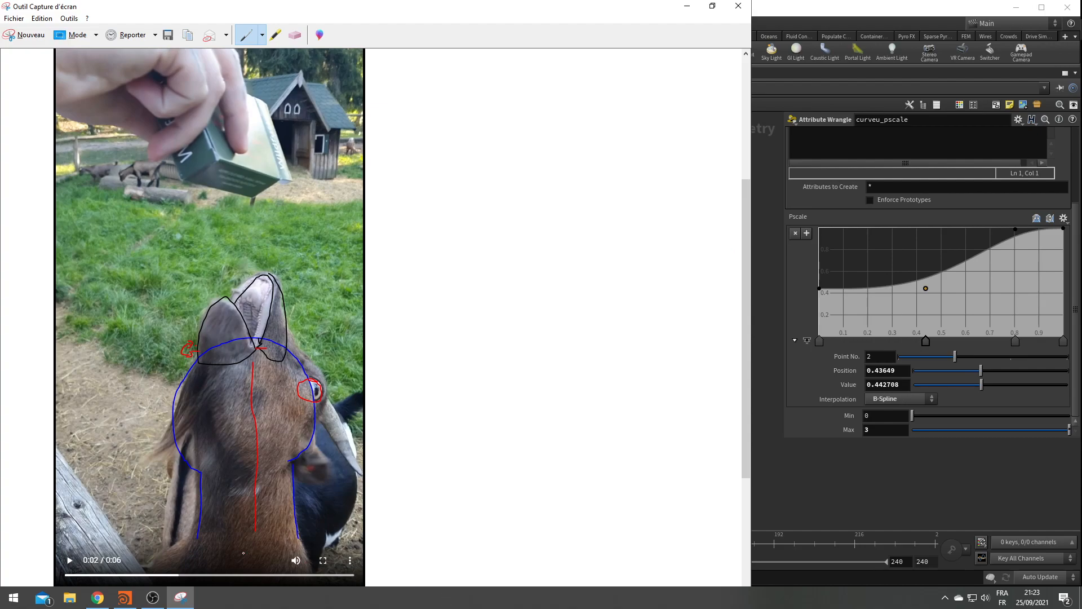
click(760, 246)
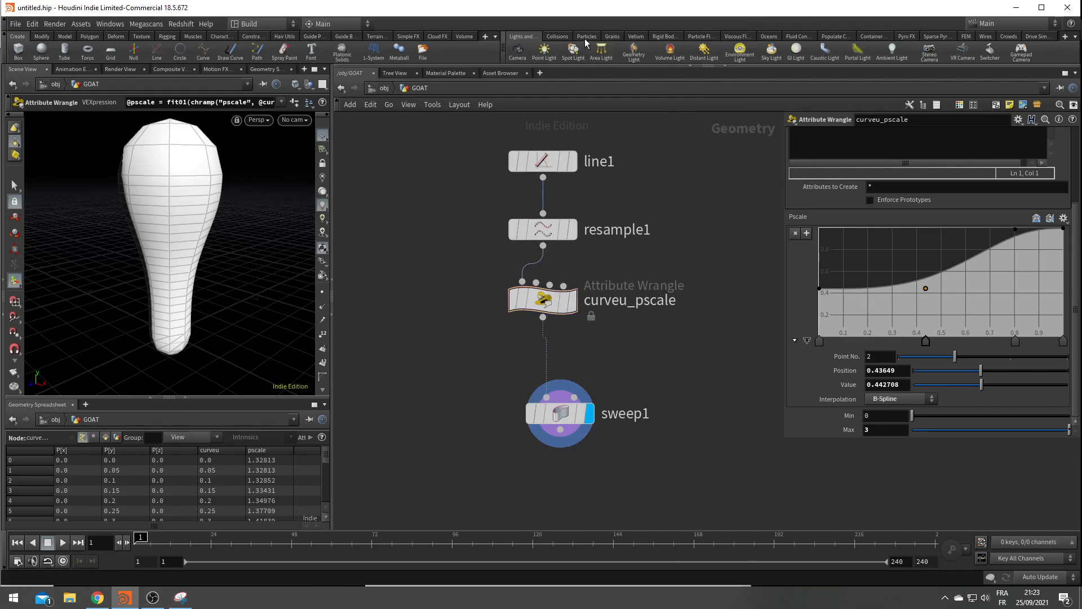
click(517, 52)
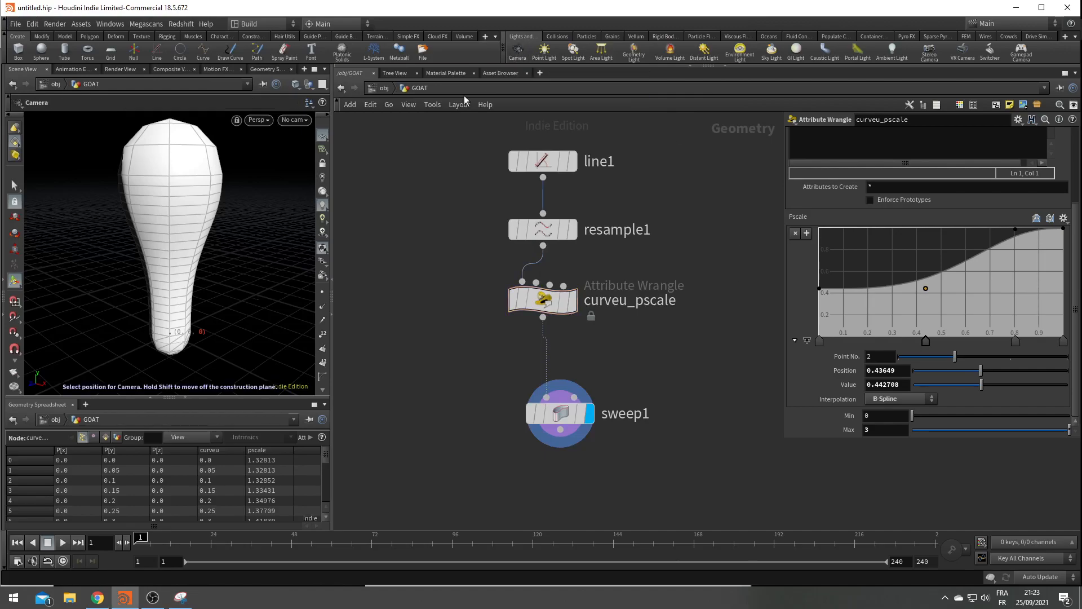
click(519, 54)
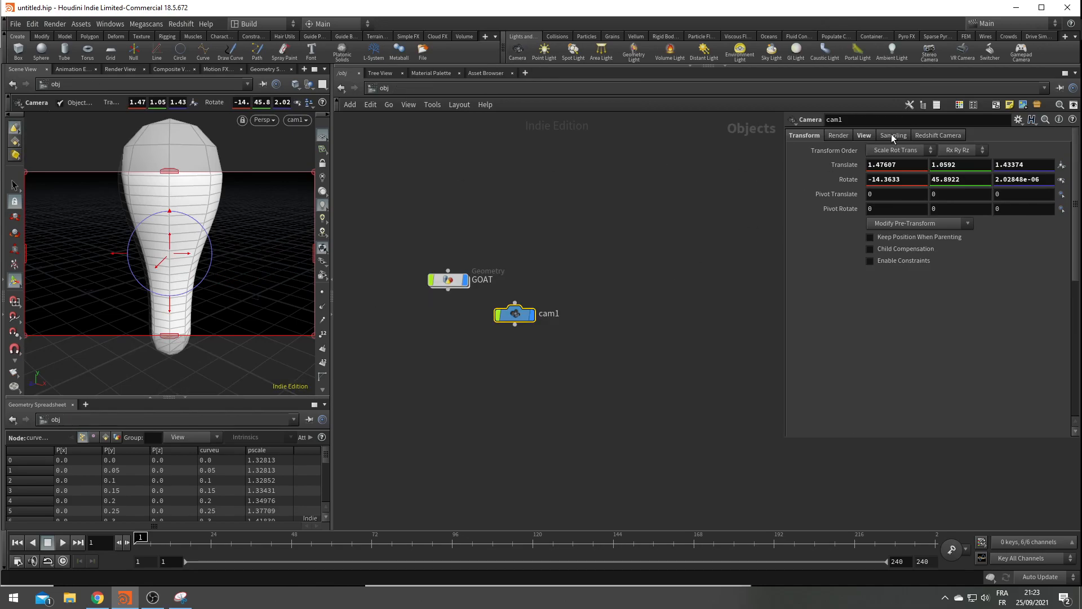
Set the new camera's resolution to 720 by 1280 for a portrait frame
click(844, 134)
click(863, 136)
double_click(908, 169)
text(720)
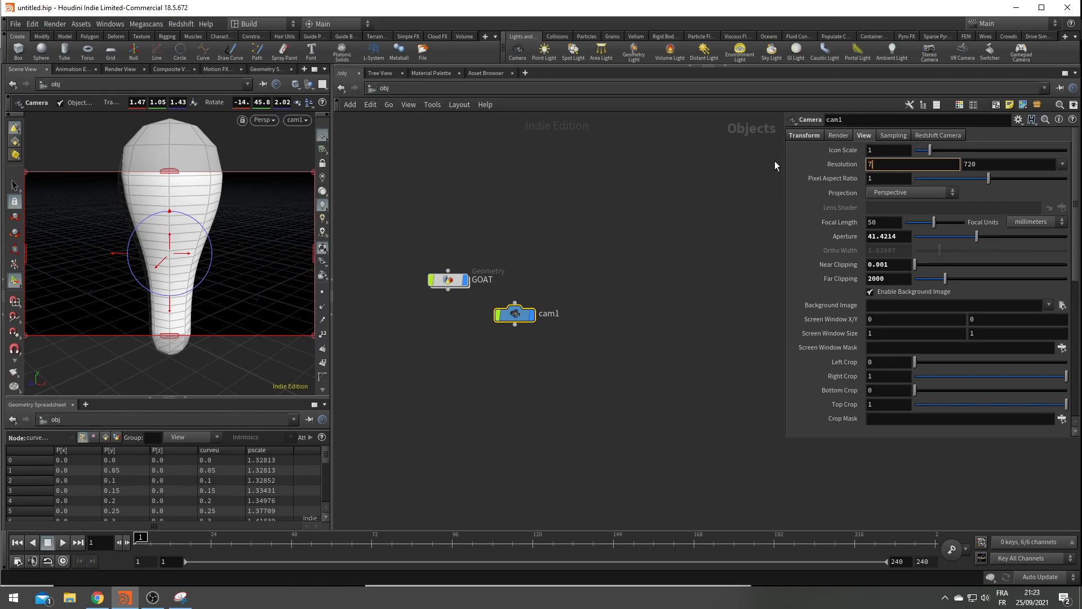
key(Tab)
text(1)
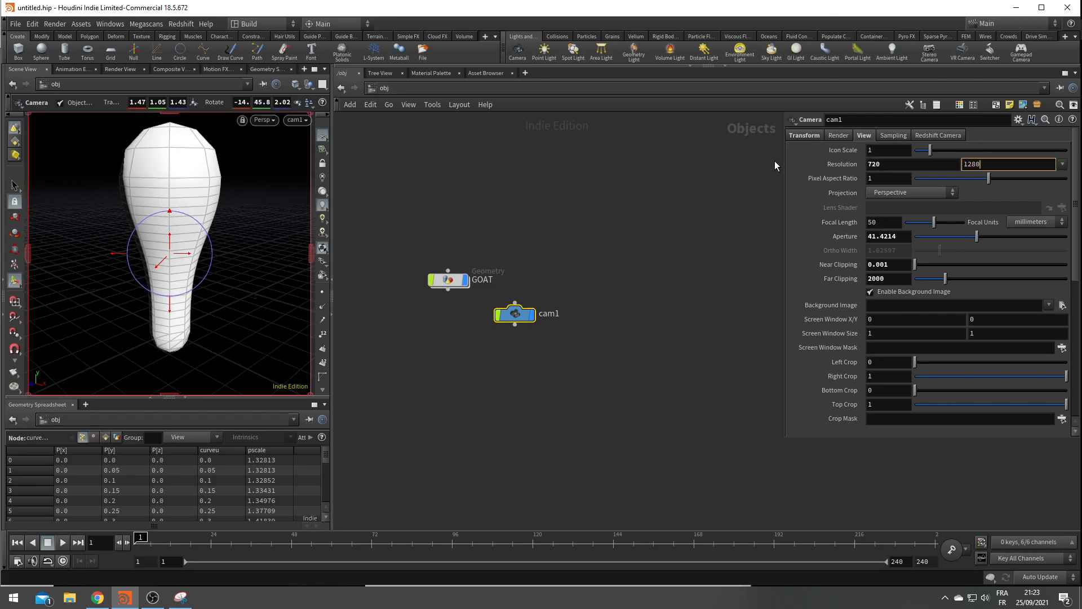
text(280)
key(Return)
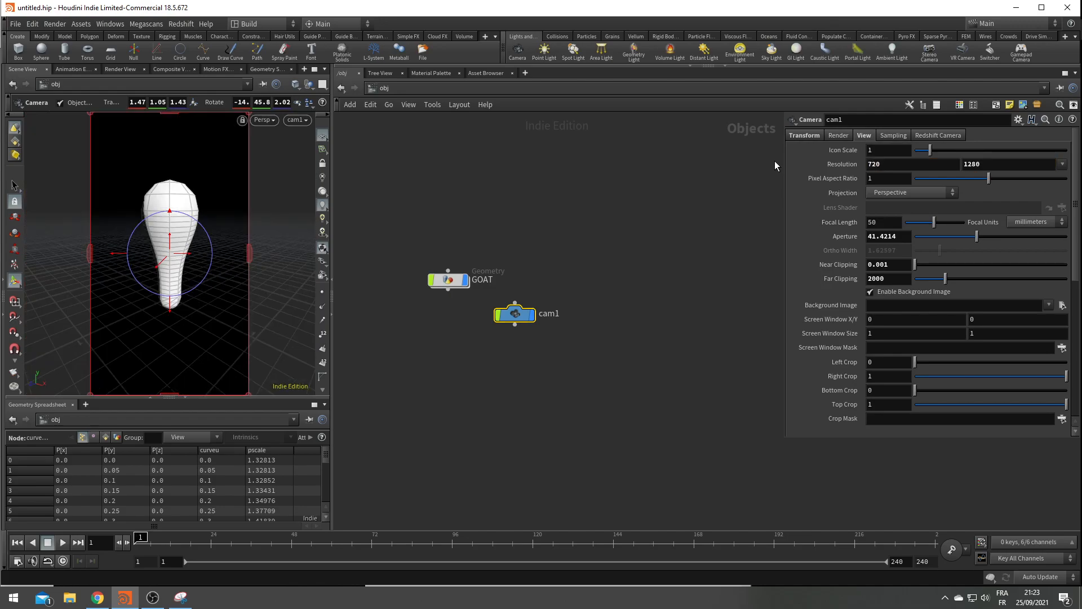
Lock cam1 to the view, reframe it with the head low in the shot like the reference image, and unlock it
click(322, 164)
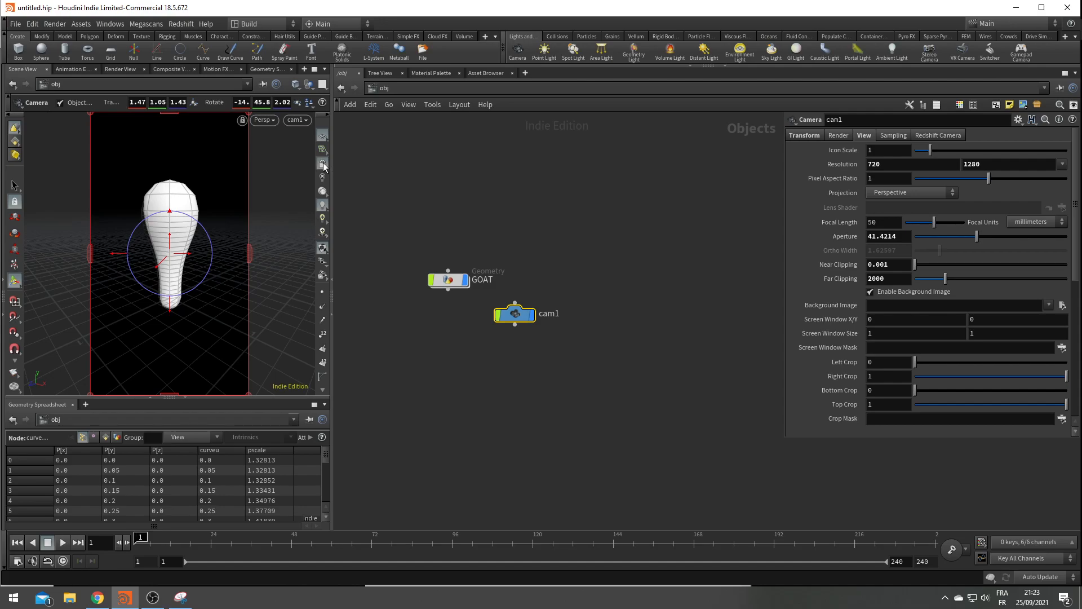
drag(143, 282, 235, 377)
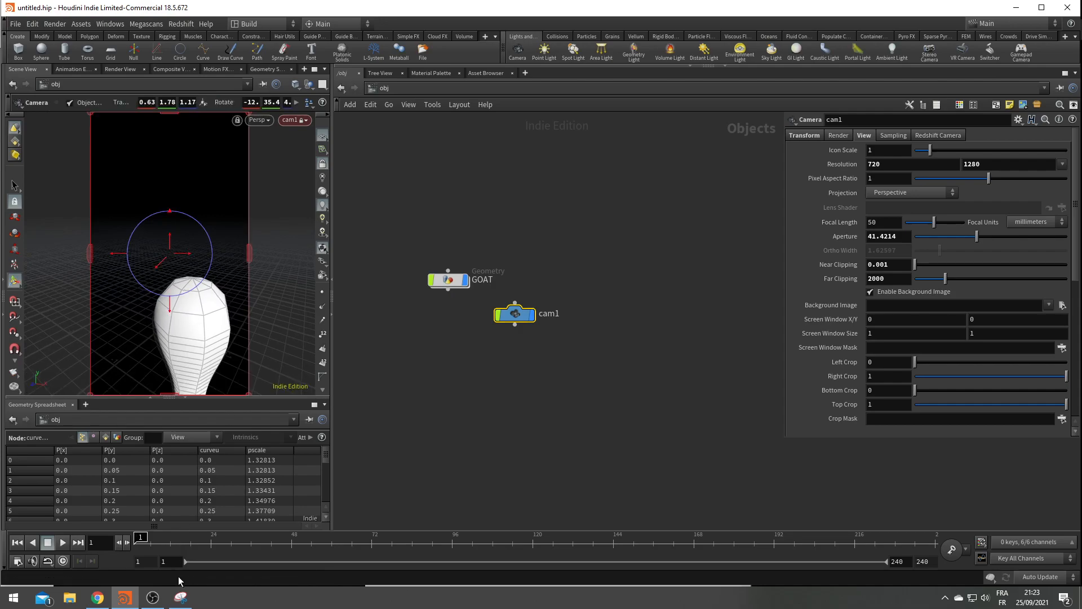
click(180, 597)
drag(281, 15, 616, 24)
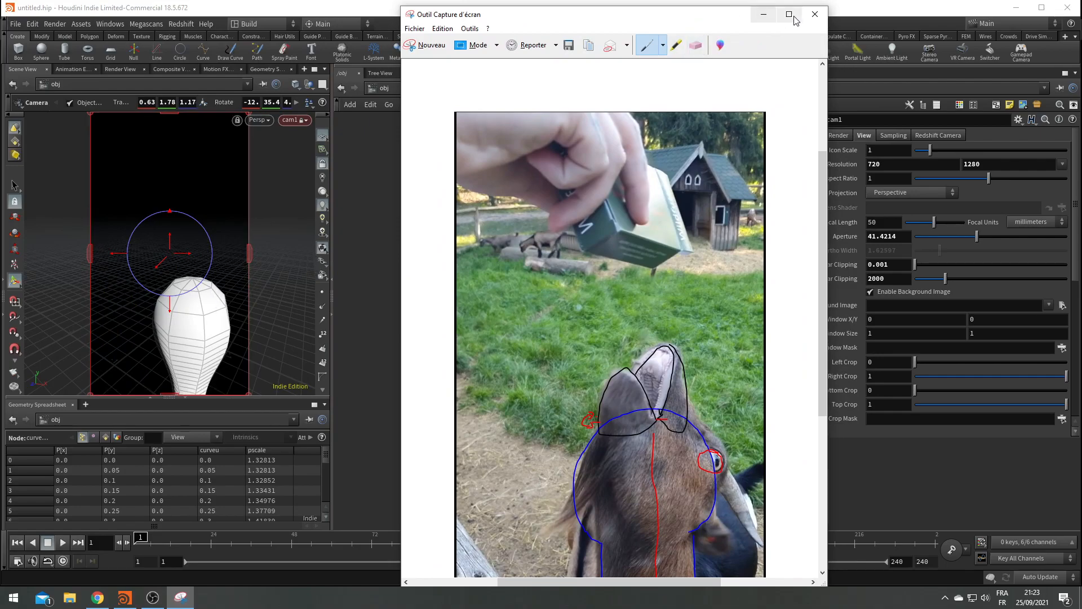
click(815, 15)
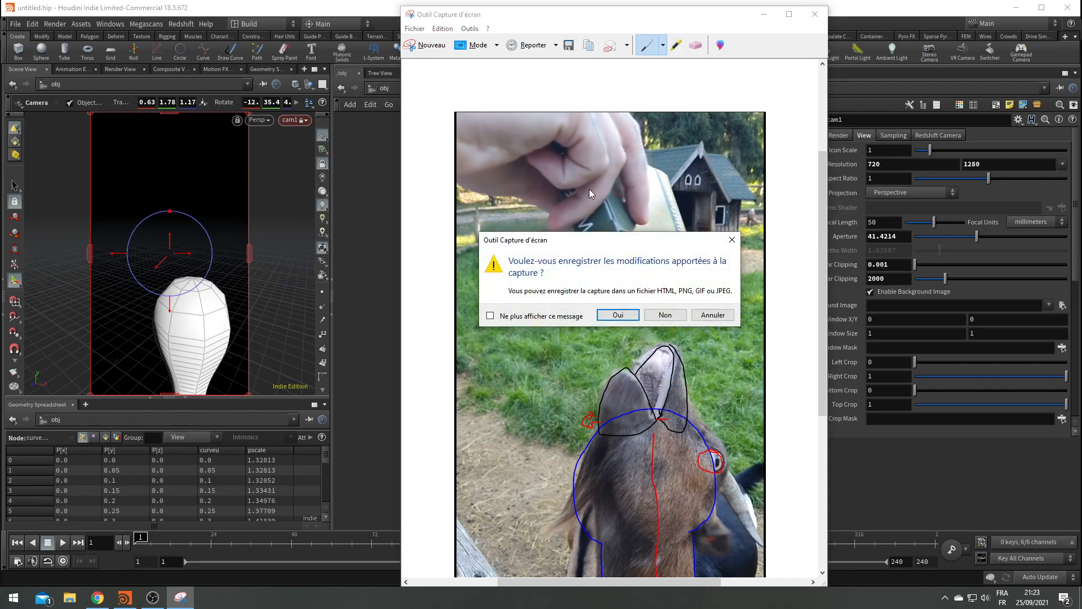
click(709, 316)
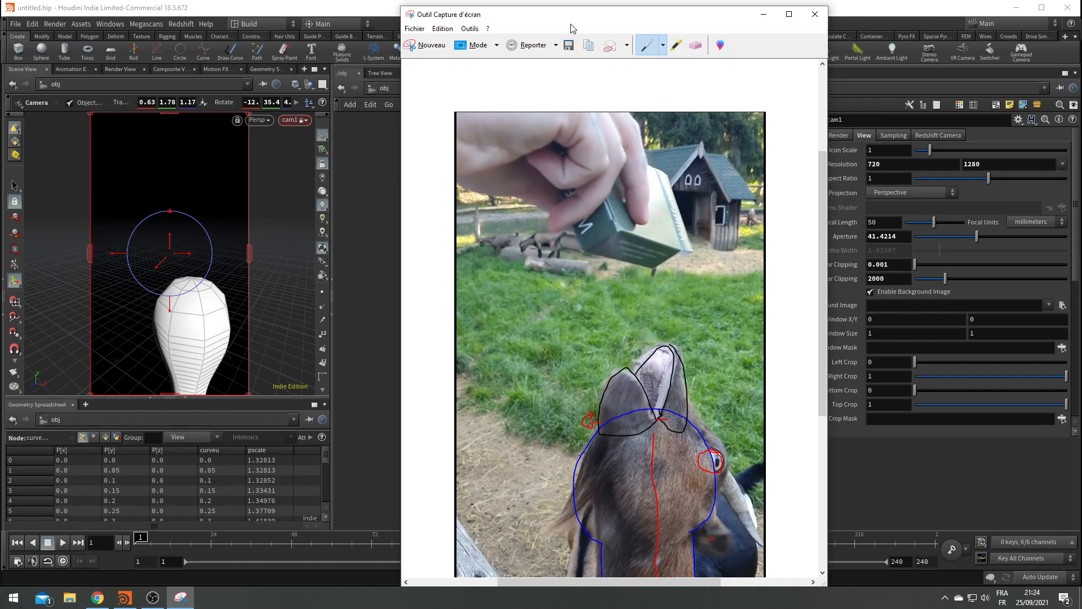
drag(671, 18, 1081, 18)
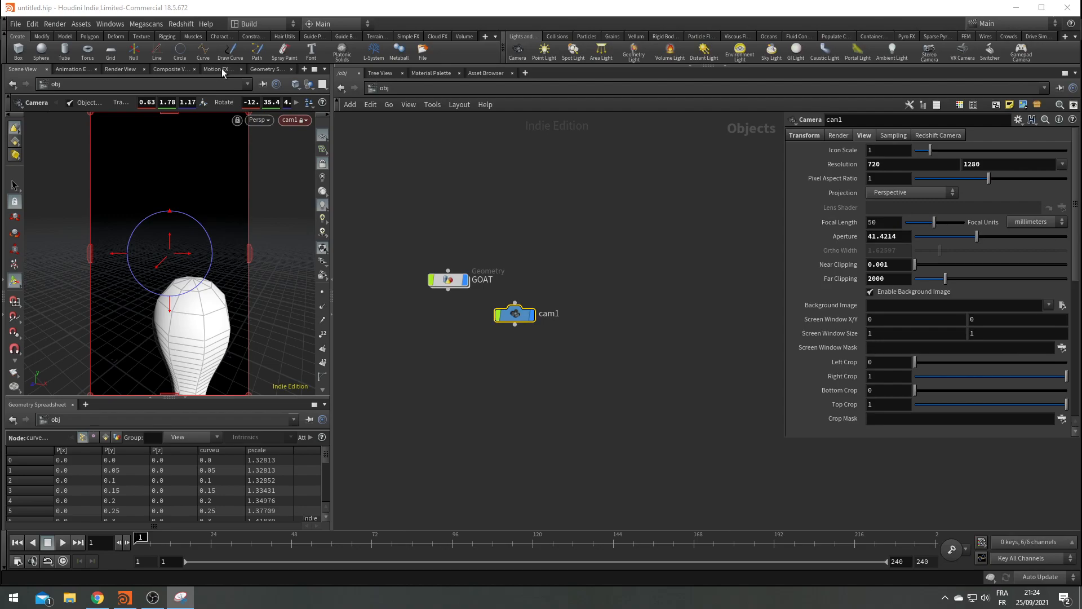
click(323, 167)
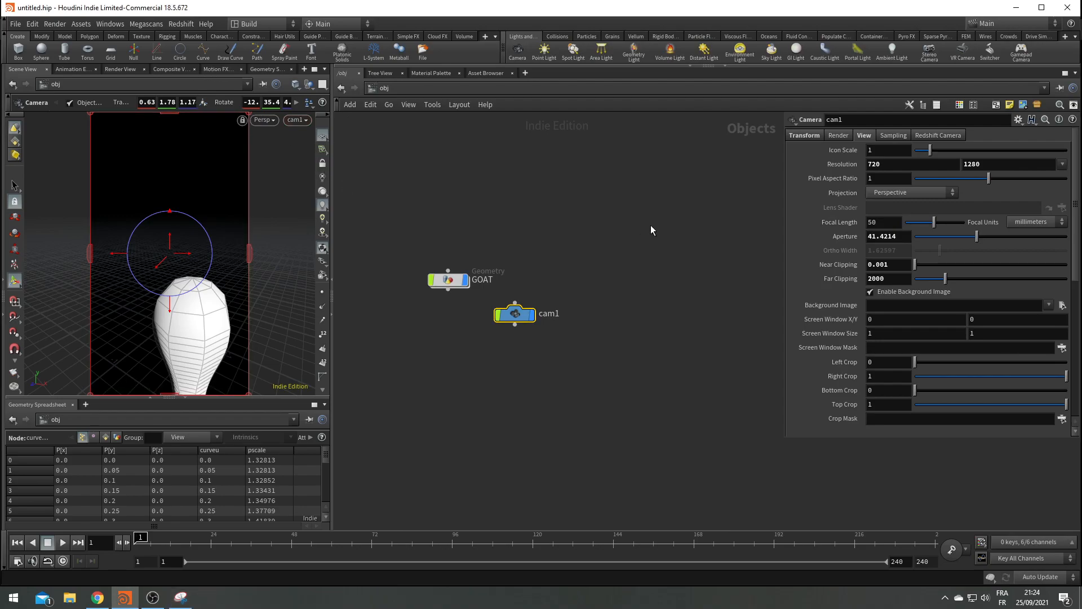
Inspect the model outside the camera in the UV, right and front views, and return to looking through cam1
click(650, 227)
key(Escape)
right_drag(179, 231, 126, 220)
key(space+5)
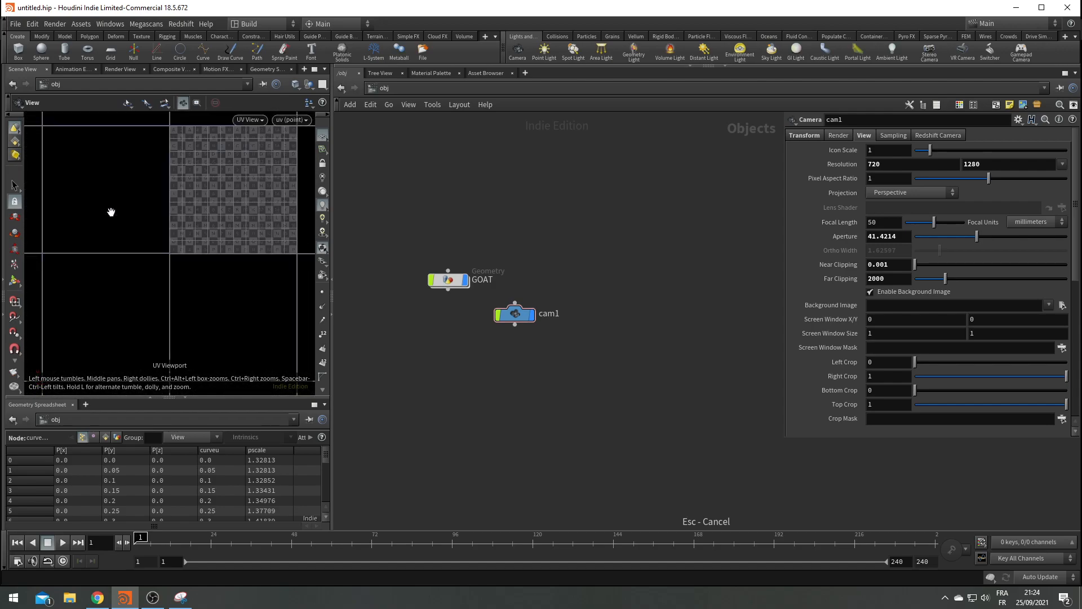
key(space+4)
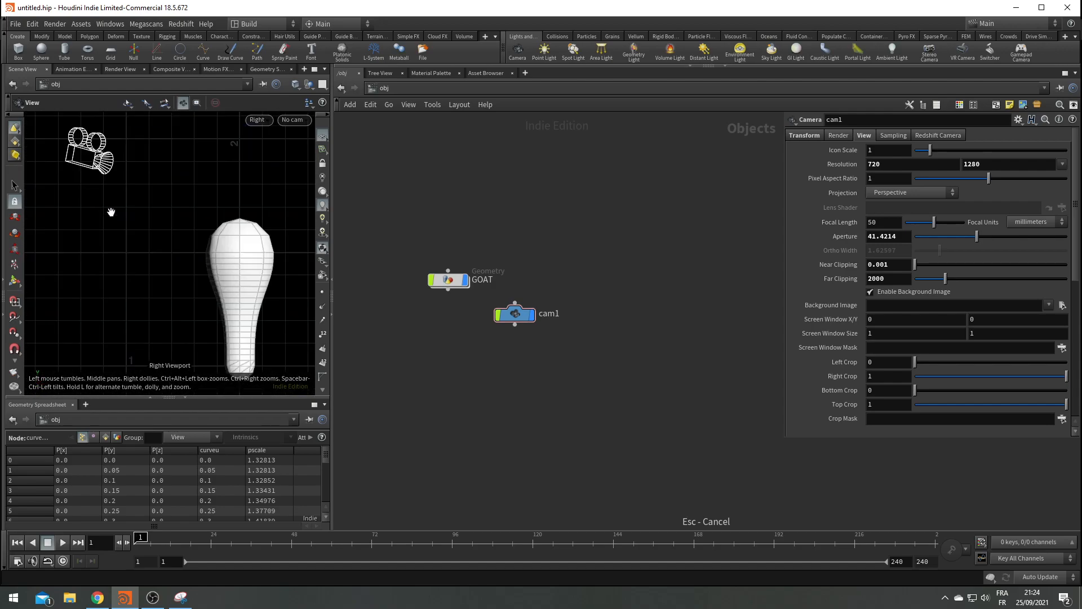
key(space+b)
key(space+b)
key(space+b)
key(space+b)
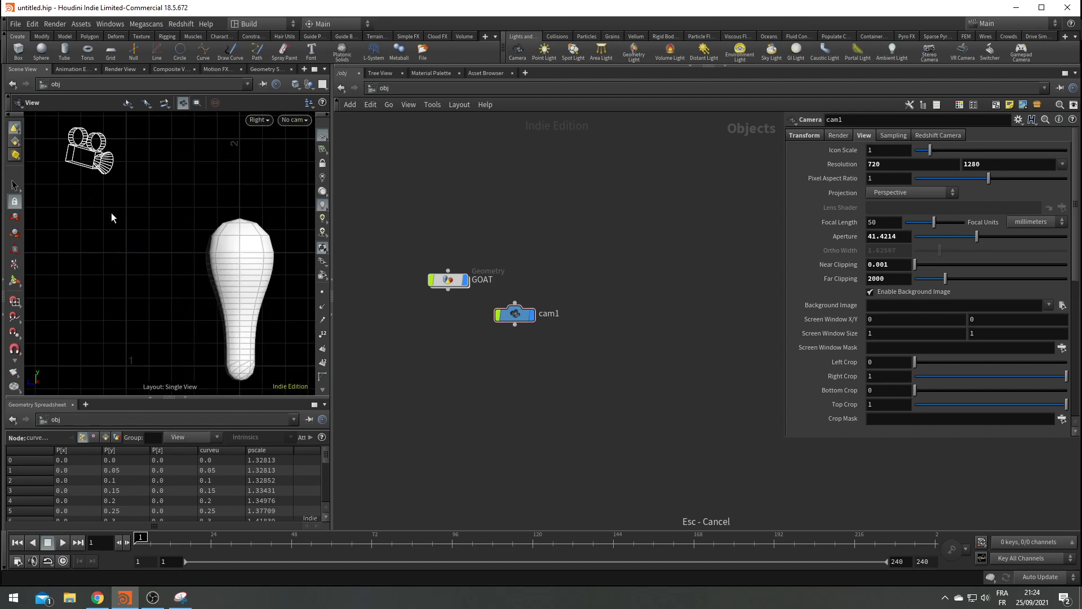
key(space+b)
key(space+b)
key(space+1)
key(space+2)
key(space+3)
key(space+5)
key(1)
key(2)
key(4)
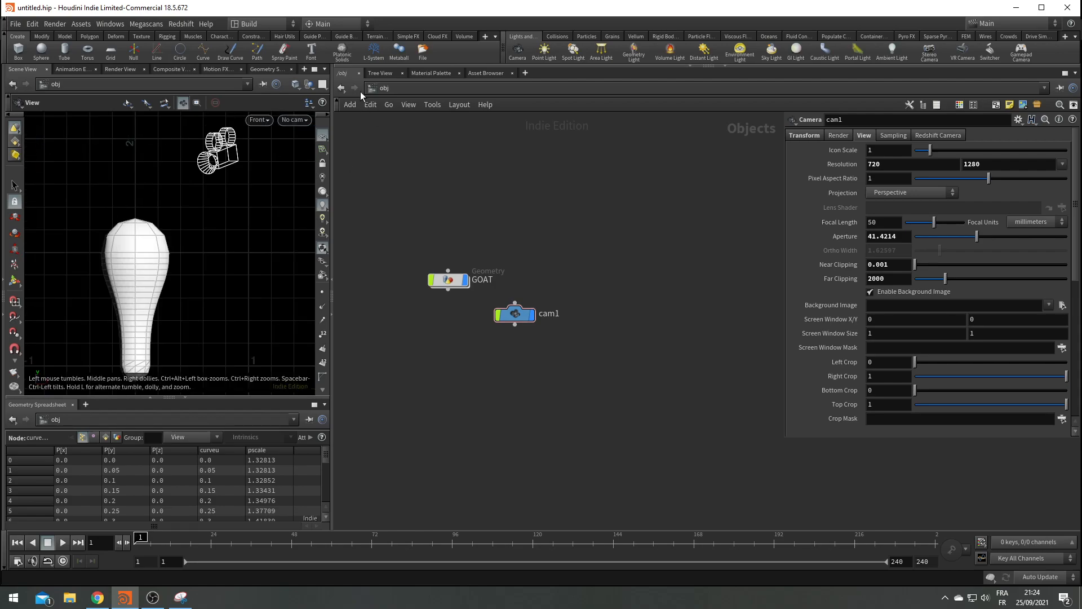
click(305, 122)
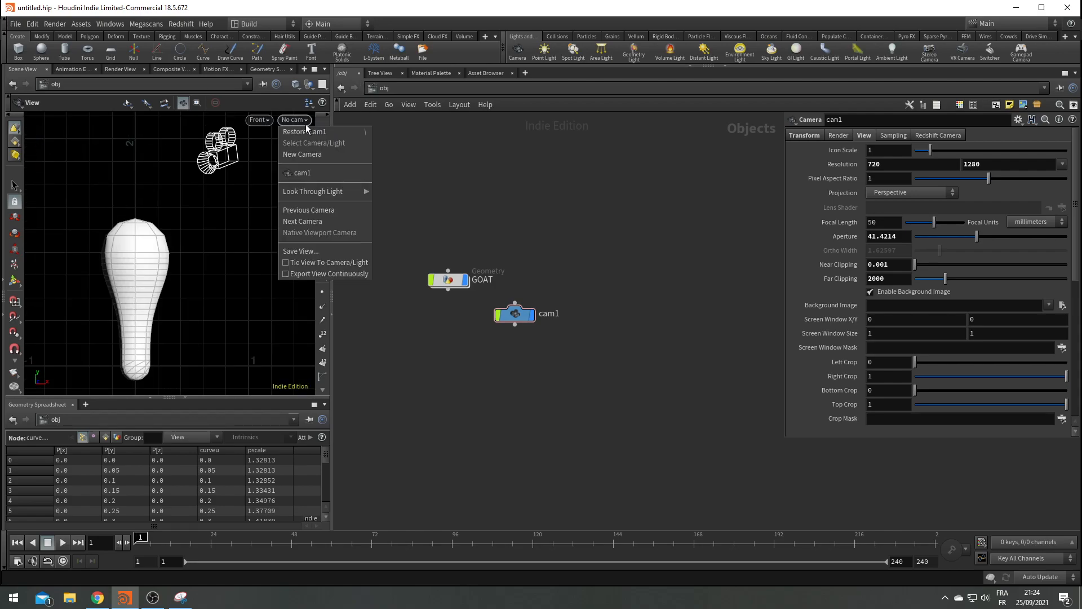
click(315, 174)
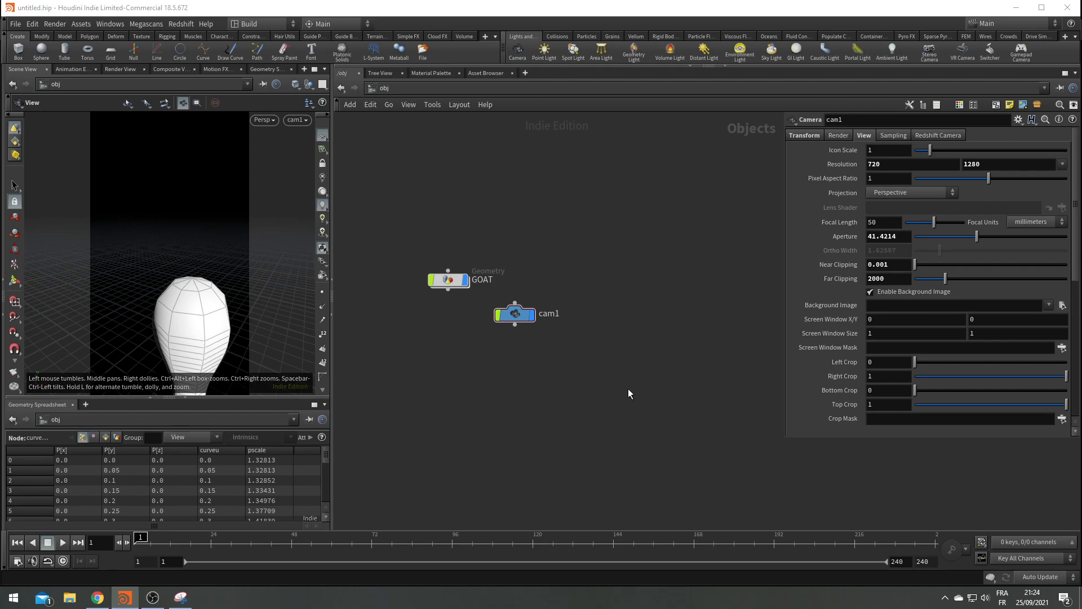
Enter the GOAT network and outline the goat's hanging ear in black on the reference screenshot
double_click(448, 279)
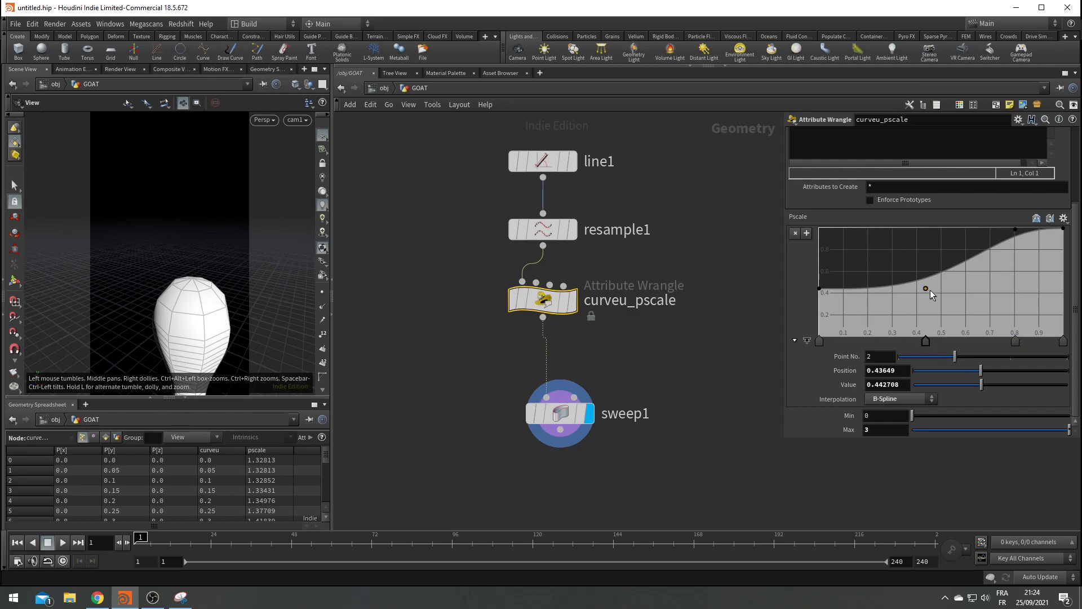
click(180, 598)
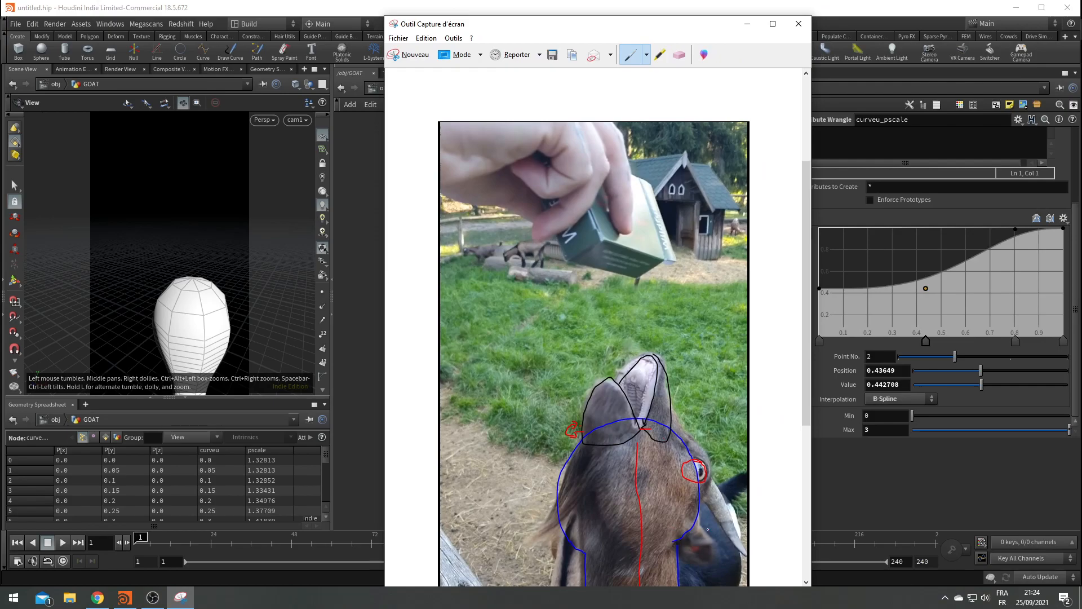
drag(557, 25, 592, 22)
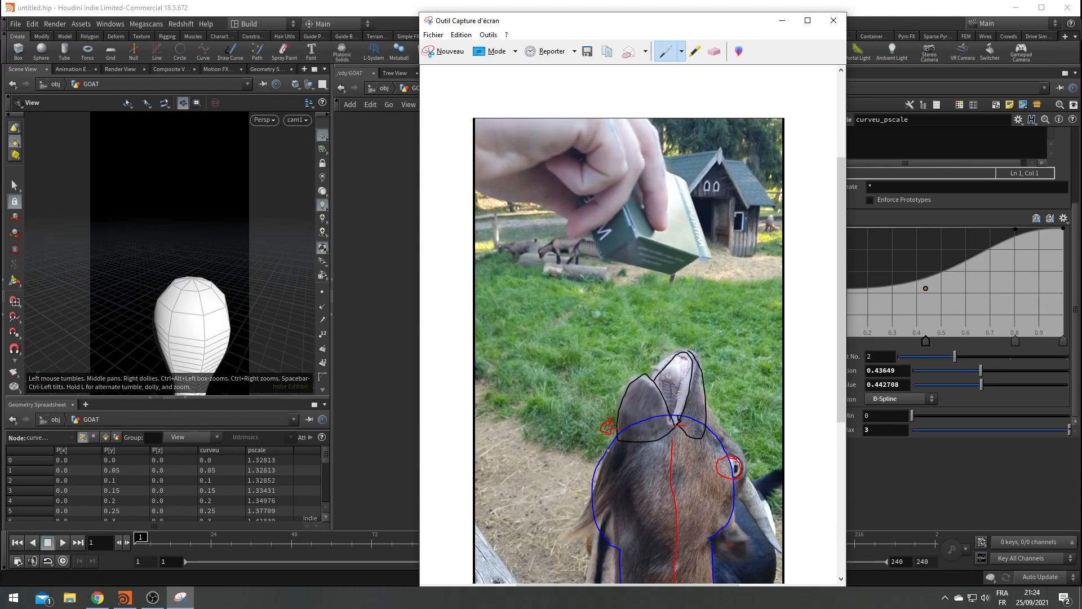
click(681, 51)
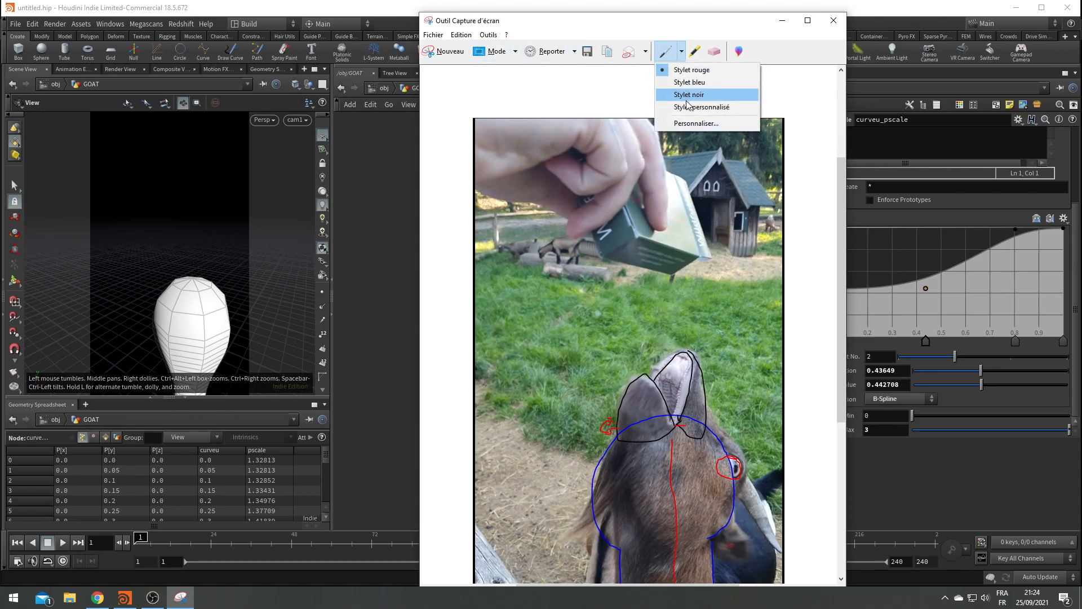
click(691, 94)
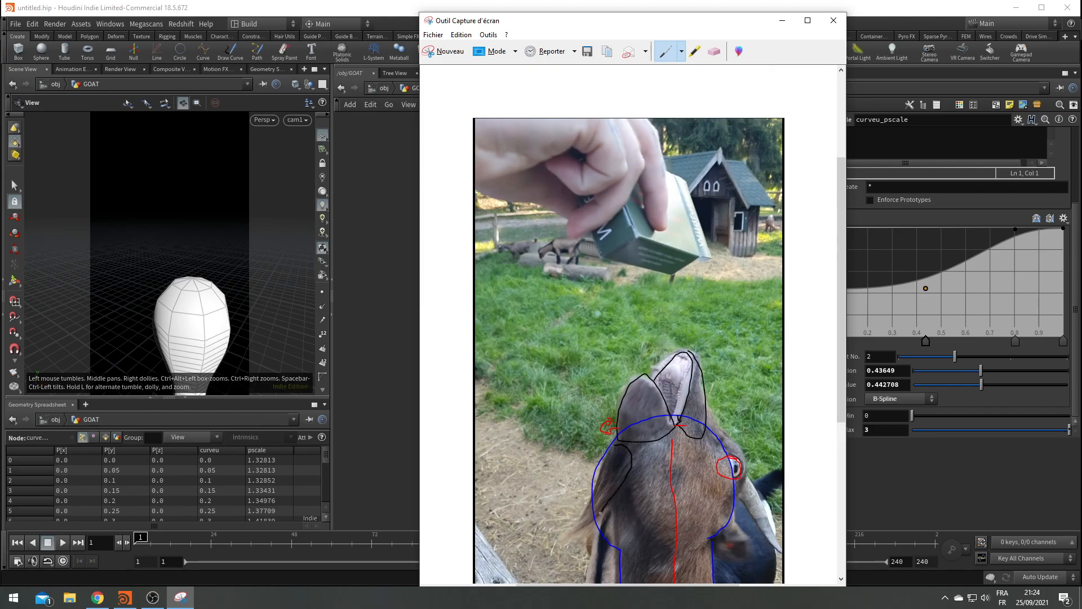
drag(594, 474, 610, 443)
Erase the blue head outline on the reference screenshot and redraw it in blue as a narrower, straighter head and neck contour
click(714, 51)
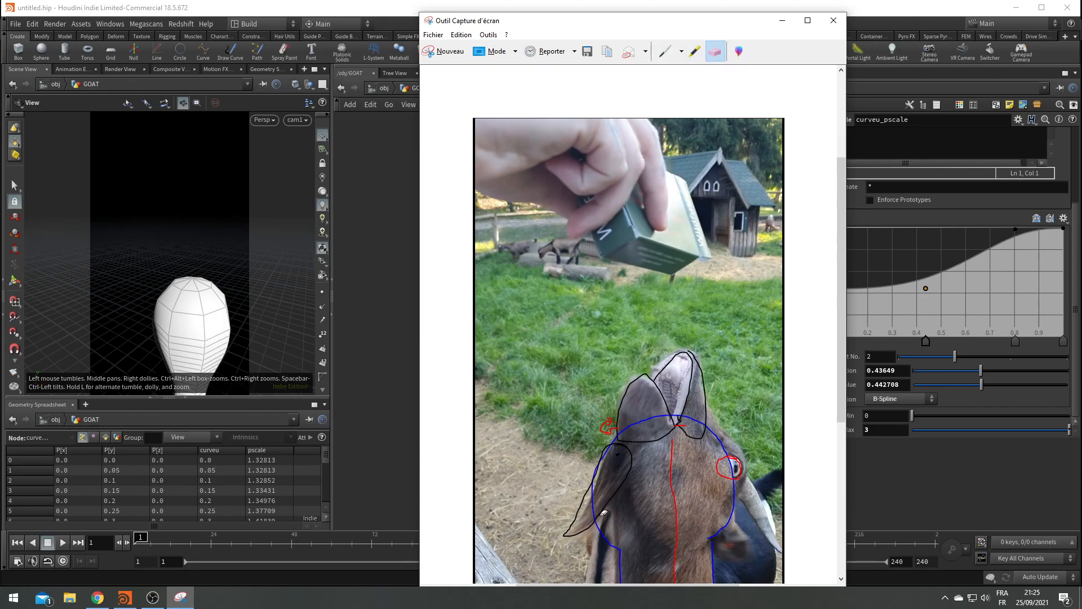
click(619, 545)
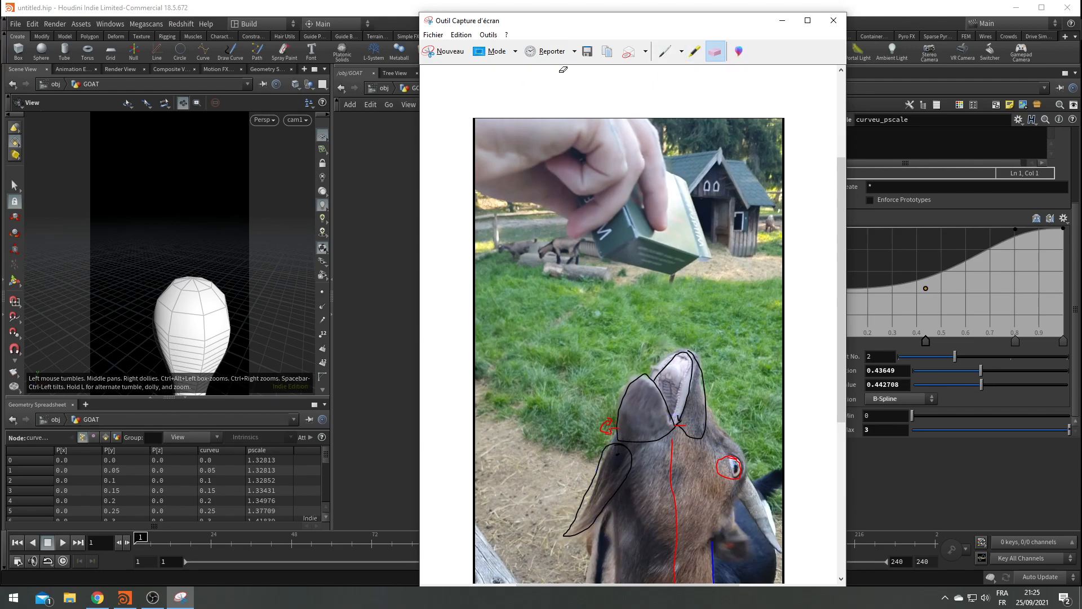
click(681, 51)
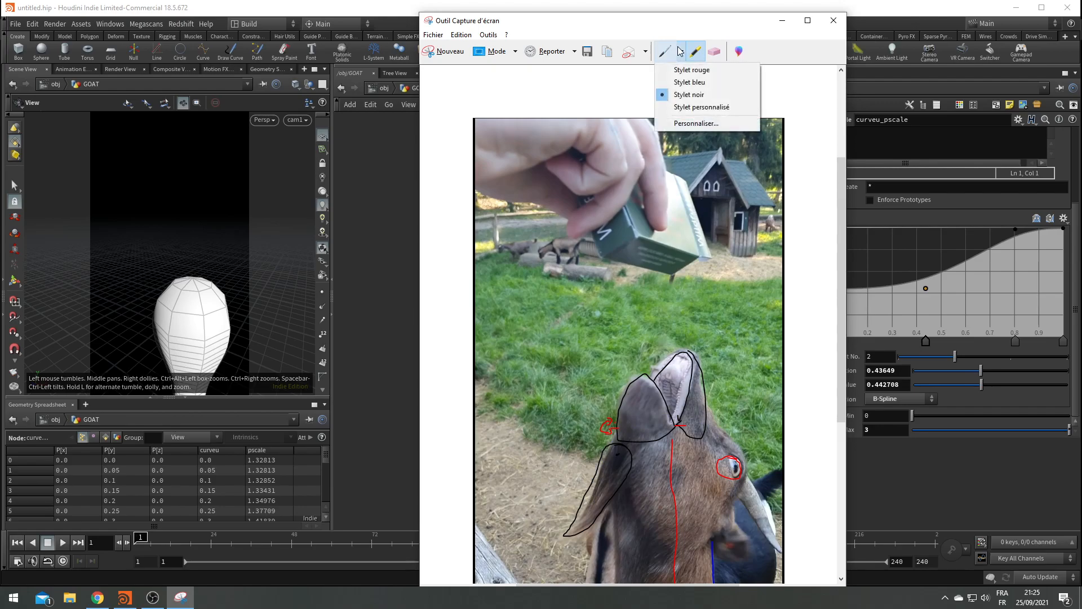
click(684, 82)
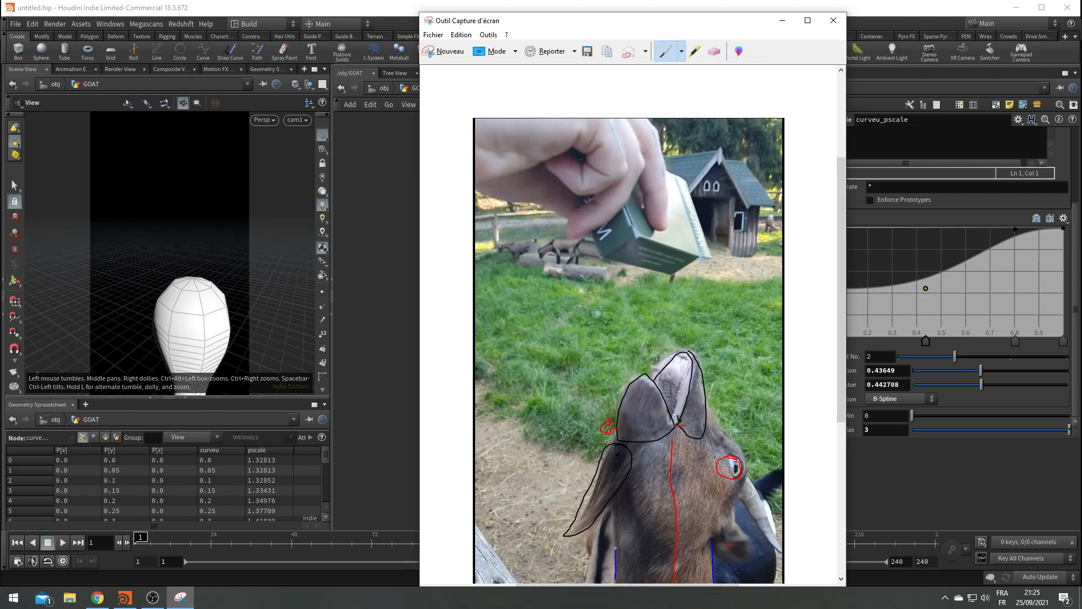
mouse_move(619, 441)
mouse_down()
mouse_move(665, 409)
mouse_move(723, 452)
mouse_move(718, 498)
mouse_move(703, 415)
mouse_up()
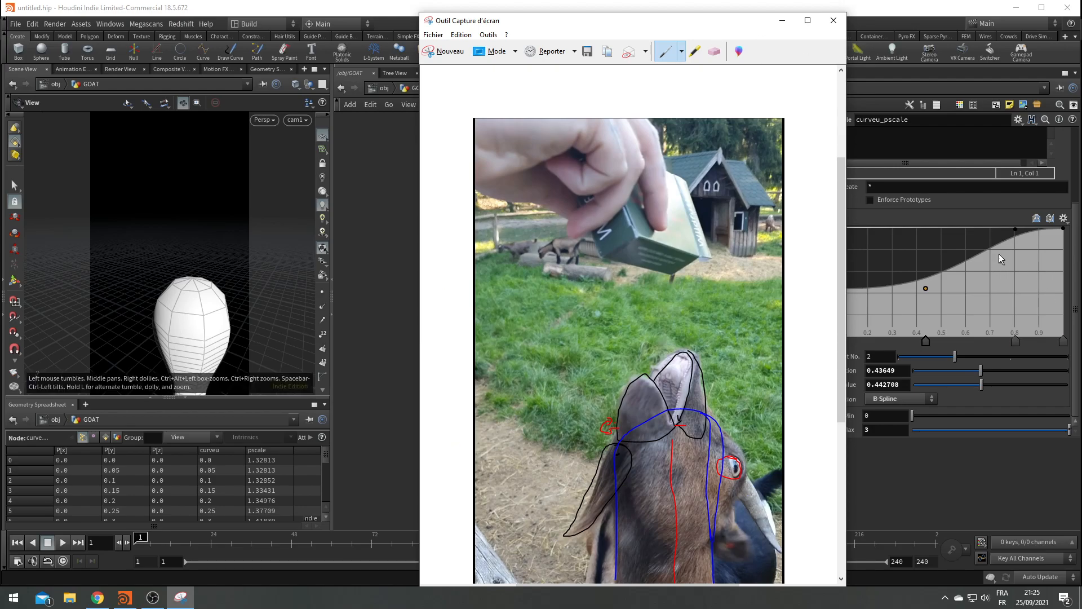
Flatten the curveu_pscale ramp by moving its middle point to position about 0.5, value about 0.76, and raising the start value to about 0.78
drag(925, 287, 942, 258)
drag(819, 288, 801, 251)
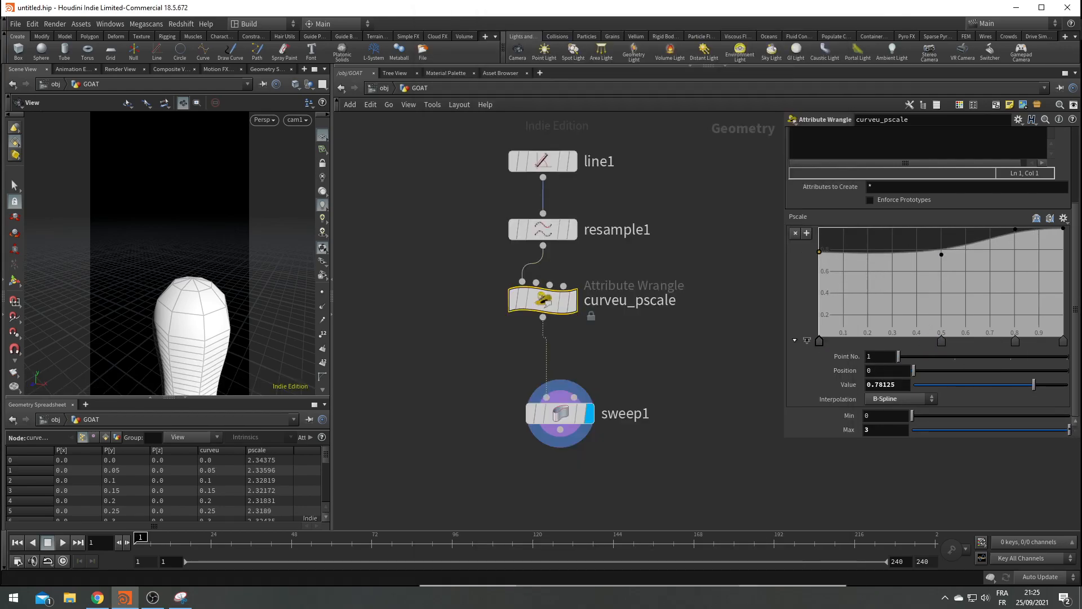
Add a Null node below sweep1 and connect it to the sweep's output
middle_drag(549, 507, 549, 437)
key(Tab)
text(null)
key(Return)
click(535, 427)
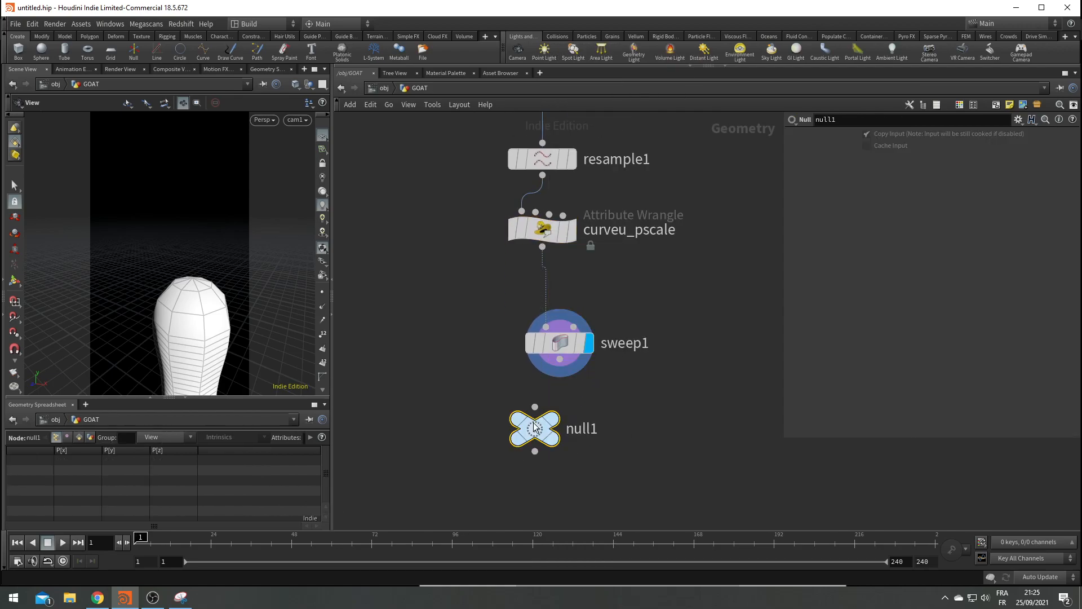
Rename the new null node BASE_BODY
double_click(584, 427)
text(BASE_BOSD)
key(BackSpace)
key(BackSpace)
text(D)
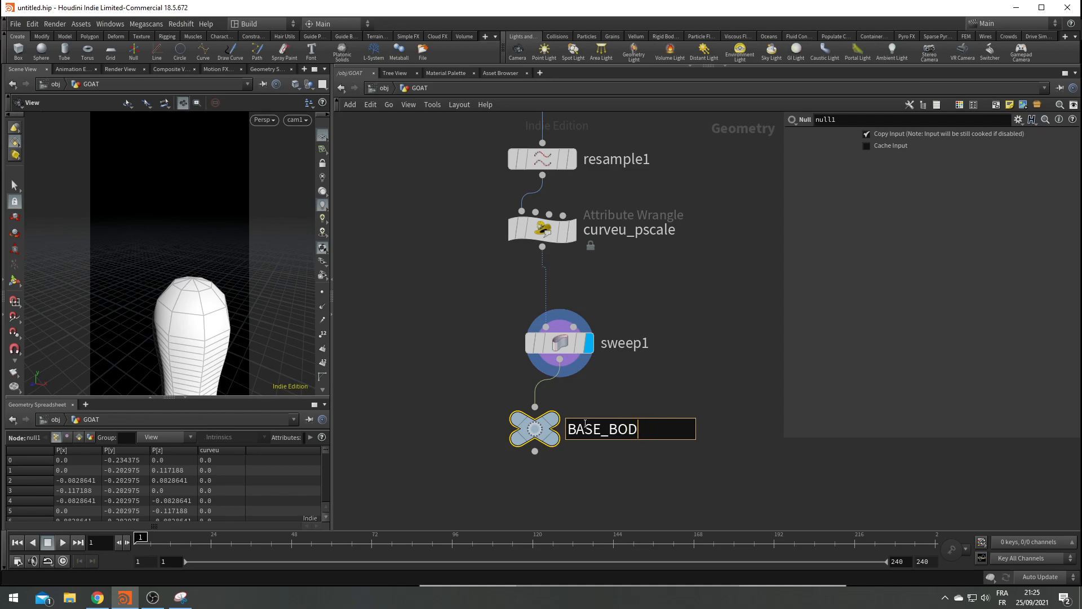
text(Y)
key(Return)
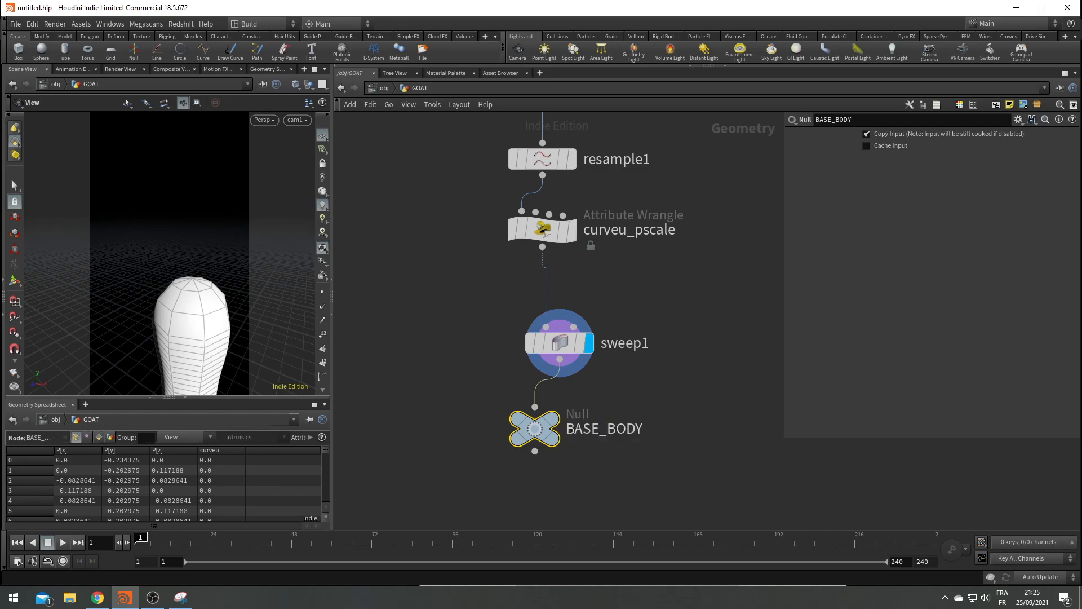
Refine the sweep1 tube by setting its columns to 24 and its end cap divisions to 8
click(559, 342)
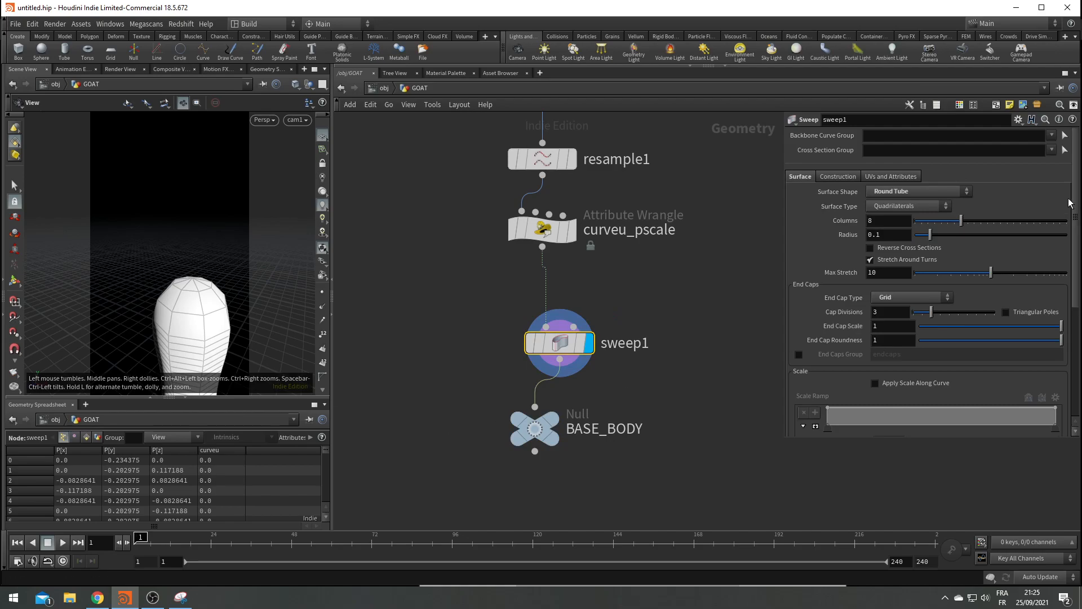
drag(962, 224, 1066, 223)
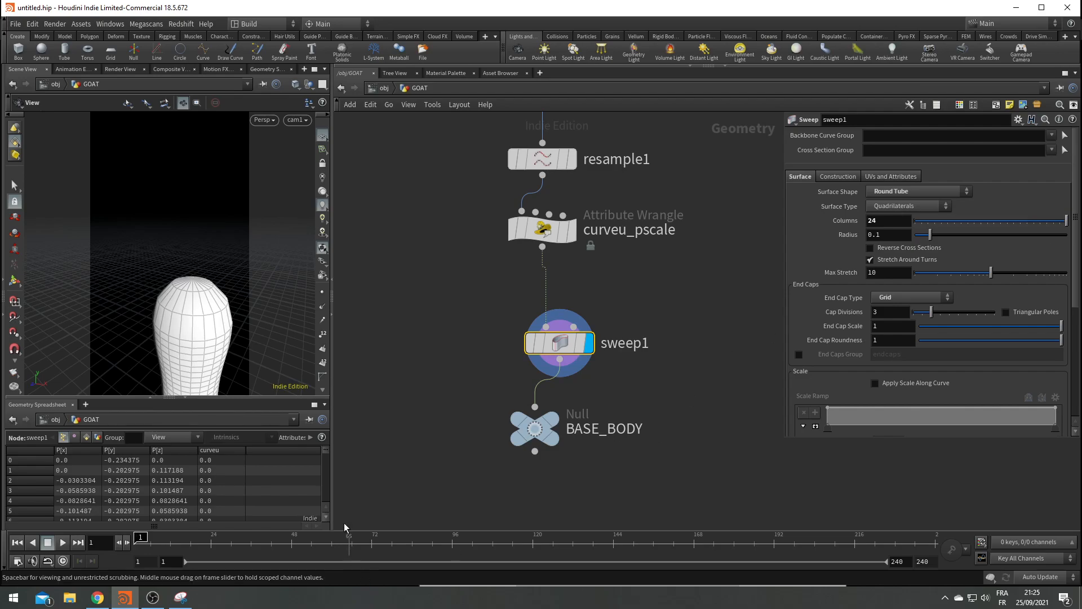
drag(930, 312, 977, 316)
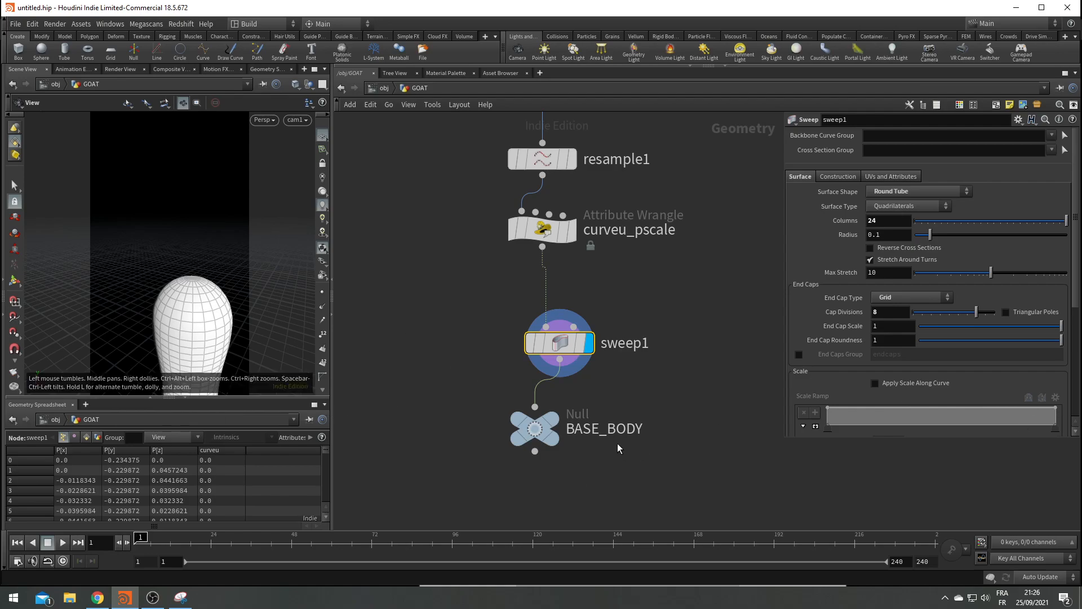
Switch to the annotated goat screenshot and examine the outlined jaw and muzzle shapes above the head contour, moving its window aside when finished
middle_drag(634, 494, 560, 436)
click(181, 597)
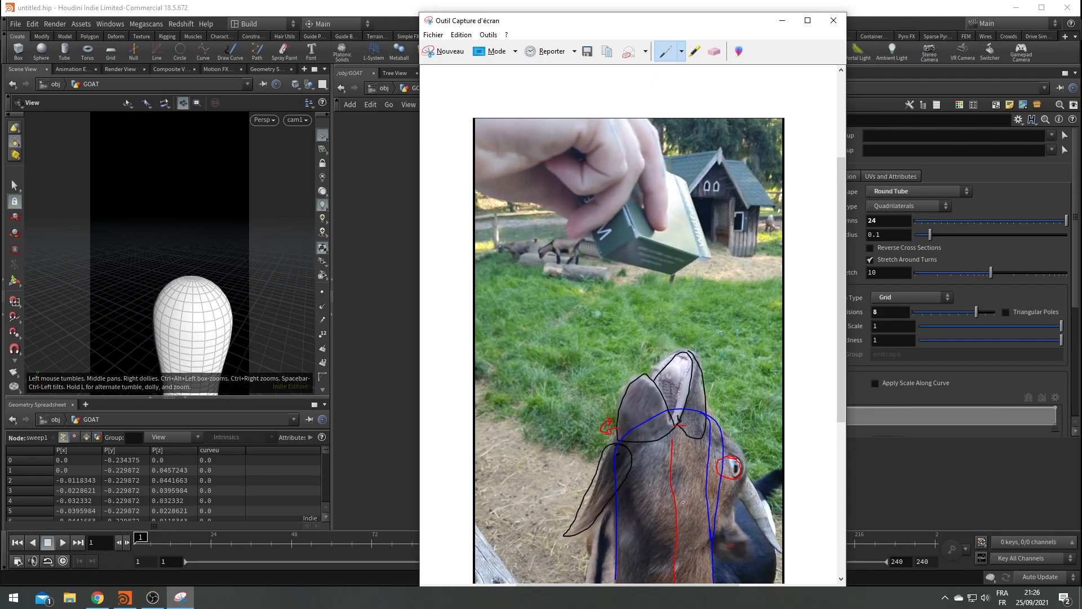
drag(680, 21, 718, 22)
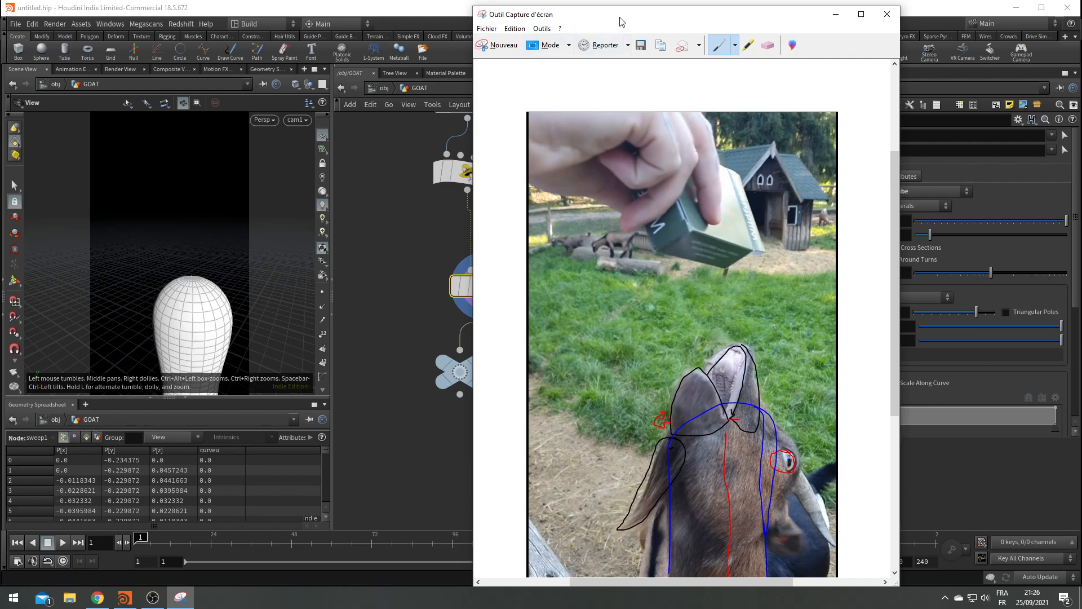
drag(620, 21, 1081, 73)
scroll(492, 344, down, 2)
scroll(492, 347, down, 2)
key(Tab)
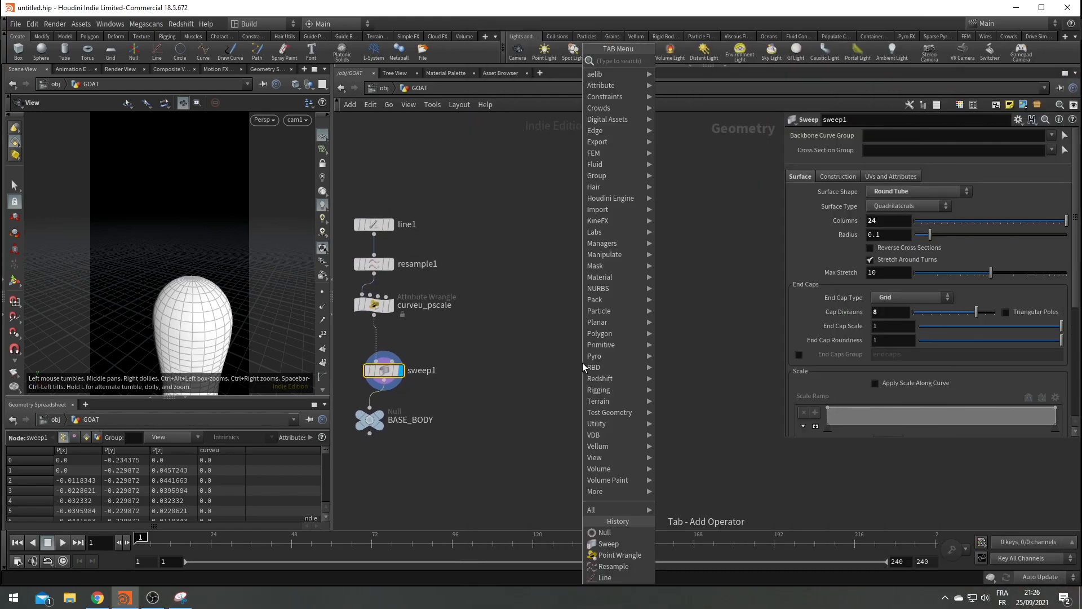
mouse_move(589, 357)
click(180, 598)
drag(620, 52, 522, 36)
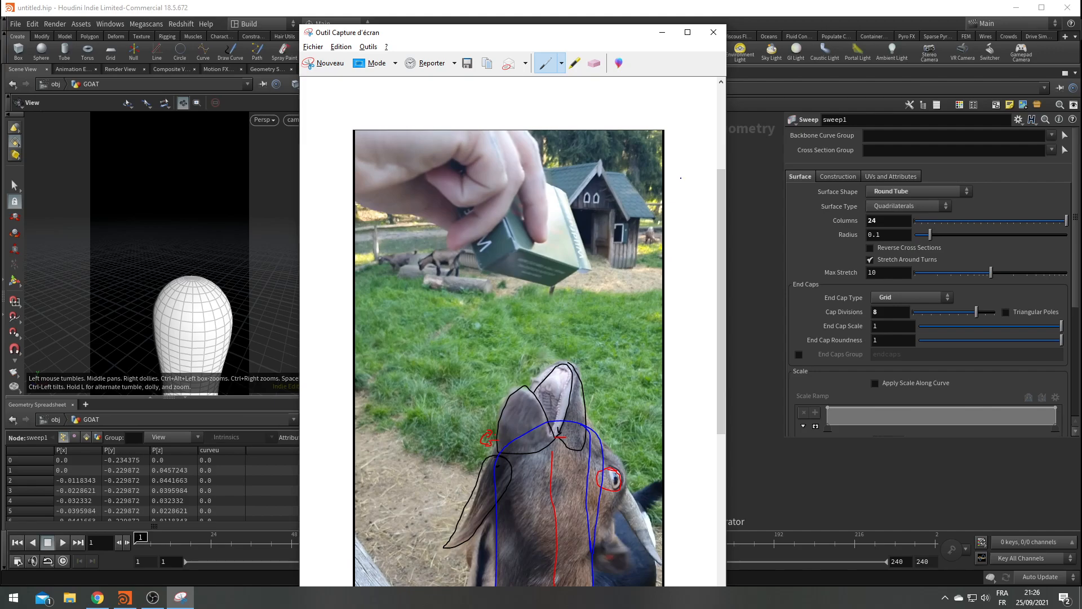
drag(600, 33, 1081, 41)
click(614, 344)
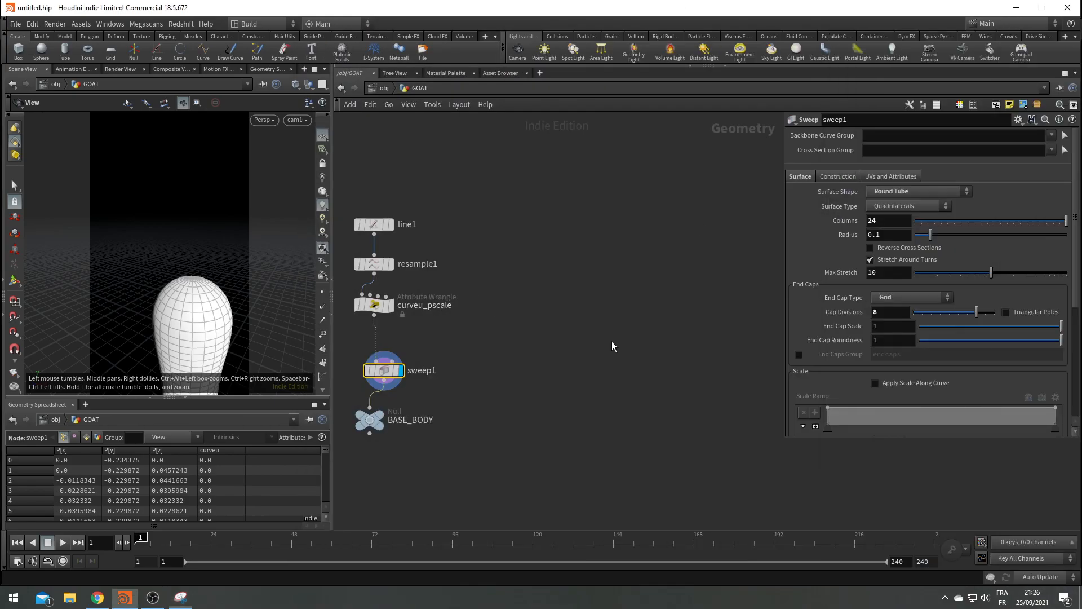
Add a Sphere node beside the base body network and set its primitive type to Polygon Mesh
key(Tab)
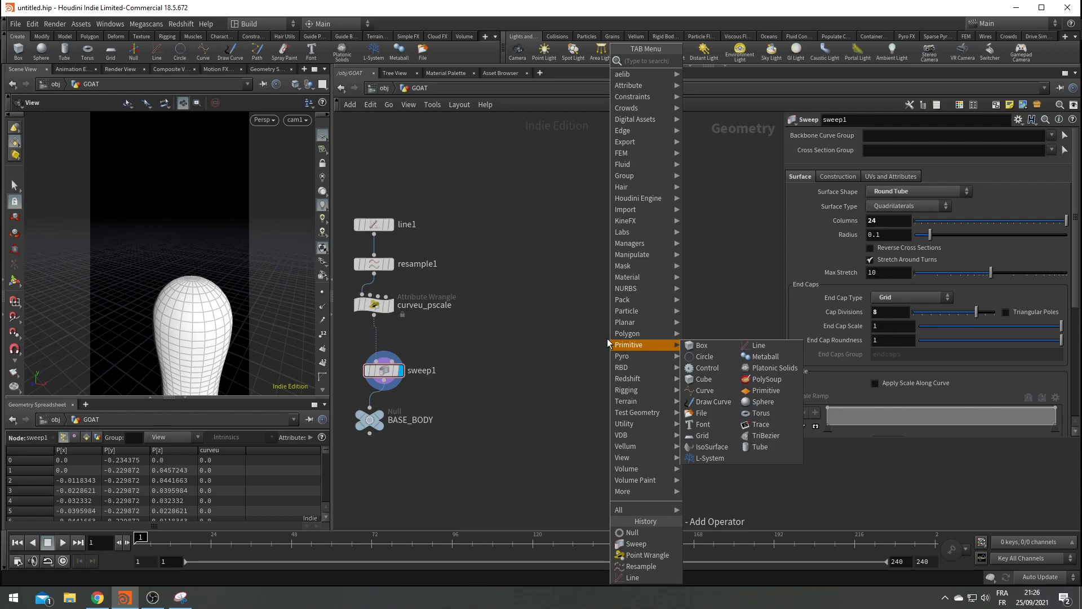
text(sph)
key(Return)
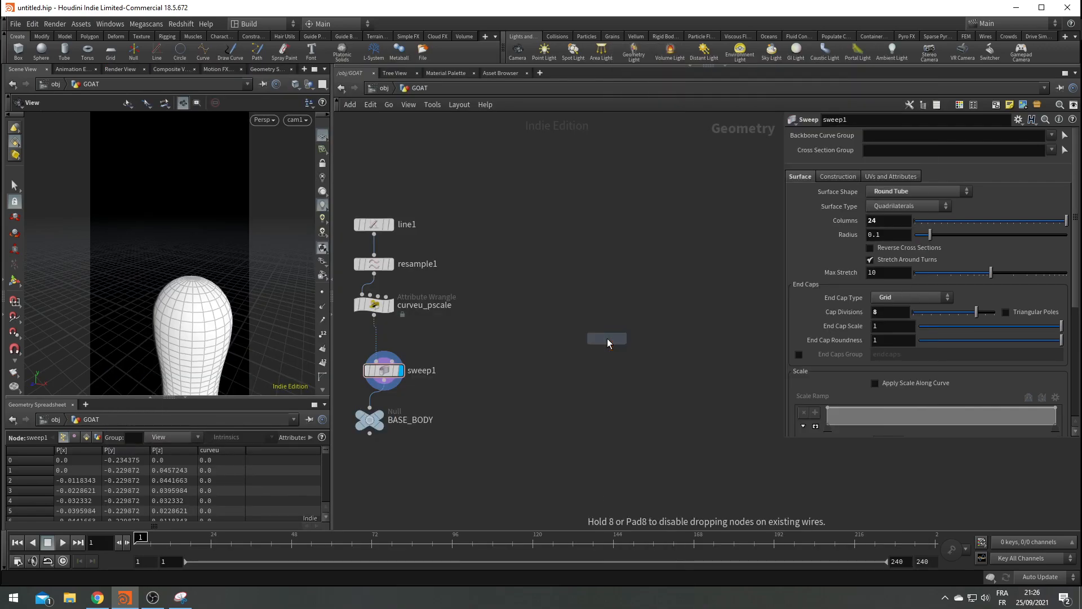
click(654, 285)
click(670, 285)
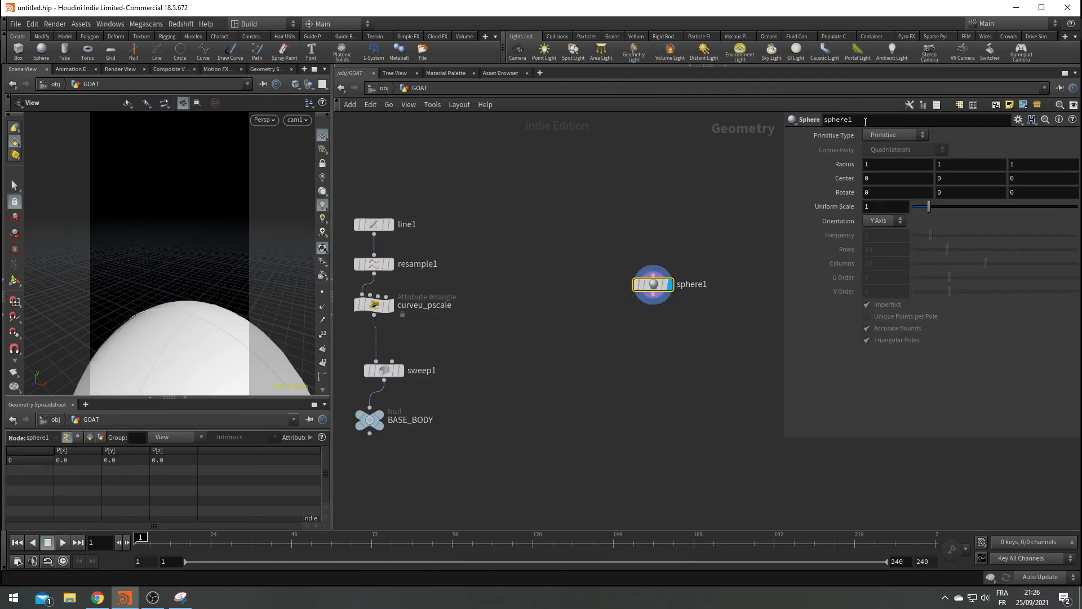
drag(218, 299, 150, 310)
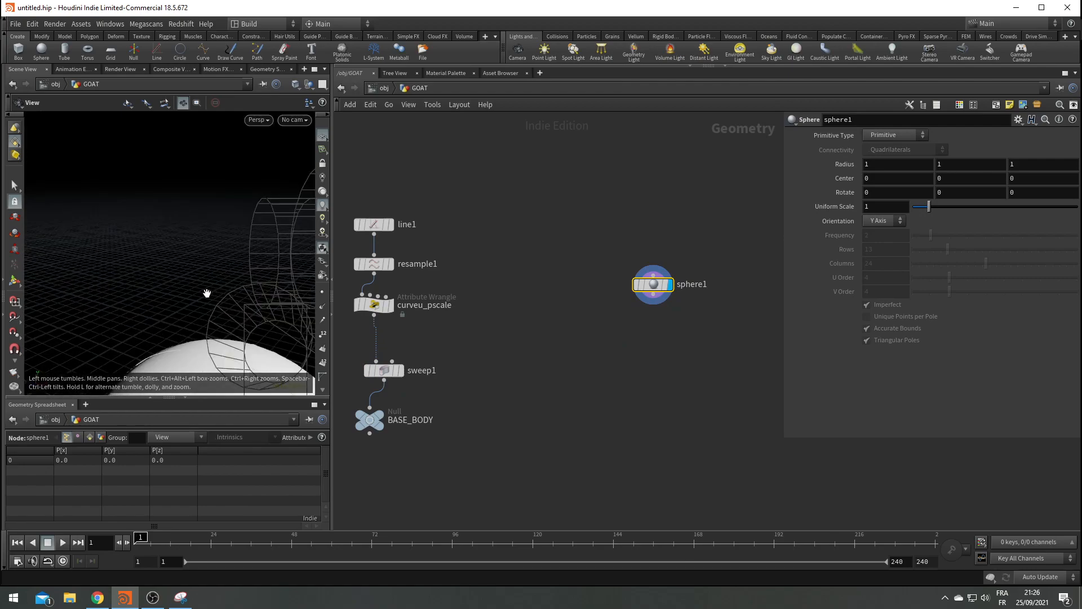
key(h)
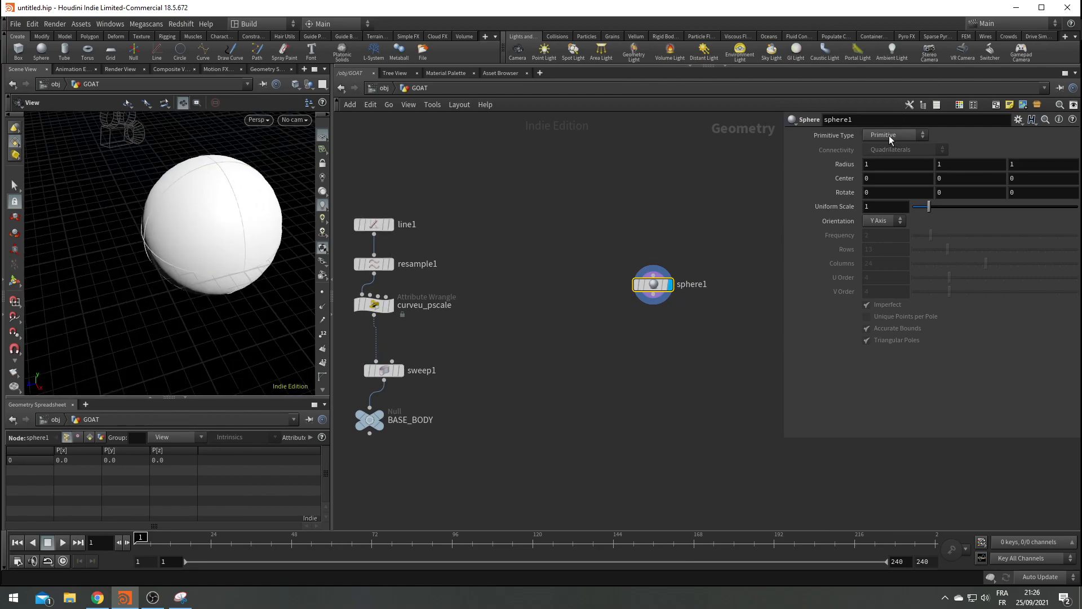
click(891, 138)
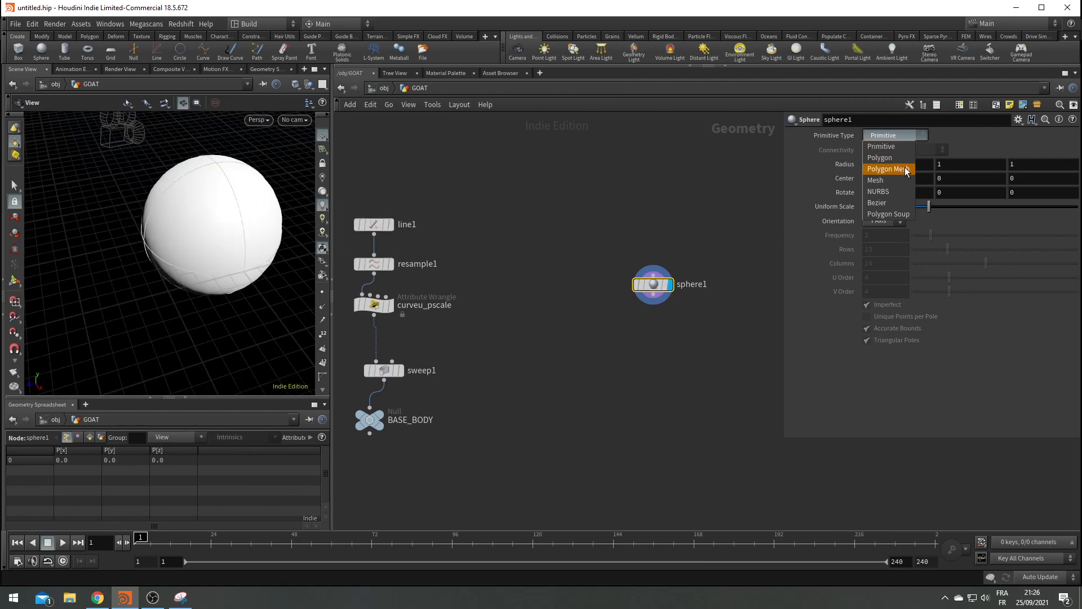
click(905, 169)
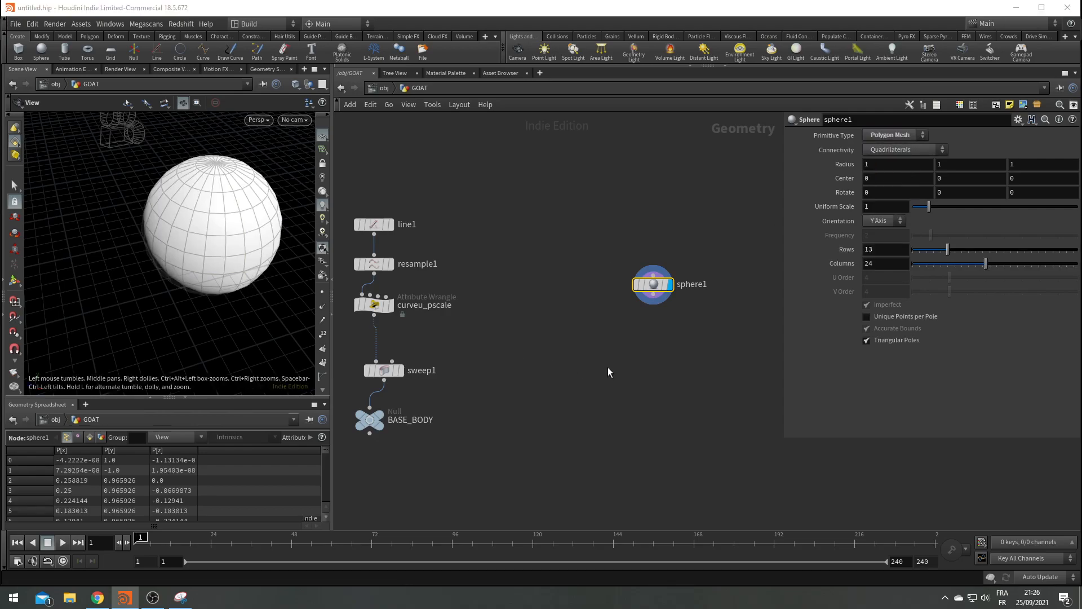
Add a Clip node below sphere1 to cut the sphere down to its upper half
key(Tab)
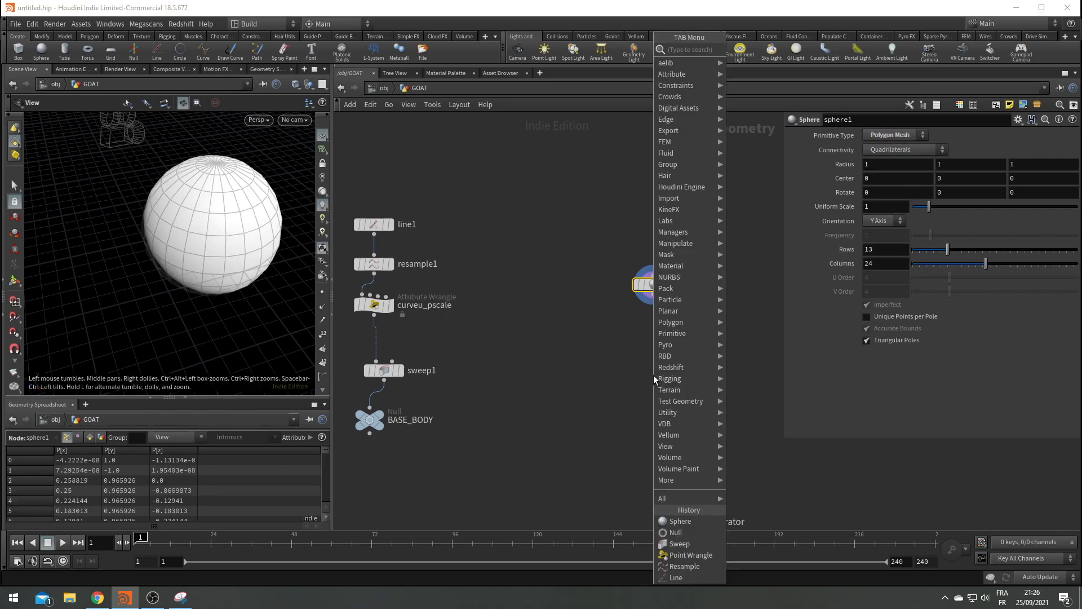
text(clip)
key(Return)
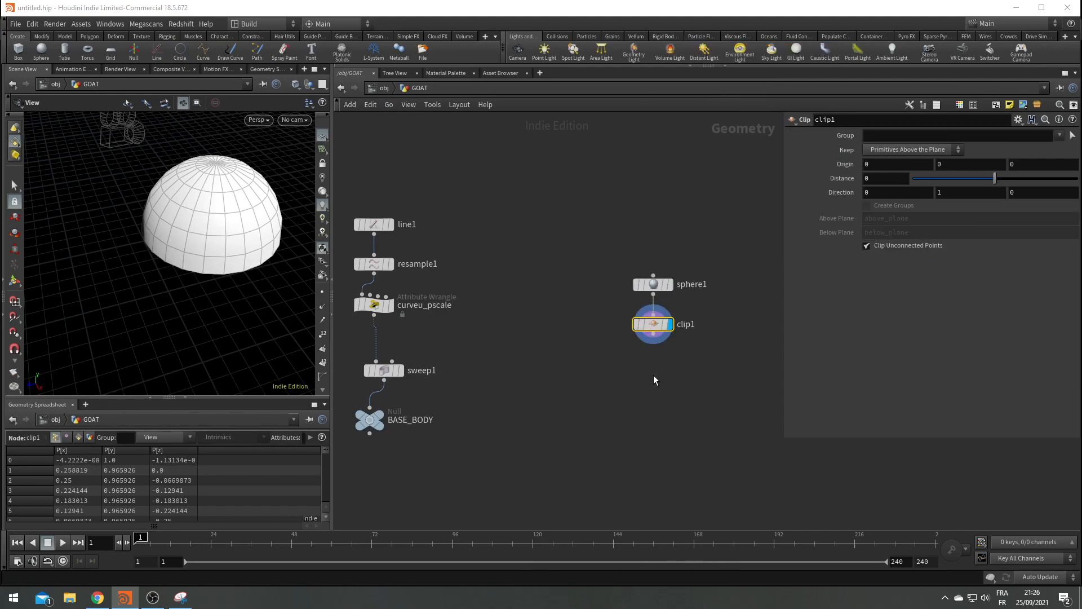
drag(261, 326, 107, 304)
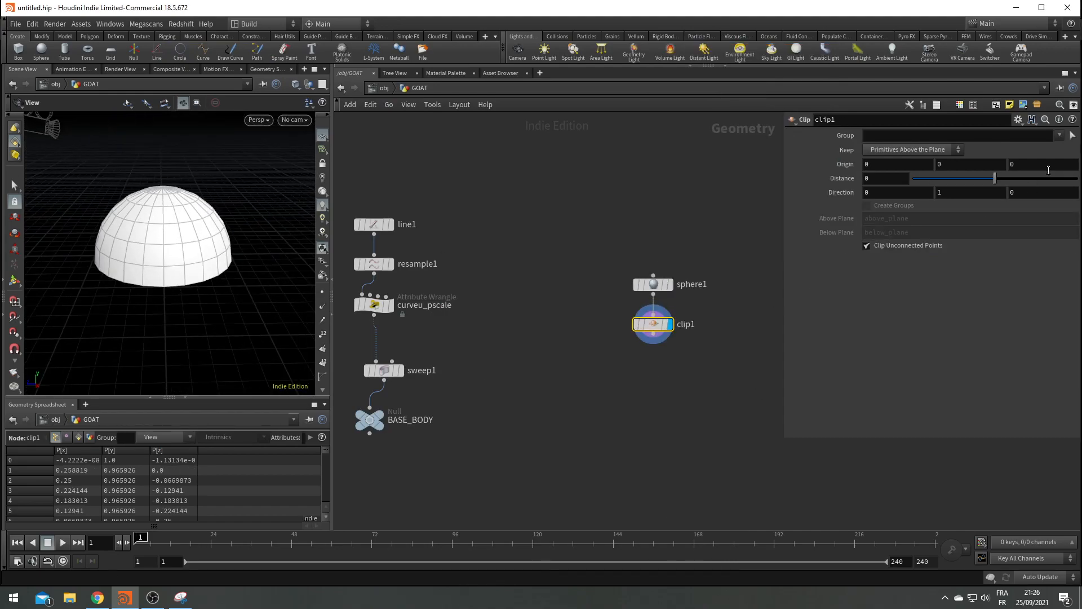
Duplicate clip1 below itself in the chain and set the copy's clipping direction to 1, 0, 0
alt+drag(653, 325, 655, 387)
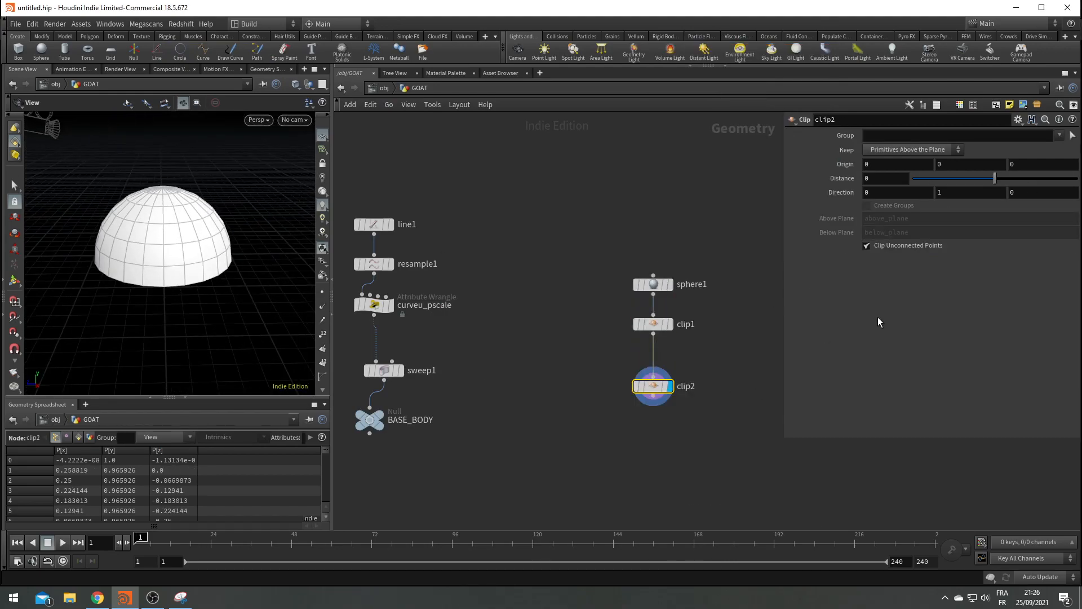
key(BackSpace)
text(0)
click(903, 193)
key(BackSpace)
text(1)
key(Return)
drag(67, 298, 215, 299)
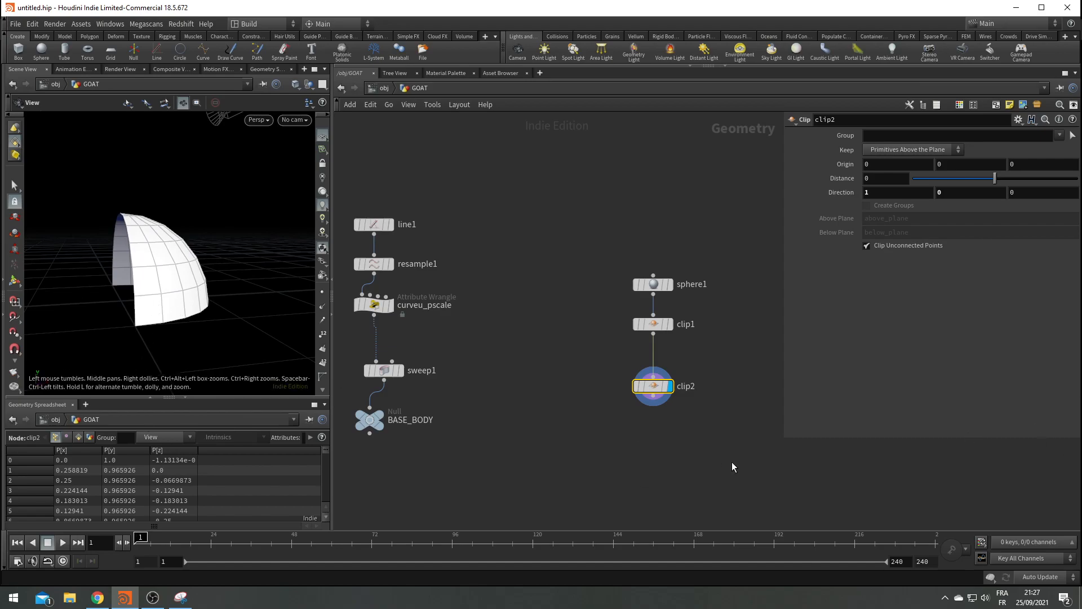
Add a PolyExtrude node after clip2 with a distance of 0.19 and enable its back output
key(Tab)
text(polyext)
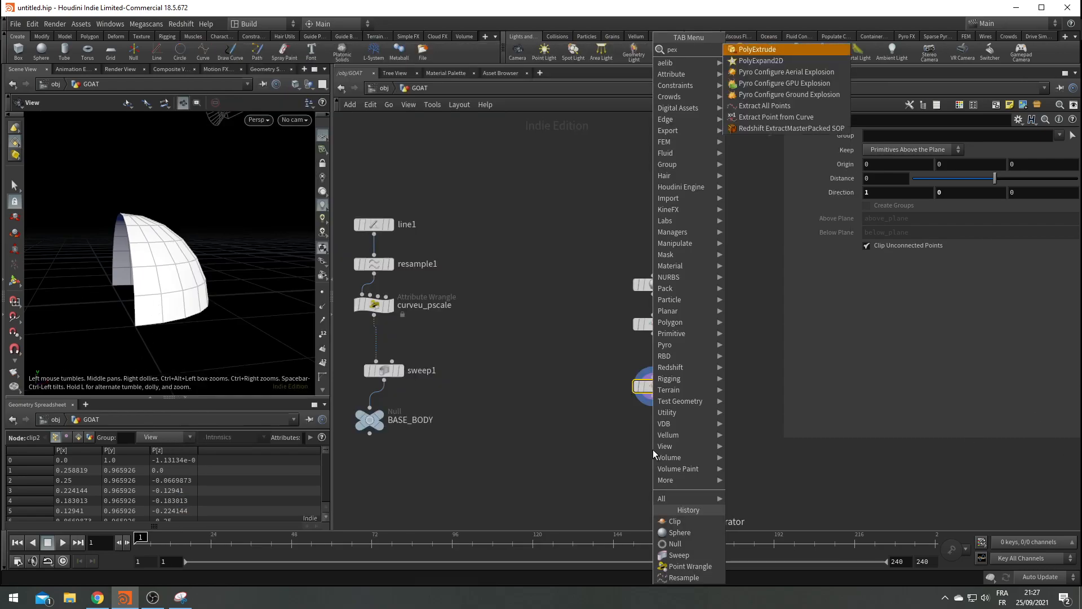
key(Return)
mouse_move(995, 195)
mouse_down()
mouse_move(969, 195)
mouse_move(1005, 193)
mouse_up()
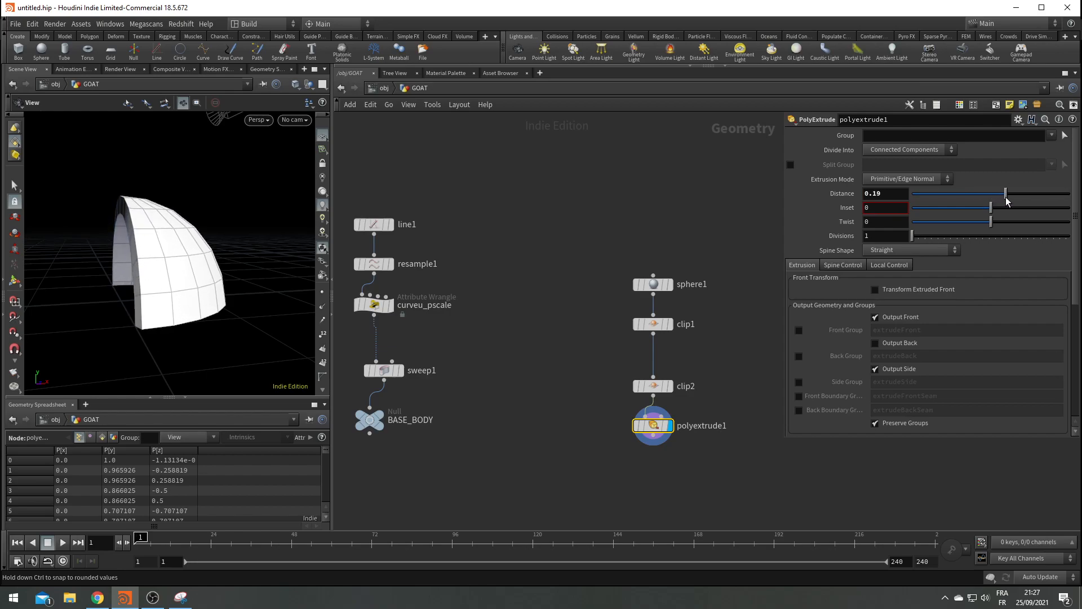
click(882, 345)
drag(89, 271, 164, 277)
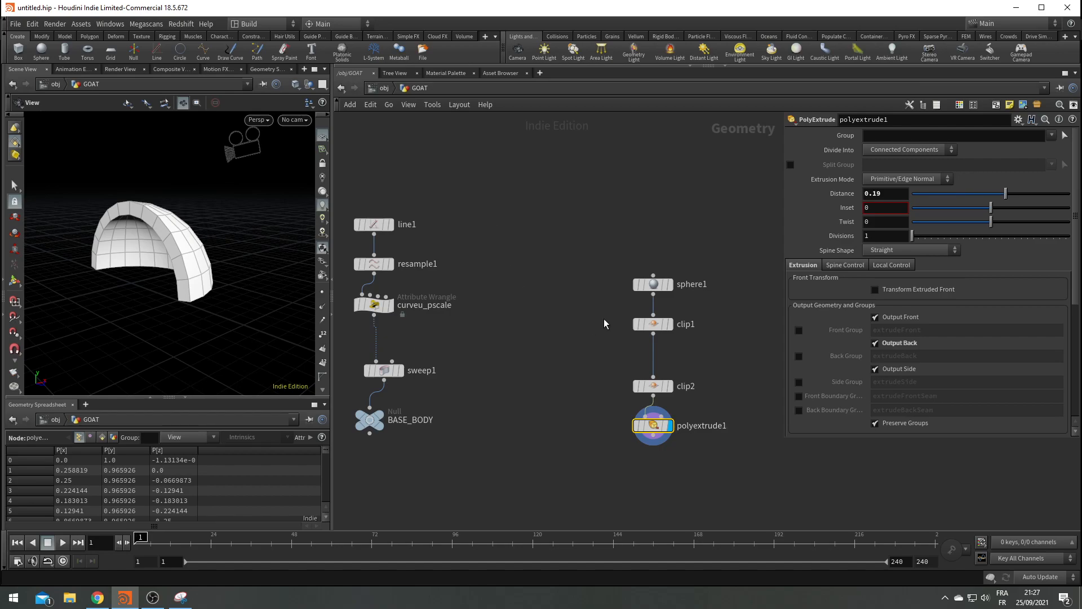
Insert a Reverse node between clip2 and polyextrude1
key(Tab)
mouse_move(699, 367)
click(789, 44)
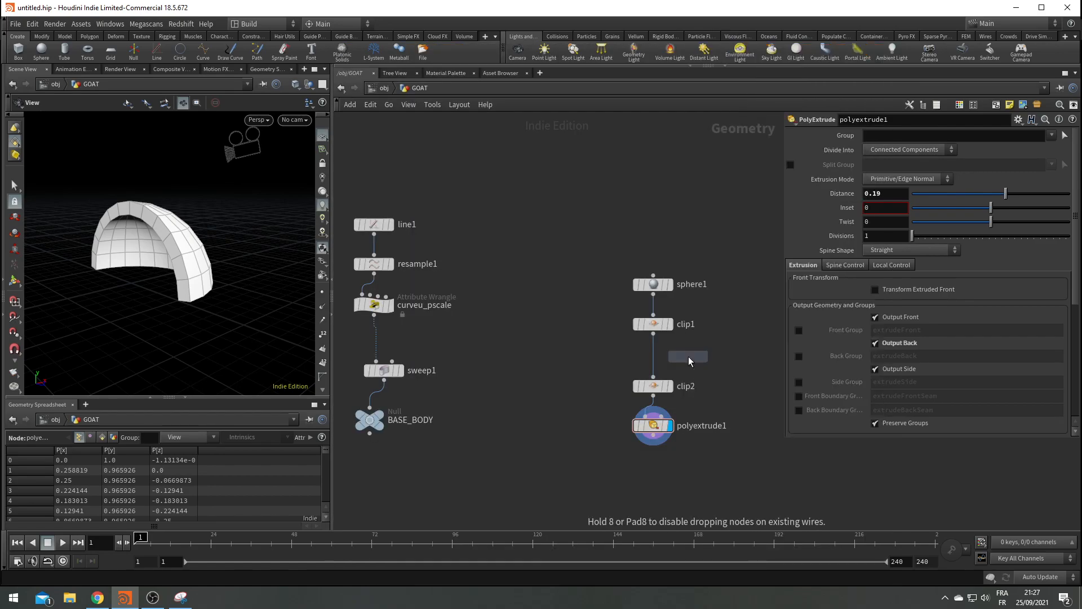
click(657, 414)
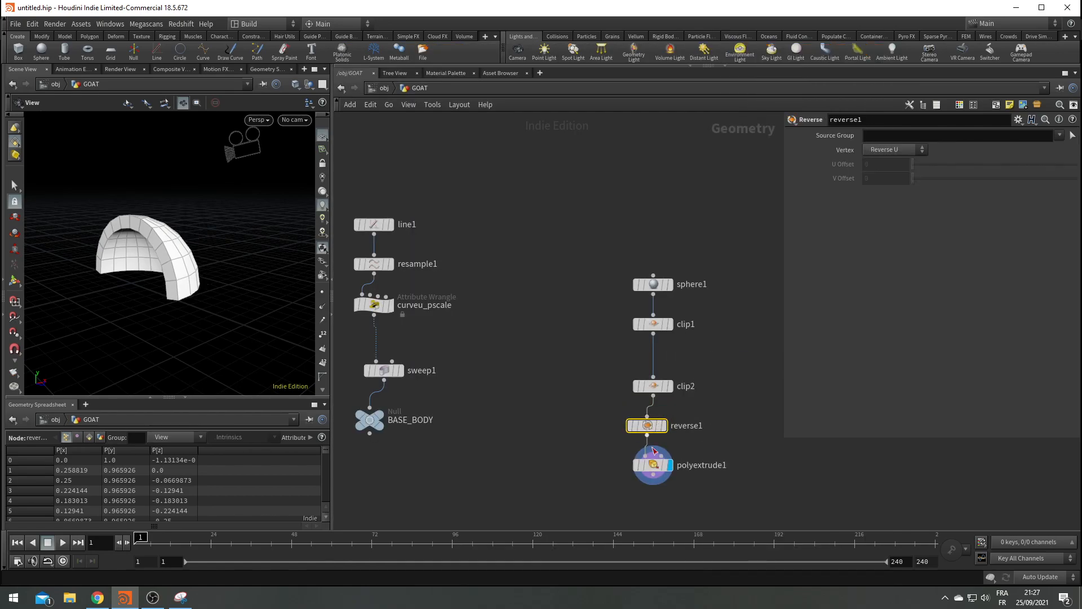
Set the extrusion distance of polyextrude1 to 0.226
click(652, 465)
mouse_move(1005, 193)
mouse_down()
mouse_move(997, 193)
mouse_move(1008, 193)
mouse_up()
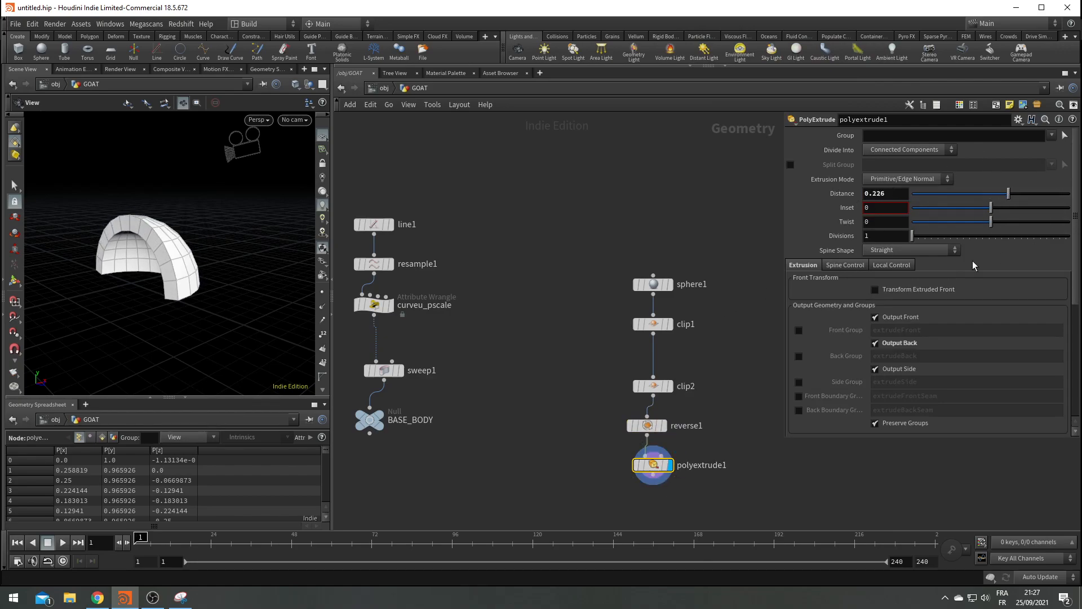
drag(164, 309, 139, 317)
middle_drag(754, 456, 743, 381)
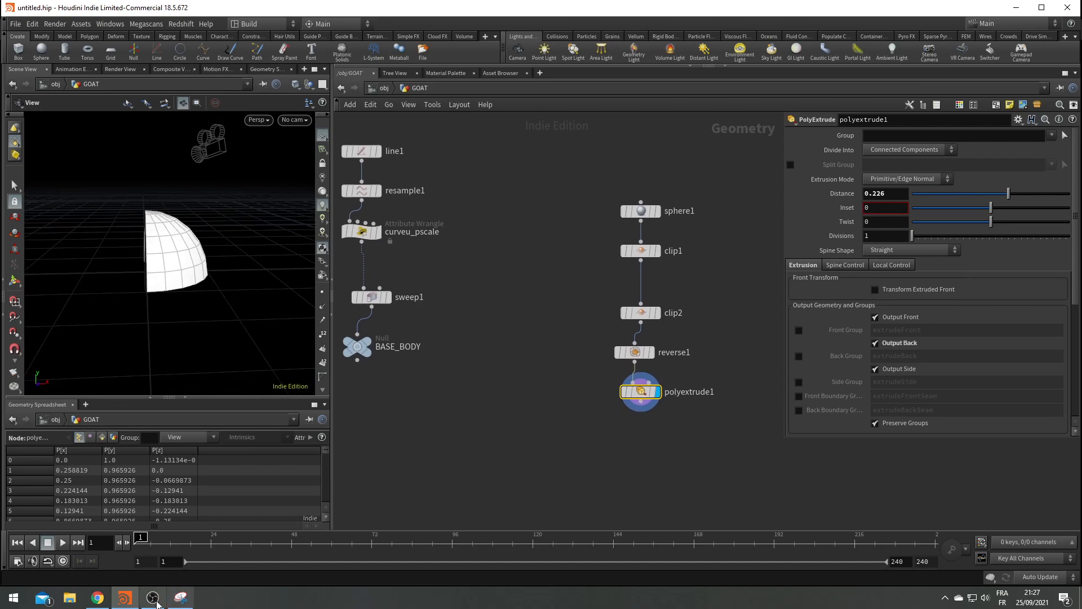
Switch to Chrome and replay the goat video, pausing at several moments to examine how the mouth opens and closes
click(97, 597)
click(400, 560)
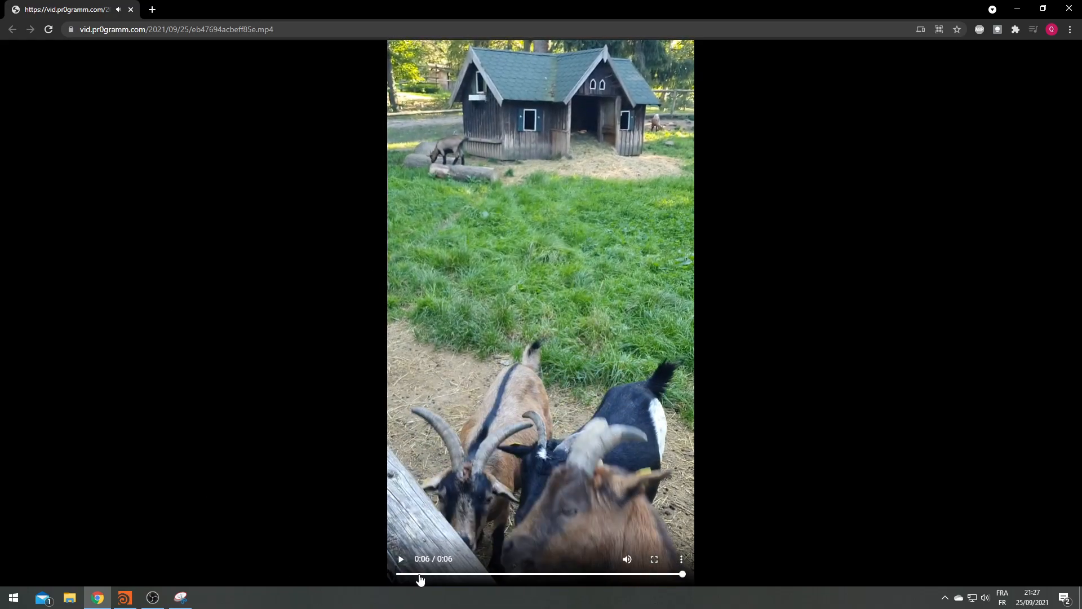
click(400, 560)
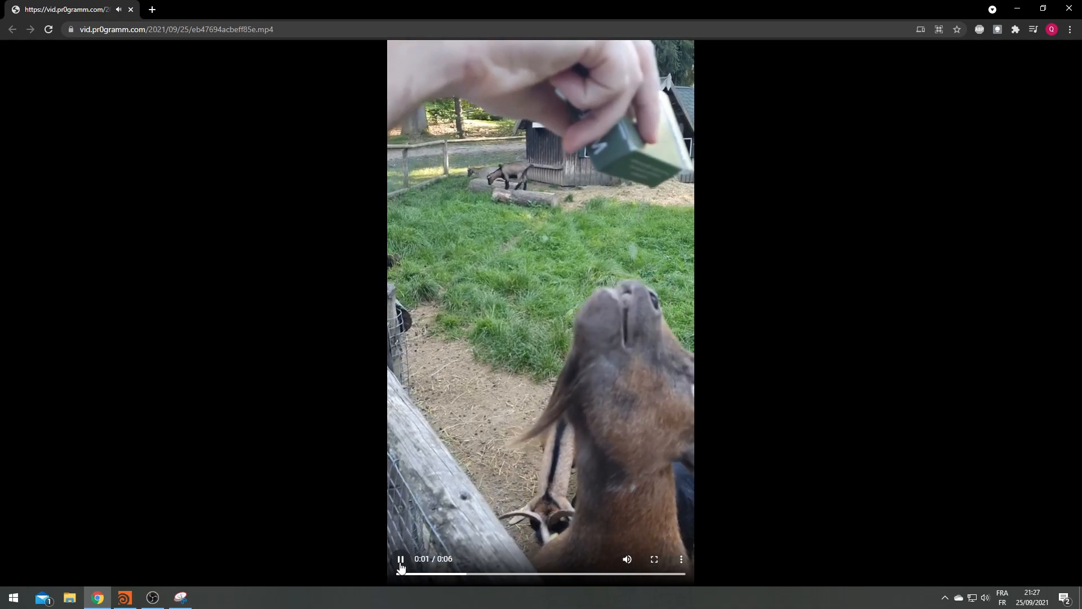
click(586, 212)
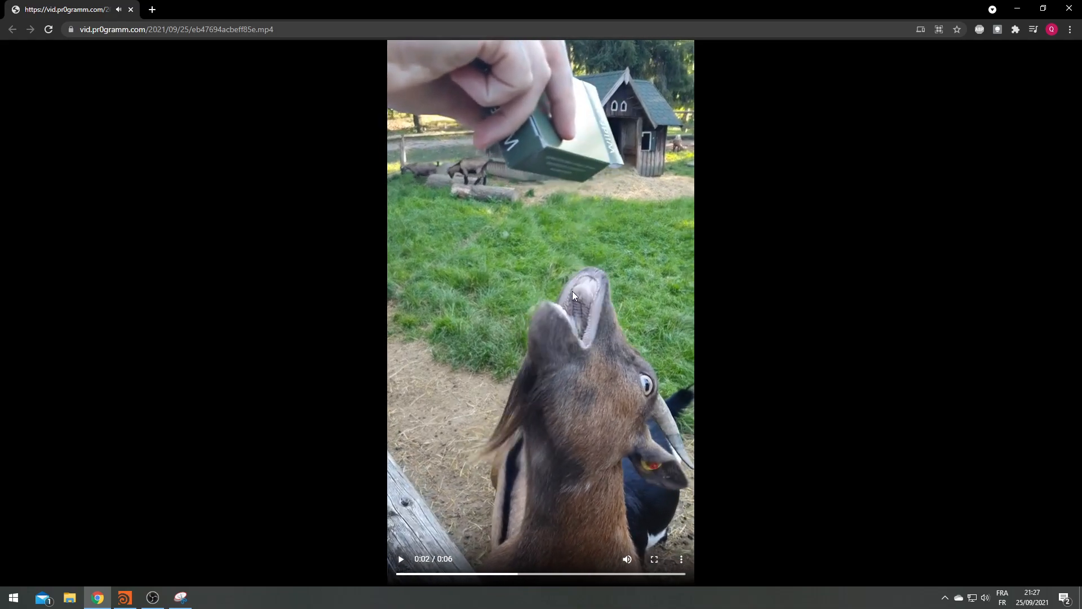
click(401, 560)
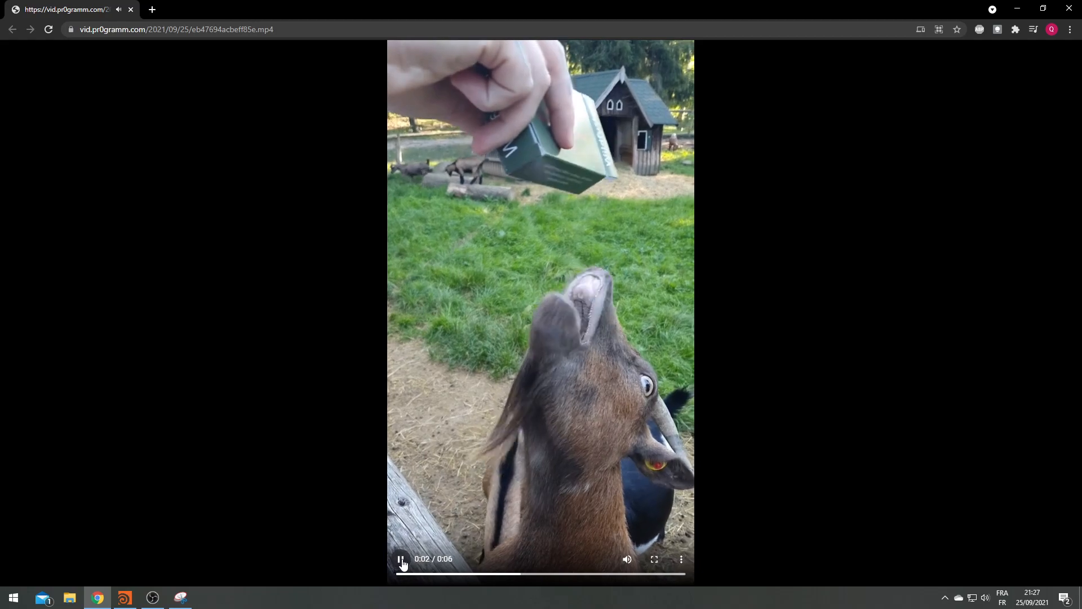
click(680, 223)
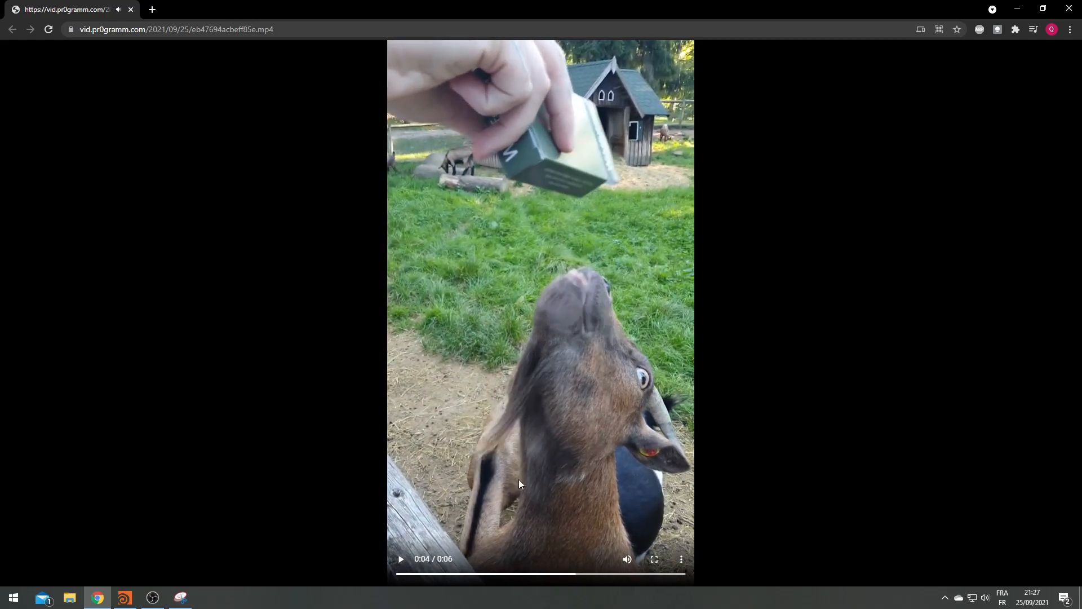
click(463, 574)
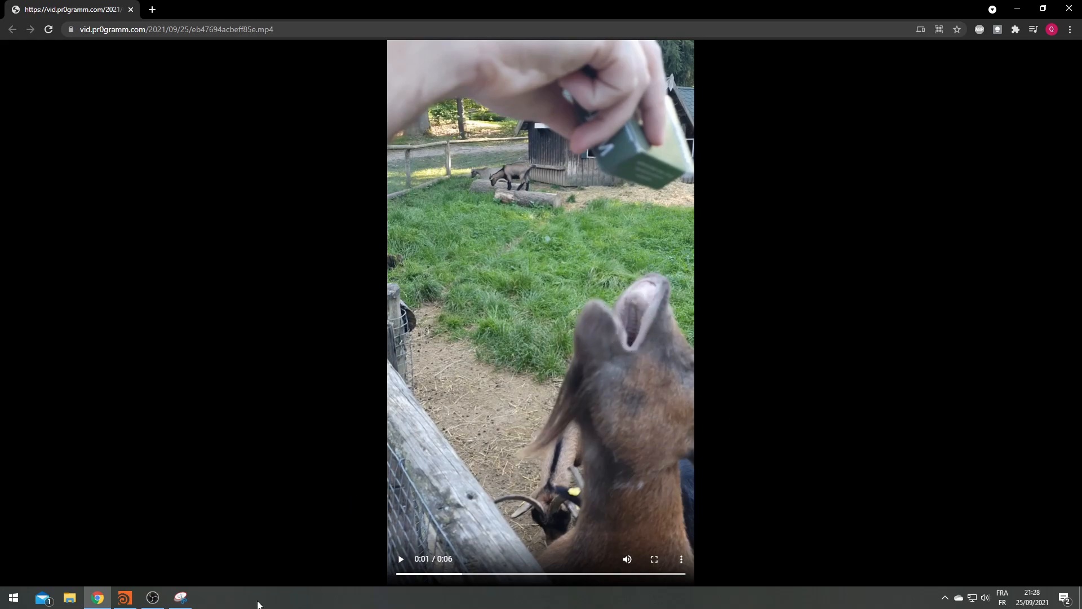
Switch to Houdini and insert a Transform node between reverse1 and polyextrude1
click(124, 598)
click(568, 431)
middle_drag(662, 431, 606, 395)
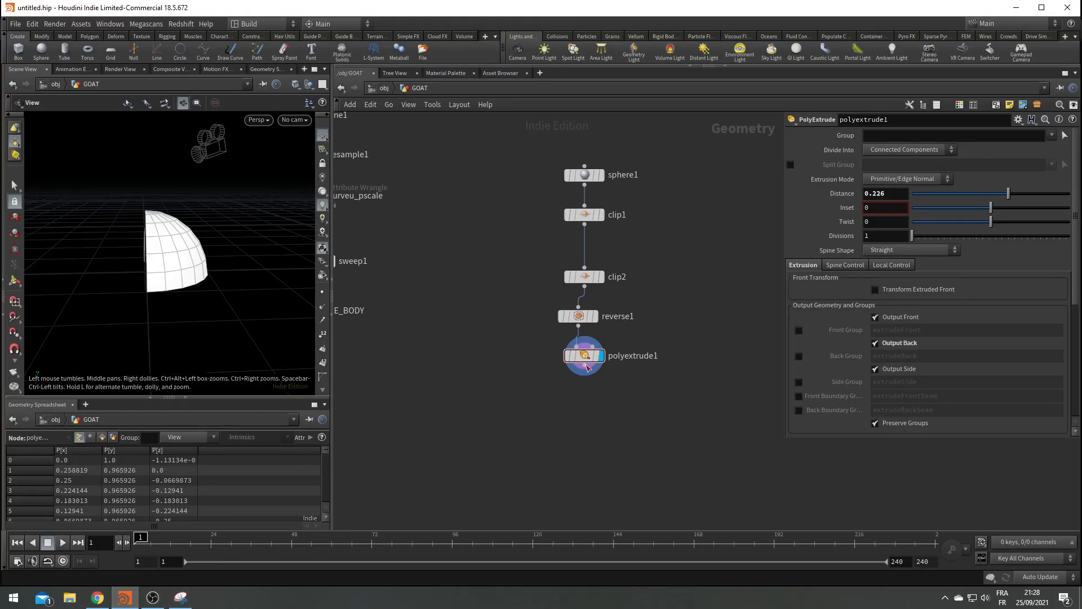
drag(535, 162, 675, 426)
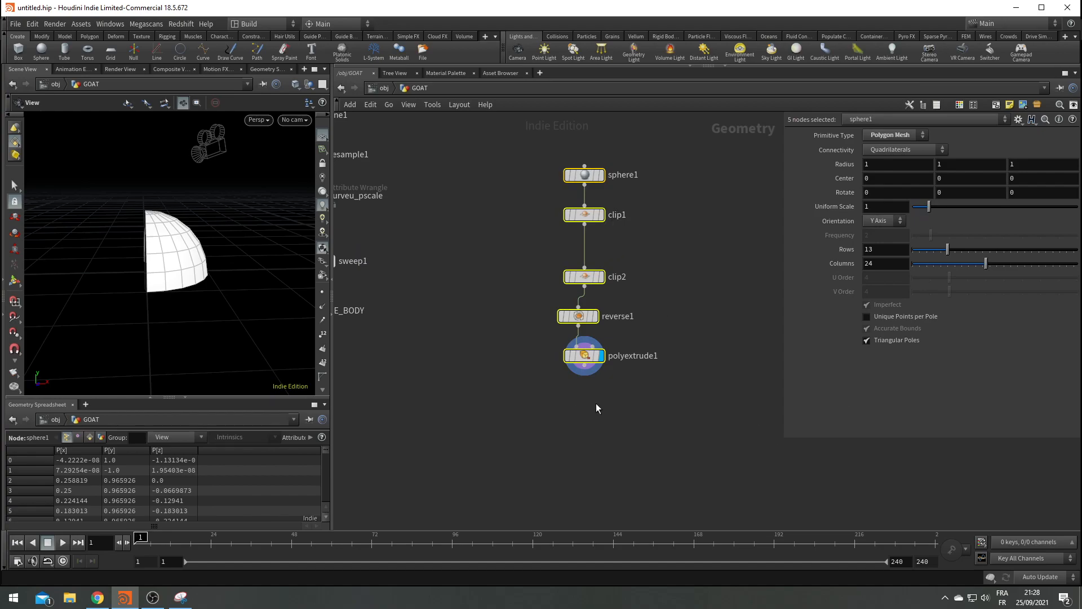
middle_drag(660, 335, 661, 335)
key(Tab)
text(tr)
key(Down)
key(Down)
key(Return)
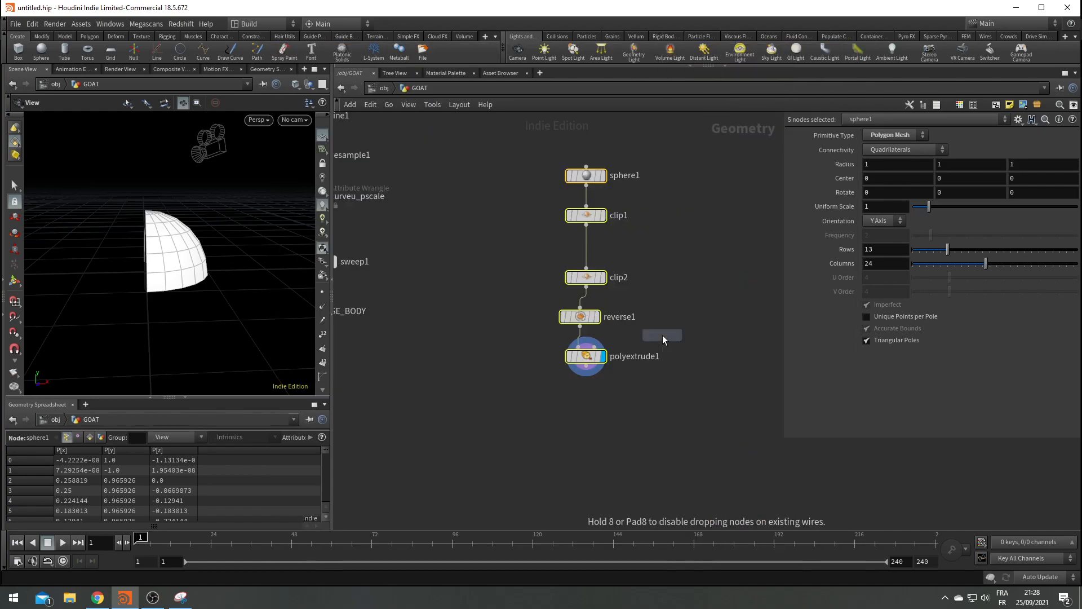
click(583, 340)
Stretch the clipped sphere vertically by setting transform1's Y scale to 1.7
drag(129, 277, 144, 256)
middle_drag(954, 207, 992, 223)
mouse_move(163, 243)
mouse_down()
mouse_move(187, 233)
mouse_move(147, 240)
mouse_up()
Add a Smooth node after polyextrude1 and display its result
key(Tab)
text(smooth)
key(Return)
drag(653, 421, 586, 404)
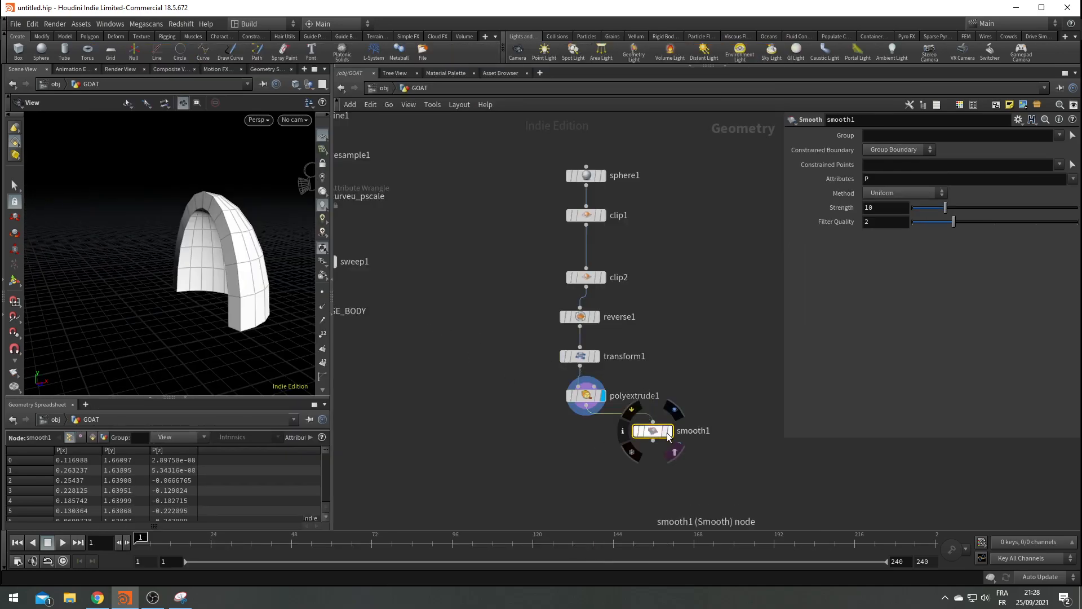
click(669, 431)
drag(228, 332, 186, 334)
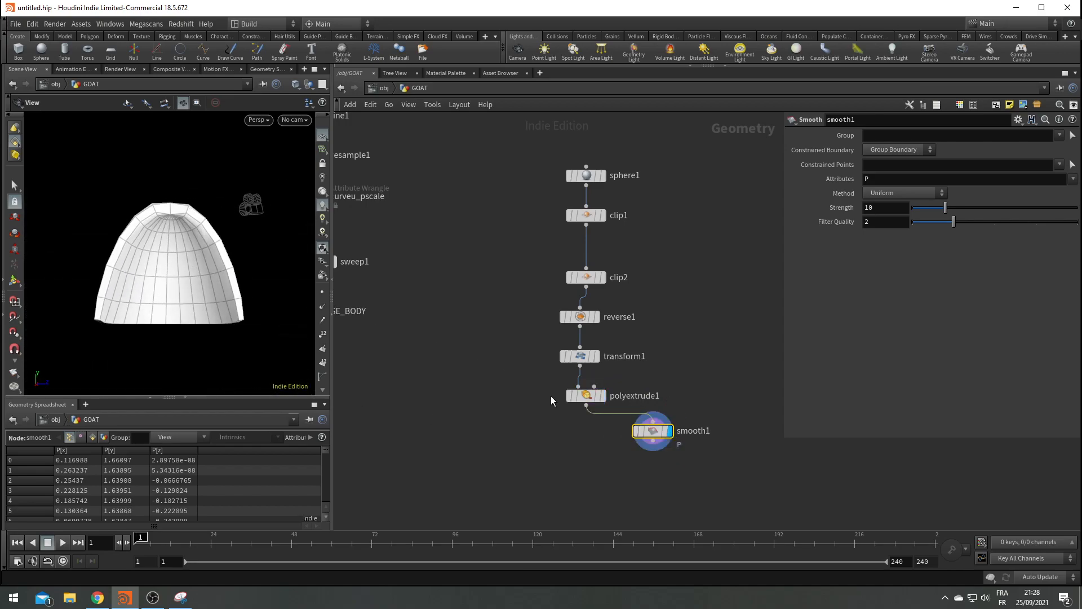
Set the divisions of polyextrude1 to 2
click(583, 397)
click(882, 236)
text(2)
key(Return)
mouse_move(227, 257)
mouse_down()
mouse_move(103, 280)
mouse_move(155, 290)
mouse_move(273, 249)
mouse_move(213, 259)
mouse_up()
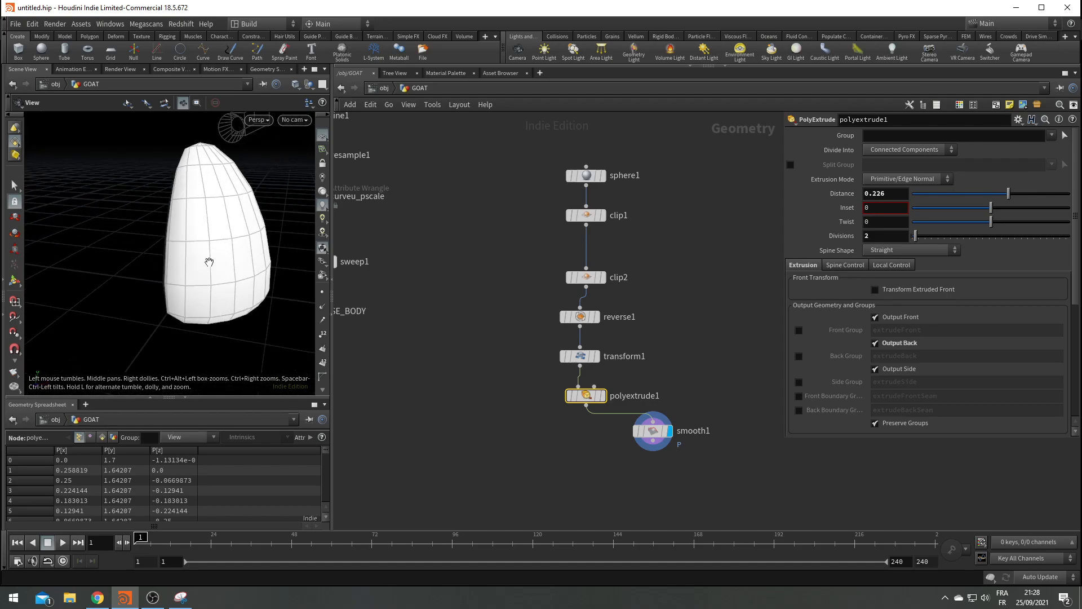
Auto-arrange the node chain from sphere1 to smooth1 into an evenly spaced column
scroll(665, 261, down, 3)
drag(592, 204, 678, 405)
key(l)
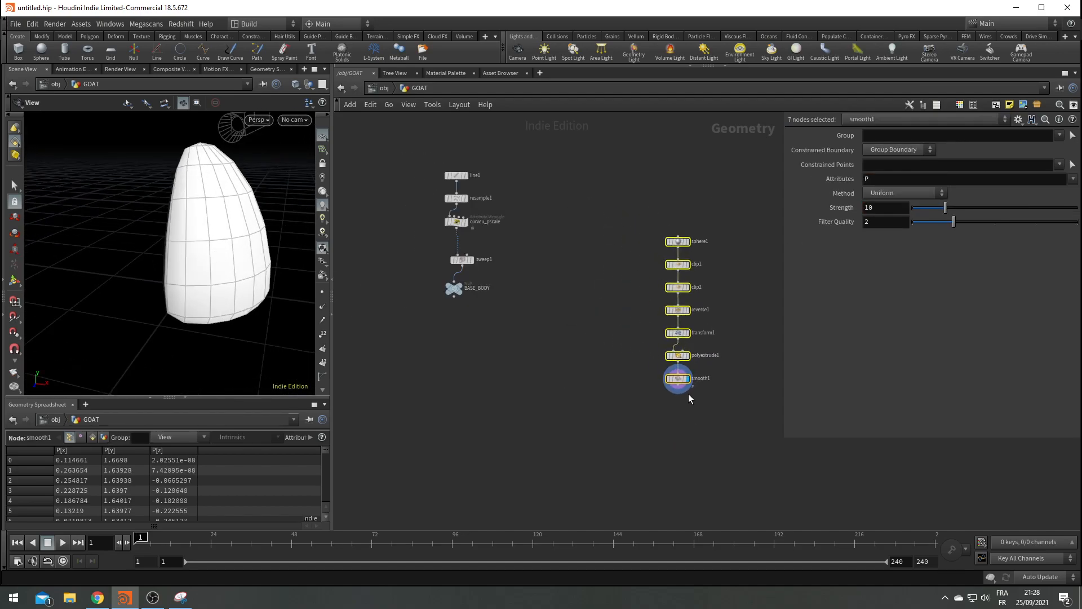
key(l)
Add a Null node after smooth1 and name it BASE_JAW
click(676, 344)
scroll(676, 345, up, 2)
key(Tab)
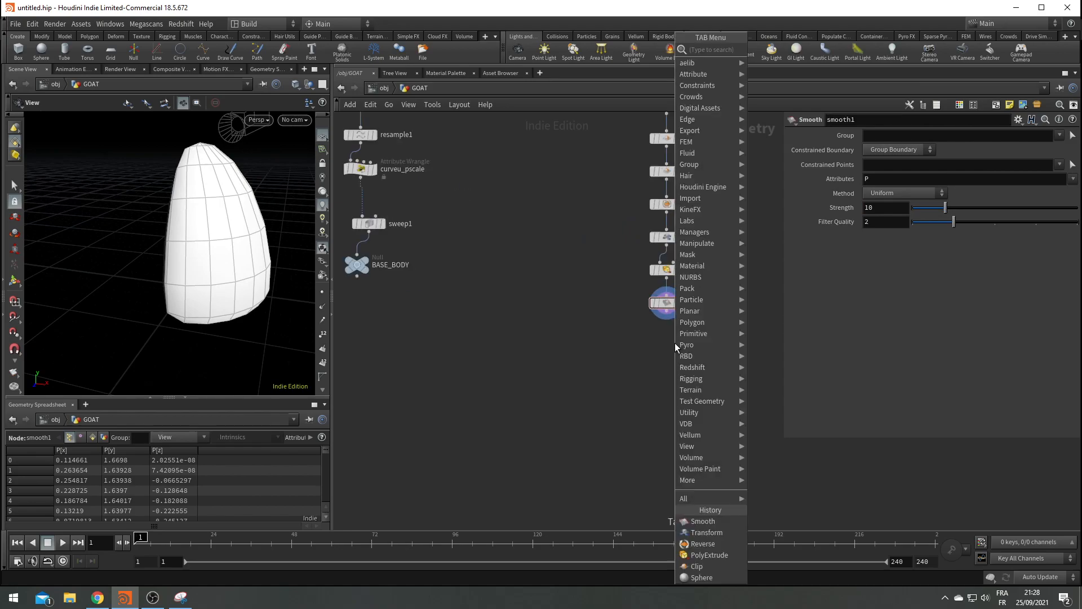
text(null)
key(Return)
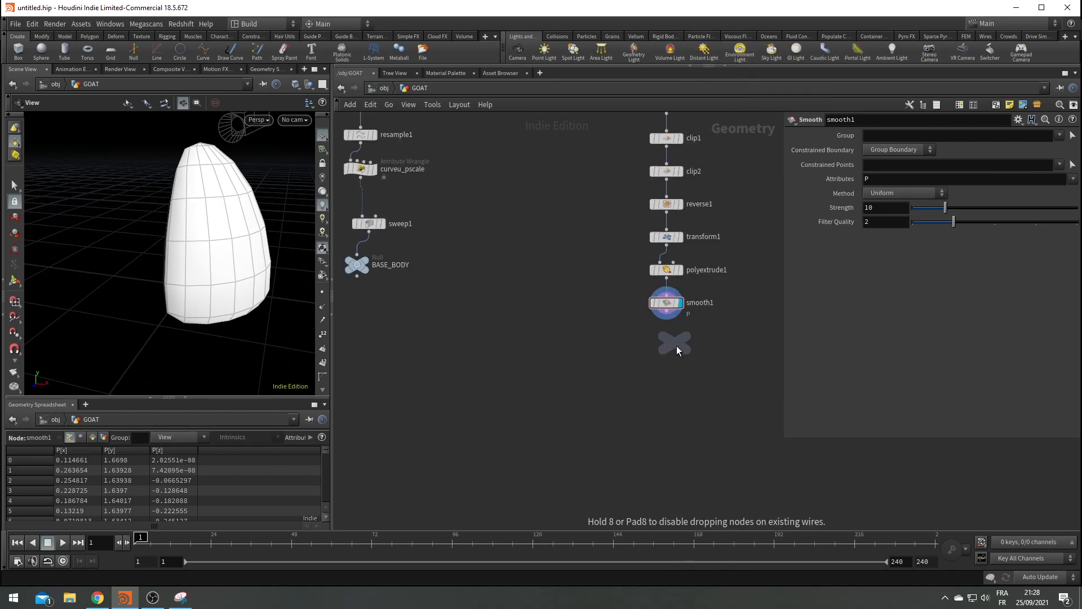
click(662, 353)
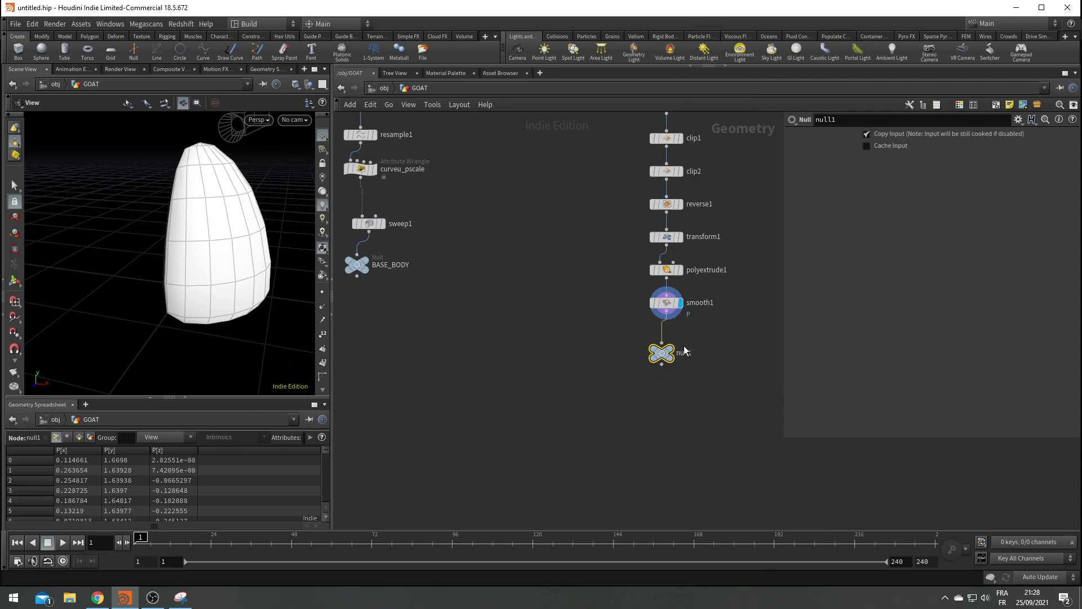
double_click(684, 354)
text(BASE)
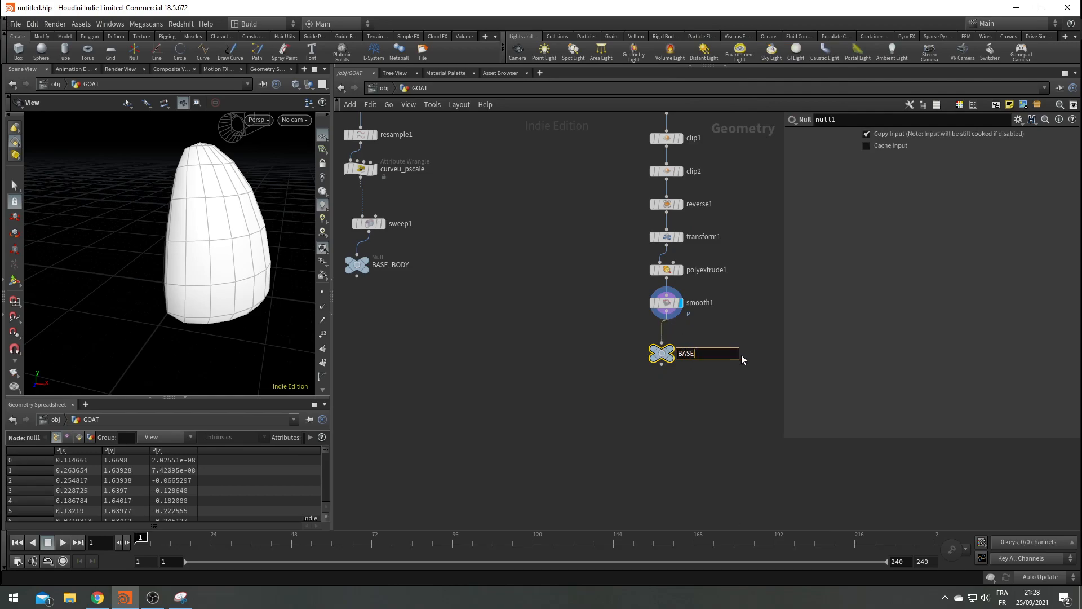
text(_JA)
key(Return)
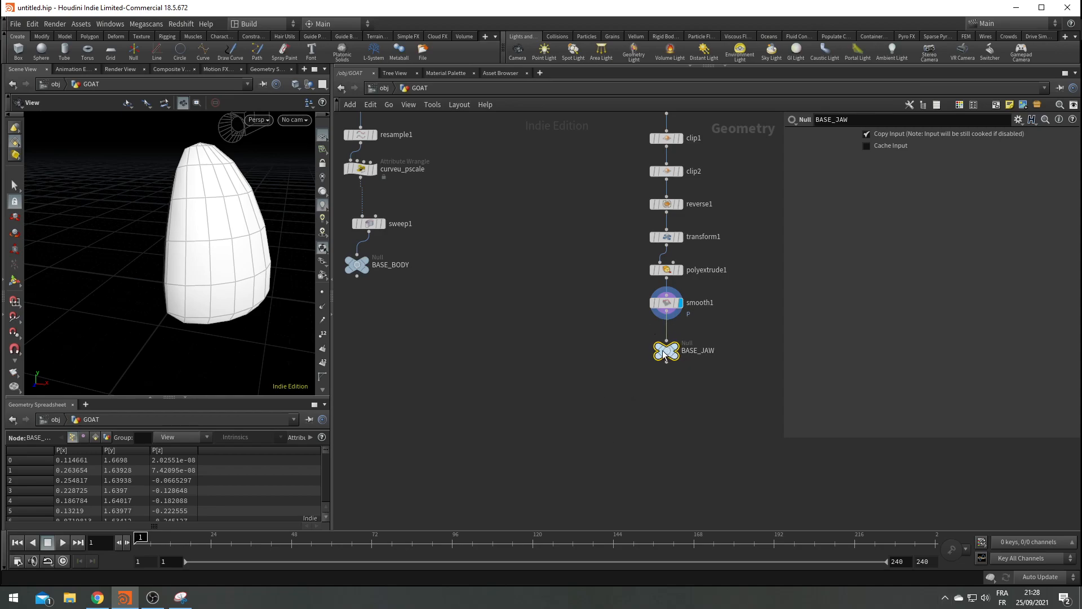
Connect a Null node to the BASE_JAW output and name it TOP
scroll(654, 394, down, 5)
drag(297, 306, 145, 251)
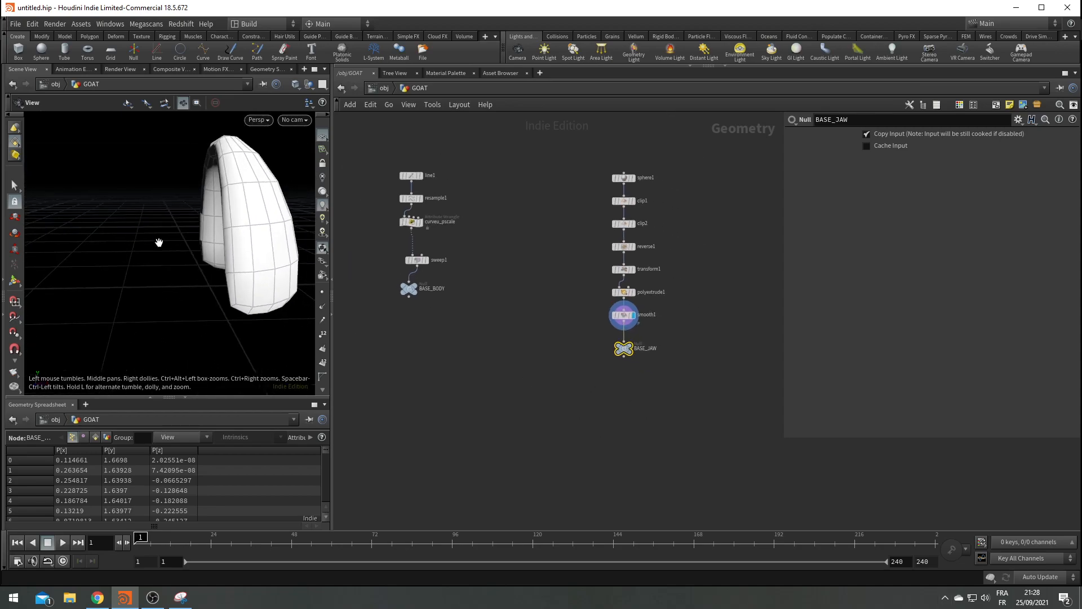
scroll(613, 382, up, 5)
key(Tab)
text(null)
key(Return)
click(686, 397)
double_click(712, 396)
text(TOP)
key(Return)
Duplicate the TOP null as a second branch of BASE_JAW and rename the copy BOTTOM
alt+drag(686, 397, 586, 404)
double_click(610, 405)
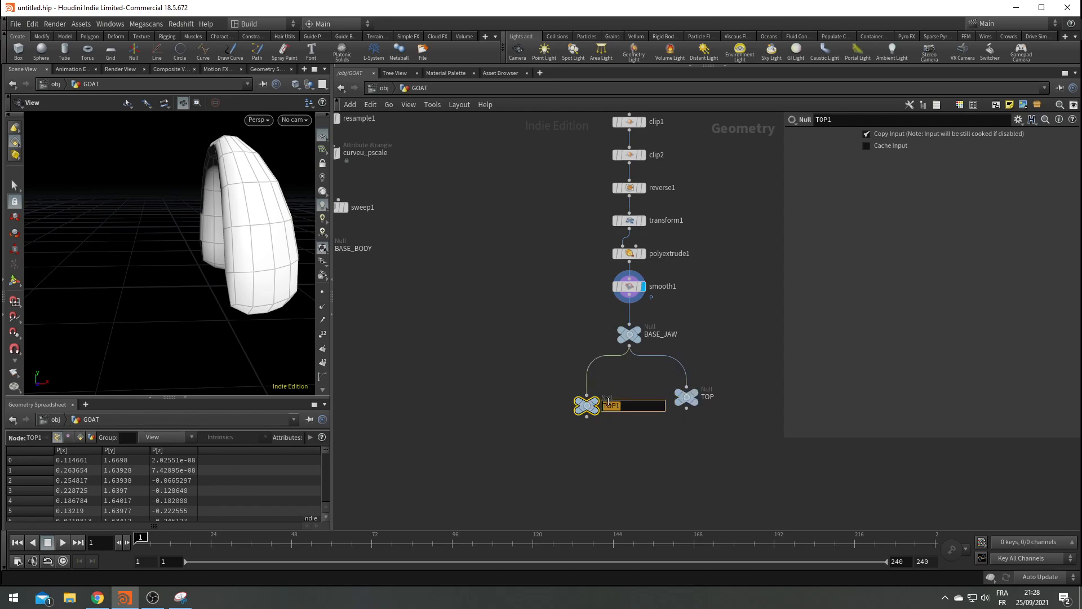
text(BOTTOM)
key(Return)
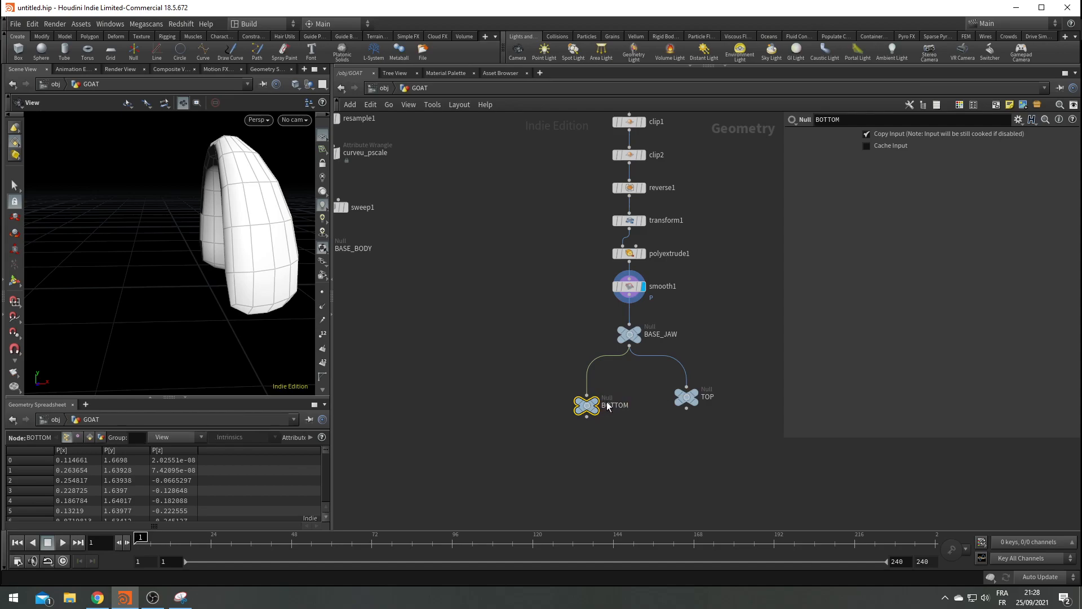
Add a Mirror node after the BOTTOM null and display its result
scroll(624, 395, down, 2)
click(586, 359)
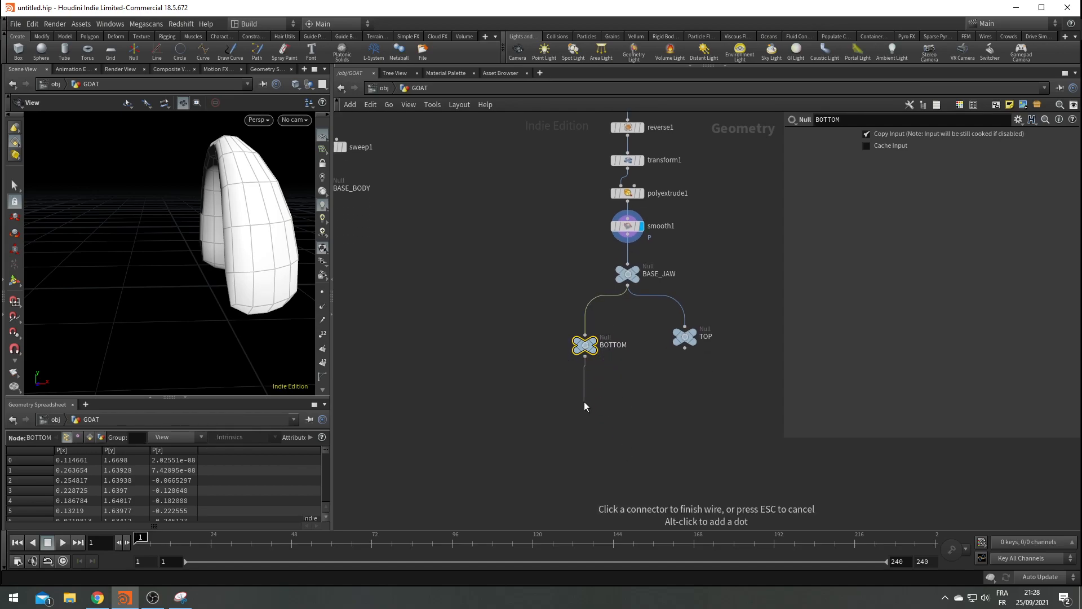
key(Tab)
text(mir)
key(Return)
click(584, 401)
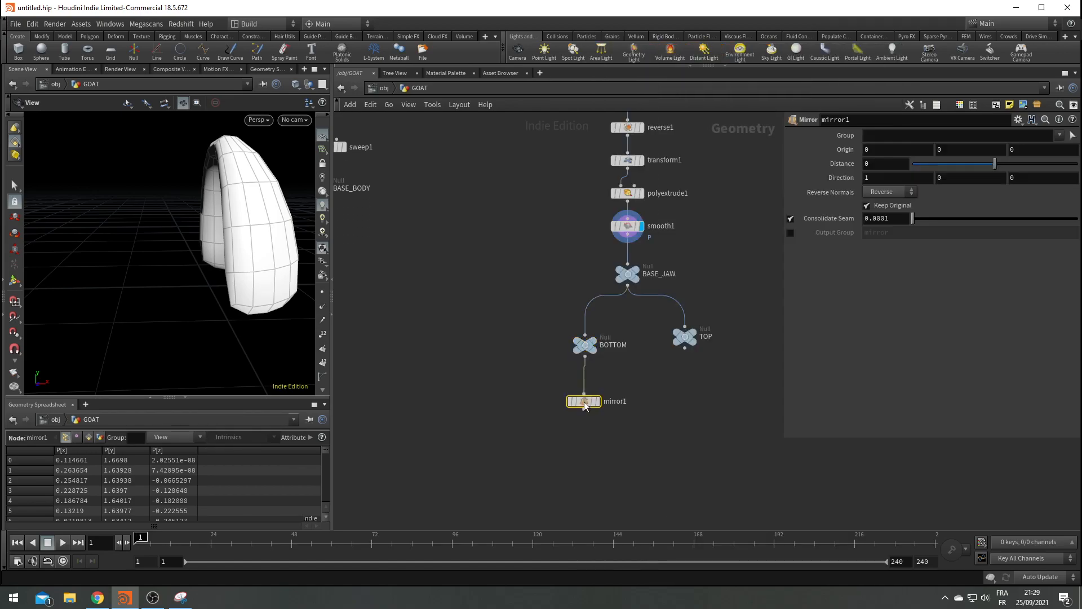
click(598, 403)
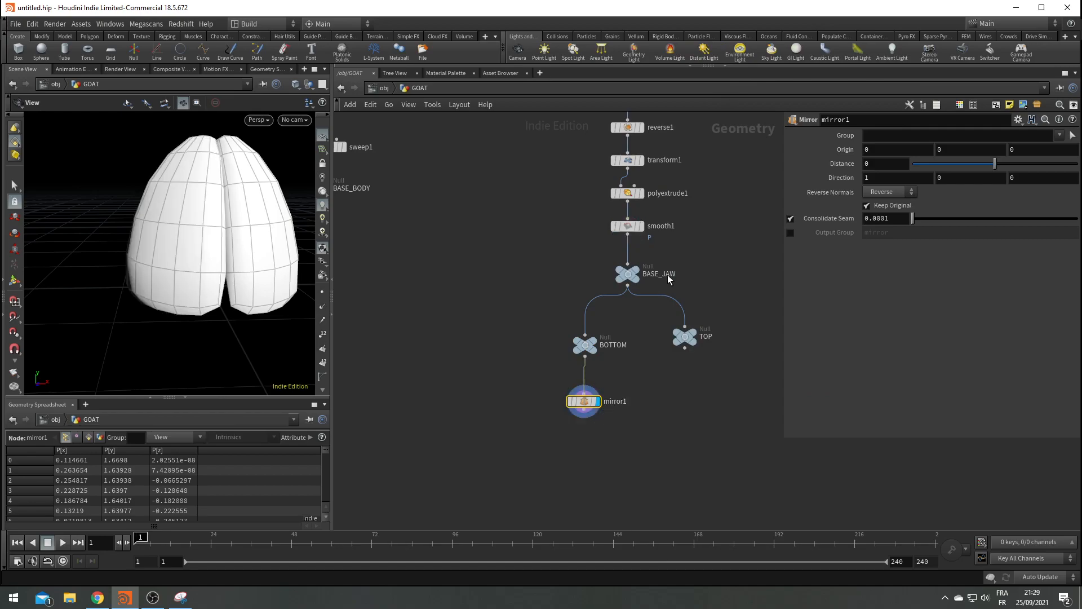
Disable Keep Original on mirror1 so only the mirrored jaw half is output
click(870, 206)
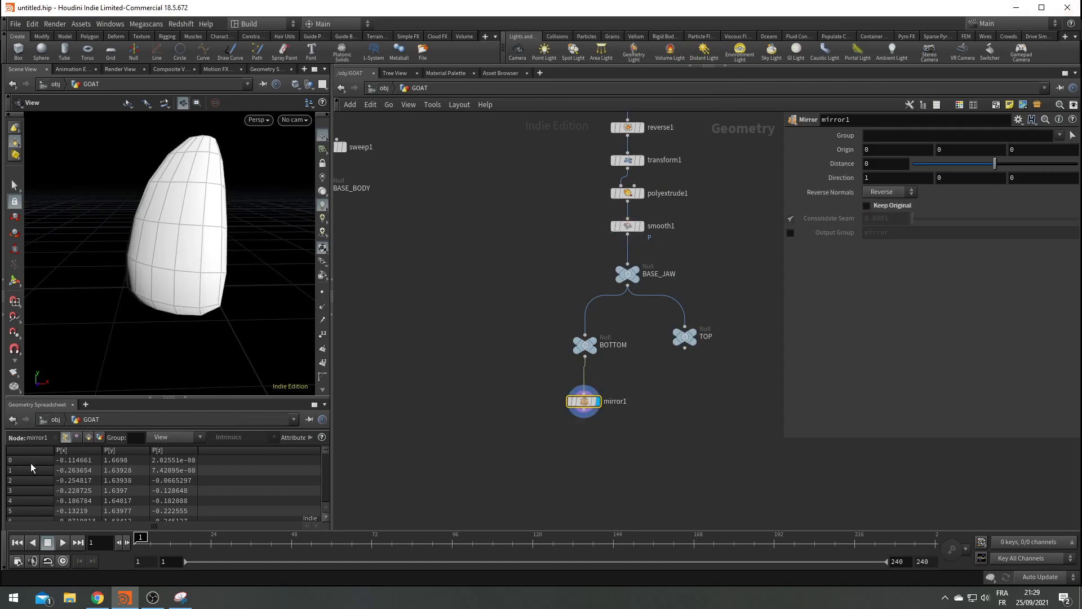
drag(223, 320, 111, 306)
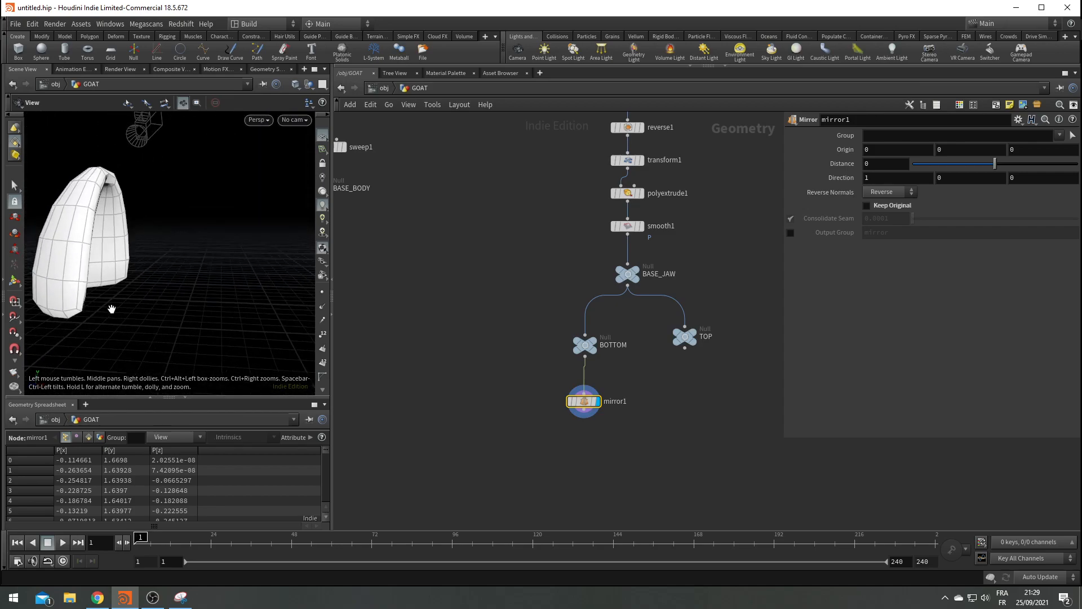
drag(36, 290, 153, 289)
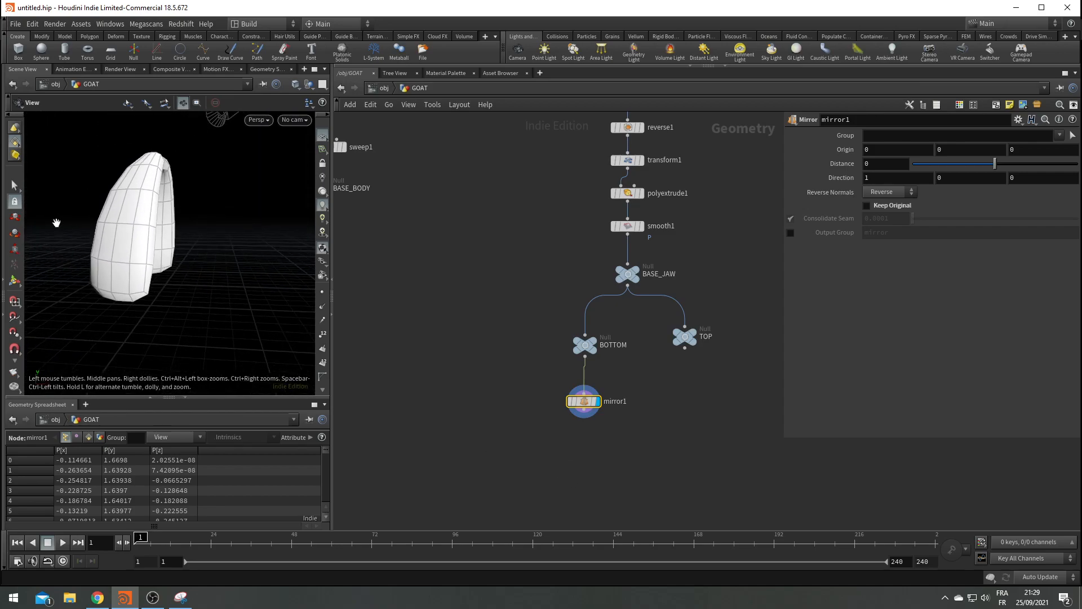
Add a Transform node after mirror1
scroll(575, 443, up, 2)
key(Tab)
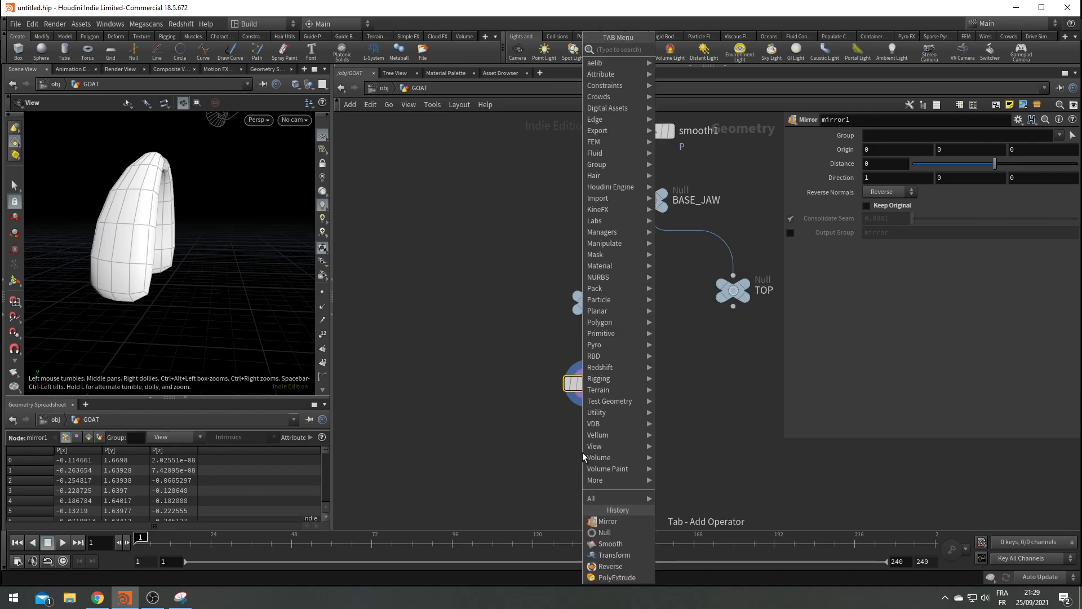
text(tr)
key(Return)
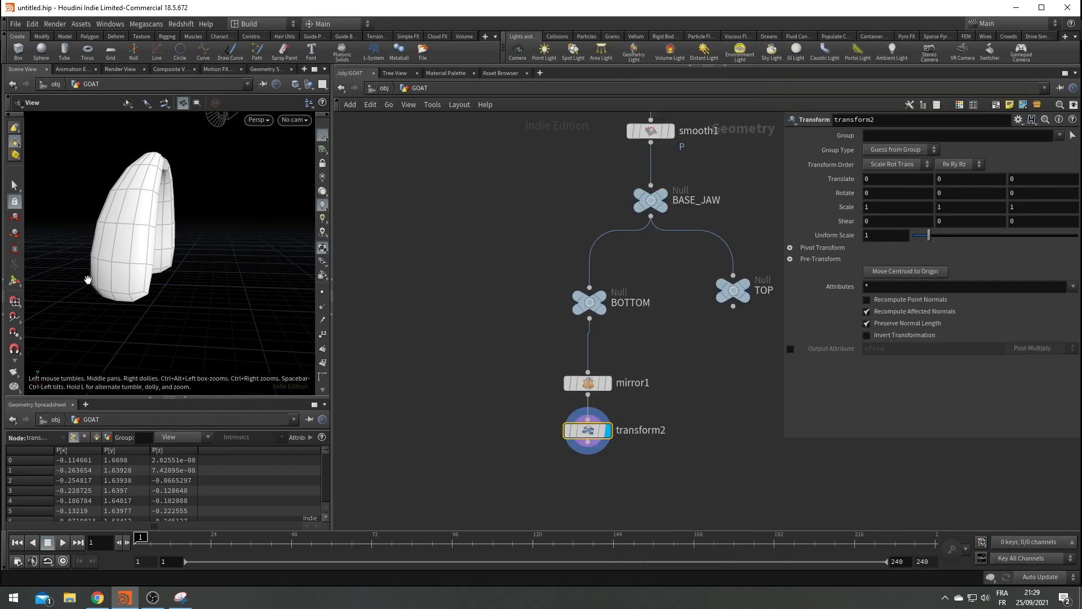
drag(181, 285, 177, 275)
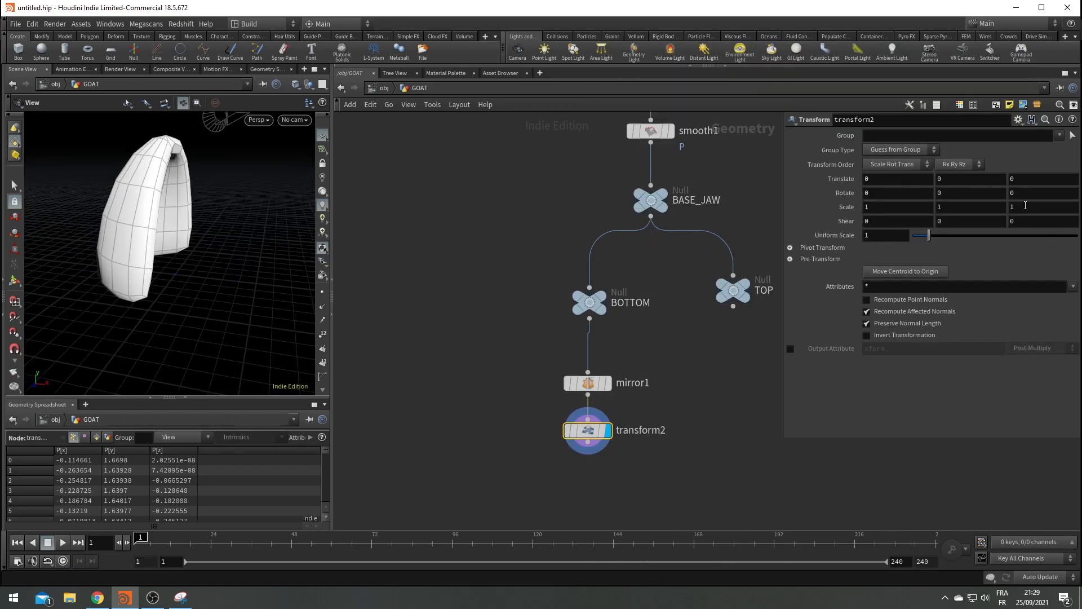
Set the Z rotation of transform2 to -9.43
drag(119, 343, 282, 180)
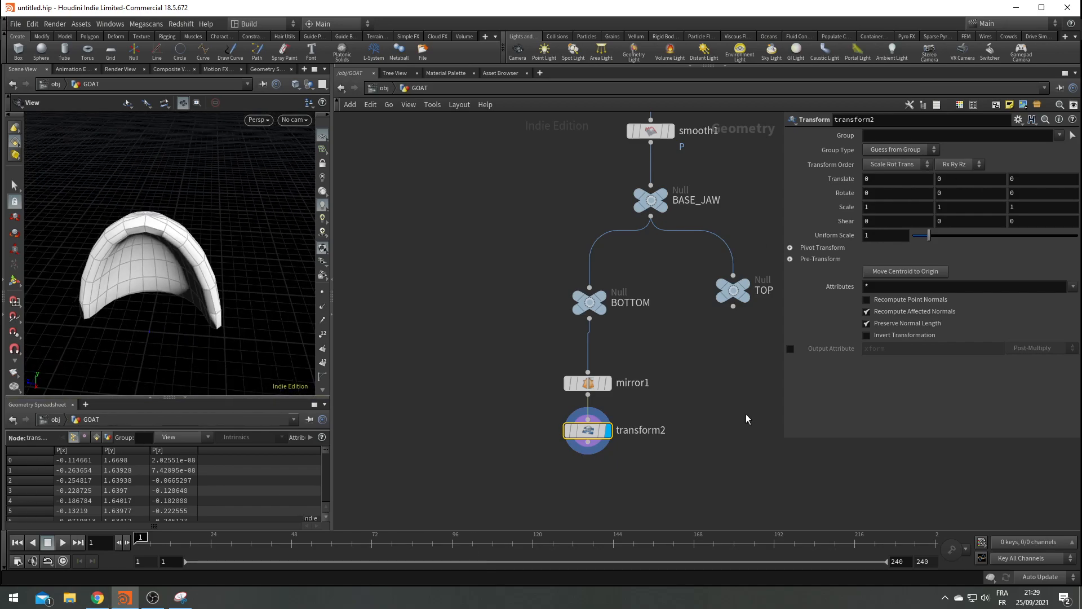
drag(169, 282, 243, 259)
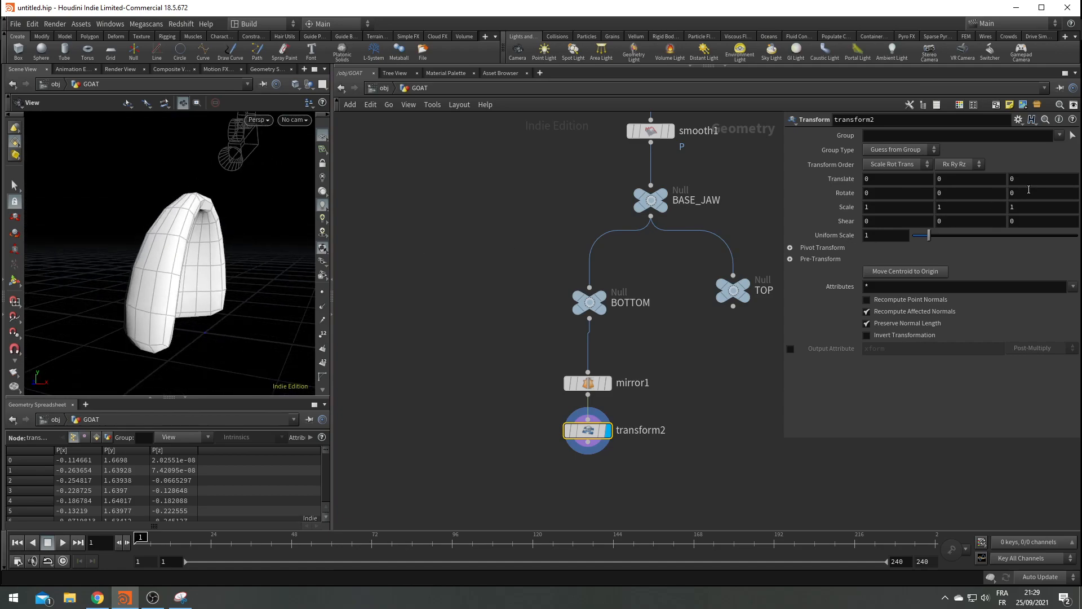
middle_drag(1027, 192, 891, 172)
Add a Merge node, connect transform2 and the TOP null to it, and display the combined jaws
middle_drag(623, 468, 615, 412)
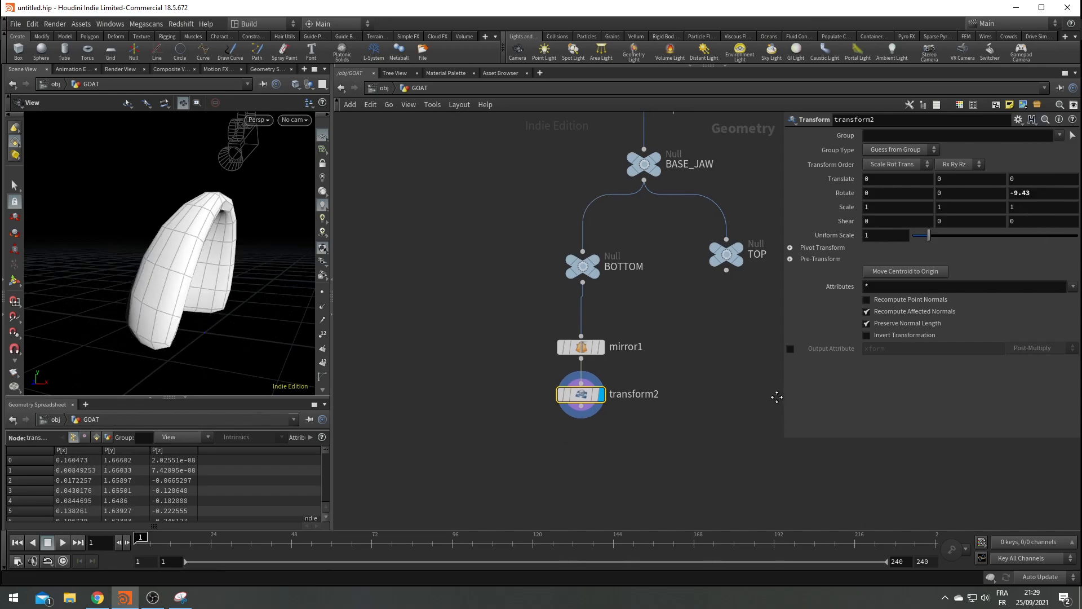
key(Tab)
key(Escape)
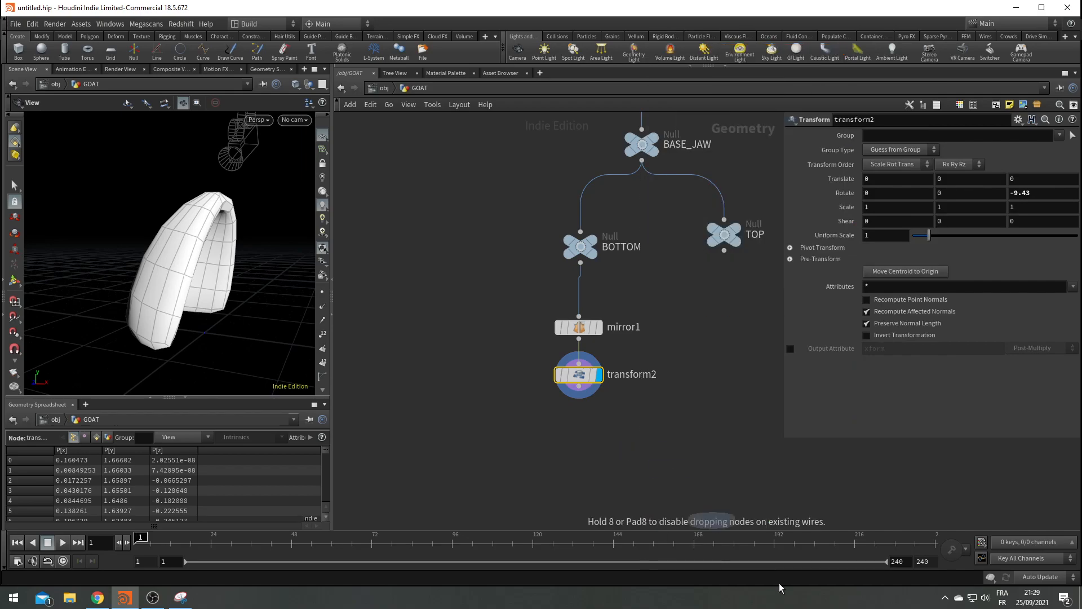
click(643, 454)
drag(585, 396, 641, 448)
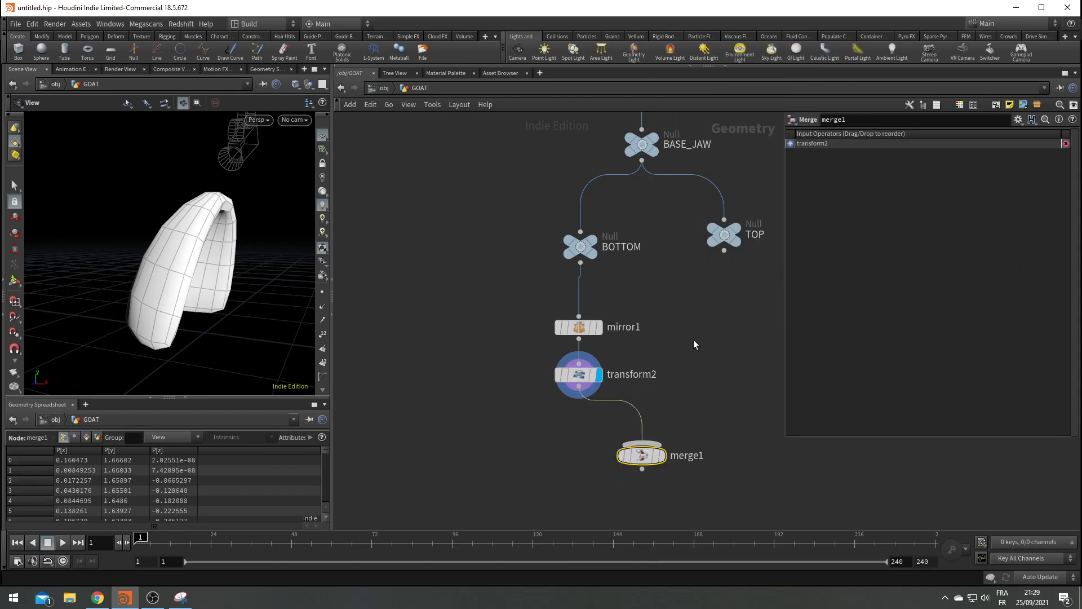
click(724, 251)
click(662, 457)
click(664, 456)
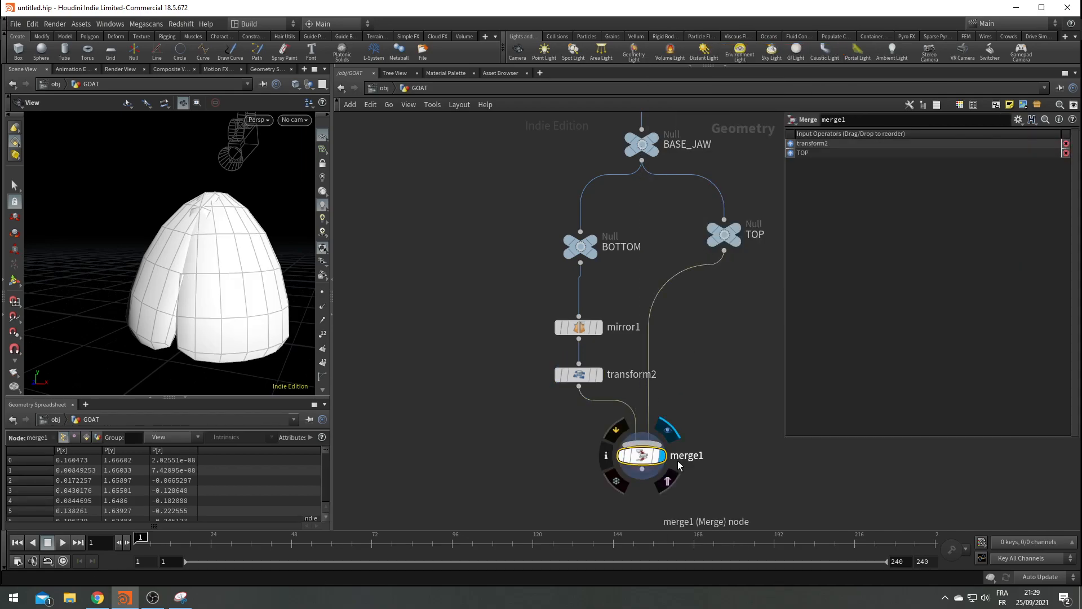
Open the jaws by setting transform2's Z rotation to 24.67
click(574, 378)
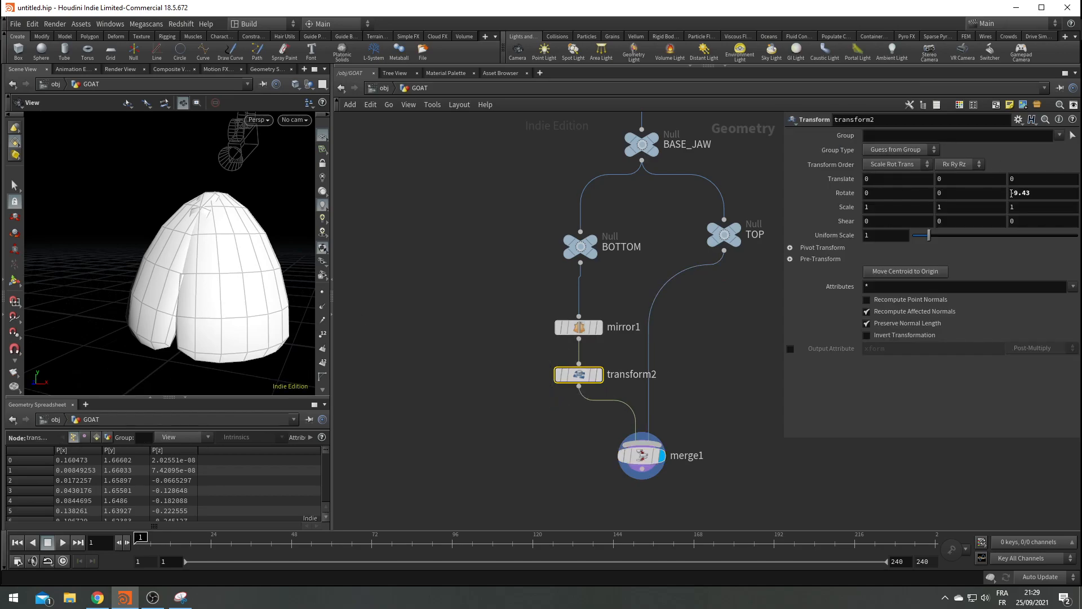
middle_drag(1046, 199, 862, 336)
drag(121, 306, 104, 277)
mouse_move(724, 234)
middle_drag(1048, 192, 758, 178)
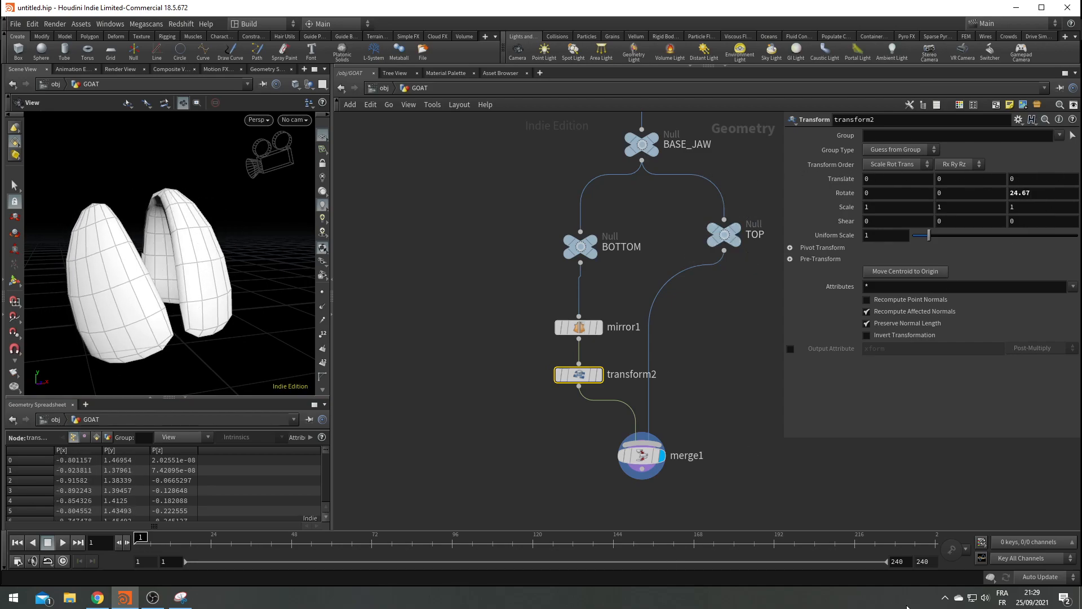
middle_drag(747, 419, 698, 410)
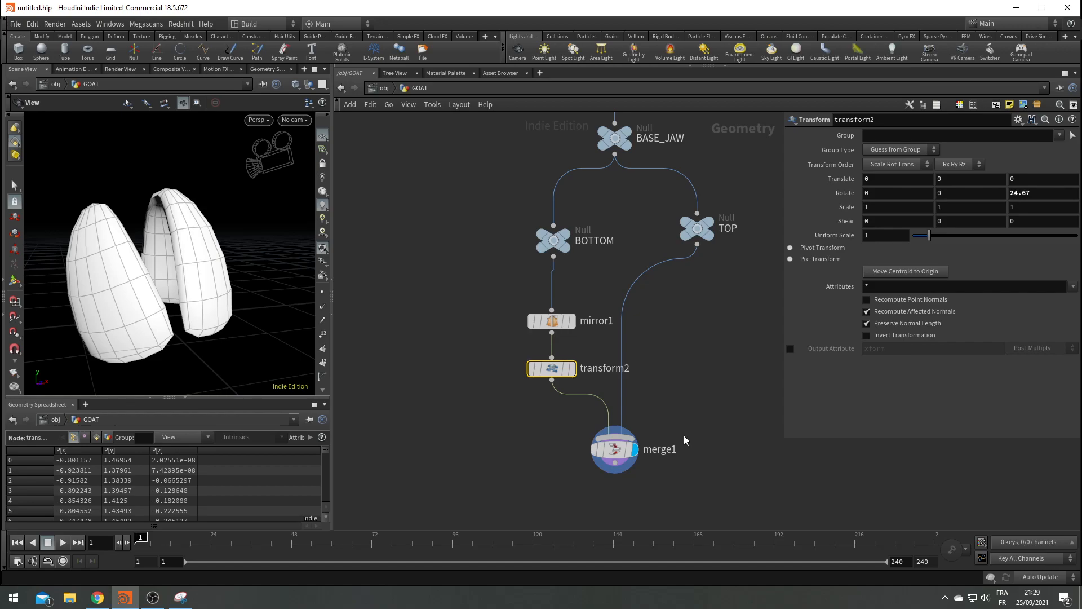
middle_drag(1022, 195, 1021, 162)
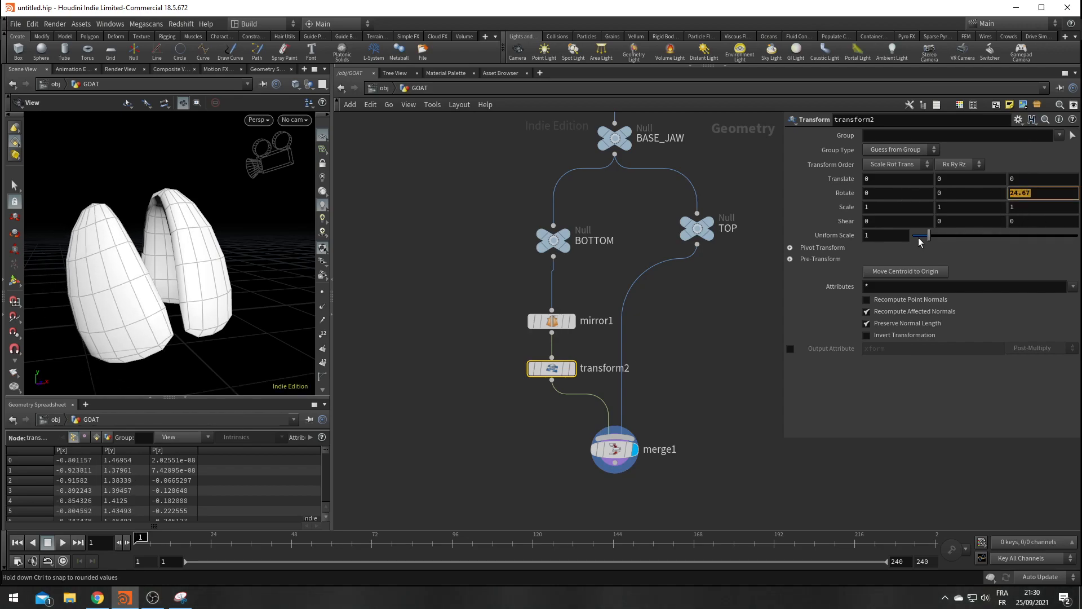
right_click(1021, 192)
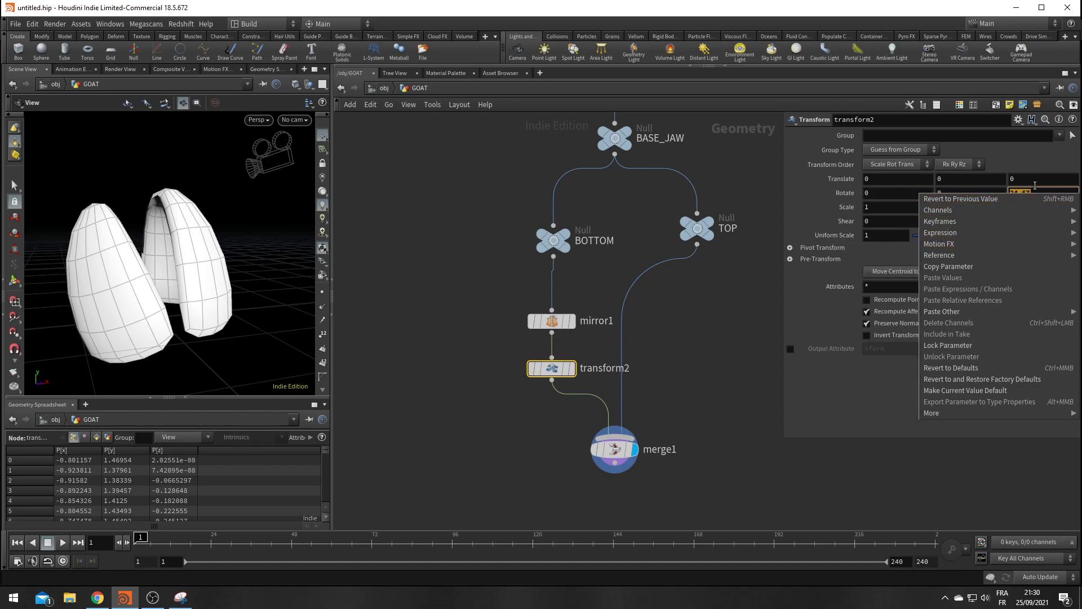
click(1035, 185)
drag(784, 177, 518, 186)
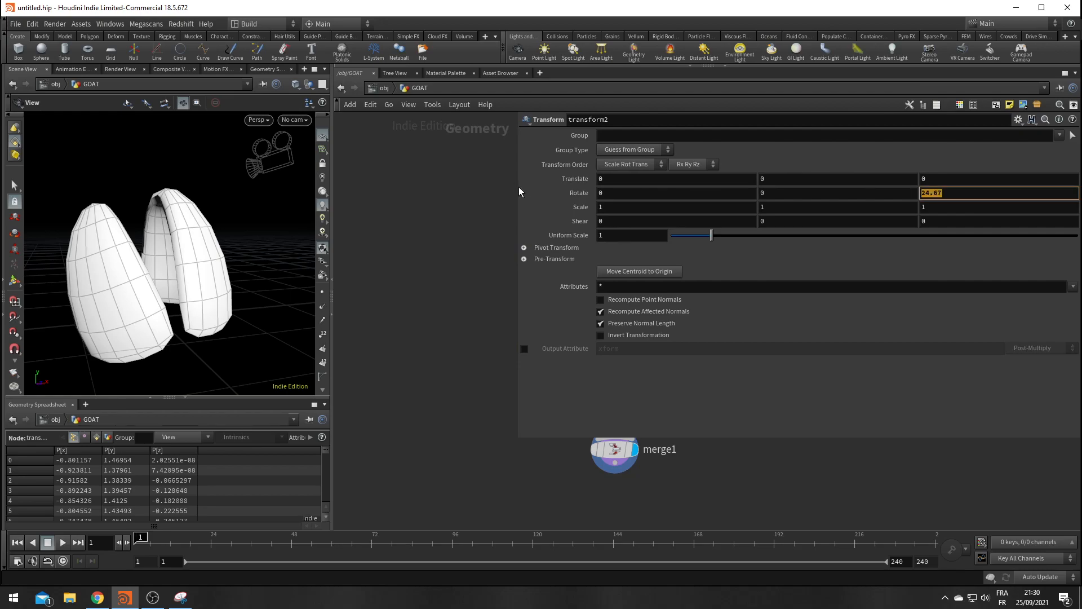
text(sin)
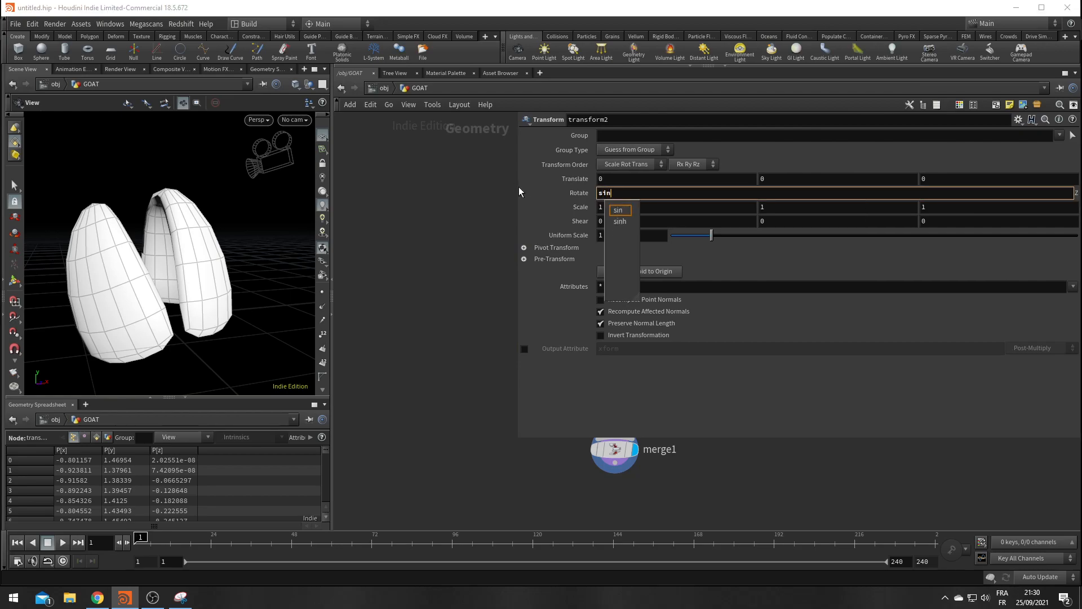
text((@Time)
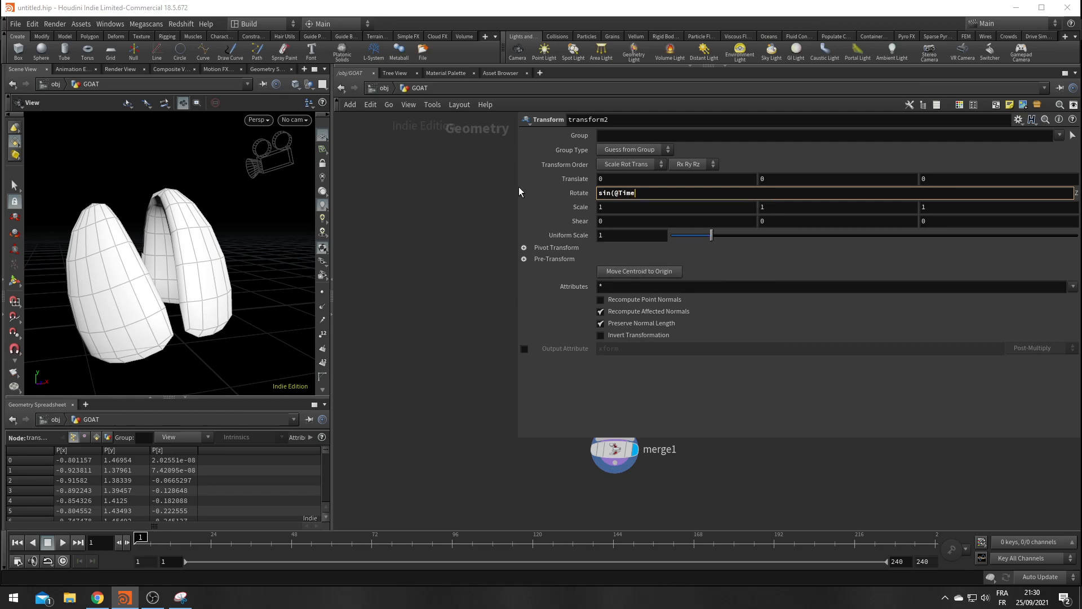
text())
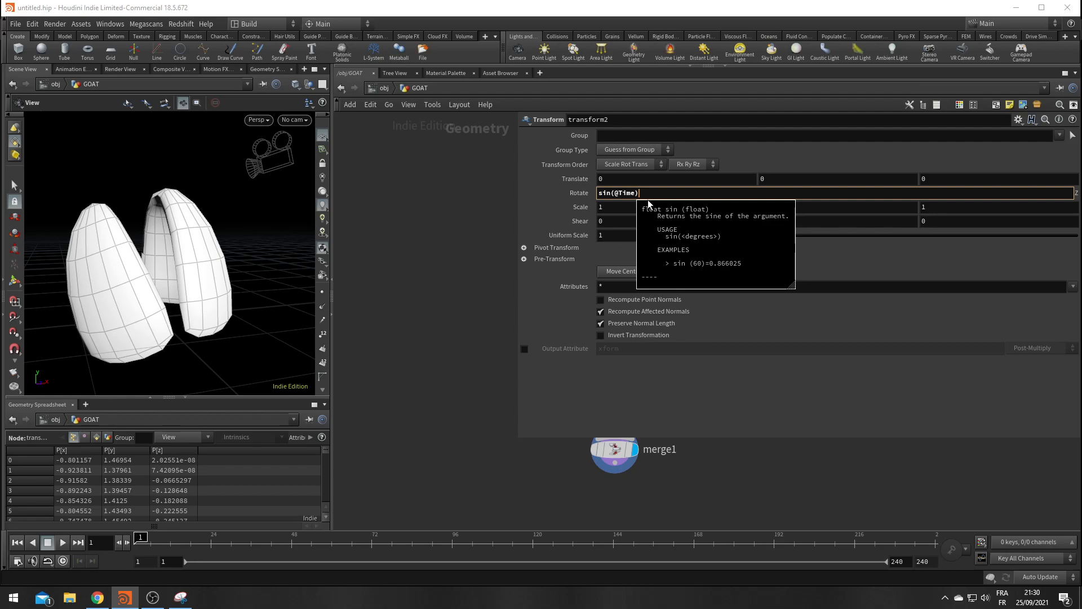
text(*80)
key(Return)
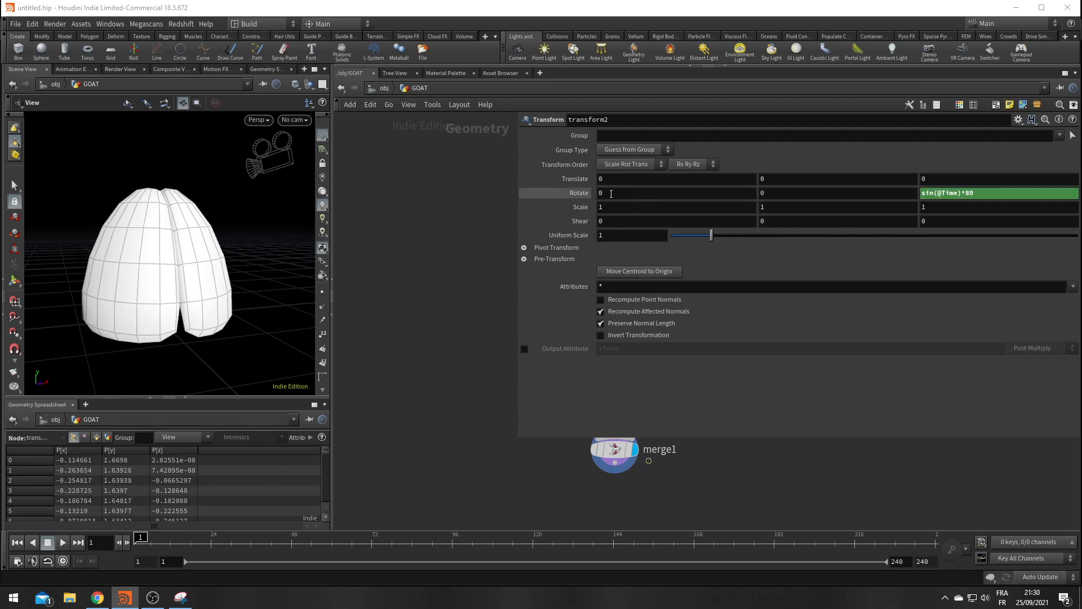
click(581, 199)
mouse_move(155, 544)
mouse_down()
mouse_move(848, 568)
mouse_move(137, 551)
mouse_up()
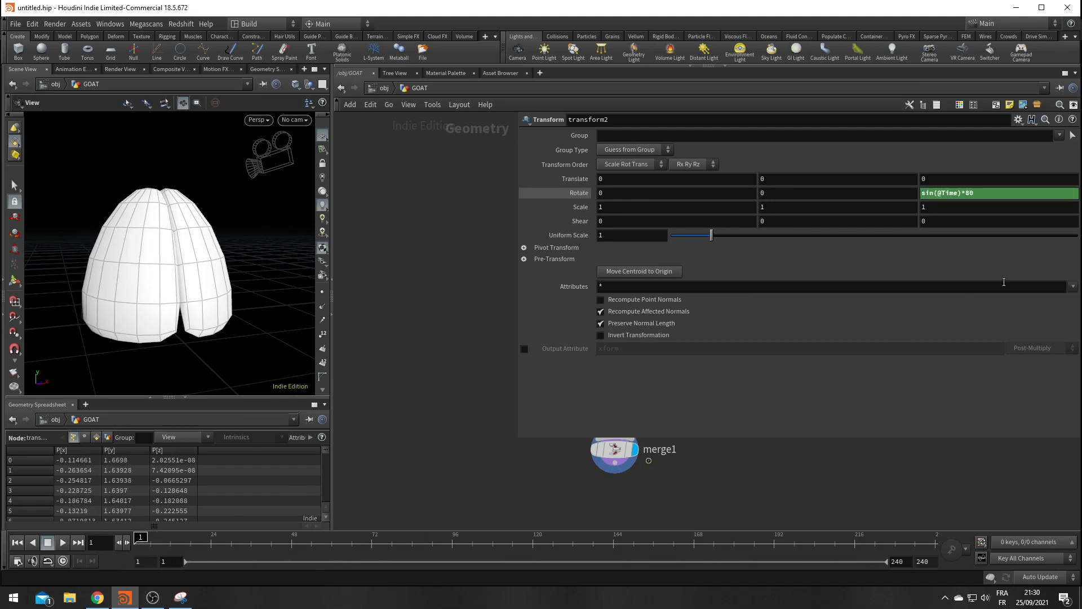
click(958, 193)
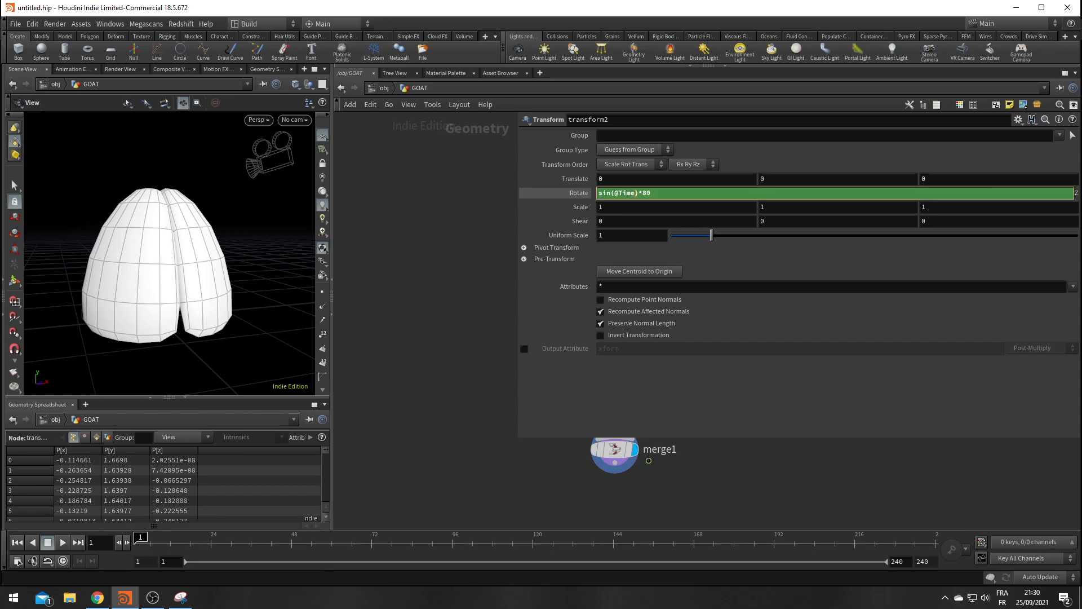
text(*20)
key(Return)
mouse_move(141, 543)
mouse_down()
mouse_move(862, 550)
mouse_move(137, 548)
mouse_up()
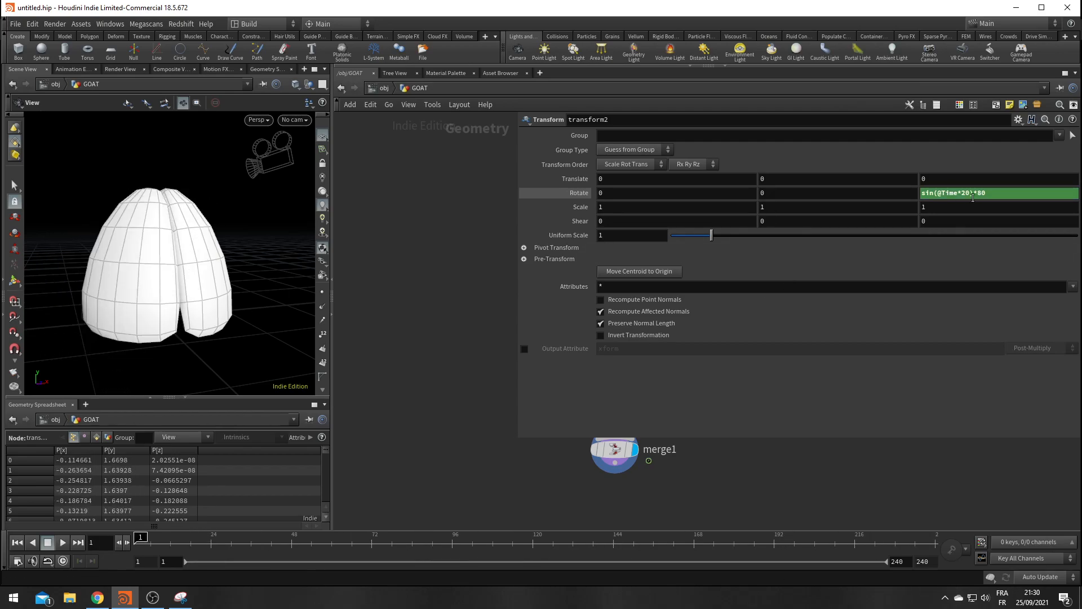
double_click(945, 194)
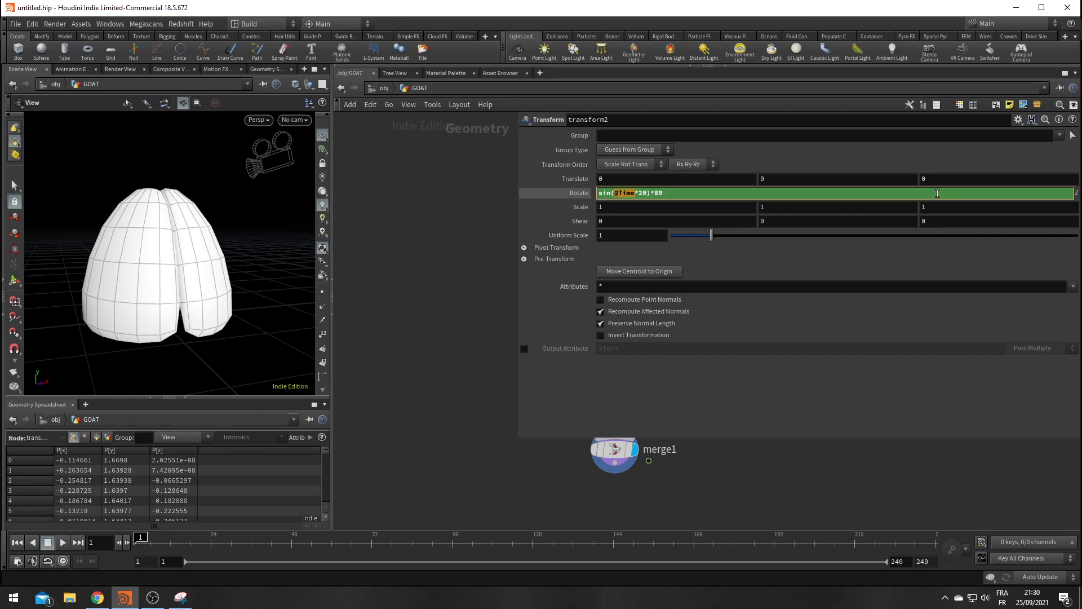
key(BackSpace)
text(@Frame)
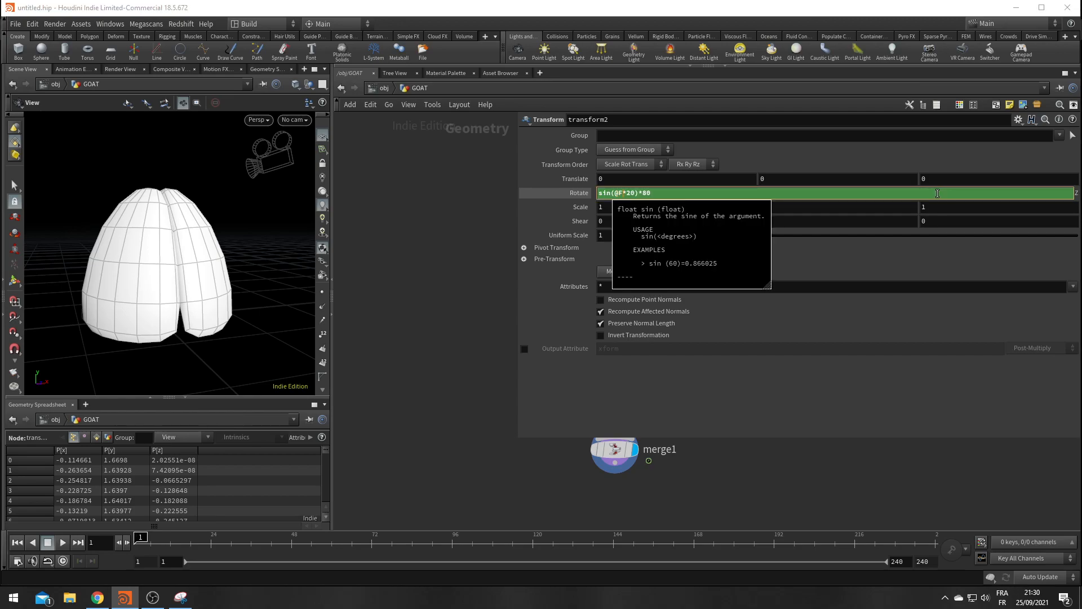
key(Return)
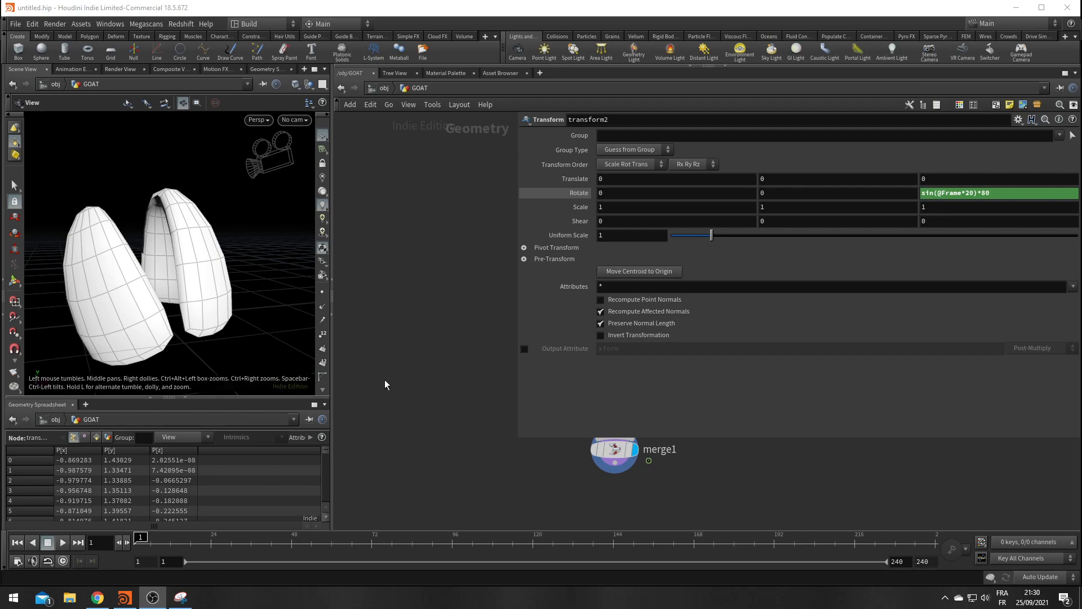
middle_drag(406, 412, 351, 388)
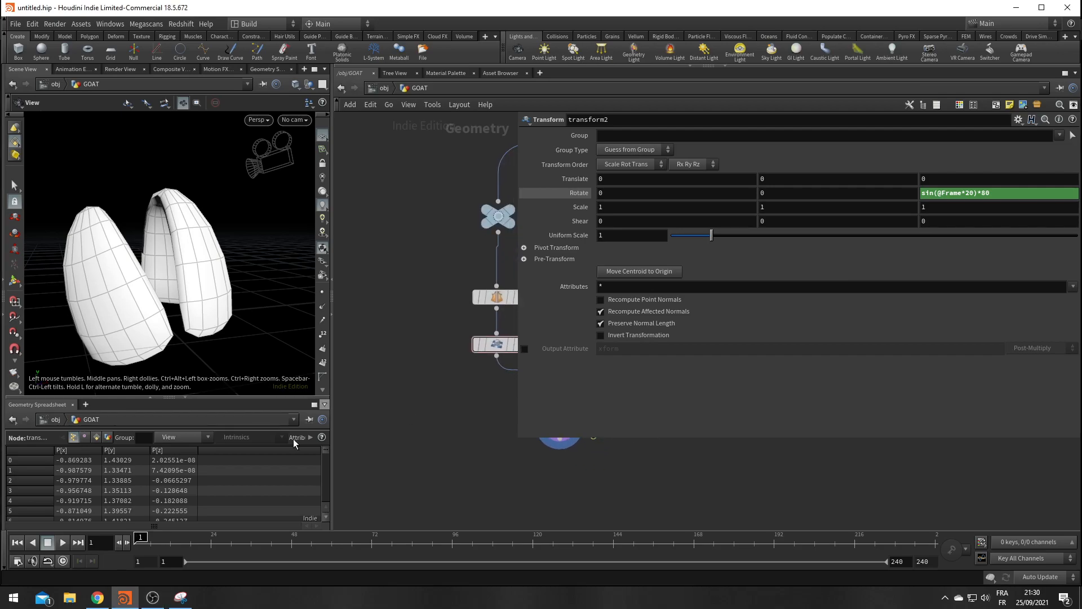
click(63, 542)
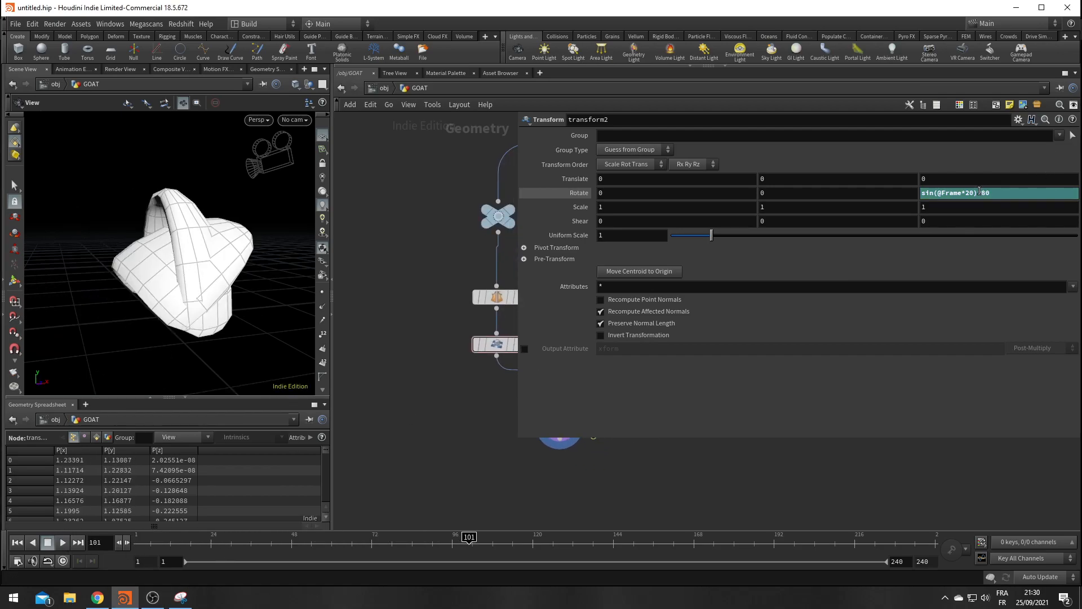
Slow the jaw motion by setting the frame multiplier to 5 and play the animation from frame 1
drag(973, 193, 966, 193)
text(5)
key(Return)
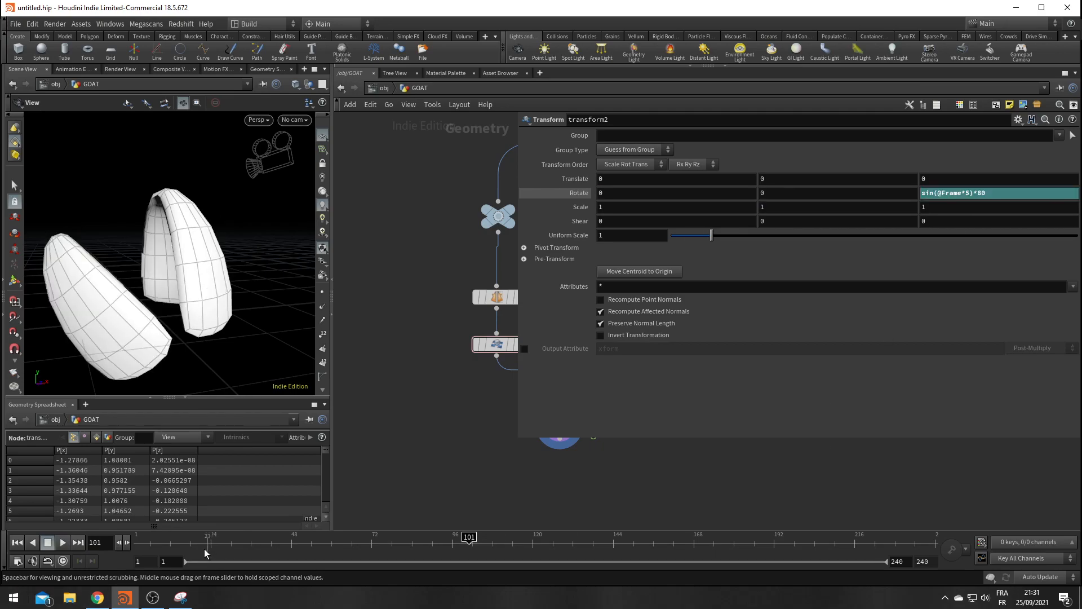
click(136, 545)
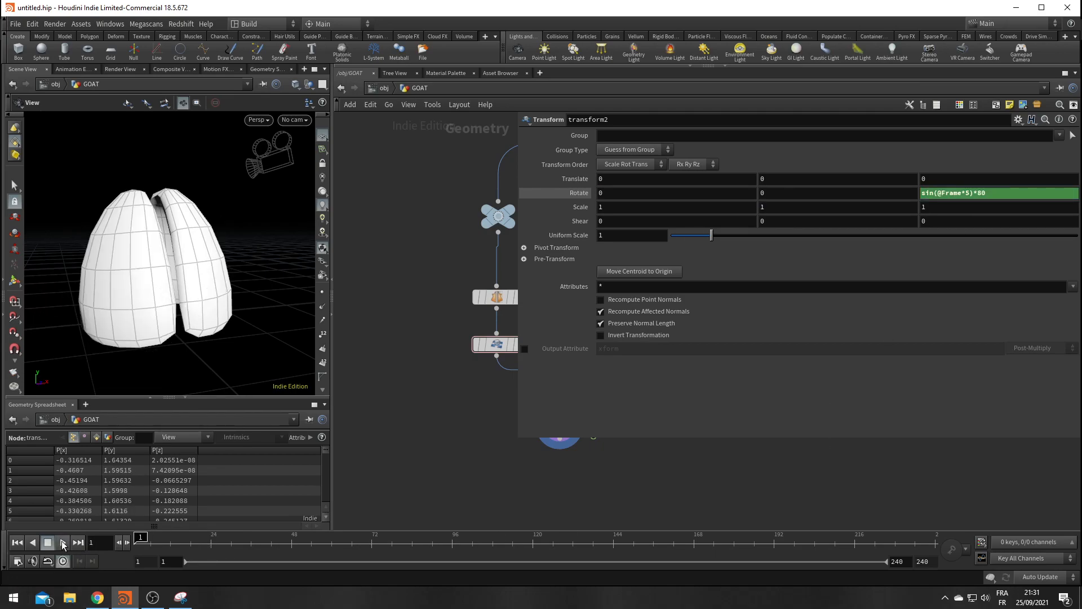
click(62, 542)
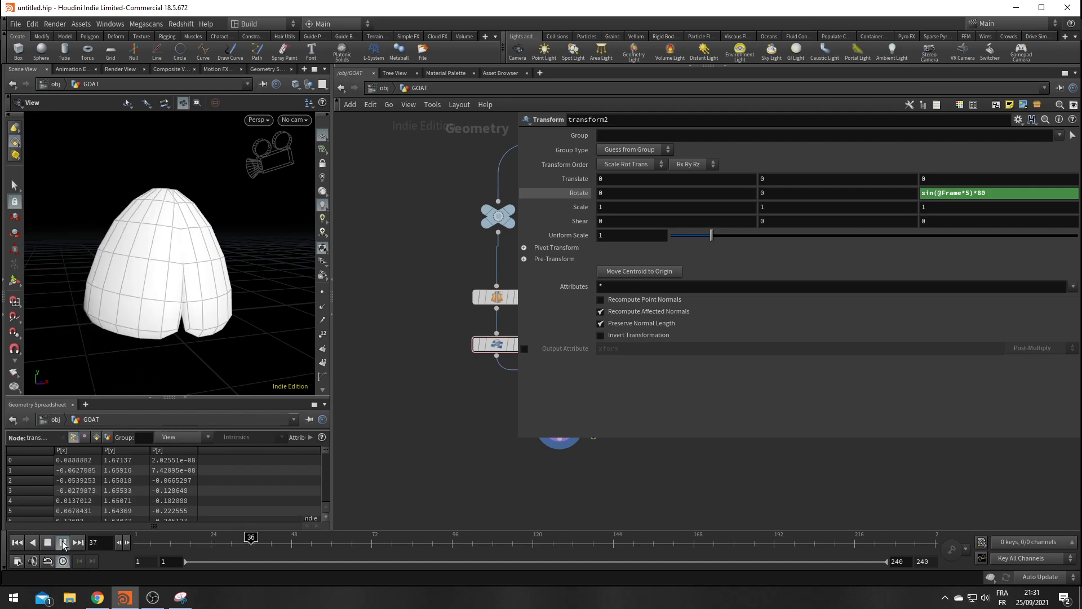
click(62, 540)
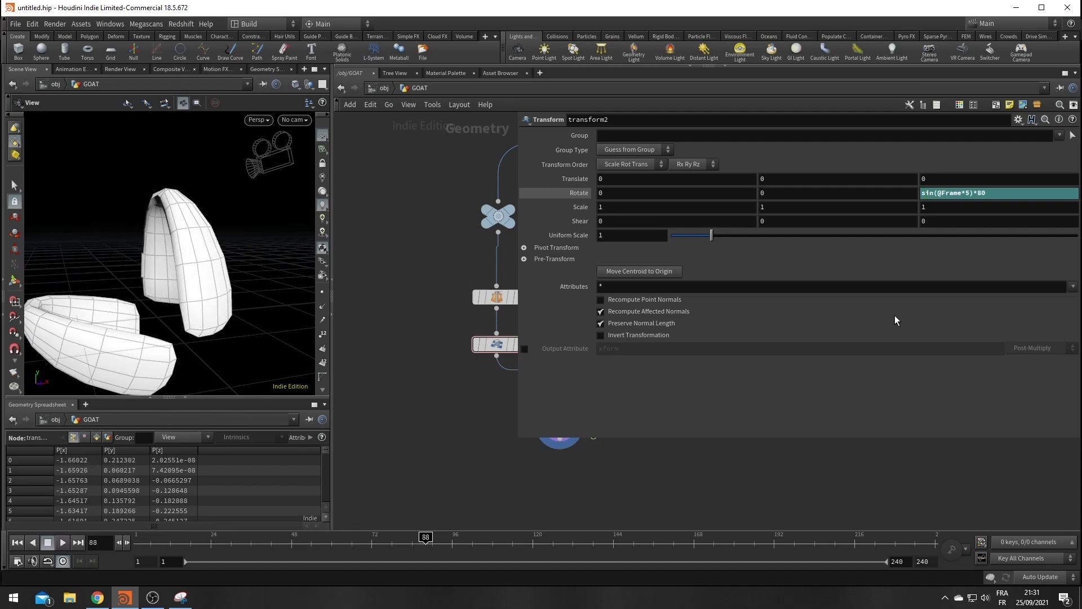
Set the frame multiplier to 10, play the animation, and scrub to frame 24 to inspect the jaws
click(966, 192)
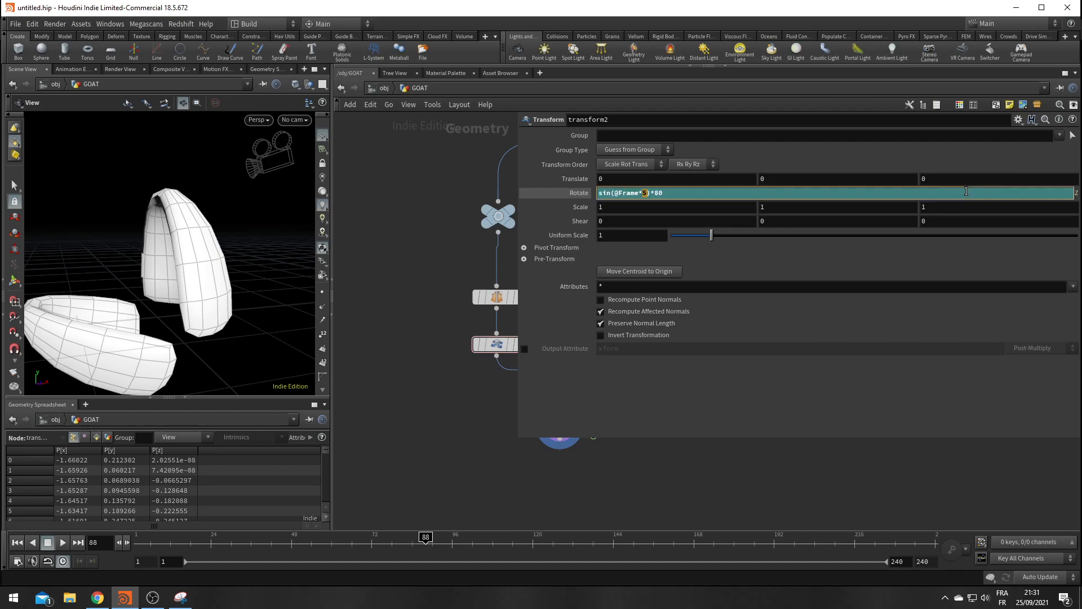
text(10)
key(Return)
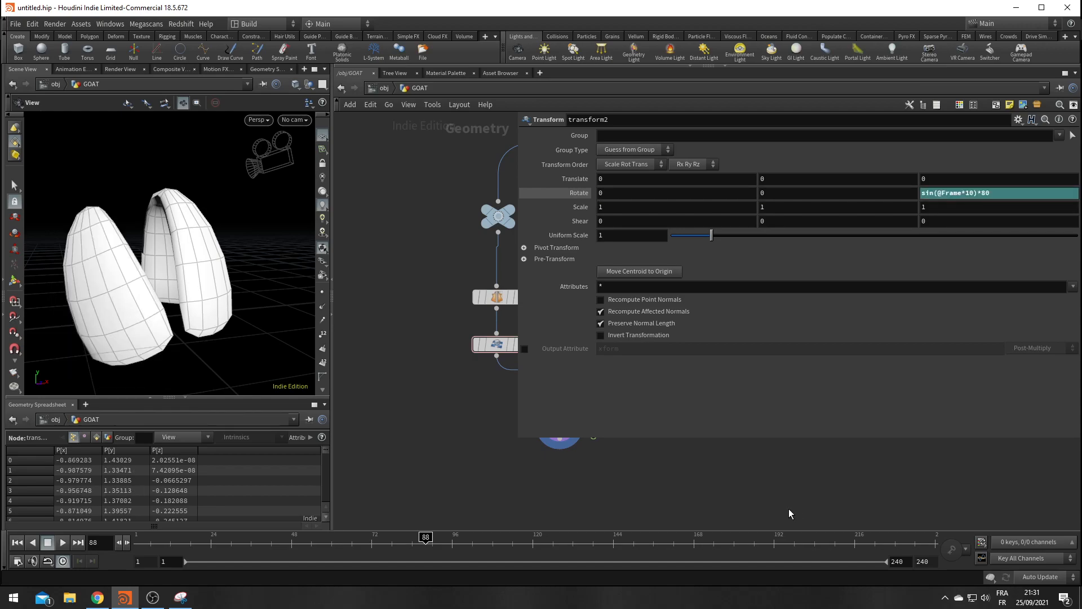
click(64, 542)
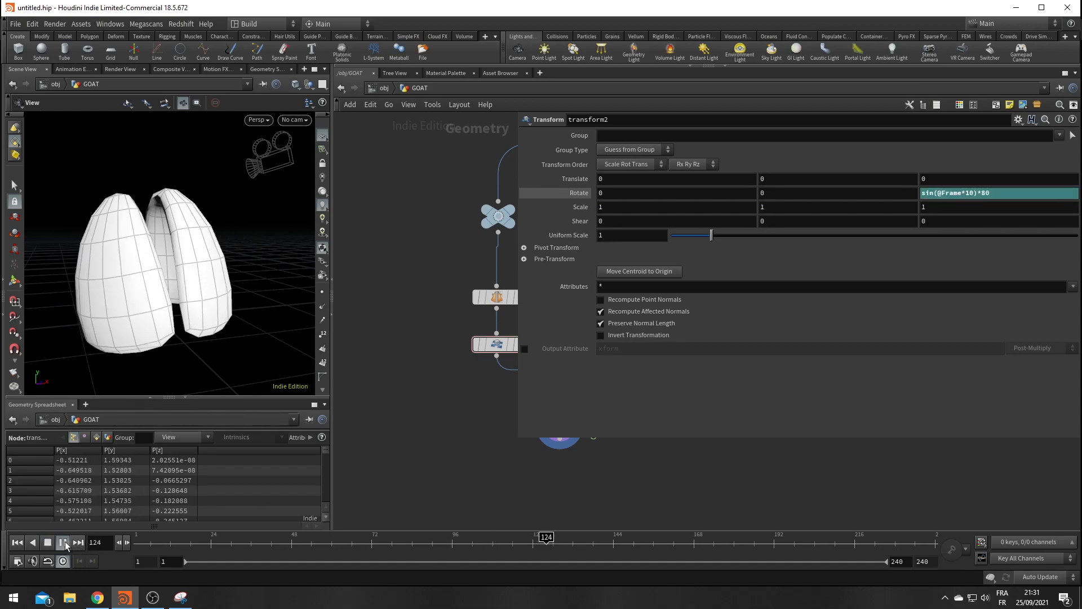
click(65, 541)
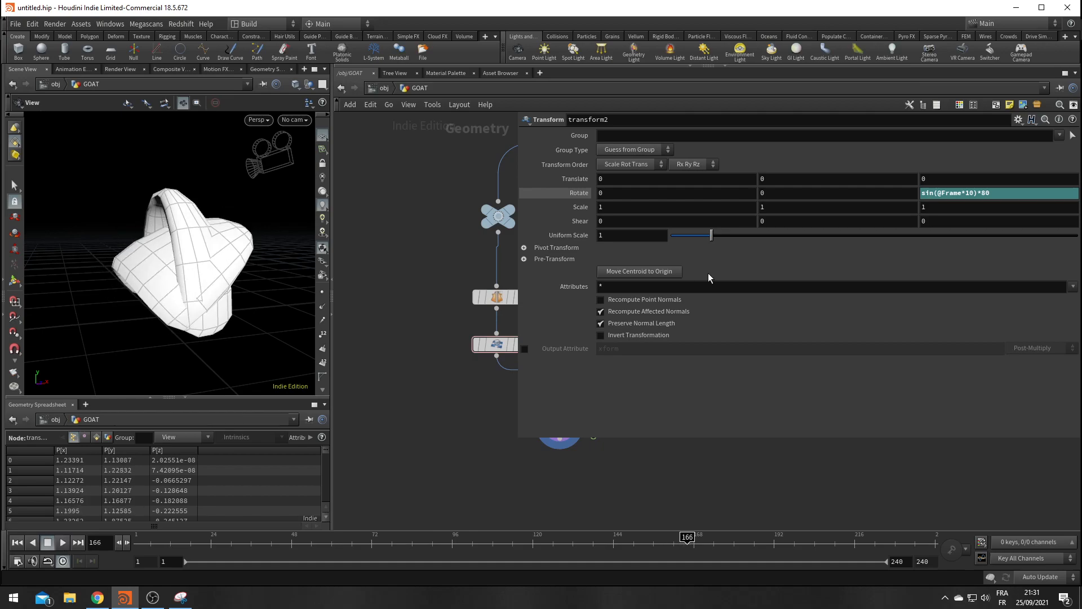
drag(176, 316, 181, 339)
drag(179, 540, 211, 539)
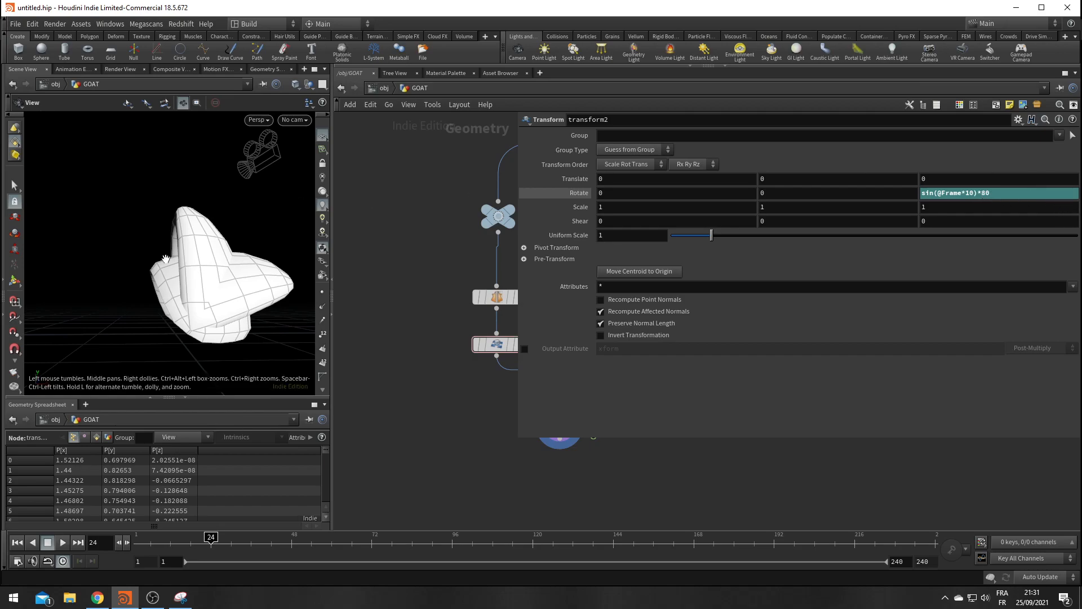
click(992, 195)
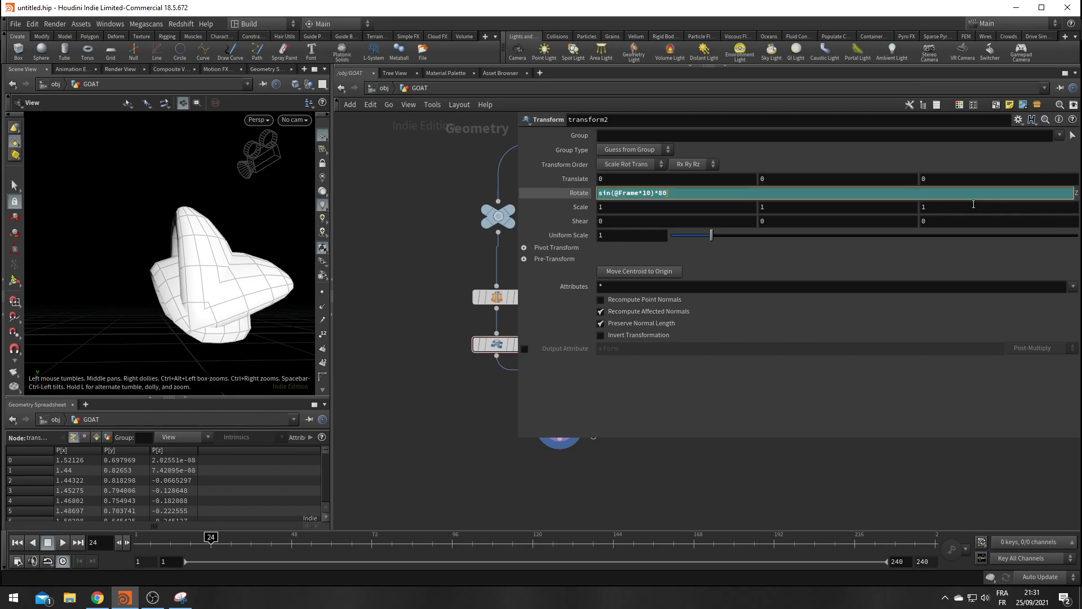
key(BackSpace)
key(BackSpace)
key(BackSpace)
text(fit()
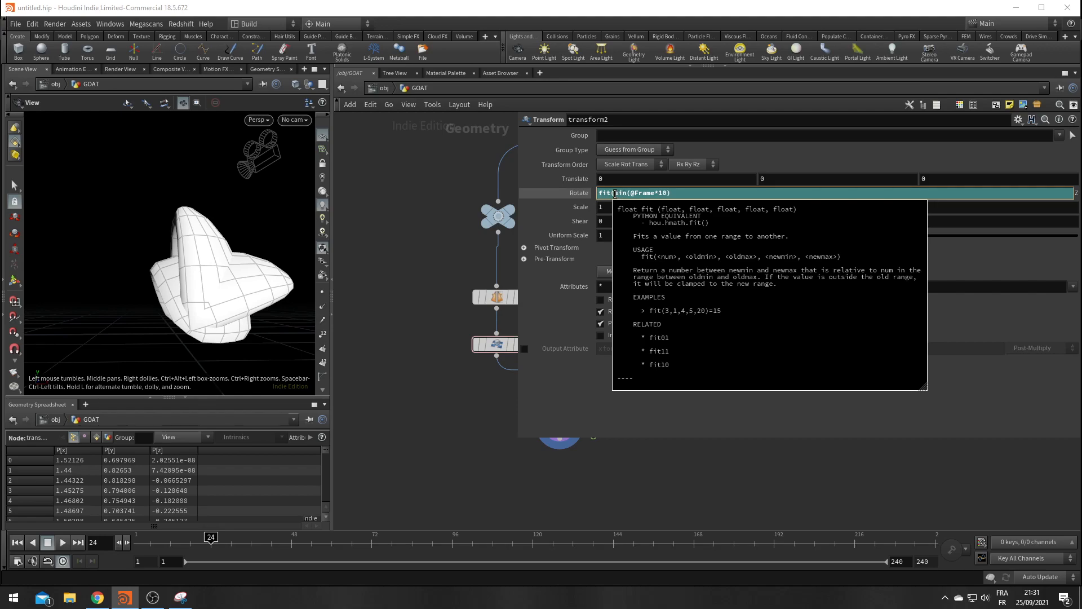
click(685, 192)
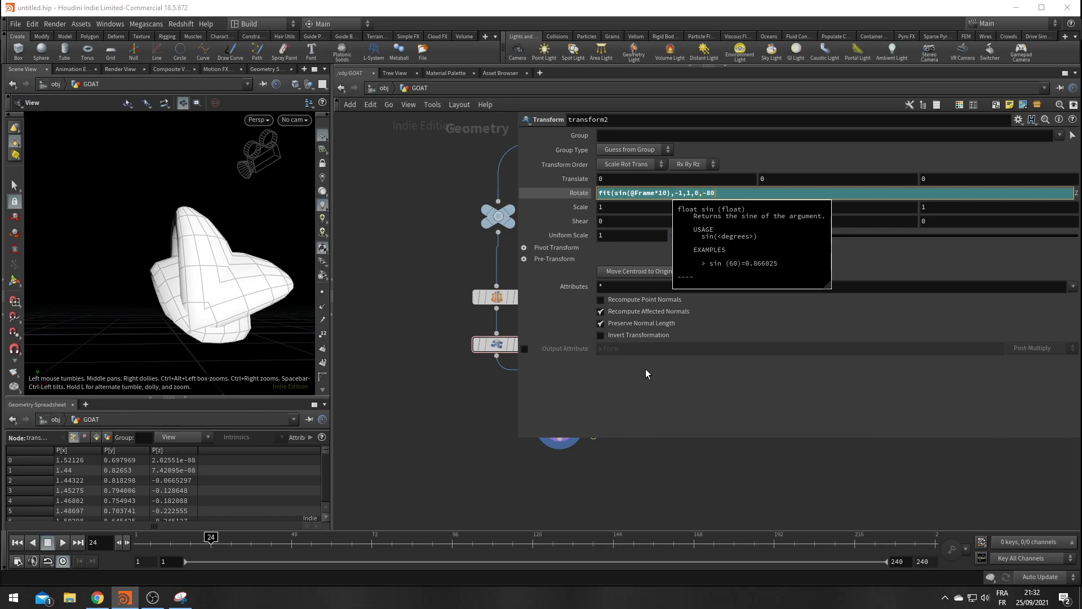
text())
key(Return)
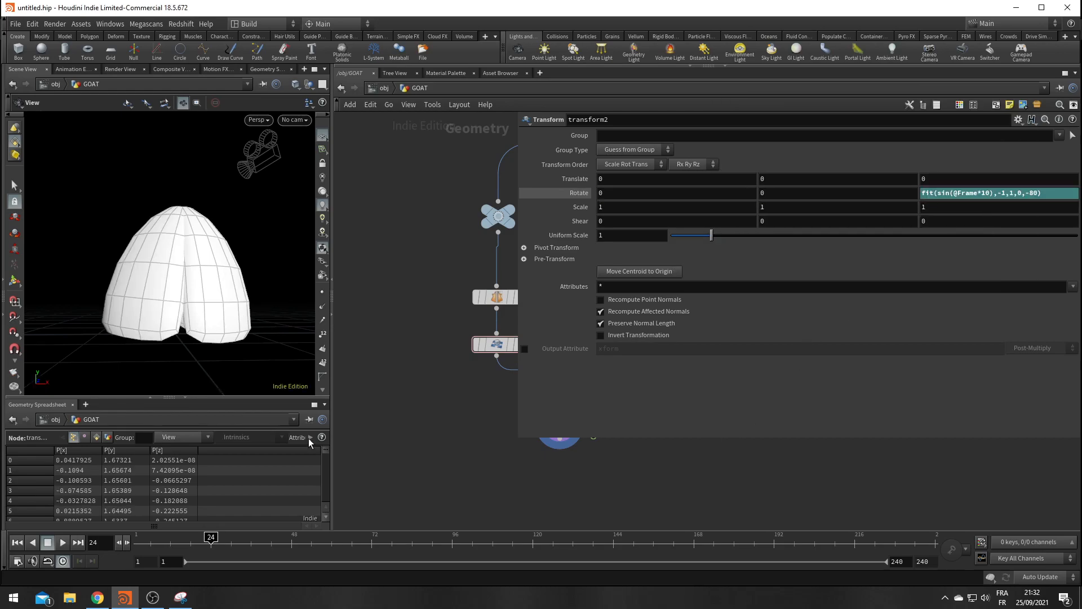
drag(198, 539, 187, 538)
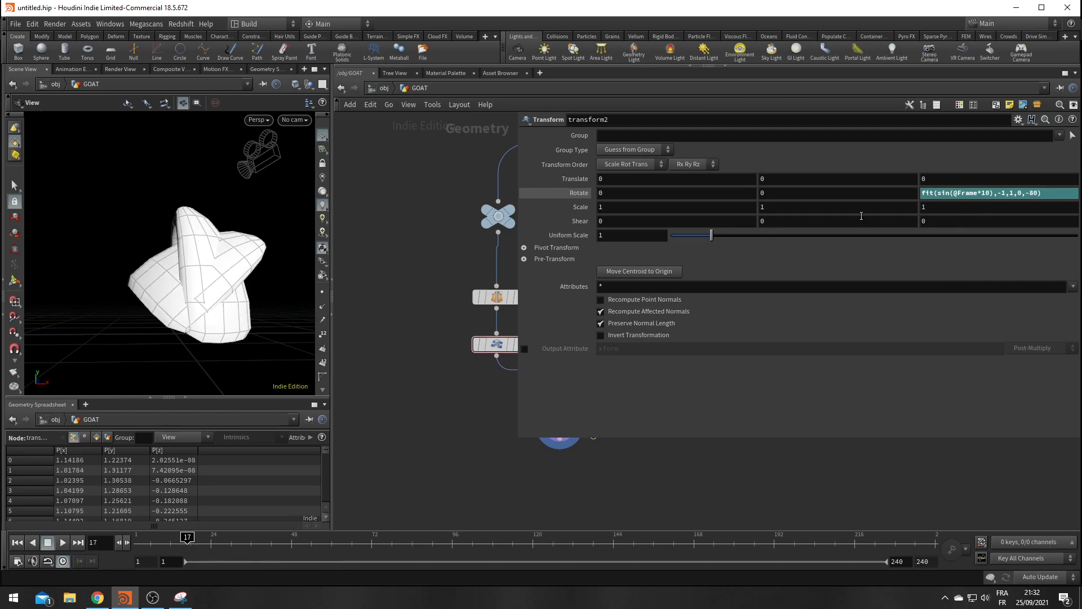
Reverse the opening direction by changing the fit function's new maximum to 80, and play the animation
click(1027, 195)
key(BackSpace)
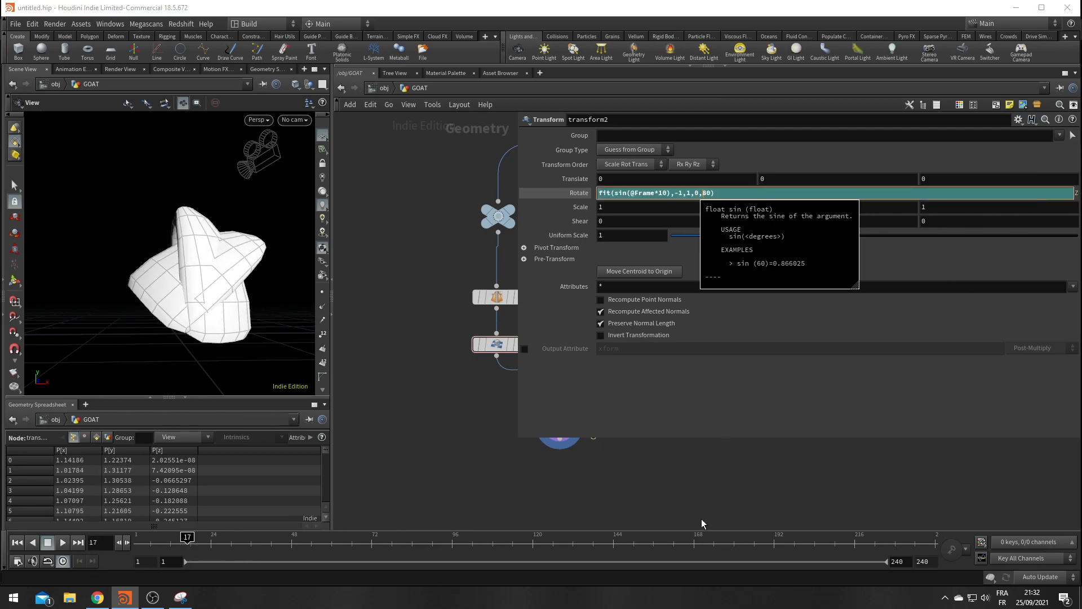
key(Return)
click(63, 541)
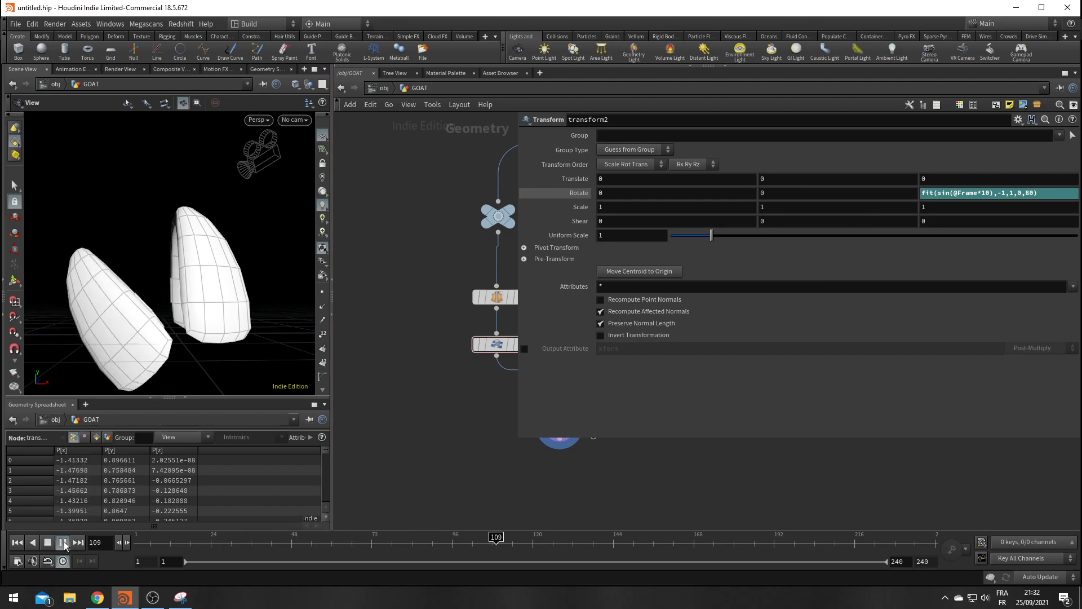
click(63, 541)
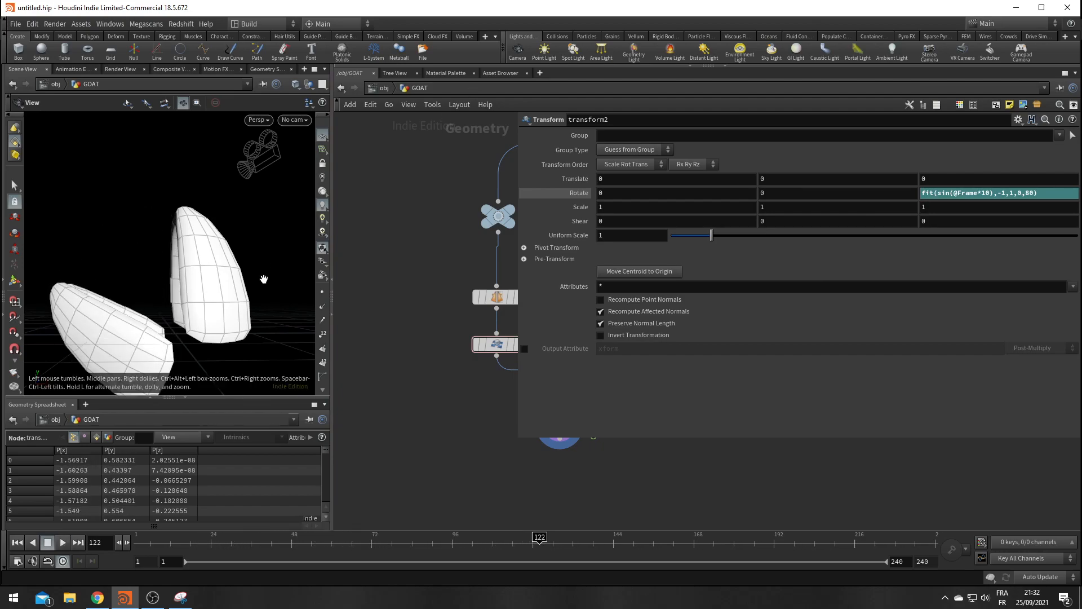
Speed up the jaw motion by setting the frame multiplier to 30 in the fit expression, and play the animation
double_click(983, 194)
text(30)
key(Return)
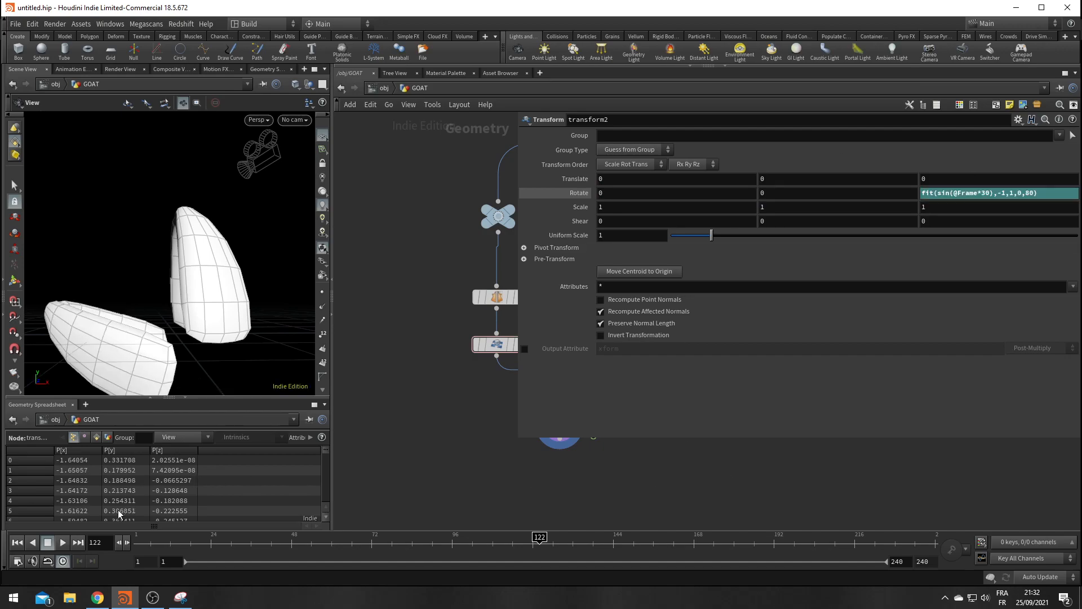
click(63, 541)
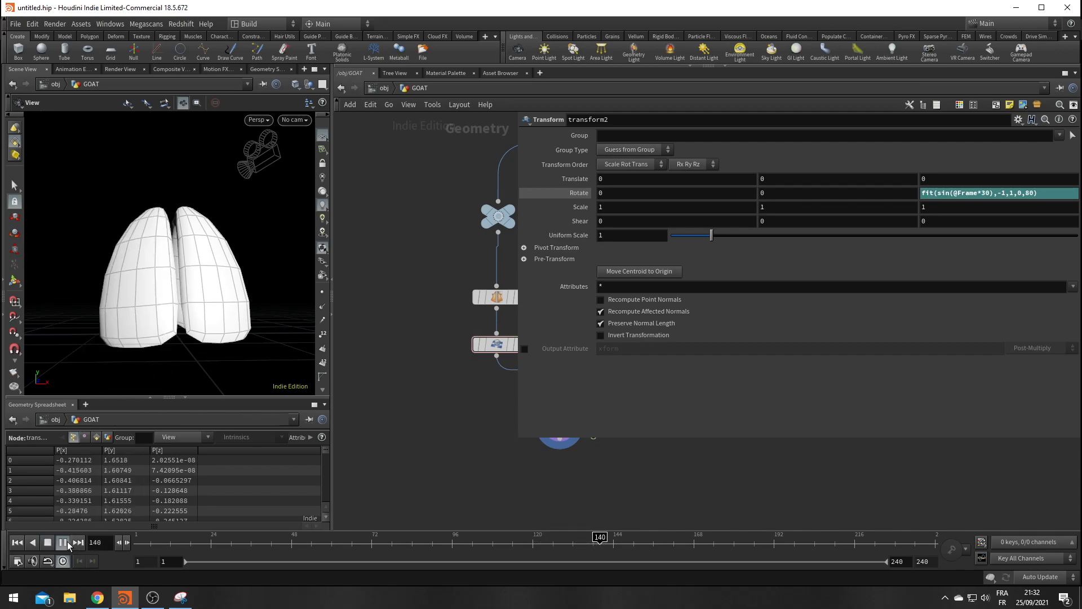
Stop the playback, set the frame multiplier in the Z rotation expression to 25, and scrub to frame 123
click(66, 541)
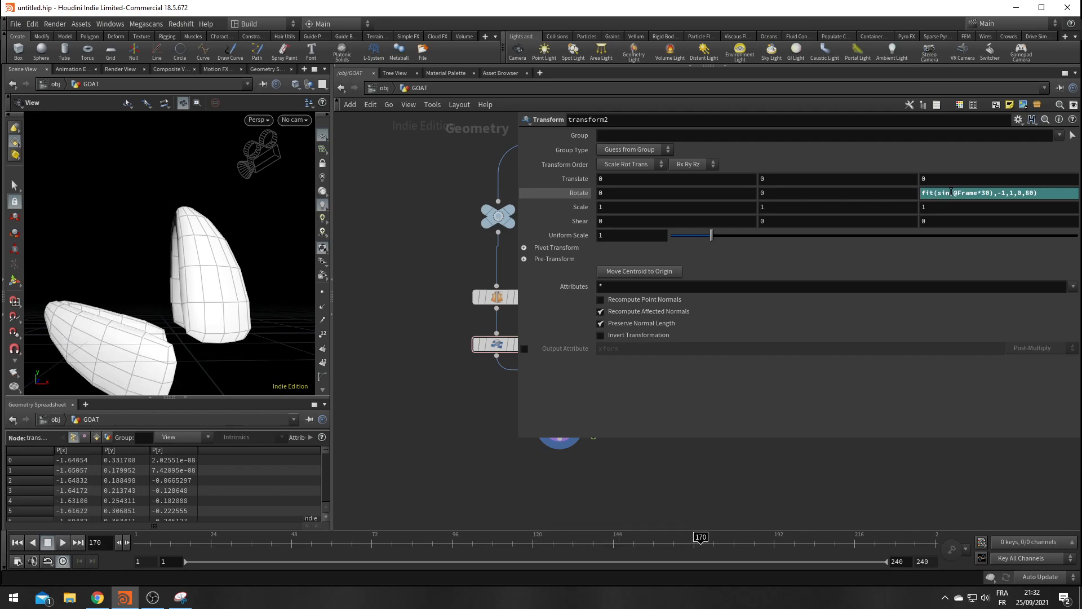
click(991, 195)
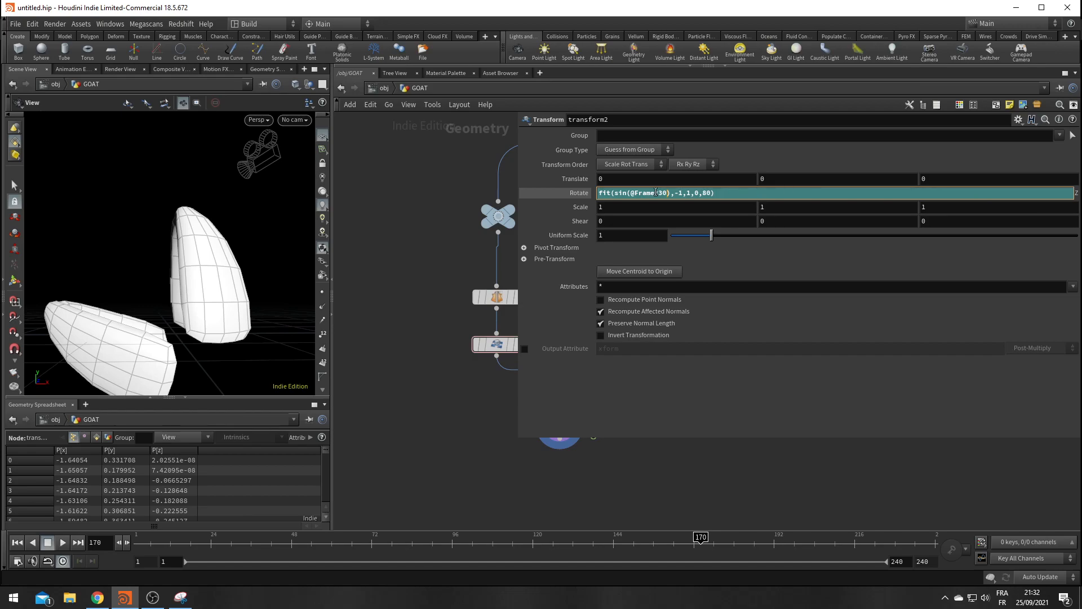
drag(666, 194, 660, 194)
text(25)
key(Return)
drag(197, 549, 539, 578)
Add an unconnected Null node beside the jaw node chain and rename it CONTROLE
scroll(461, 463, down, 3)
mouse_move(447, 459)
middle_down()
mouse_move(421, 432)
mouse_move(436, 461)
middle_up()
key(Tab)
text(null)
key(Return)
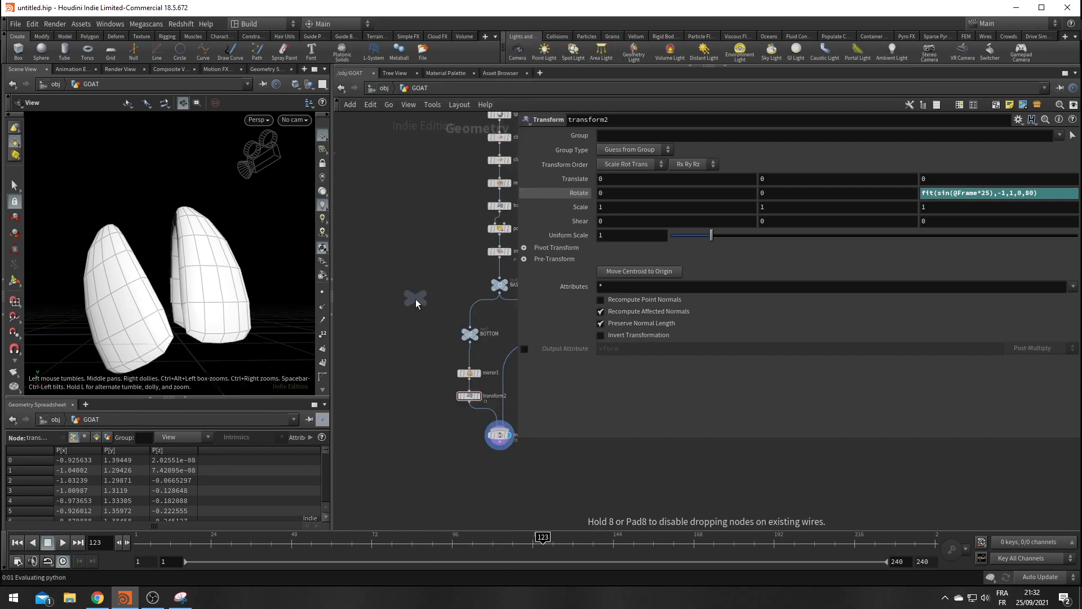
click(381, 278)
double_click(399, 279)
text(CONTROLE)
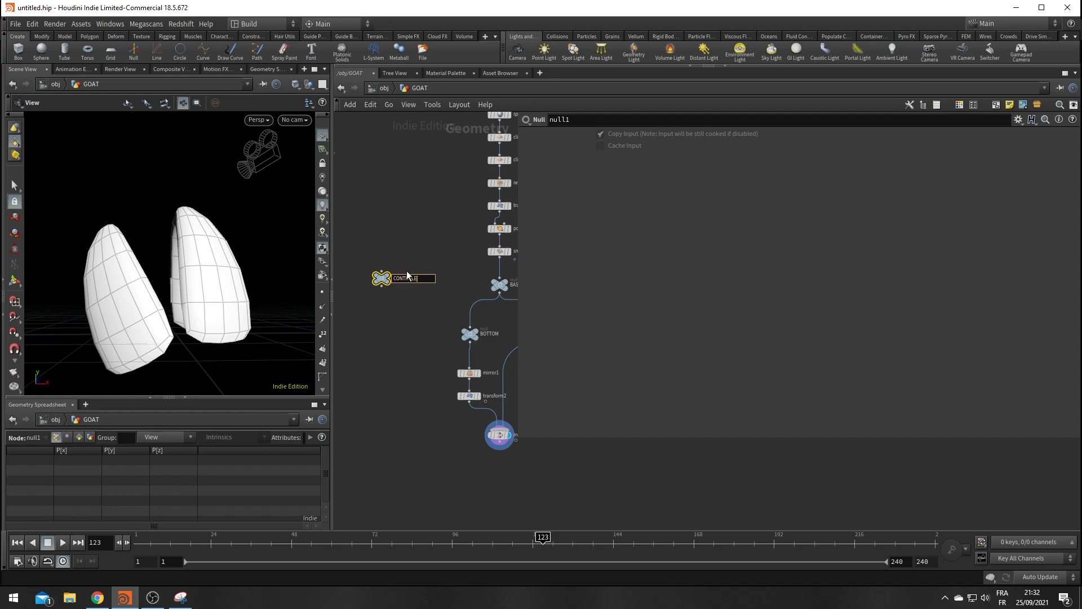
key(Return)
Color the CONTROLE node dark blue
key(c)
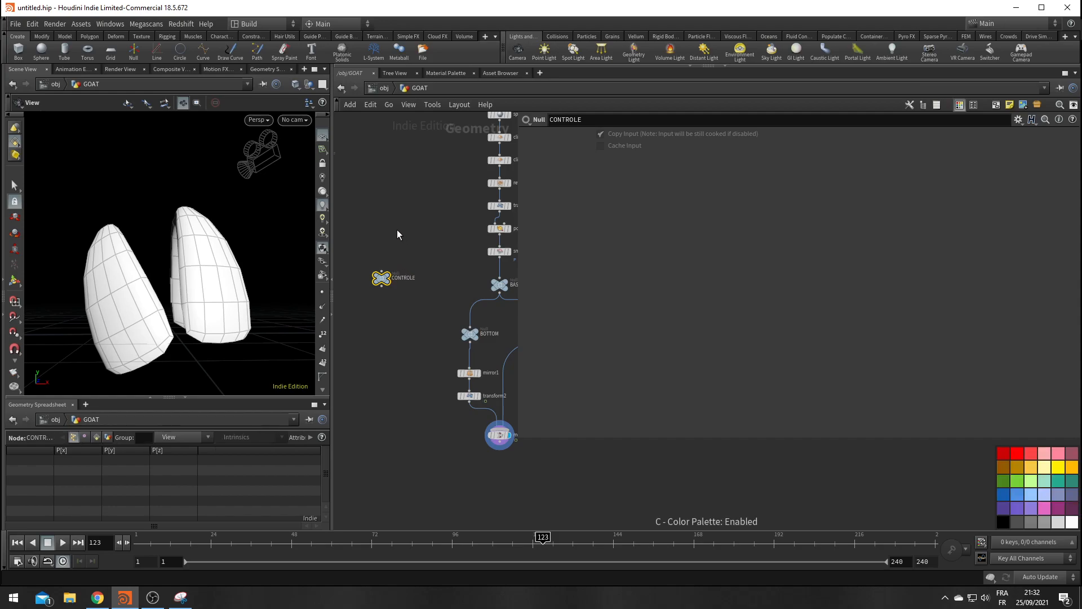
click(1004, 494)
key(c)
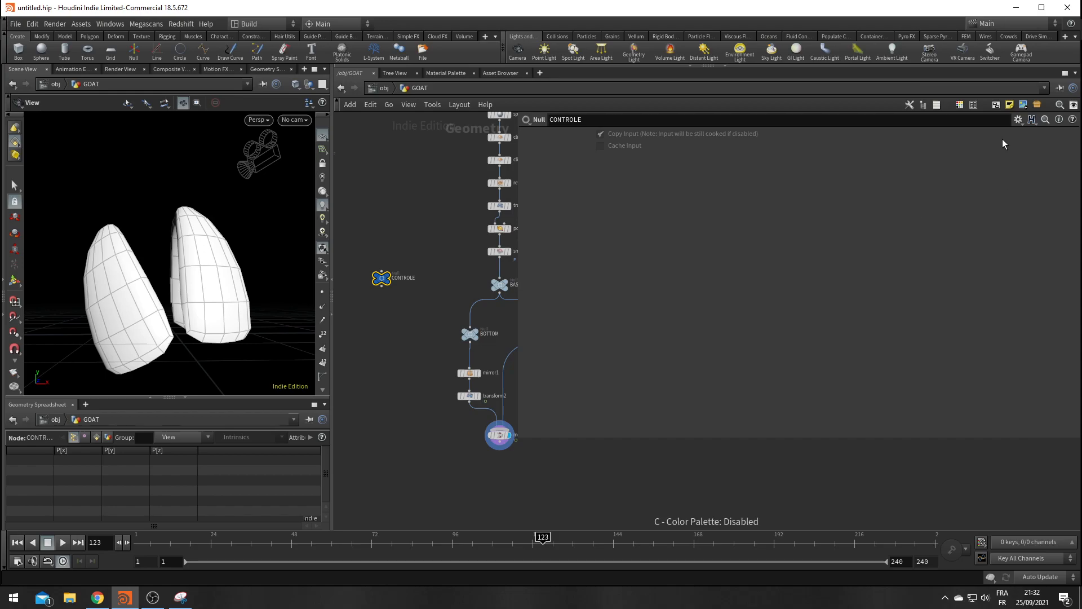
Add a tab folder with the name and label Mounette to the CONTROLE node's parameter interface and apply it
click(1016, 122)
click(1002, 133)
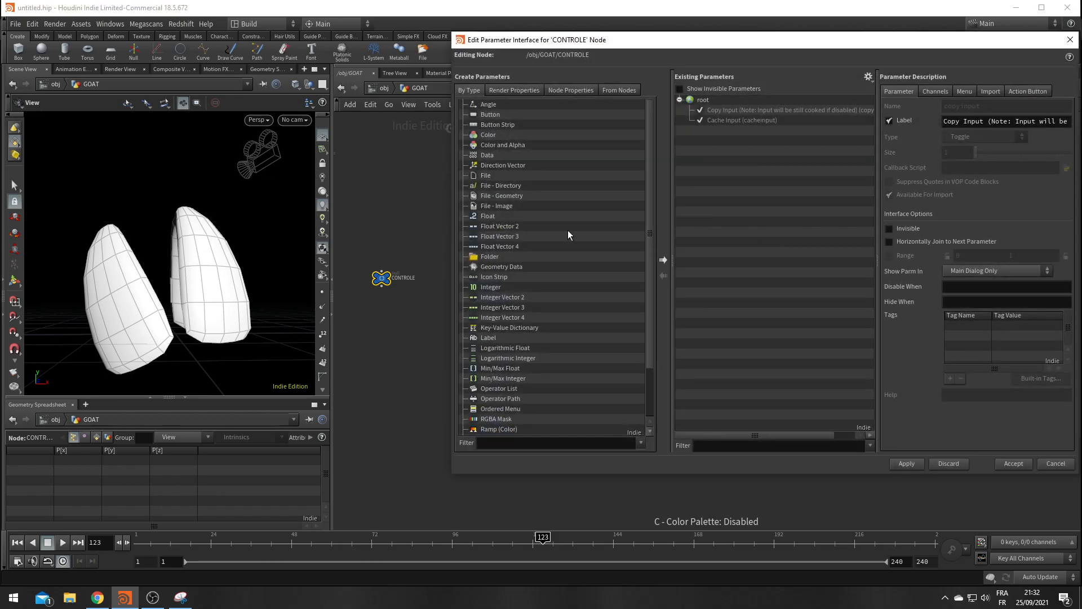
drag(475, 257, 742, 204)
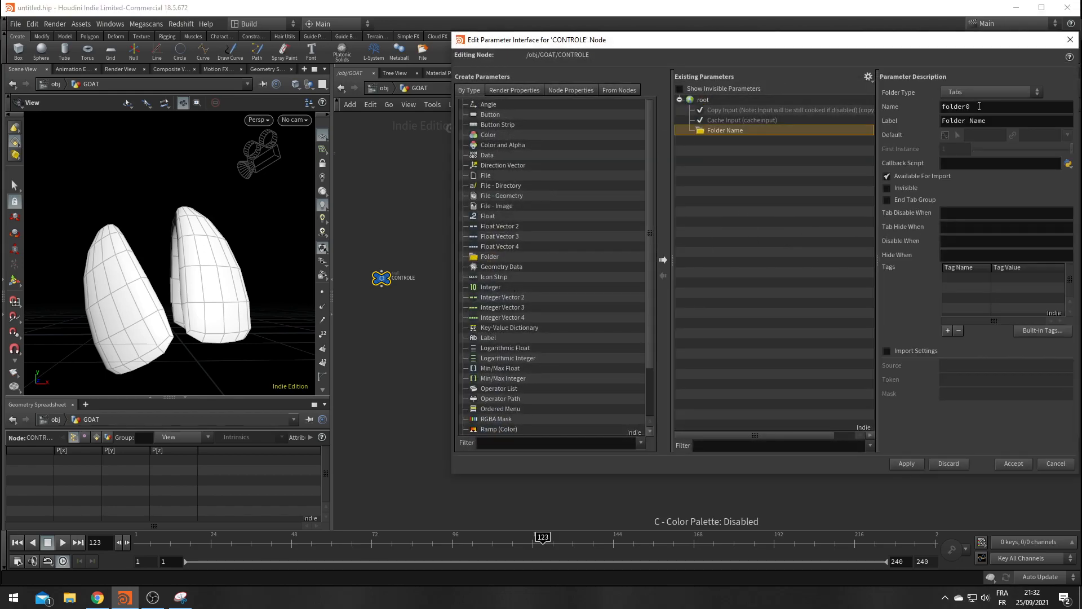
click(768, 130)
text(Mounette)
key(Tab)
text(Mounette)
key(Return)
click(907, 464)
Add two float parameters below the Mounette folder in the parameter interface
drag(830, 42, 746, 217)
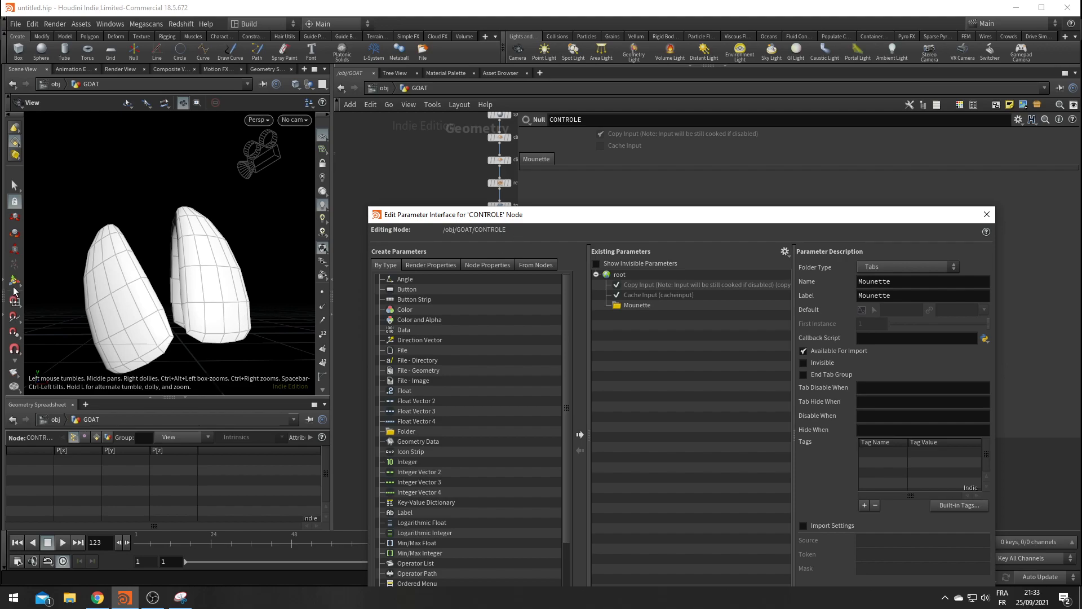
drag(398, 392, 690, 350)
drag(390, 394, 685, 389)
Name the first float parameter mf, label it Frequency, and apply the change
click(648, 319)
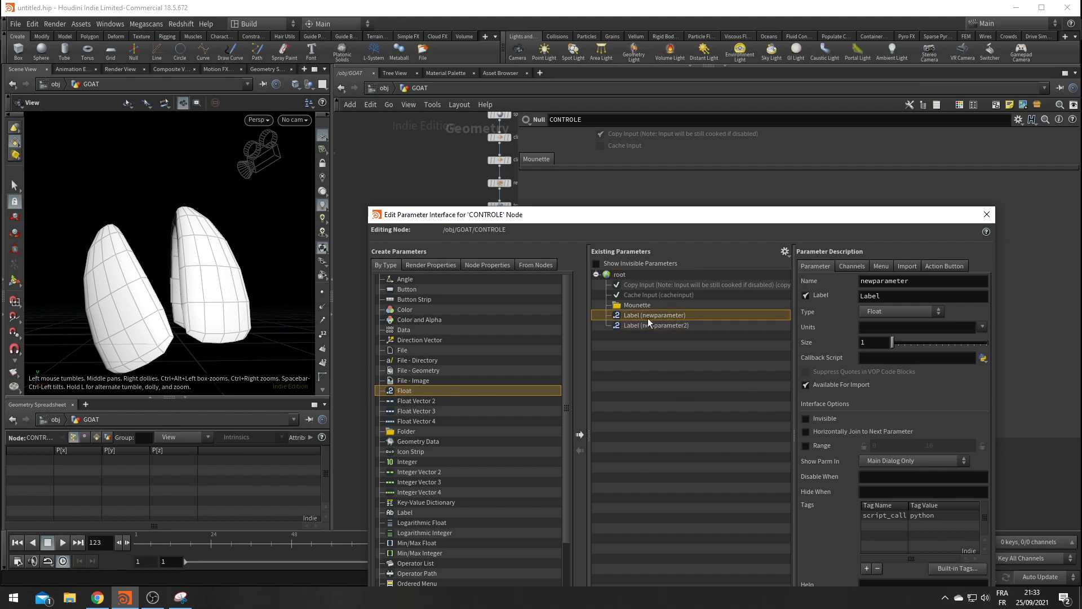
double_click(921, 281)
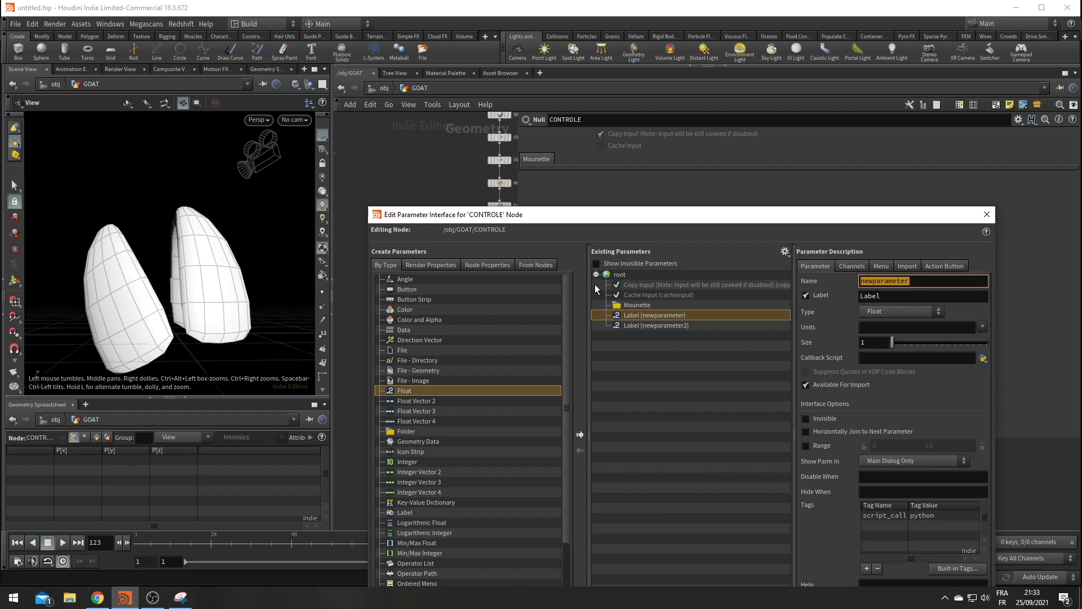
text(Mf)
key(Tab)
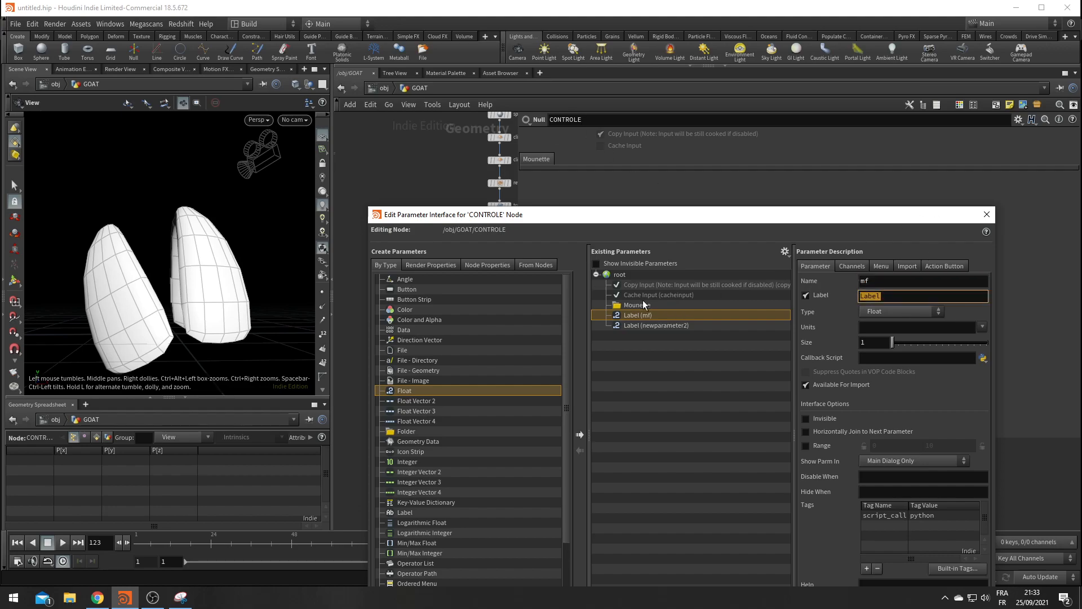
text(Frequency)
key(Return)
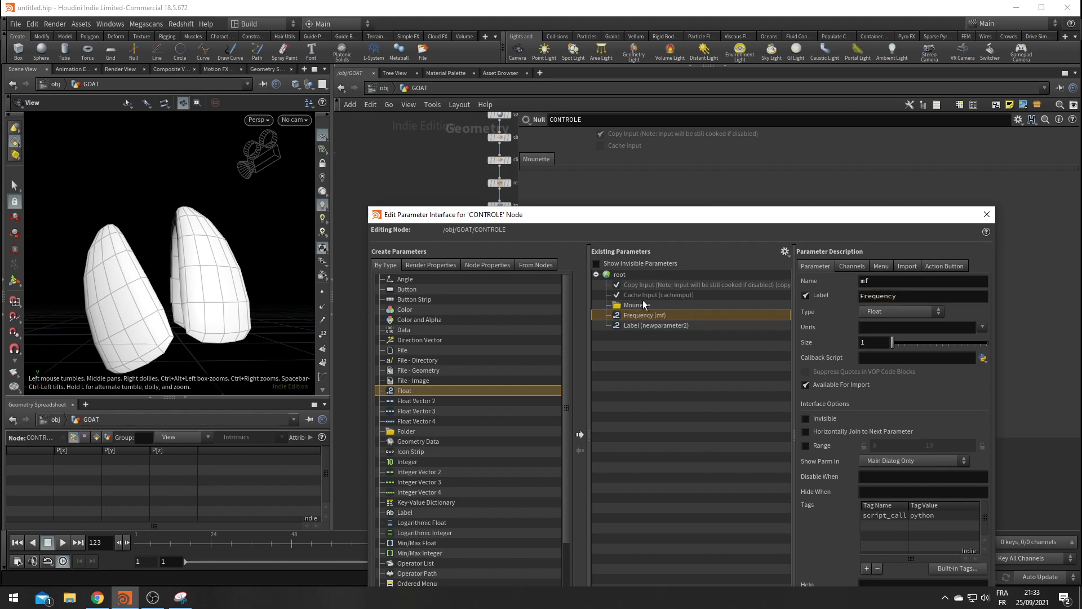
drag(813, 217, 783, 107)
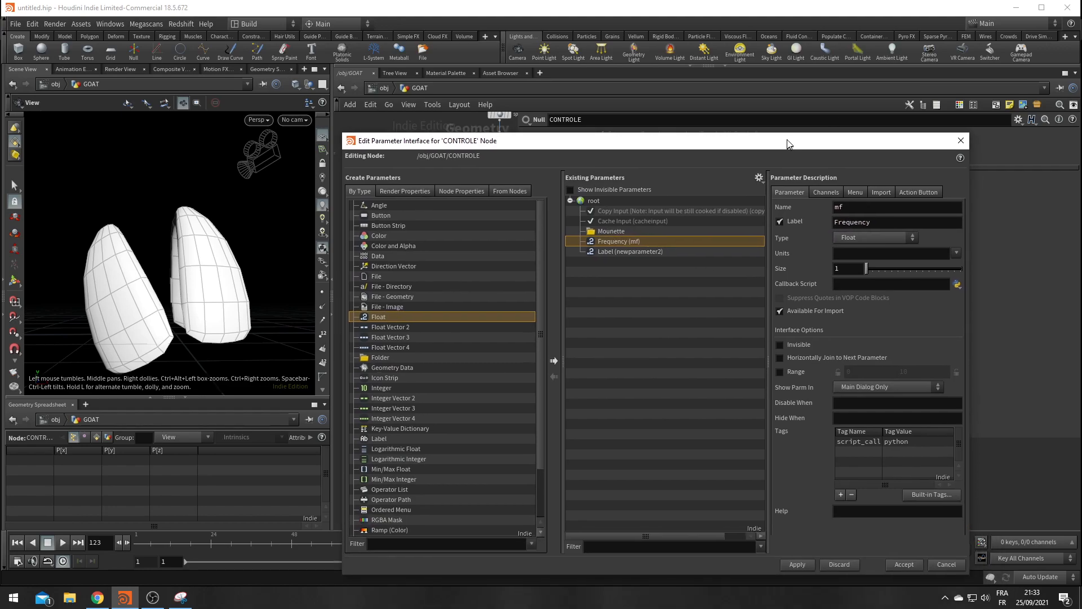
click(793, 528)
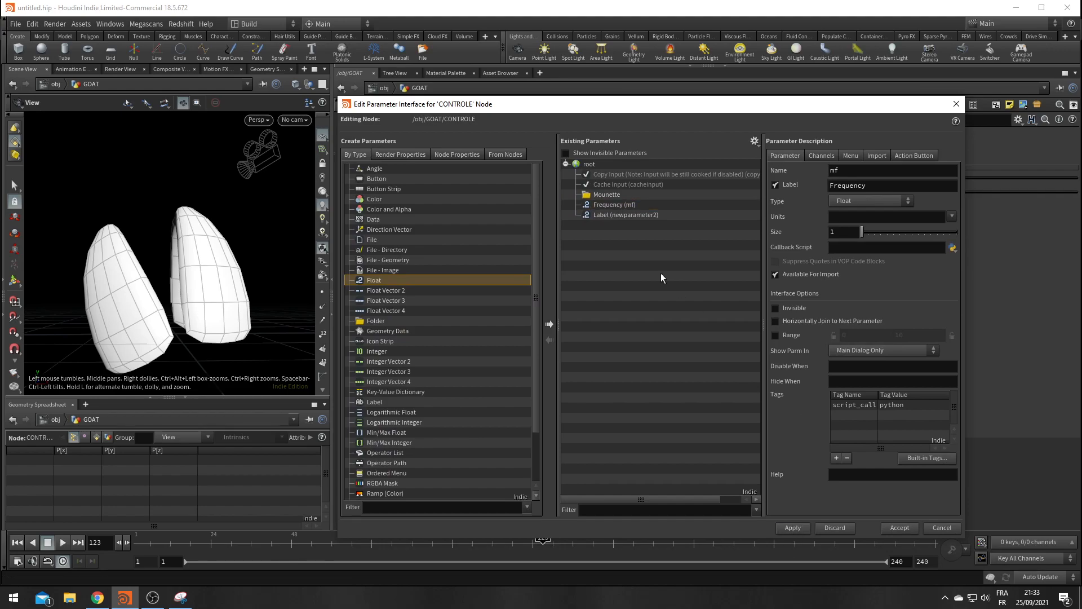
Name the second float parameter ma, label it Amplitude, and apply the change
click(617, 218)
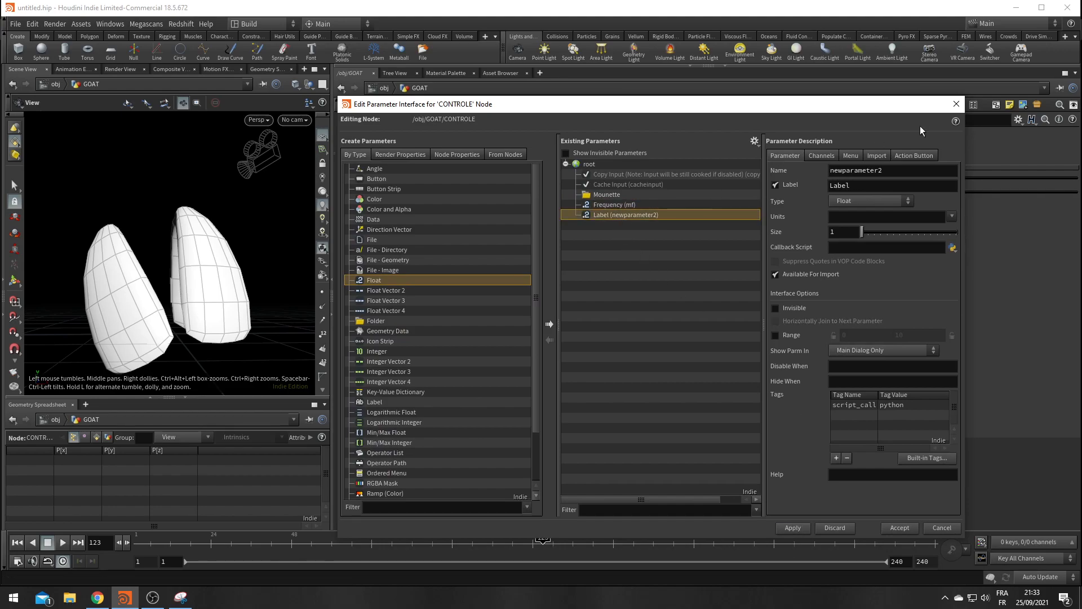
double_click(901, 168)
text(ma)
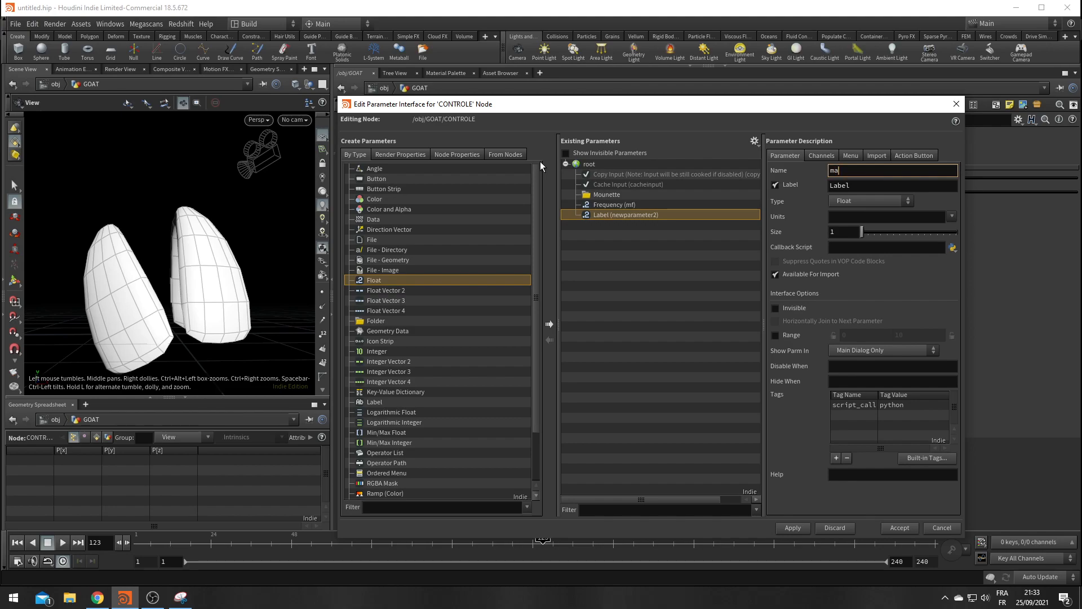
double_click(843, 186)
text(M)
key(BackSpace)
text(Amplitude)
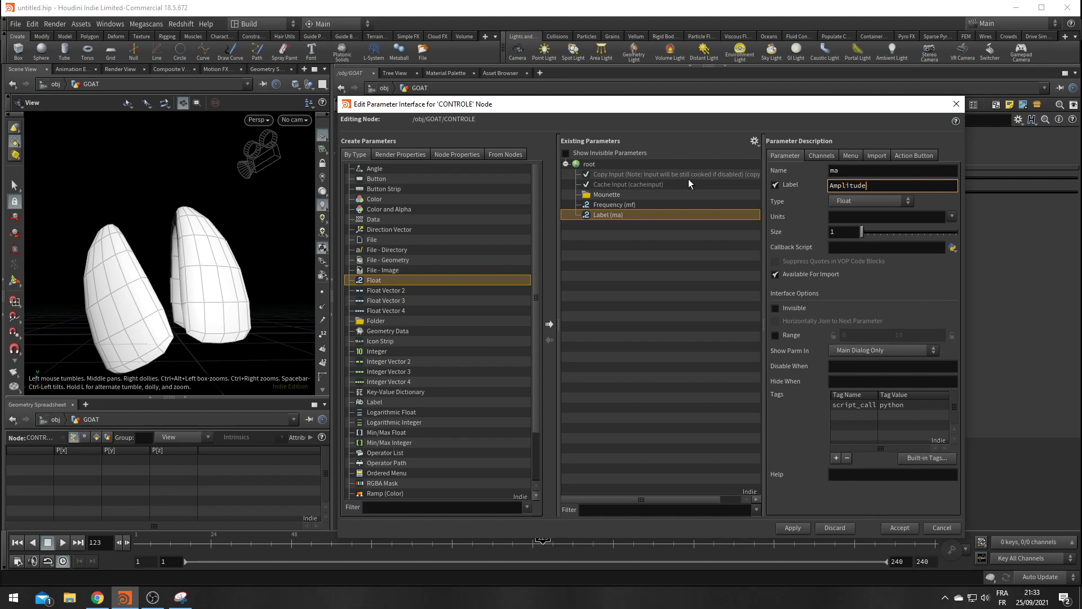
click(795, 527)
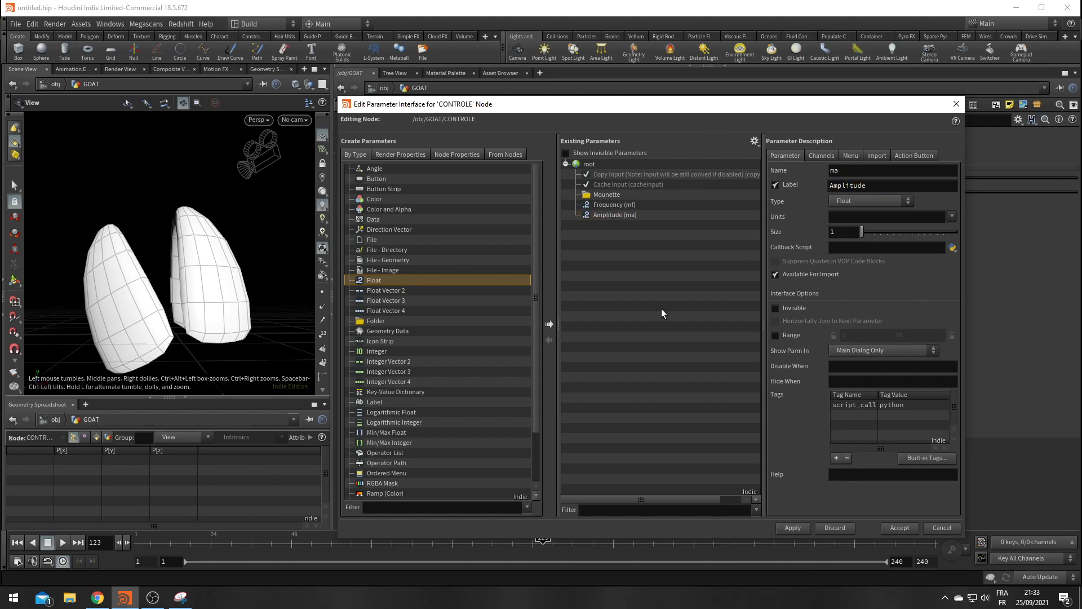
Enable a range of 0 to 40 for the Frequency parameter and apply it
click(625, 205)
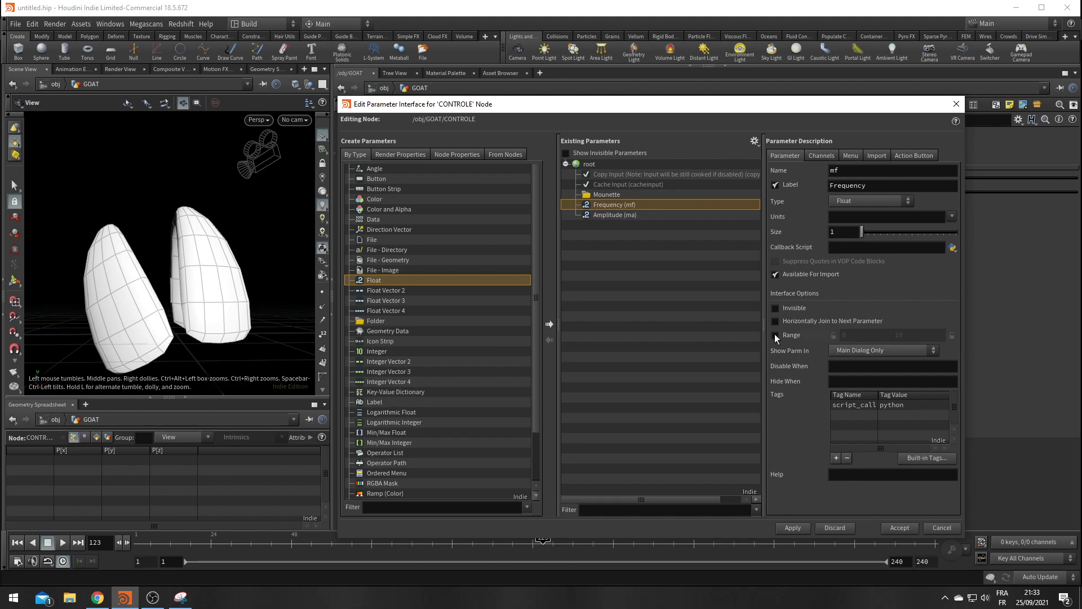
click(775, 335)
click(922, 336)
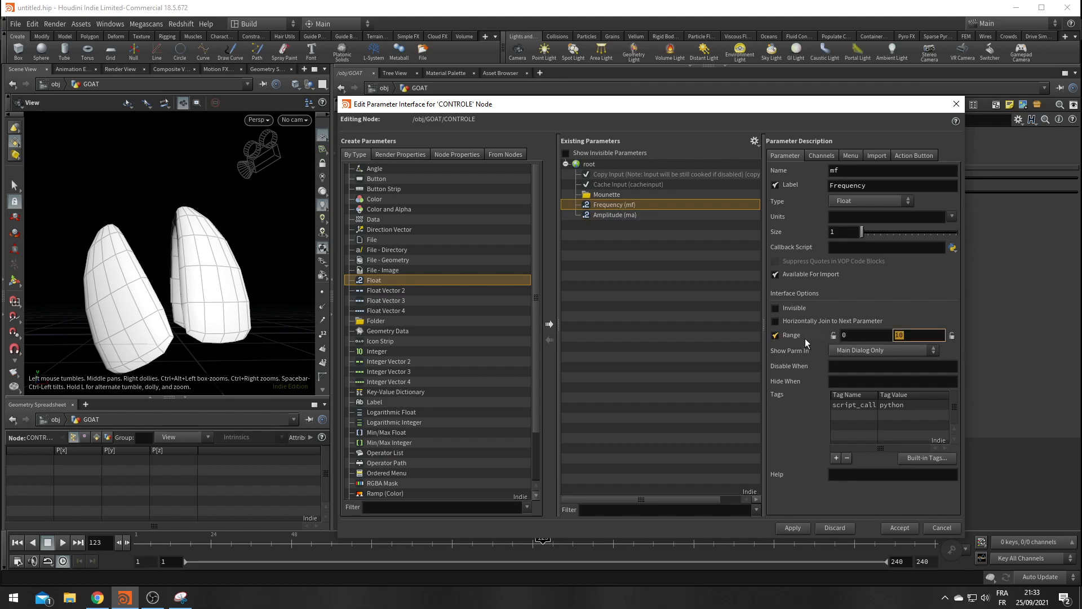
text(40)
key(Return)
click(792, 527)
Enable a range of 0 to 90 for the Amplitude parameter and accept the parameter interface changes
click(610, 216)
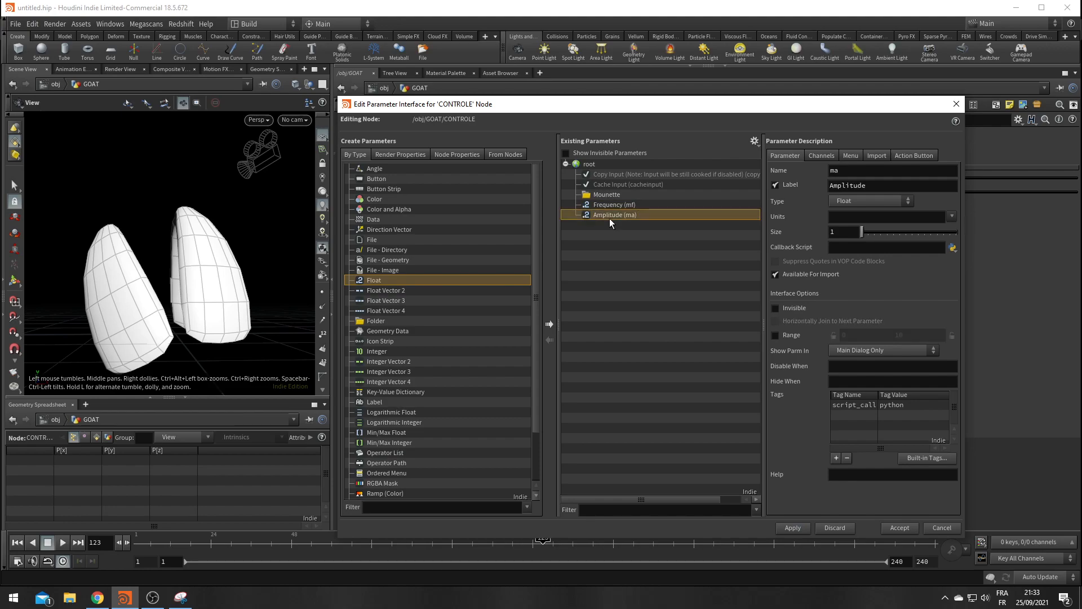
click(775, 335)
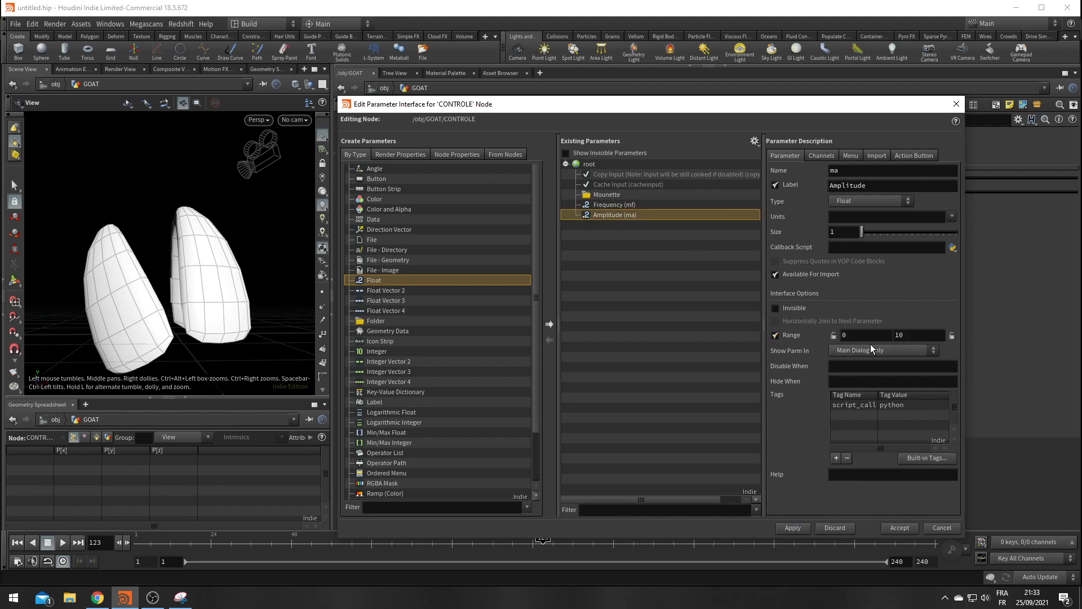
click(916, 335)
text(90)
key(Return)
click(796, 530)
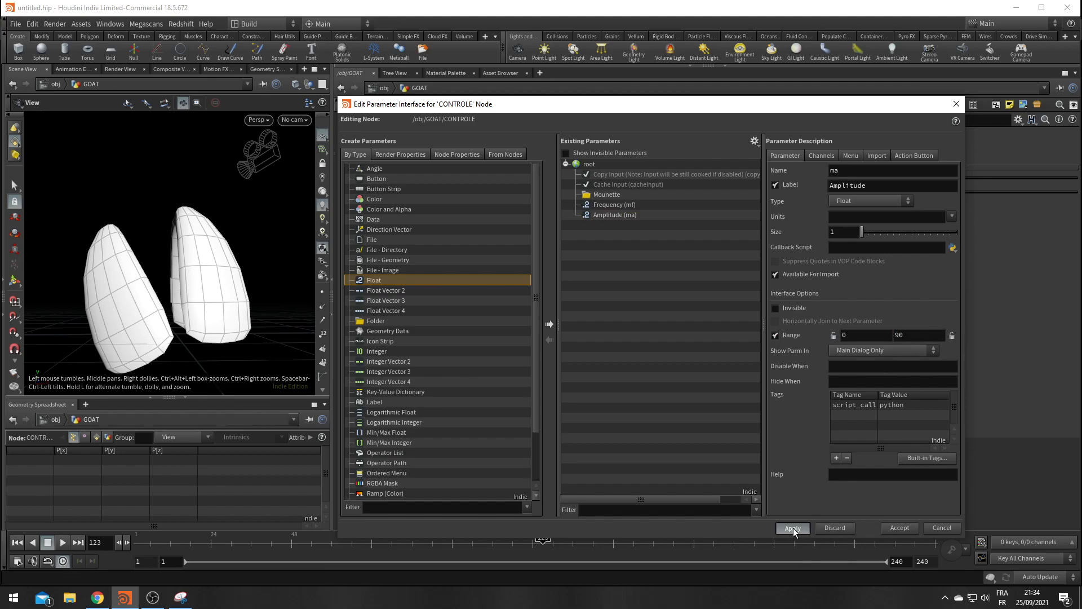
click(896, 527)
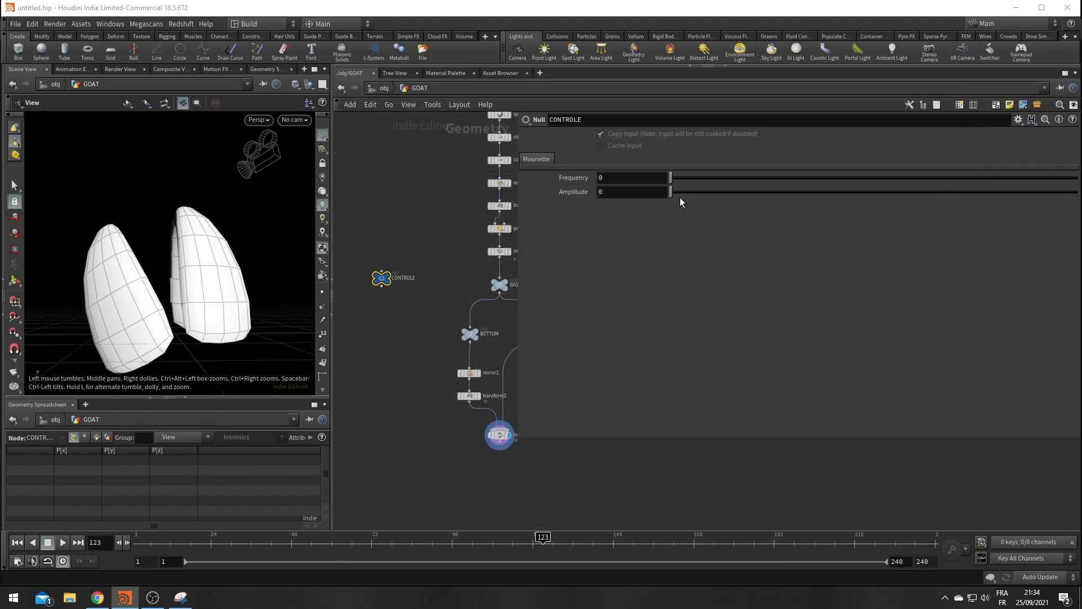
Set CONTROLE's Frequency to 25 and its Amplitude to 80
drag(623, 178, 520, 182)
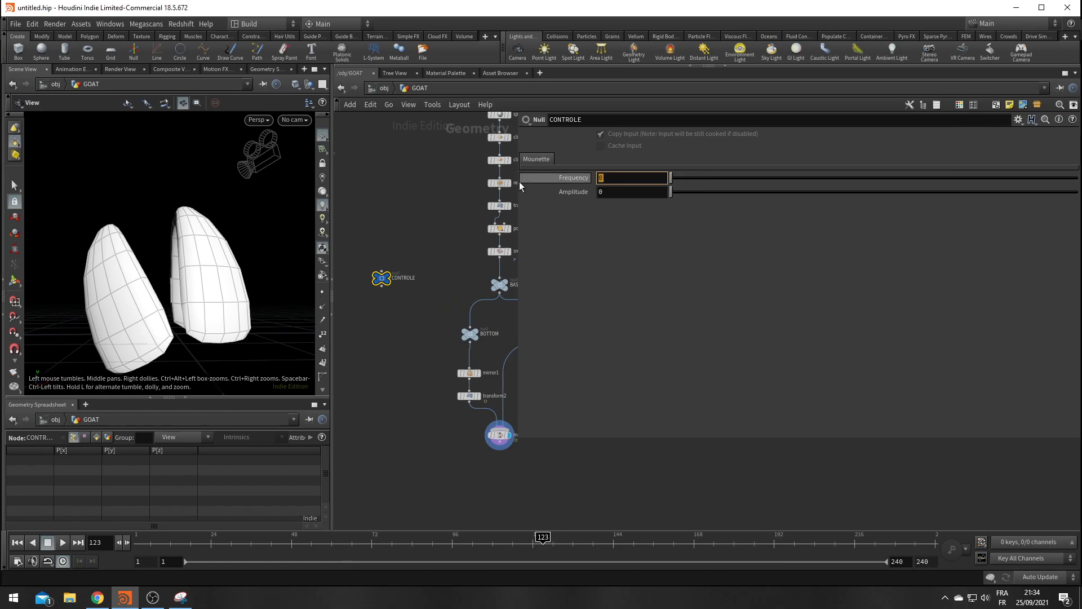
text(25)
key(Return)
key(Tab)
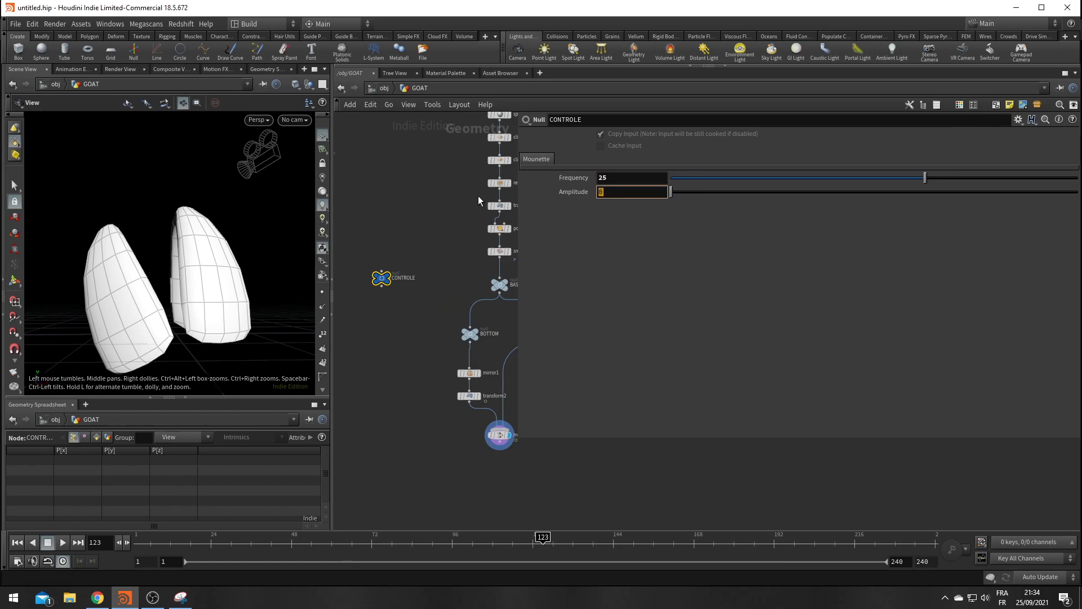
text(80)
key(Return)
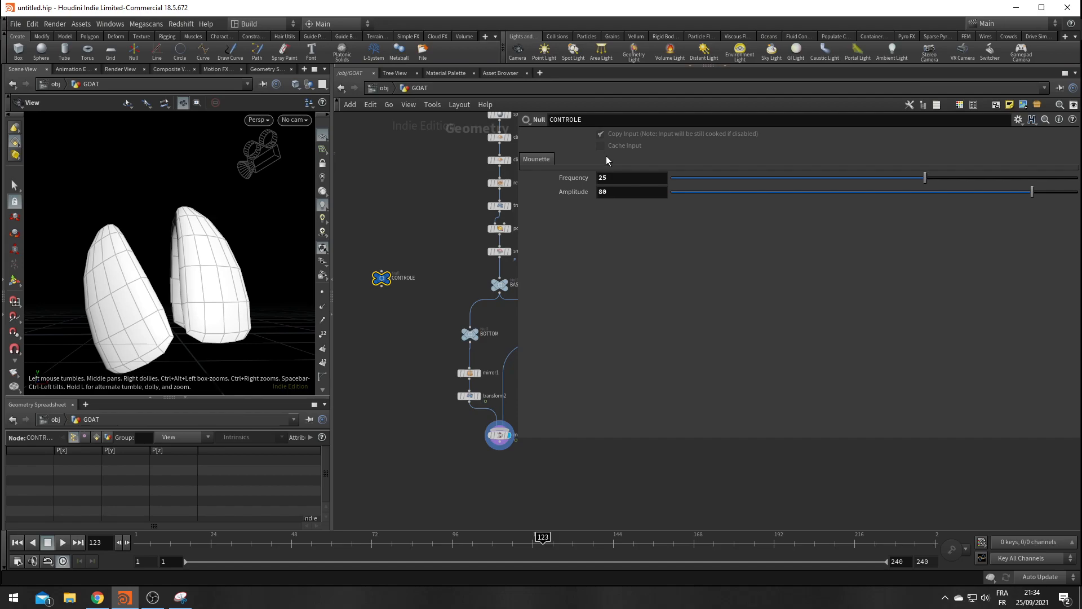
Copy the Frequency parameter and paste it as a relative reference in place of the frame multiplier in transform2's Z rotation expression
right_click(606, 176)
click(676, 250)
middle_drag(461, 287, 416, 238)
scroll(416, 238, down, 2)
scroll(443, 319, up, 3)
click(408, 313)
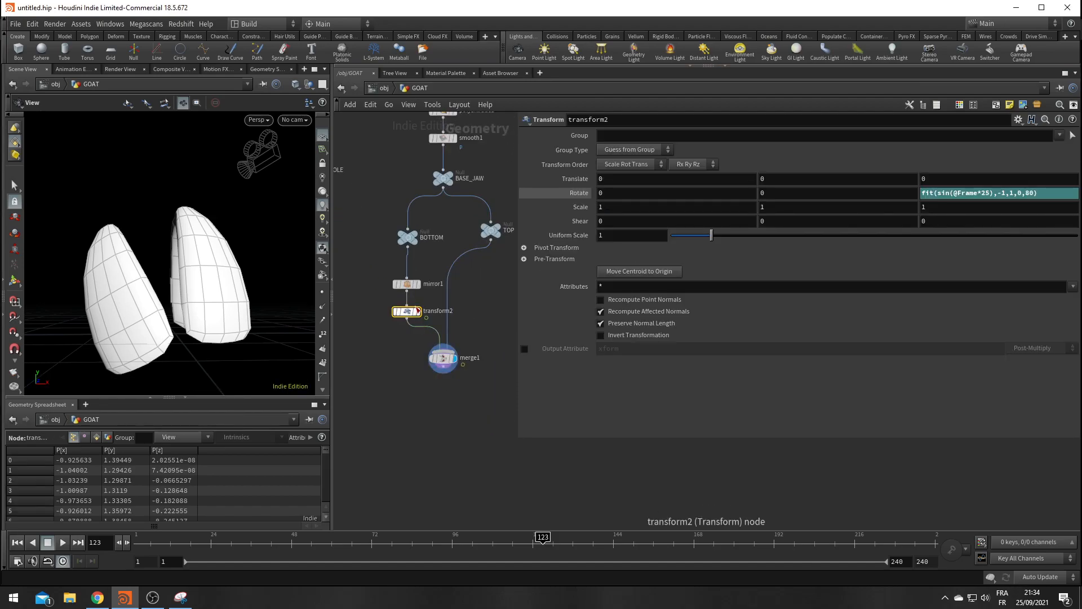
double_click(981, 193)
key(BackSpace)
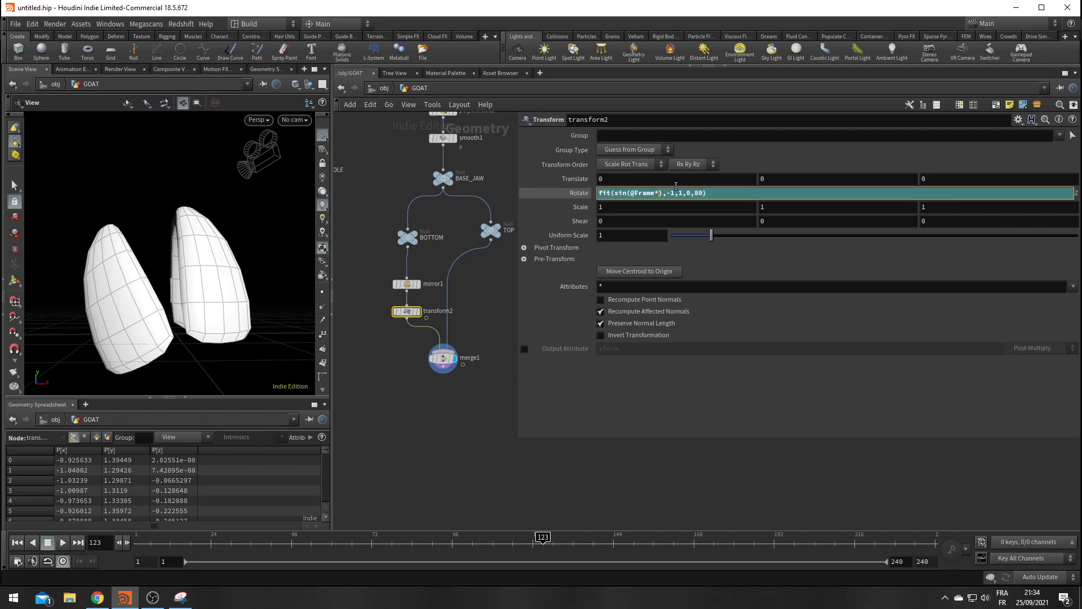
right_click(658, 194)
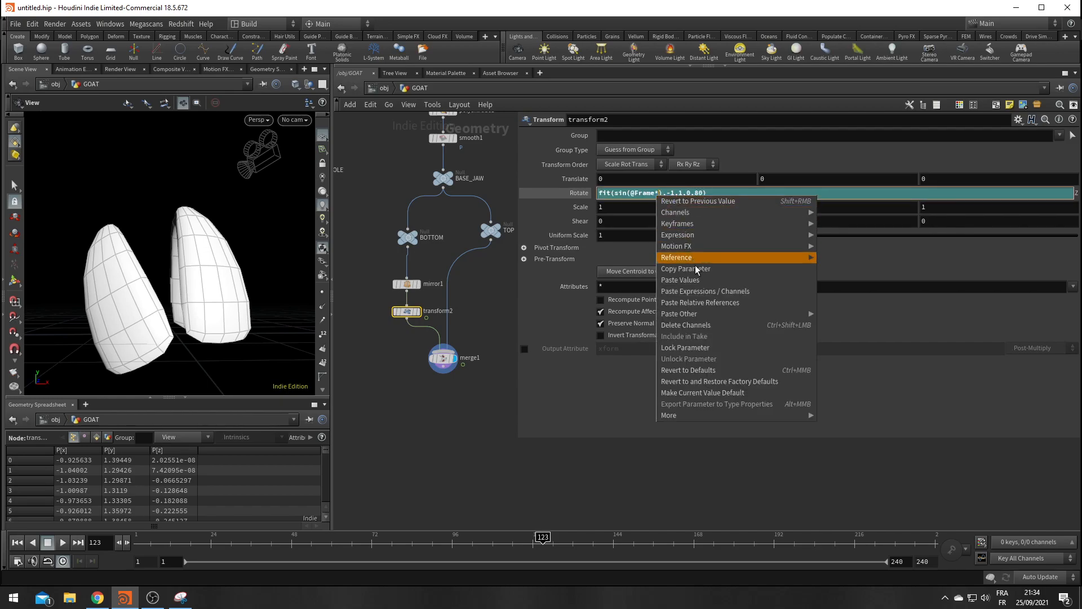
click(711, 303)
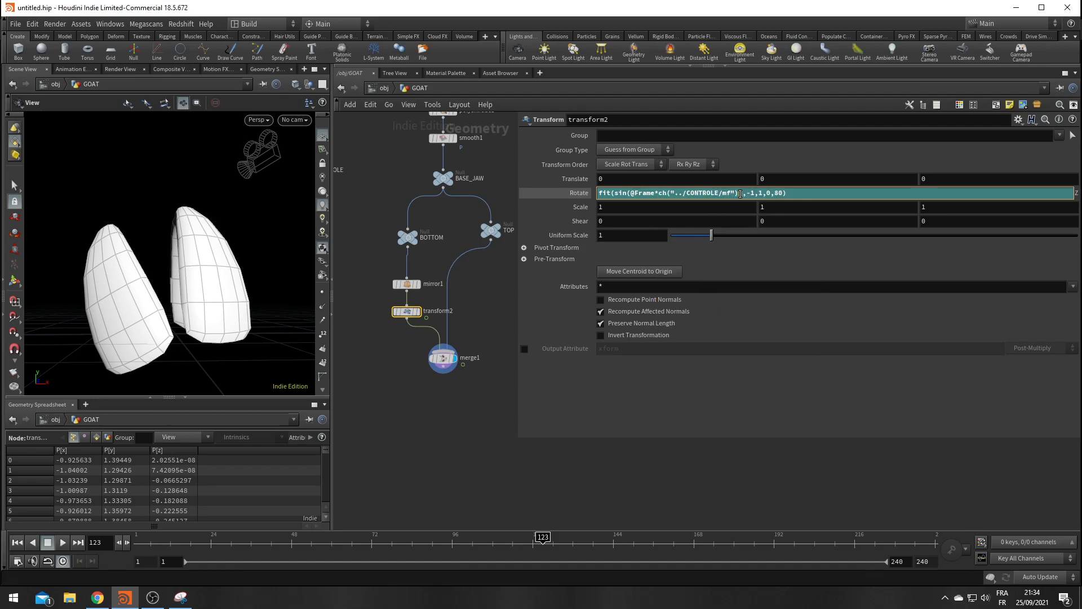
Replace the fit function's new maximum in the Z rotation expression with the reference ch("../CONTROLE/ma")
drag(774, 193, 782, 193)
right_click(771, 193)
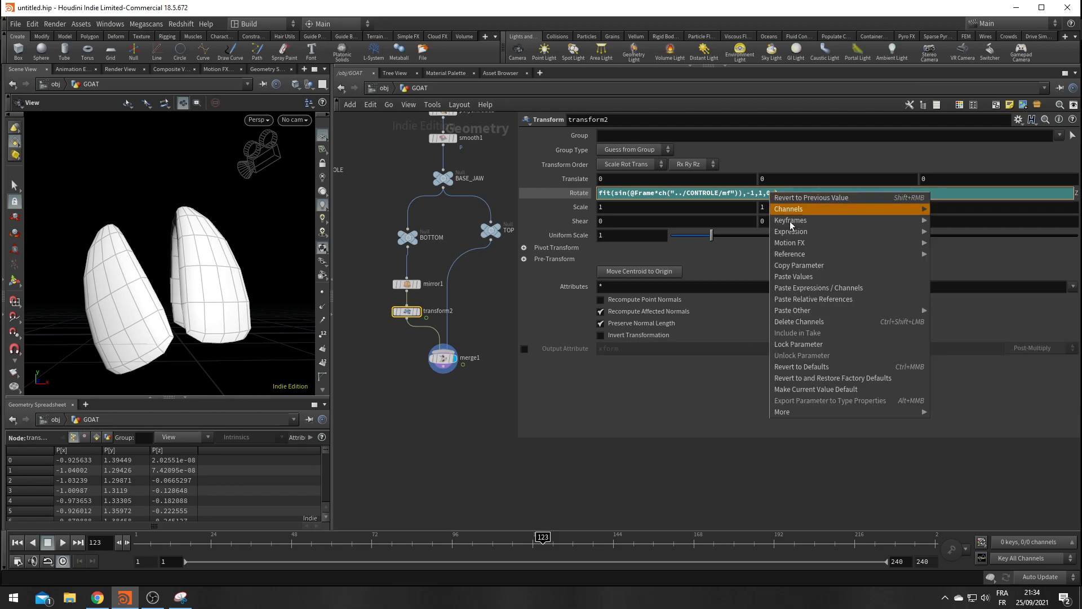
click(835, 300)
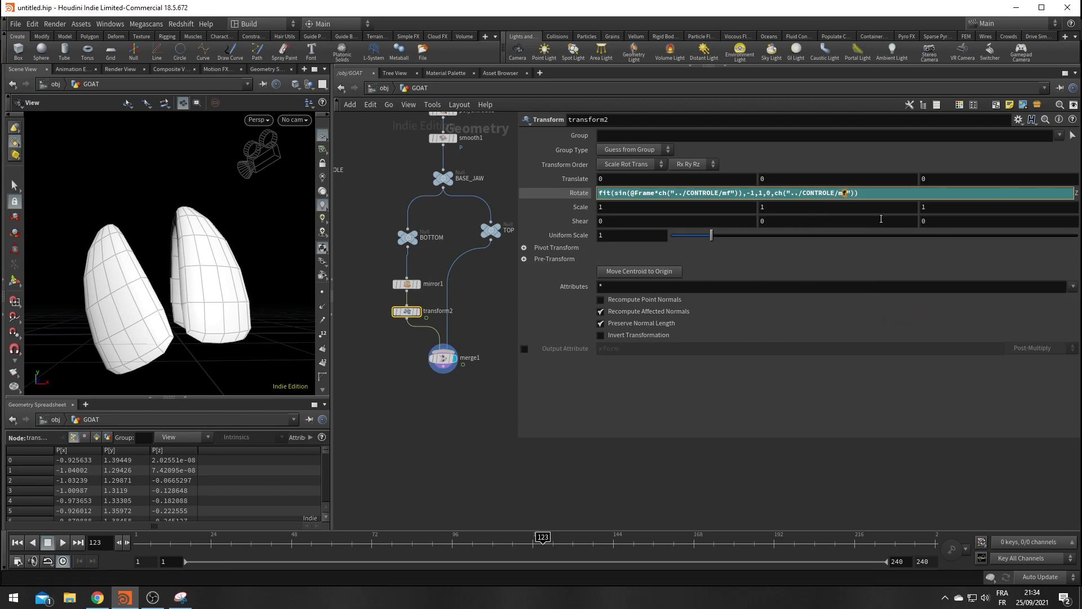
text(a)
key(Return)
click(572, 194)
Play the jaw animation from the first frame and select the CONTROLE node to show its parameters
middle_drag(466, 408, 553, 494)
click(17, 542)
click(62, 542)
click(386, 258)
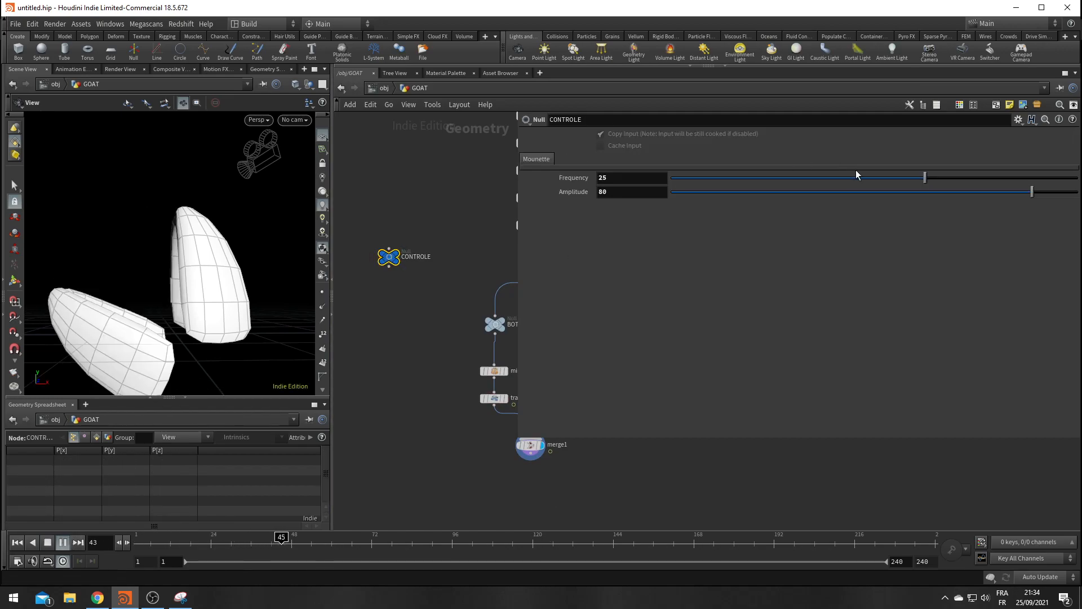
Adjust CONTROLE during playback to Frequency 31.57 and Amplitude 36.2, and stop the animation
drag(909, 178, 821, 179)
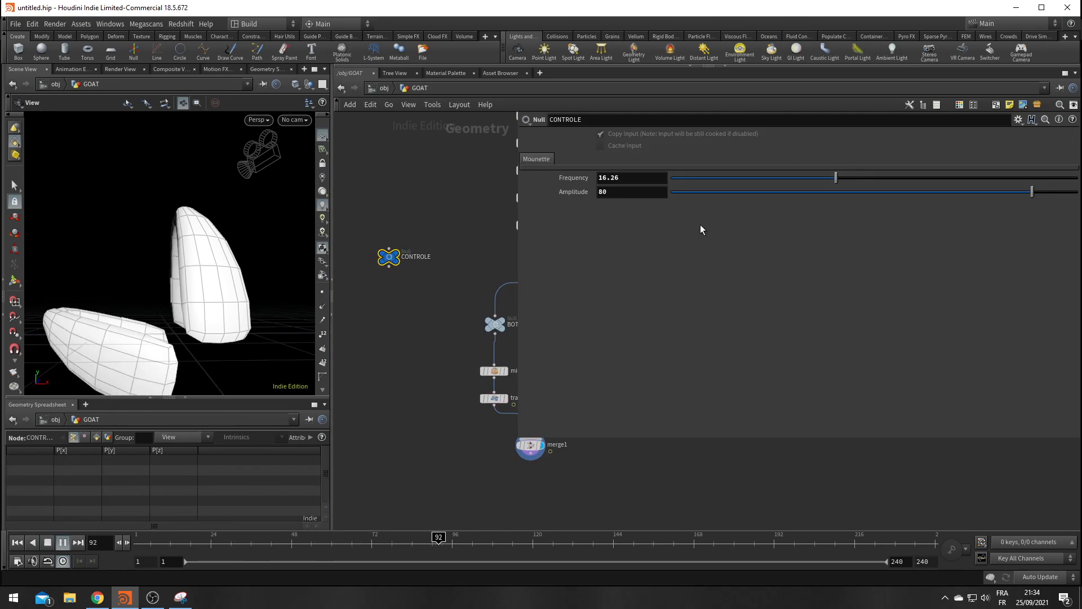
click(898, 177)
drag(936, 196, 834, 195)
click(937, 178)
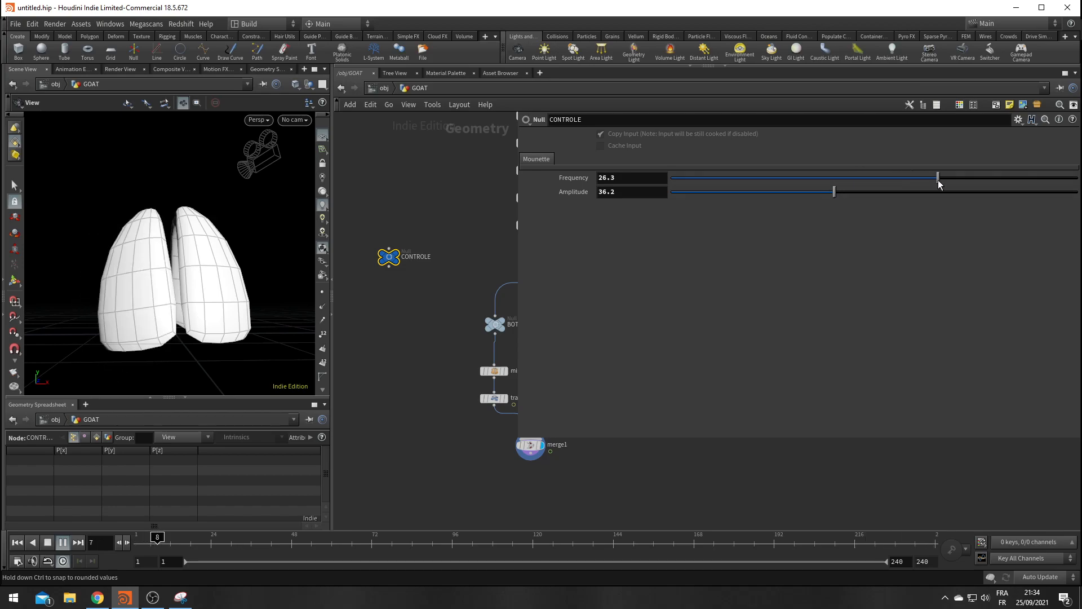
click(991, 178)
click(62, 541)
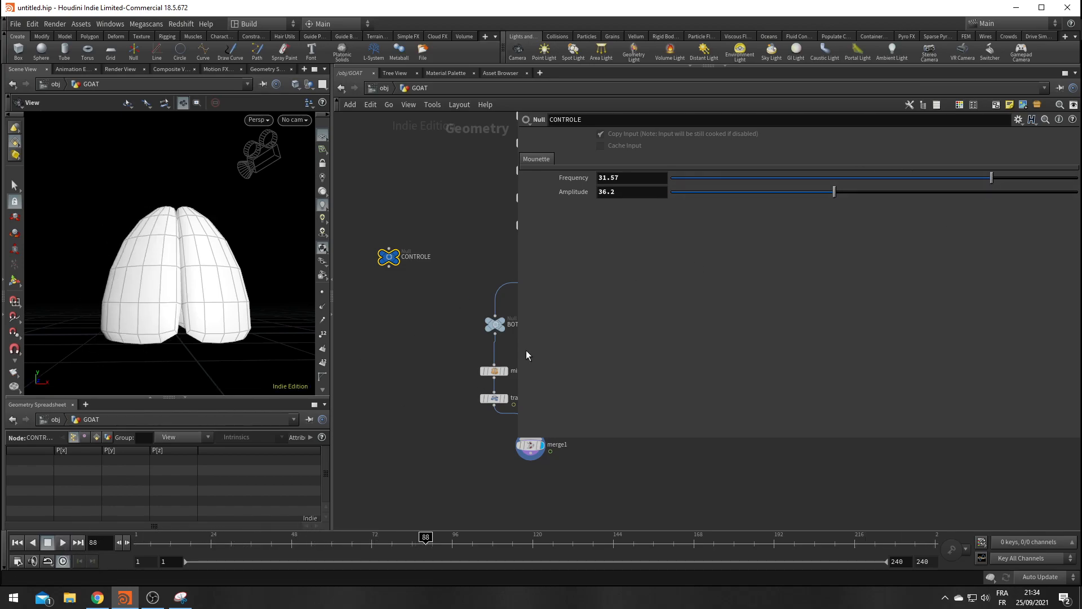
Move the CONTROLE node down beneath the jaw network, near merge1
key(h)
drag(443, 279, 519, 494)
drag(475, 444, 447, 331)
scroll(448, 391, up, 4)
click(455, 390)
Add a Null node wired to the output of merge1
click(507, 344)
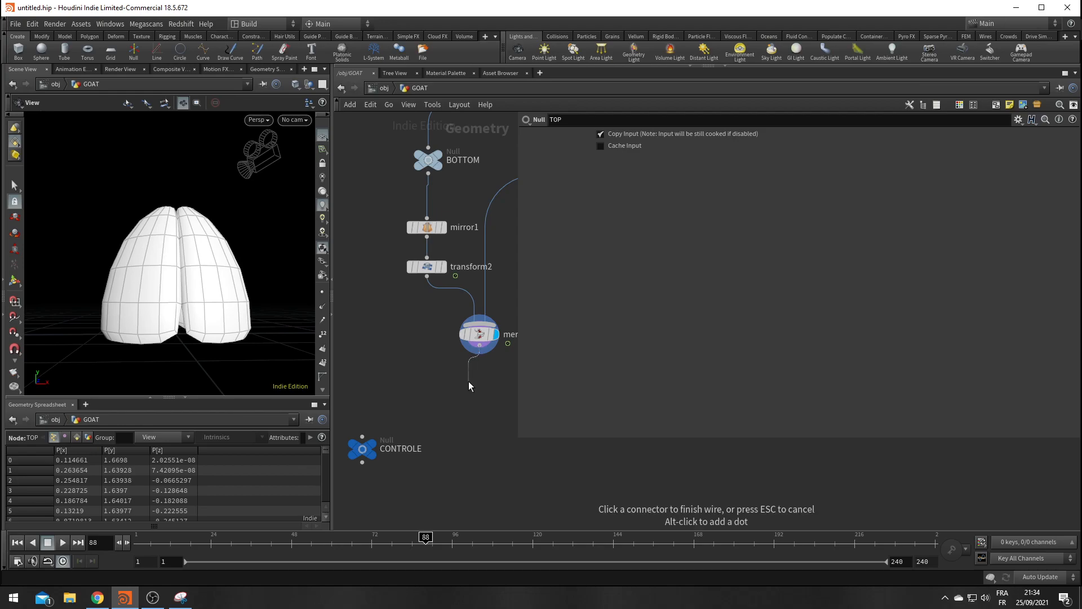
key(Tab)
text(moun)
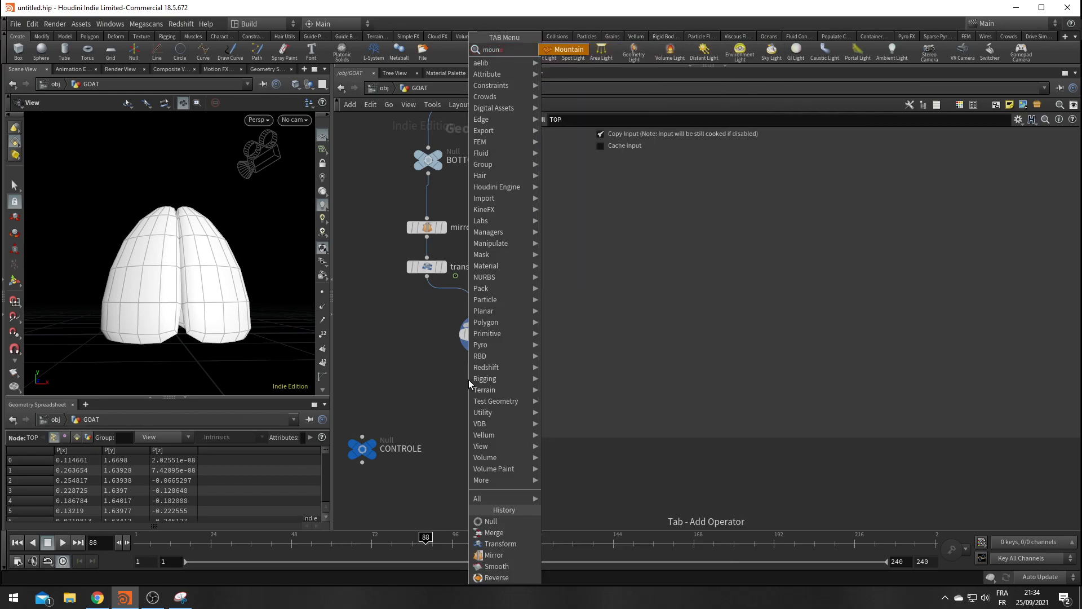
key(BackSpace)
key(BackSpace)
key(BackSpace)
key(BackSpace)
text(nu)
key(Return)
click(468, 379)
Rename the new null below merge1 as OUT_BASE_JAW
double_click(490, 380)
text(OUT_BA)
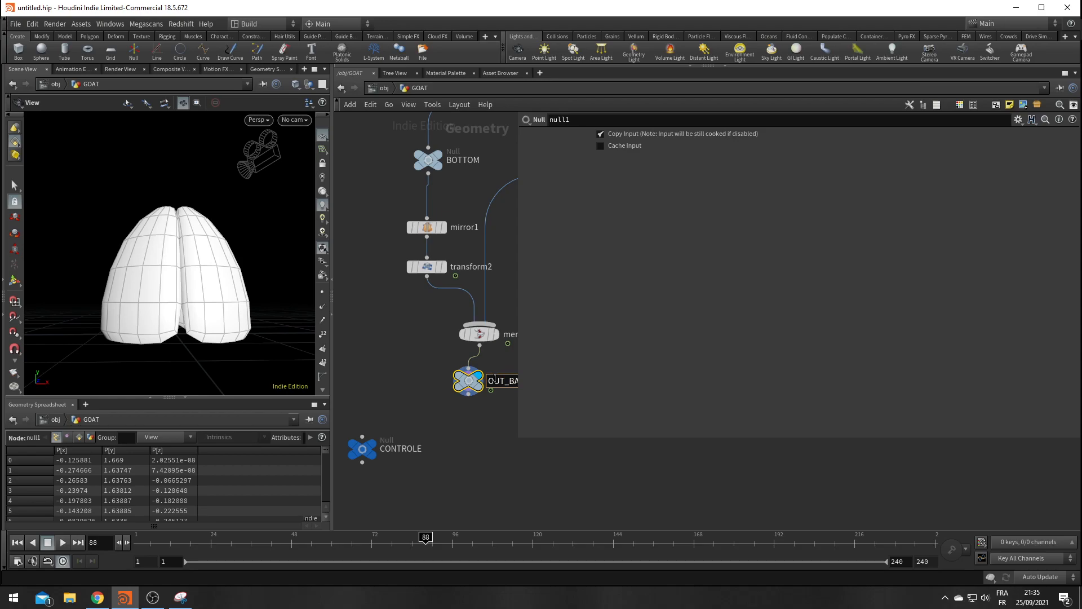
text(SE_JAW)
key(Return)
key(h)
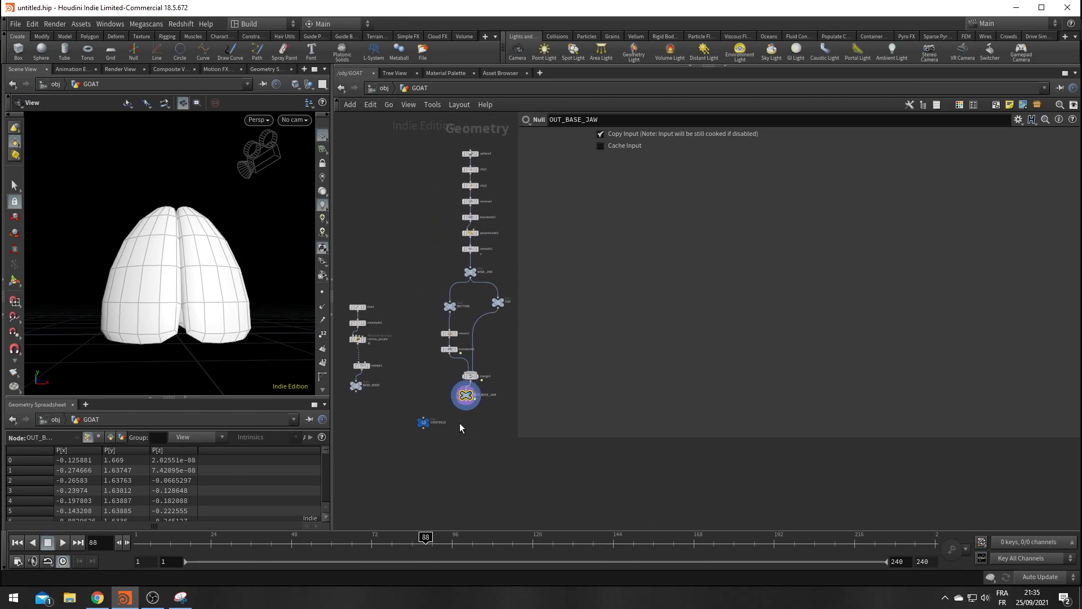
Lay out the body chain from line1 to BASE_BODY in a tidy column and move CONTROLE below it
scroll(418, 405, up, 3)
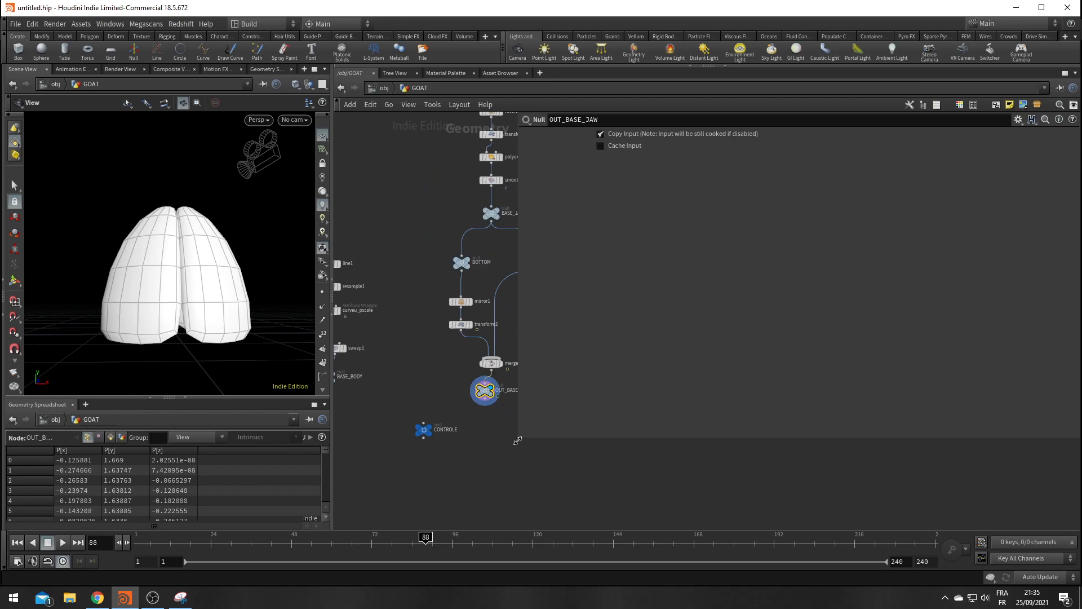
drag(523, 441, 648, 375)
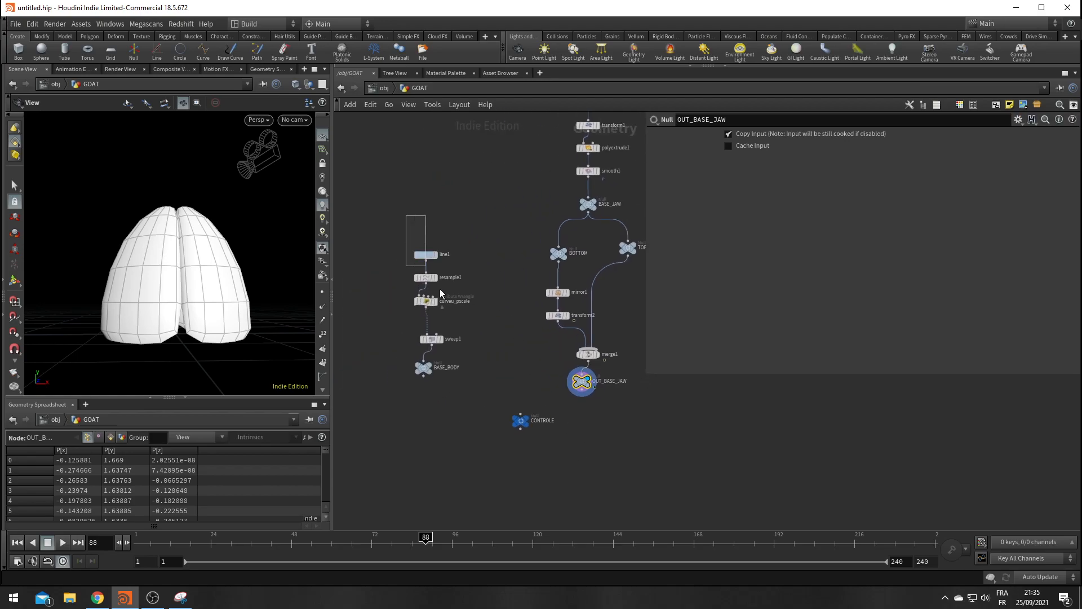
drag(408, 216, 469, 393)
key(l)
drag(520, 421, 443, 483)
Display BASE_BODY and OUT_BASE_JAW alternately to compare the size of the body and the jaws
click(432, 368)
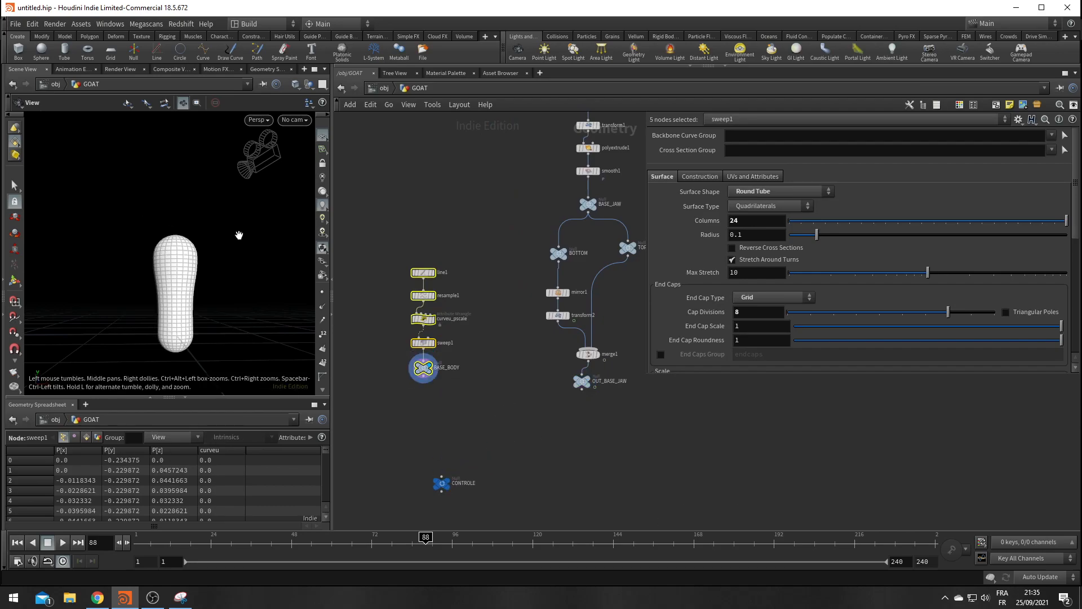
scroll(586, 440, up, 4)
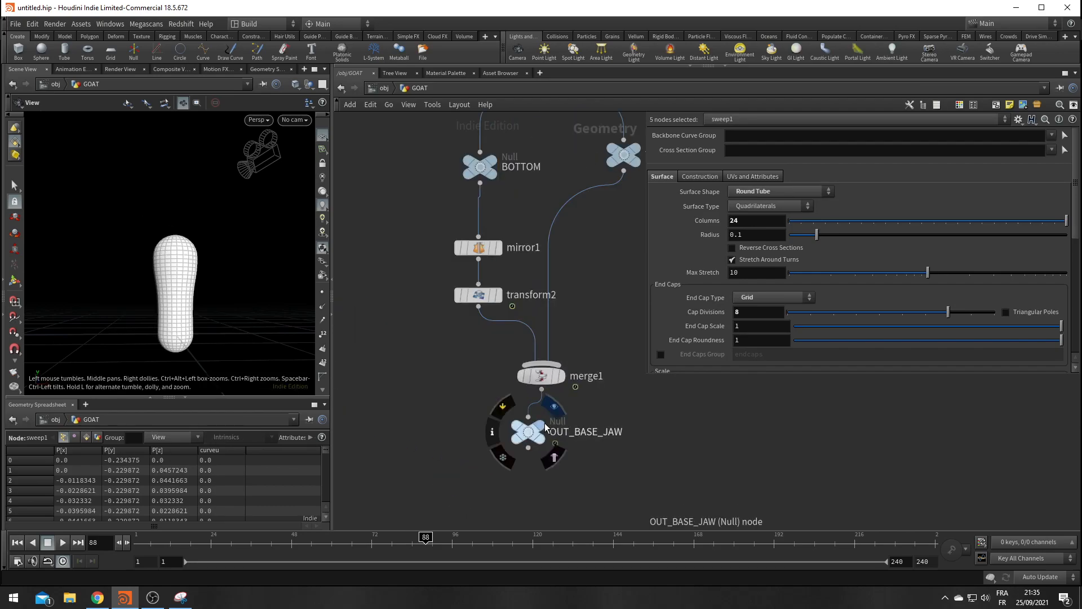
click(545, 429)
middle_drag(553, 430, 734, 408)
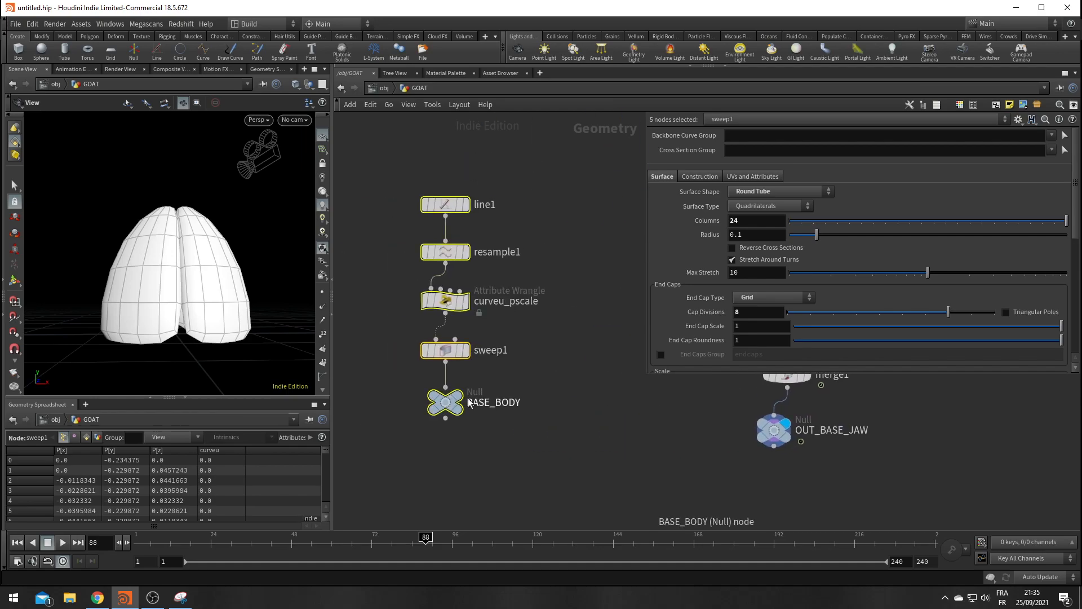
click(462, 398)
Insert a Transform node between merge1 and OUT_BASE_JAW
middle_drag(745, 467, 555, 418)
key(Tab)
text(tr)
key(Down)
key(Down)
key(Return)
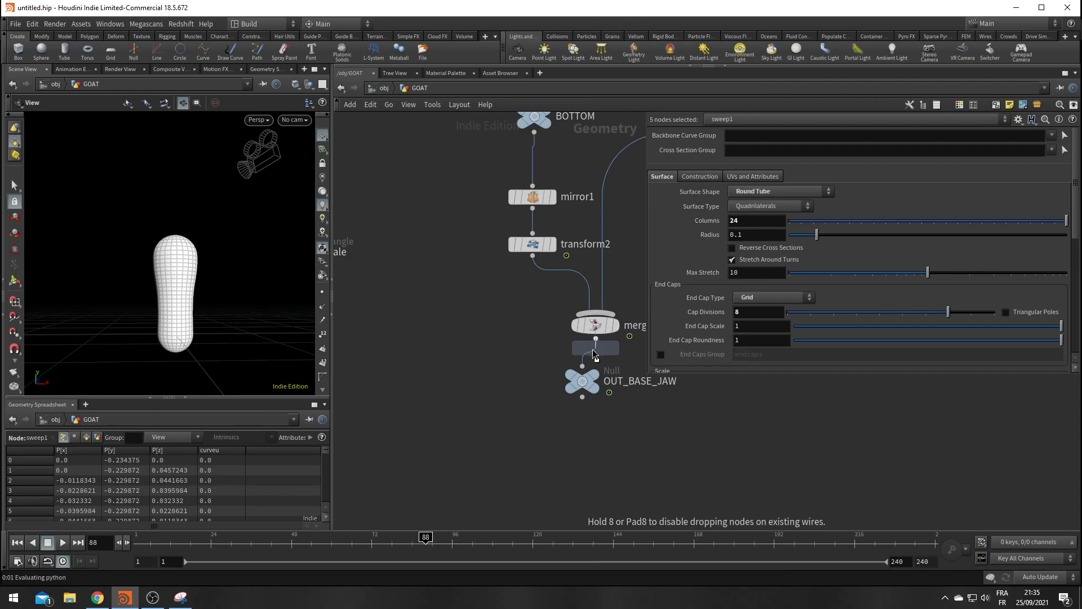
click(580, 372)
Set the new jaw transform's uniform scale to 0.1 while displaying OUT_BASE_JAW
drag(815, 234, 801, 234)
click(596, 423)
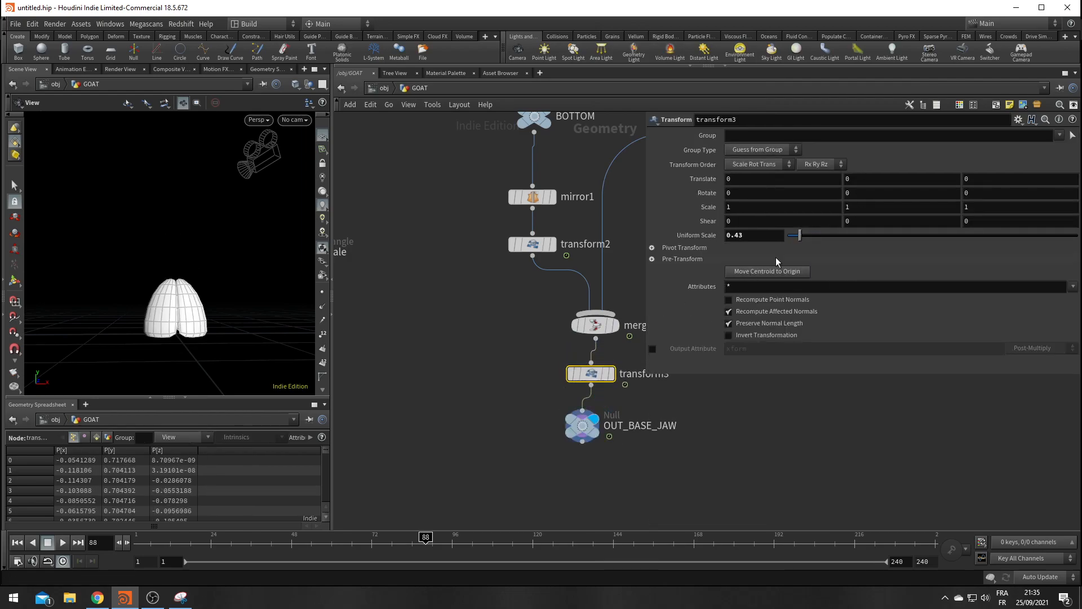
double_click(732, 236)
text(0.1)
key(Return)
Display BASE_BODY and inspect its node info for the bounding box extents
middle_drag(498, 382, 605, 479)
scroll(603, 477, down, 2)
middle_drag(521, 470, 500, 408)
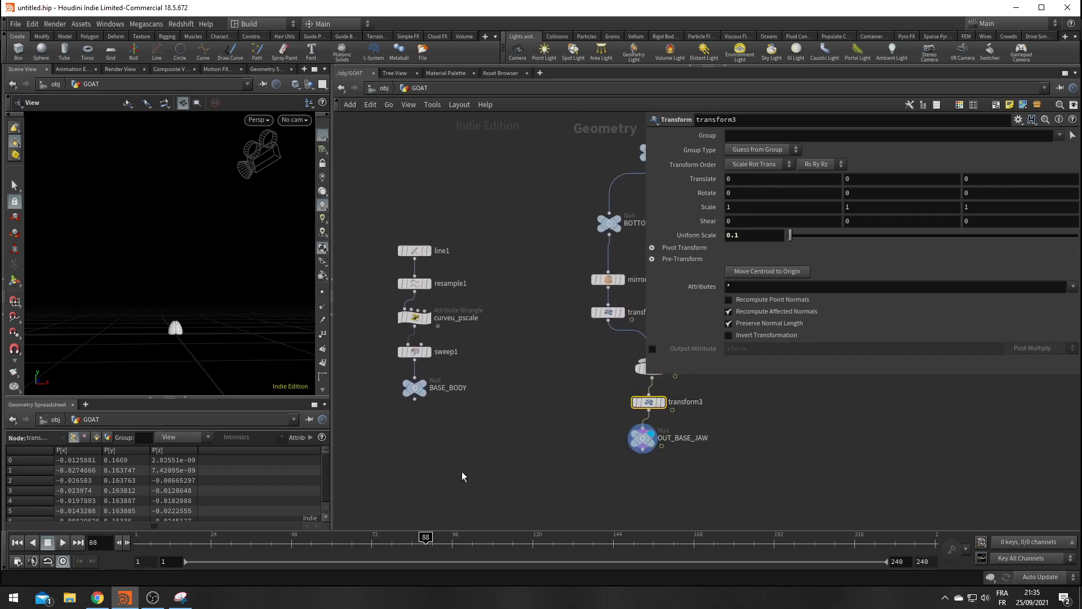
click(424, 387)
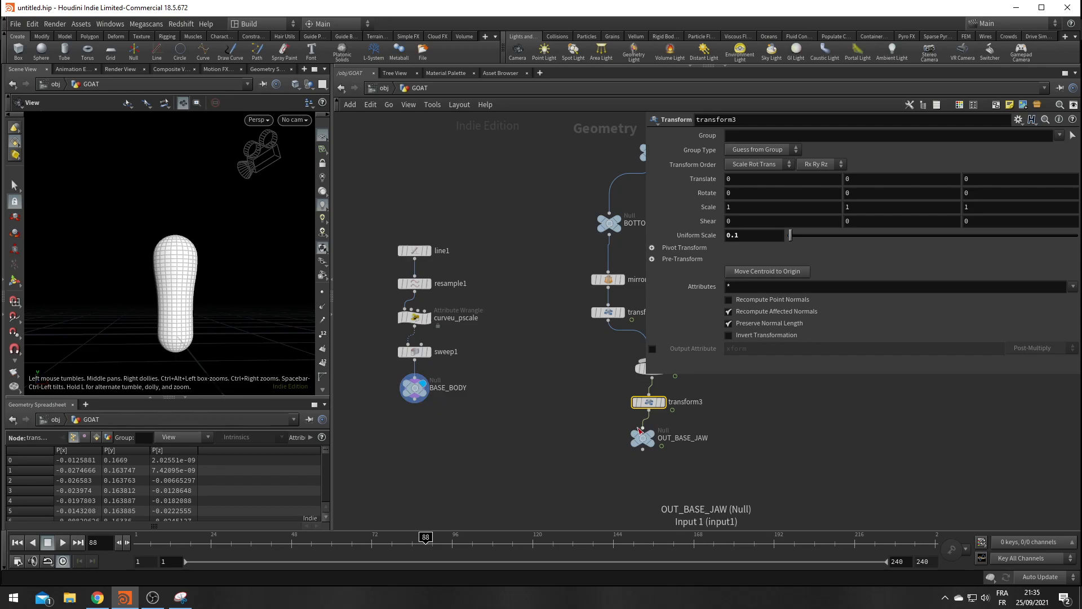
middle_click(414, 390)
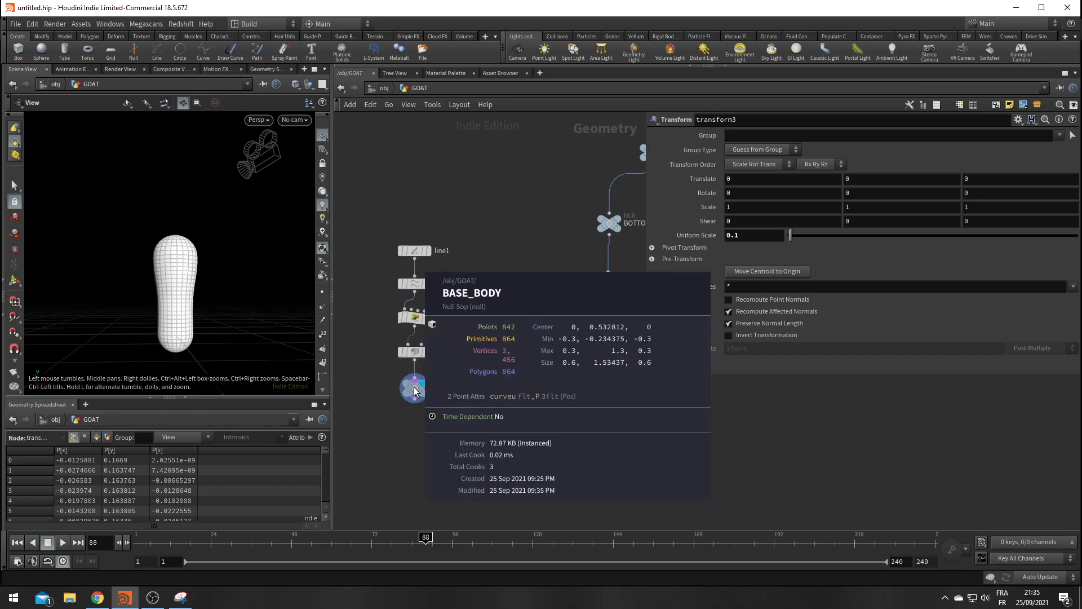
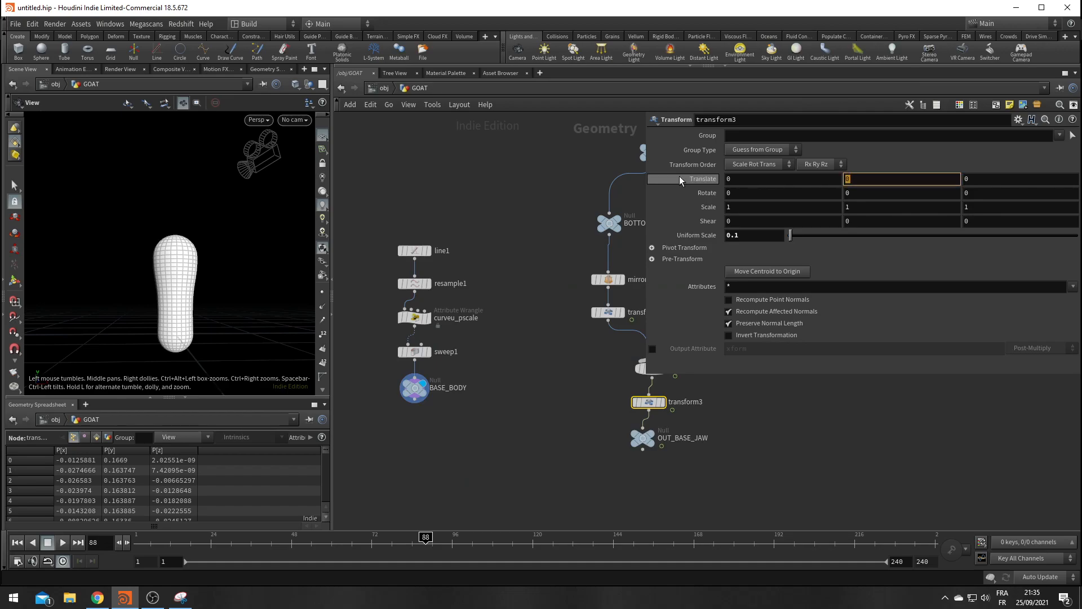
Set the jaw transform's Y translation to the expression bbox("../BASE_BODY/", D_YMAX) and display OUT_BASE_JAW
text(bbox(")
text(./)
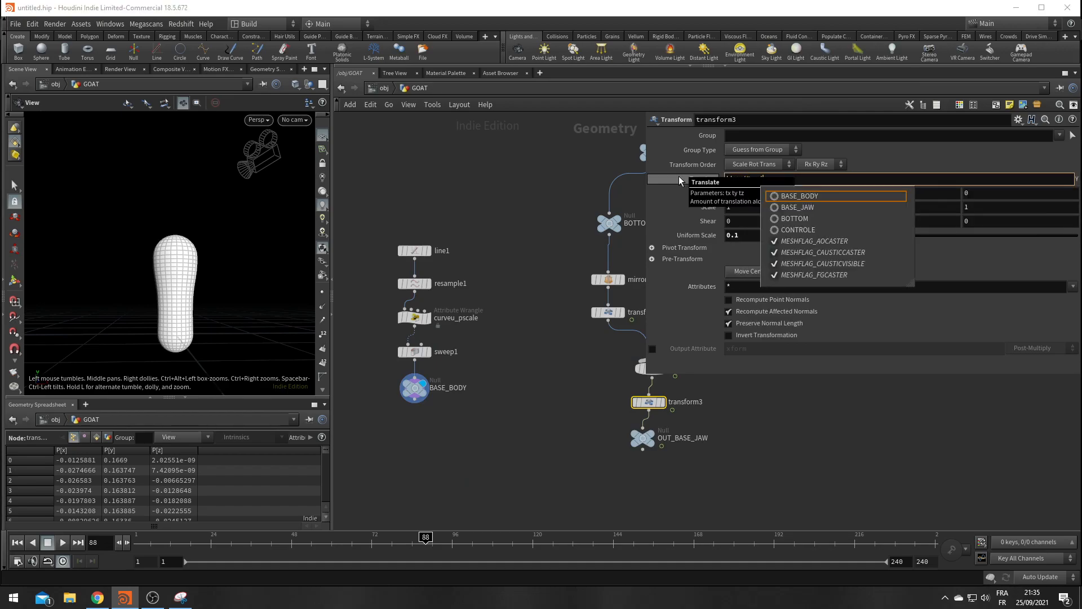
key(Down)
key(Return)
text(", D_YMAX))
key(Return)
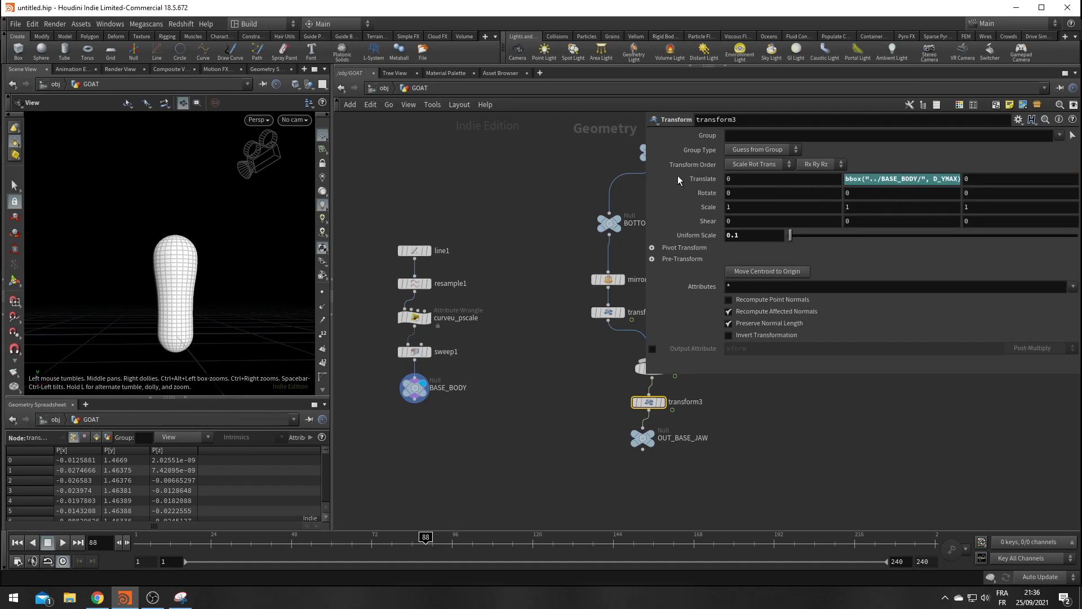
click(651, 431)
drag(180, 293, 181, 270)
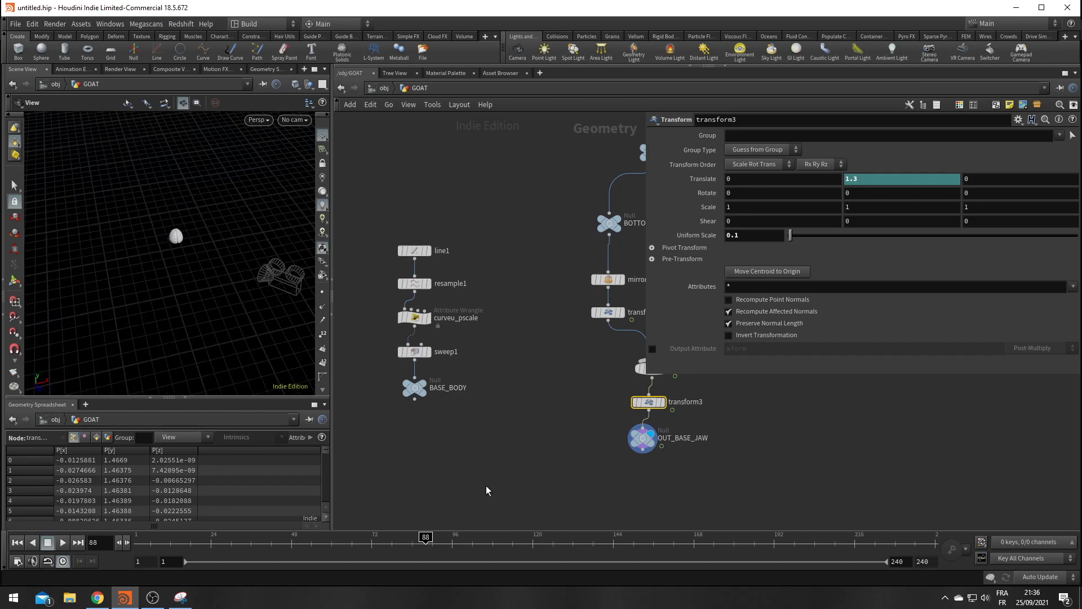
Add a Merge node combining BASE_BODY and OUT_BASE_JAW, and display it
middle_drag(525, 456, 466, 388)
key(Tab)
text(null)
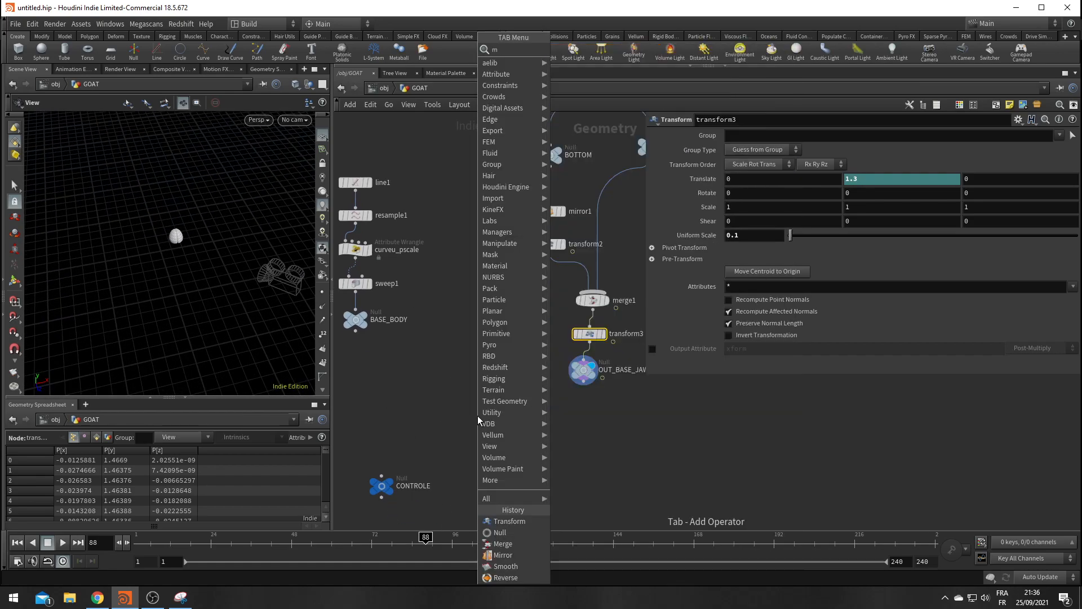
key(Return)
click(478, 415)
drag(355, 329, 478, 407)
drag(584, 384, 477, 406)
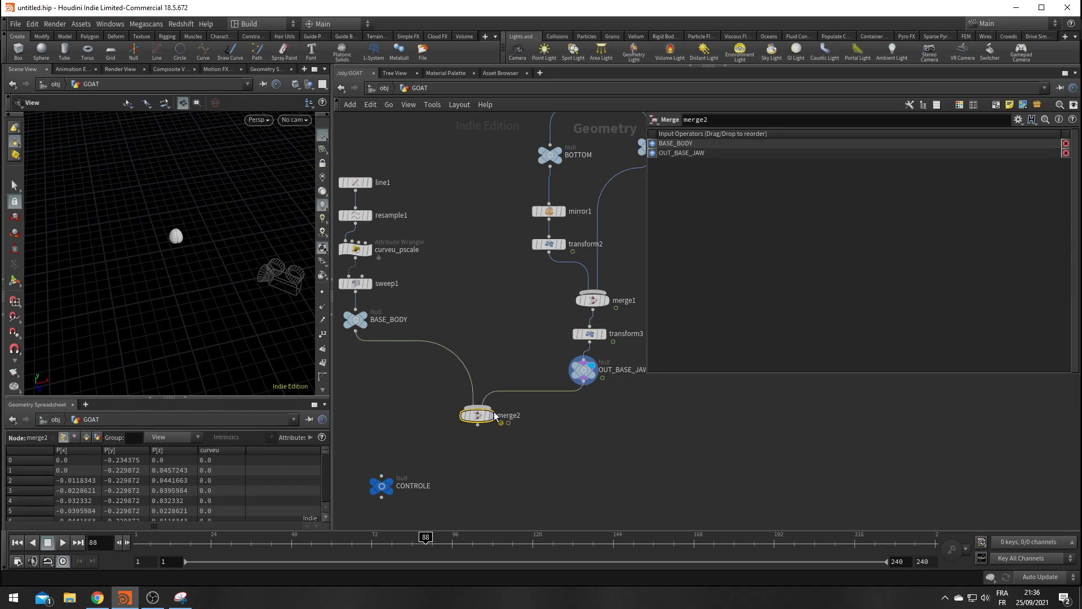
scroll(491, 412, down, 2)
click(494, 415)
scroll(192, 280, up, 2)
Look through cam1 and briefly play the animation to check the merged goat
click(298, 120)
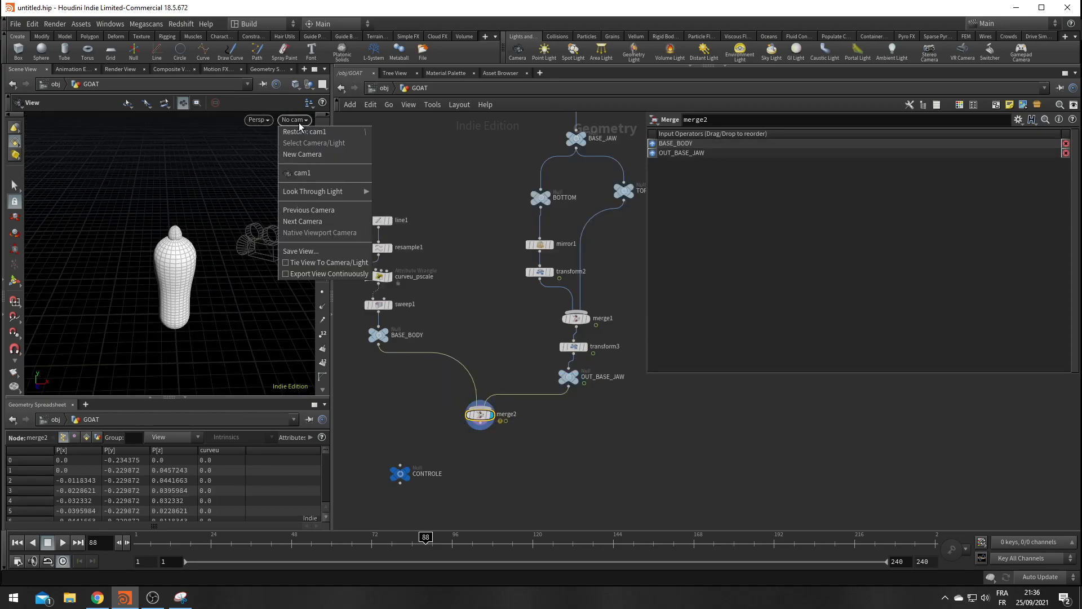
click(314, 169)
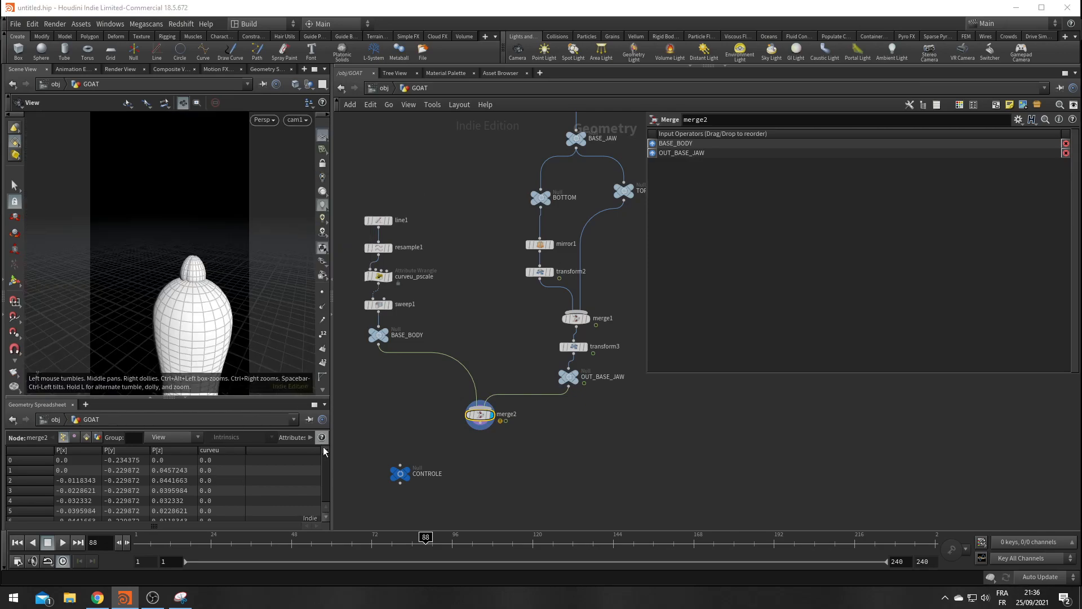
click(62, 543)
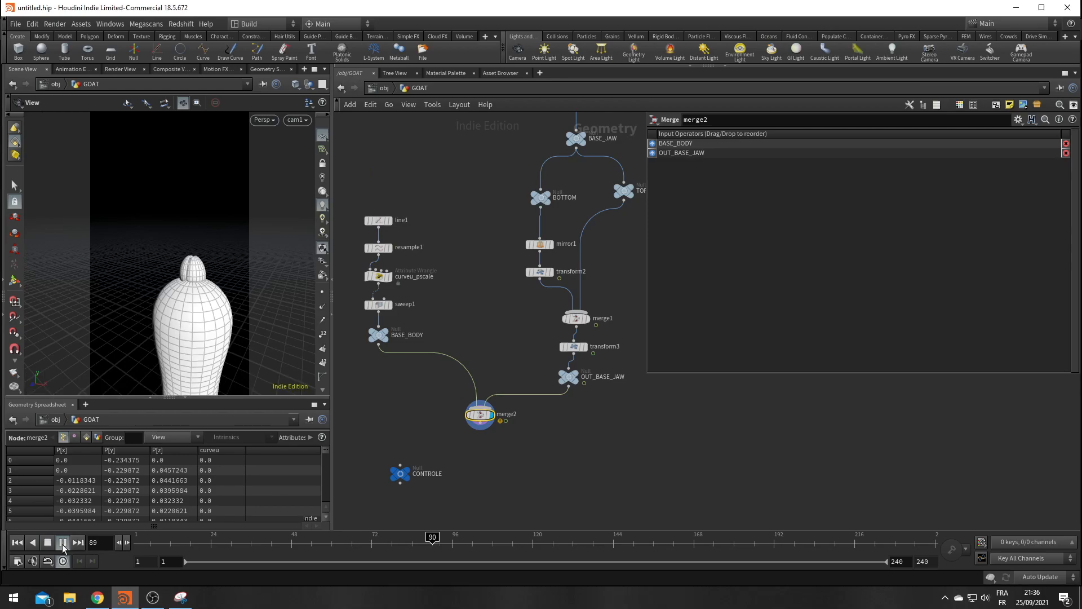
click(63, 543)
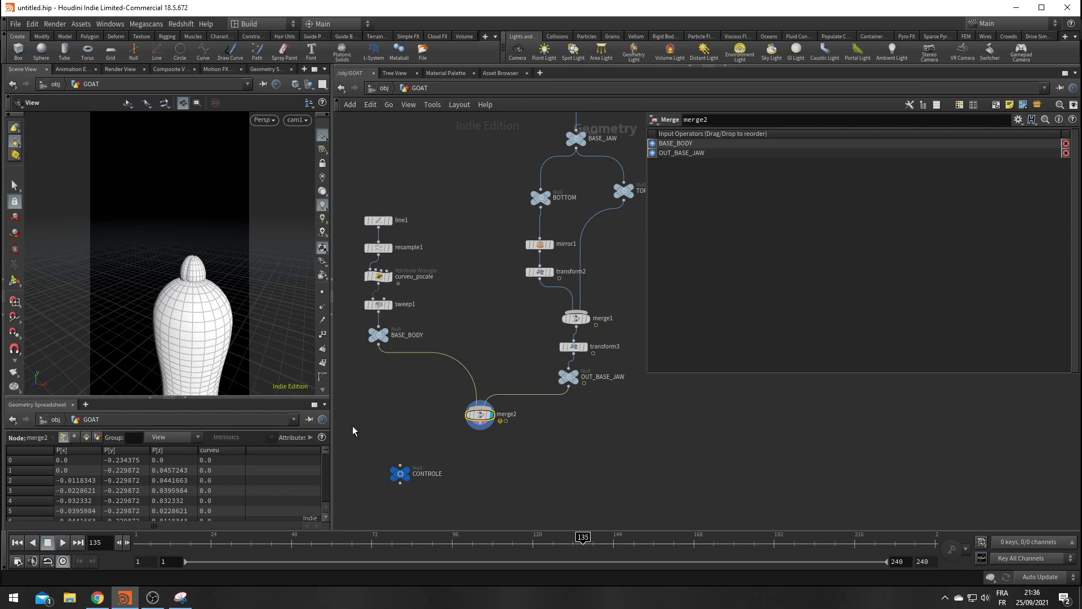
Set transform3's Y rotation to 45 and play the animation to check the jaws
click(573, 346)
middle_drag(874, 189, 925, 166)
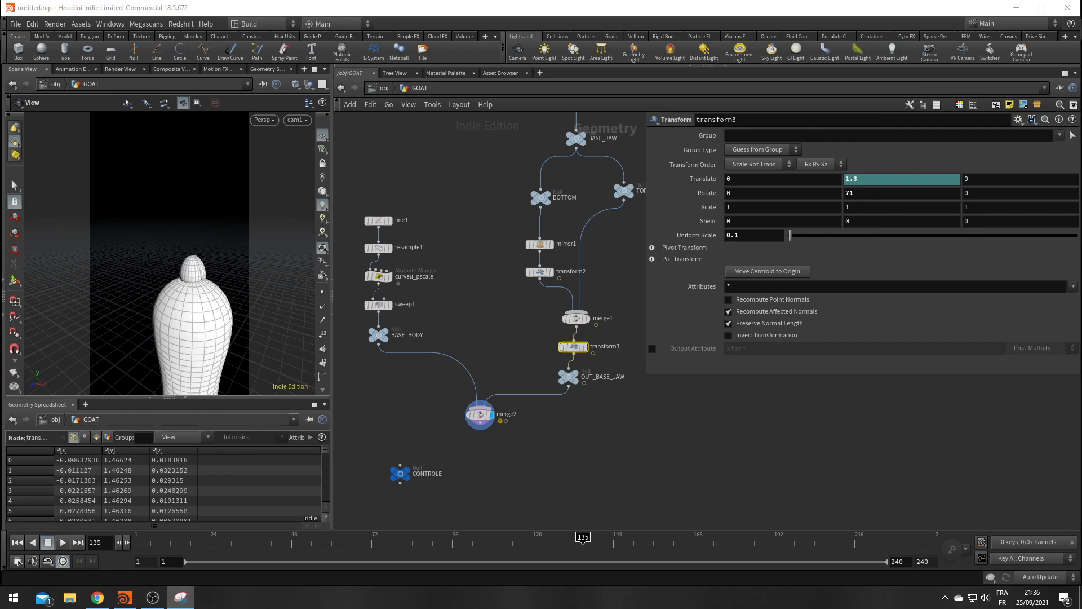
click(180, 598)
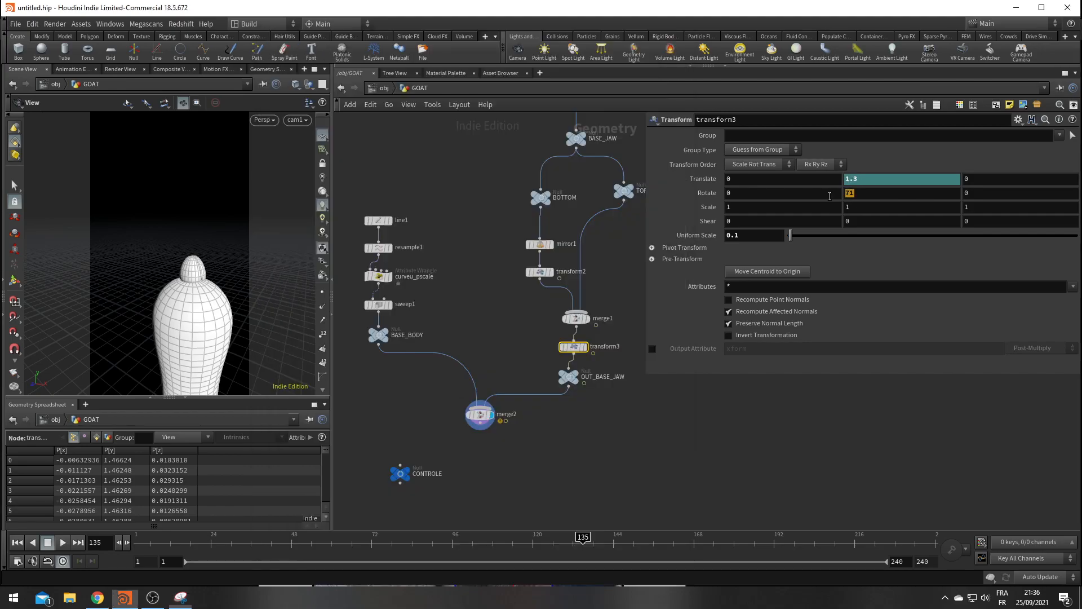
click(786, 186)
text(45)
key(Return)
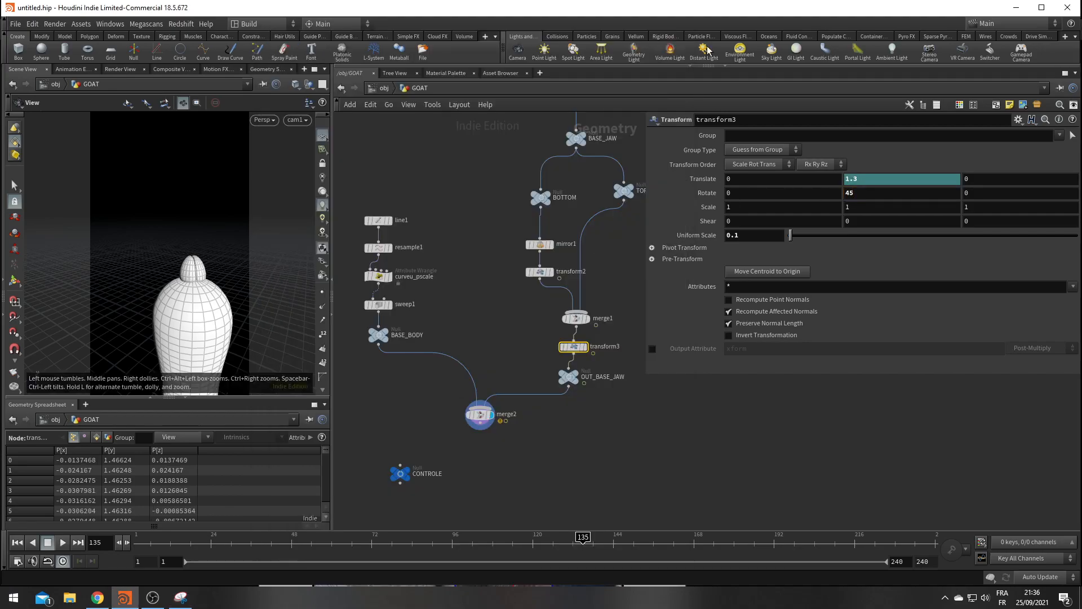
click(62, 543)
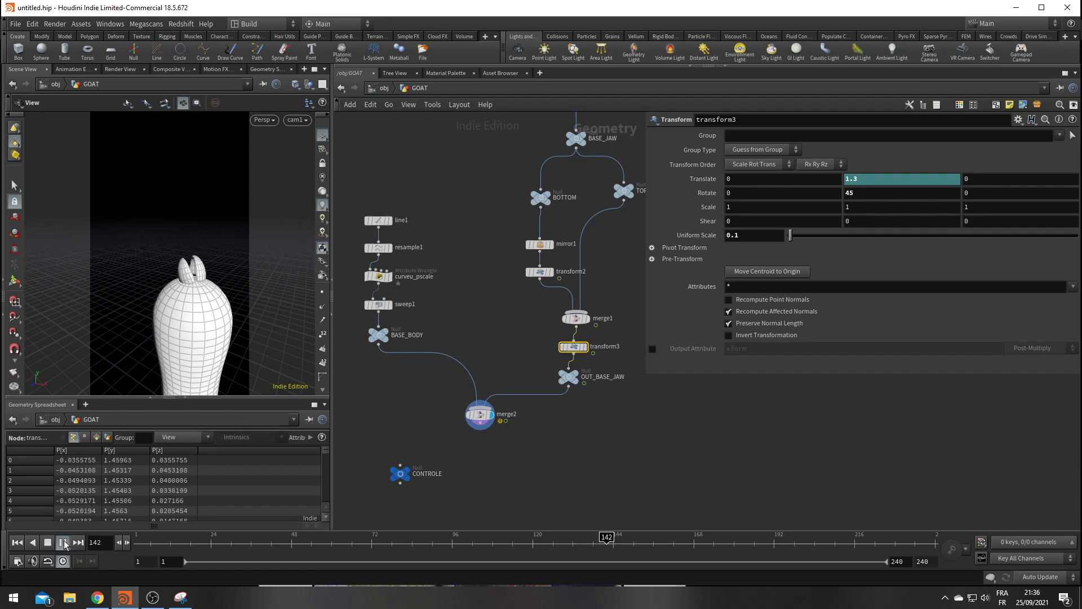
click(64, 544)
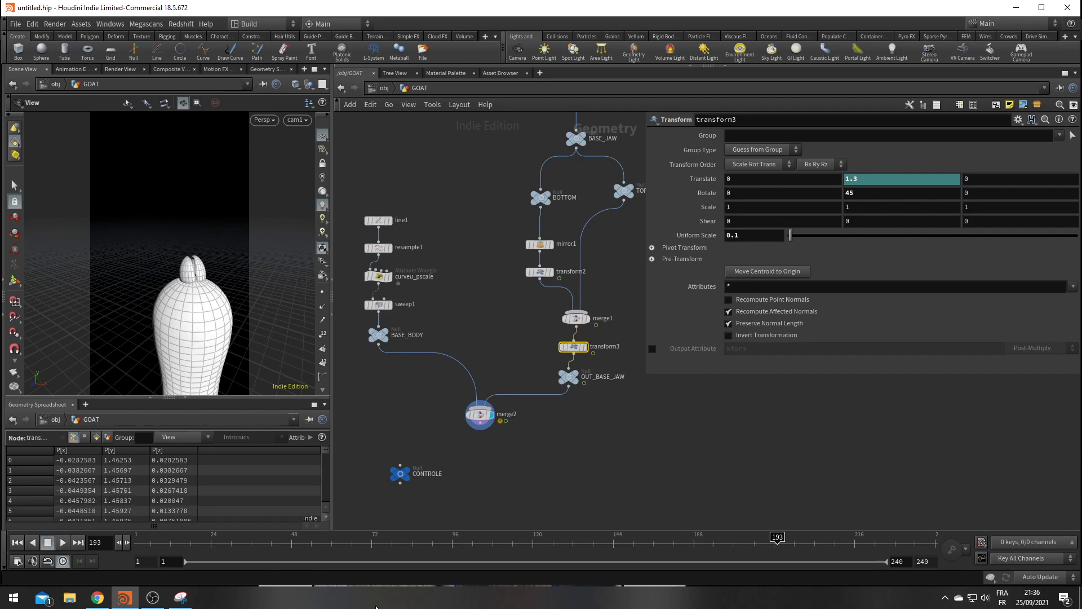
Increase transform3's uniform scale to 0.15
mouse_move(574, 372)
middle_drag(757, 240, 787, 257)
middle_drag(594, 446, 602, 445)
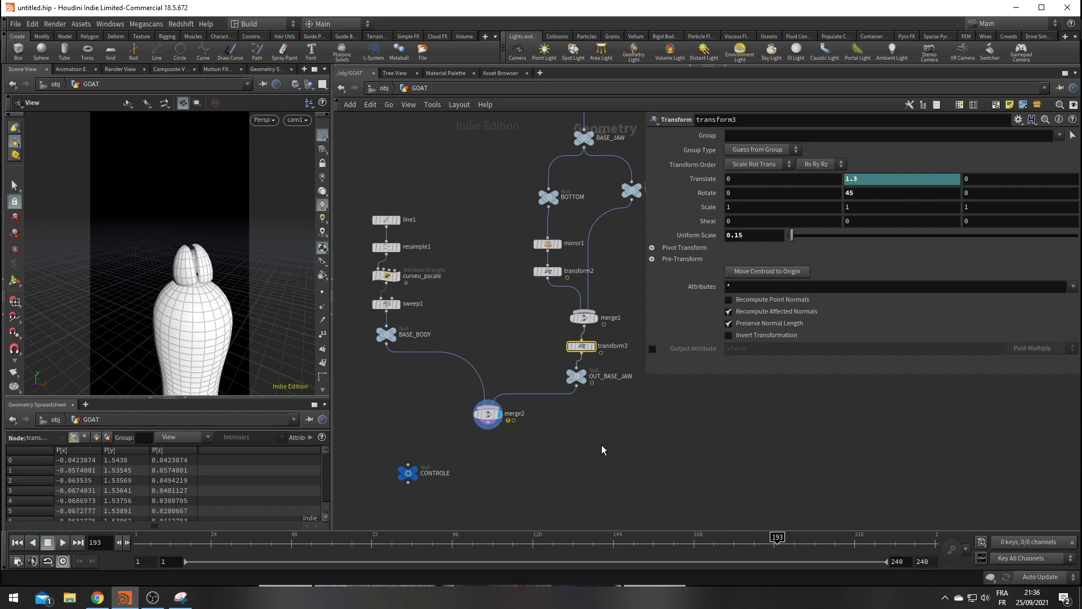
Rename the transform3 node between merge1 and OUT_BASE_JAW as Place_on_top
double_click(620, 346)
text(Place_on_top)
key(Return)
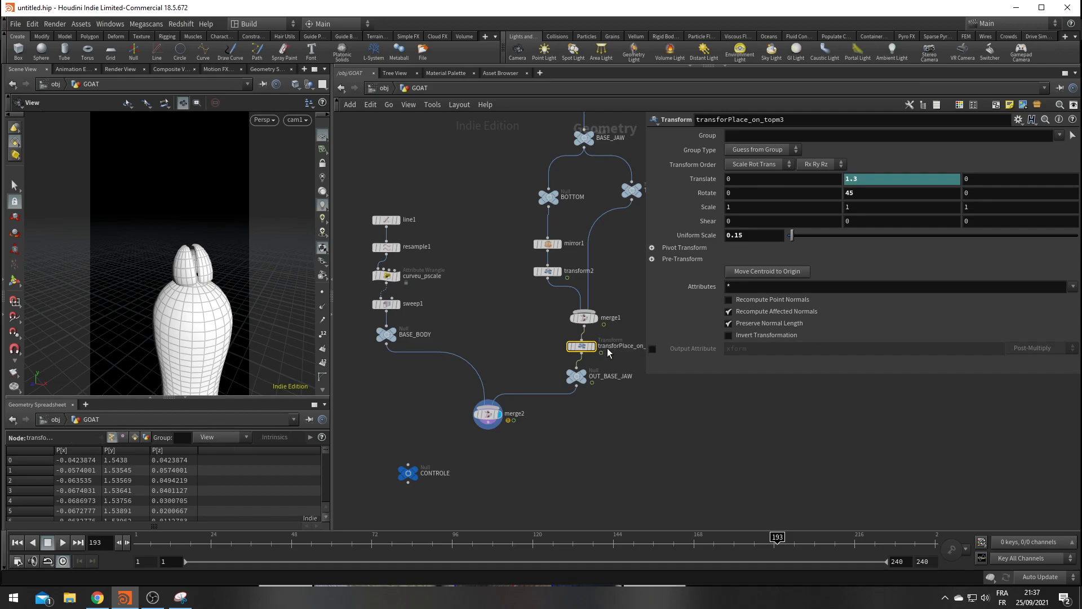
middle_drag(625, 429, 586, 401)
double_click(586, 318)
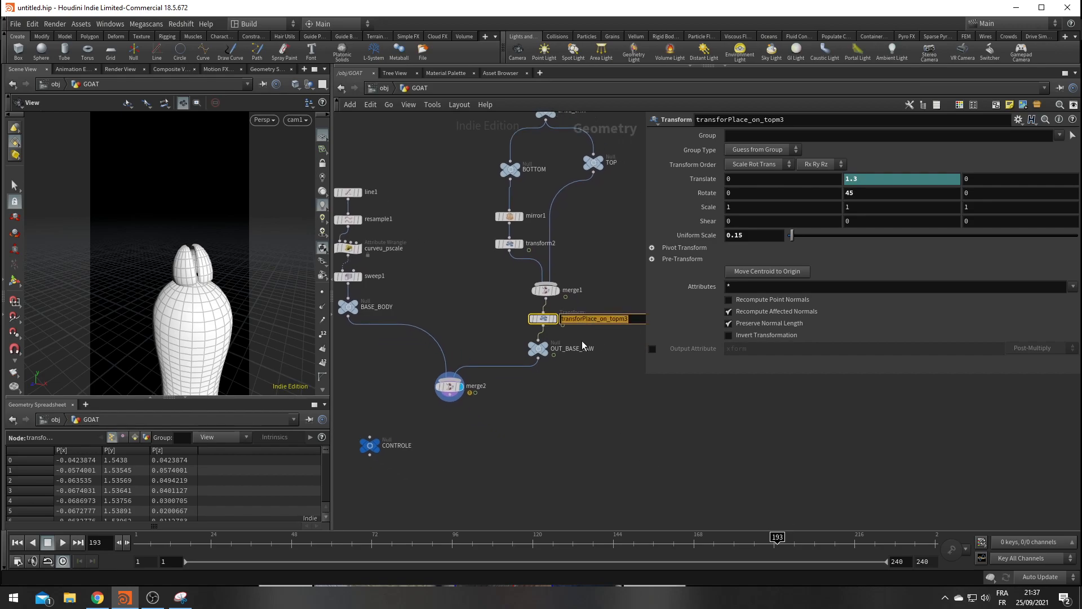
text(Place_on_top)
key(Return)
Insert a new Transform node on the wire between Place_on_top and OUT_BASE_JAW
scroll(551, 366, up, 3)
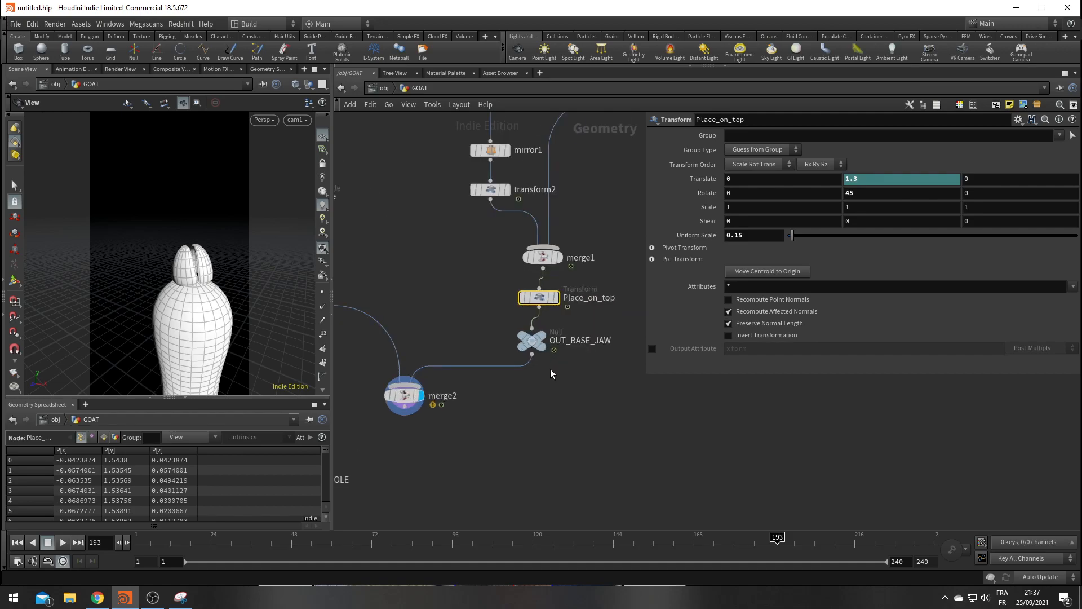
drag(527, 341, 526, 358)
key(Tab)
text(tra)
key(Down)
key(Down)
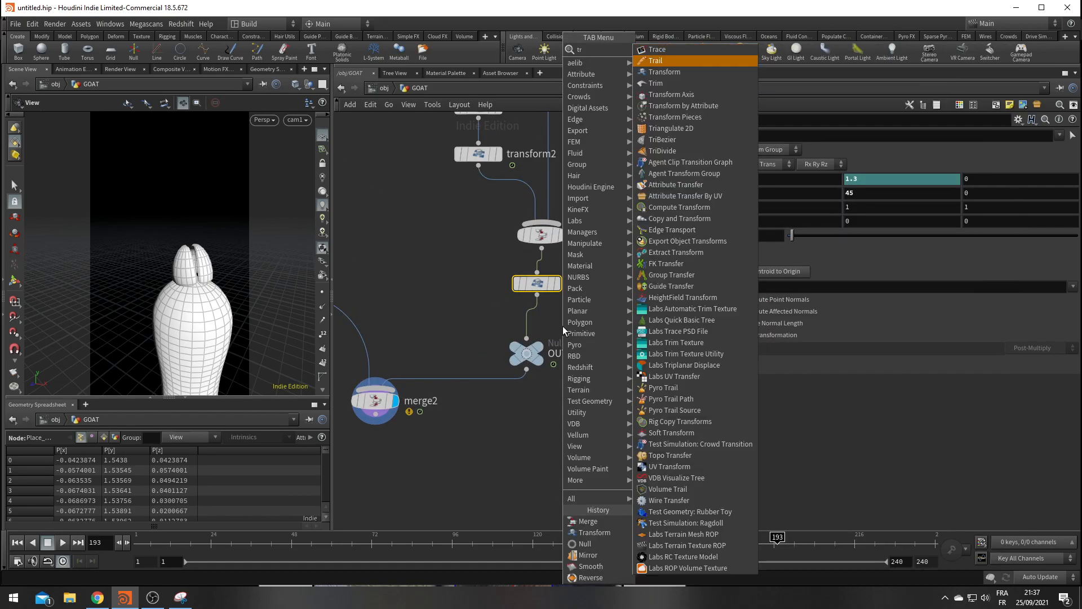
key(Return)
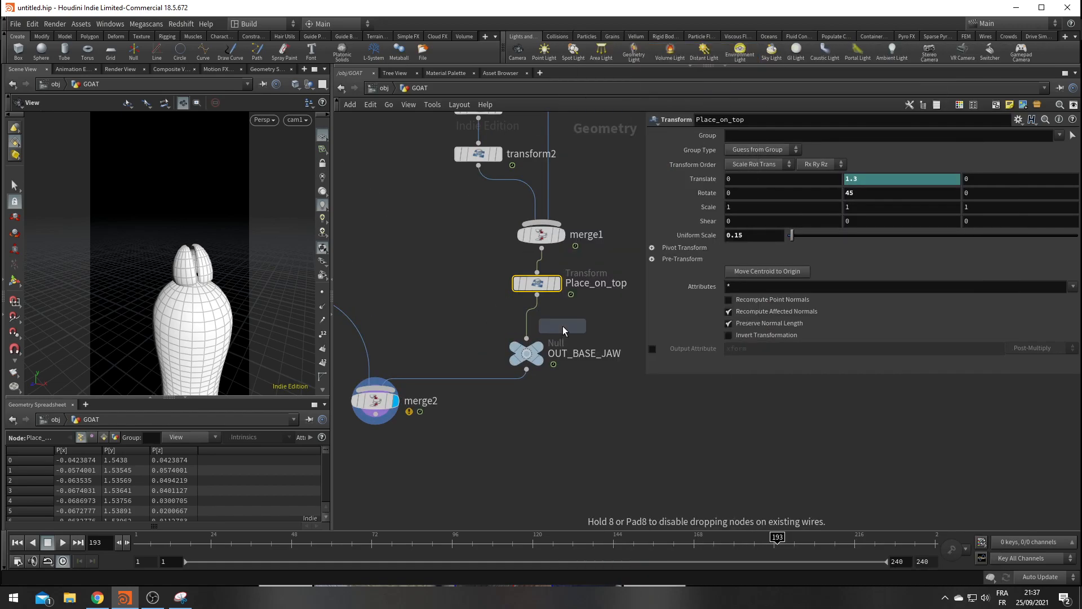
click(530, 316)
Try scaling the jaws in transform3 instead, with Place_on_top's uniform scale at 1 and transform3's at 0.15
click(539, 284)
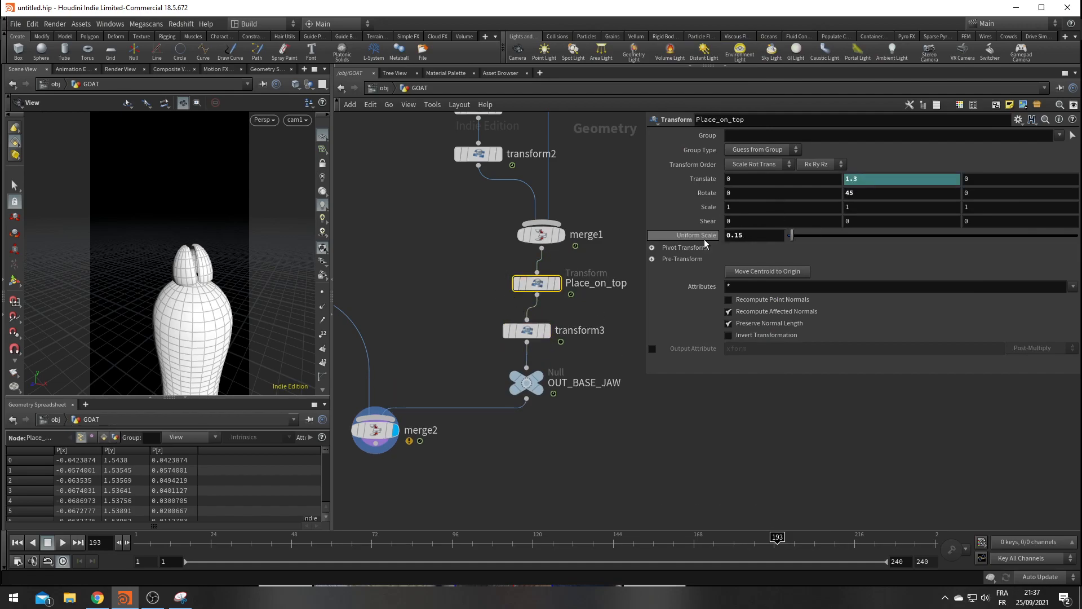
drag(757, 236, 614, 237)
text(1)
key(Return)
click(529, 331)
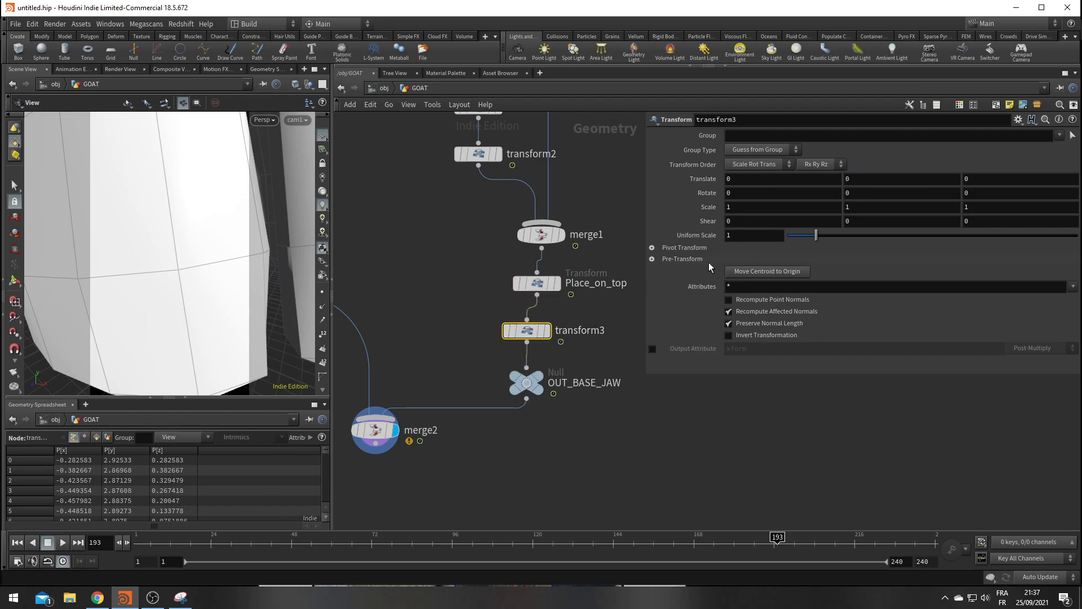
drag(745, 240, 626, 242)
text(.15)
key(Return)
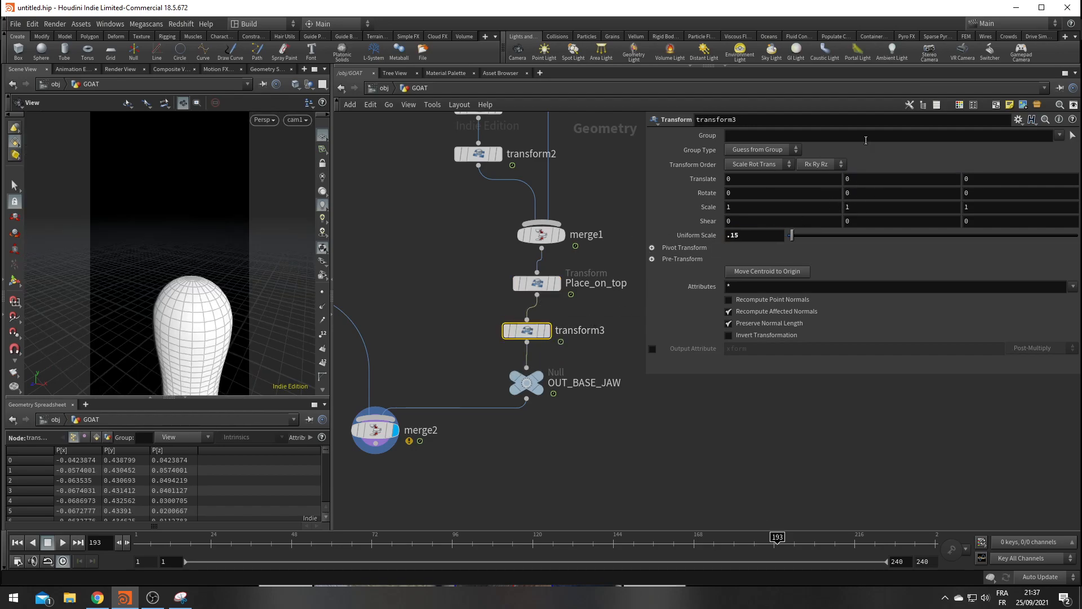
Restore Place_on_top's uniform scale to 0.15 and undo transform3's uniform scale change
click(536, 283)
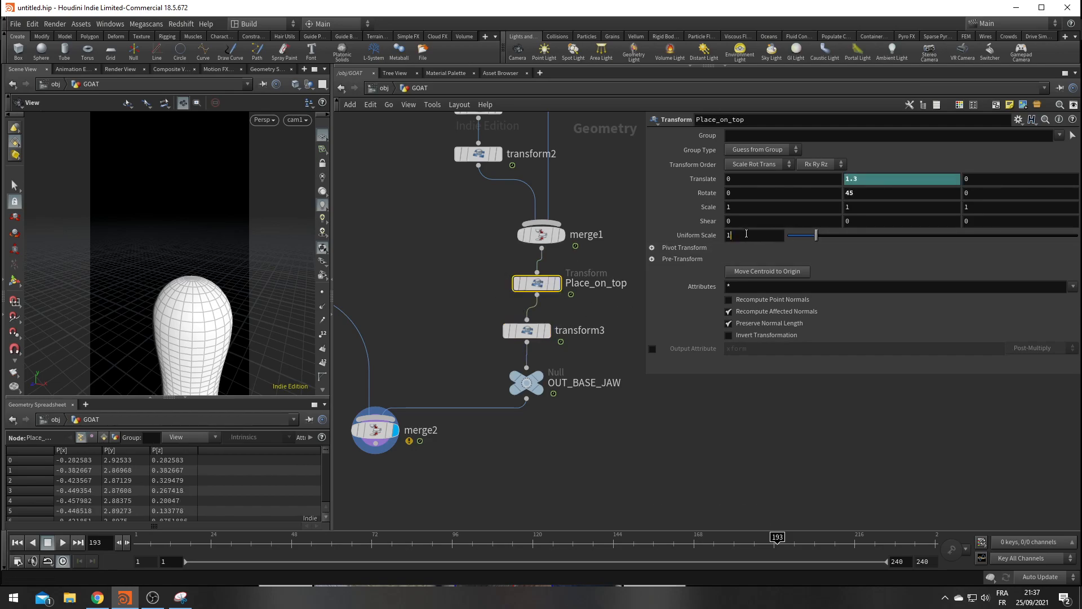
drag(748, 233, 565, 227)
text(.15)
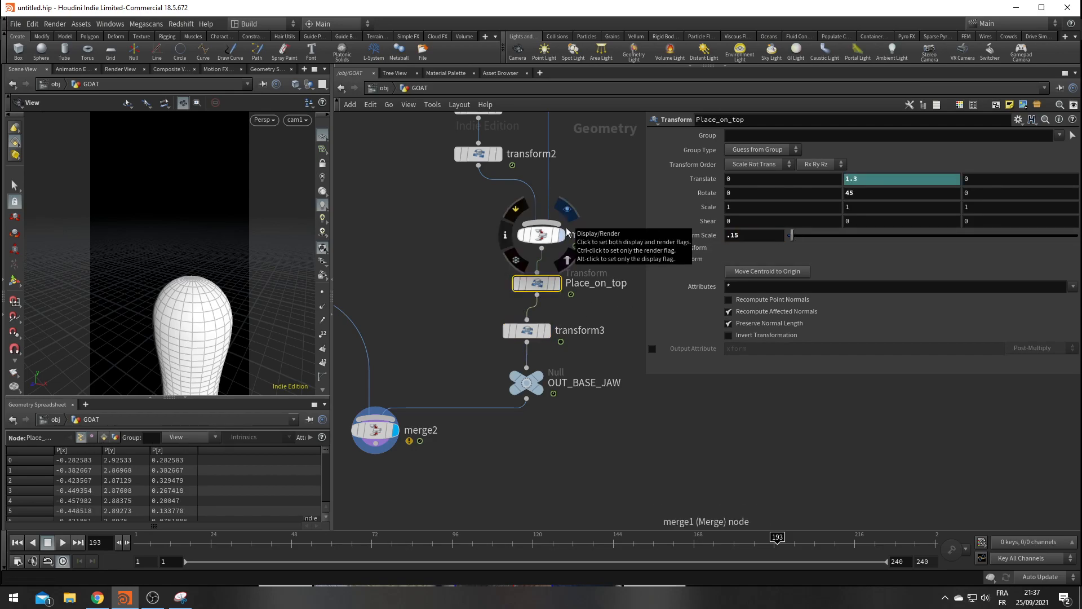
key(Return)
click(527, 331)
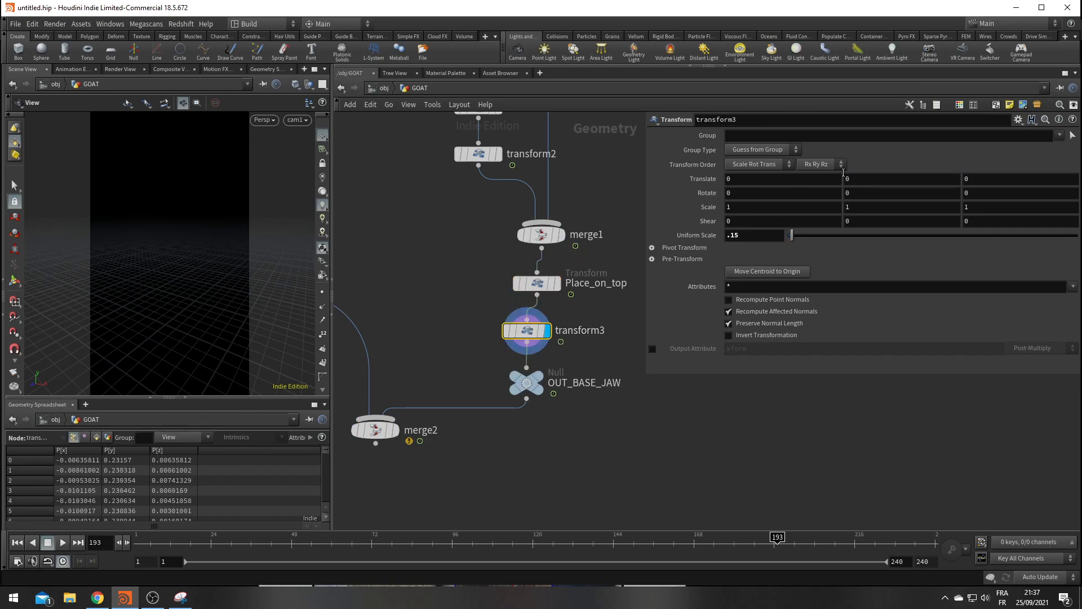
key(ctrl+z)
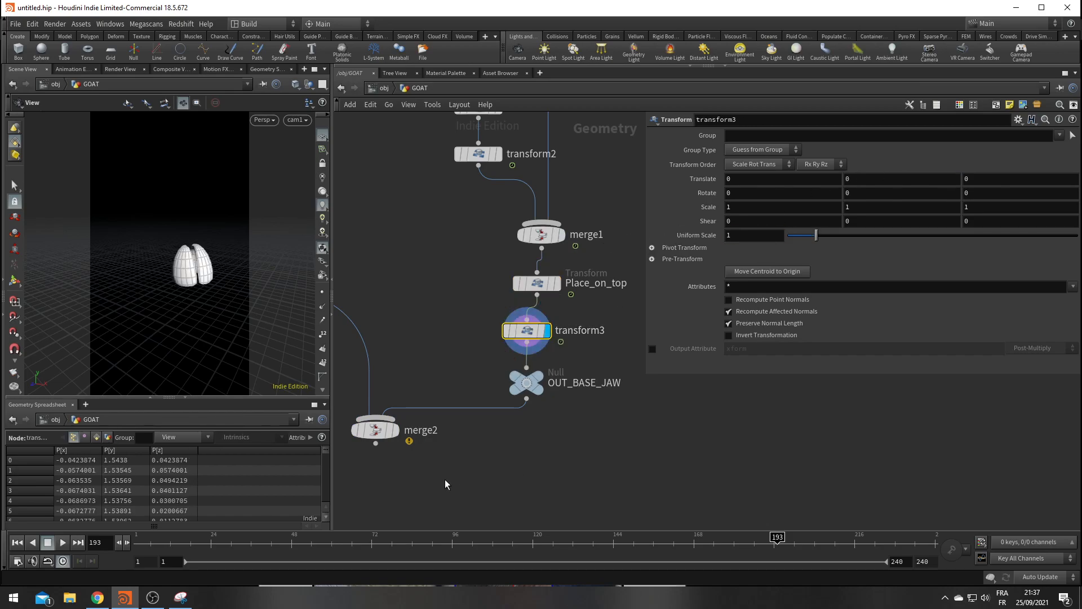
Display merge2, set transform3's Y translation to -0.1 and play the animation to check the jaws on the body
click(396, 430)
middle_drag(902, 181, 879, 182)
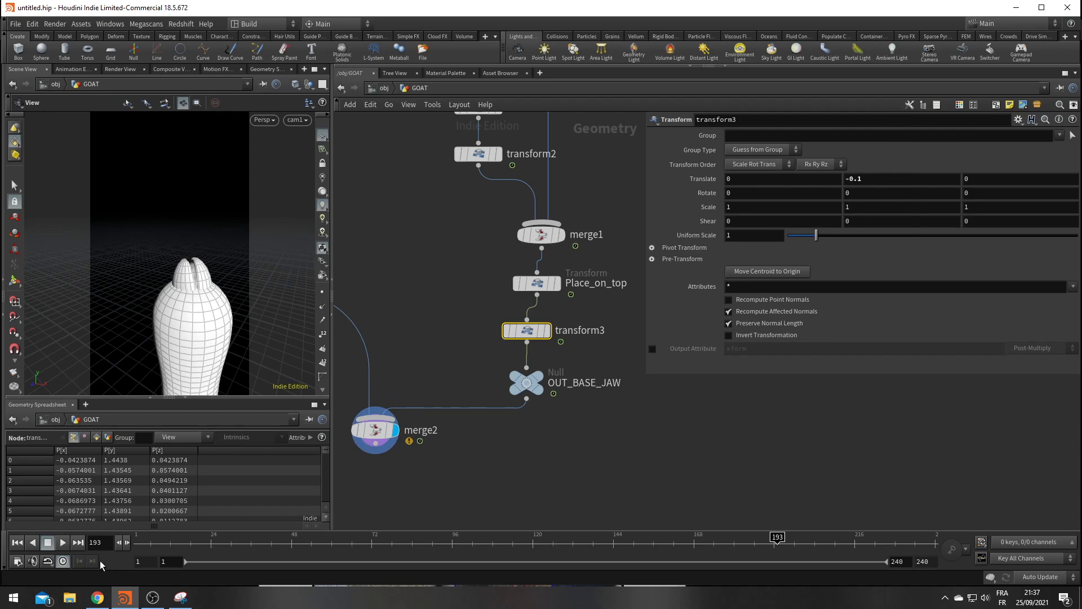
click(61, 542)
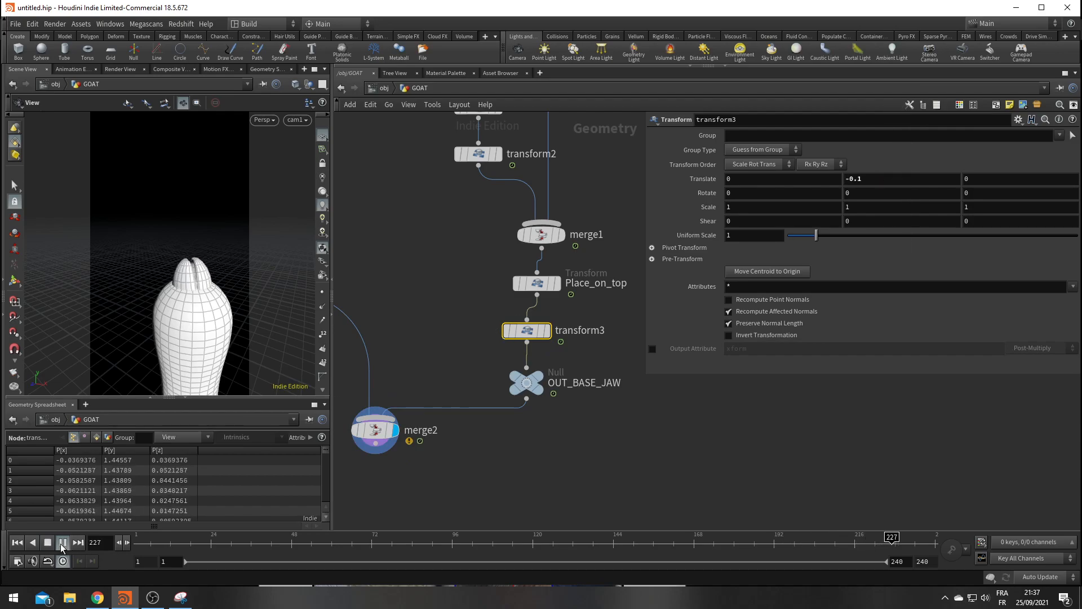
click(60, 543)
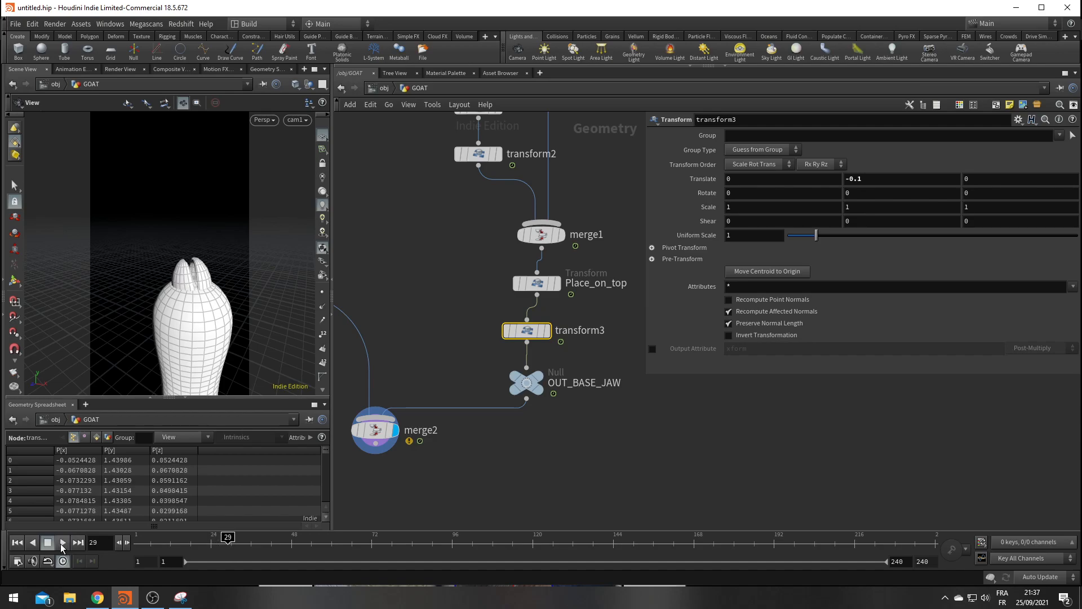
click(66, 543)
click(67, 544)
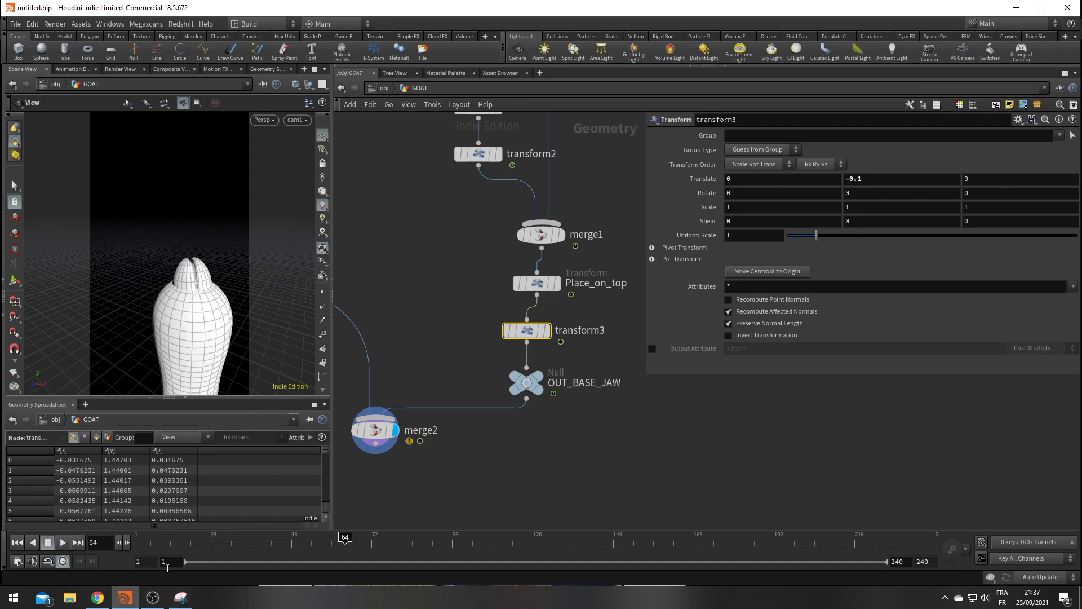
Compare the jaws with the annotated goat photo in the Snipping Tool and set Place_on_top's uniform scale to 0.21
click(181, 597)
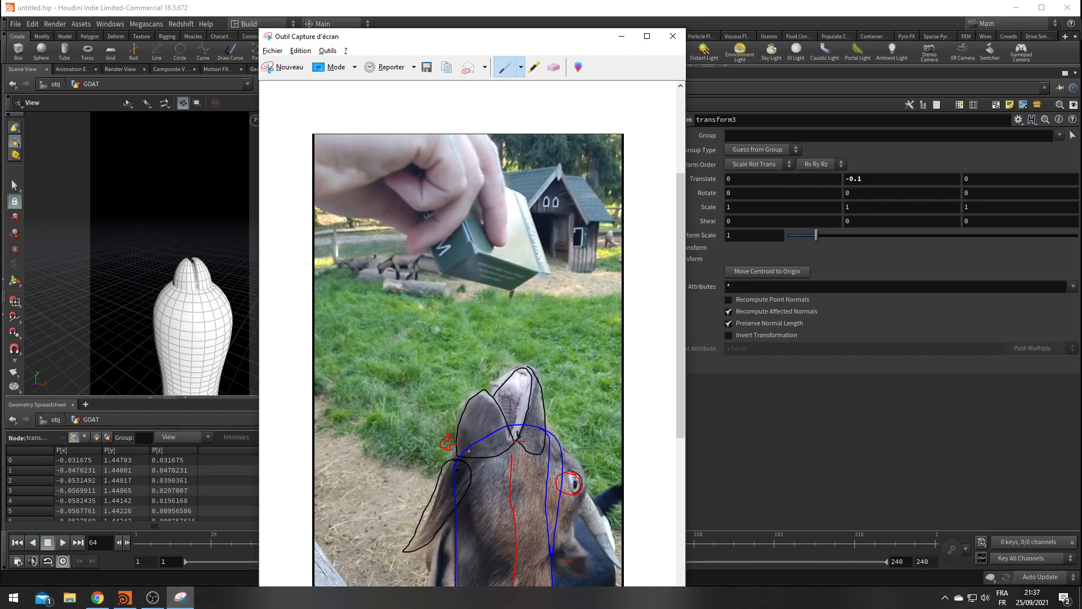
drag(500, 32, 508, 585)
middle_drag(611, 187, 584, 178)
click(493, 340)
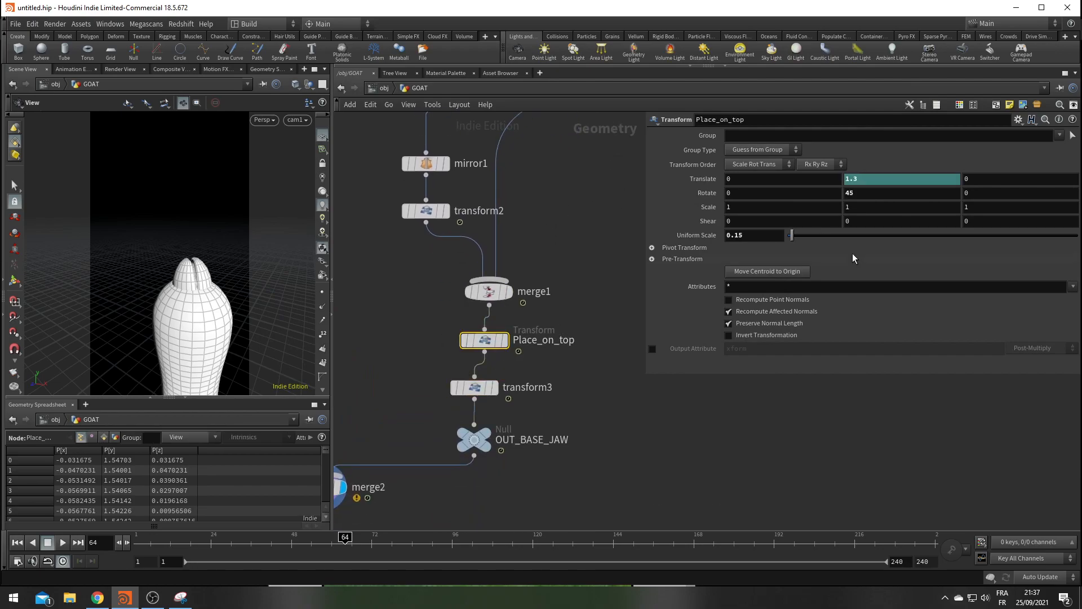
drag(791, 241, 795, 242)
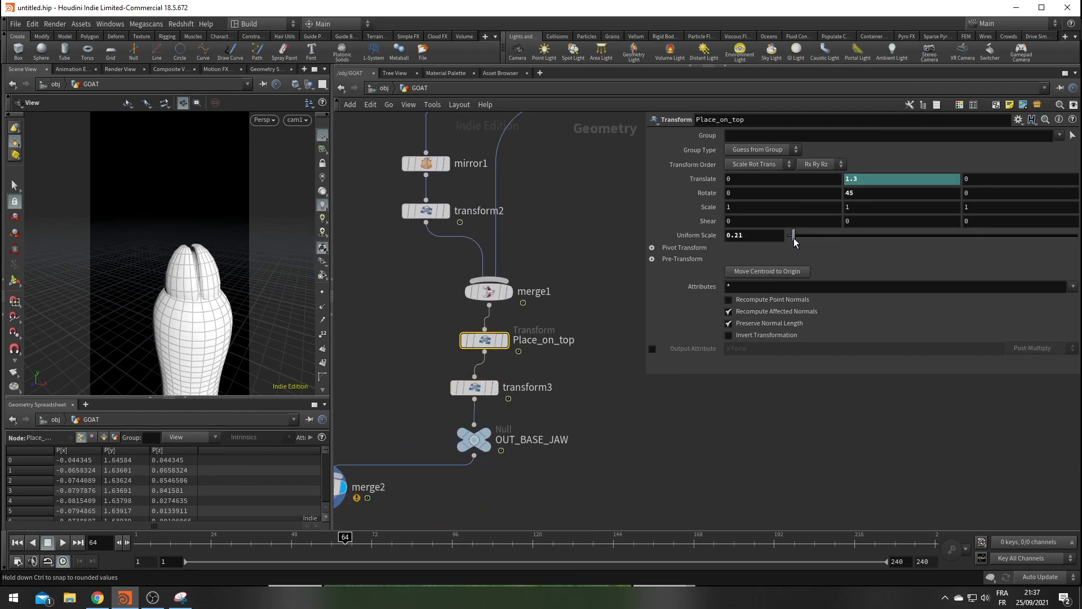
Check the jaw proportions against the goat photo again and set transform1's Y scale to 1.9
click(180, 597)
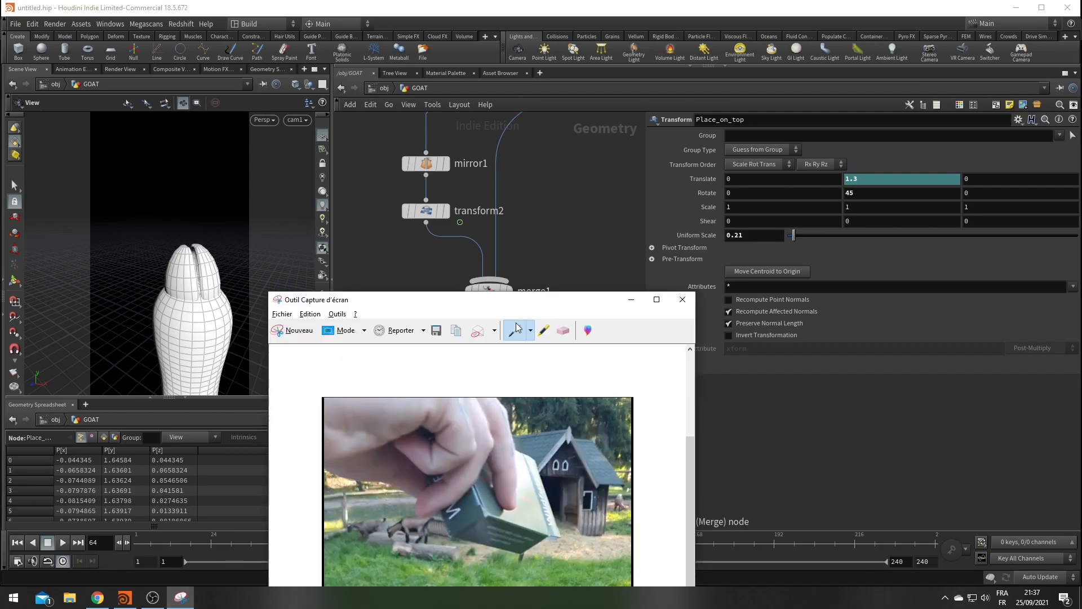
mouse_move(526, 299)
mouse_down()
mouse_move(625, 19)
mouse_move(627, 29)
mouse_up()
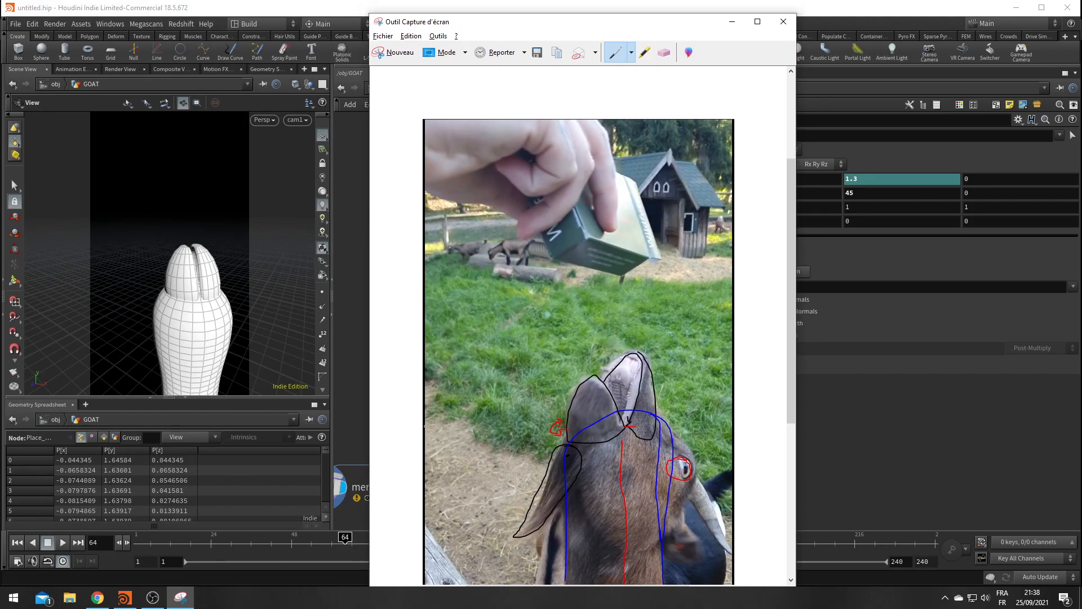
drag(581, 28, 464, 428)
middle_drag(572, 248, 539, 302)
scroll(530, 292, down, 2)
middle_drag(536, 215, 551, 471)
click(491, 258)
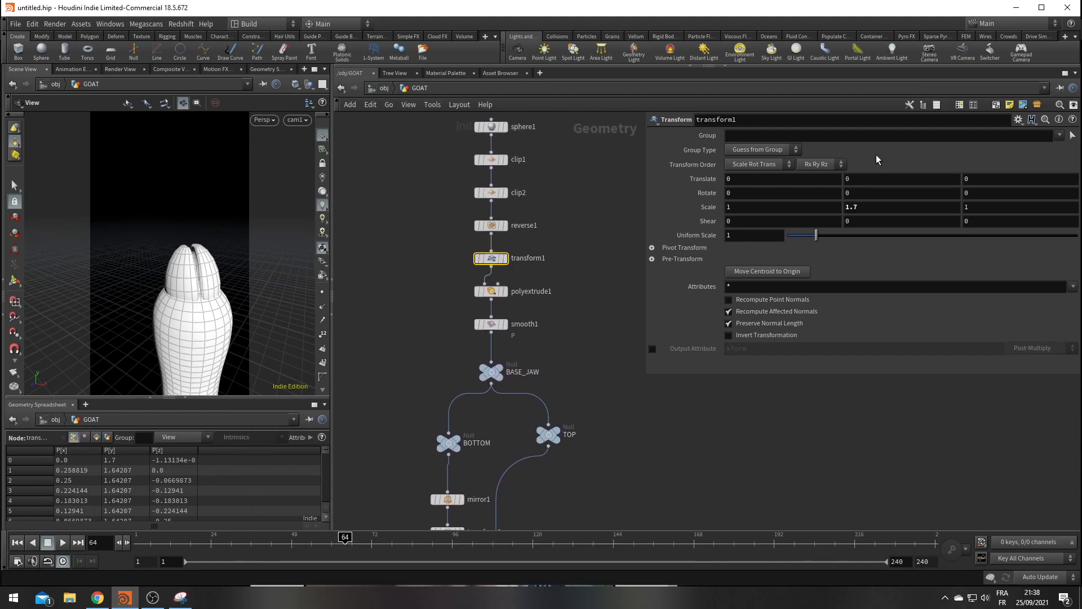
middle_drag(867, 211, 890, 217)
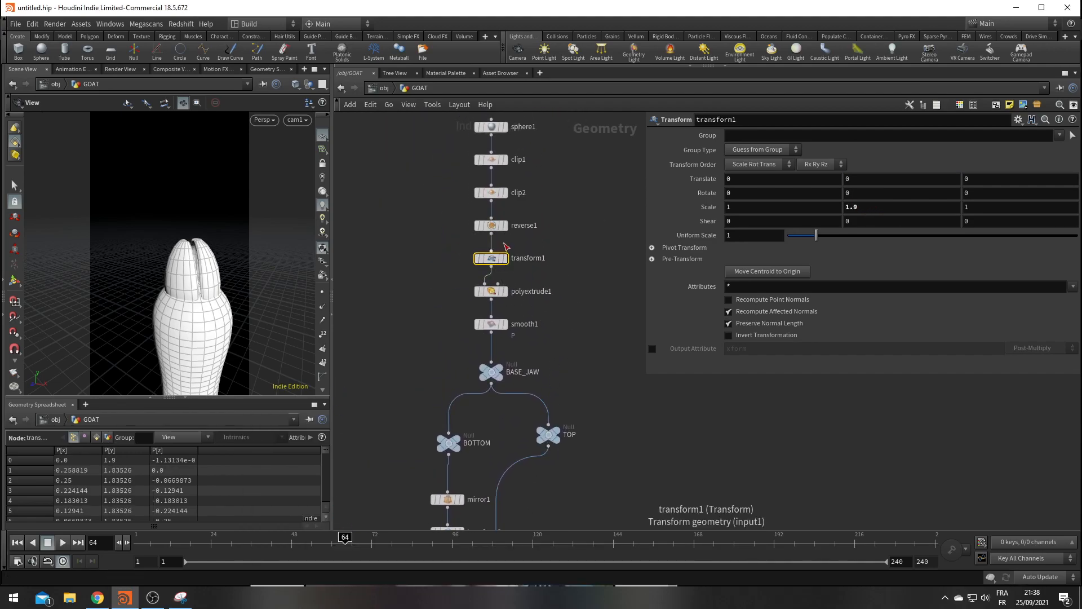
Rename the transform1 node, starting the new name with "stre"
double_click(518, 259)
text(stre)
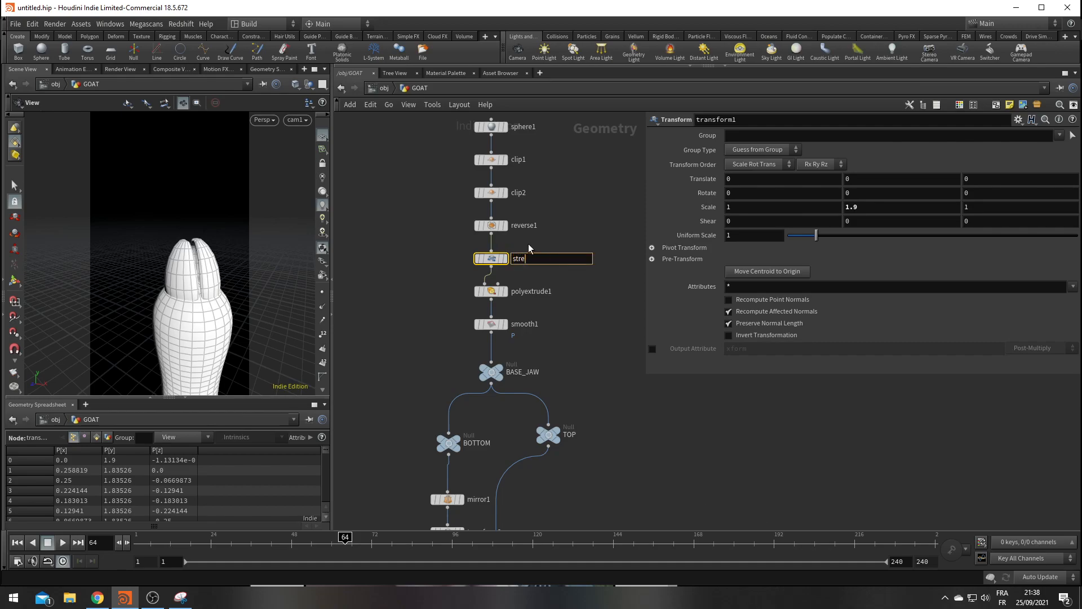
Rename the transform node after reverse1 to stretch and set its Y scale to 2
text(tch)
key(Return)
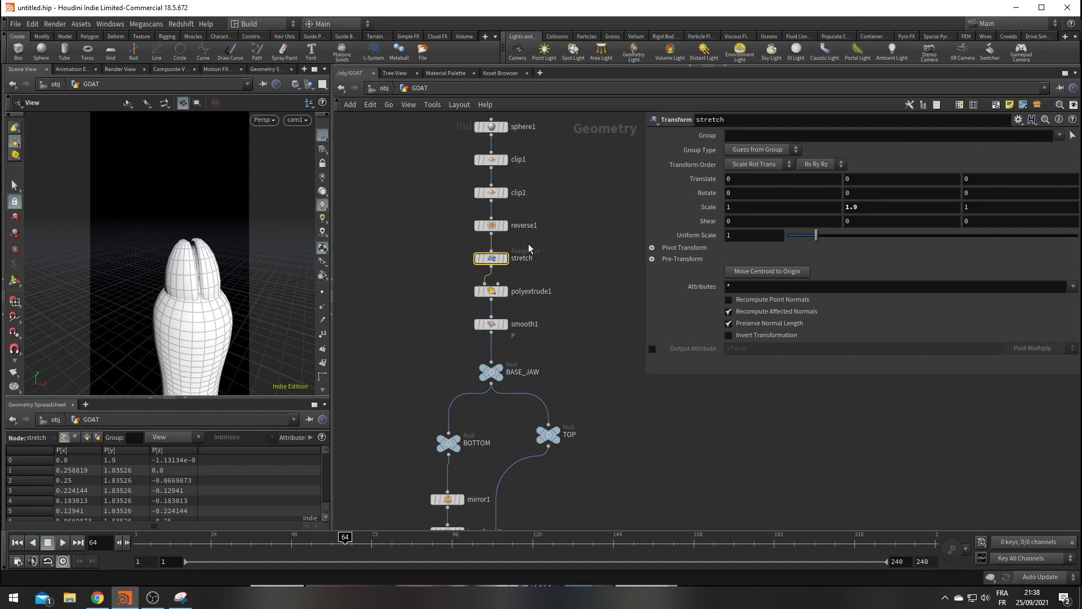
middle_drag(863, 204, 878, 210)
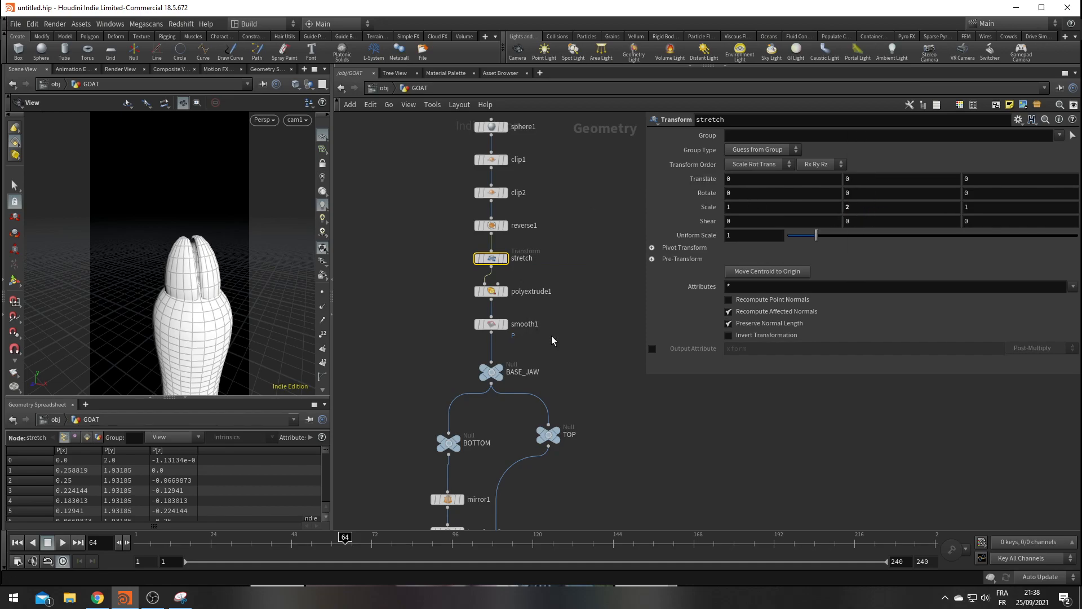
Play back the animation briefly to check the jaw motion with the stretched shape
middle_drag(568, 370, 594, 194)
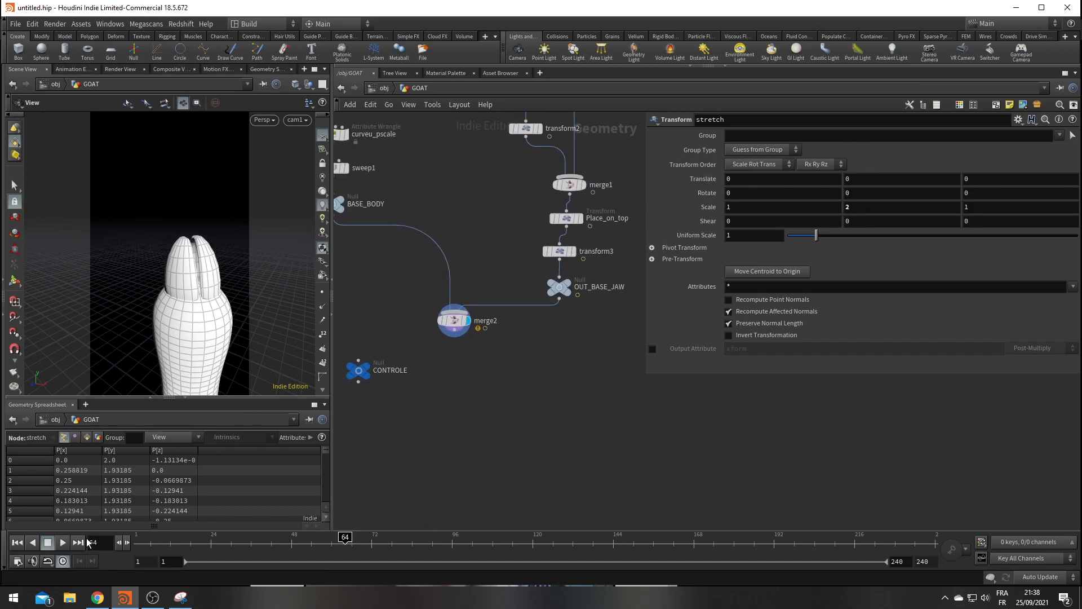
click(64, 543)
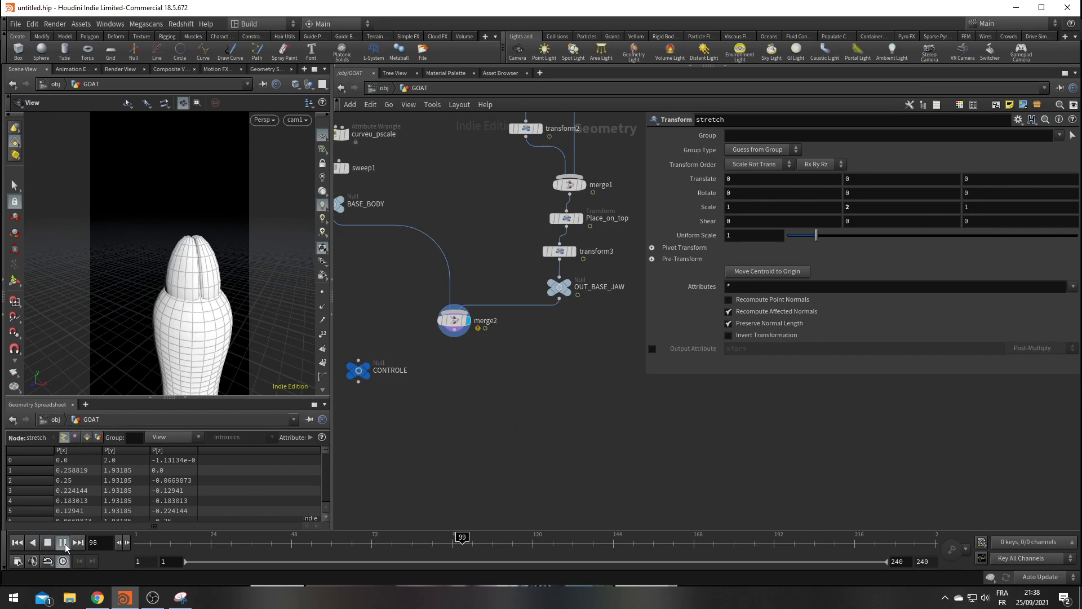
click(63, 542)
Reposition the merge2 node and place a Null node below it
scroll(507, 413, down, 3)
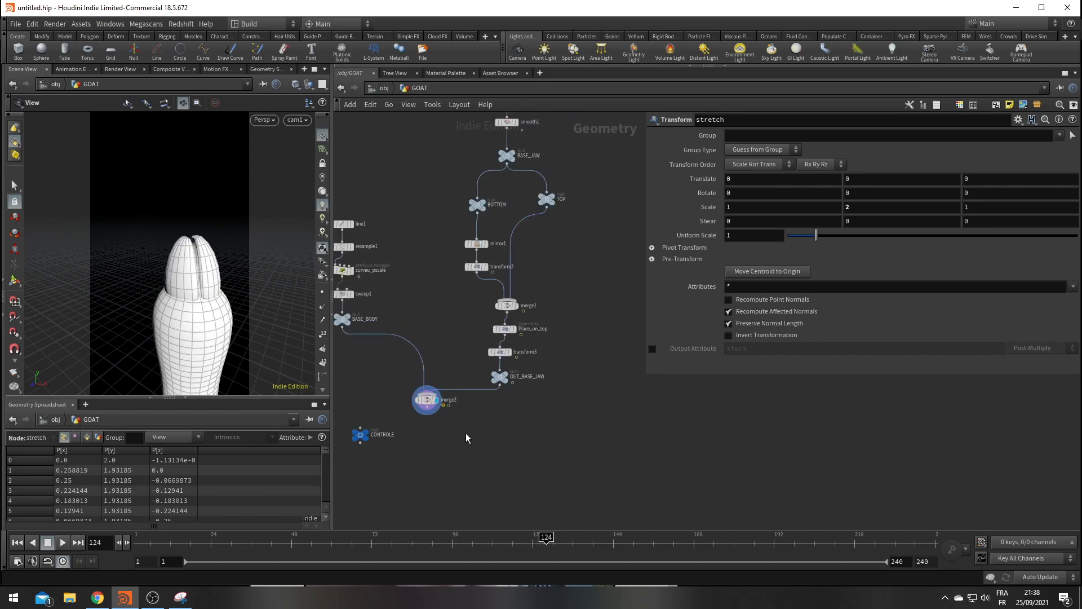
drag(421, 345, 426, 394)
middle_drag(389, 420, 453, 378)
key(Tab)
text(null)
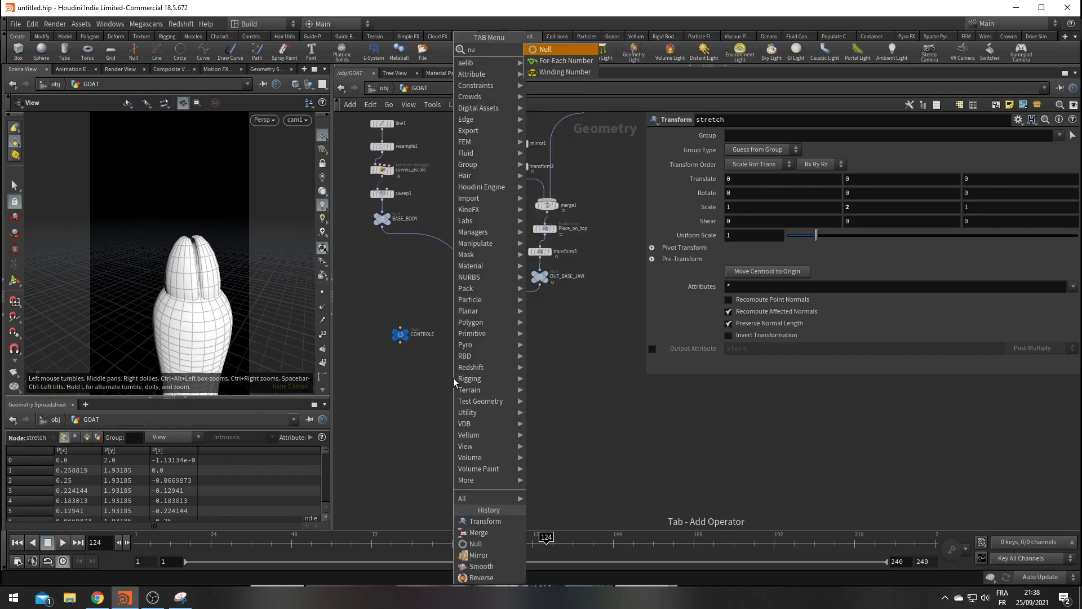
key(Return)
click(459, 411)
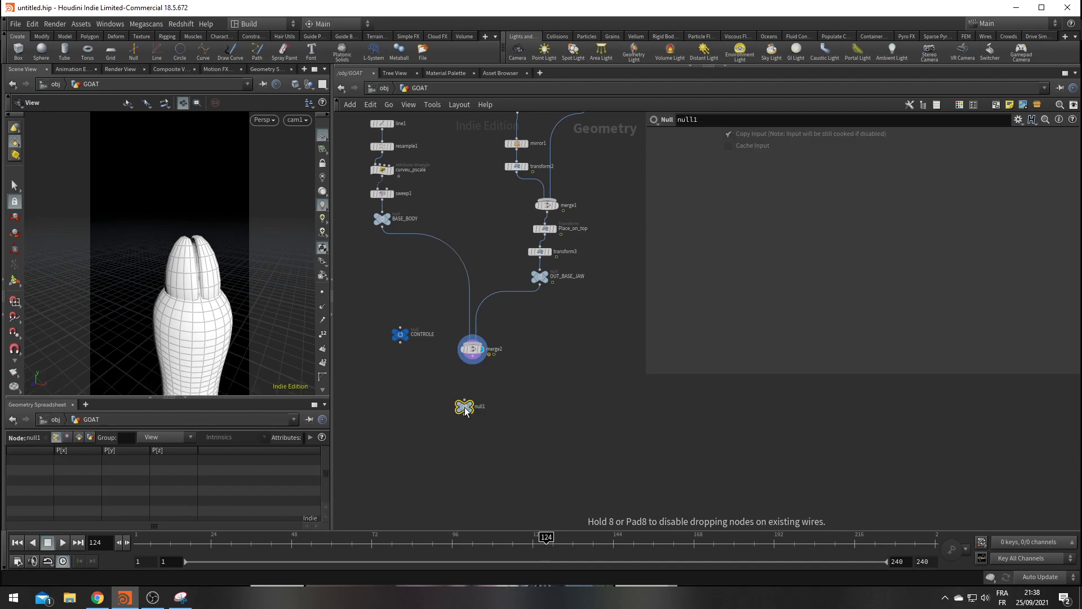
Name the null under merge2 OUT_CHEVRE and make it the displayed node
double_click(482, 405)
text(OUT_CHEVRE)
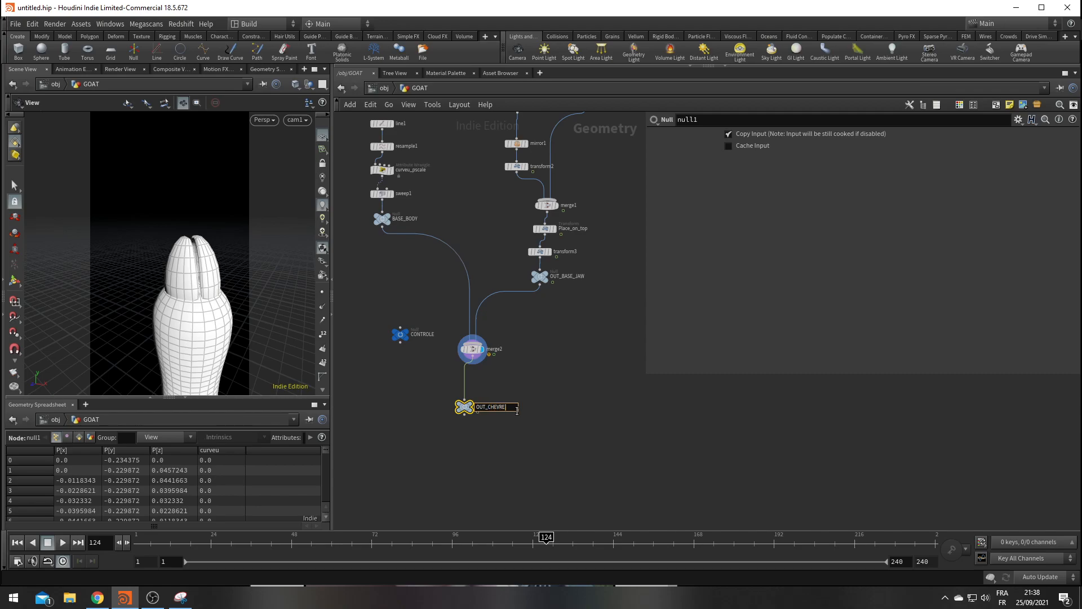
key(Return)
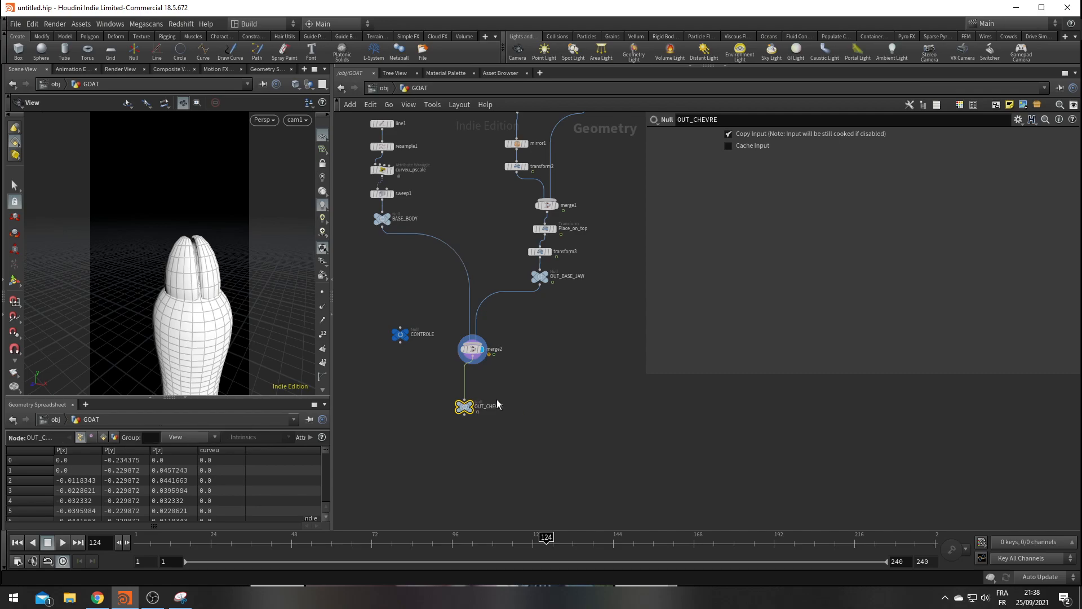
click(472, 403)
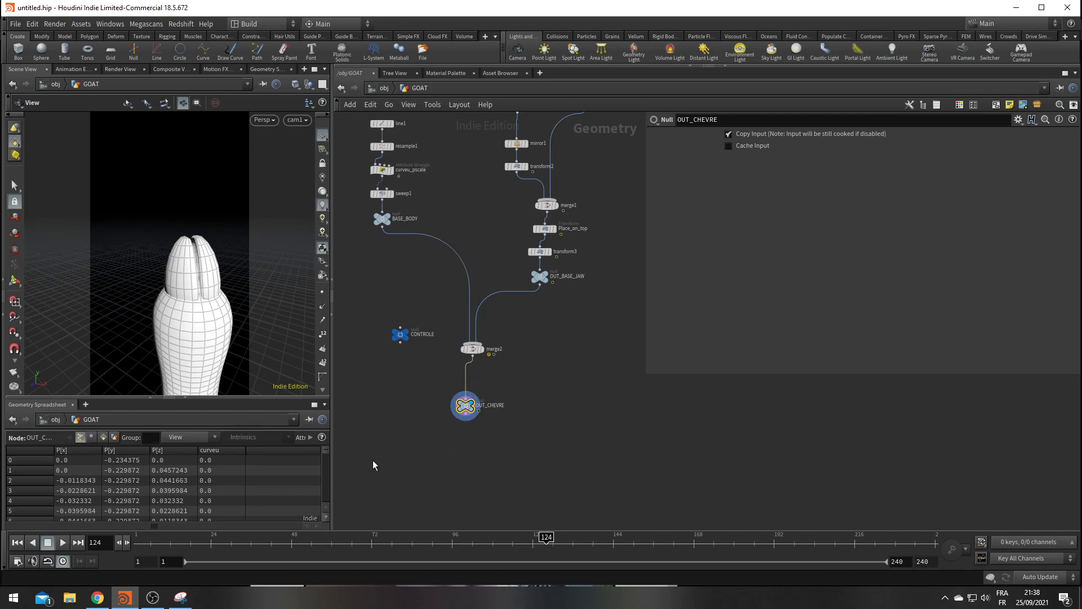
Examine the annotated goat reference photo in the screen capture tool, and return to the Houdini node network
click(173, 601)
drag(498, 421, 635, 29)
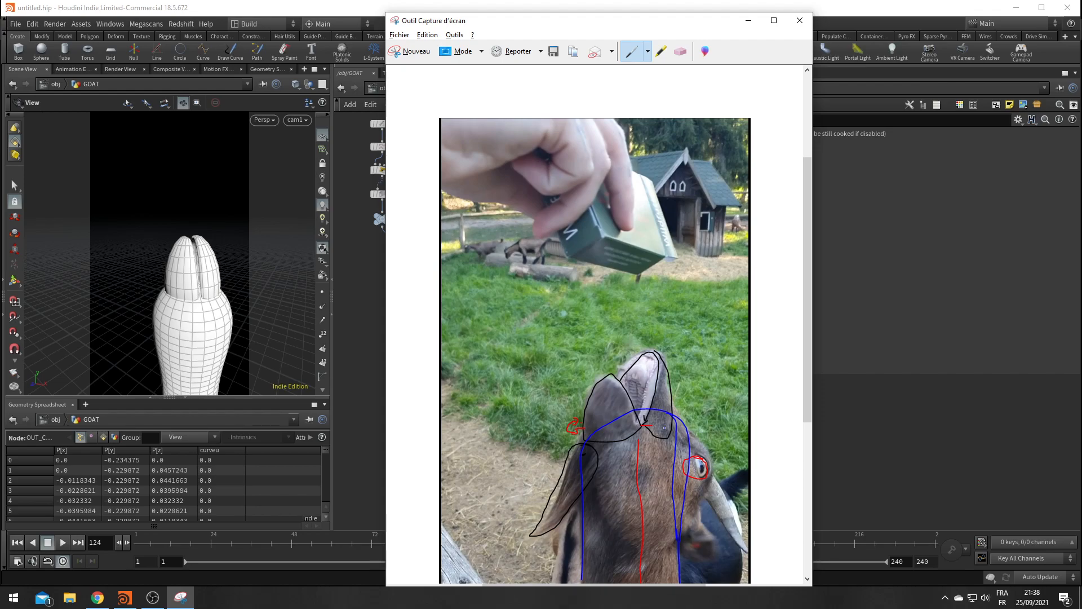
drag(592, 29, 1081, 107)
click(555, 368)
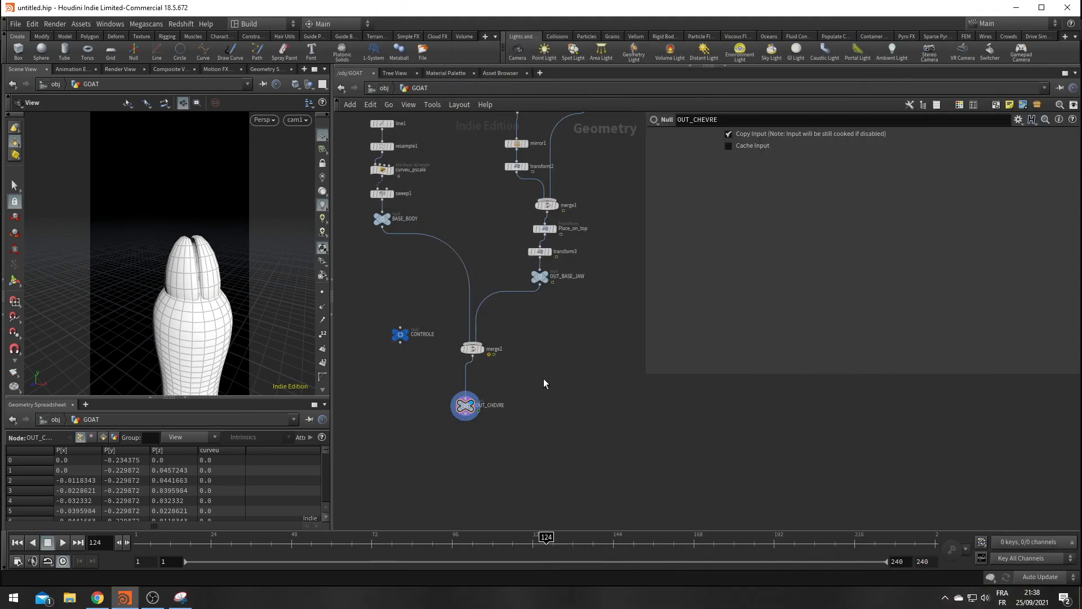
middle_drag(551, 445, 533, 436)
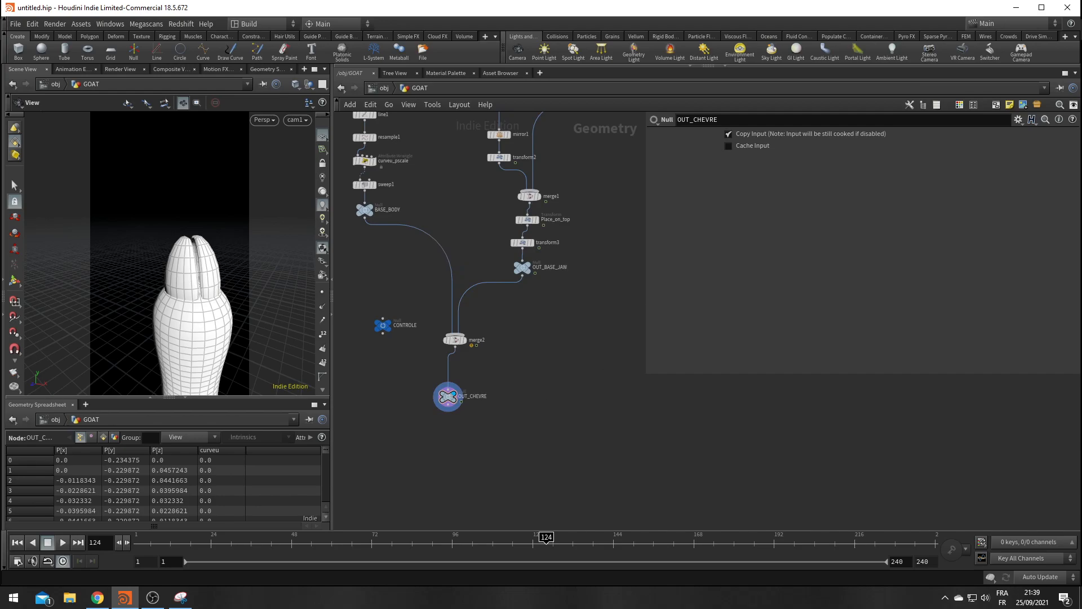
key(alt+Tab)
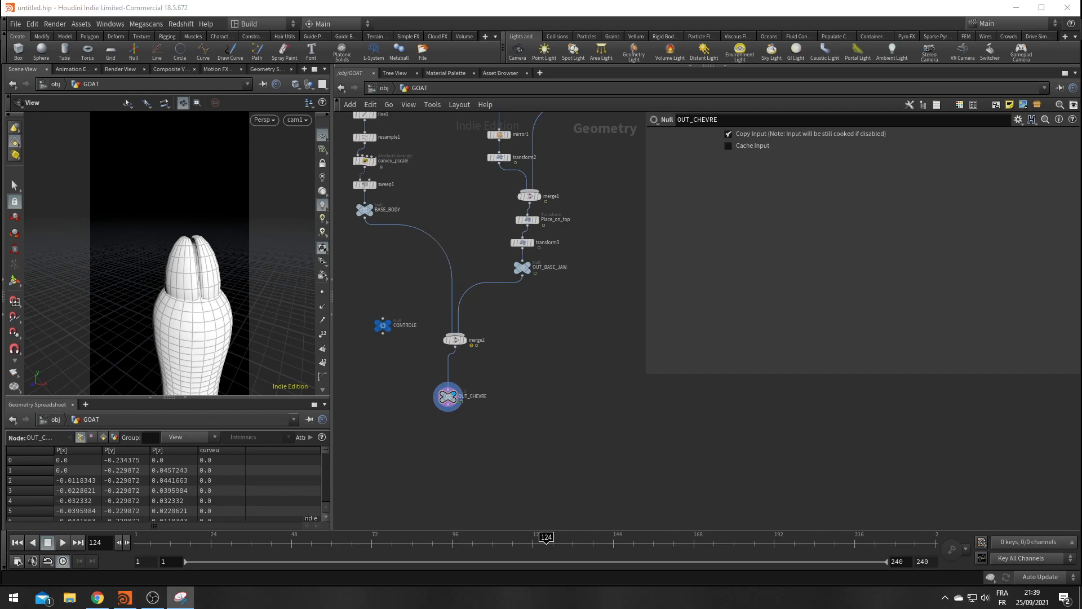
click(559, 416)
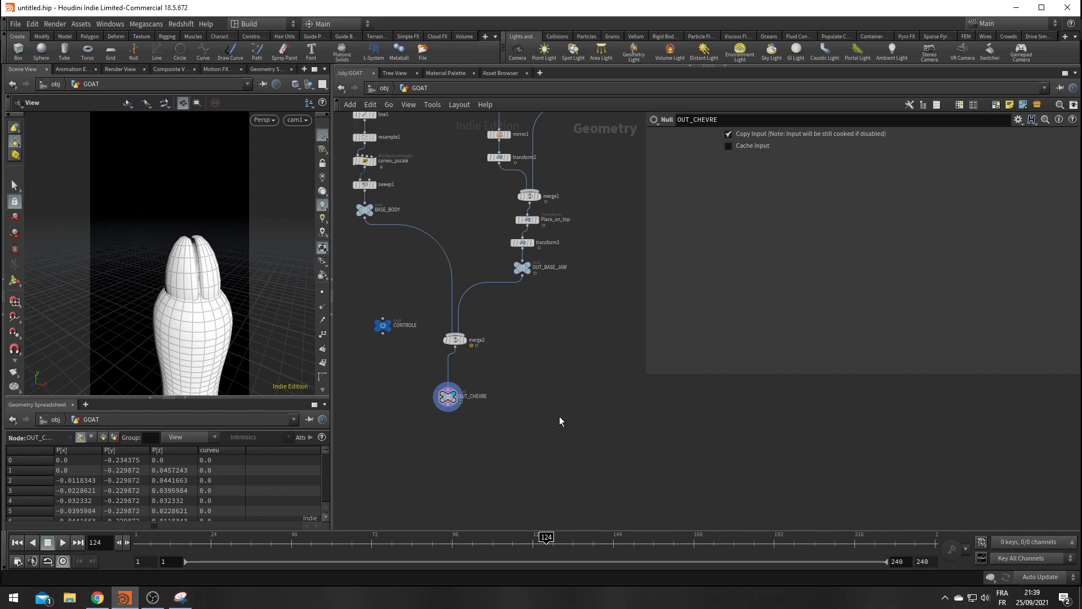
Place a displayed Add node beside merge2 and show OUT_CHEVRE as a template
key(Tab)
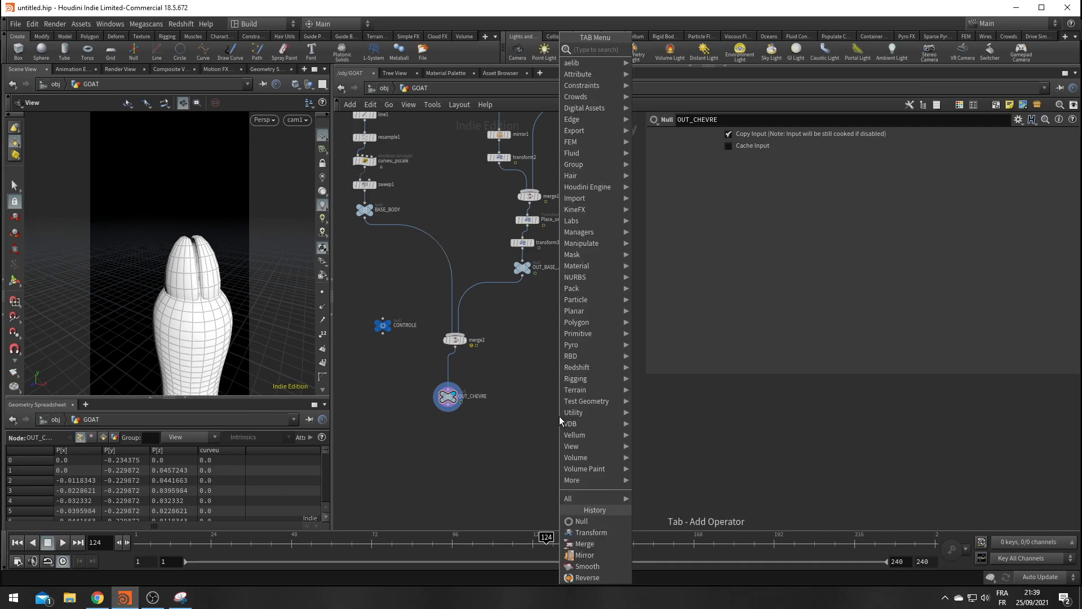
text(ad)
key(Return)
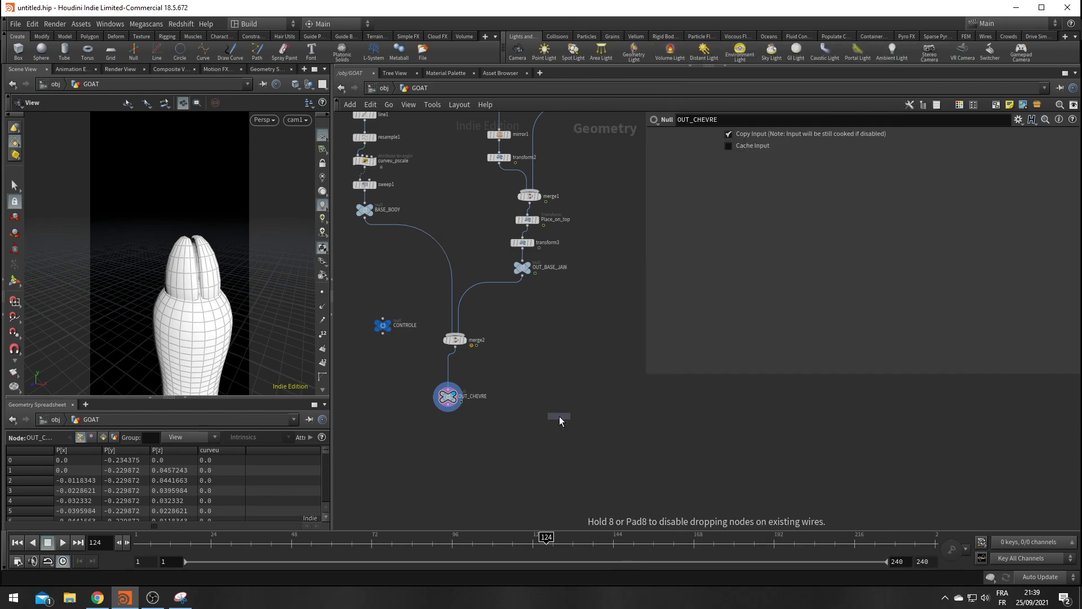
click(556, 361)
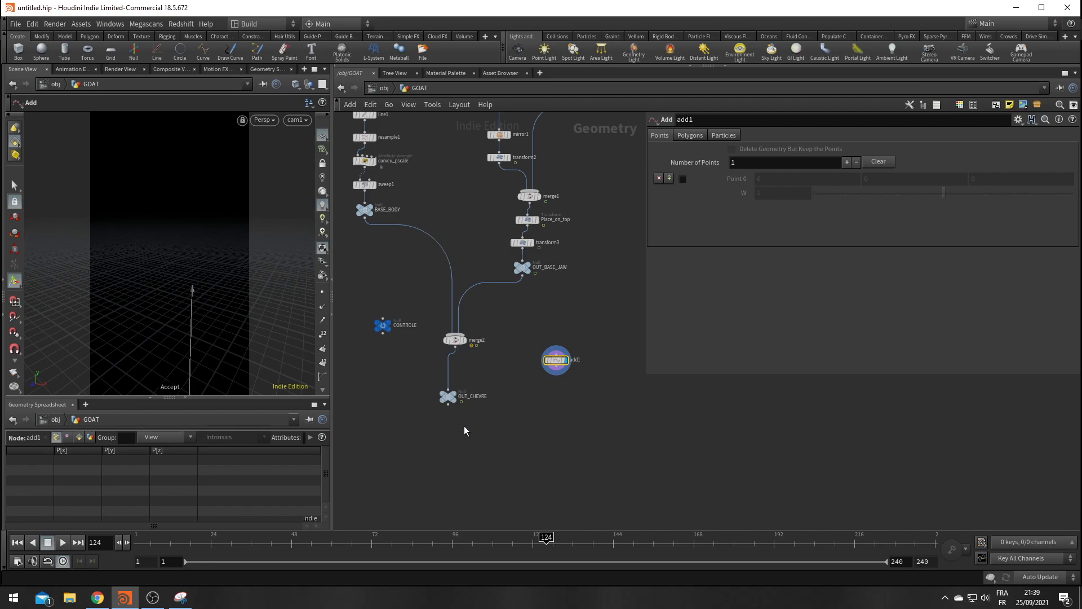
click(458, 405)
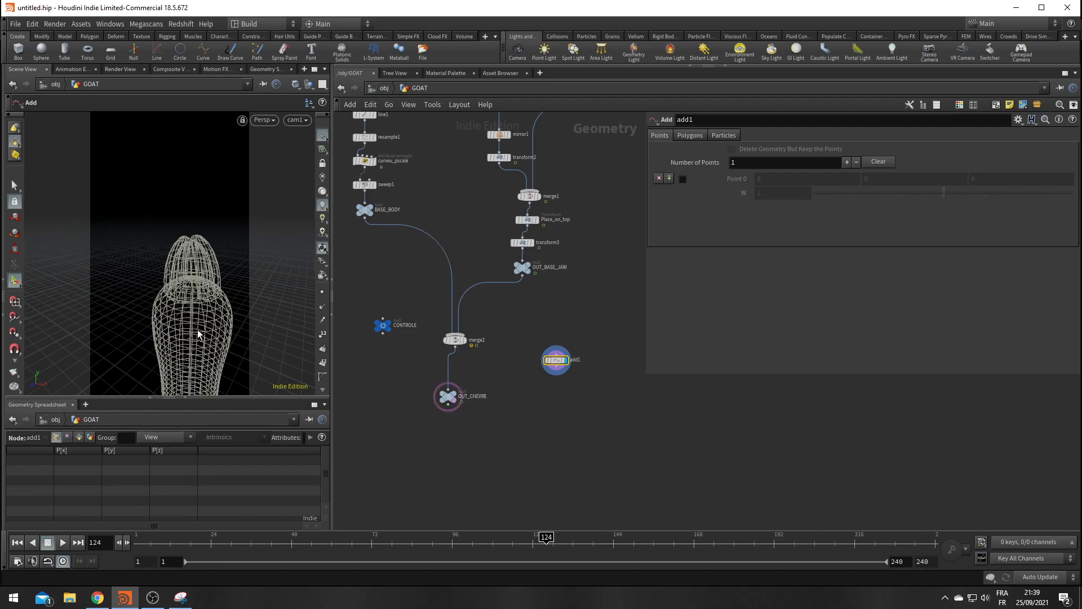
Enable Point 0 on the Add node and raise it to a Y position of about 1.56
key(Escape)
drag(213, 321, 273, 253)
key(Return)
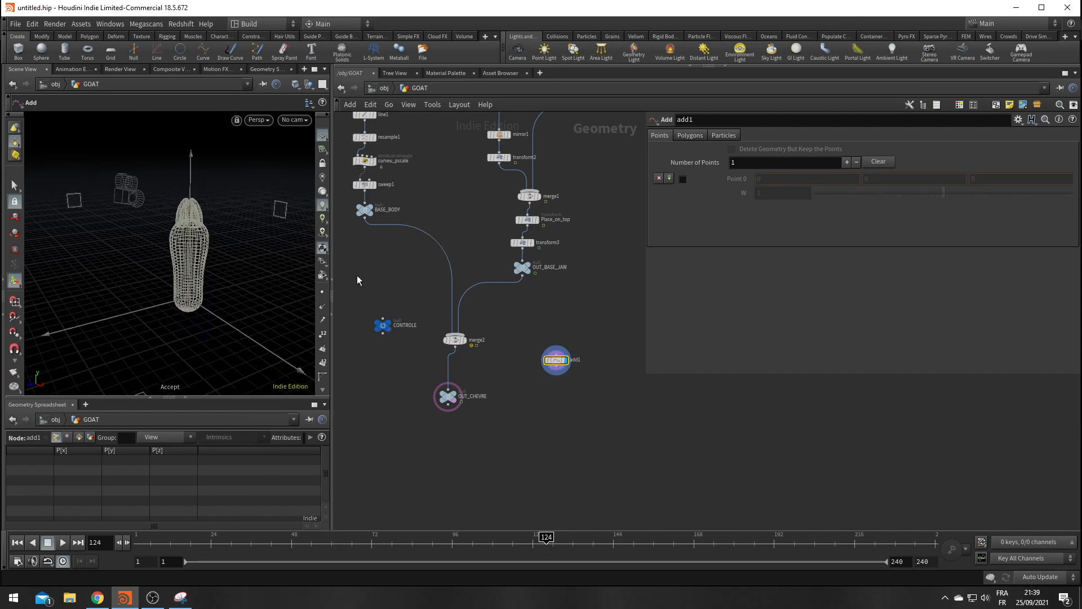
click(682, 179)
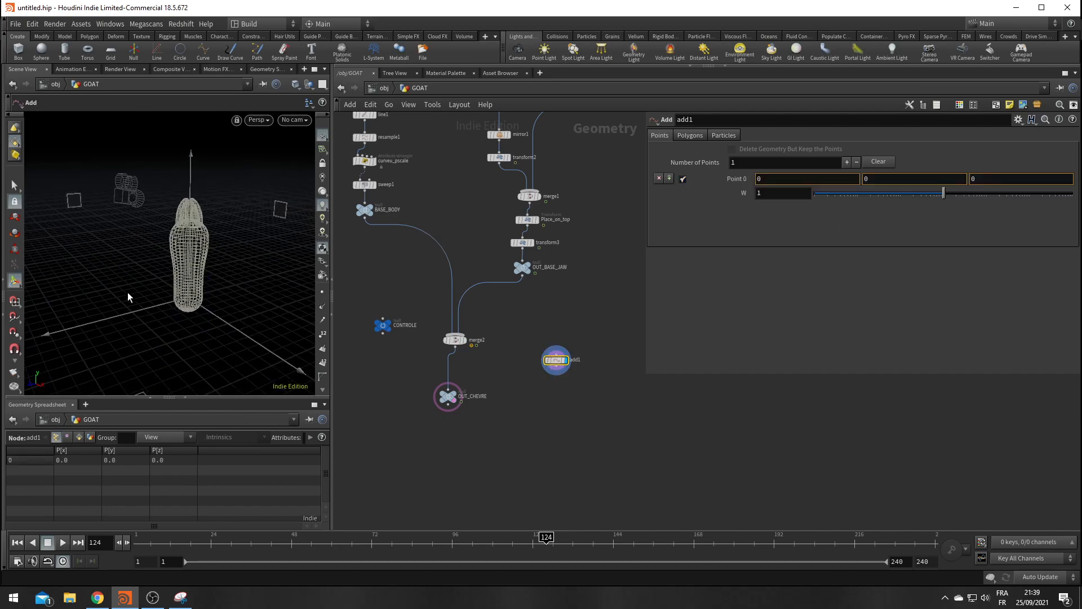
drag(123, 295, 203, 241)
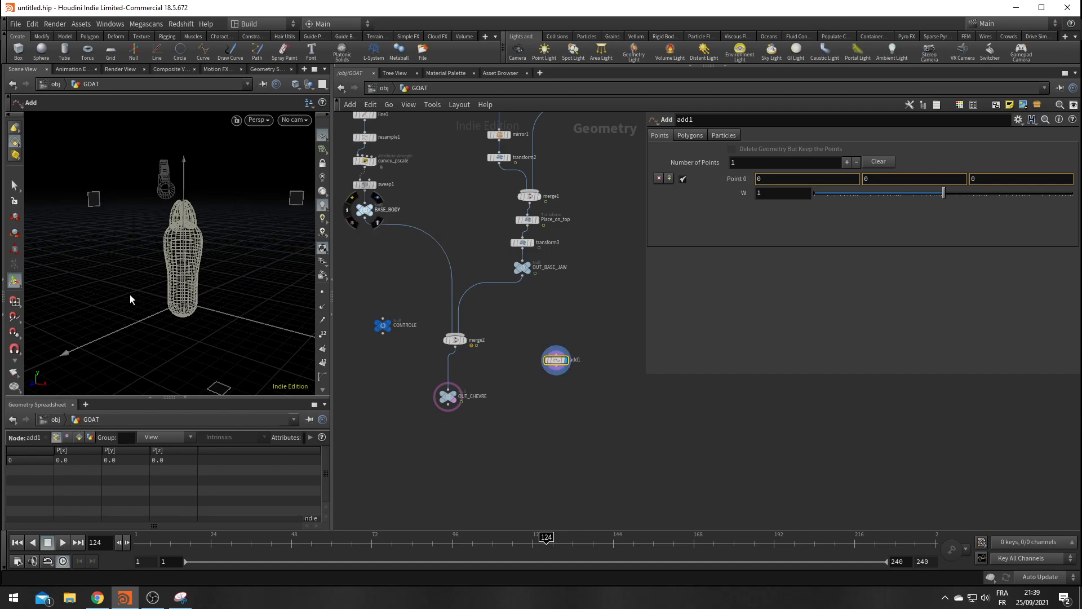
key(Escape)
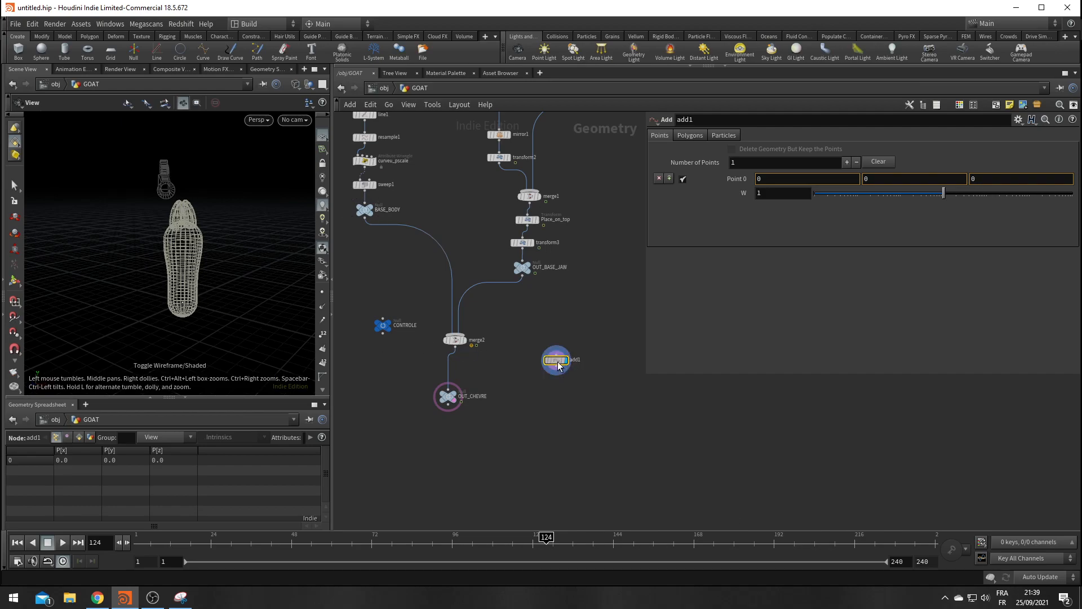
key(Return)
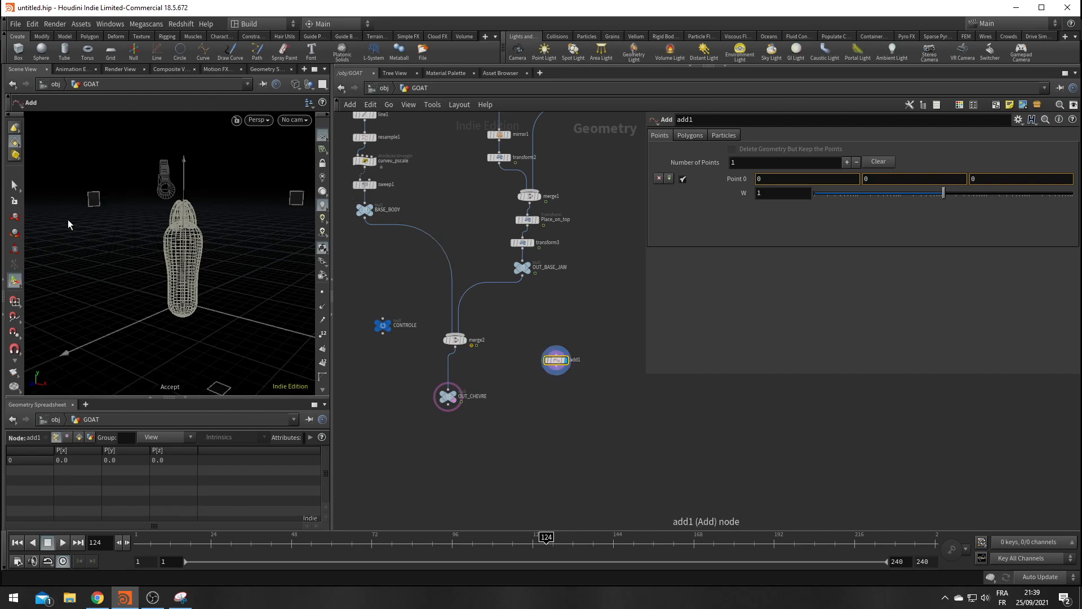
click(186, 231)
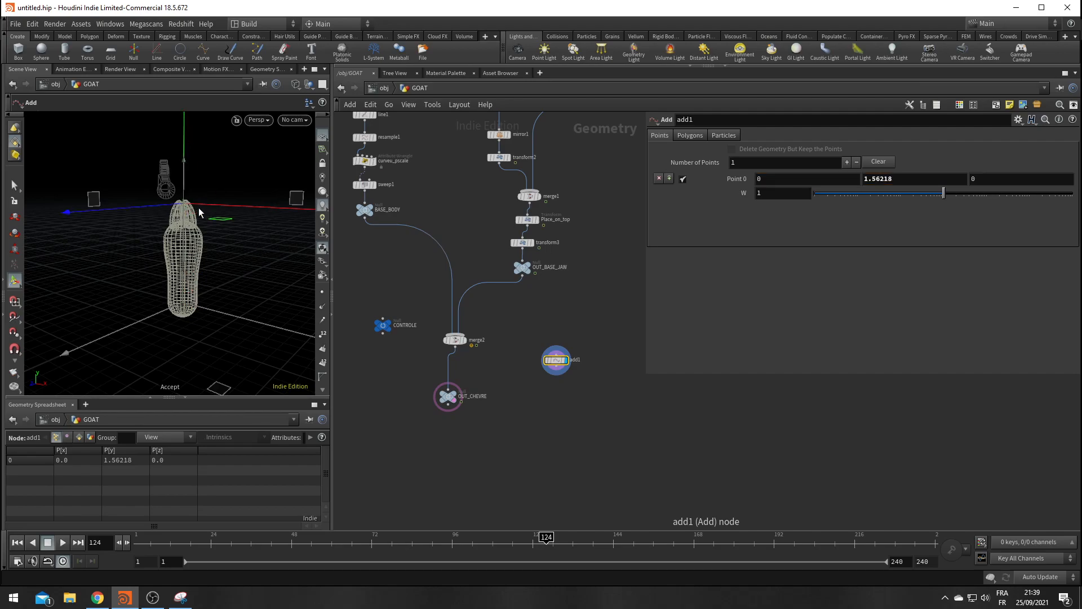
Move the Add node's point beside the goat's body, to about X 0.564 and Y 1.044
key(Escape)
drag(182, 233, 292, 246)
key(Return)
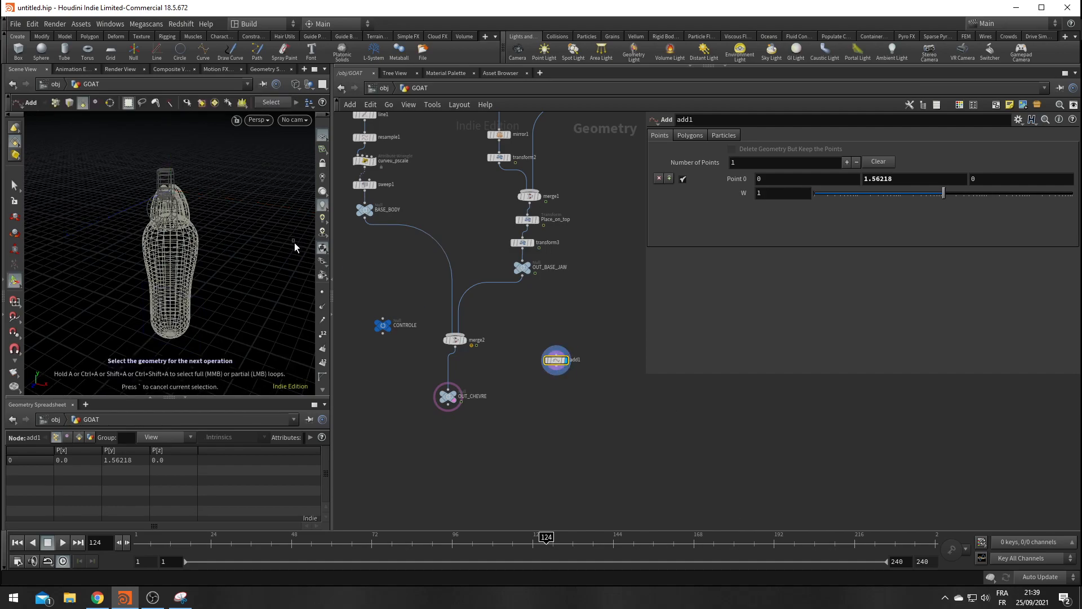
click(551, 362)
alt+right_drag(221, 282, 106, 312)
drag(276, 168, 301, 176)
key(Escape)
right_drag(304, 186, 340, 257)
drag(265, 259, 175, 282)
alt+right_drag(175, 282, 92, 292)
drag(309, 150, 329, 203)
alt+drag(262, 239, 216, 252)
alt+right_drag(216, 251, 150, 283)
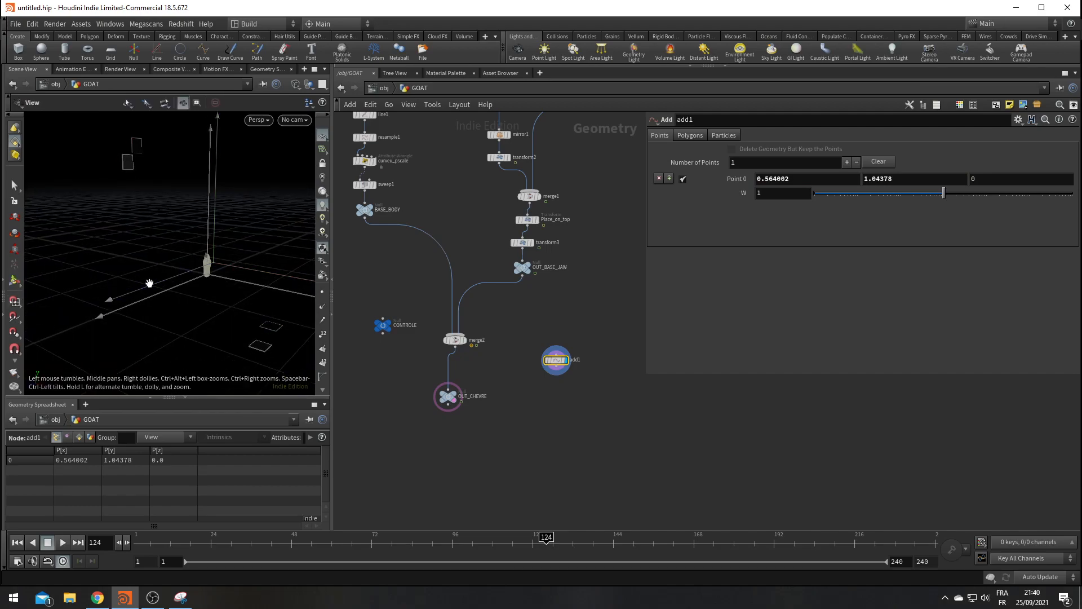
alt+drag(149, 283, 67, 297)
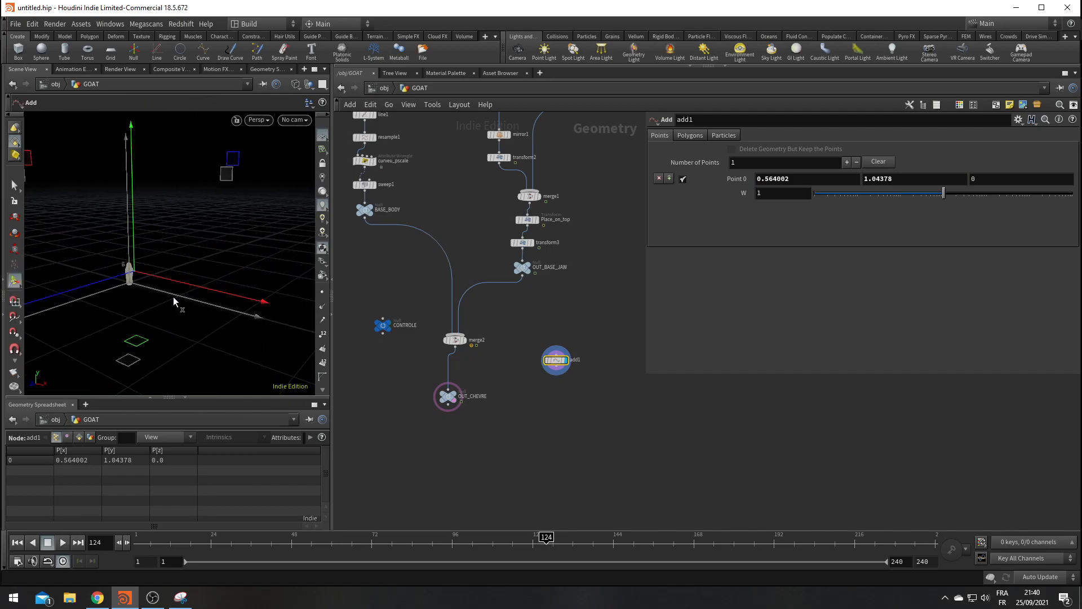
key(s)
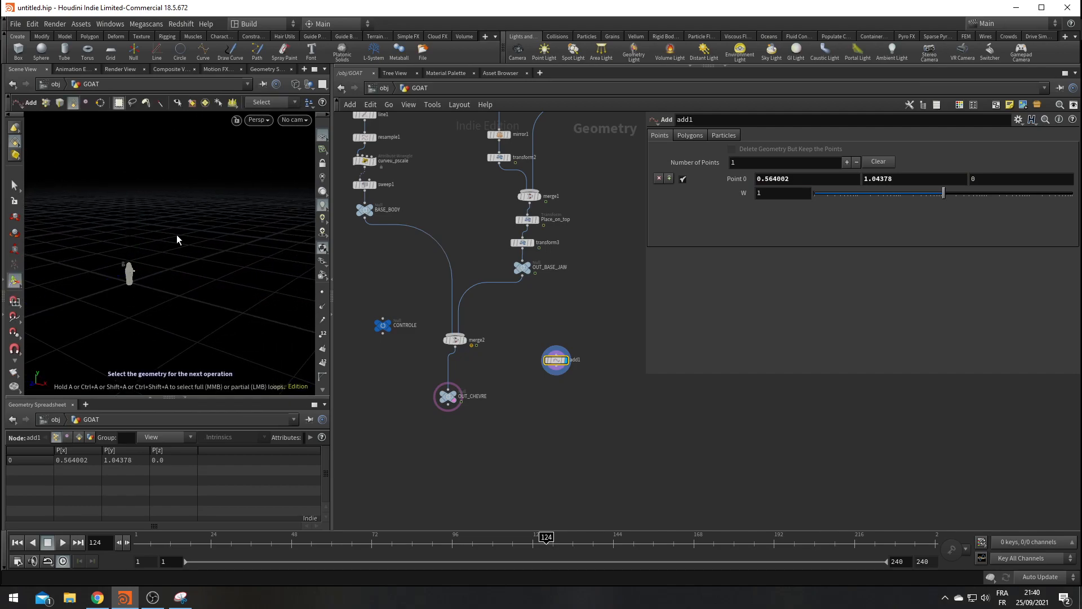
Replace the Scene View with a newly created one and put it first in its pane
click(47, 68)
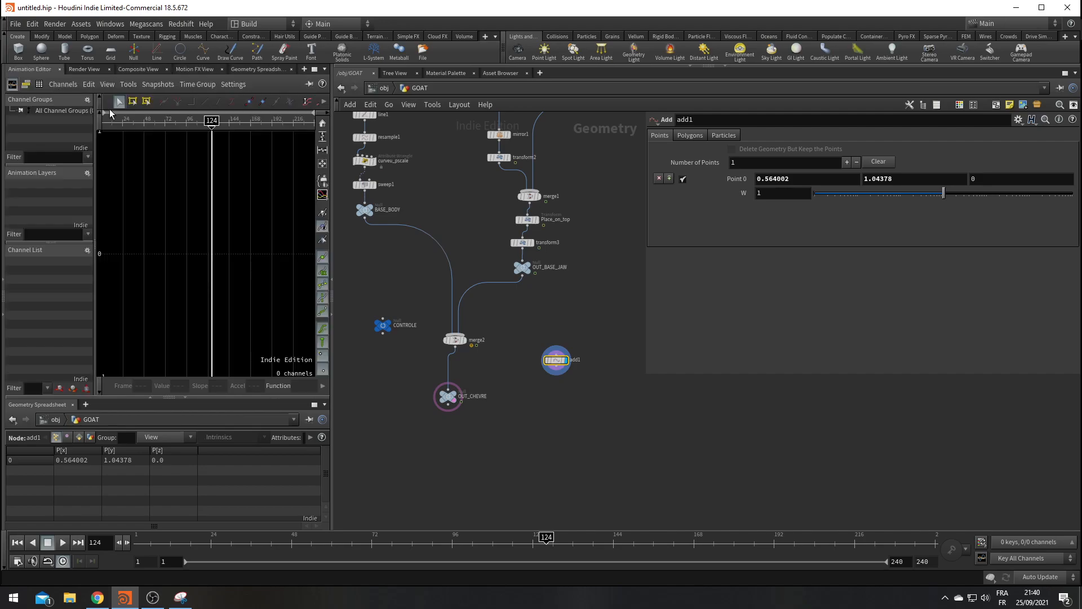
click(325, 69)
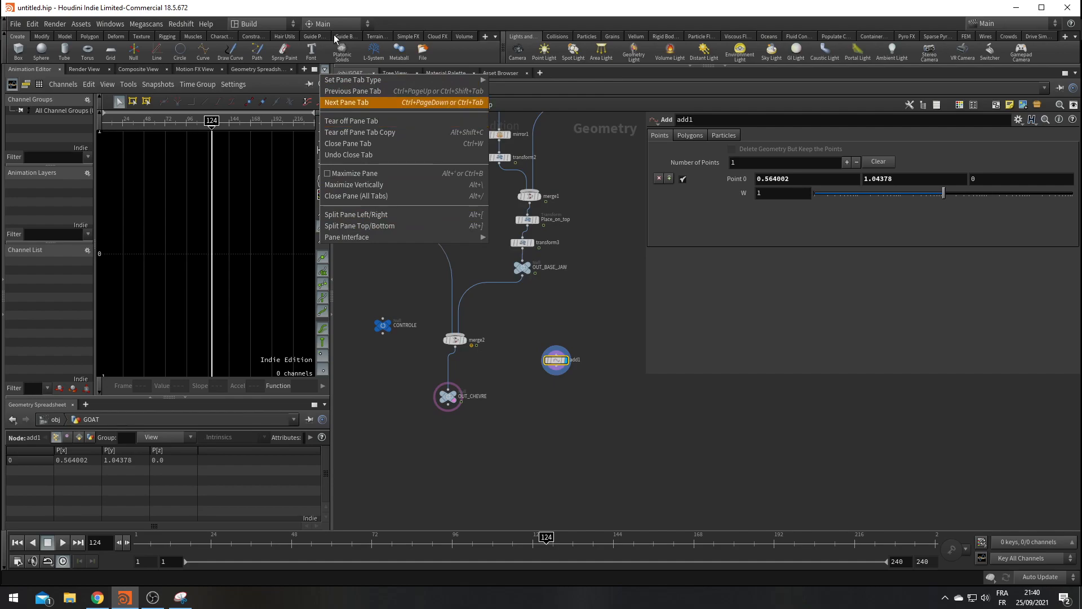
click(327, 58)
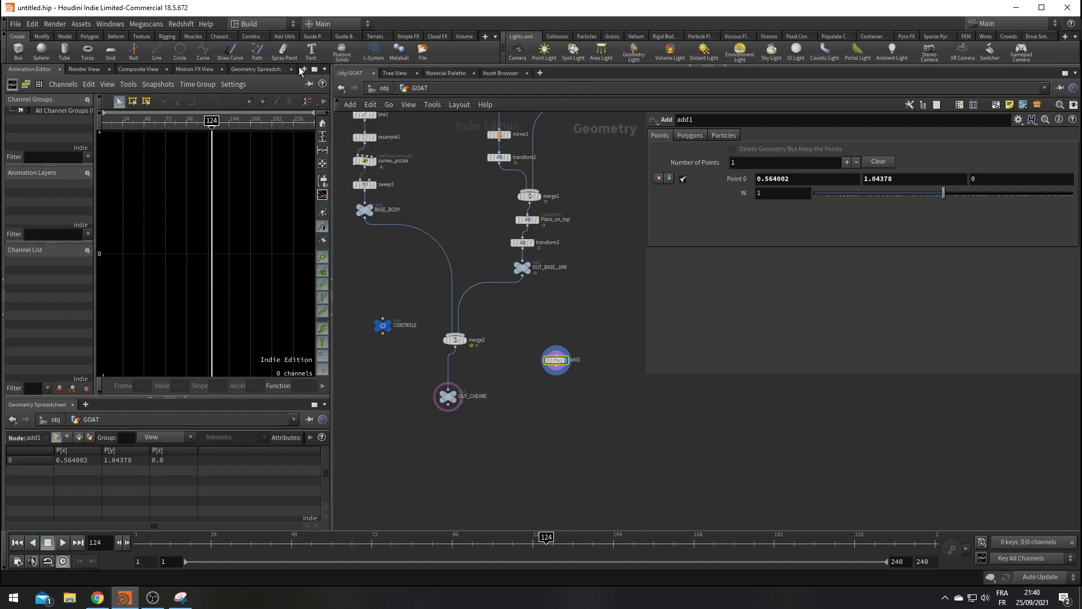
click(303, 68)
mouse_move(367, 90)
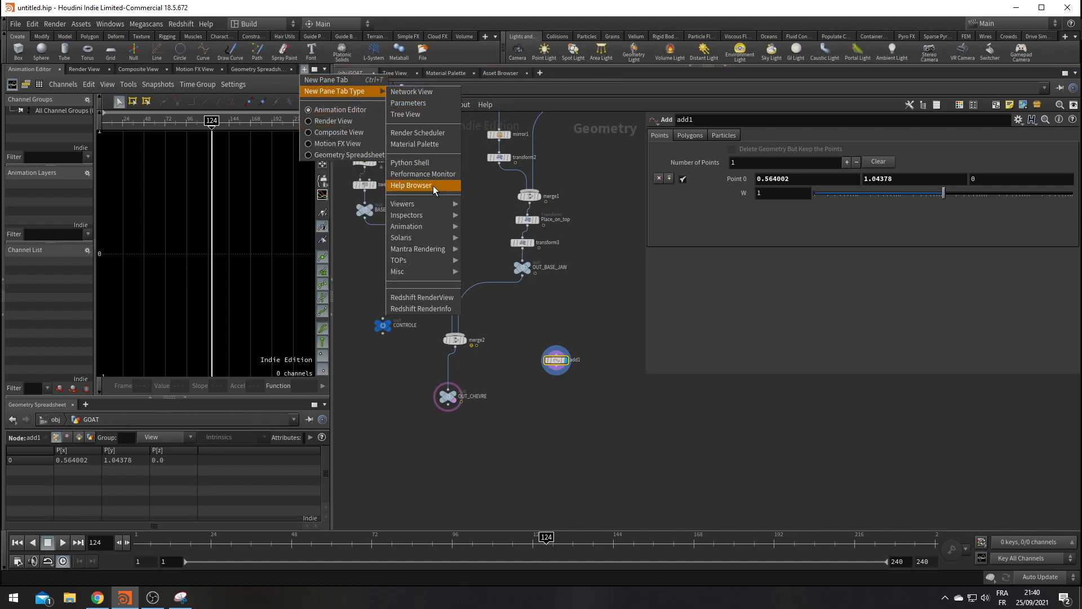
click(468, 204)
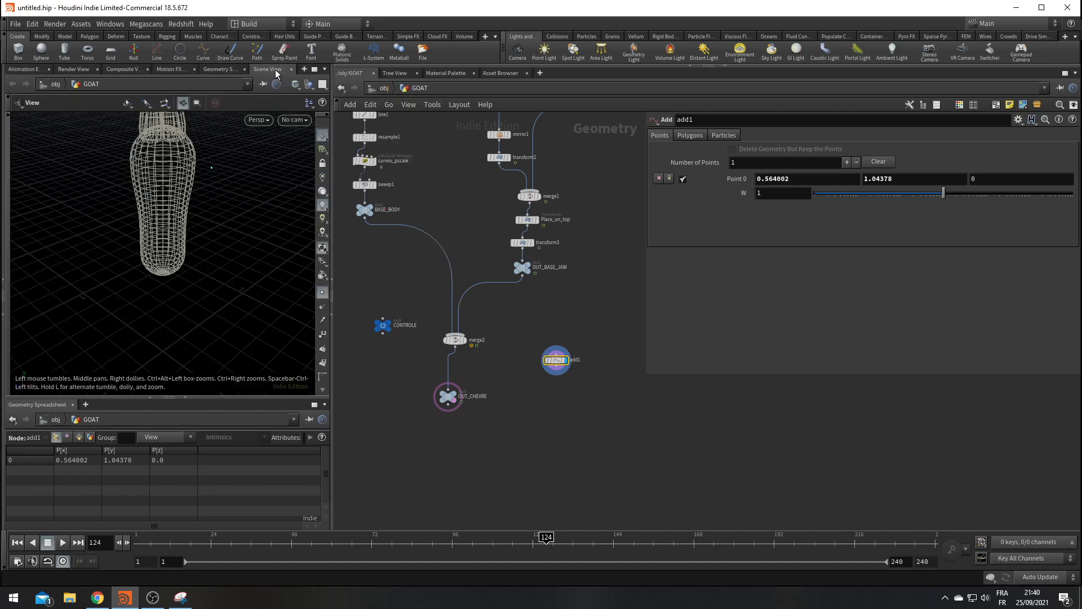
drag(17, 70, 19, 70)
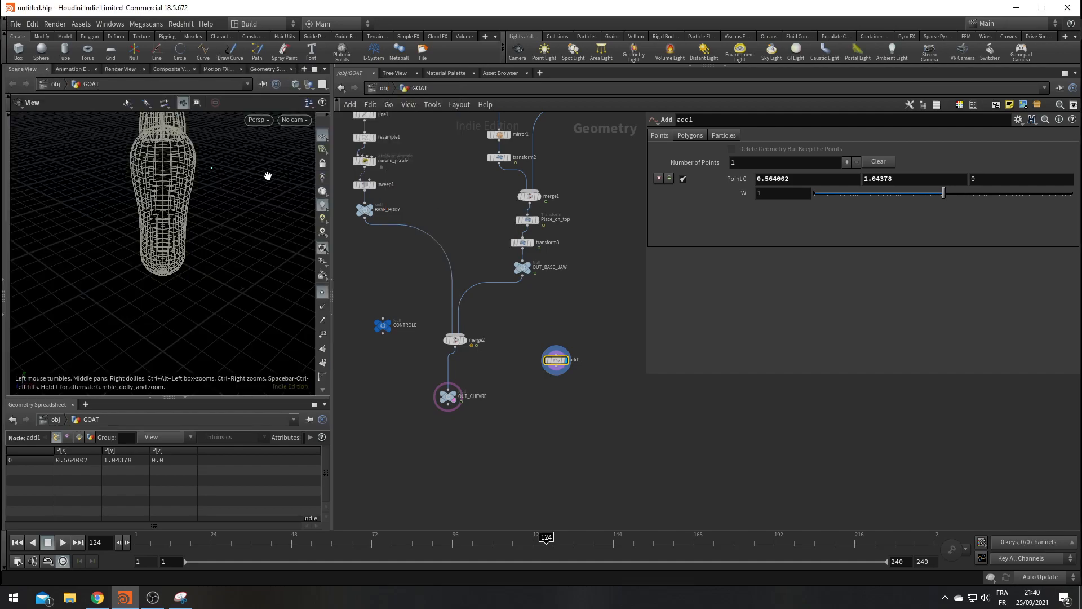
Move the Add node's point closer to the body's side, to about X 0.378 and Z -0.225
drag(267, 176, 232, 252)
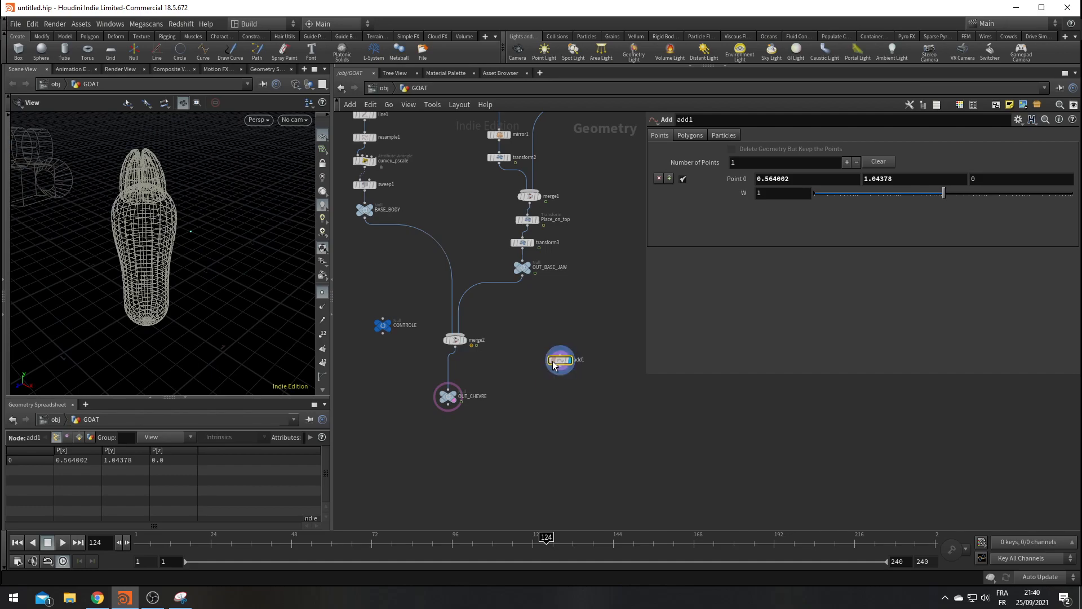
key(Return)
drag(252, 201, 205, 196)
drag(105, 248, 235, 338)
Look through cam1 and open the goat reference photo to compare the eye placement with the model
click(293, 120)
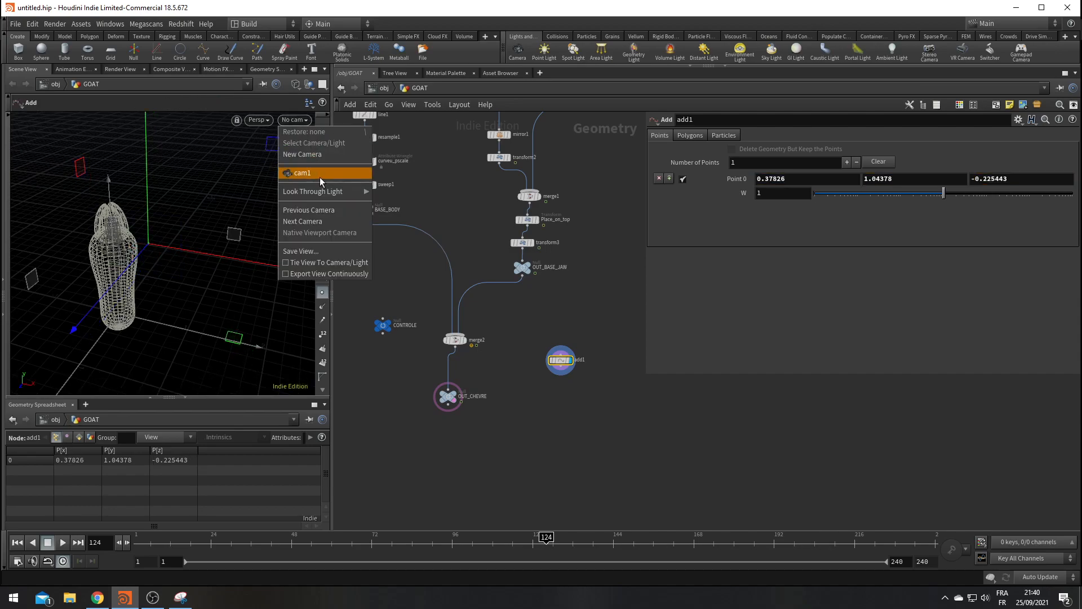
click(319, 173)
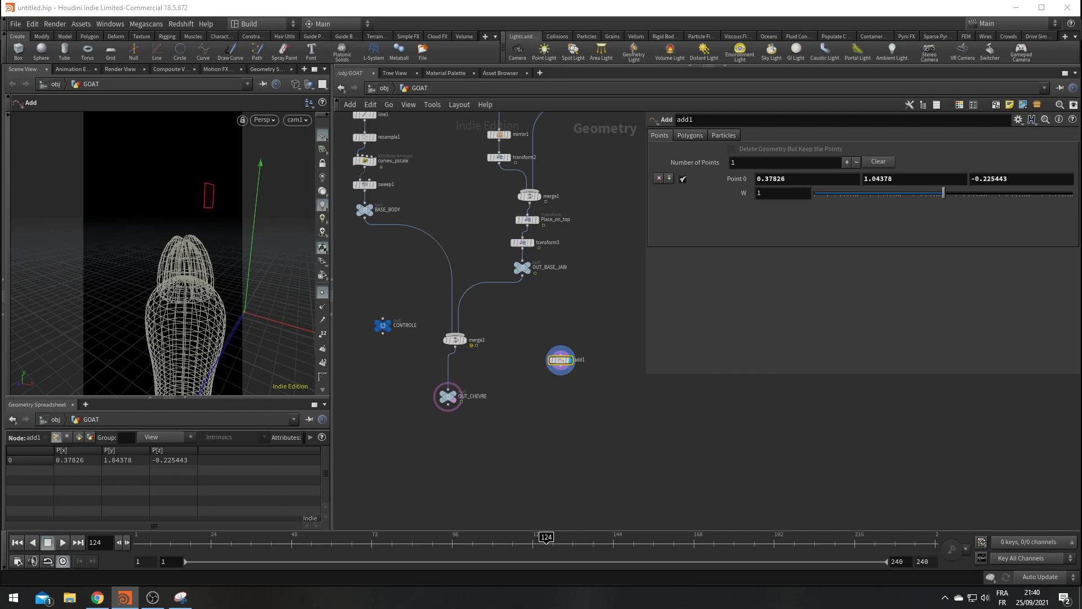
click(181, 597)
drag(669, 20, 704, 34)
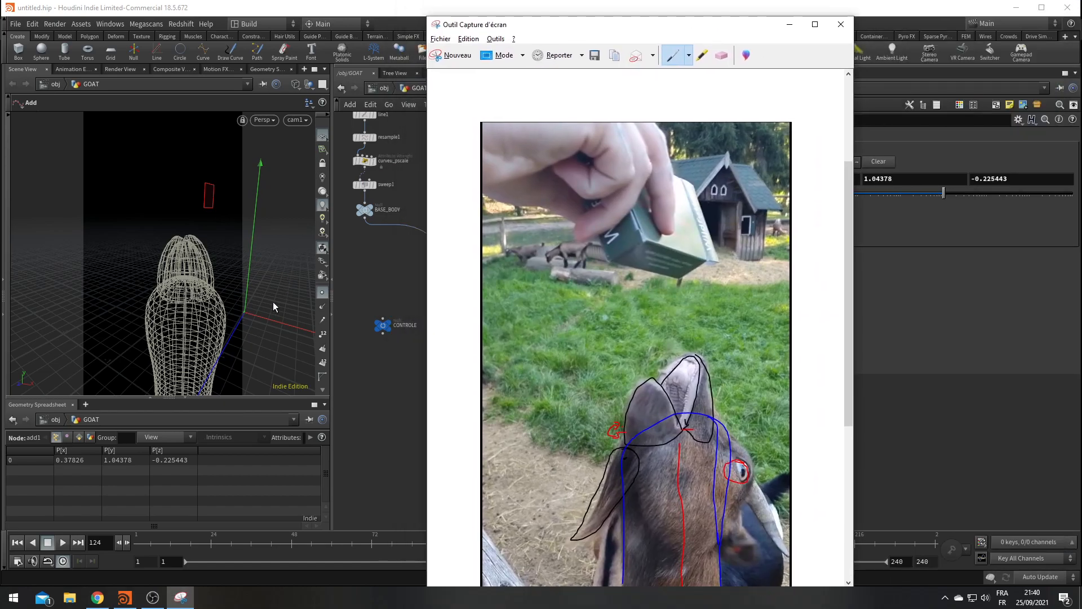
drag(616, 28, 916, 45)
Move the body node chain from line1 to BASE_BODY aside and place the Add node next to it
middle_drag(501, 407, 628, 429)
scroll(498, 428, down, 2)
drag(467, 153, 558, 319)
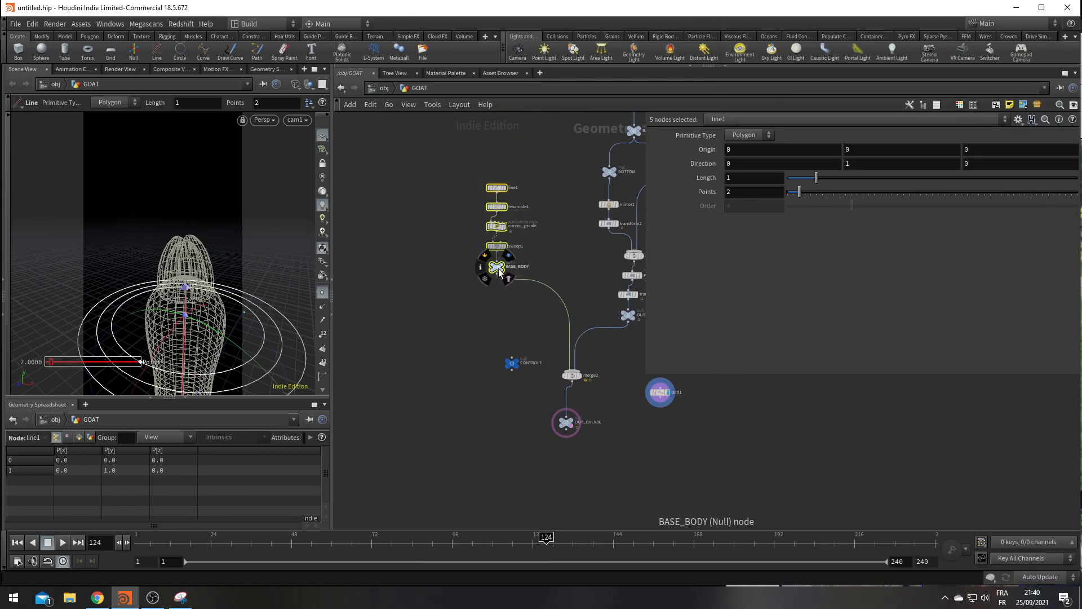
drag(498, 269, 396, 262)
drag(663, 395, 500, 183)
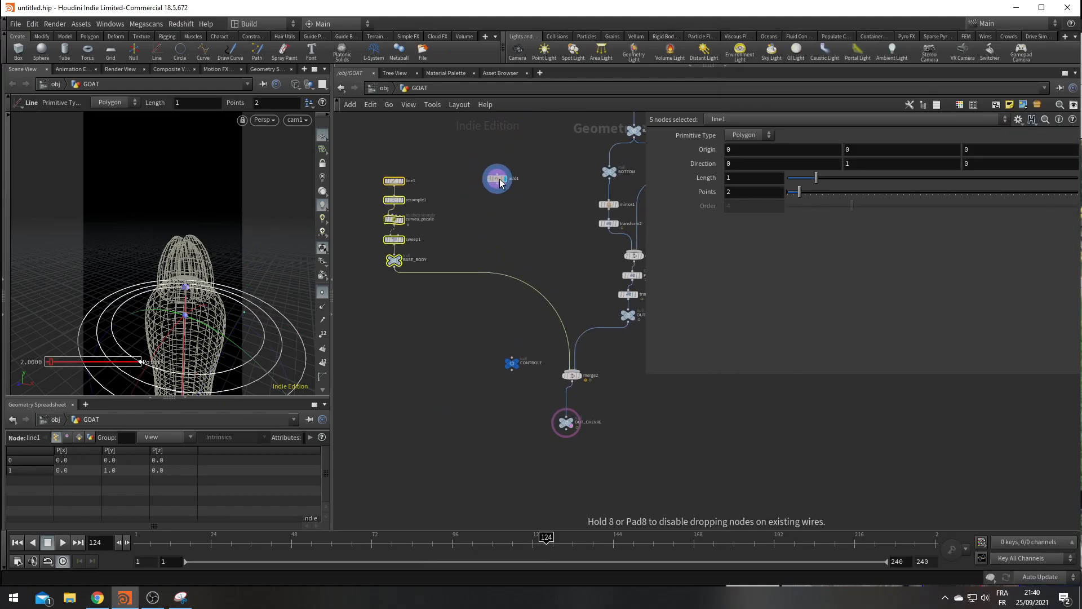
Place a Ray node below the Add node
middle_drag(499, 221, 513, 255)
scroll(512, 255, up, 2)
key(Tab)
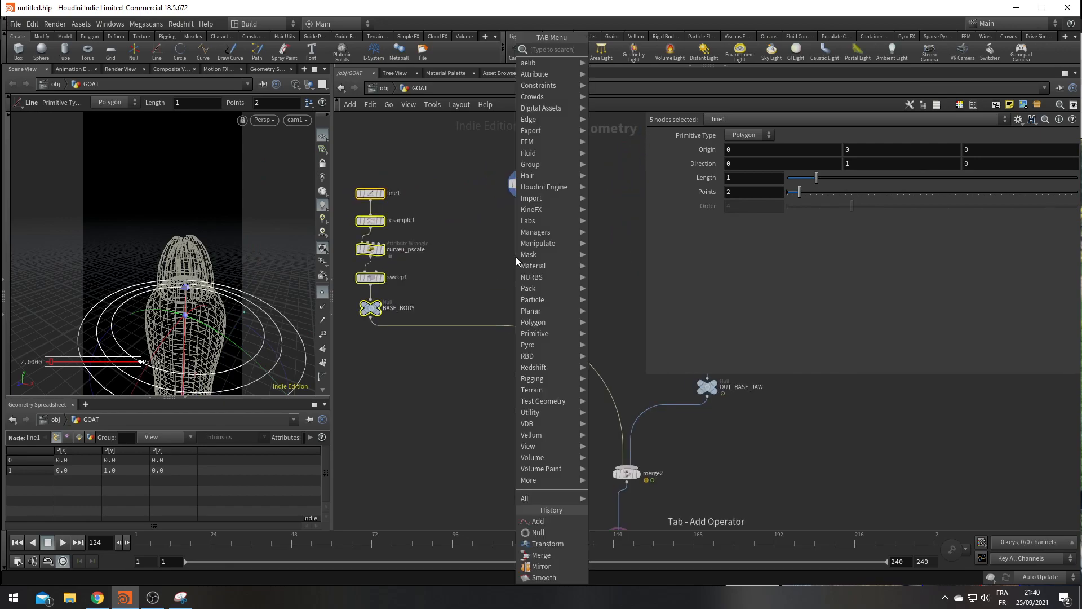
text(ra)
key(Down)
key(Return)
click(516, 254)
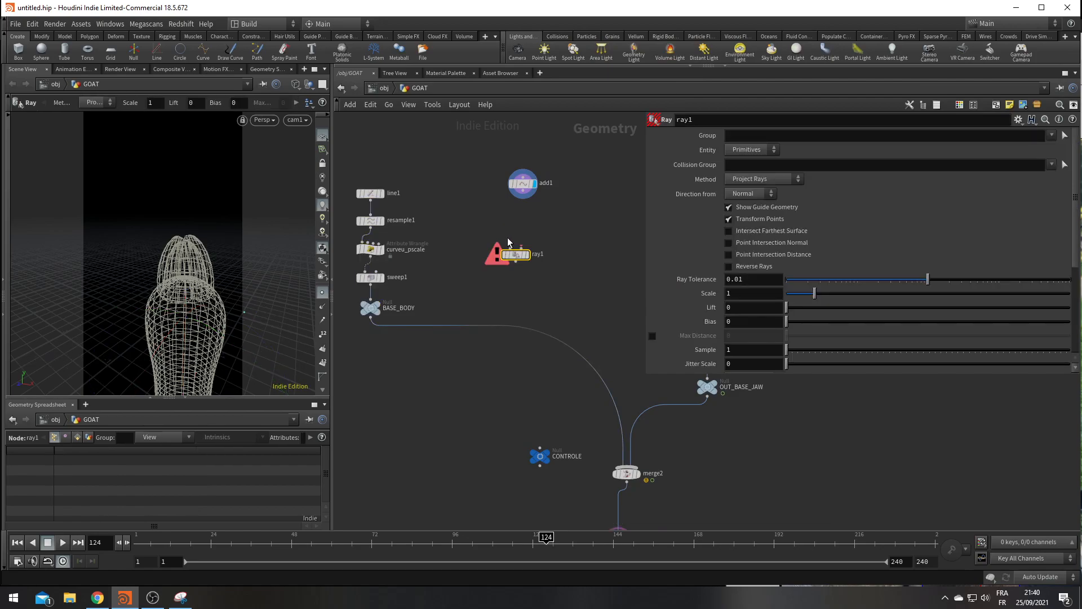
Wire add1 and BASE_BODY into the Ray node's two inputs, rearrange the surrounding nodes, and display the Ray result
drag(510, 248, 372, 318)
middle_drag(381, 382, 518, 338)
middle_drag(574, 190, 471, 291)
drag(515, 211, 568, 317)
drag(549, 312, 352, 400)
drag(388, 196, 424, 404)
drag(403, 334, 524, 307)
drag(345, 278, 374, 453)
drag(358, 328, 432, 304)
drag(432, 367, 524, 349)
click(435, 375)
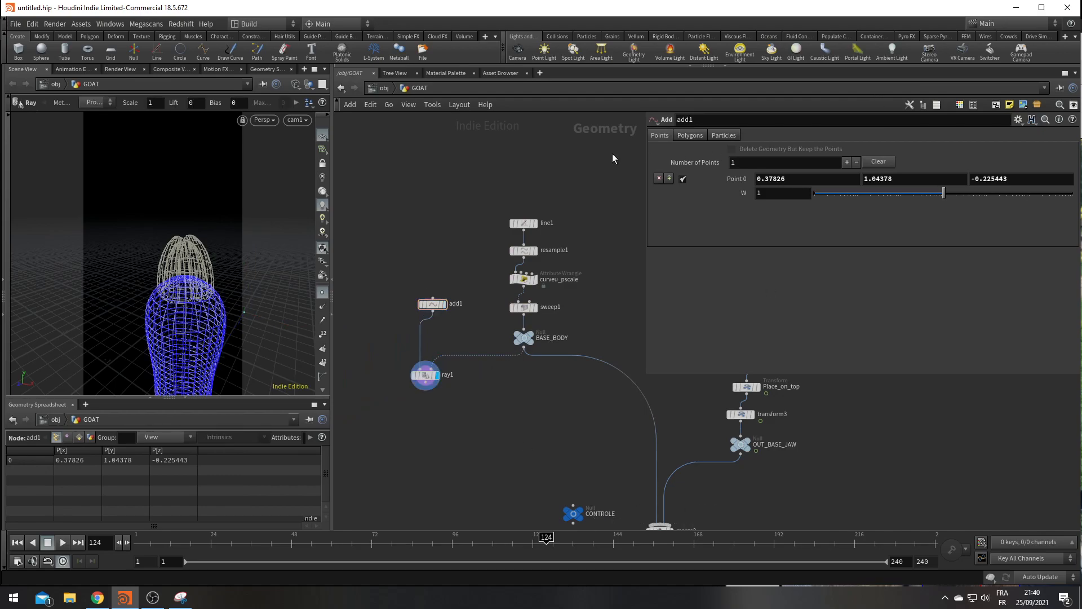
Set the Ray node's method to Minimum Distance
click(428, 375)
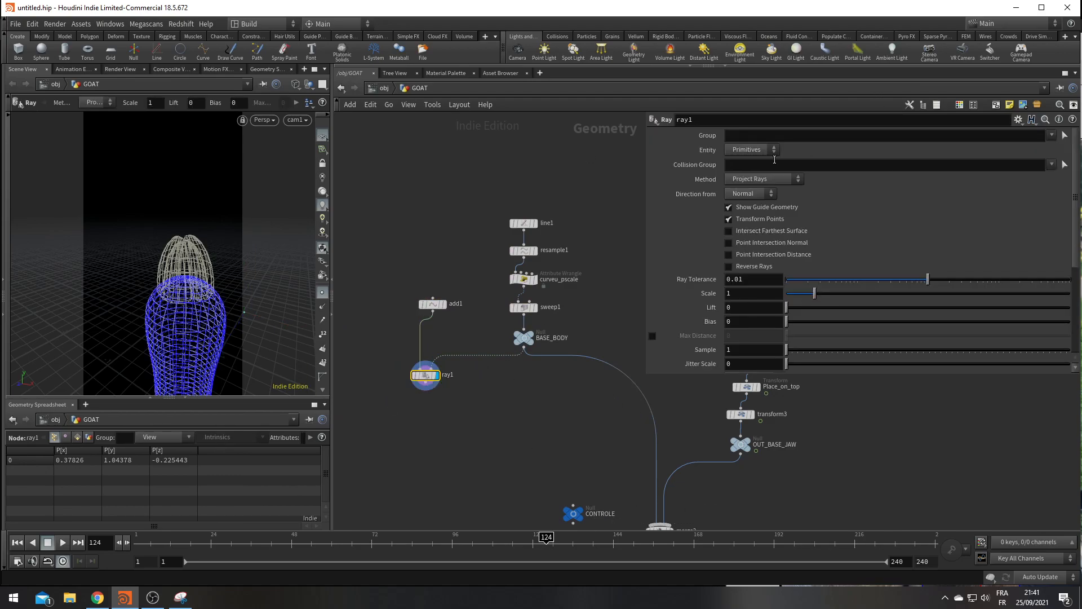
click(761, 179)
click(755, 184)
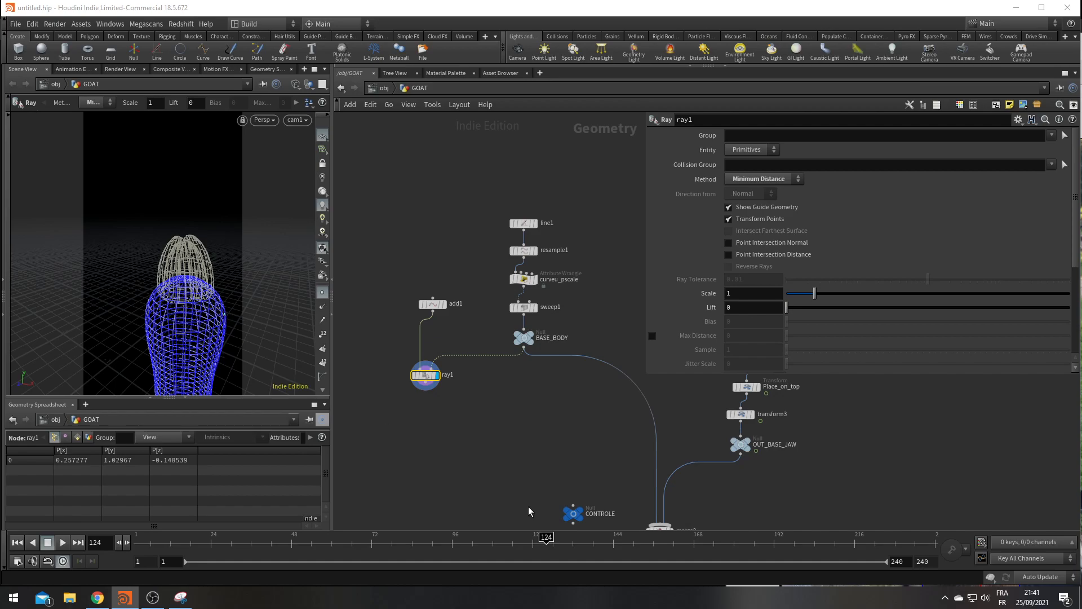
Place a Sphere node for the eye beside the Ray node
key(Tab)
text(sph)
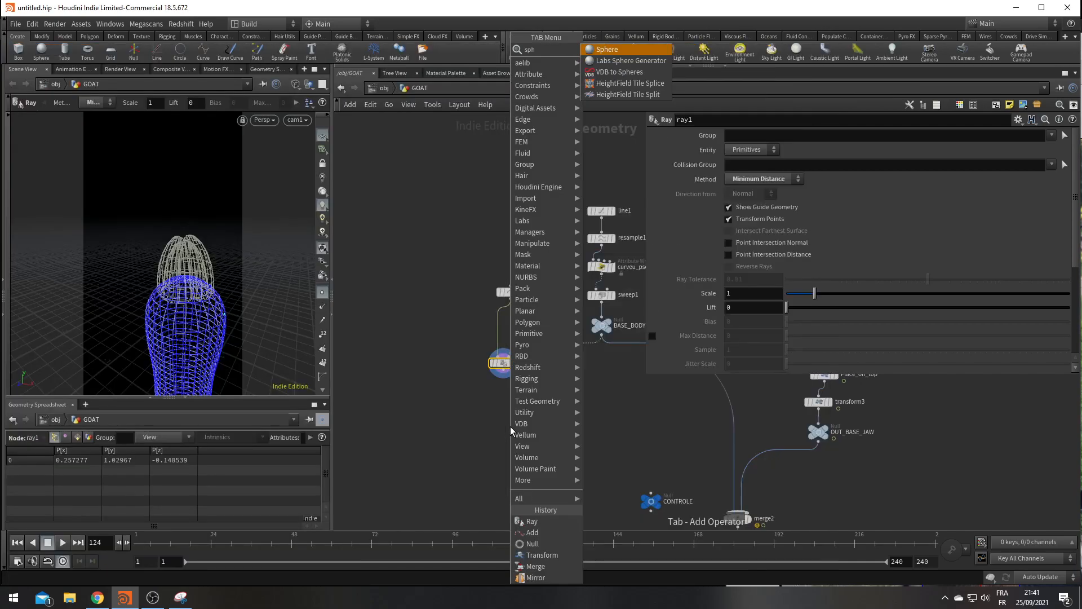
key(Return)
click(420, 357)
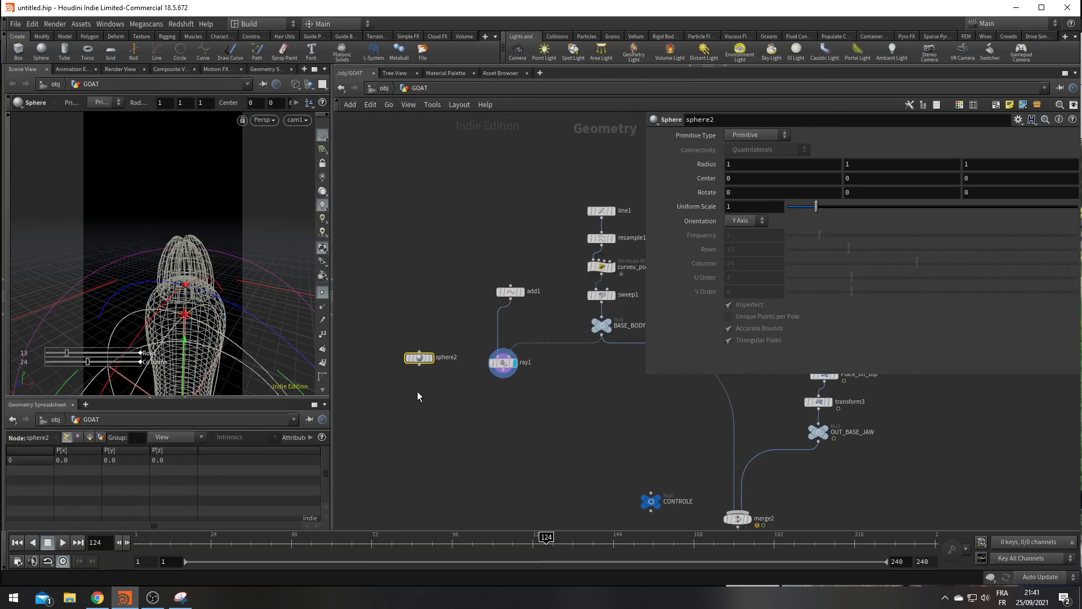
Connect a Null node below the eye sphere and rename it OUT_EYE
key(Tab)
text(null)
key(Return)
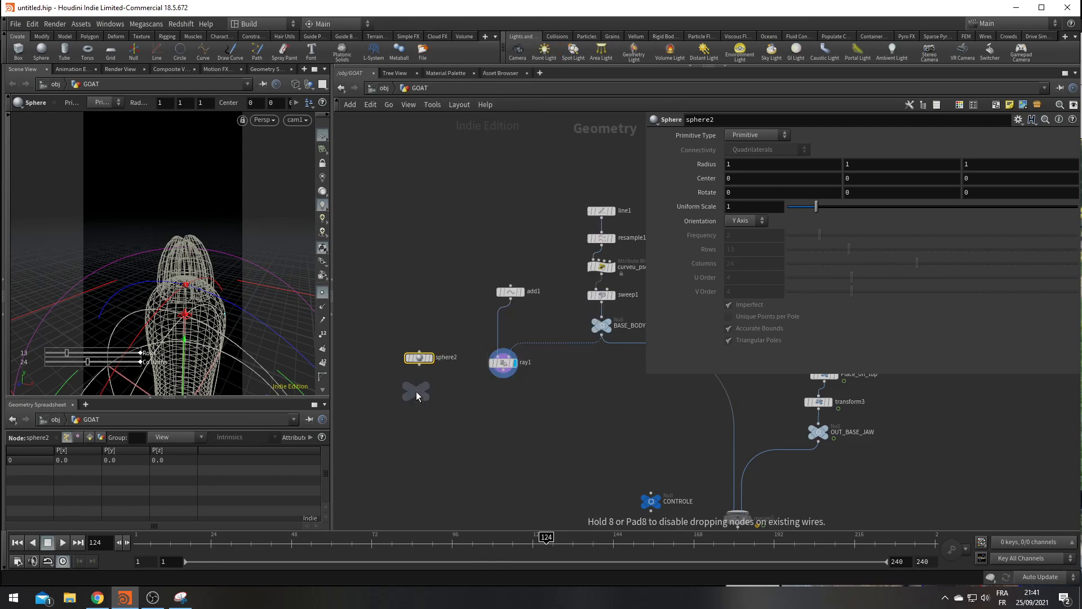
click(415, 392)
drag(419, 365, 416, 382)
drag(396, 332, 396, 366)
double_click(420, 363)
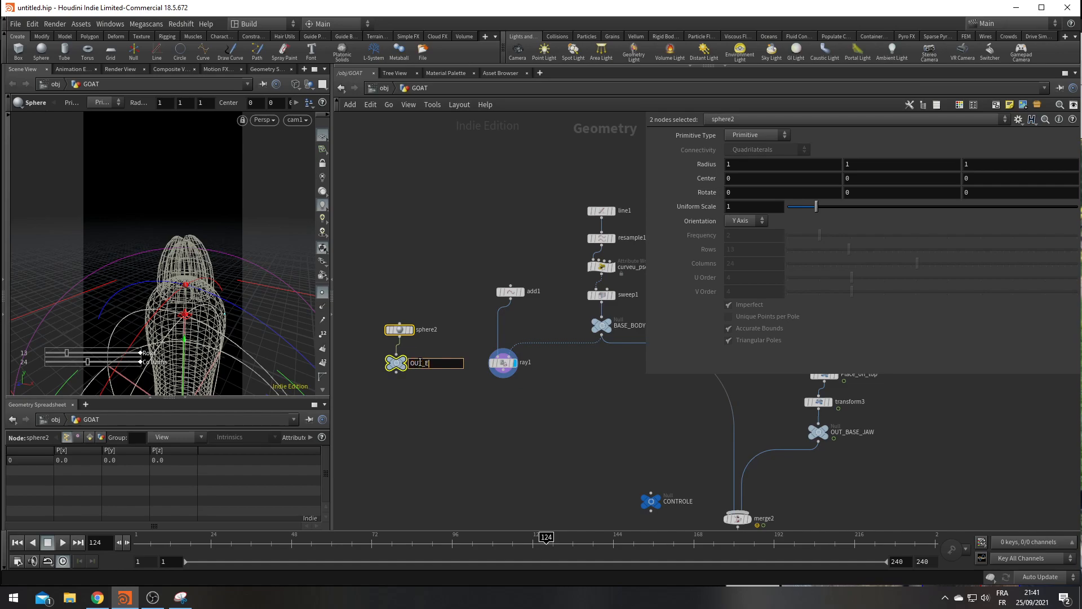
key(Return)
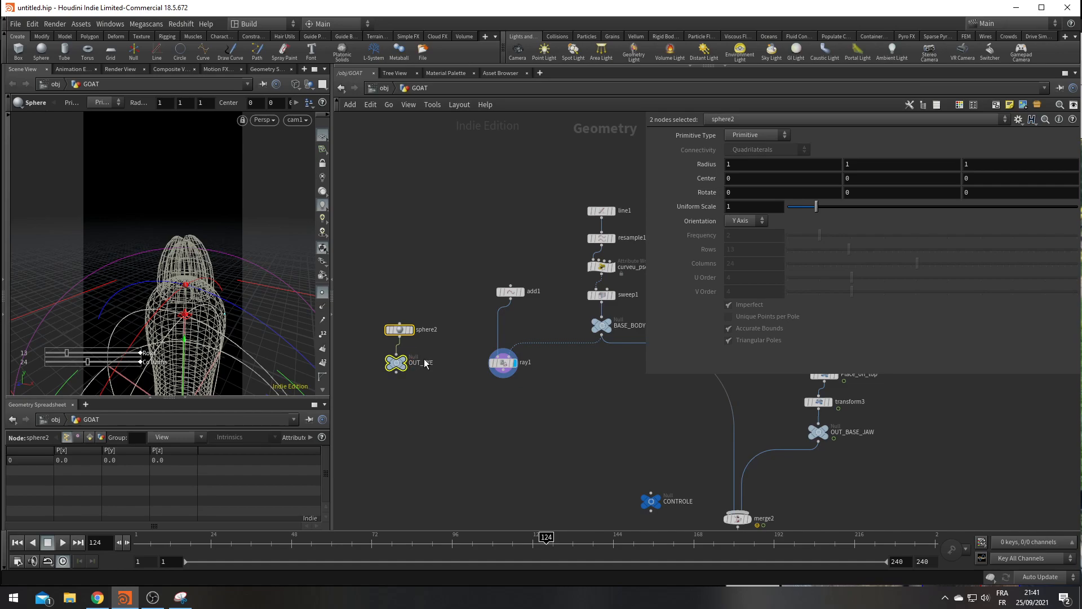
Set the eye sphere's primitive type to Polygon
click(399, 329)
click(784, 135)
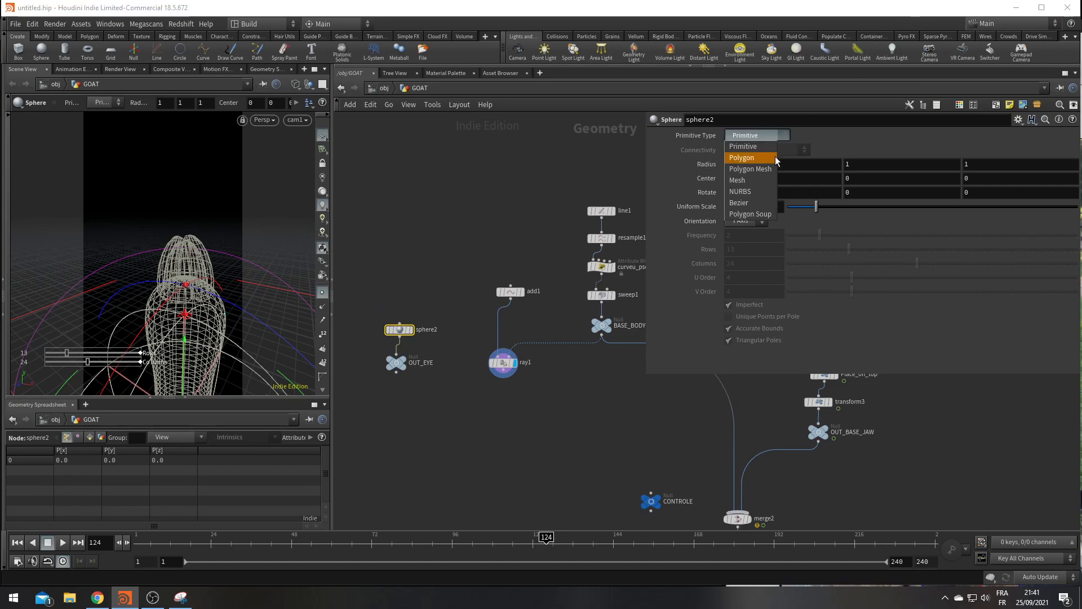
click(741, 158)
Add a Copy to Points node that copies OUT_EYE onto the Ray node's point, and display it
key(Tab)
text(copy)
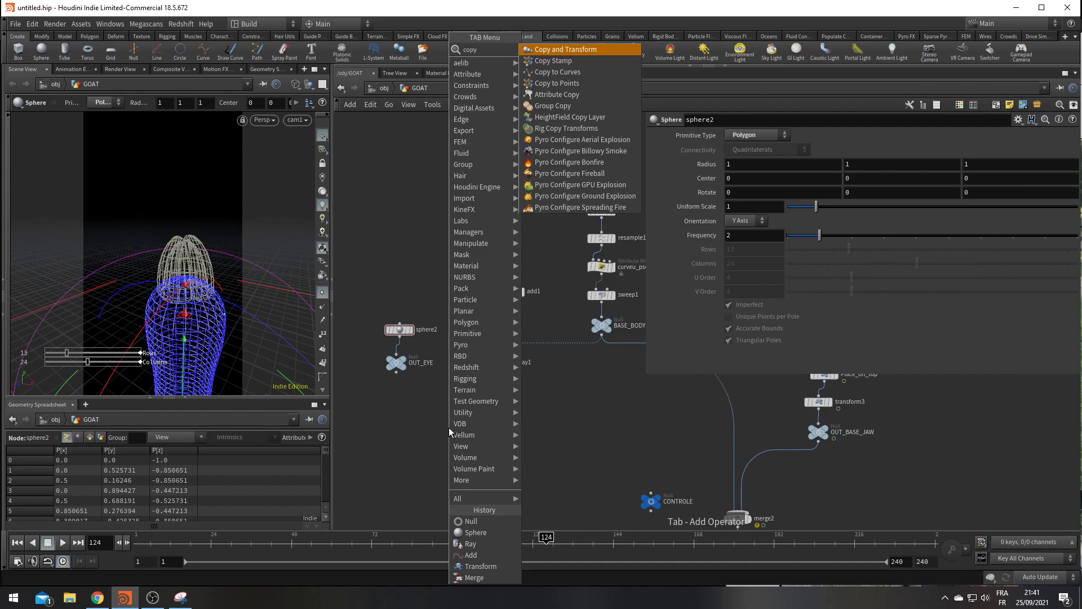
key(Down)
key(Down)
key(Down)
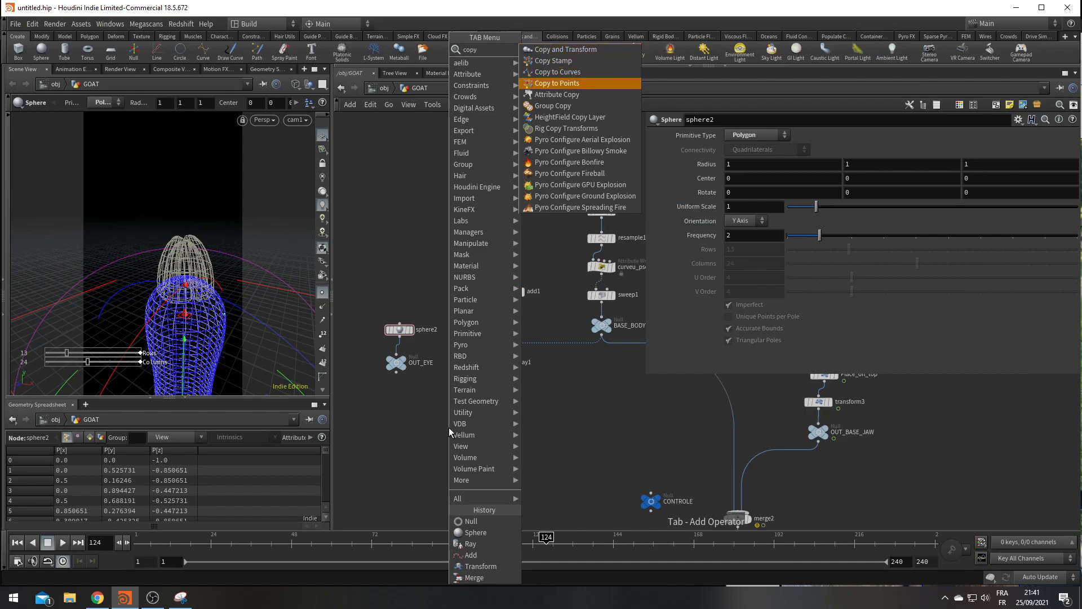
key(Return)
click(437, 391)
drag(439, 393, 398, 373)
drag(446, 425, 510, 367)
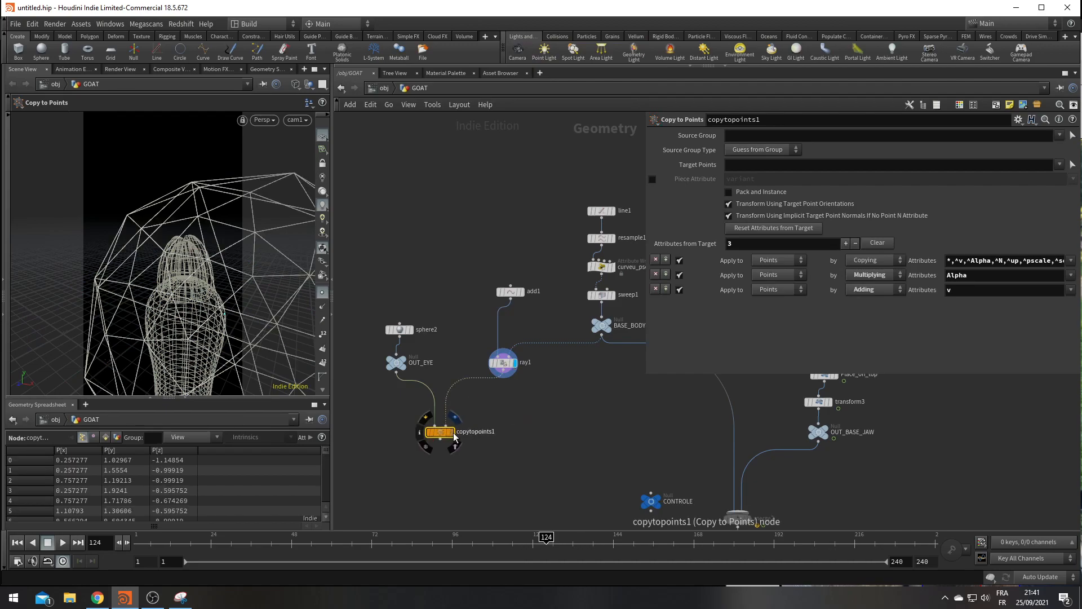
Set the eye sphere's uniform scale to 0.06 and connect the Copy to Points node to merge2
click(400, 329)
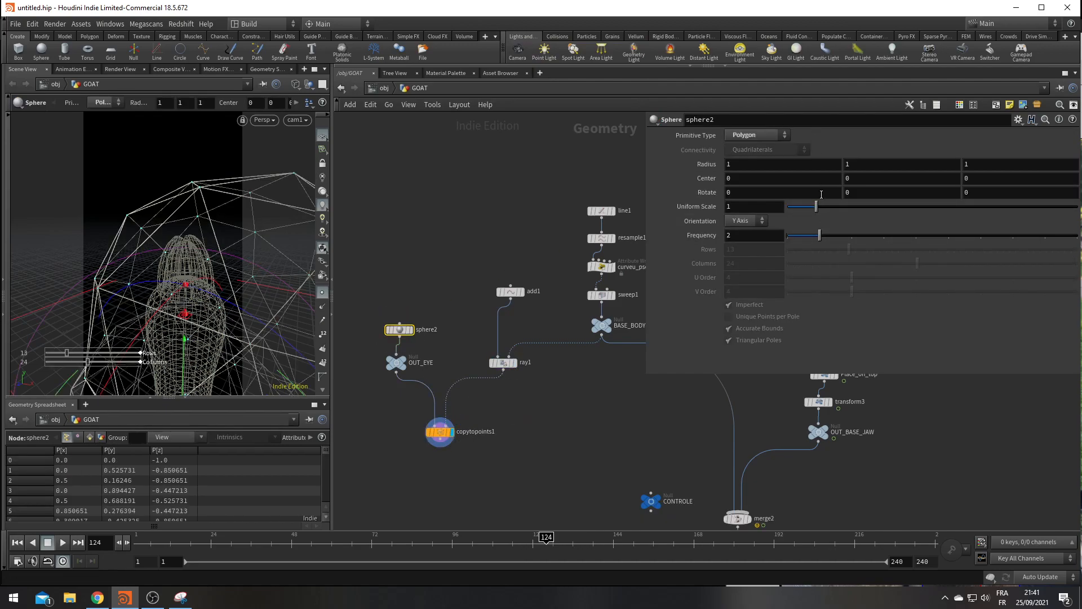
drag(817, 208, 789, 210)
scroll(562, 478, down, 3)
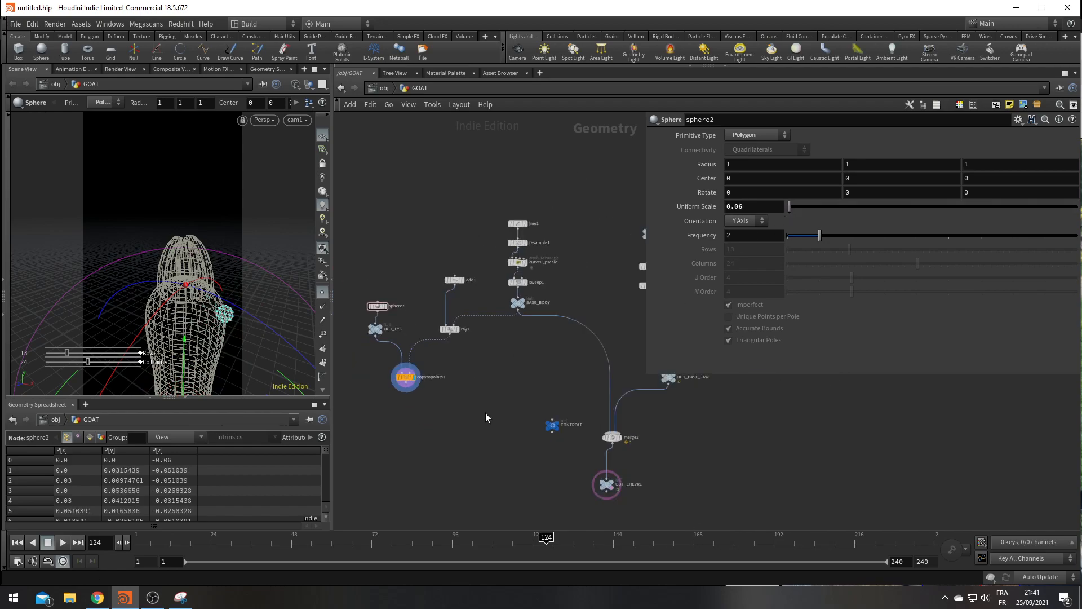
drag(405, 364, 601, 403)
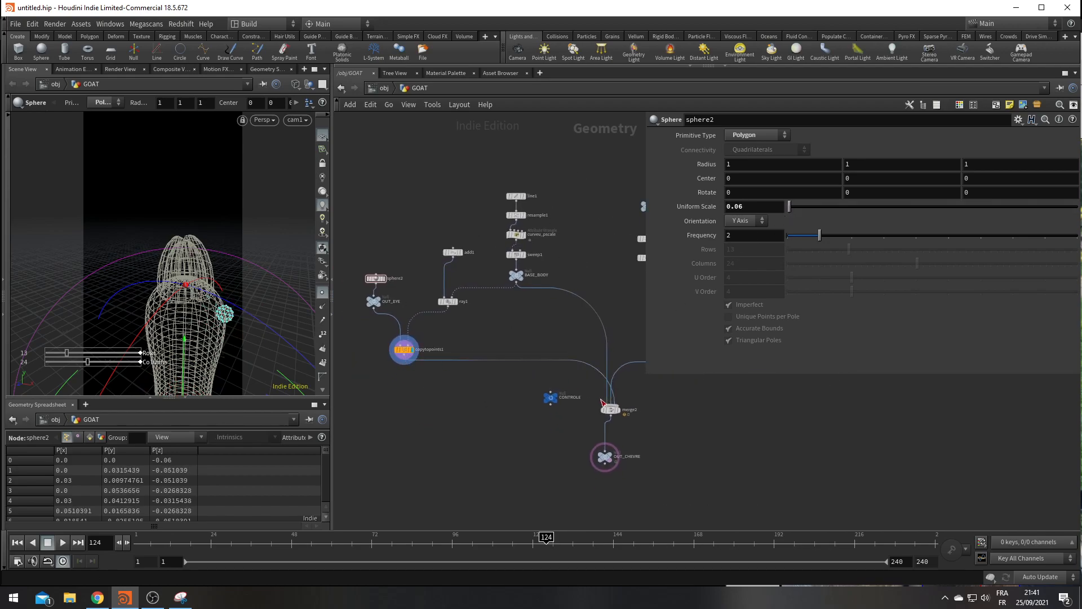
scroll(423, 404, up, 2)
key(ctrl+c)
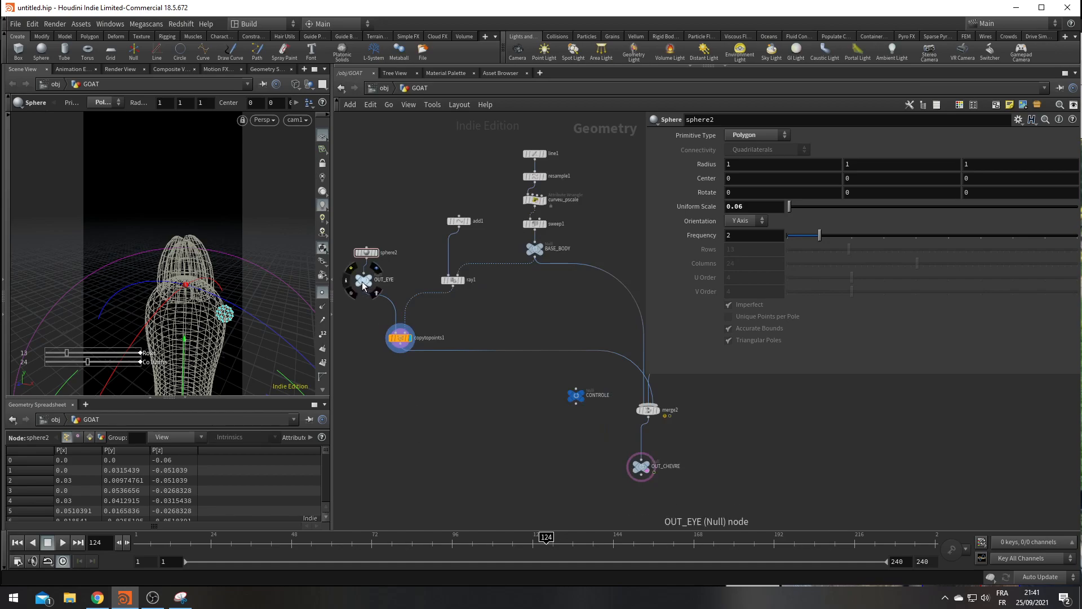
key(ctrl+v)
key(ctrl+z)
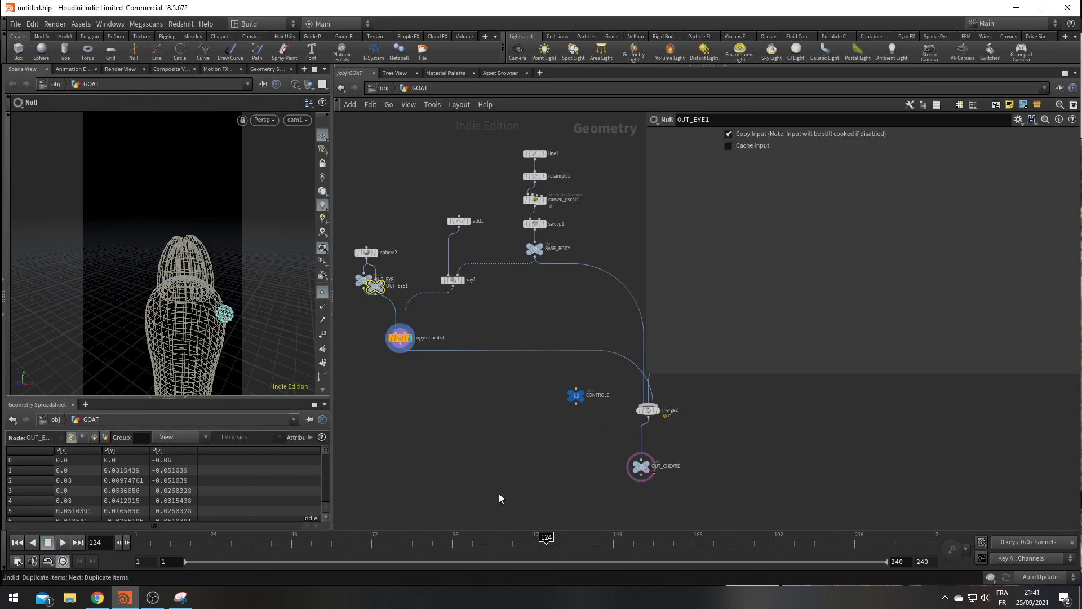
key(Delete)
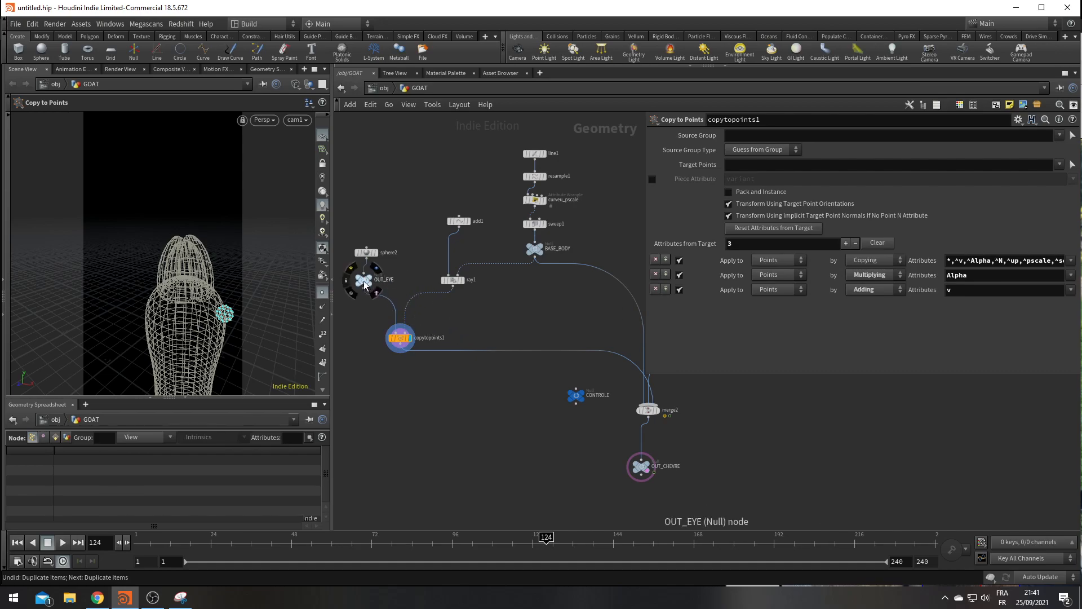
Duplicate the OUT_EYE null and insert the copy between the Copy to Points node and merge2
click(364, 280)
key(ctrl+c)
key(ctrl+v)
click(489, 432)
drag(488, 438, 457, 362)
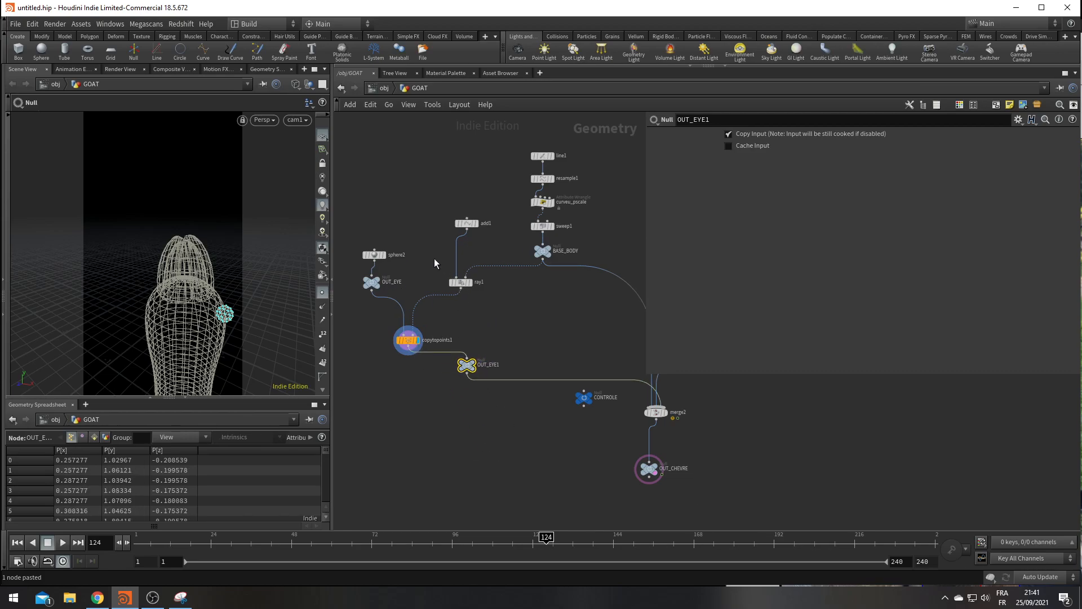
Insert a Mirror node between the Ray node and the Copy to Points node to create the second eye
key(Tab)
text(mir)
key(Return)
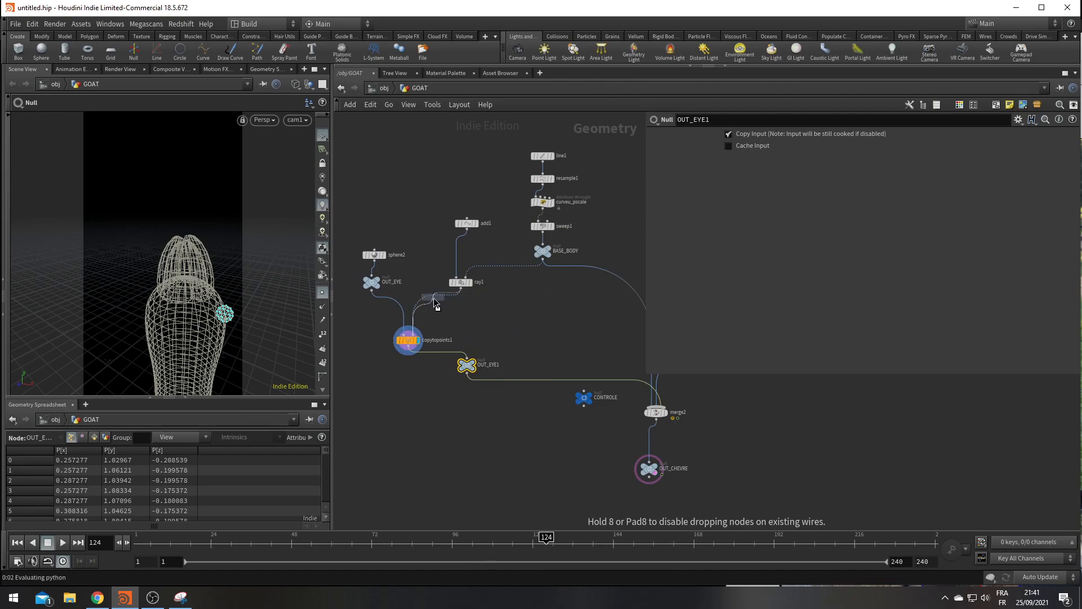
click(437, 306)
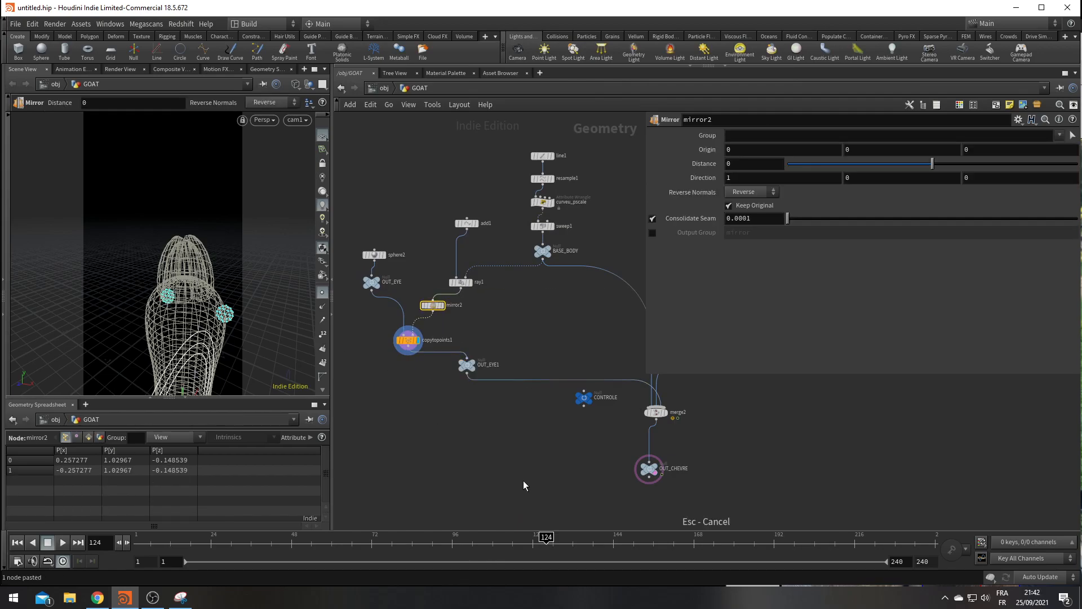
Rename the null after the Copy to Points node as OUT_EYES
middle_drag(517, 468, 481, 442)
scroll(427, 347, up, 2)
double_click(469, 333)
text(S)
key(Return)
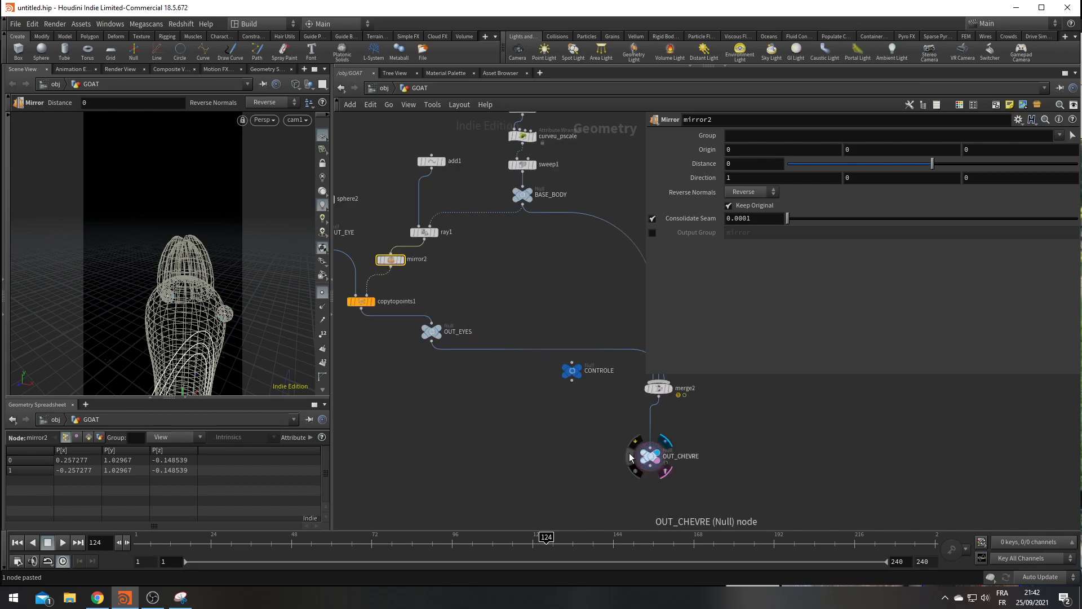
Display OUT_CHEVRE as a shaded model and hide the point markers in the viewport
click(642, 457)
key(shift+w)
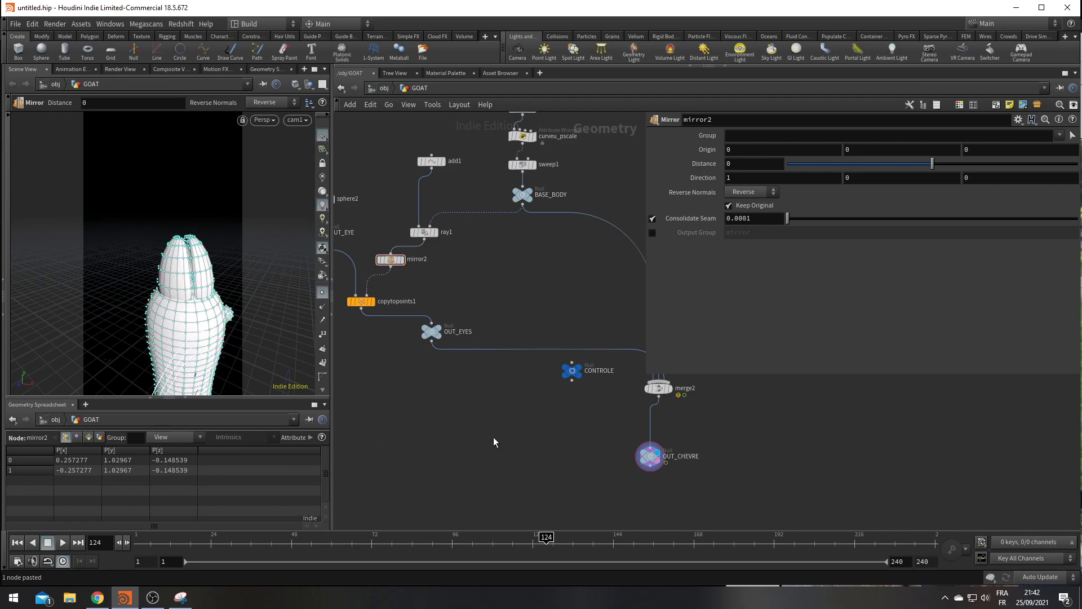
click(323, 292)
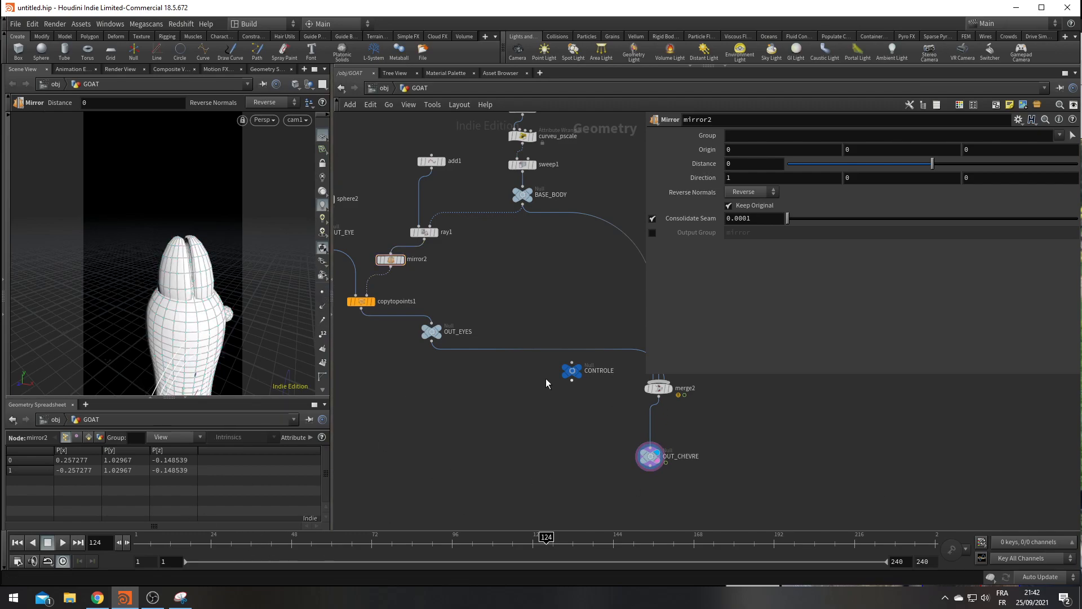
Enlarge the eye sphere to a uniform scale of 0.11 and bring up the reference photo for comparison
middle_drag(478, 282, 548, 320)
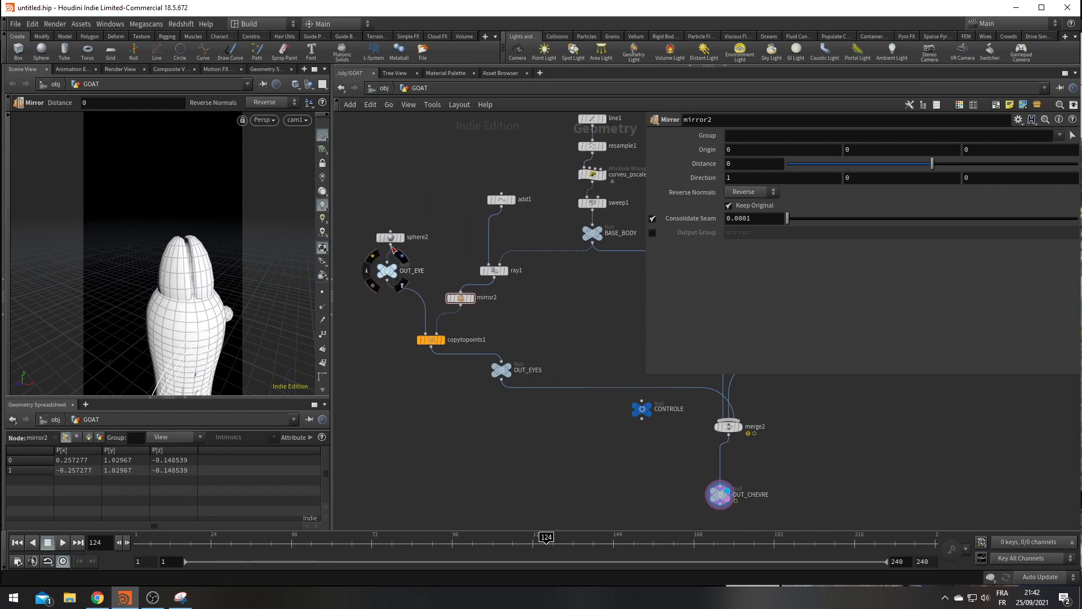
click(391, 238)
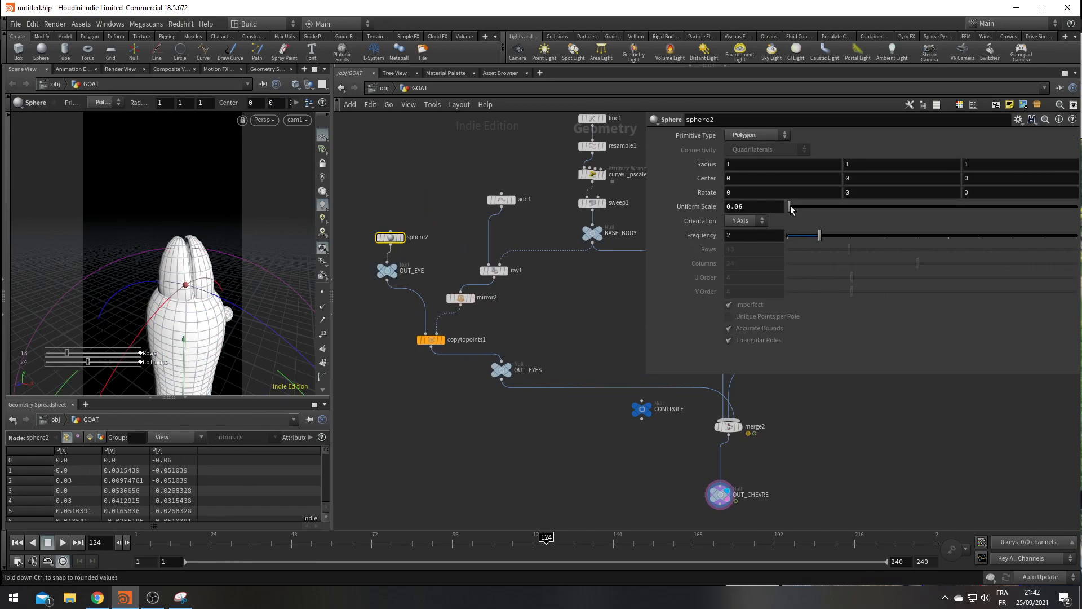
middle_drag(768, 206, 816, 223)
click(177, 601)
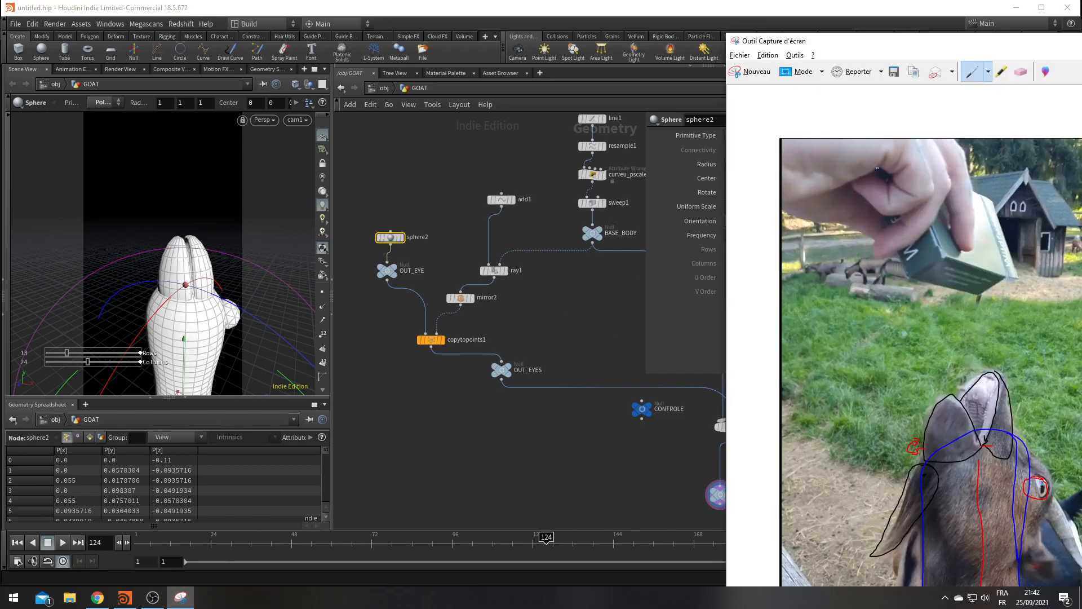
Reposition the goat reference photo to compare the head and eye area with the model
drag(953, 46, 981, 102)
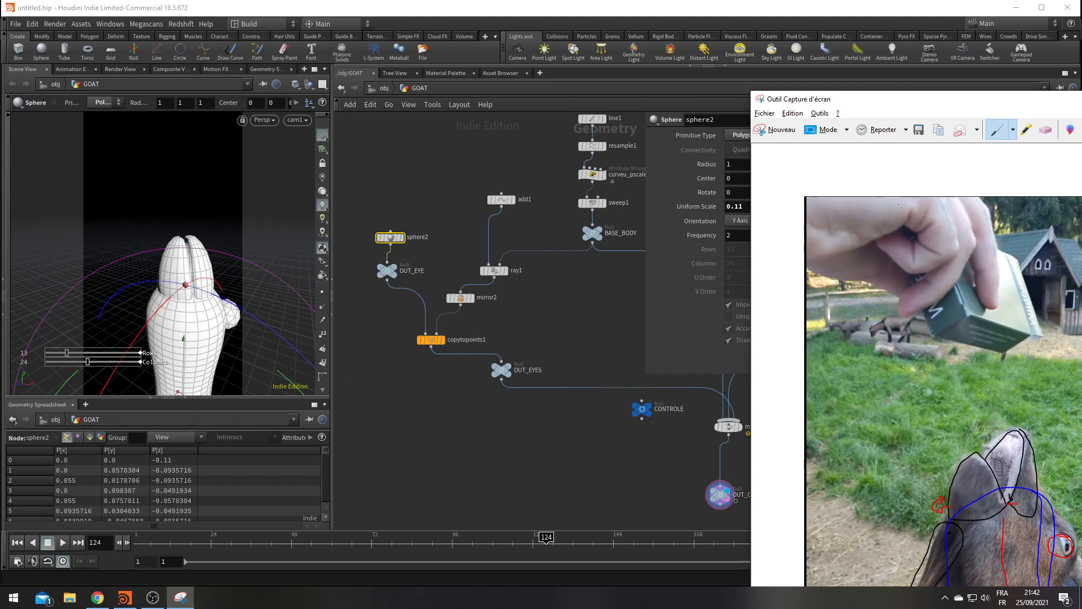
drag(938, 107, 491, 105)
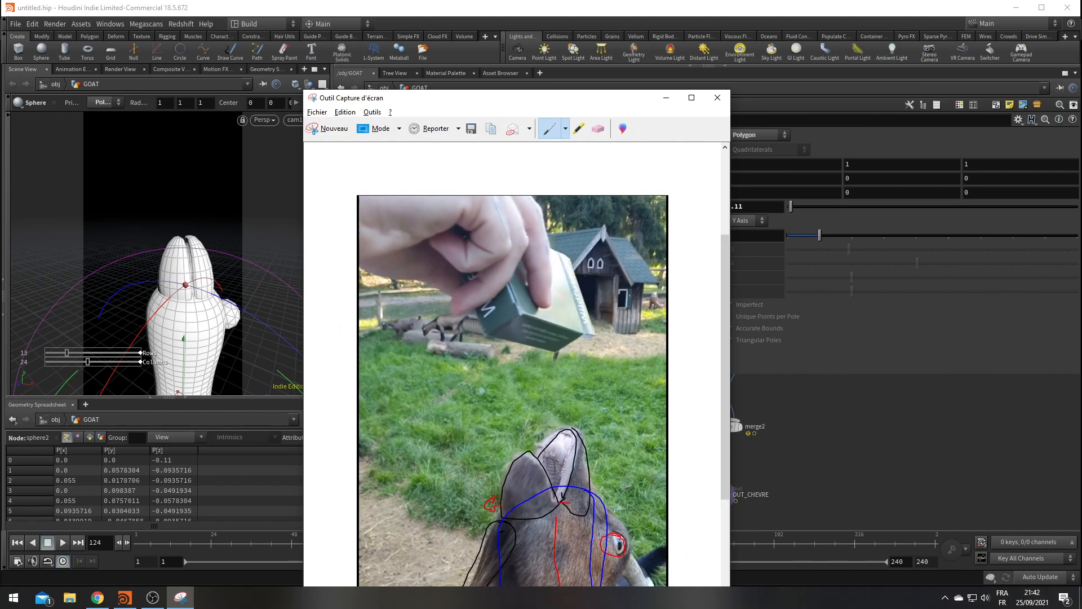
drag(450, 105, 808, 150)
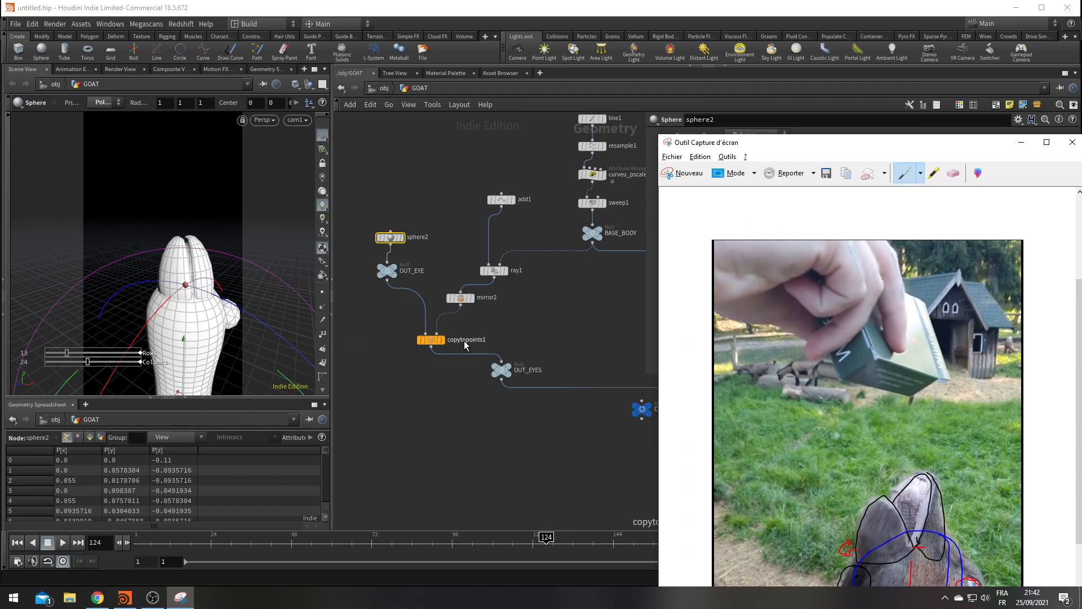
scroll(479, 398, down, 3)
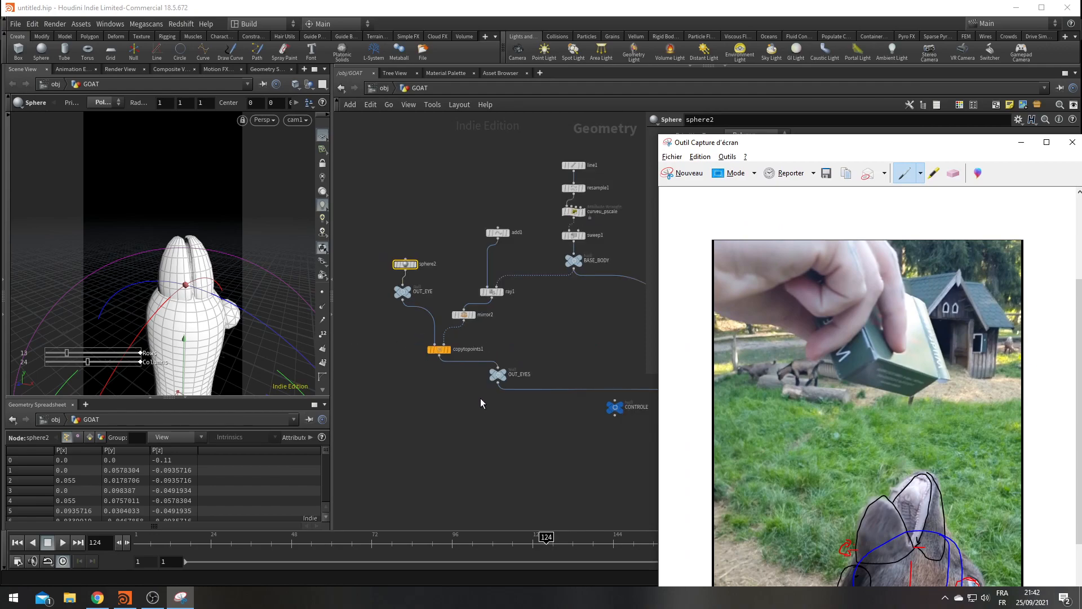
click(479, 399)
Move the body and eye node branches together farther away from the jaw branch to make room in the network
drag(460, 404, 405, 418)
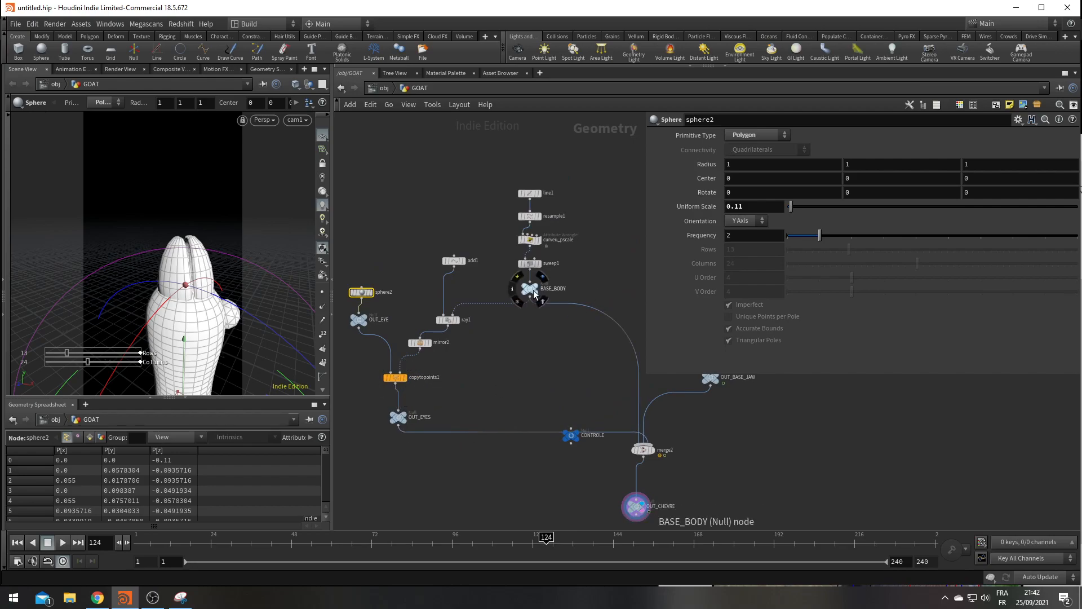
middle_drag(513, 387, 532, 389)
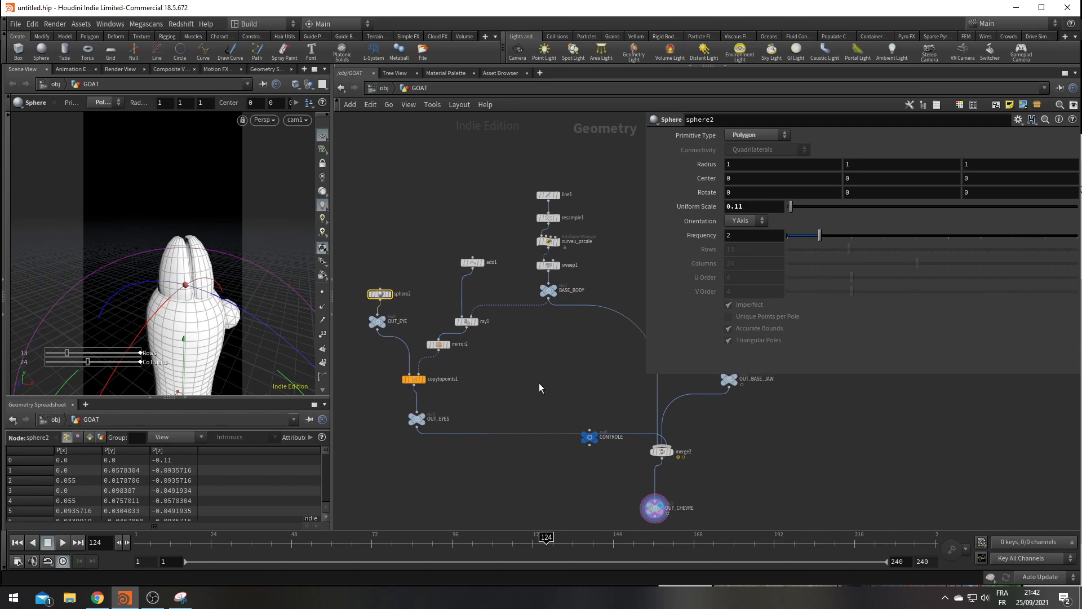
middle_drag(435, 432, 440, 367)
scroll(463, 376, down, 2)
scroll(464, 376, down, 2)
drag(394, 269, 488, 423)
drag(484, 355, 421, 374)
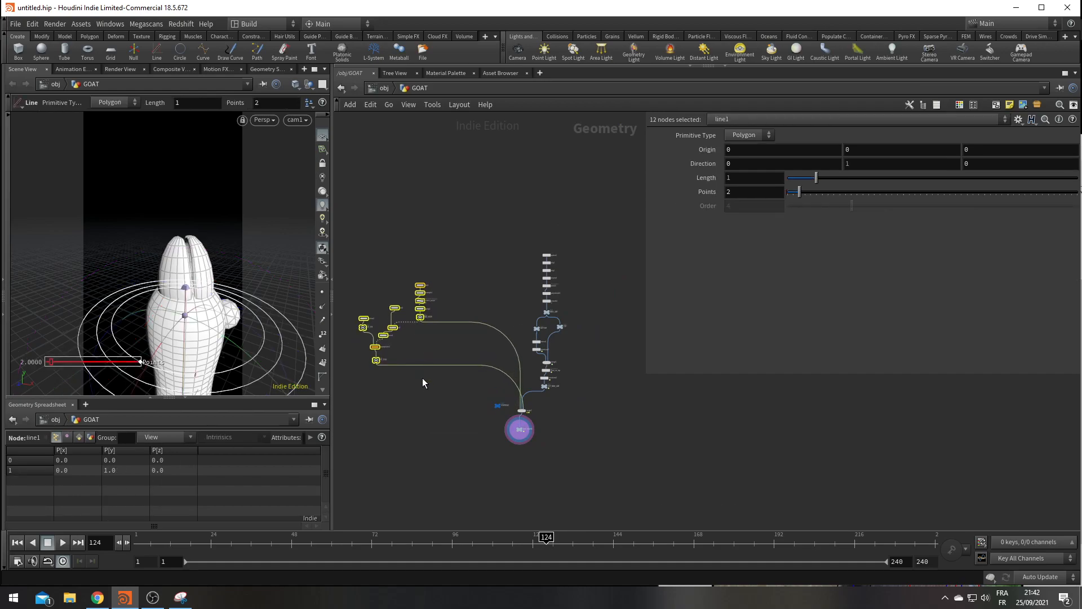
click(421, 374)
Insert a Null node on the connection between BASE_BODY and the final merge node
scroll(427, 392, up, 2)
middle_drag(461, 395, 493, 427)
scroll(546, 356, up, 2)
key(Tab)
text(n)
key(Return)
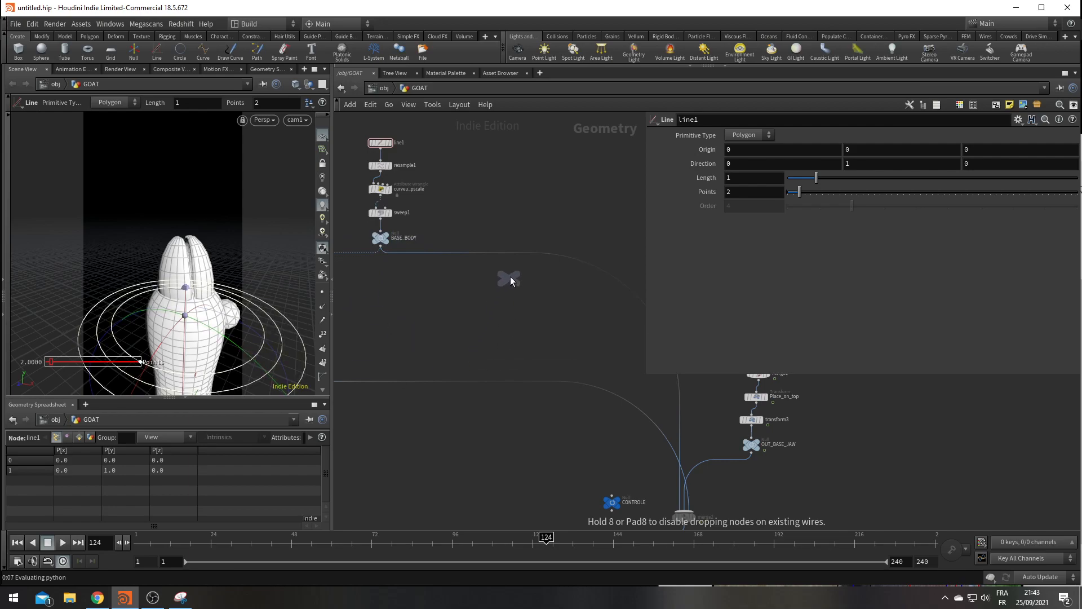
click(529, 252)
drag(530, 252, 533, 280)
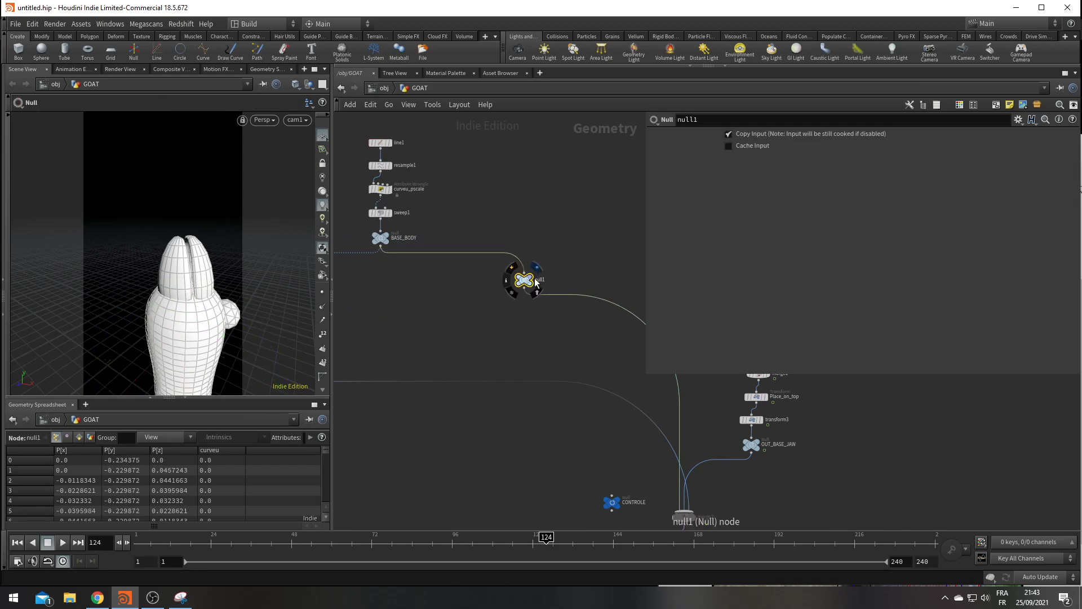
Display the new null after BASE_BODY and rename it OUT_BODY
double_click(541, 278)
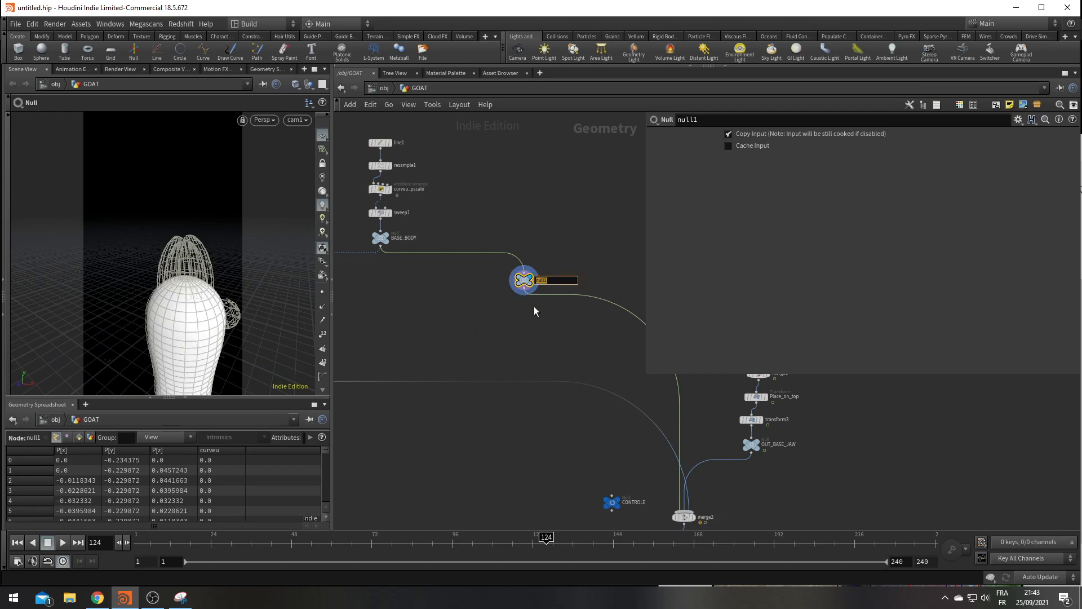
text(OUT_BODY)
key(Return)
Add an Object Merge node above OUT_BODY that references /obj/GOAT/OUT_EYES
scroll(447, 320, down, 1)
middle_drag(448, 321, 509, 357)
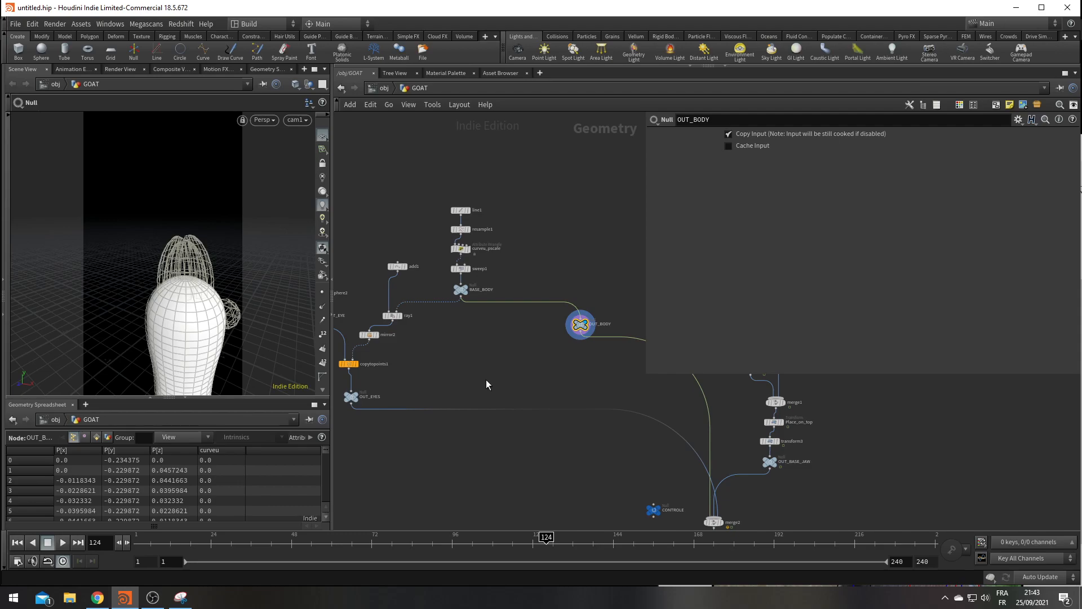
click(351, 397)
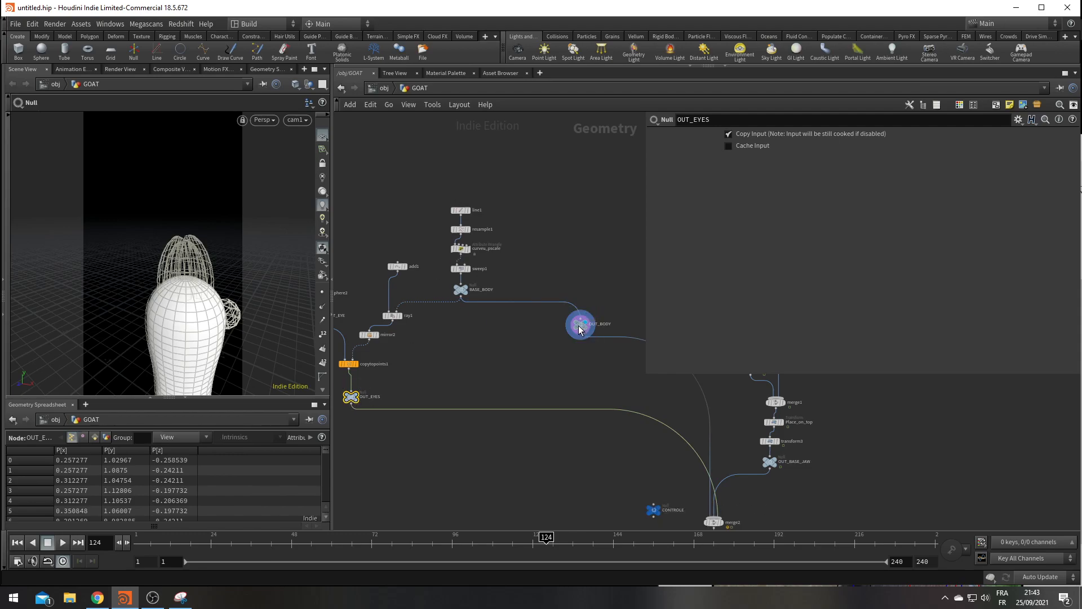
drag(580, 327, 573, 349)
drag(339, 415, 341, 416)
key(ctrl+c)
key(Tab)
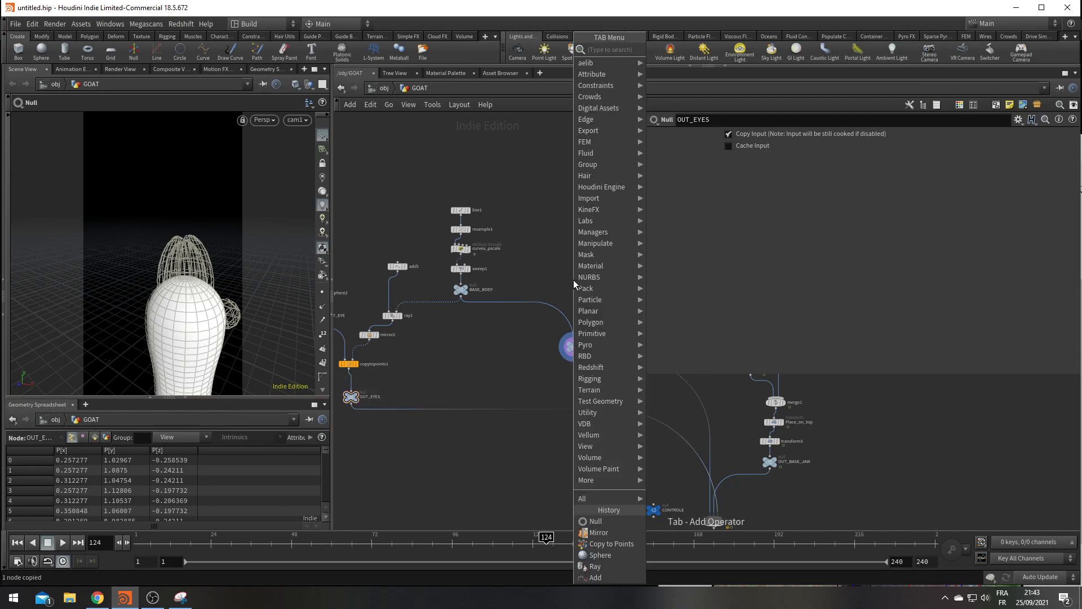
text(object)
key(Return)
click(573, 280)
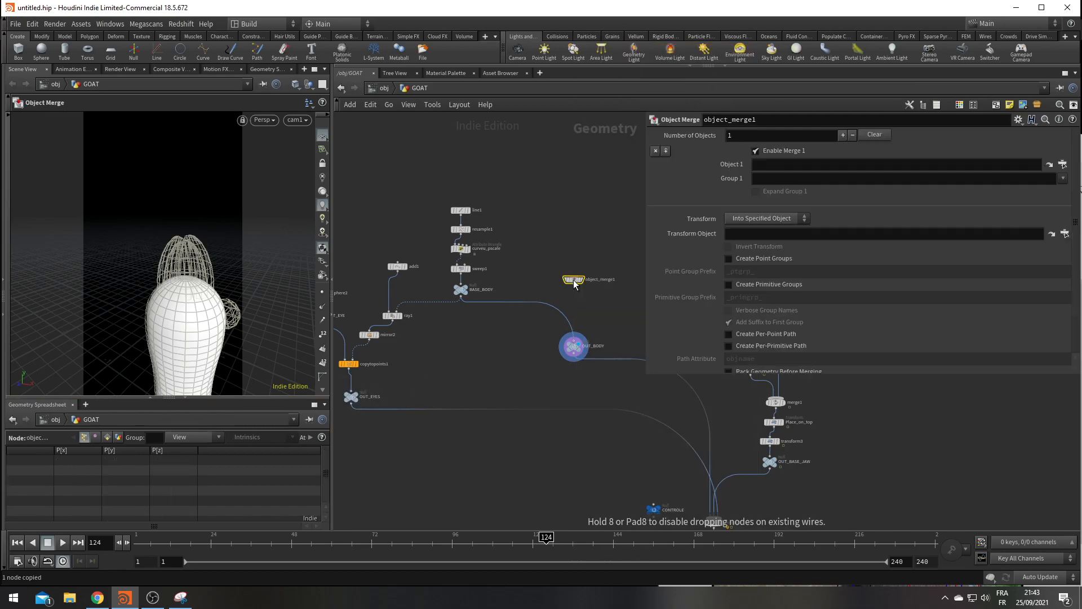
key(ctrl+v)
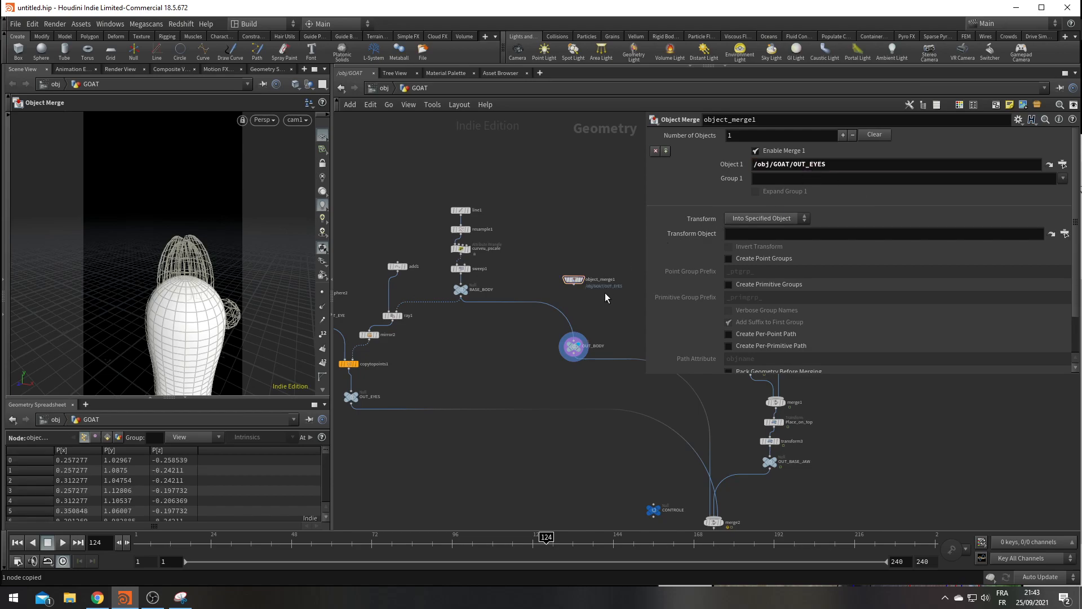
Rename the Object Merge node as Get_eyes
double_click(595, 279)
text(Get_eyes)
key(Return)
Insert a Mask from Geometry node between BASE_BODY and OUT_BODY, with Get_eyes as its second input, and display it
scroll(594, 279, up, 1)
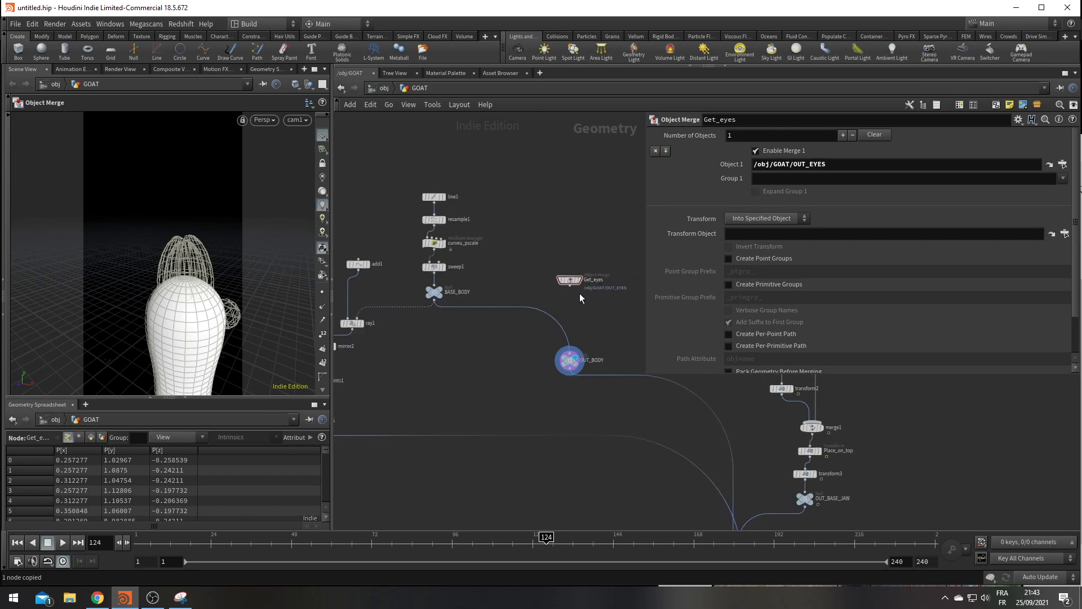
key(Tab)
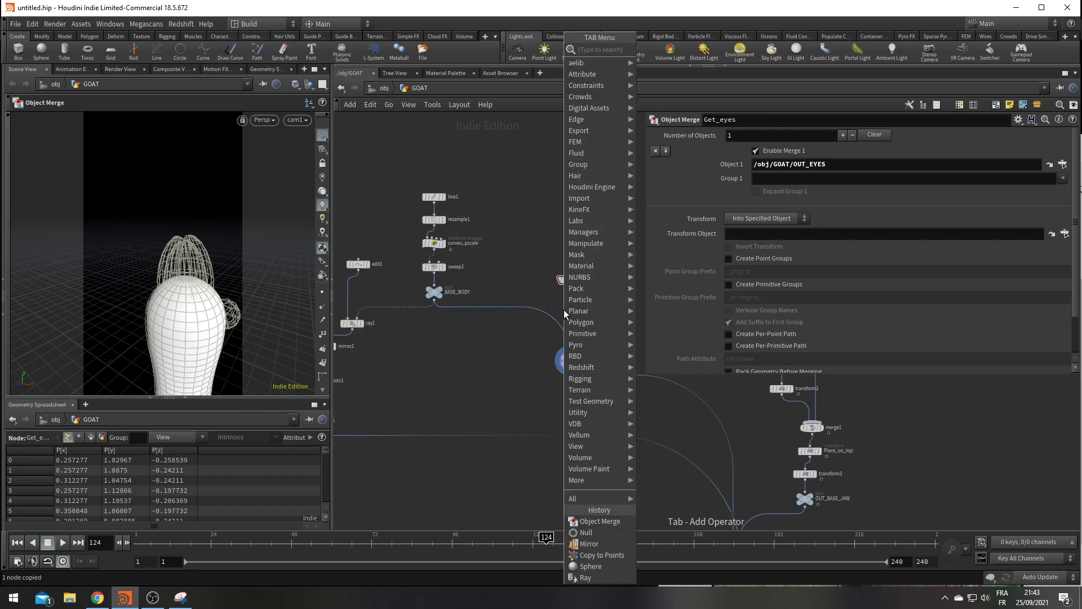
text(mask)
key(Down)
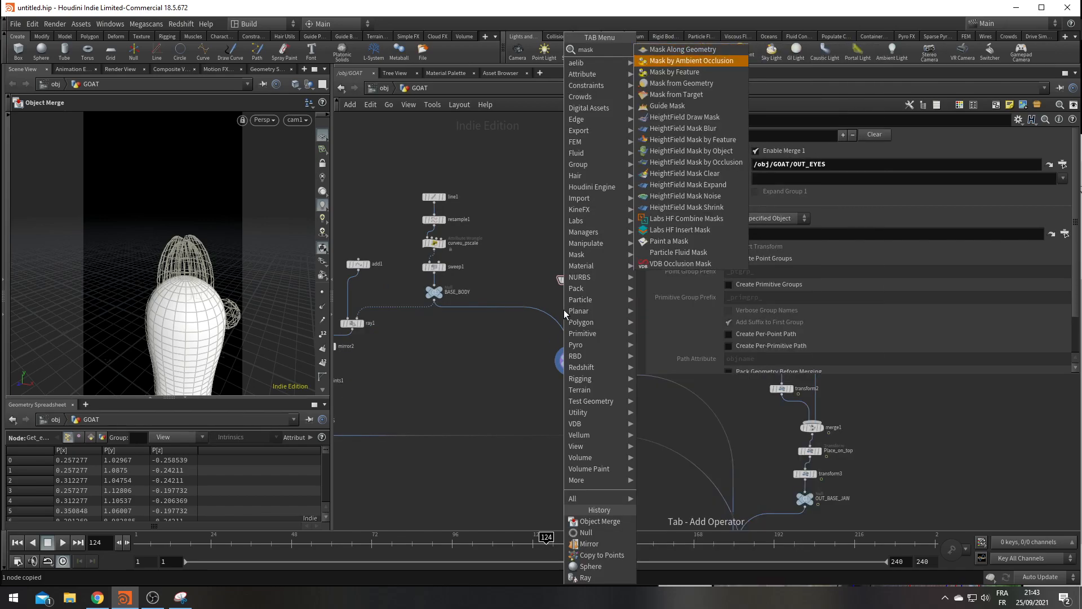
key(Return)
scroll(535, 311, up, 2)
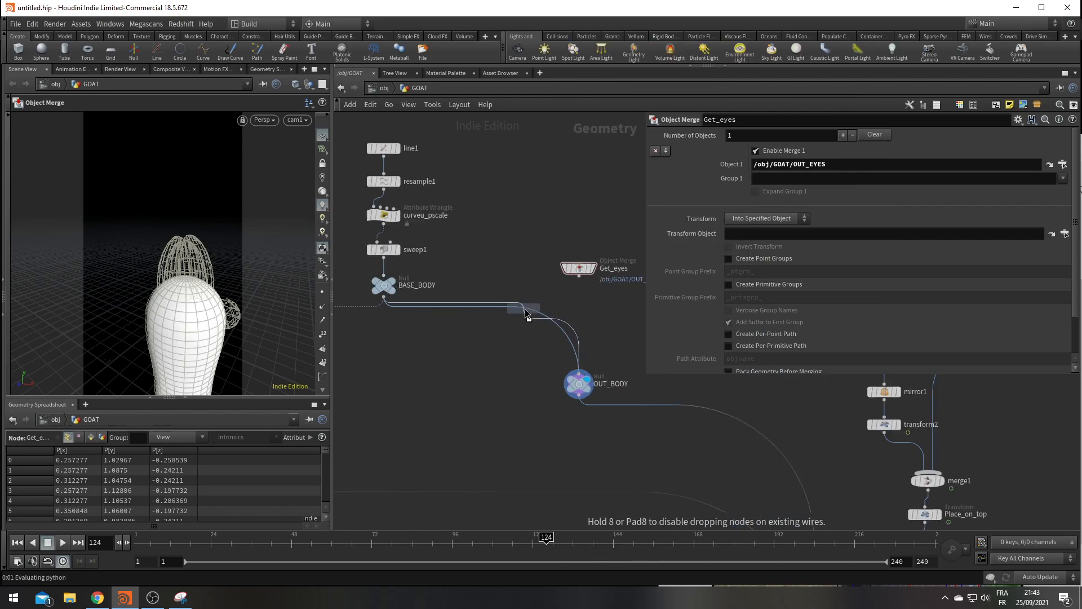
click(534, 312)
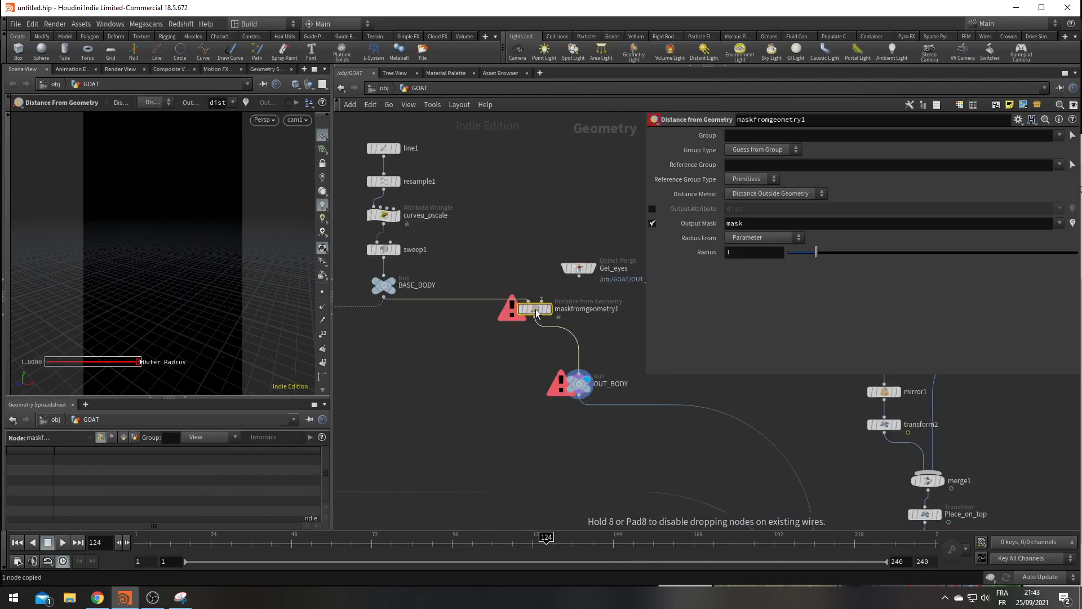
drag(579, 276, 542, 299)
click(549, 310)
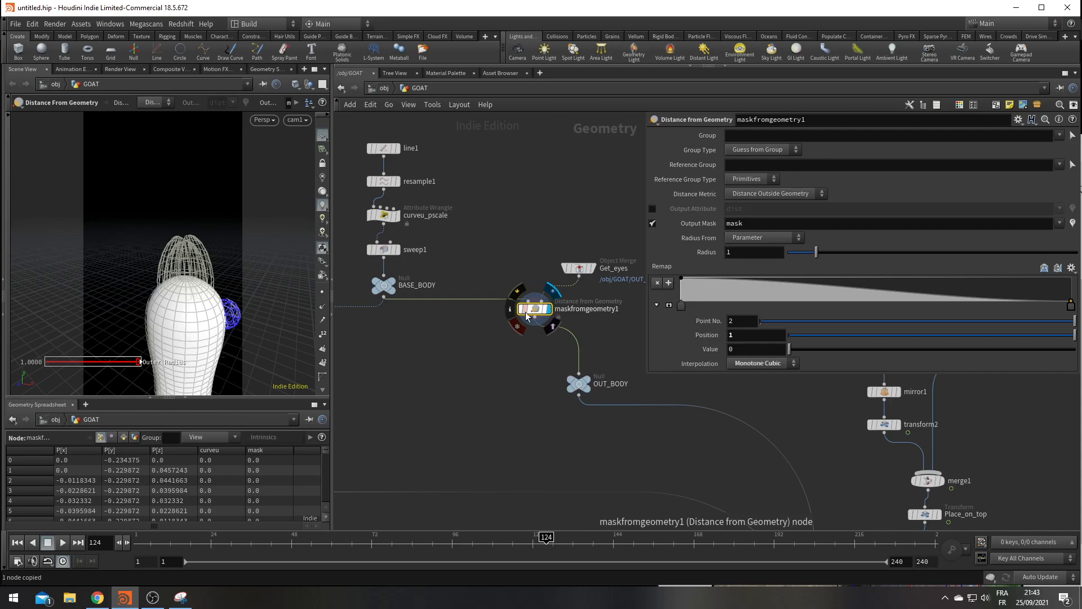
Visualize the mask attribute on the body and set the mask radius to 0.31
click(510, 308)
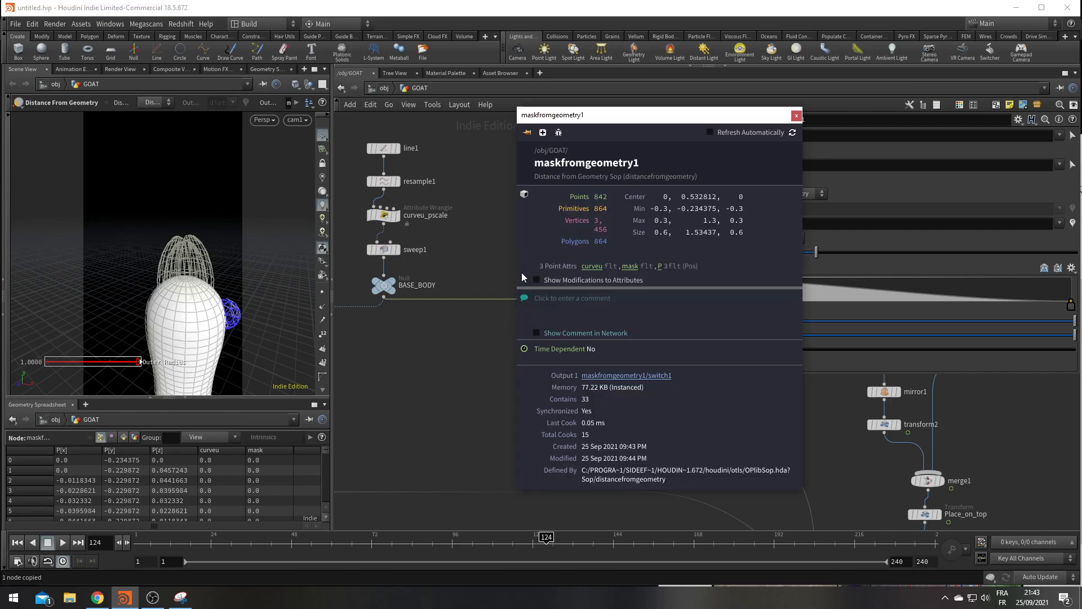
click(630, 267)
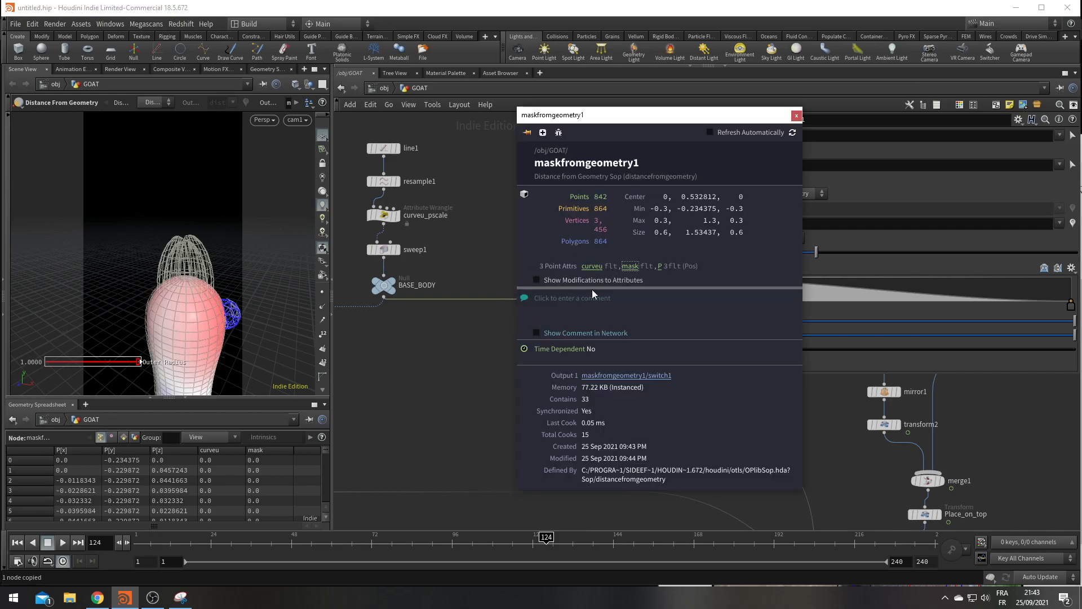
drag(677, 115, 507, 326)
drag(816, 252, 796, 258)
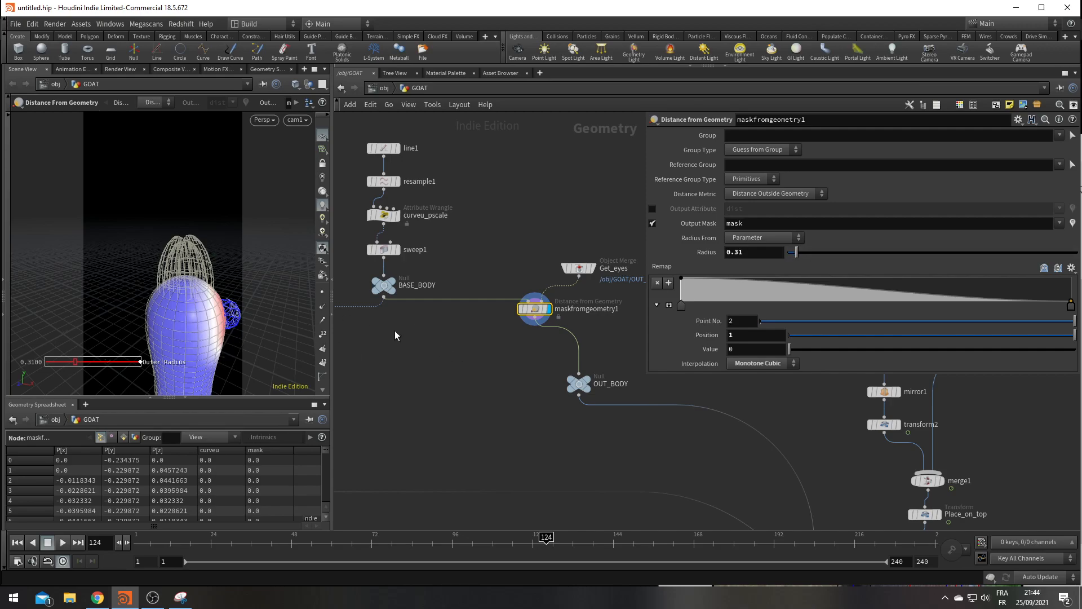
Insert a Normal node between the mask node and OUT_BODY, and display its output with point normals shown
key(Tab)
text(attribblur)
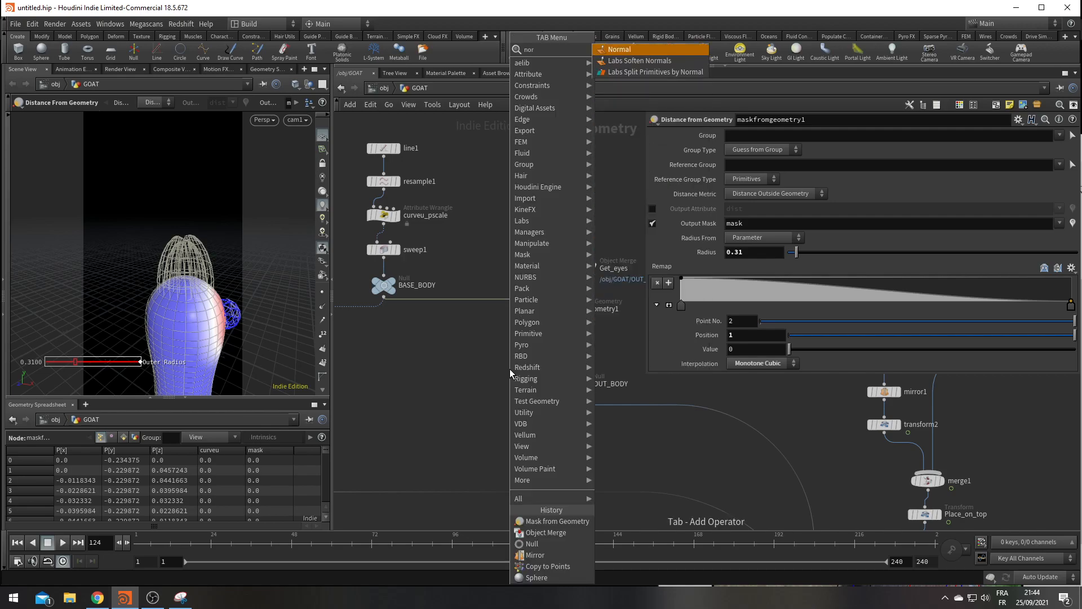
key(Return)
click(563, 344)
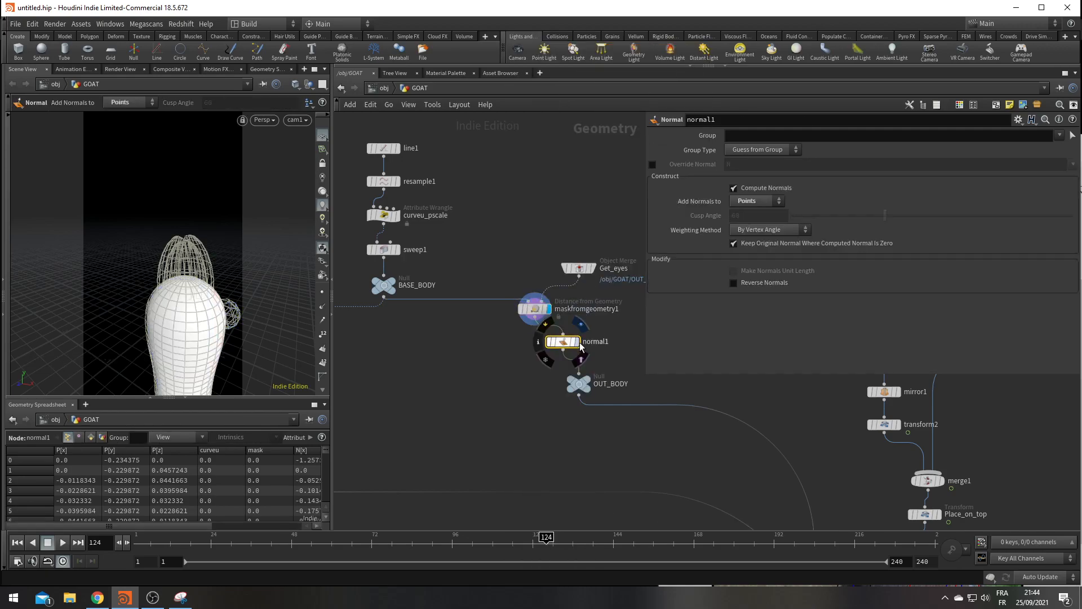
click(577, 343)
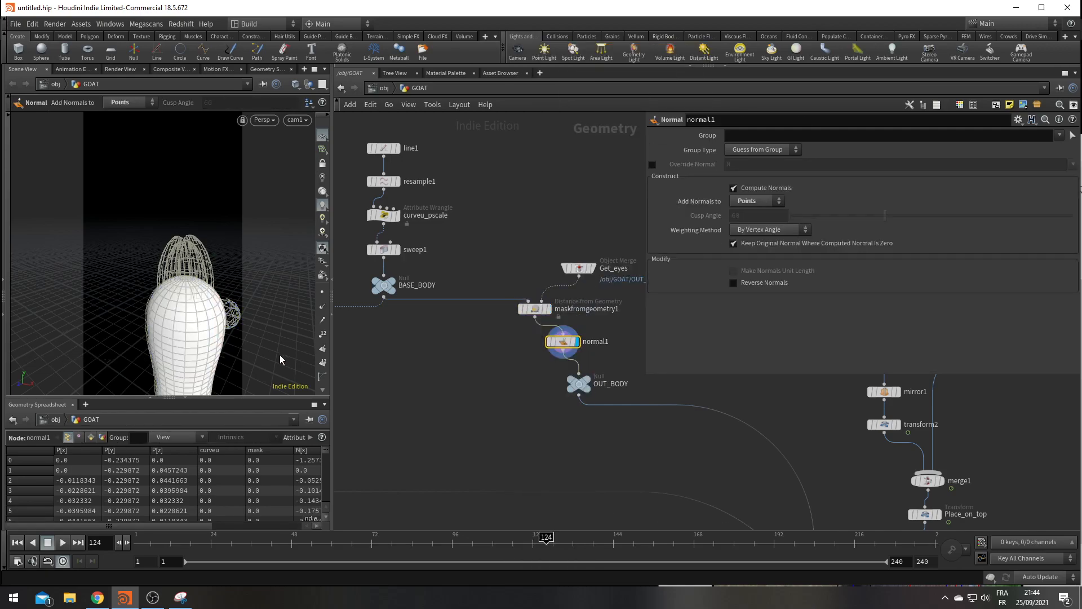
click(322, 307)
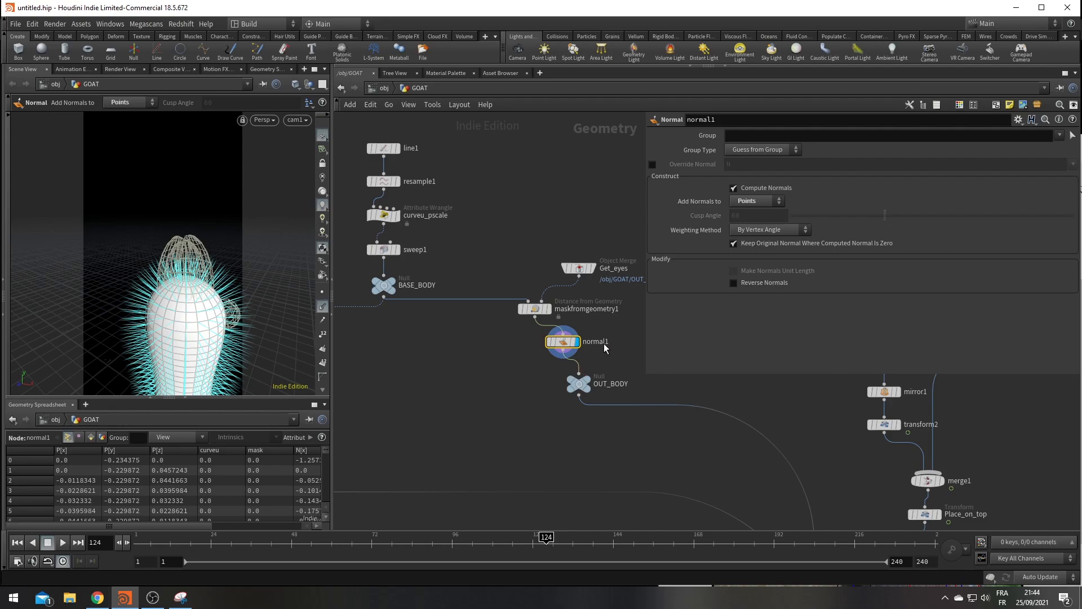
Insert a Point Wrangle node between the Normal node and OUT_BODY
key(Tab)
text(pointwr)
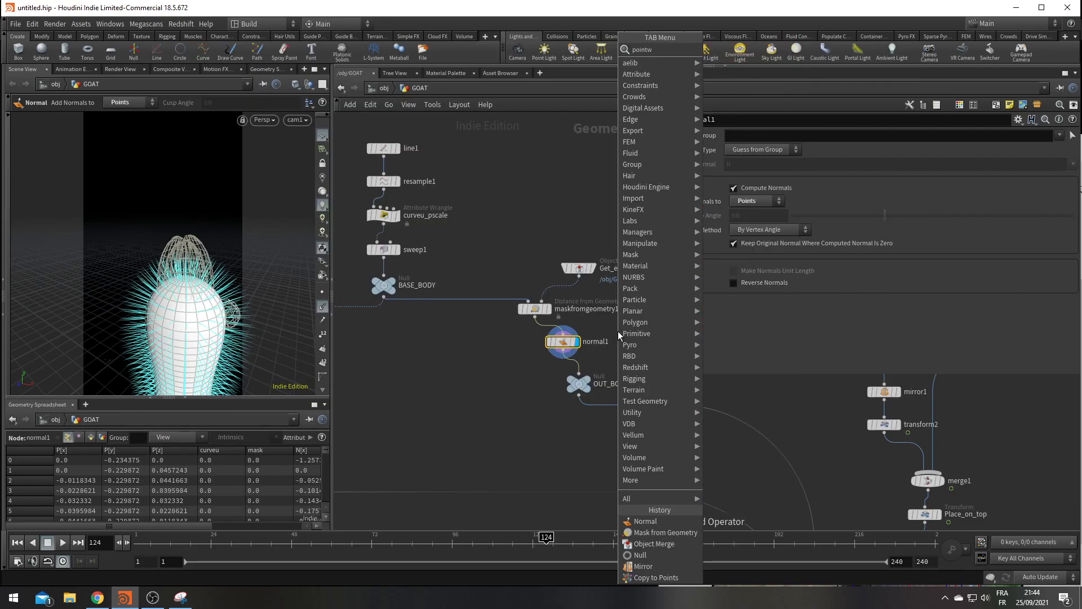
key(Return)
click(570, 375)
click(837, 237)
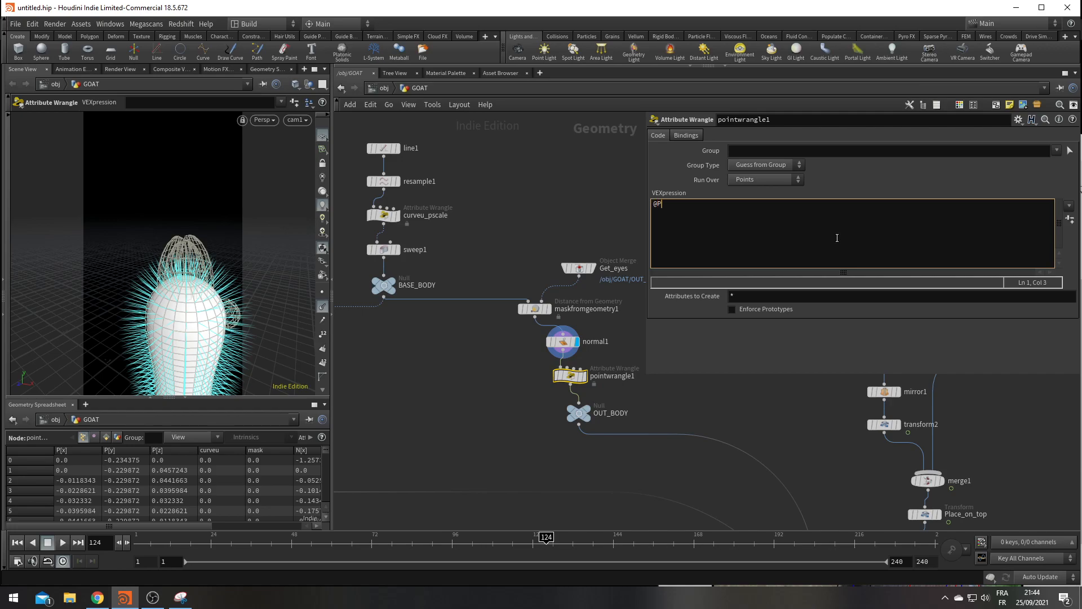
text(@P += @N * @mask)
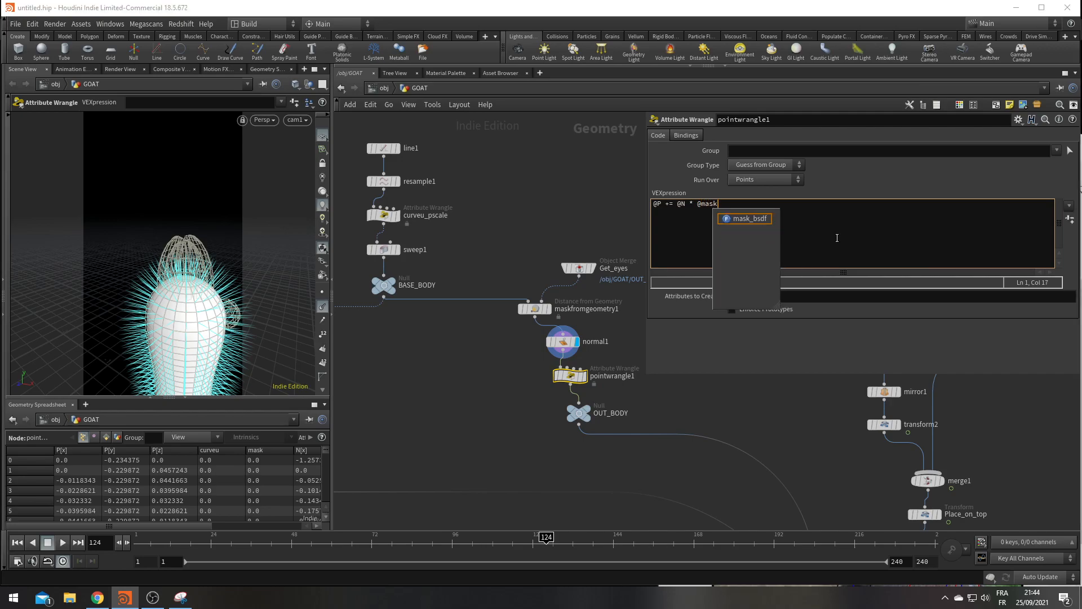
text( * chf()
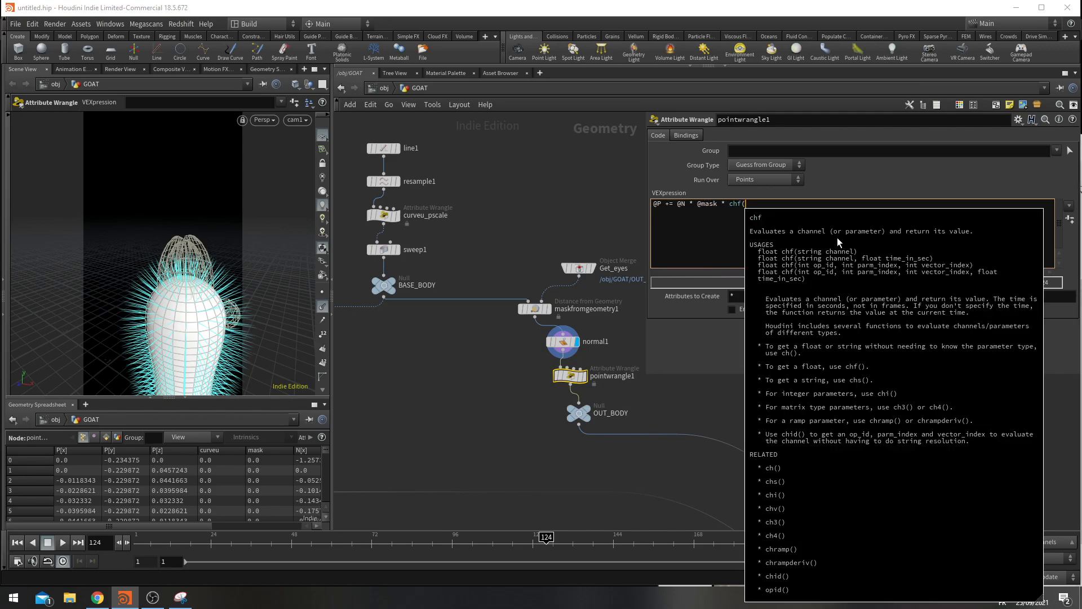
text("am)
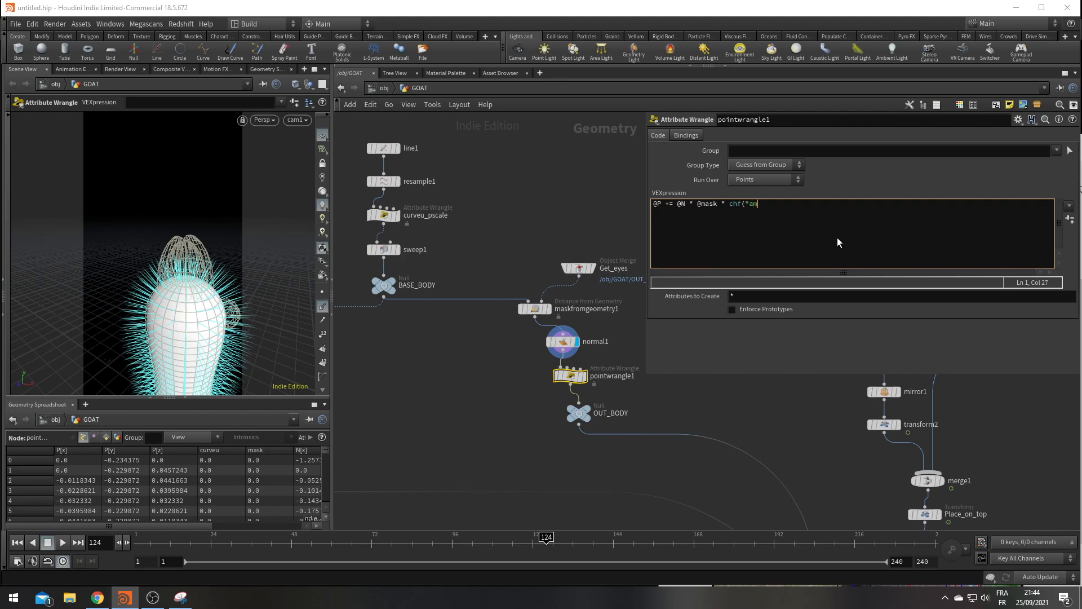
text(plitude");)
Create the wrangle's Amplitude parameter with a value of 0.107 and hide the point normals
click(1069, 218)
drag(789, 326, 818, 326)
click(323, 307)
Display the complete OUT_CHEVRE model and set the wrangle's Amplitude to 0.101
scroll(502, 431, down, 5)
middle_drag(585, 461, 560, 377)
scroll(593, 490, up, 3)
scroll(592, 490, up, 1)
click(614, 492)
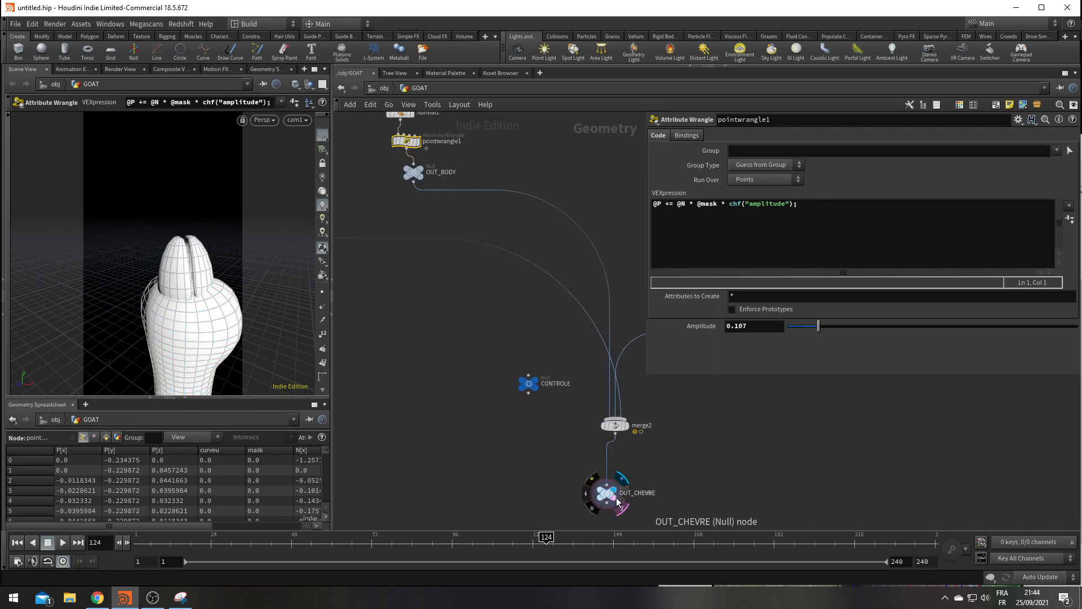
mouse_move(818, 326)
mouse_down()
mouse_move(800, 326)
mouse_move(832, 339)
mouse_move(785, 337)
mouse_move(818, 344)
mouse_up()
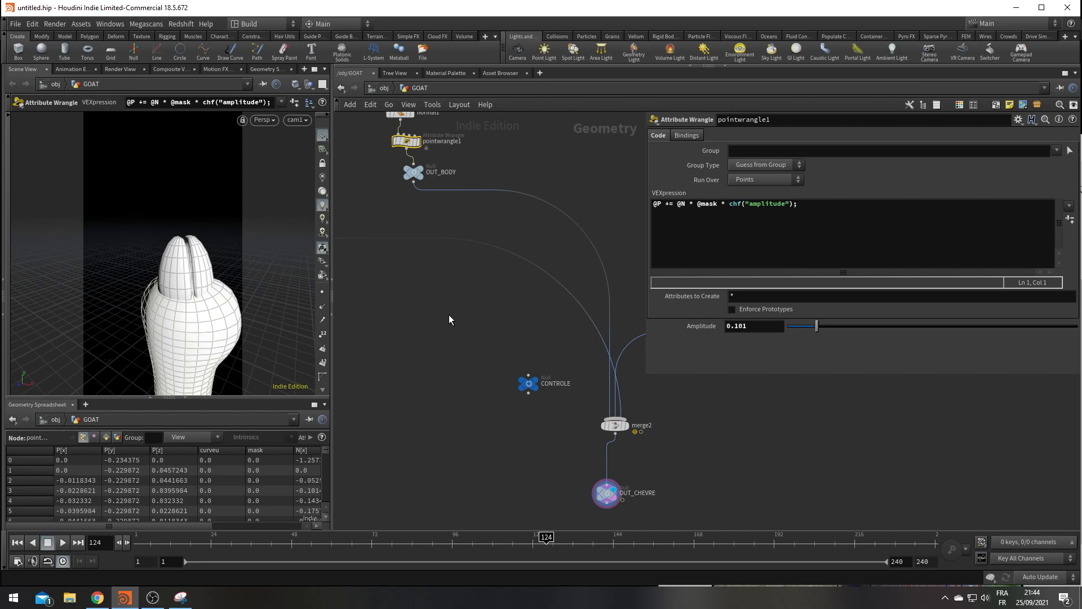
Set the wrangle's Amplitude to 0.14 and switch the viewport to wireframe to check the eyes against the body
middle_drag(431, 283, 539, 503)
scroll(529, 482, down, 3)
middle_drag(476, 422, 518, 359)
scroll(561, 399, down, 3)
scroll(473, 362, up, 1)
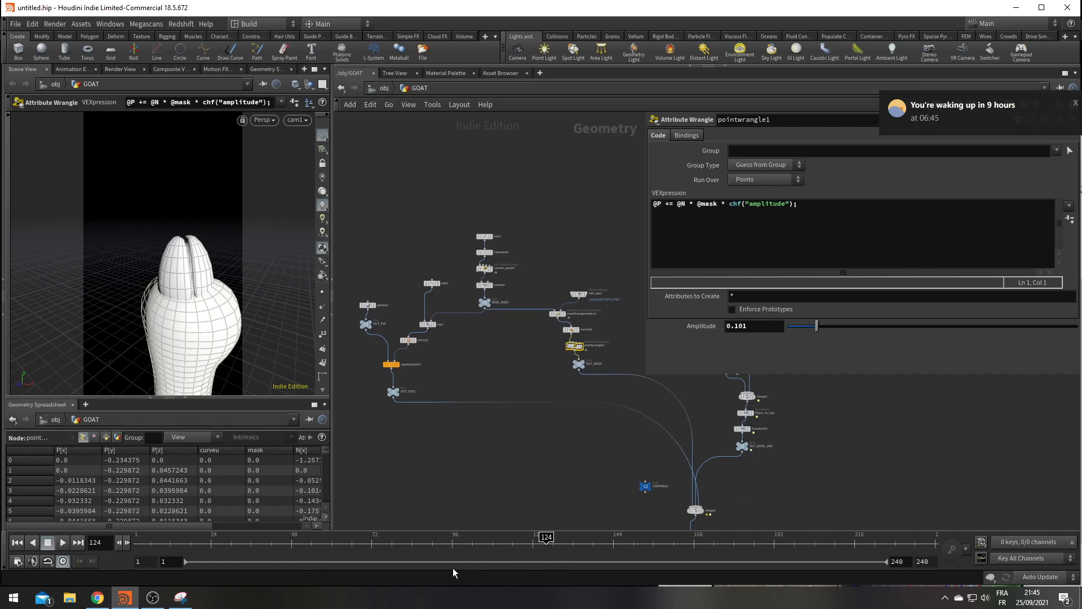
mouse_move(817, 330)
mouse_down()
mouse_move(797, 330)
mouse_move(828, 330)
mouse_up()
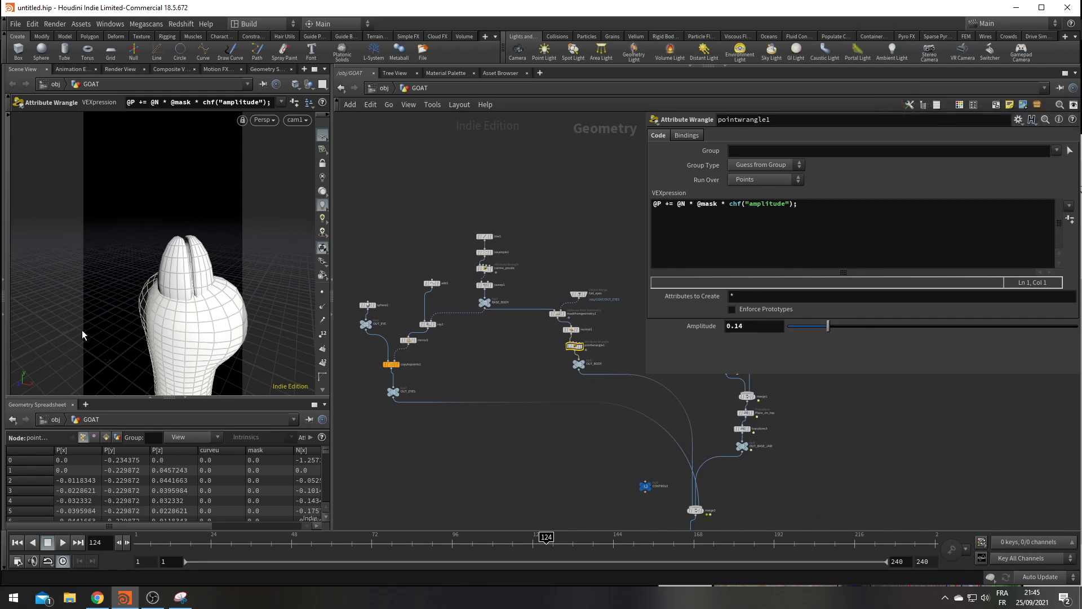
key(w)
key(Escape)
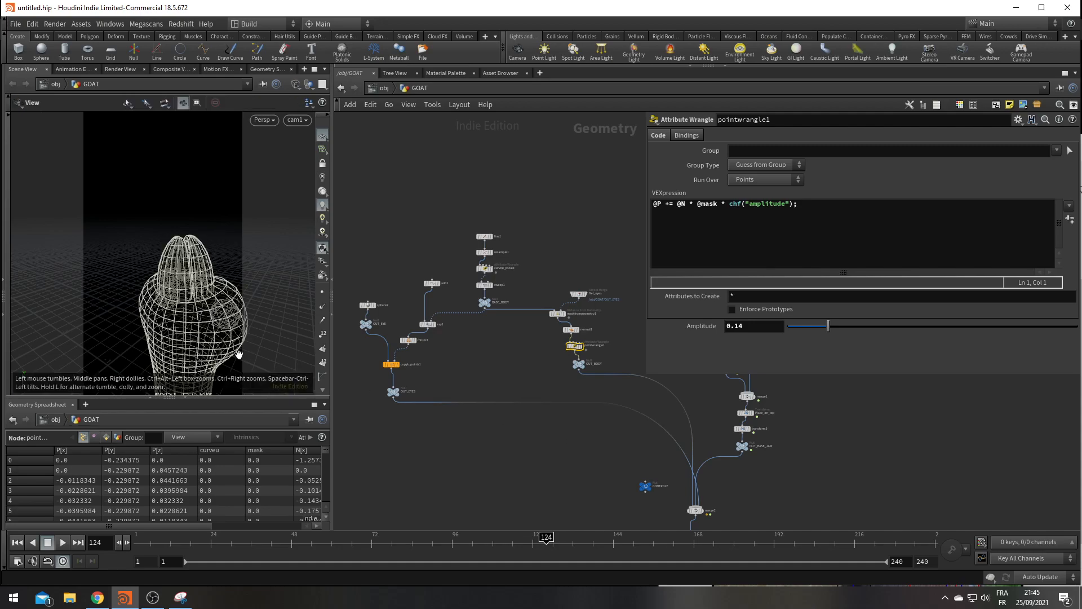
key(Return)
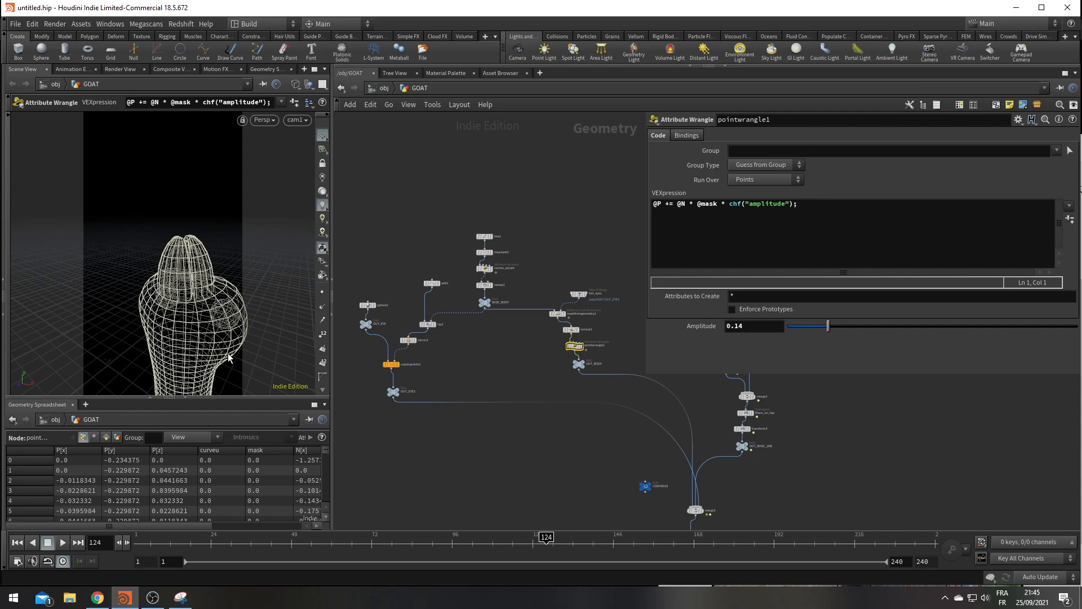
scroll(484, 309, up, 3)
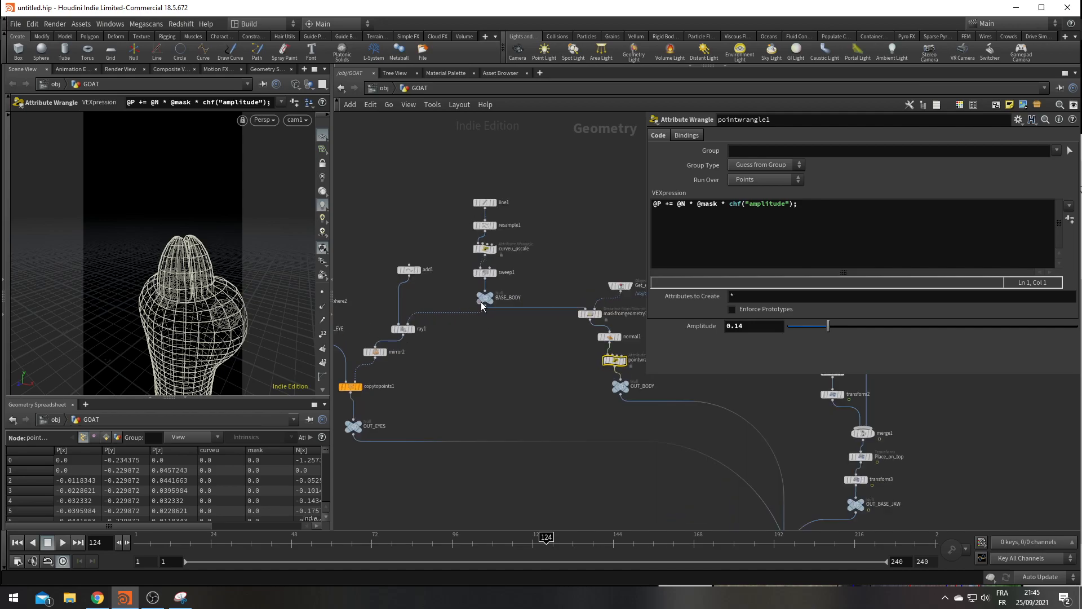
middle_drag(581, 400, 612, 407)
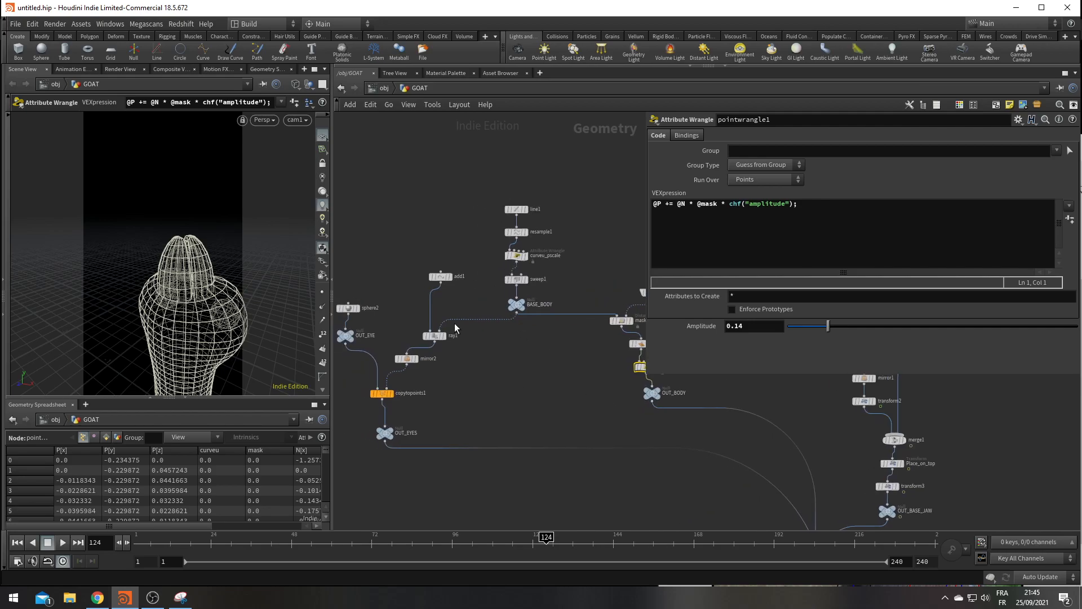
drag(439, 344, 443, 332)
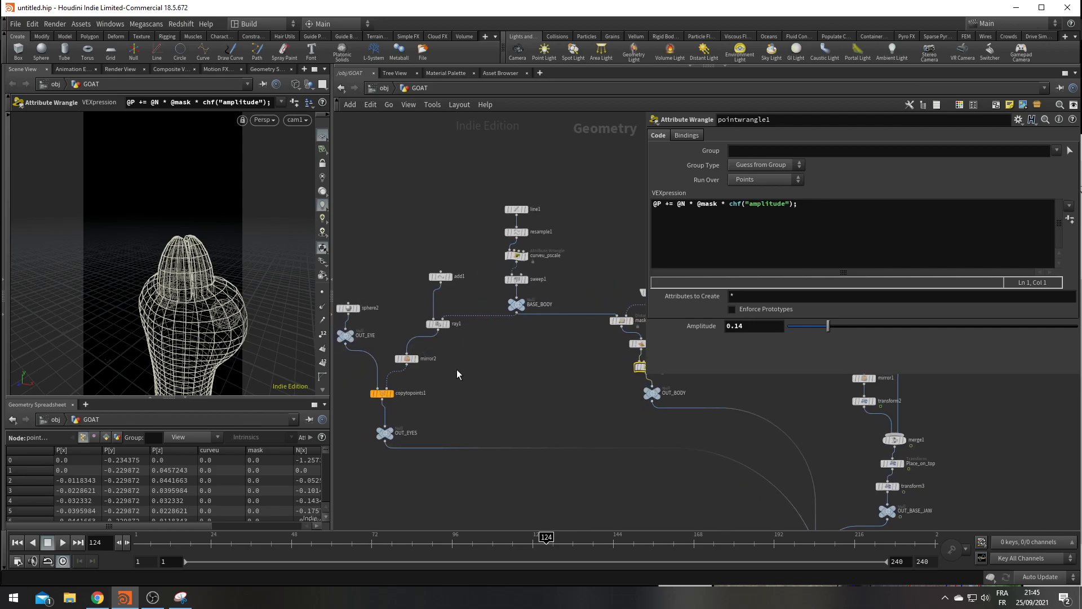
key(Tab)
text(null)
key(Return)
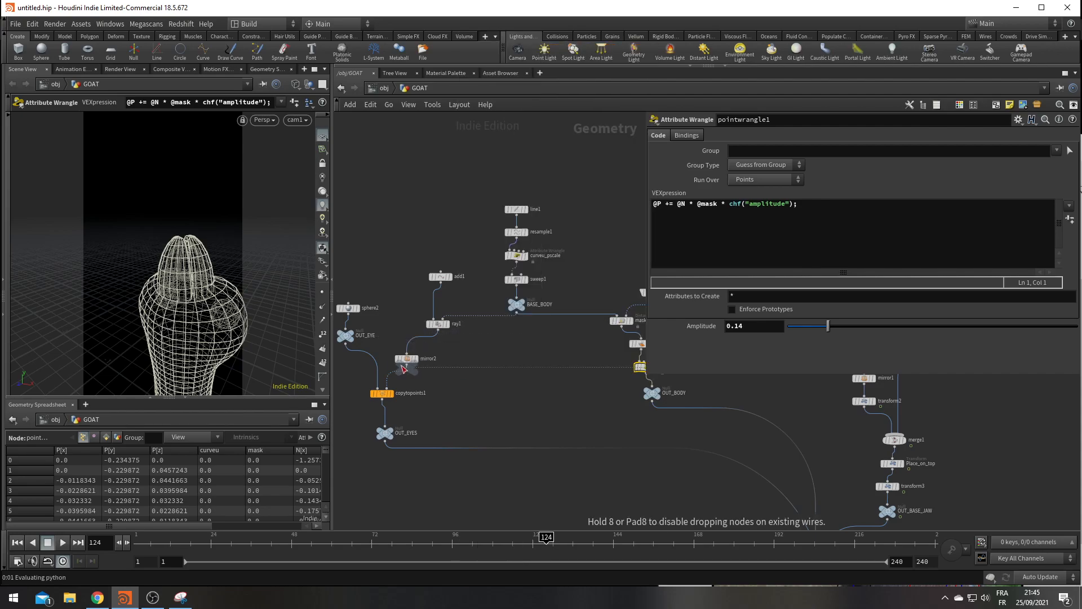
click(399, 384)
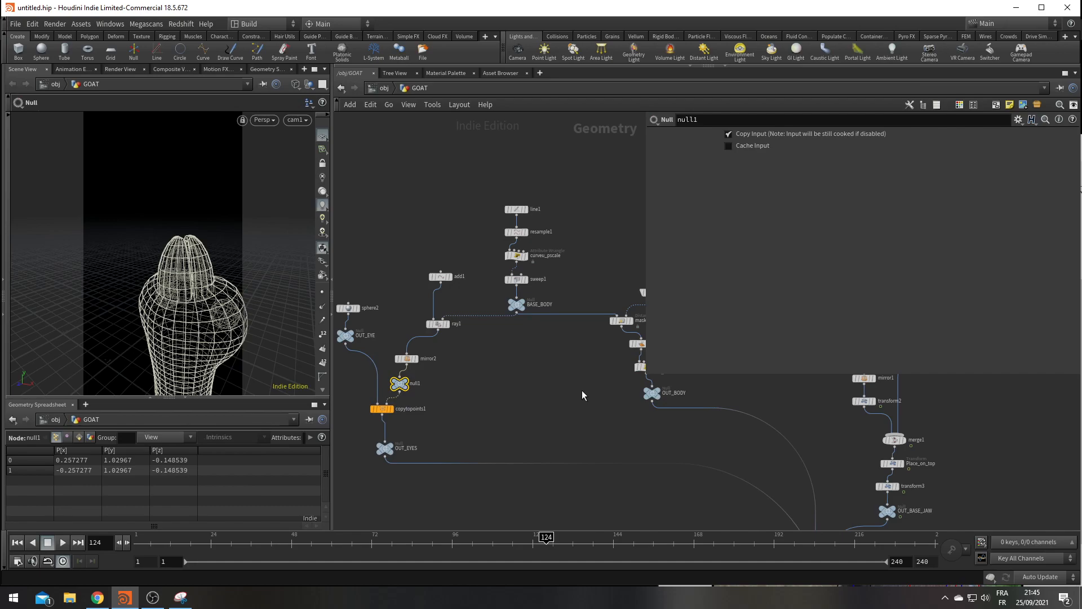
key(Delete)
scroll(553, 419, down, 5)
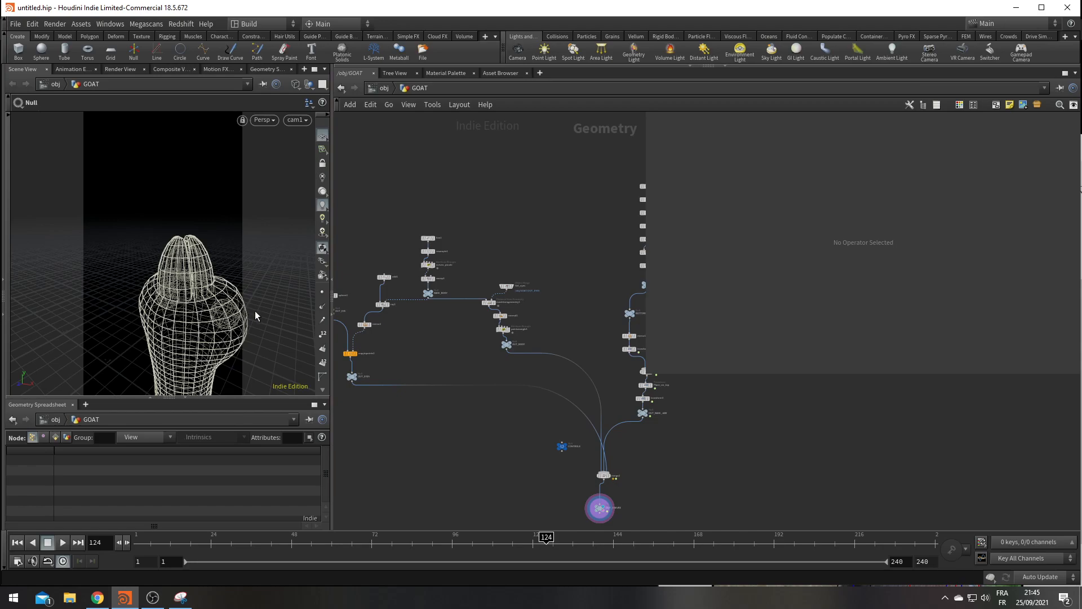
Insert a duplicate of maskfromgeometry1 between pointwrangle1 and OUT_BODY, connect Get_eyes to its second input, and display it
scroll(510, 338, up, 6)
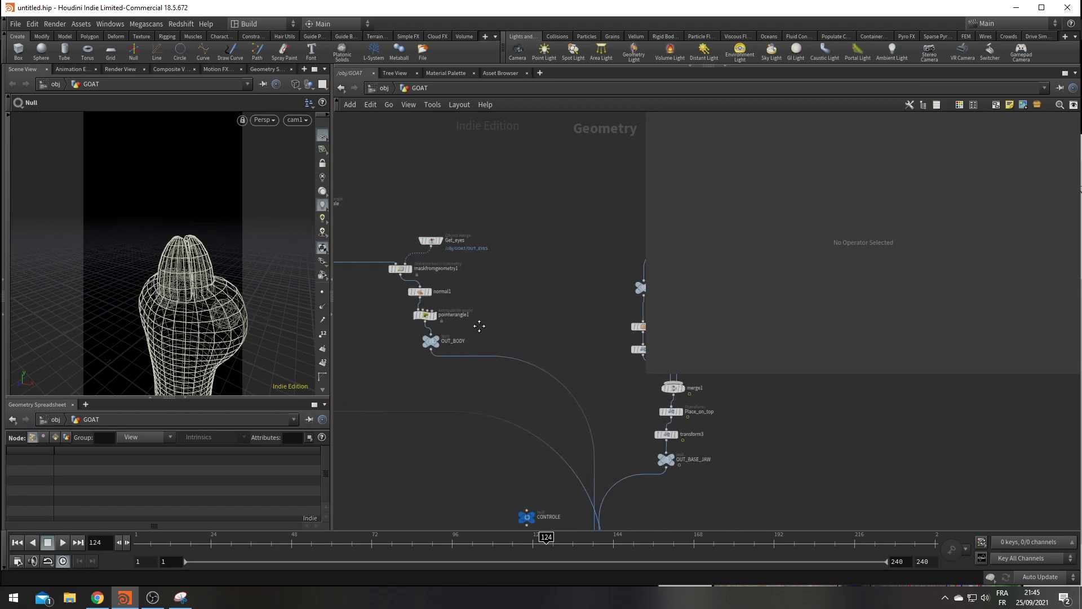
scroll(511, 337, up, 3)
drag(494, 315, 475, 300)
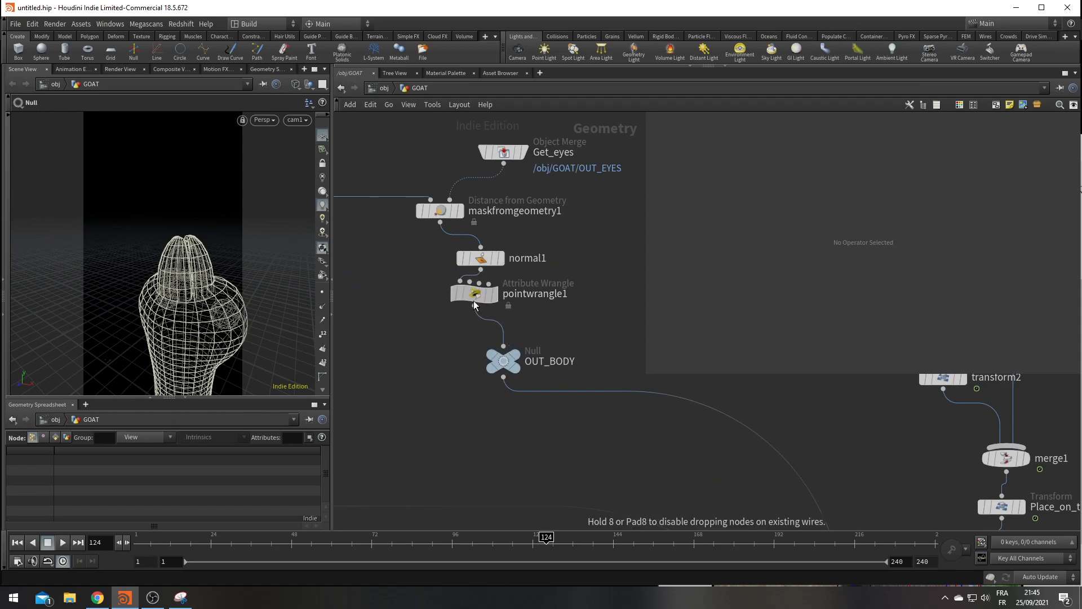
drag(510, 353, 504, 441)
alt+drag(440, 212, 472, 305)
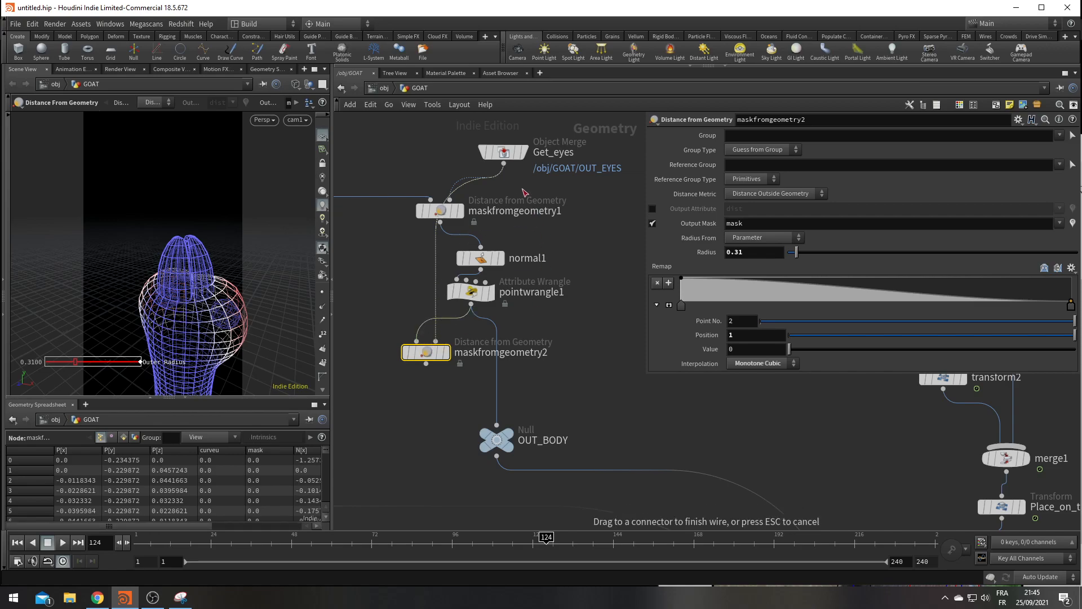
drag(503, 152, 609, 178)
drag(443, 352, 514, 340)
key(Escape)
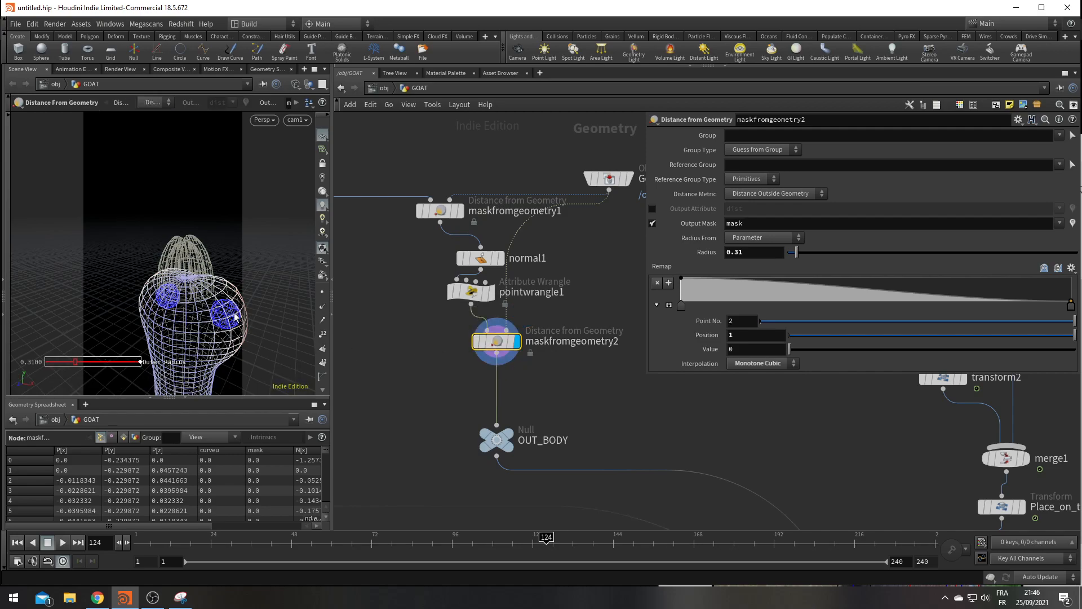
Tighten maskfromgeometry2's mask around the eyes by moving the end point of its Remap ramp closer to the start
alt+drag(246, 322, 205, 325)
drag(1067, 308, 937, 307)
key(Escape)
drag(227, 273, 186, 279)
drag(941, 309, 881, 308)
Insert a duplicate of pointwrangle1 between maskfromgeometry2 and OUT_BODY, and rename the original wrangle pull_by_N
mouse_move(476, 299)
alt+drag(477, 299, 502, 396)
double_click(538, 292)
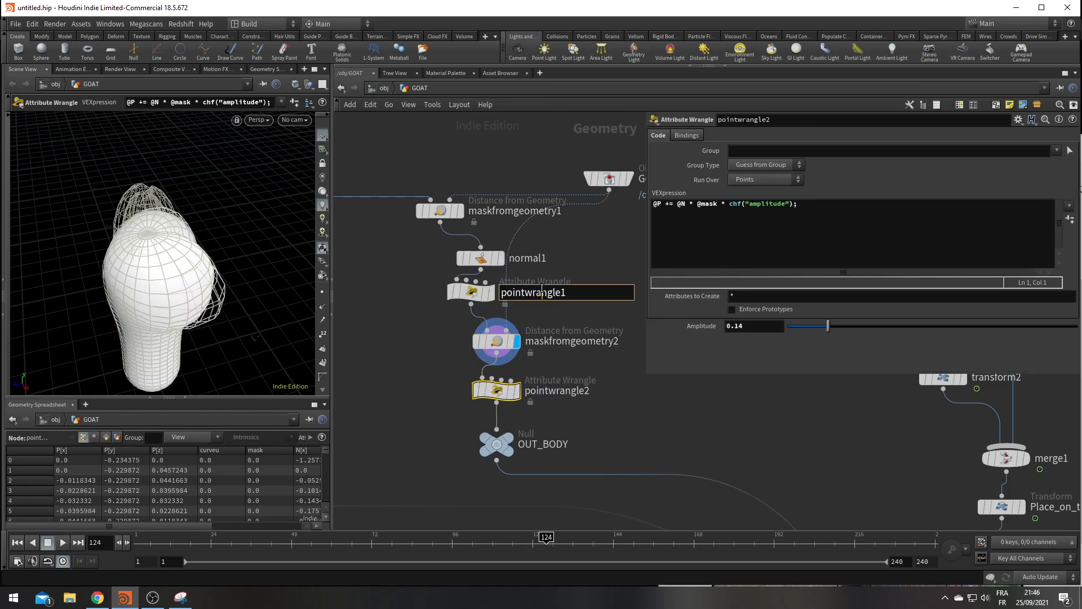
text(m)
text(eform_by_N)
key(Return)
double_click(543, 291)
drag(534, 292, 342, 306)
text(pull)
key(Return)
Rename the duplicated wrangle push_by_N, reusing the name of the first wrangle
double_click(532, 294)
key(ctrl+c)
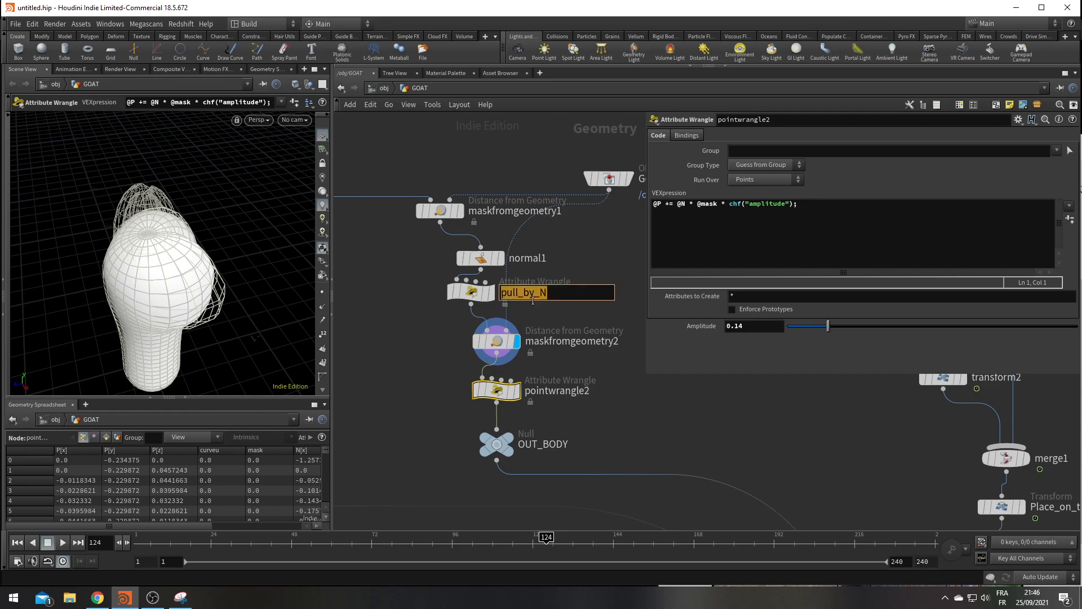
double_click(564, 390)
key(ctrl+v)
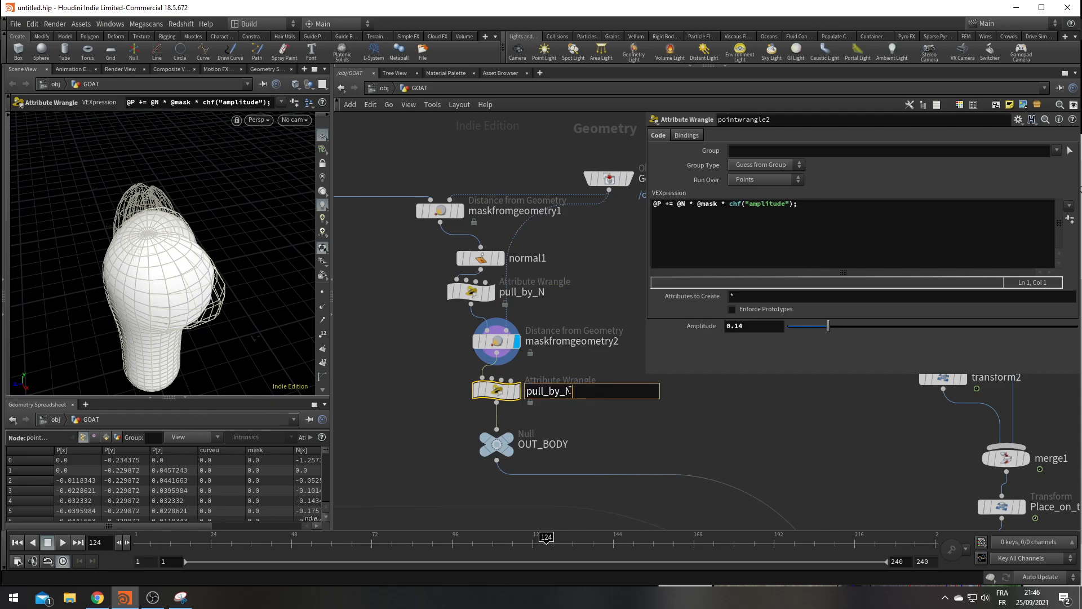
click(542, 395)
key(BackSpace)
key(BackSpace)
key(BackSpace)
key(BackSpace)
text(push)
key(Return)
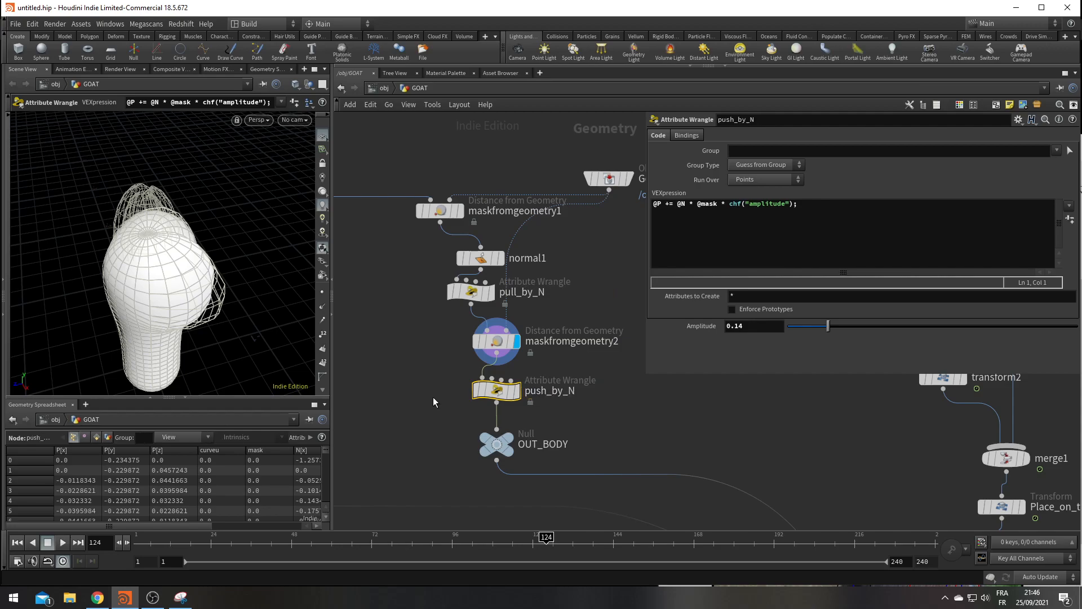
Display push_by_N and change += to -= in its expression so the masked points are pushed inward
click(510, 393)
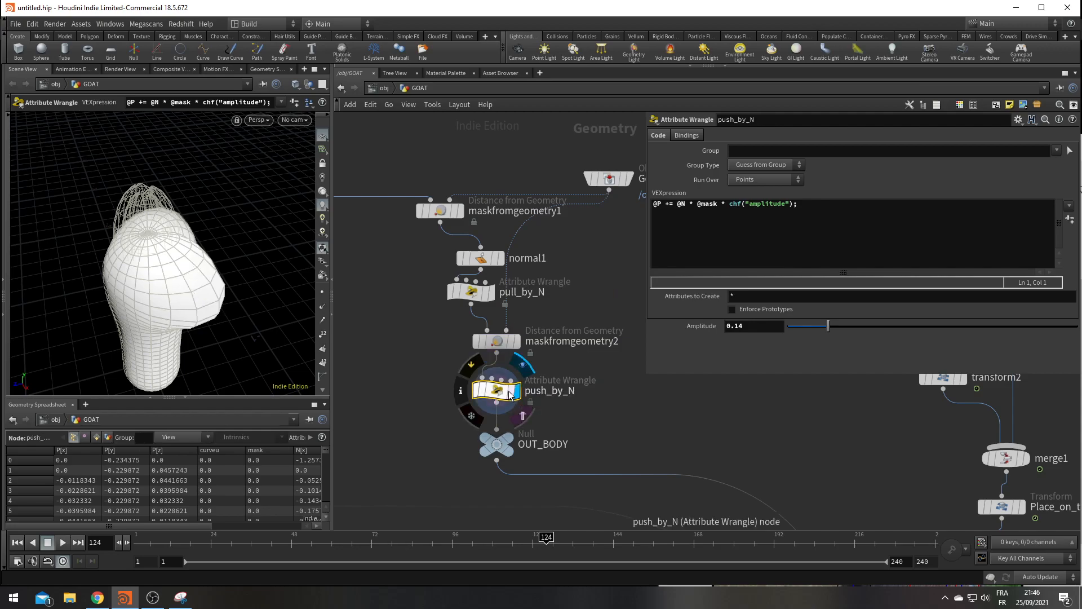
click(668, 204)
text(-)
alt+drag(186, 308, 226, 318)
middle_drag(611, 400, 480, 203)
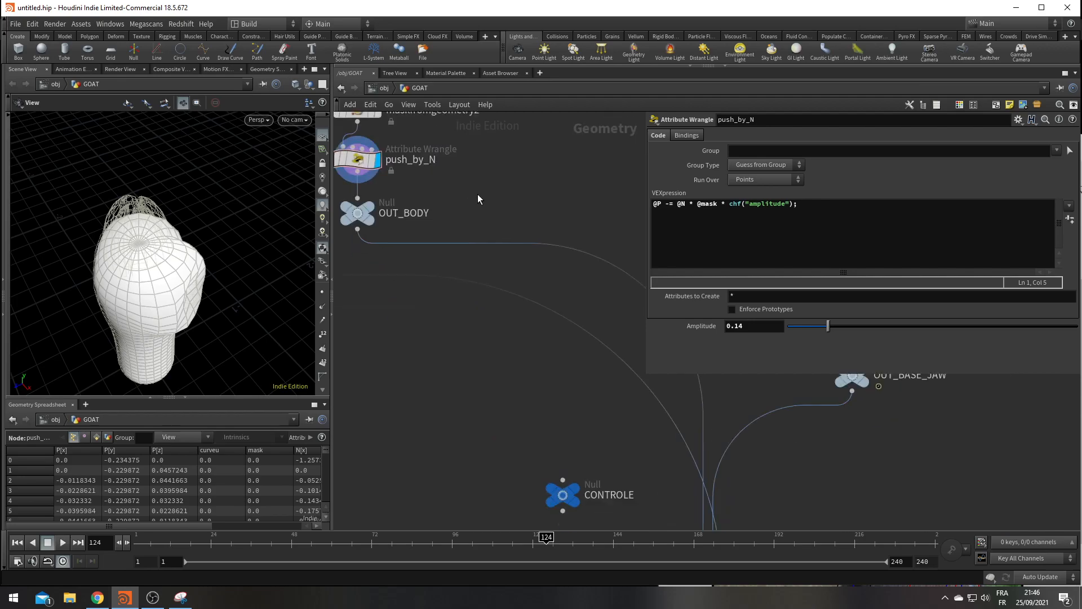
Display the complete OUT_CHEVRE model and look at it through cam1
scroll(502, 256, down, 4)
scroll(601, 485, up, 3)
click(607, 498)
alt+drag(275, 383, 306, 89)
click(302, 120)
click(326, 174)
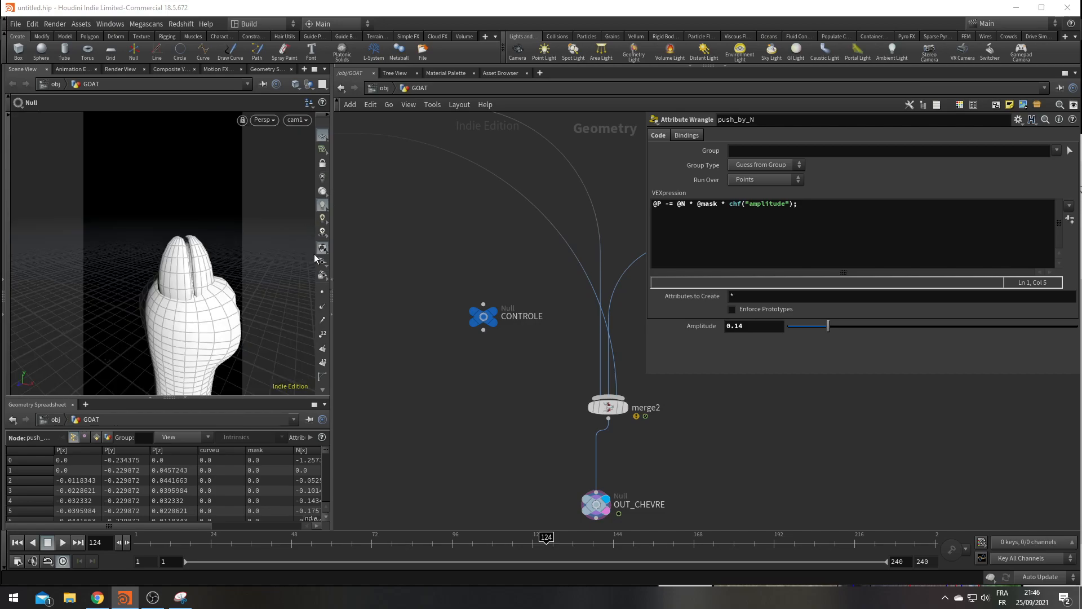
Set the Amplitude of the pull_by_N wrangle to 0.117
middle_drag(472, 296, 538, 287)
click(536, 276)
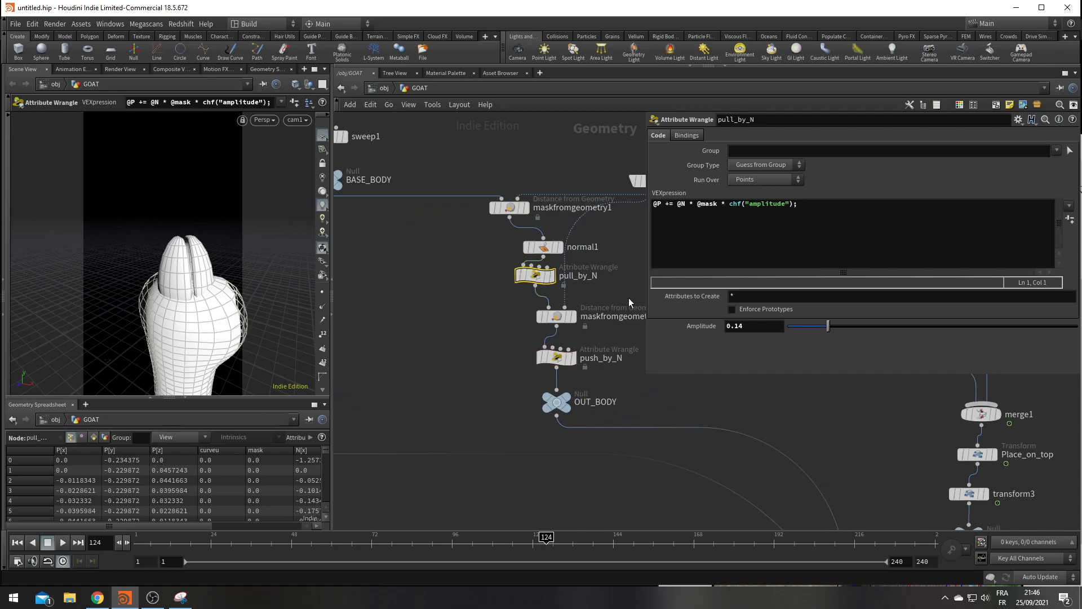
drag(827, 328, 820, 328)
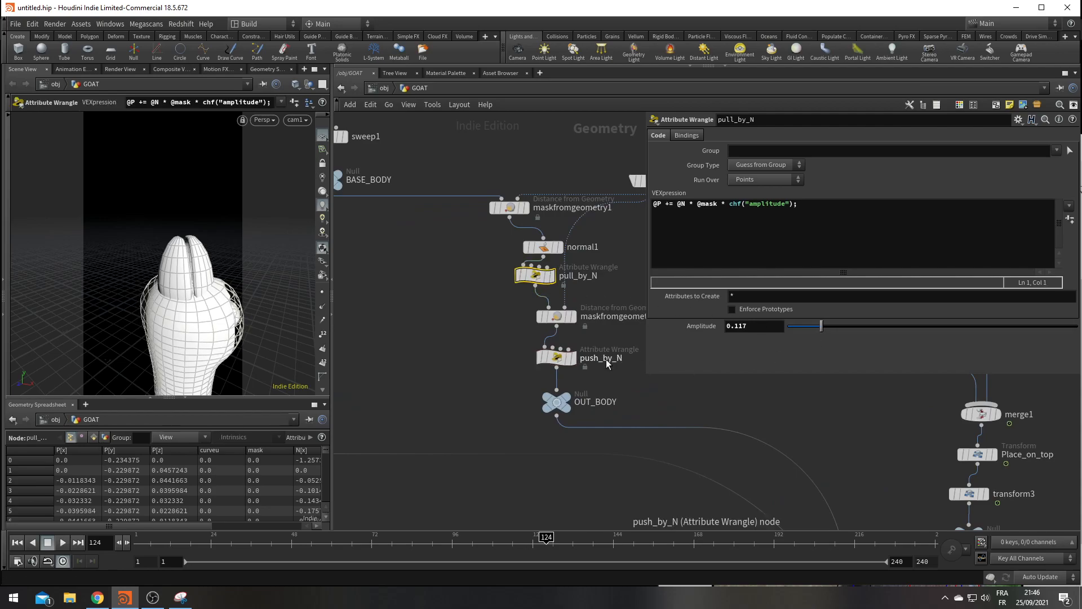
middle_drag(483, 367, 490, 372)
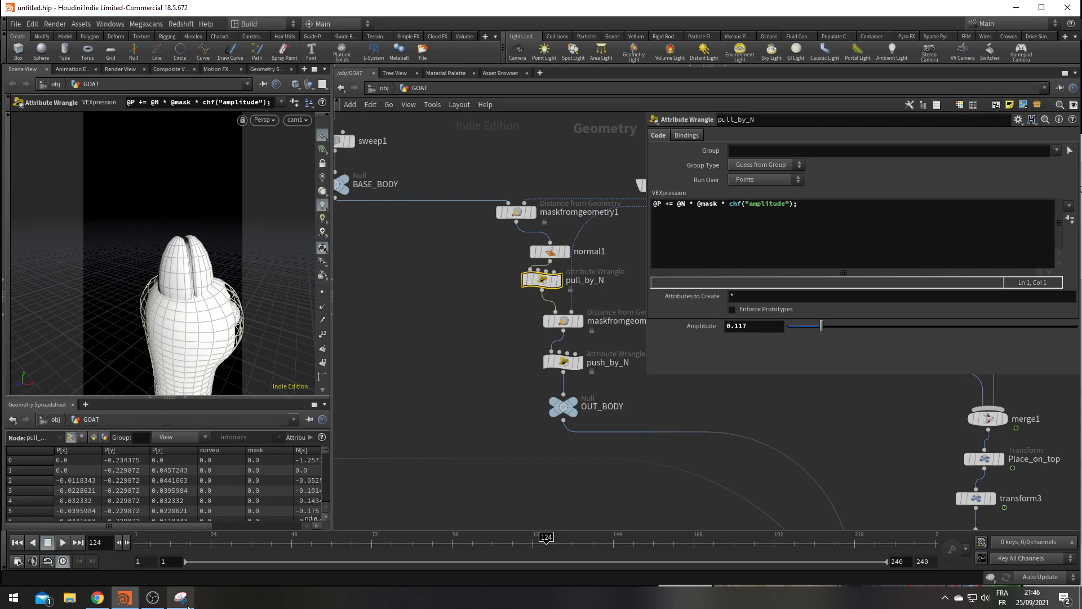
Check the goat photo in the Snipping Tool, and move add1's eye point along Z to -0.0402928, viewing through cam1
click(181, 597)
drag(960, 138, 2, 67)
drag(293, 22, 854, 84)
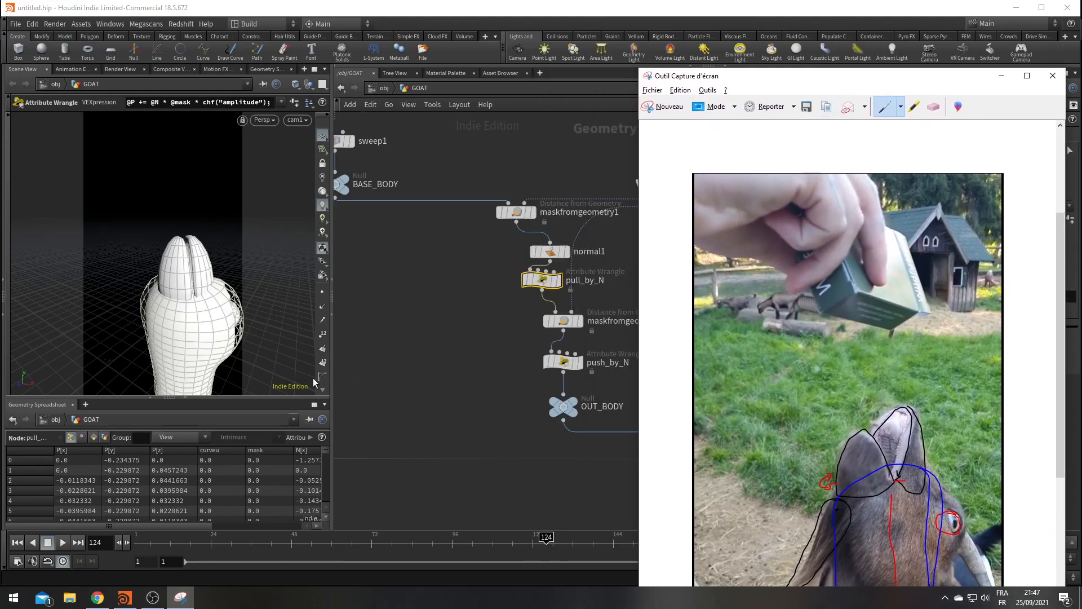
key(Escape)
drag(272, 261, 192, 304)
scroll(491, 437, down, 5)
middle_drag(490, 437, 509, 373)
scroll(450, 316, up, 3)
click(462, 319)
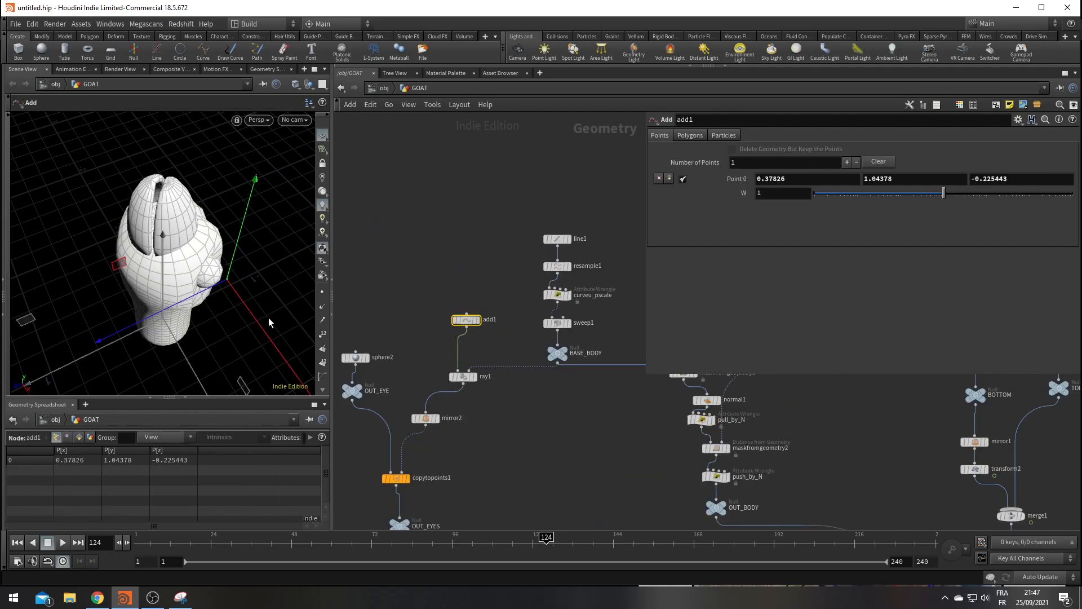
drag(193, 323, 171, 307)
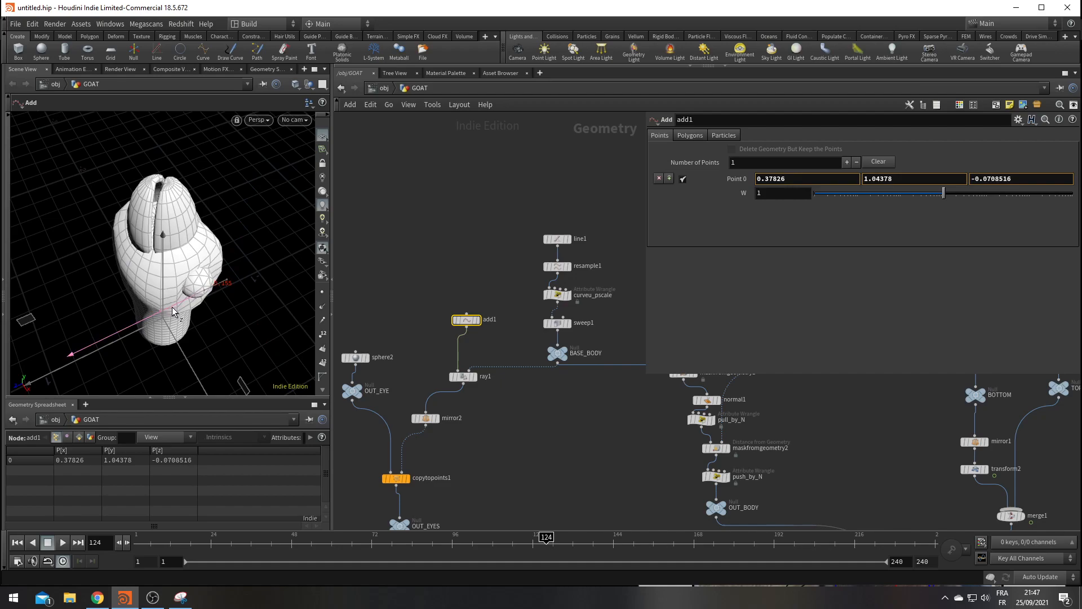
click(294, 120)
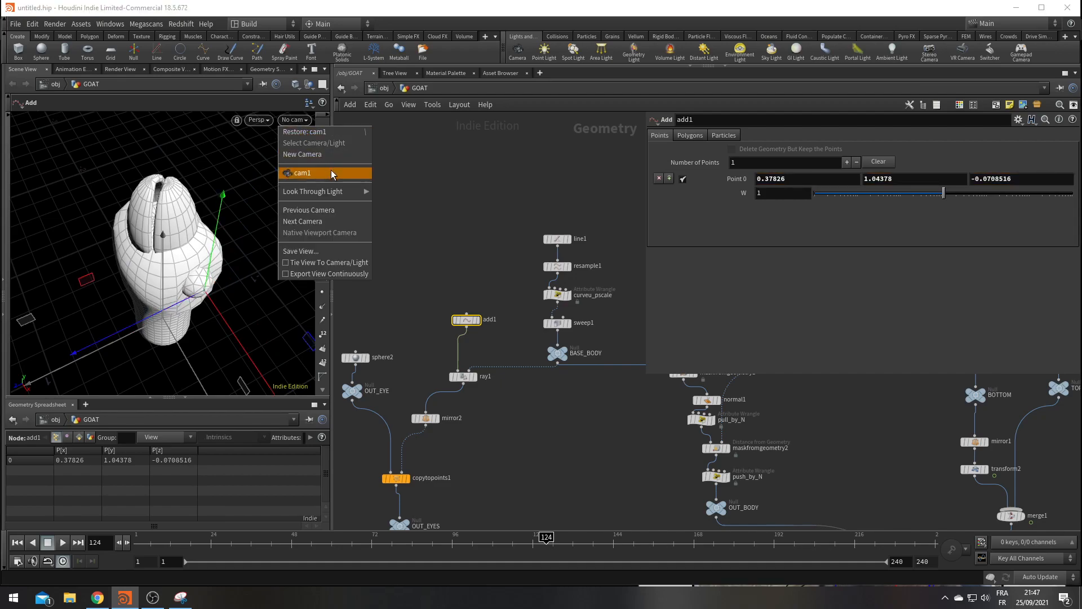
click(305, 174)
drag(230, 351, 222, 352)
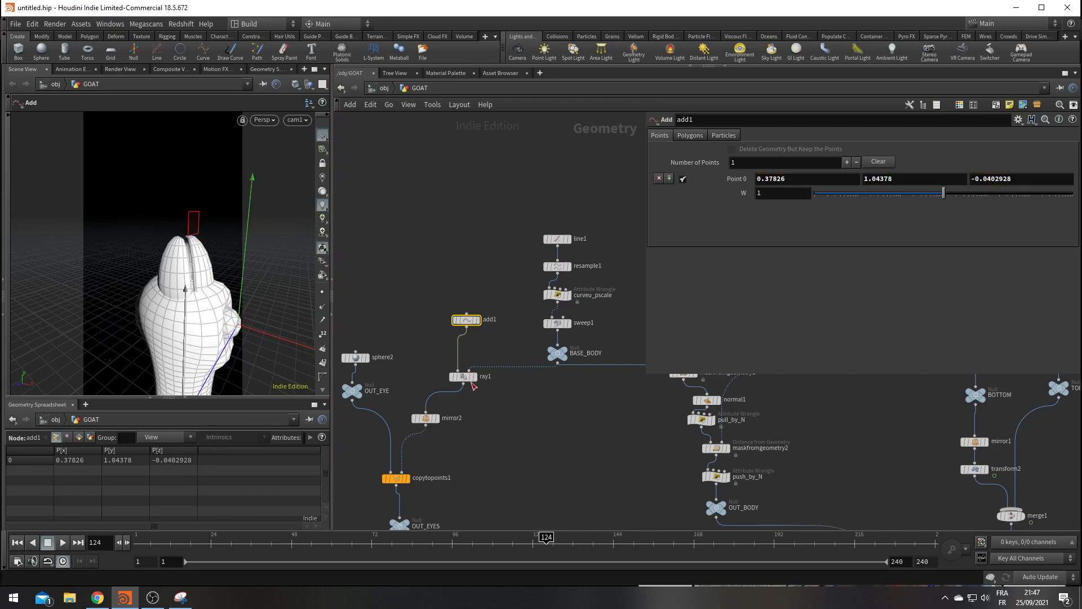
Set the Amplitude of push_by_N to 0.072 and compare the head with the reference photo
middle_drag(483, 422, 417, 320)
scroll(536, 329, down, 1)
click(545, 351)
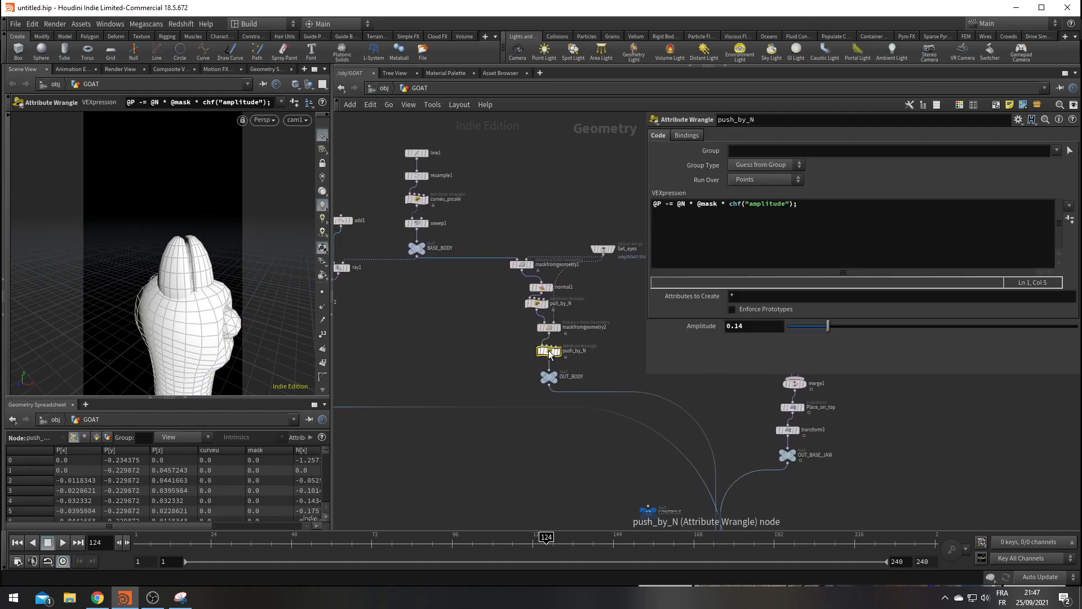
drag(831, 331, 808, 330)
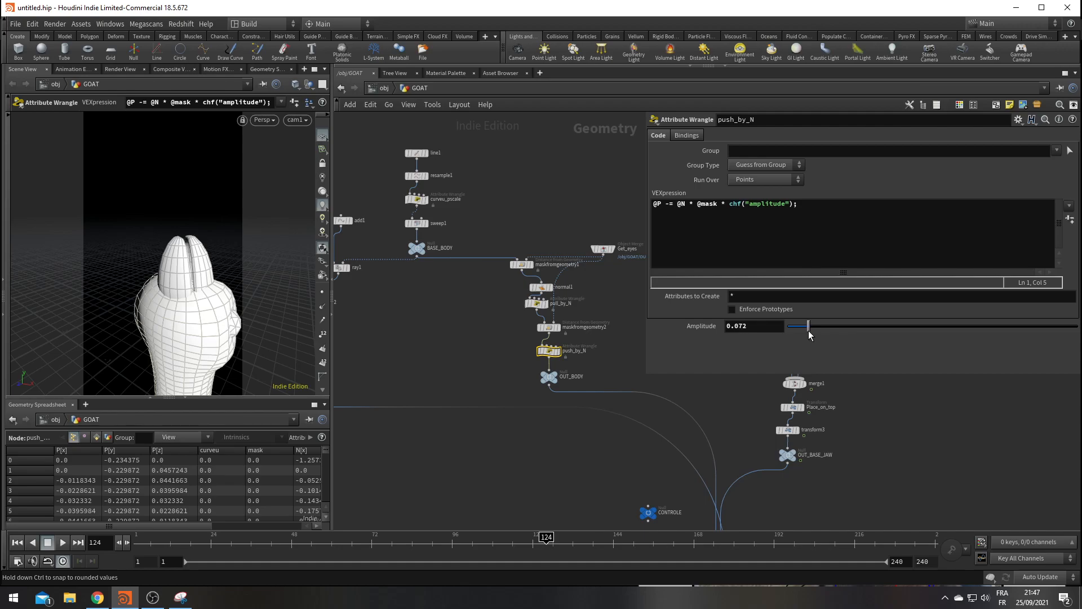
middle_drag(590, 359, 585, 379)
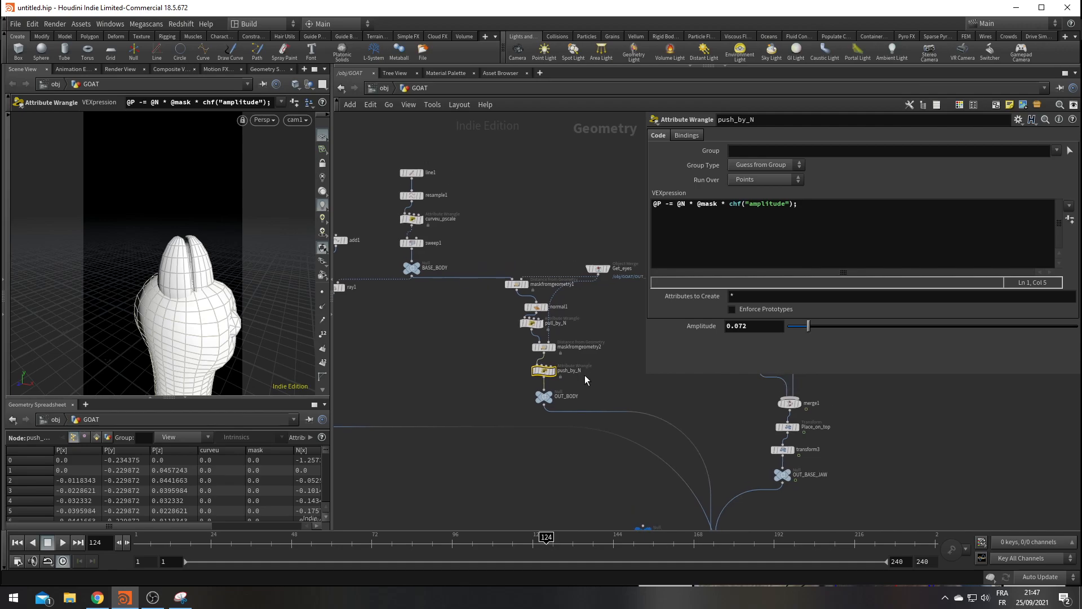
click(181, 598)
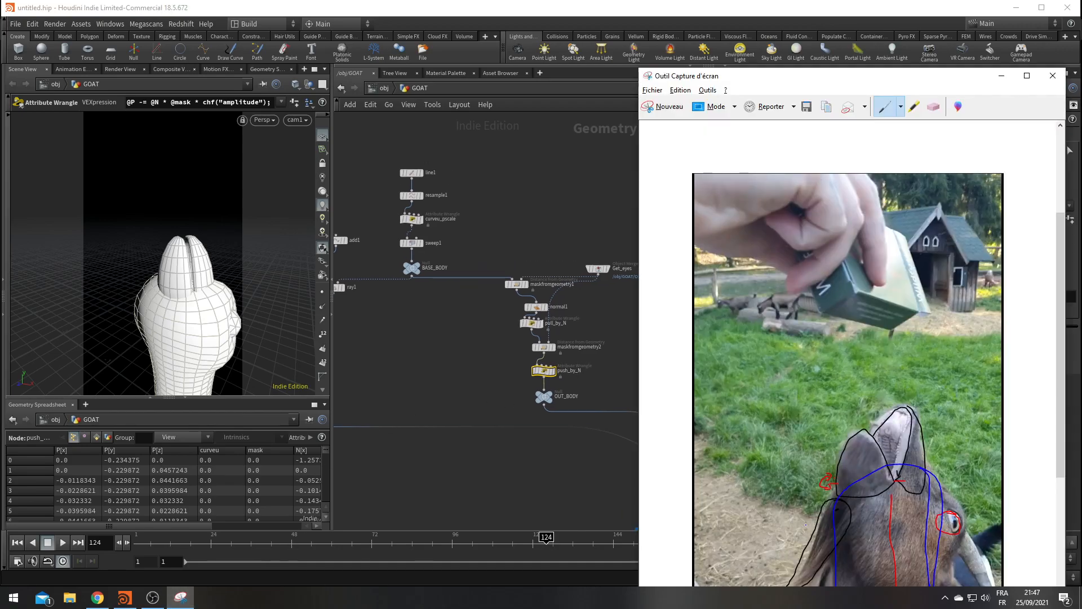
key(Escape)
drag(222, 332, 146, 237)
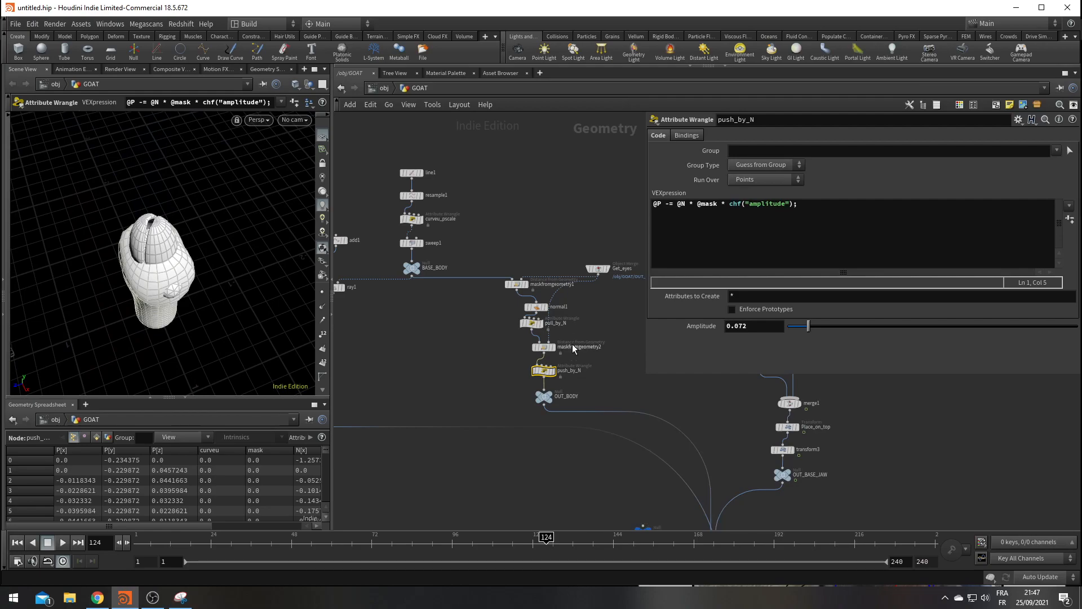
Insert a Transform between Get_eyes and maskfromgeometry2, and translate the eyes to 0.0992987 in Y and 0.0940428 in Z
key(Tab)
text(tr)
key(Down)
key(Down)
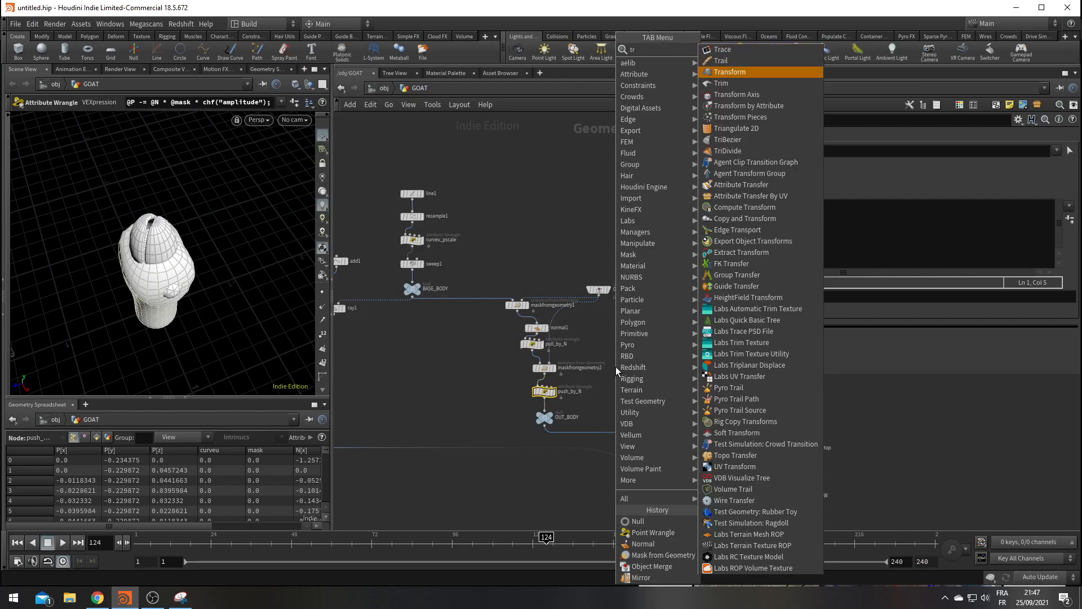
key(Return)
scroll(583, 365, up, 3)
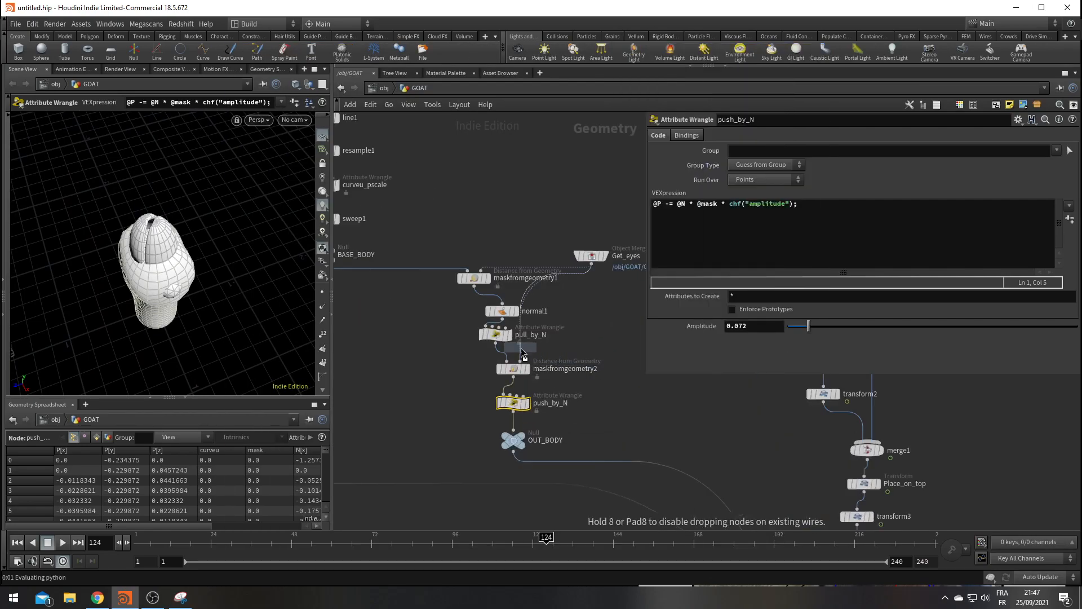
click(522, 350)
drag(86, 332, 138, 234)
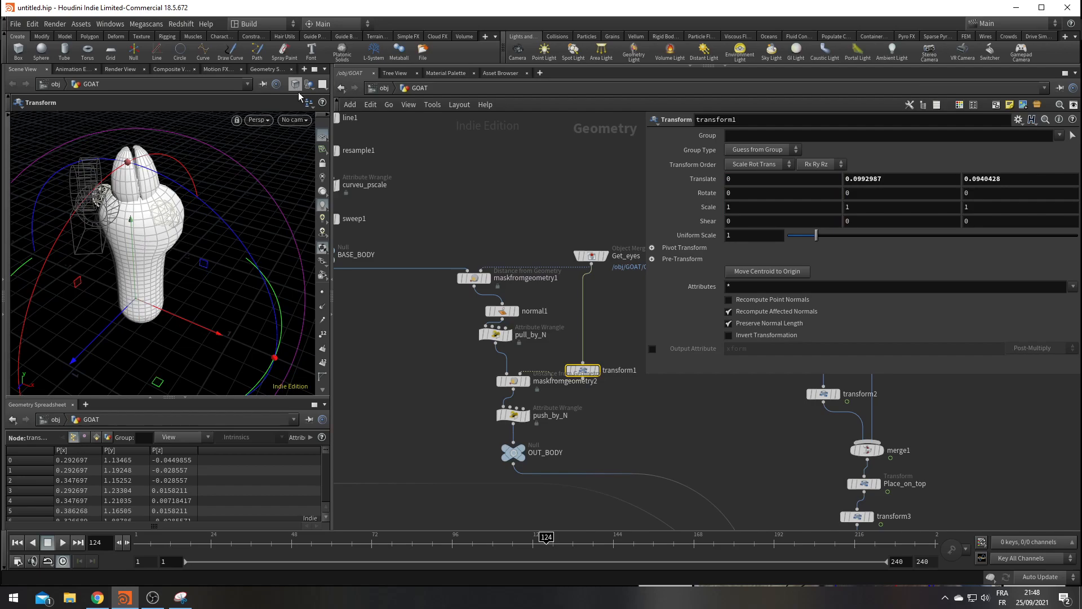
Look through cam1 and display the transform1 node to check the moved eyes against the head
click(294, 120)
click(316, 185)
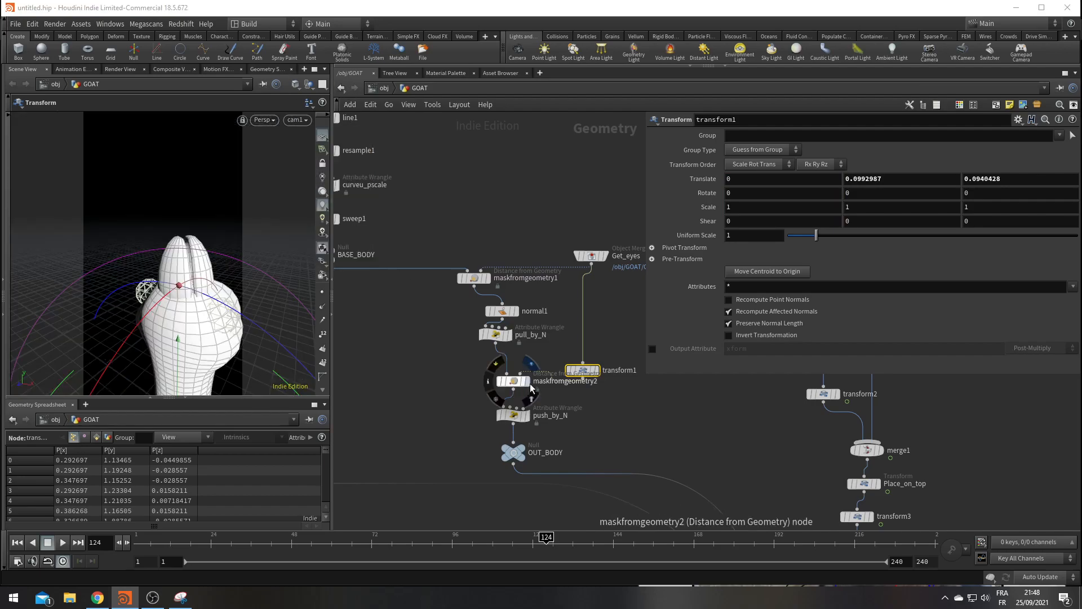
mouse_move(596, 378)
click(600, 353)
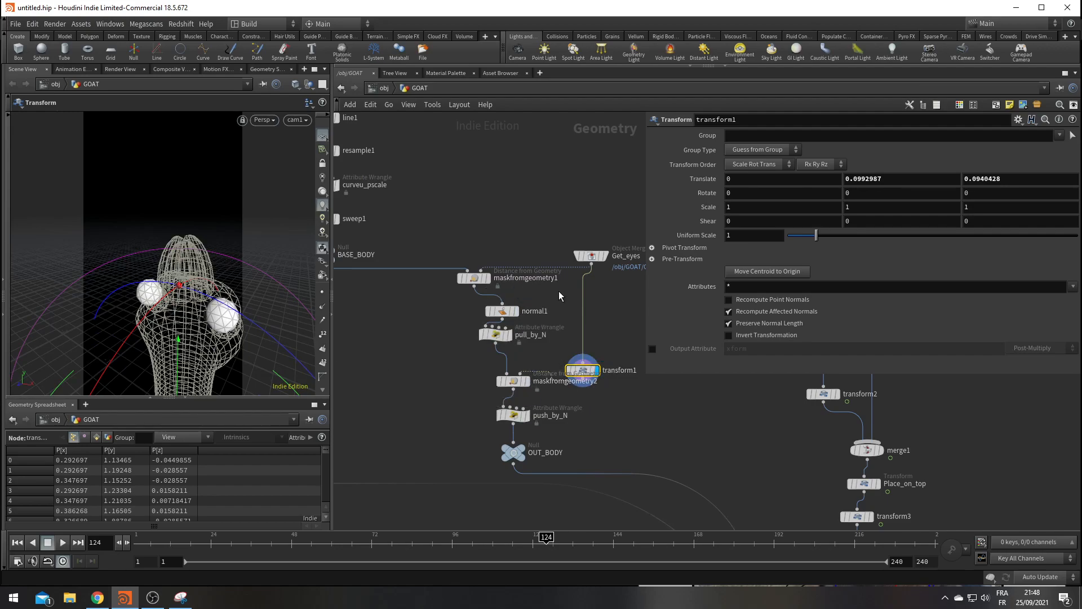
click(609, 239)
Display maskfromgeometry2 with its mask attribute visualized, and compare the mask with transform1 bypassed and active
click(527, 383)
click(488, 381)
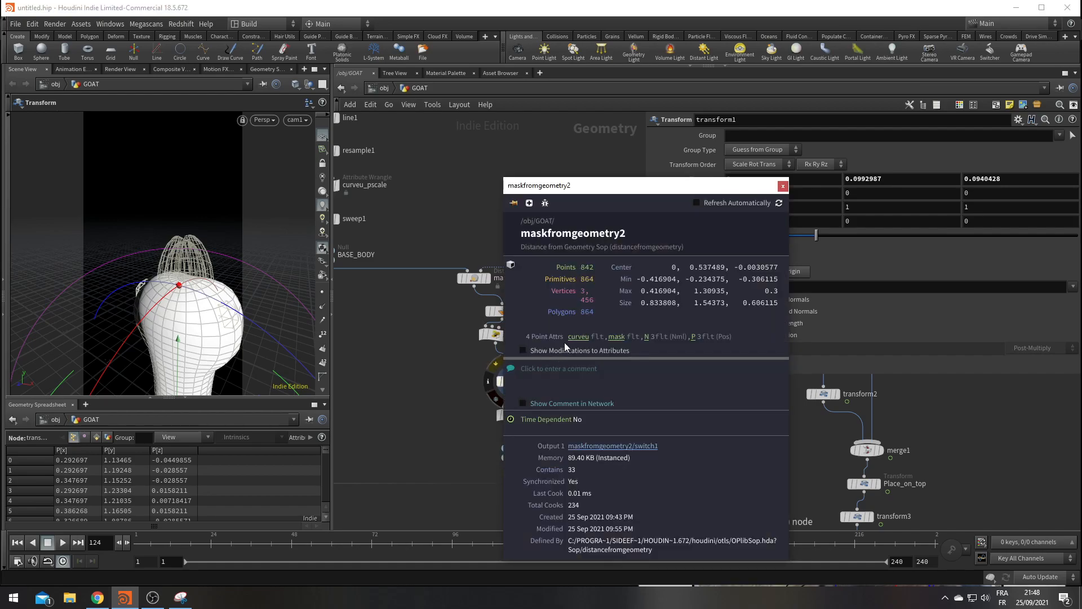
click(618, 336)
drag(617, 203, 797, 187)
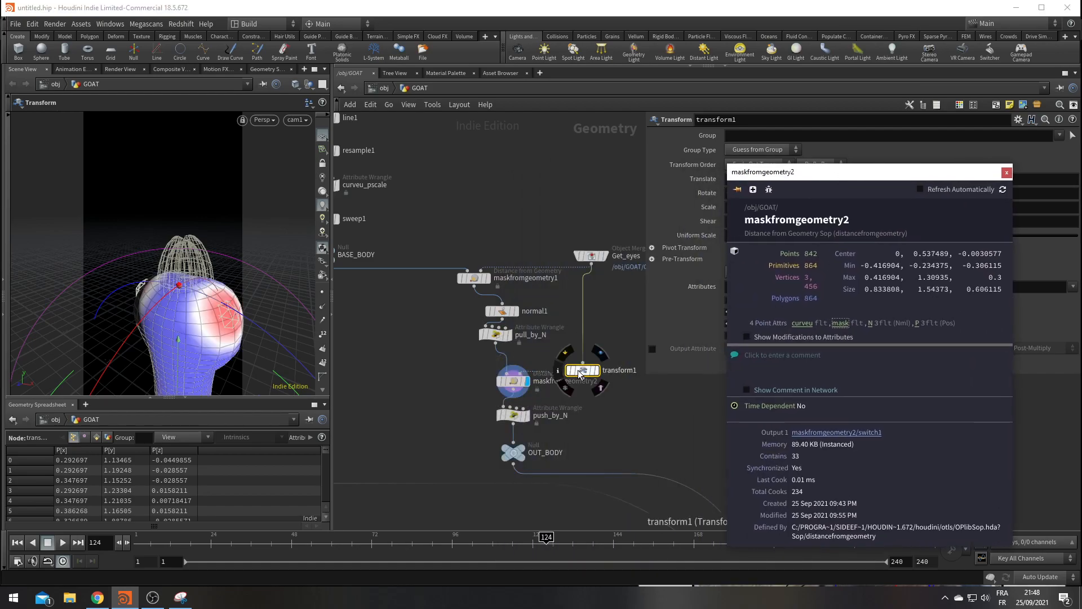
click(566, 354)
click(566, 354)
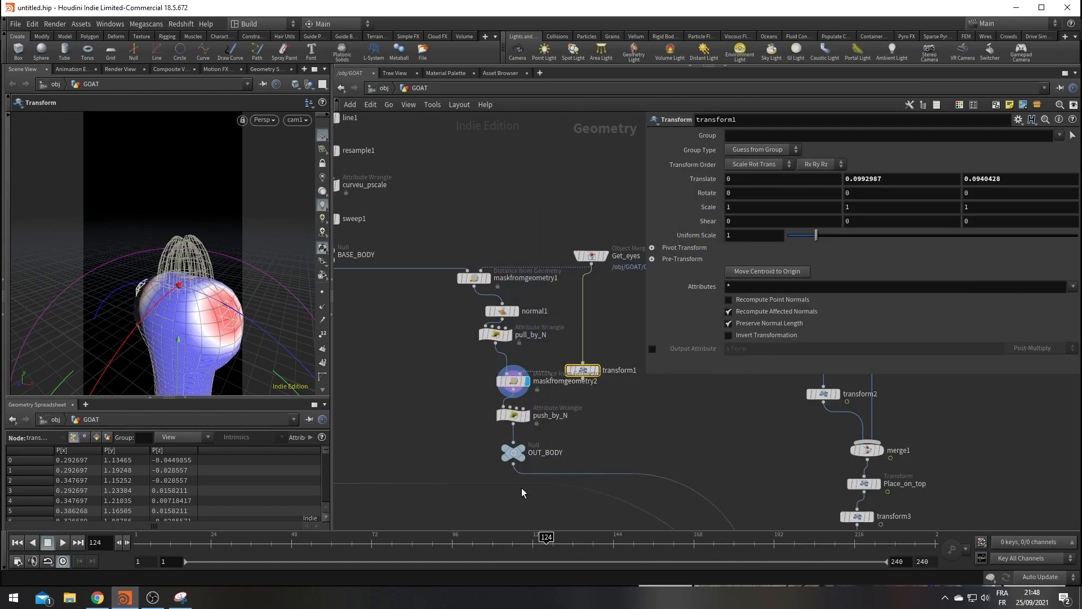
Display the OUT_CHEVRE node in shaded mode to show the whole goat model
click(623, 451)
middle_drag(512, 499, 457, 315)
scroll(512, 469, down, 4)
middle_drag(513, 469, 481, 368)
scroll(568, 448, up, 3)
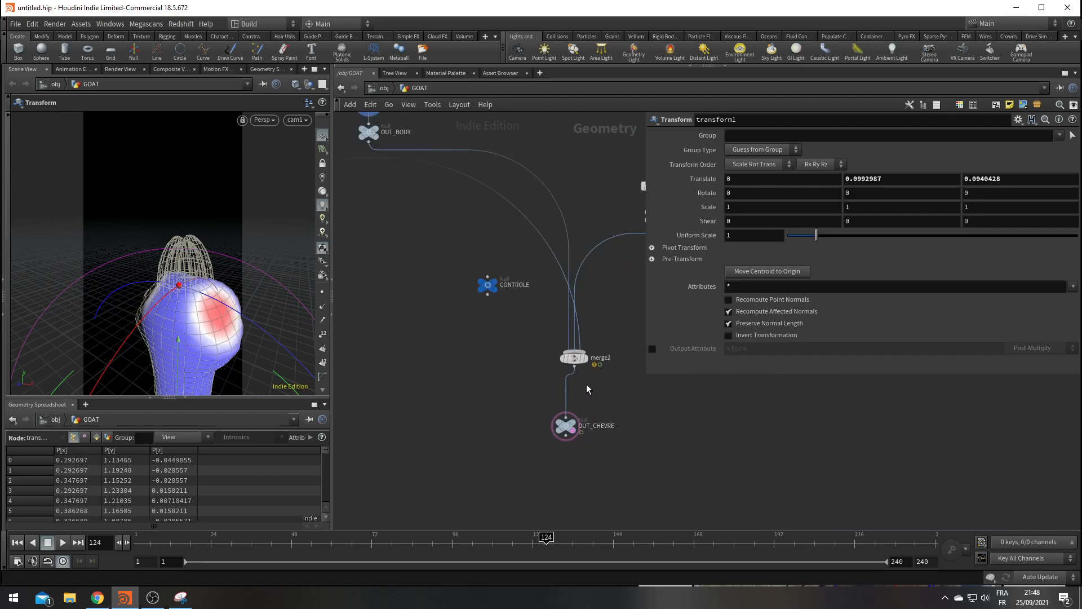
click(576, 422)
middle_drag(382, 319, 454, 362)
key(w)
key(w)
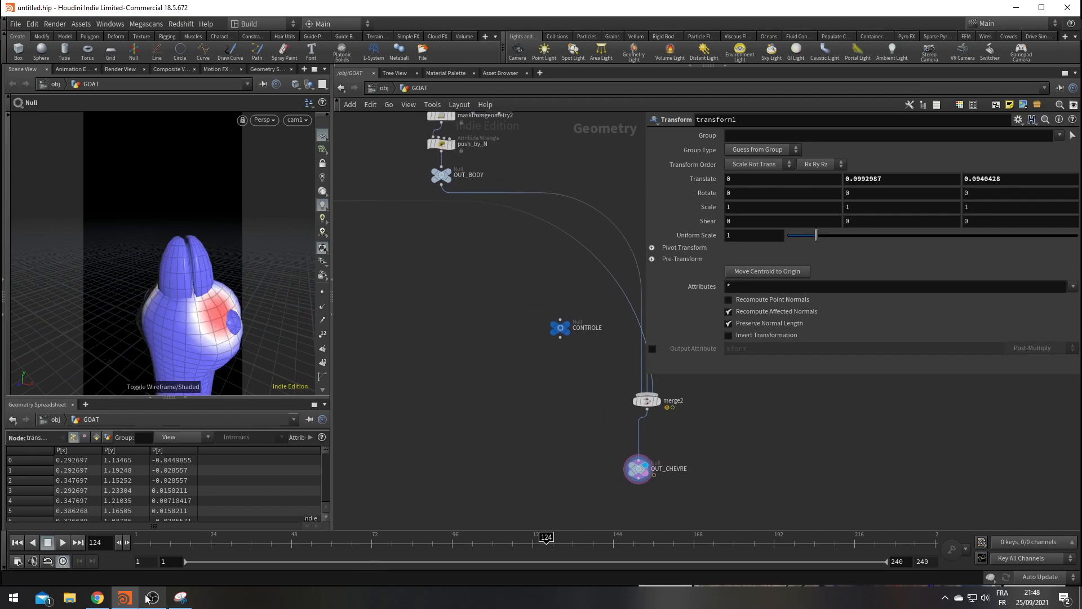
Switch to the annotated goat photo in the Snipping Tool and place it beside the 3D view for comparison
key(alt+Tab)
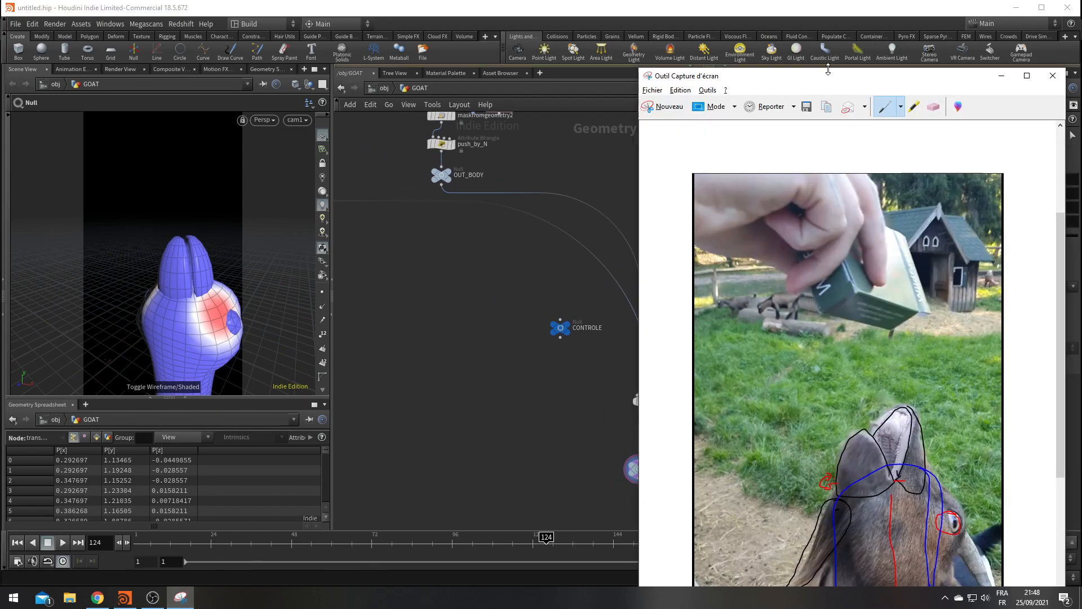
drag(830, 77, 612, 34)
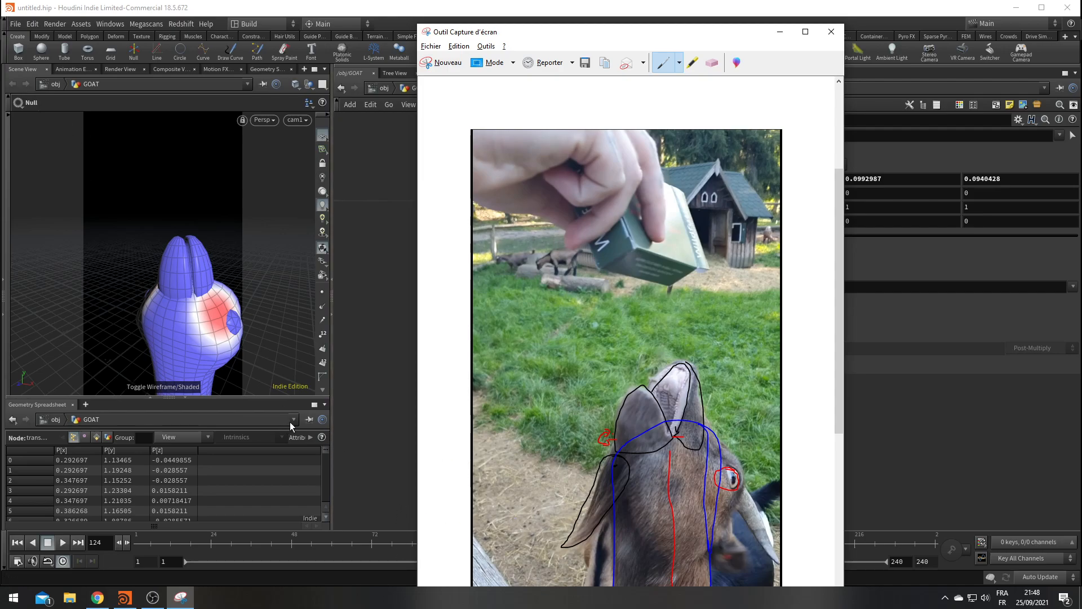
drag(610, 28, 768, 37)
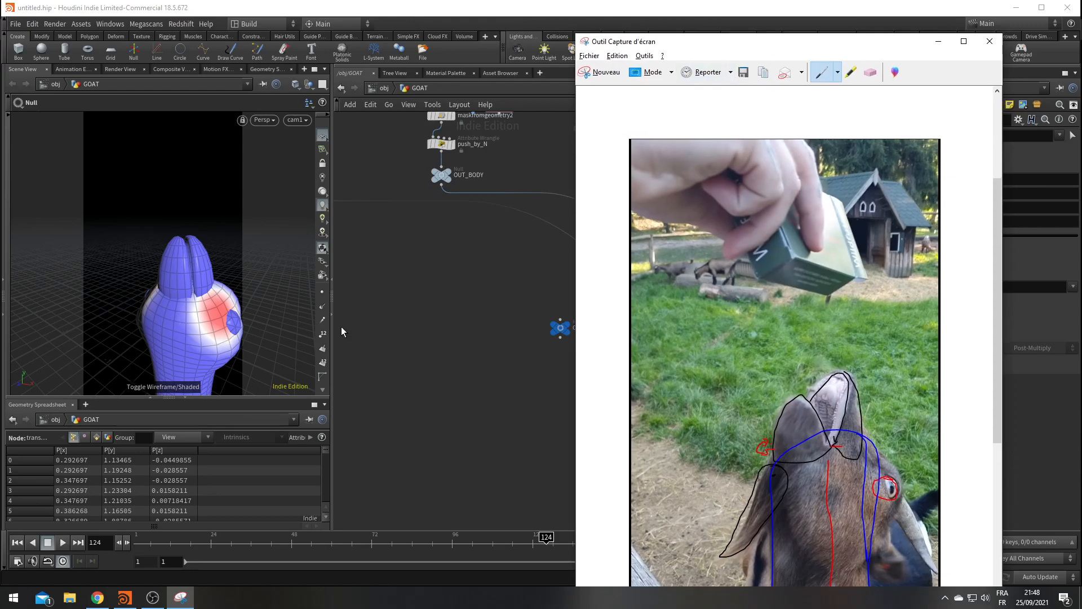
Play and pause the jaw animation several times, comparing the jaw poses with the goat photo
click(62, 542)
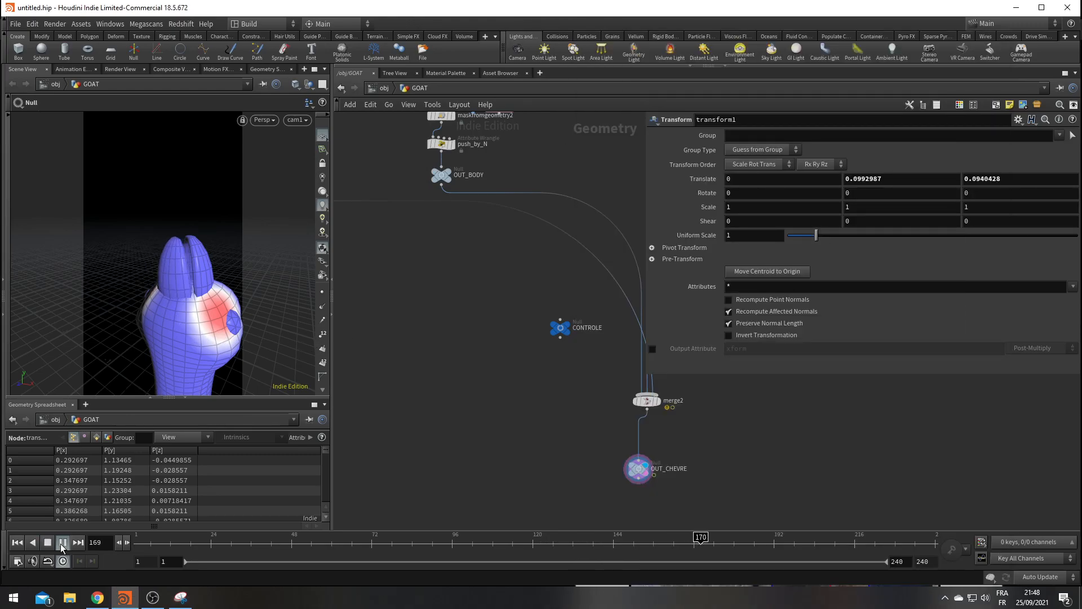
click(60, 542)
click(181, 598)
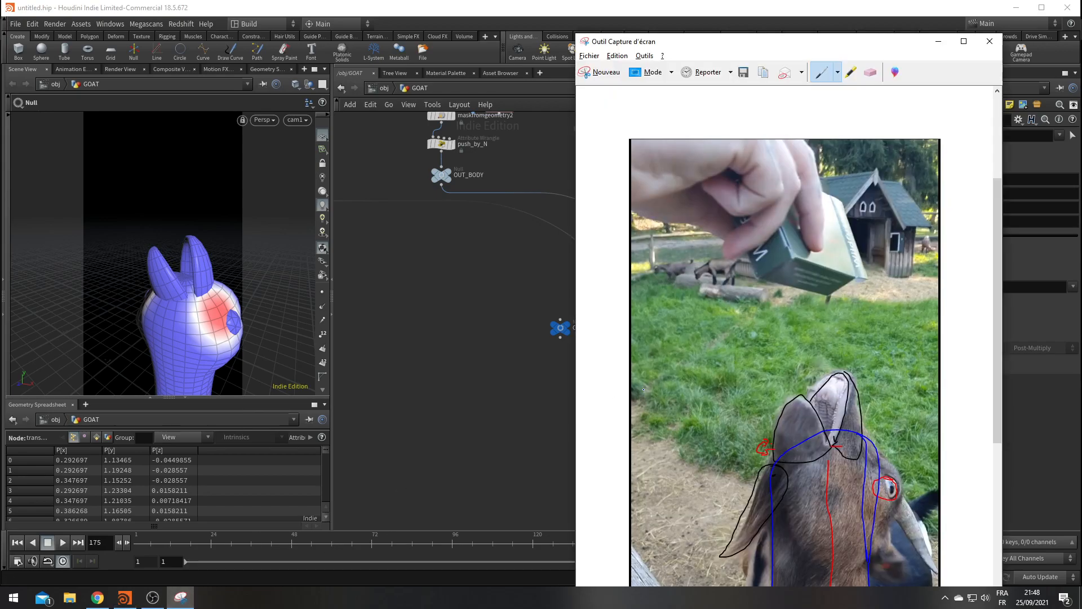
click(63, 542)
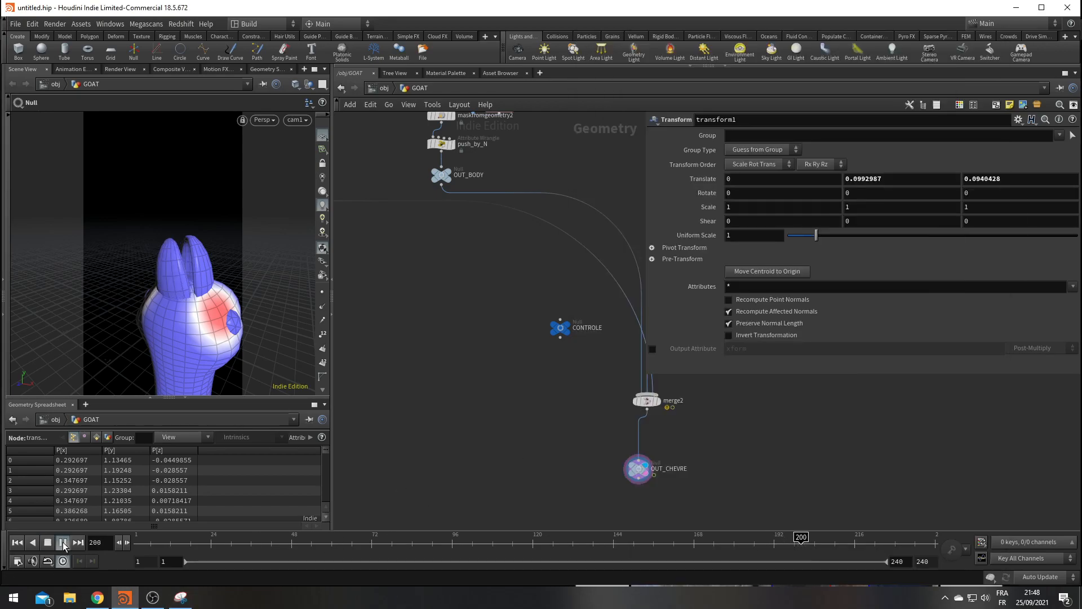
click(63, 542)
click(180, 599)
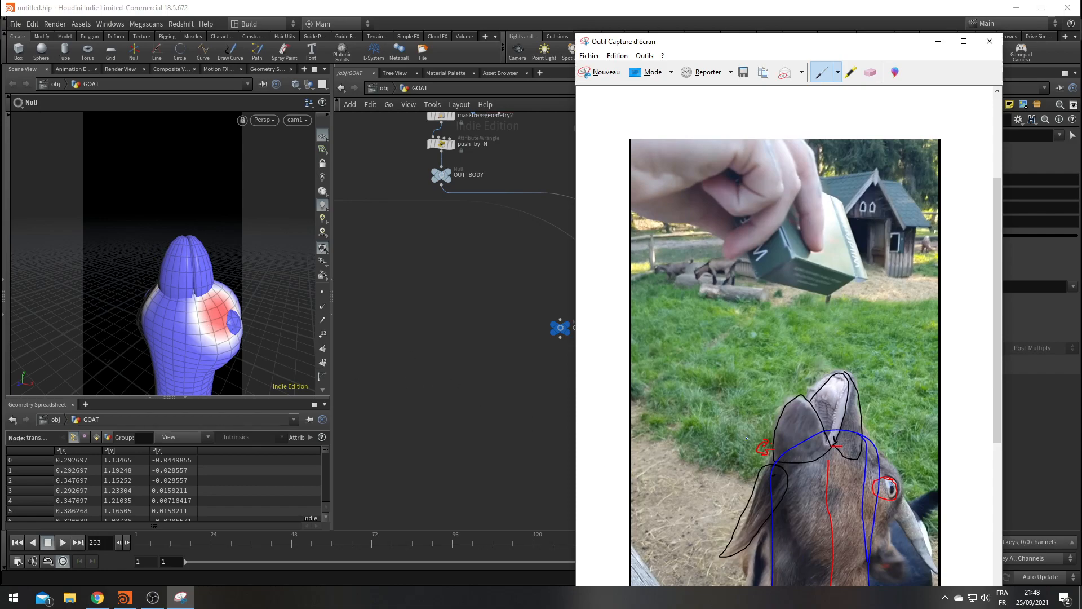
click(62, 542)
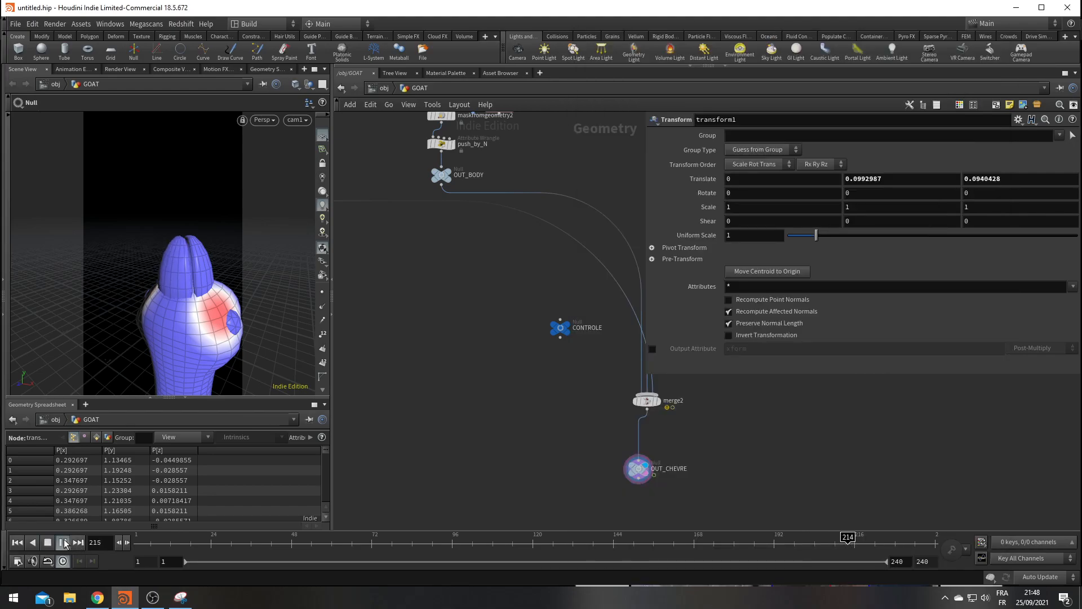
click(62, 542)
Reposition the goat photo window beside the 3D view and replay the jaw animation briefly
mouse_move(181, 597)
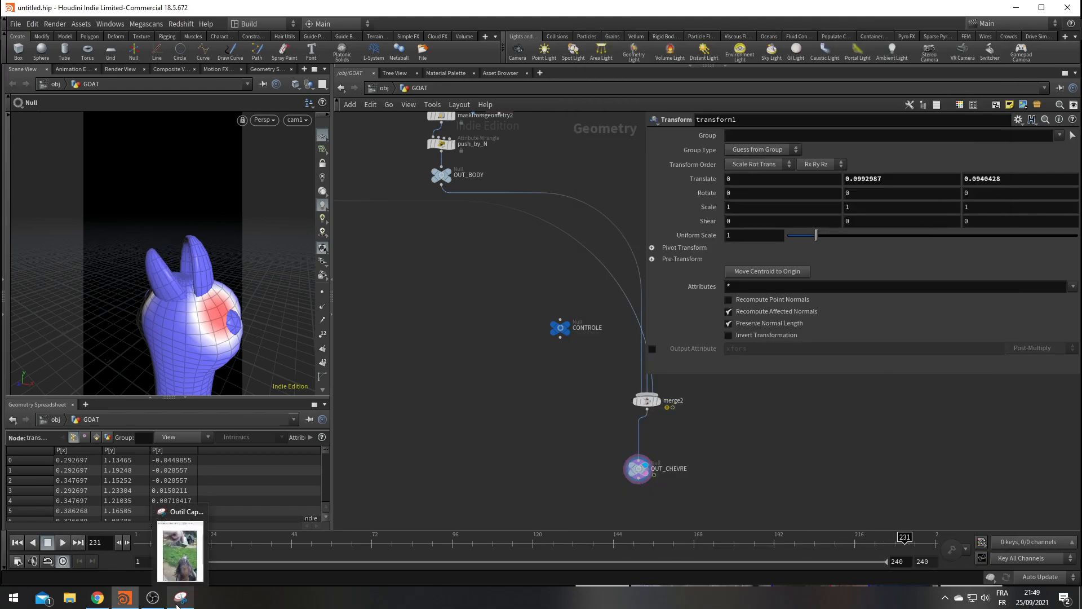
click(178, 558)
drag(754, 39, 672, 0)
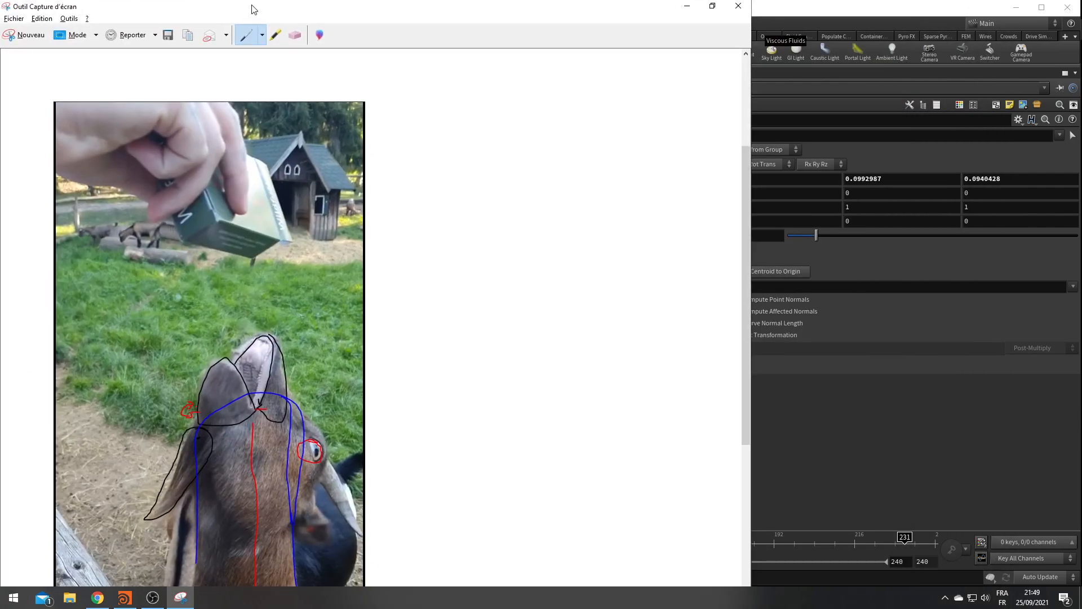
double_click(267, 11)
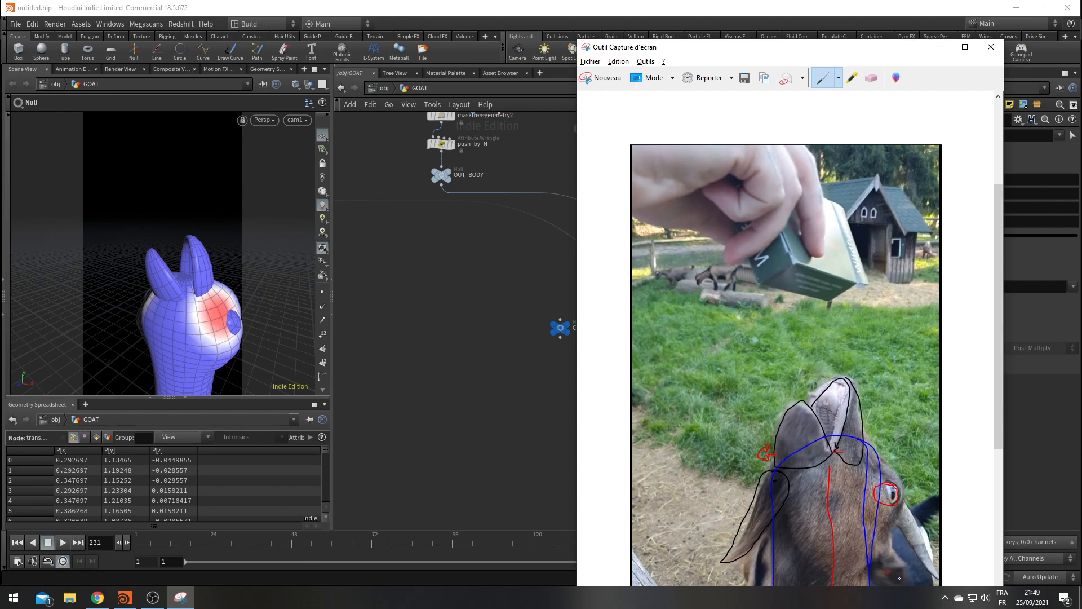
click(68, 544)
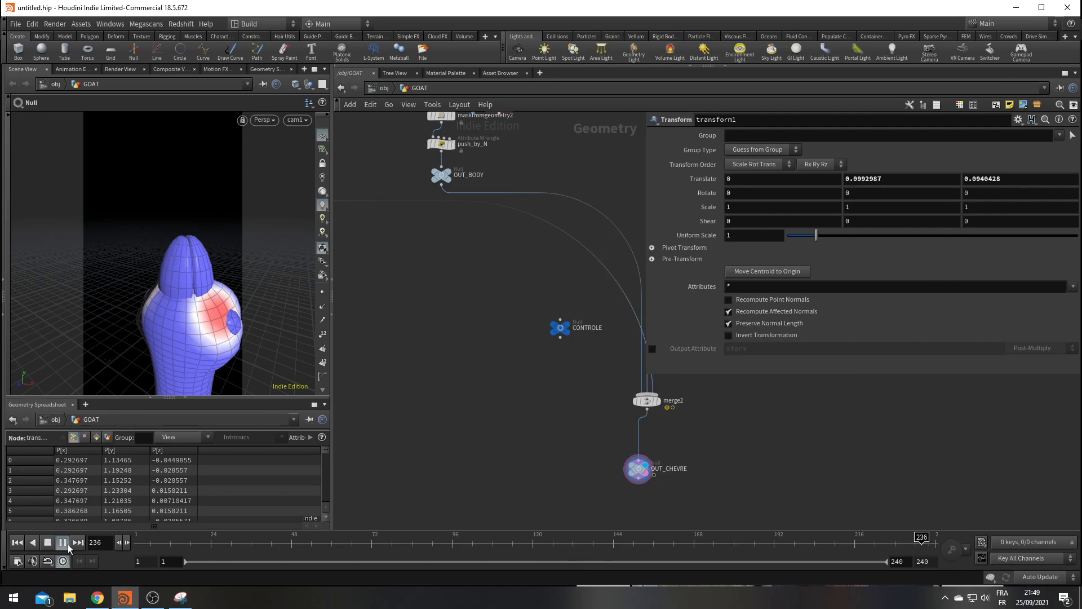
click(67, 543)
Scrub the timeline to frame 19 to check the jaw pose
middle_drag(840, 490, 649, 470)
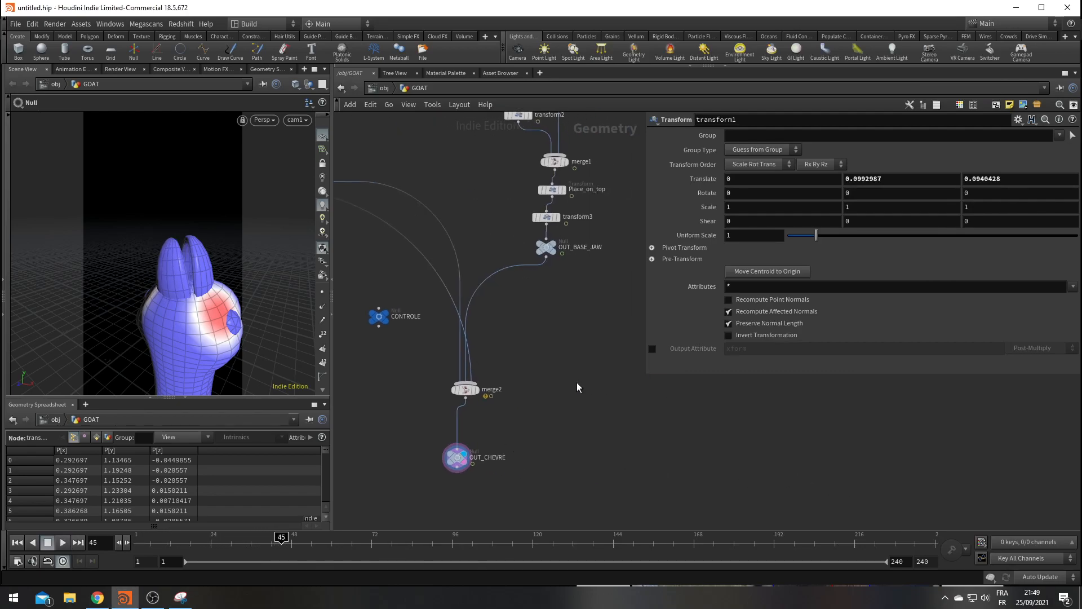
drag(161, 542, 195, 554)
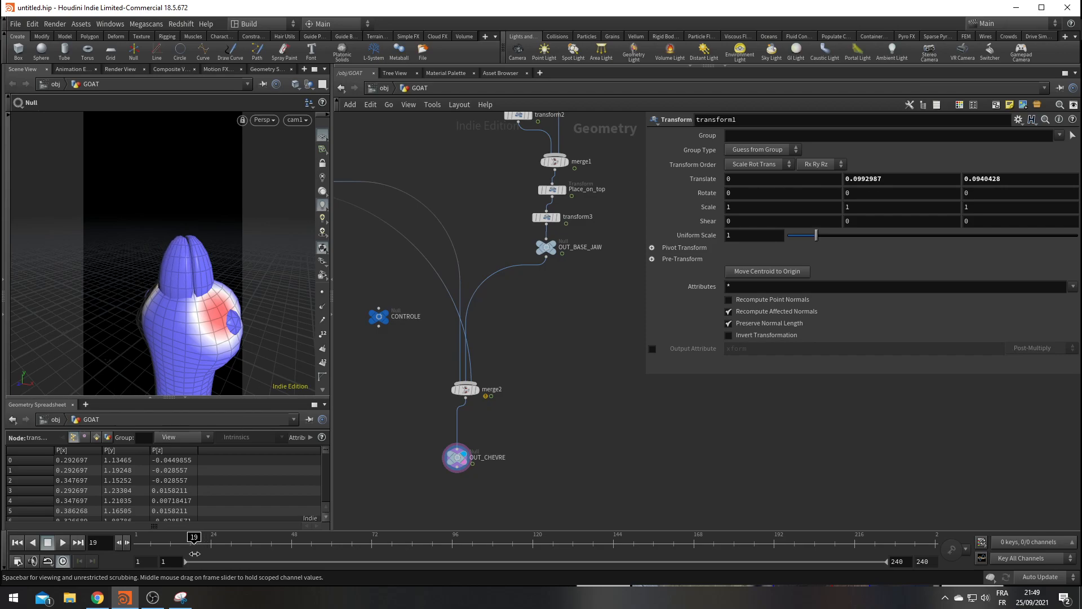
middle_drag(611, 434, 558, 418)
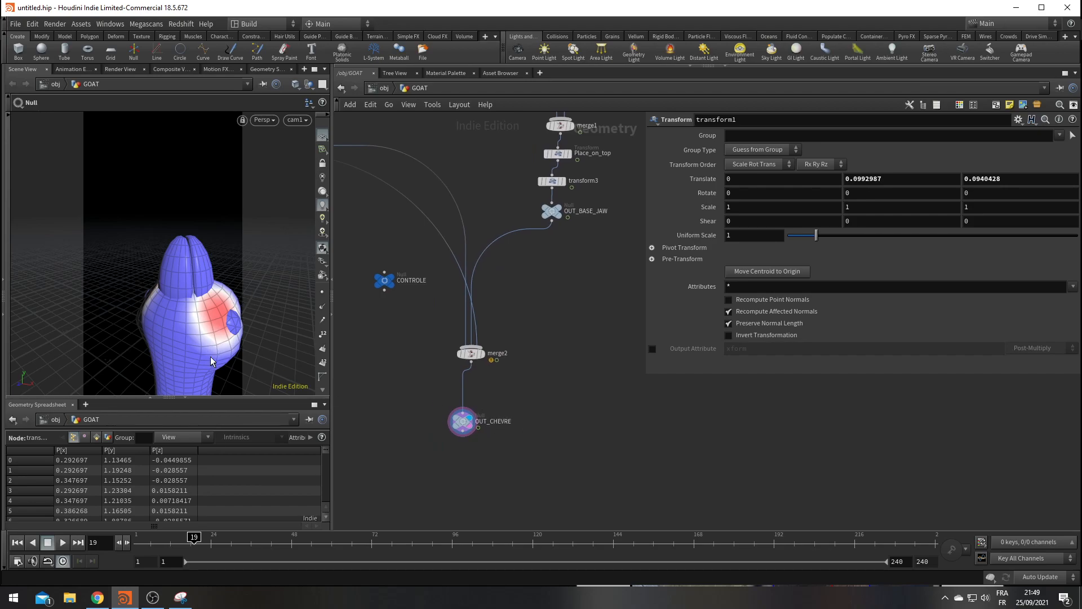
Move merge2 upward in the network to make room between it and OUT_CHEVRE
middle_drag(514, 374, 584, 393)
scroll(579, 437, down, 3)
scroll(558, 378, down, 2)
middle_drag(594, 320, 561, 374)
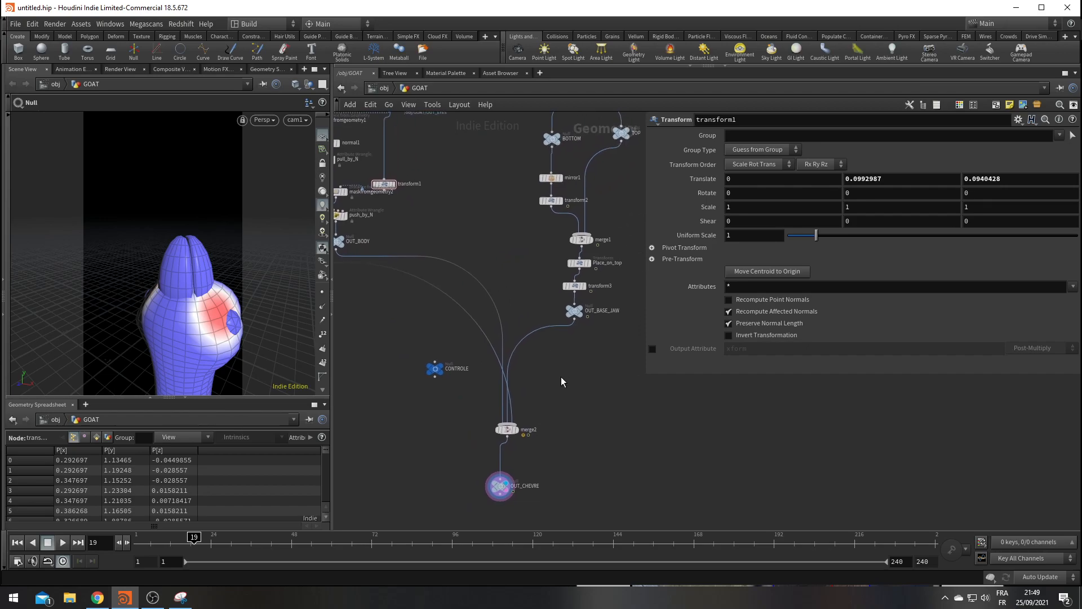
scroll(513, 417, up, 1)
drag(513, 426, 508, 399)
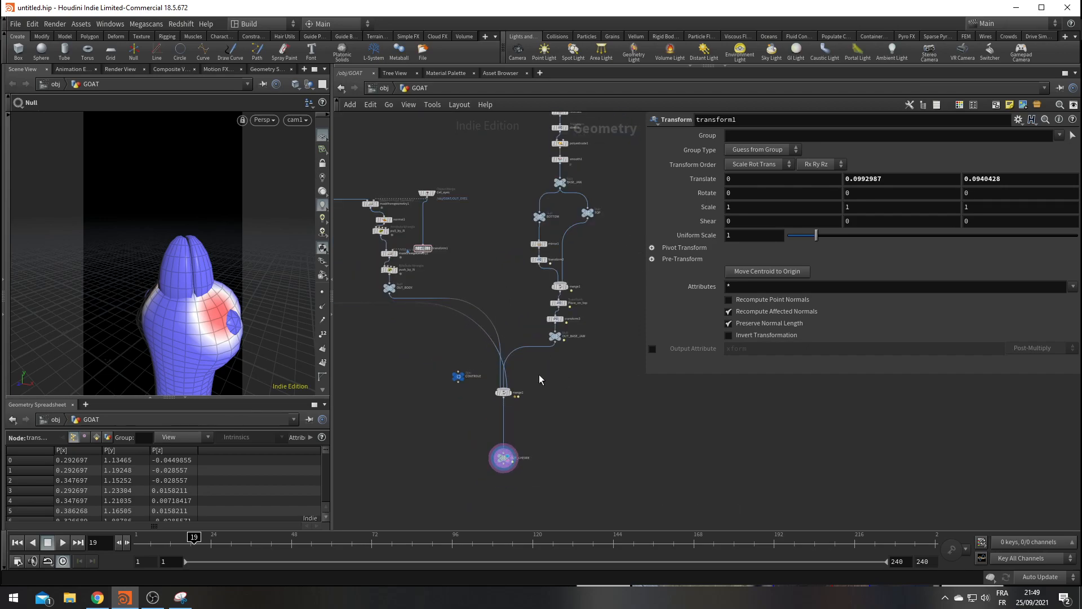
scroll(538, 374, up, 3)
middle_drag(506, 451, 525, 398)
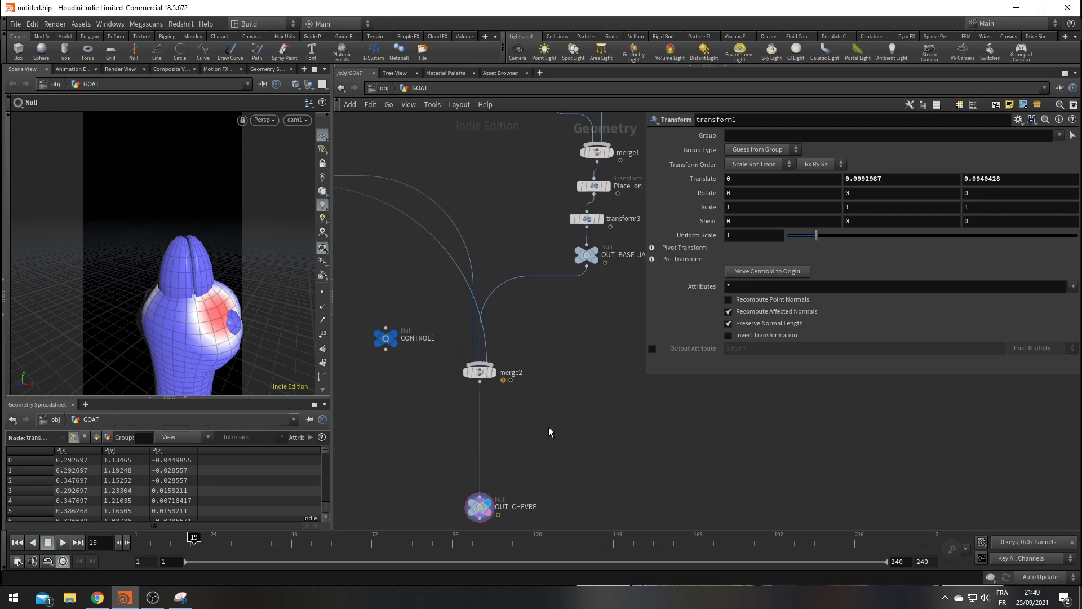
key(Tab)
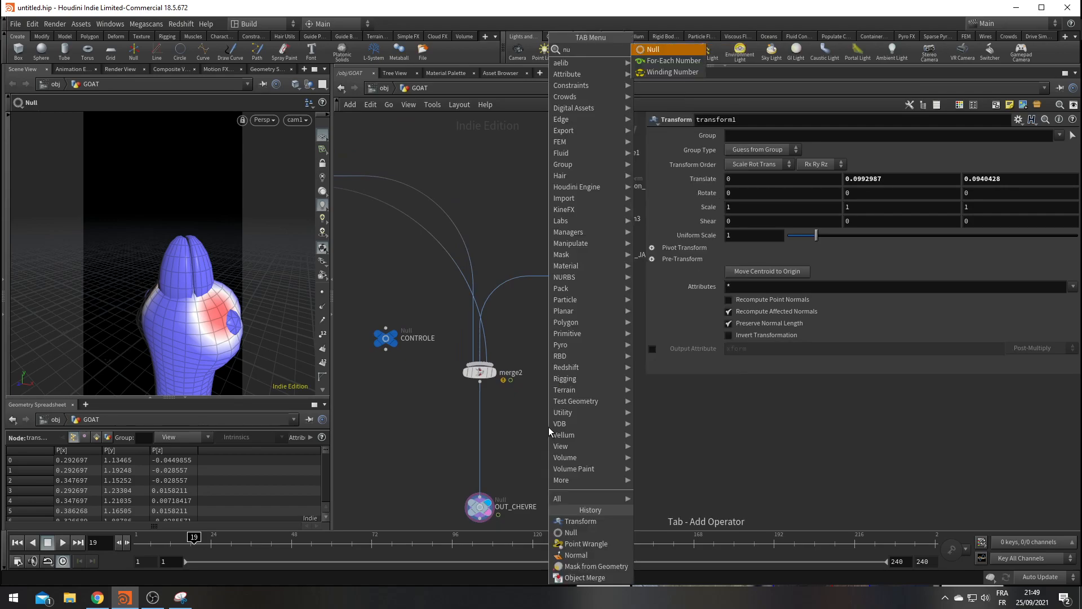
text(null)
key(Return)
key(Tab)
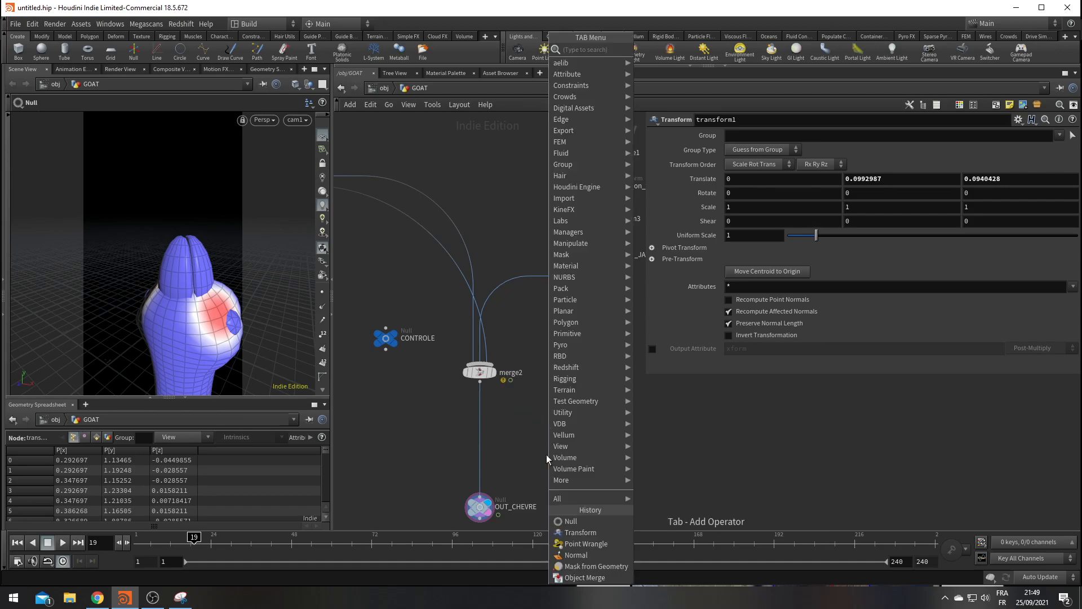
click(503, 448)
Duplicate merge2 and insert the new Merge node on the wire between merge2 and OUT_CHEVRE
alt+drag(480, 373, 543, 436)
key(y)
drag(516, 398, 587, 417)
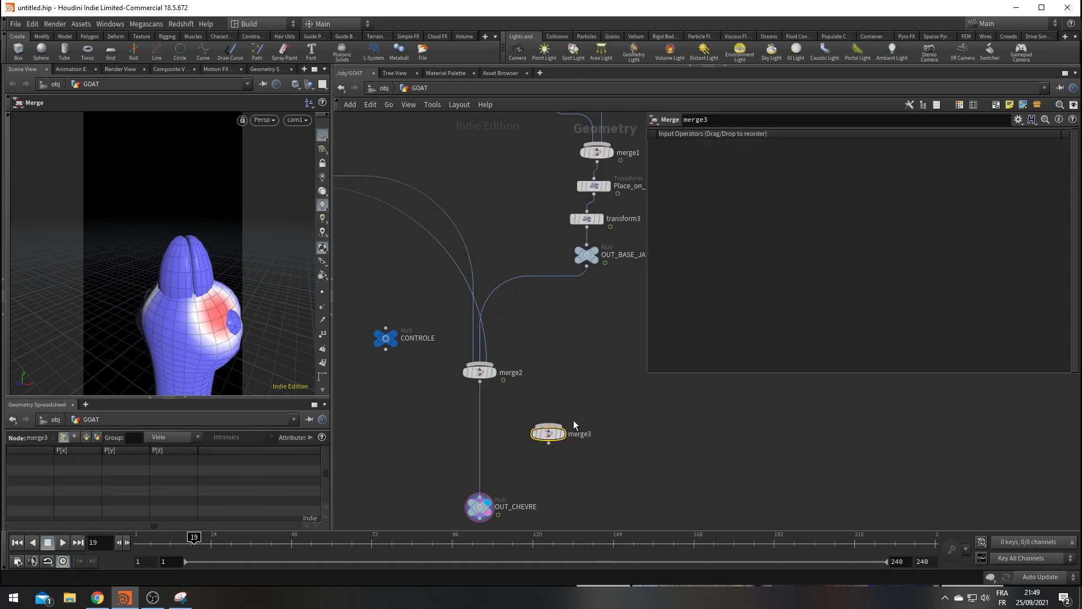
drag(540, 443, 472, 449)
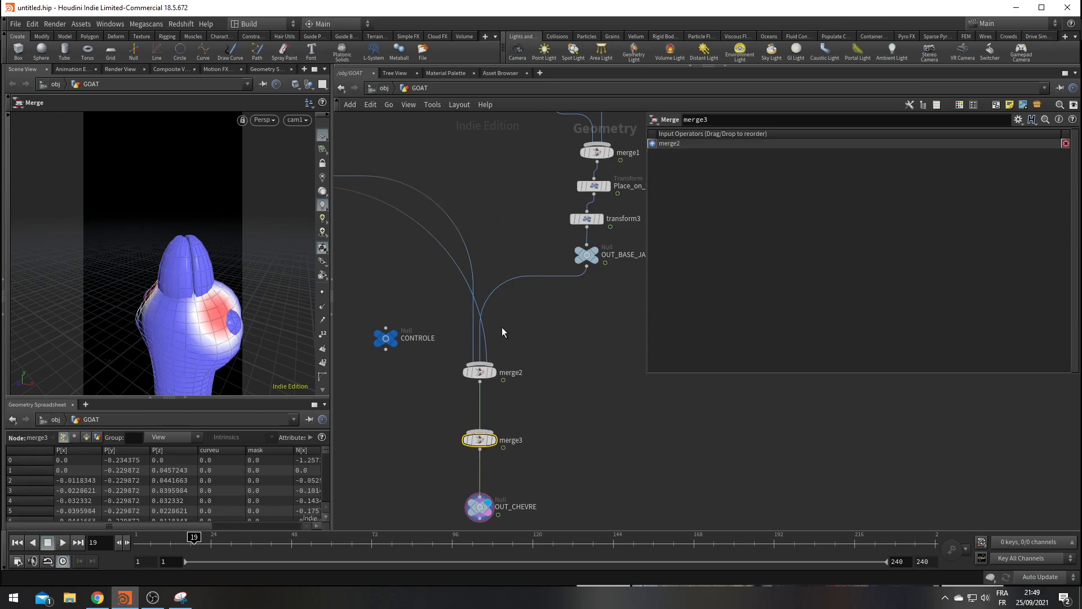
Cut the OUT_BASE_JAW wire from merge2 and connect OUT_BASE_JAW to merge3 instead
key(y)
drag(512, 272, 505, 290)
mouse_move(587, 266)
mouse_down()
mouse_move(510, 438)
mouse_move(483, 449)
mouse_move(564, 449)
mouse_up()
Display merge2 and switch off its point attribute visualization from the node info
click(479, 373)
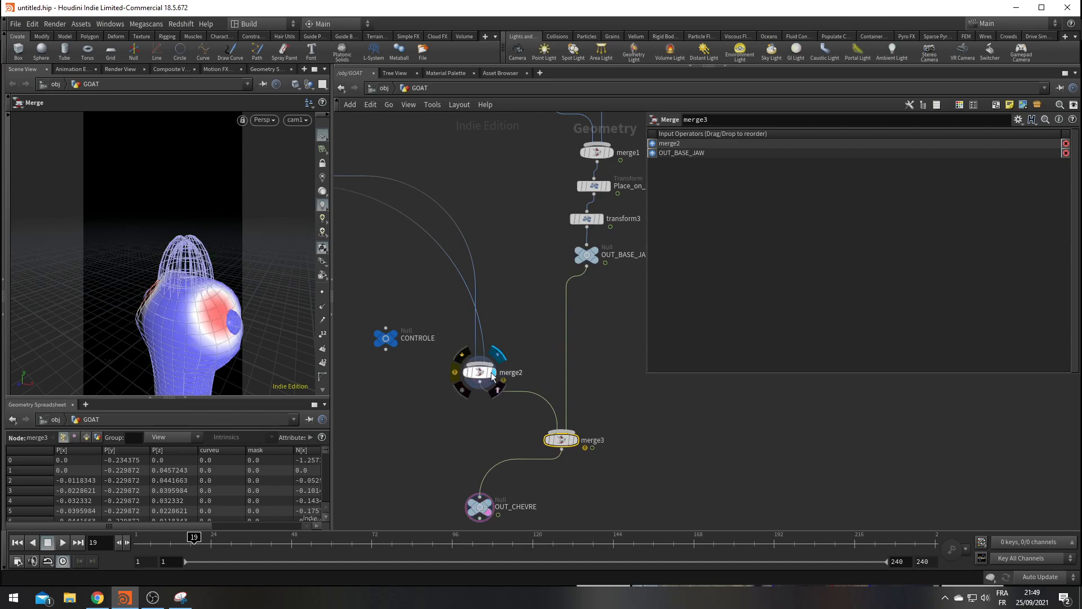
click(455, 372)
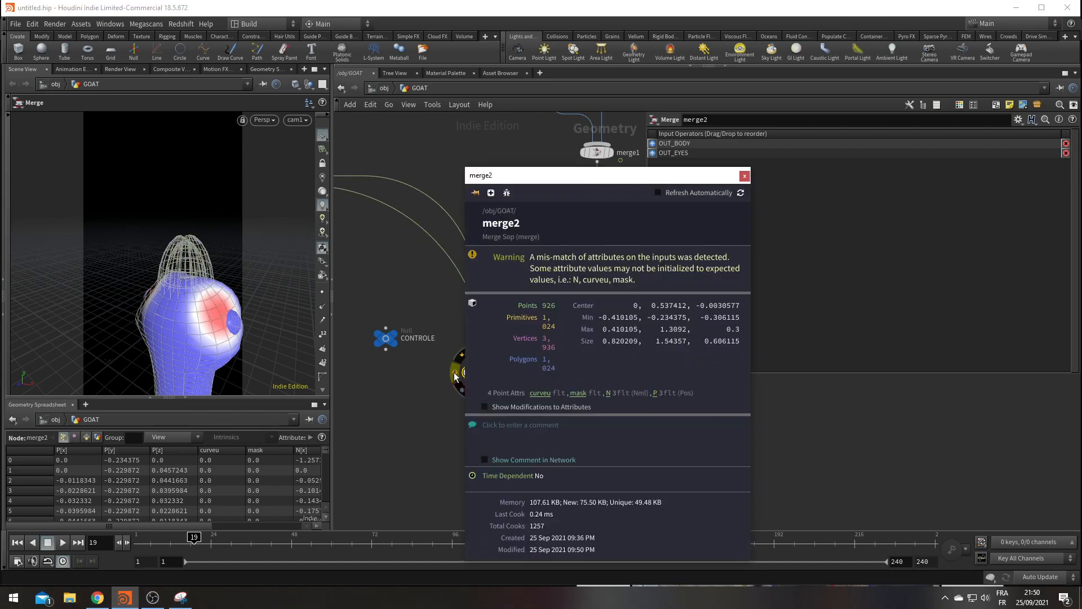
click(540, 393)
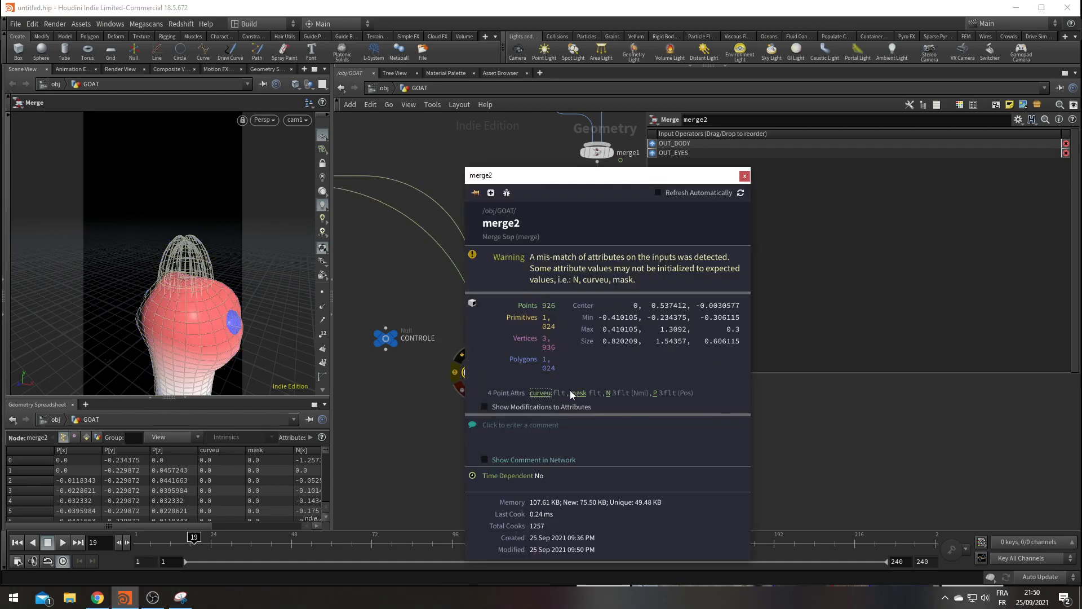
click(543, 394)
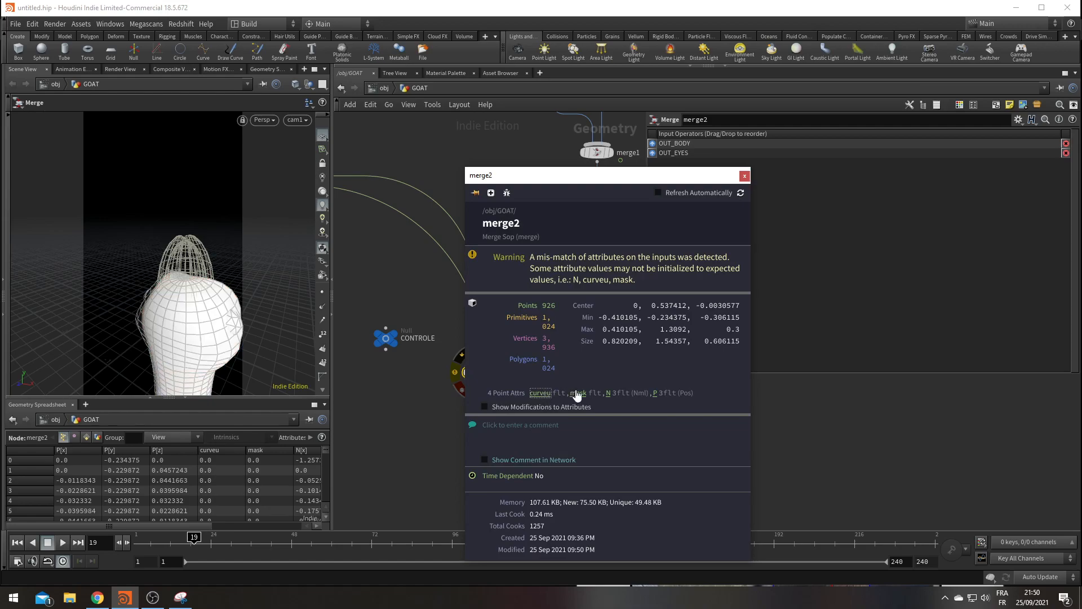
click(744, 177)
Insert a Color node on the wire after OUT_EYES and set its Class to Primitive
scroll(573, 472, down, 6)
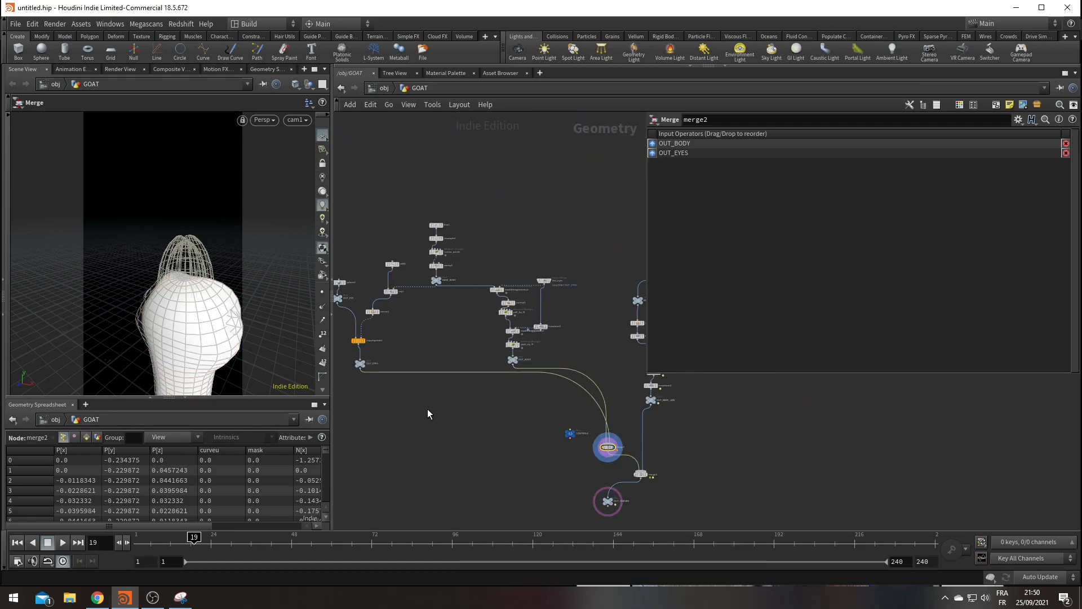
key(Tab)
text(colo)
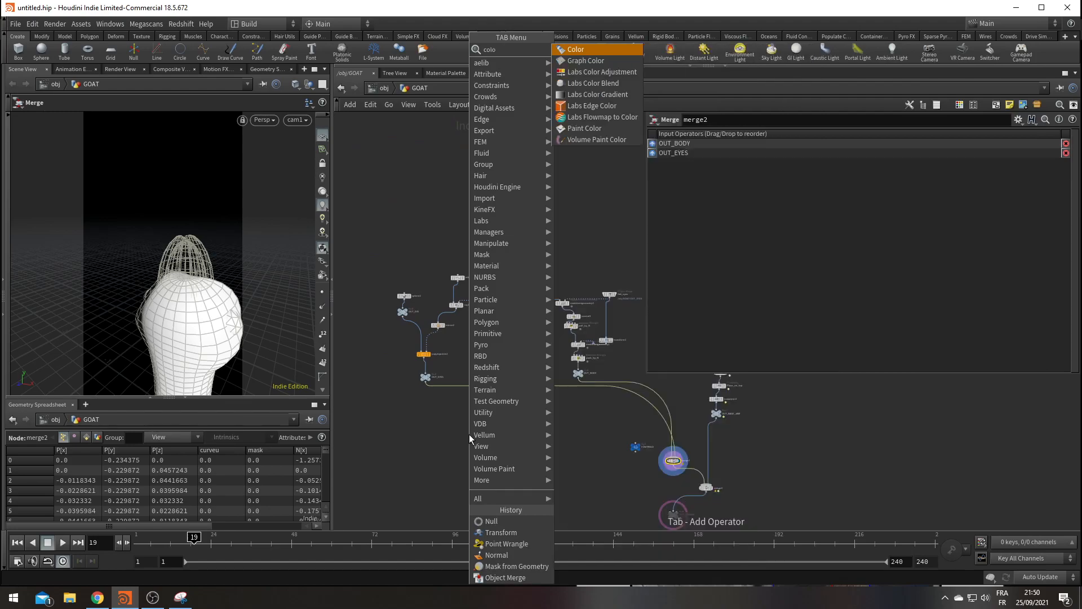
key(Return)
scroll(469, 434, up, 3)
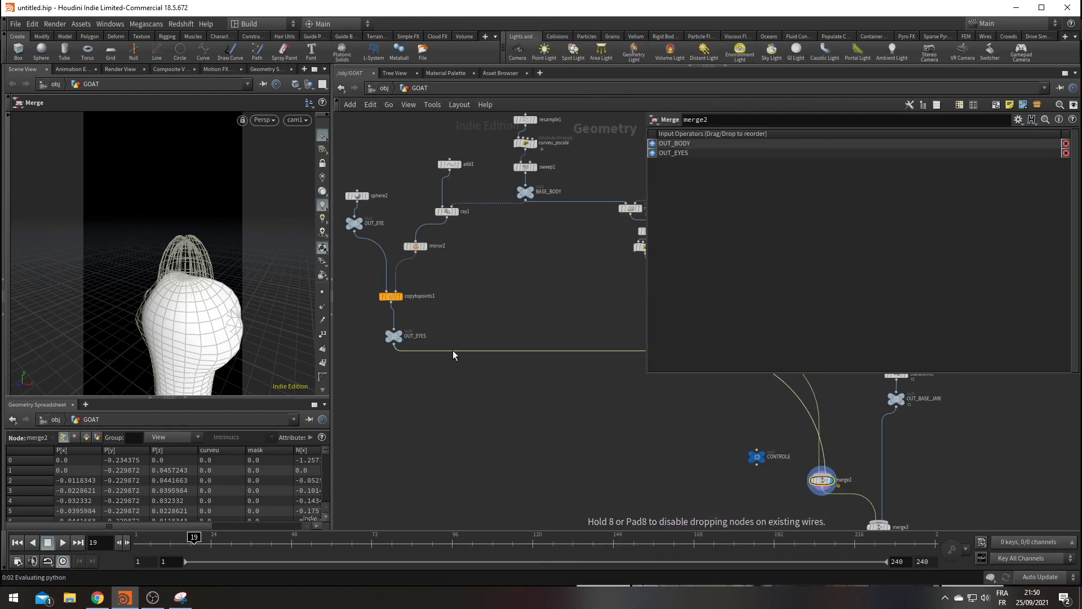
click(456, 354)
click(755, 180)
click(746, 206)
scroll(470, 396, down, 3)
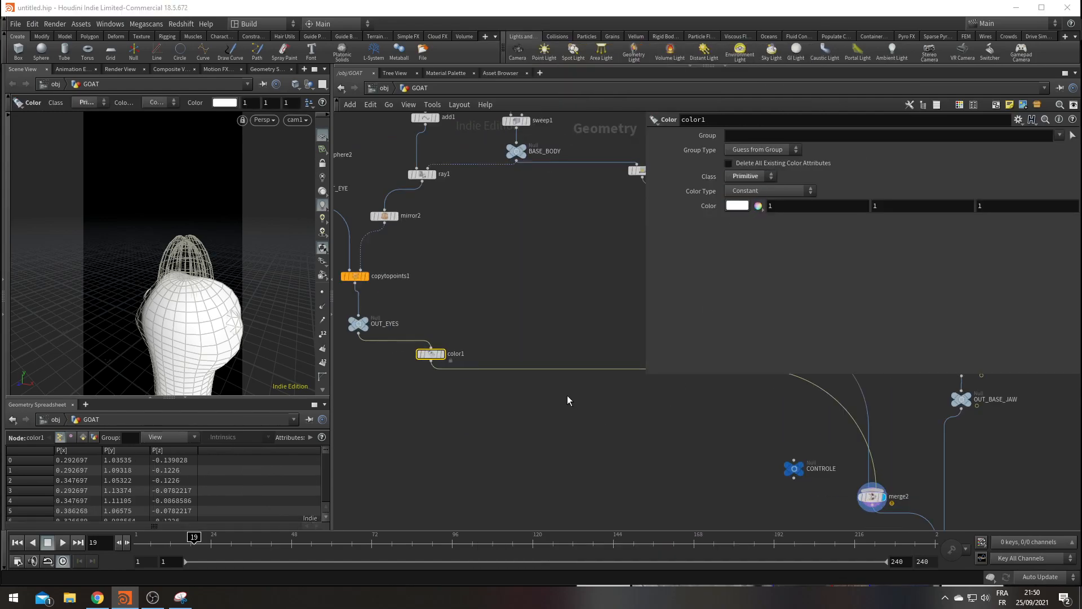
Duplicate the Color node onto the wire after OUT_BODY and set its colour to dark red (0.5, 0, 0)
mouse_move(451, 382)
alt+drag(451, 379, 615, 375)
click(735, 205)
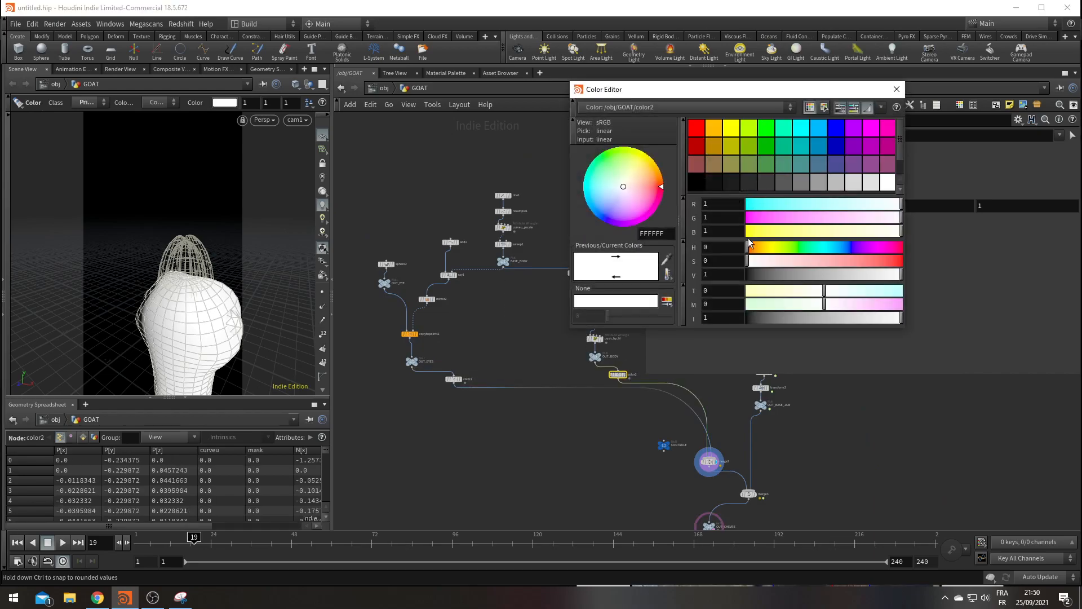
click(693, 148)
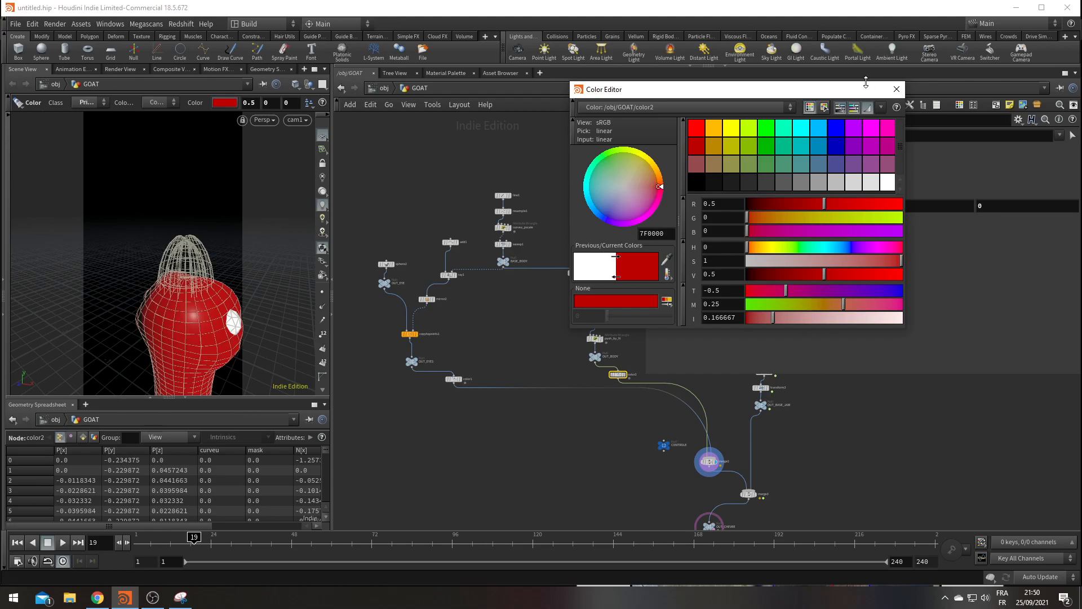
click(896, 89)
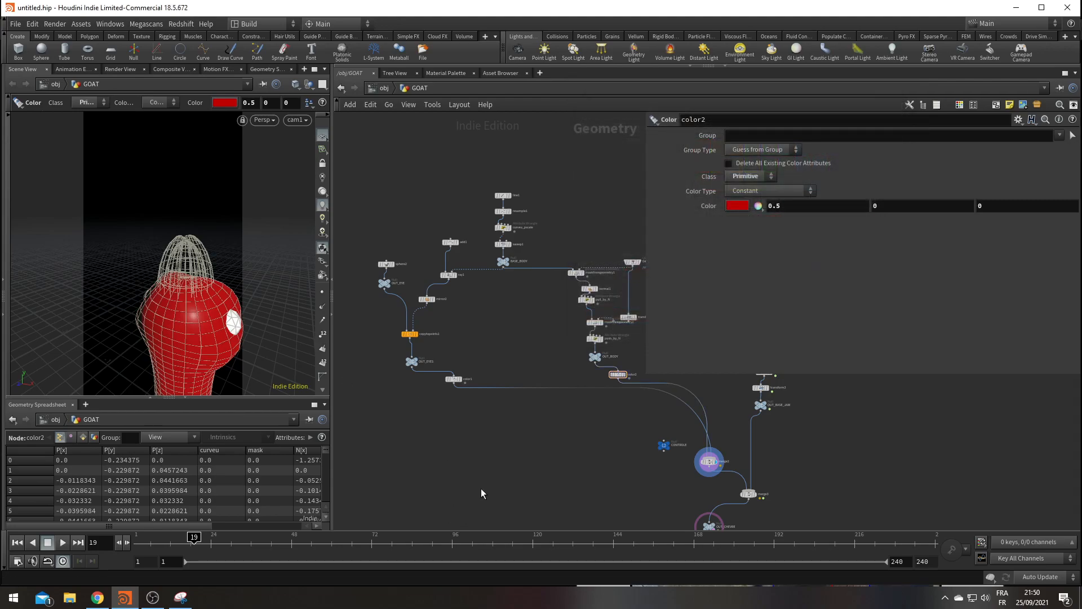
scroll(482, 493, up, 5)
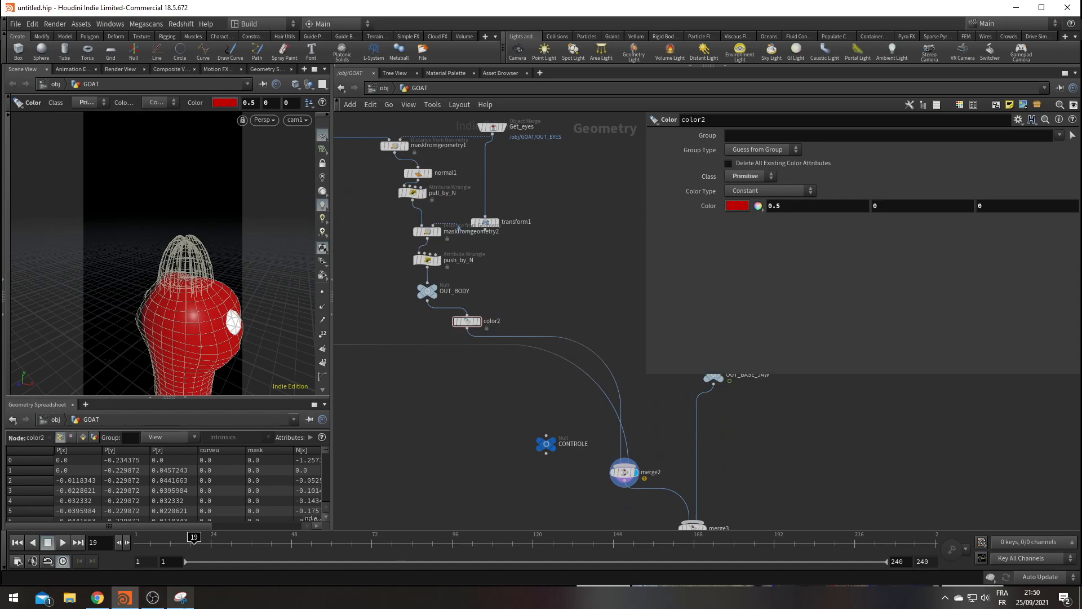
Check the goat reference photo and set the eyes' Color node to a muted yellow (0.536, 0.536, 0.05092)
click(180, 598)
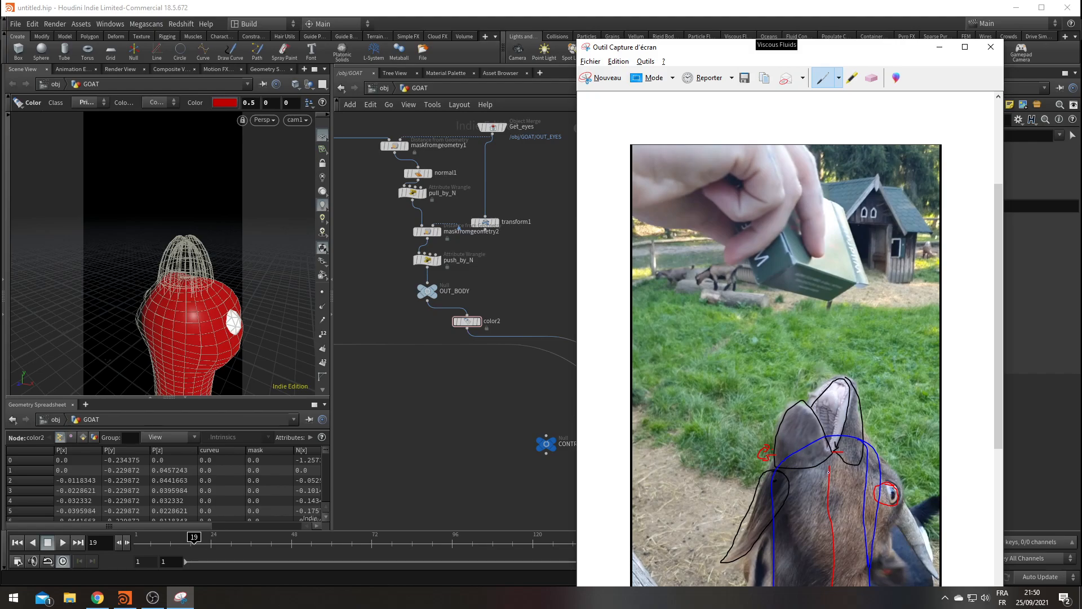
scroll(455, 451, down, 1)
click(453, 452)
scroll(395, 435, down, 2)
middle_drag(395, 435, 593, 414)
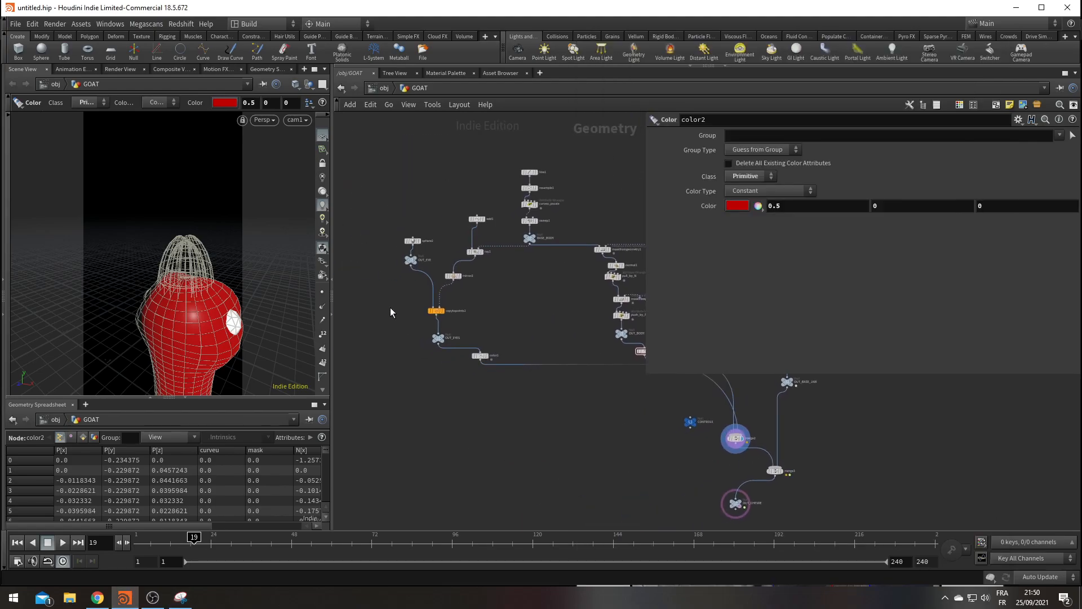
scroll(426, 321, up, 2)
click(498, 367)
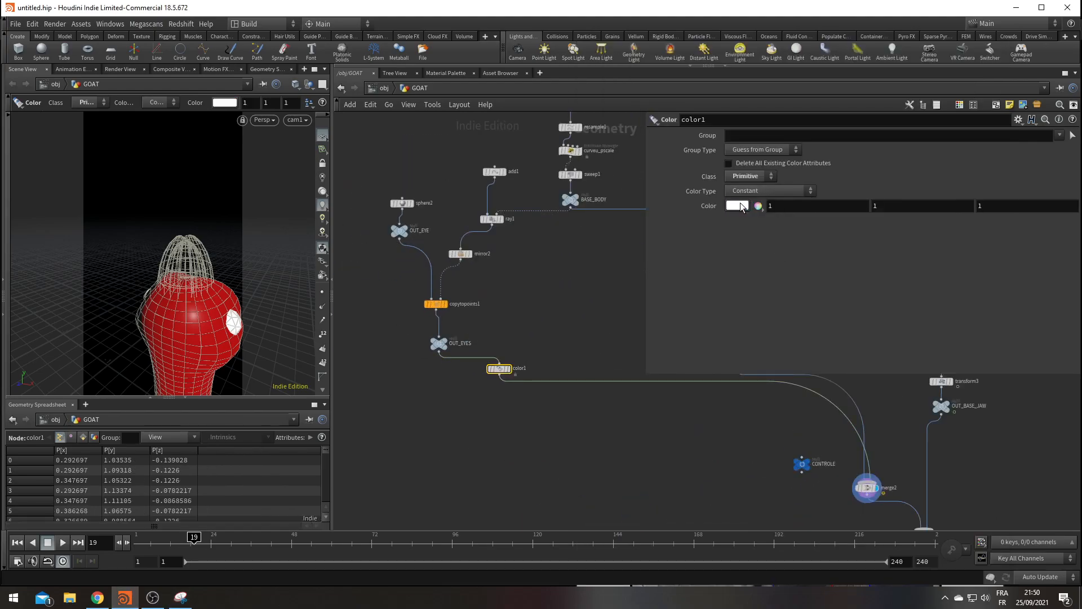
click(737, 206)
click(732, 130)
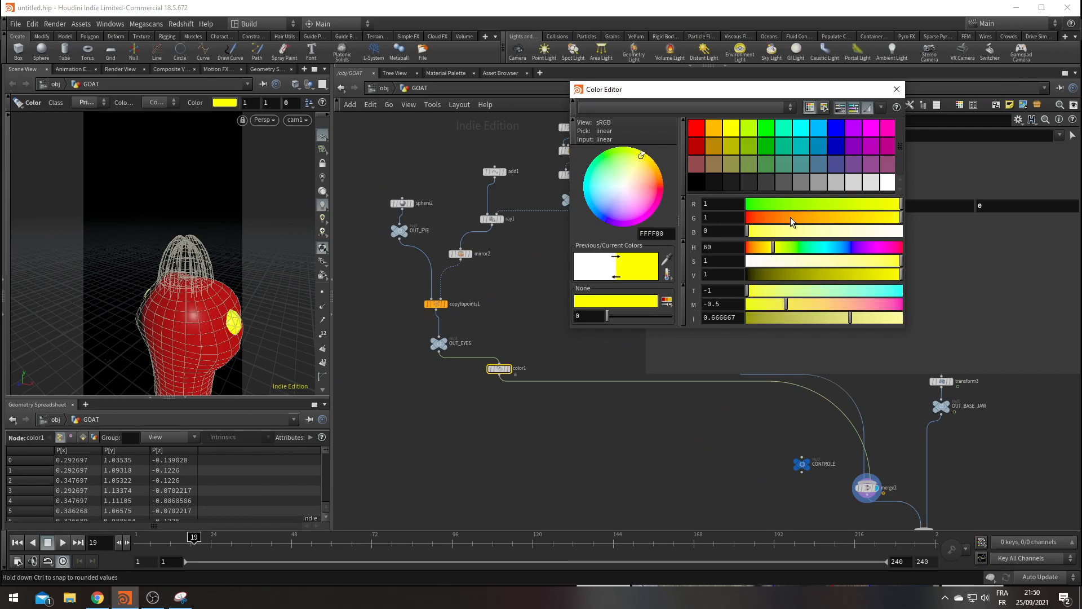
drag(772, 232, 762, 236)
drag(831, 280, 831, 278)
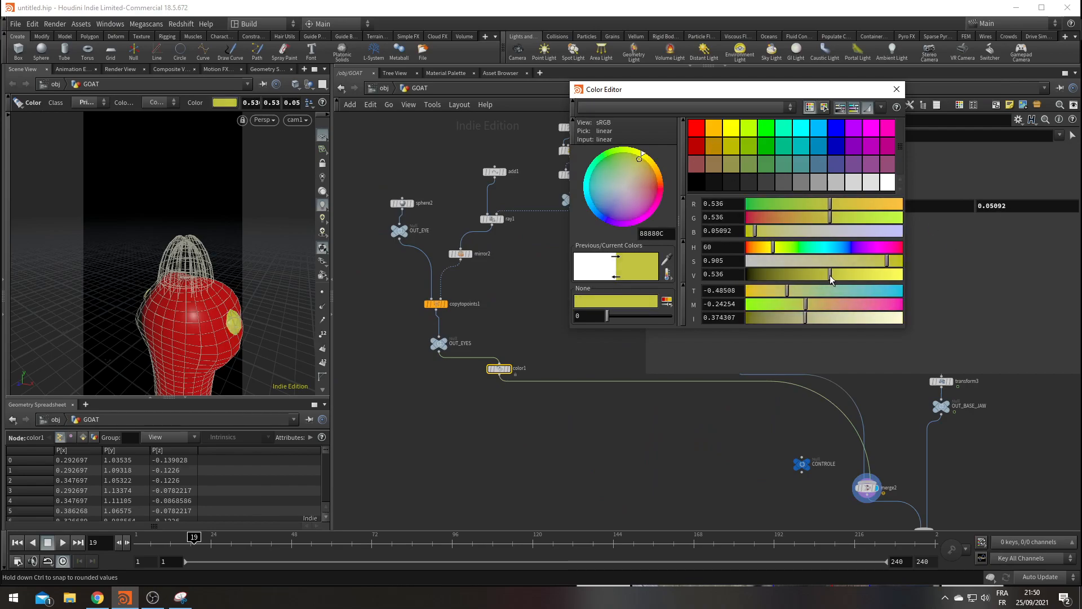
click(896, 89)
Duplicate the body's Color node onto the wire after OUT_BASE_JAW and set it to light purple (0.37225, 0.281, 0.5)
middle_drag(709, 483, 459, 386)
middle_drag(634, 350, 543, 388)
scroll(542, 388, up, 3)
middle_drag(339, 298, 485, 369)
scroll(485, 370, down, 1)
alt+drag(456, 332, 655, 408)
click(740, 205)
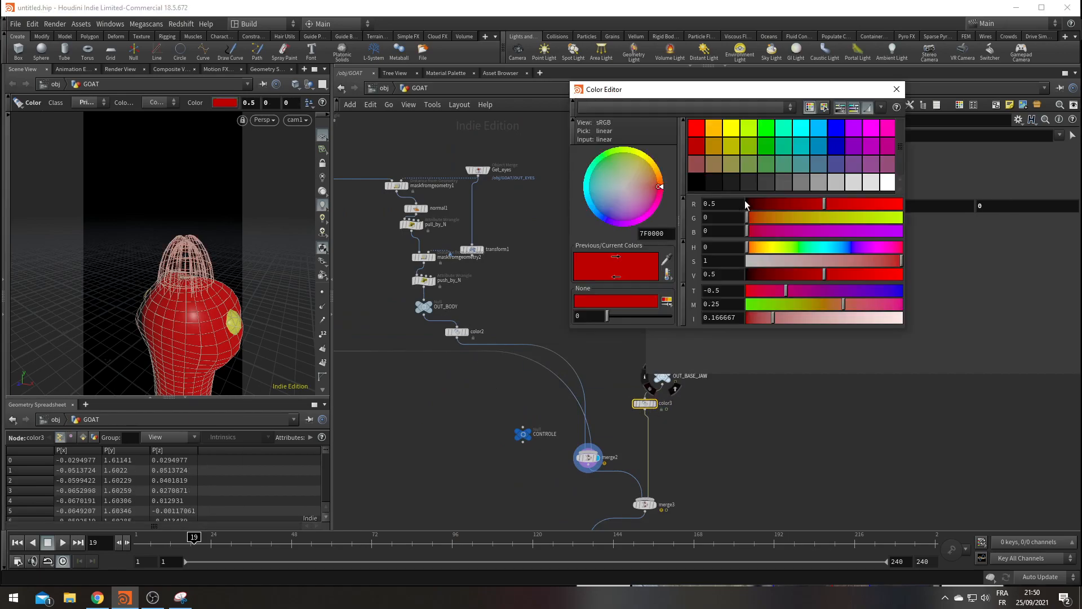
drag(868, 247, 814, 260)
Display OUT_CHEVRE and check the coloured goat in wireframe and shaded views
middle_drag(708, 480, 692, 402)
click(587, 486)
key(w)
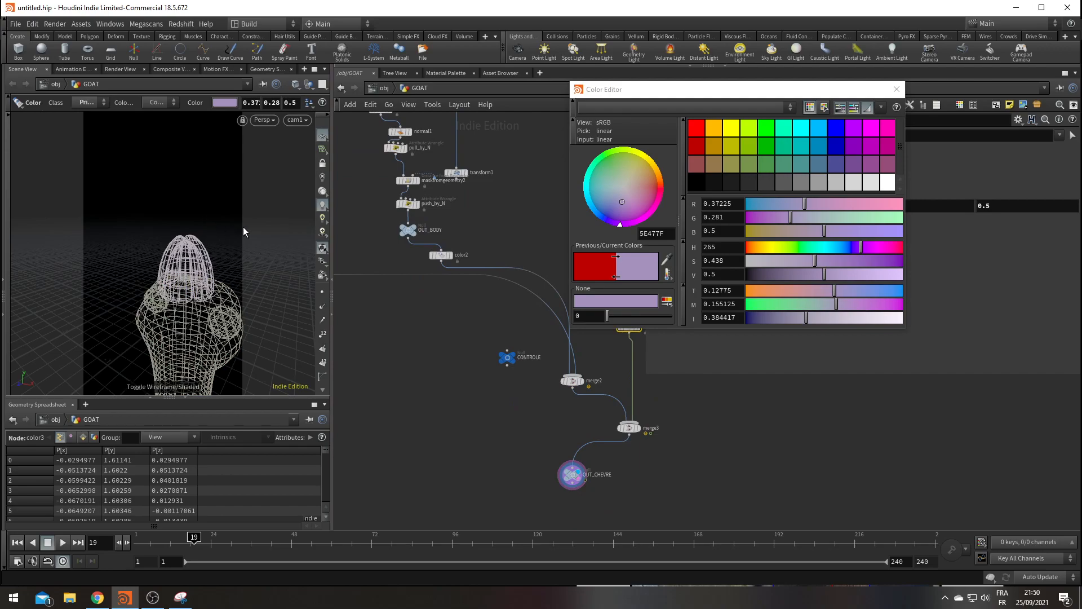
mouse_move(582, 485)
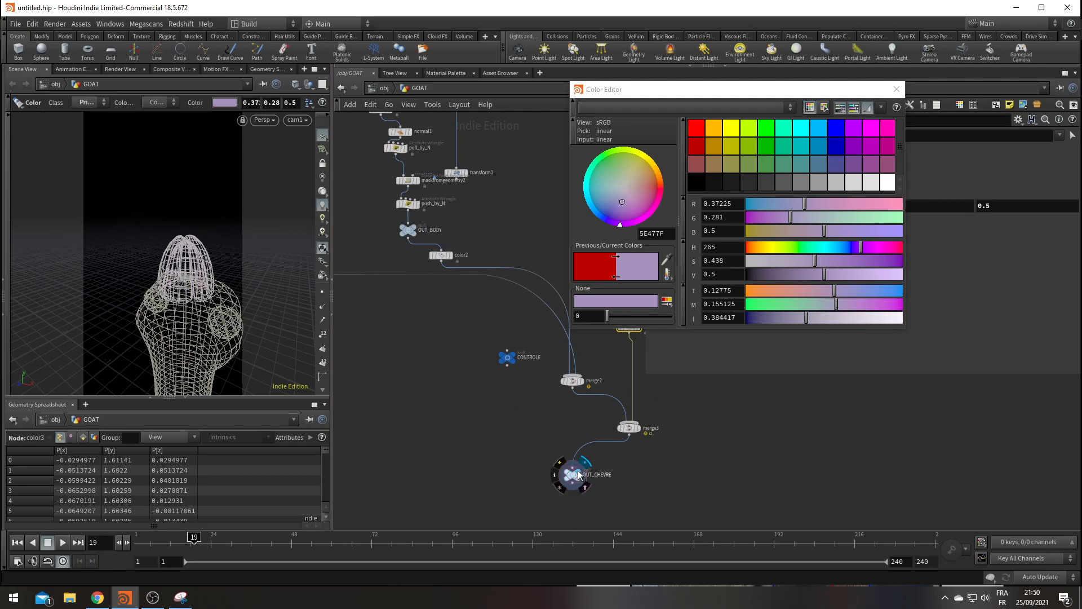
scroll(682, 421, down, 4)
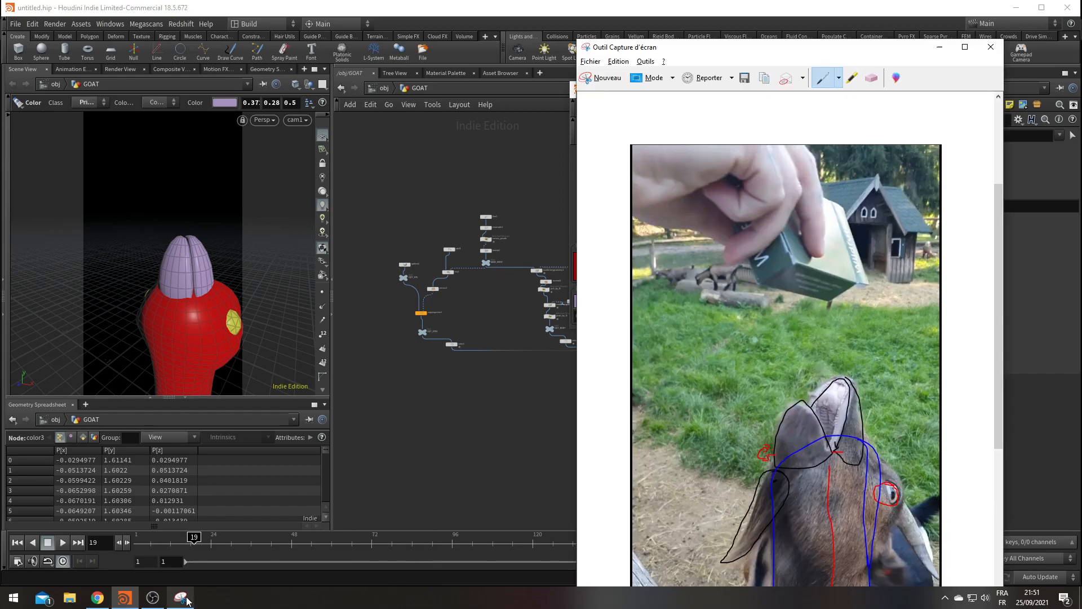
Bring up the reference photo and desaturate the jaw colour to a greyish purple (0.438167, 0.394, 0.5)
click(181, 598)
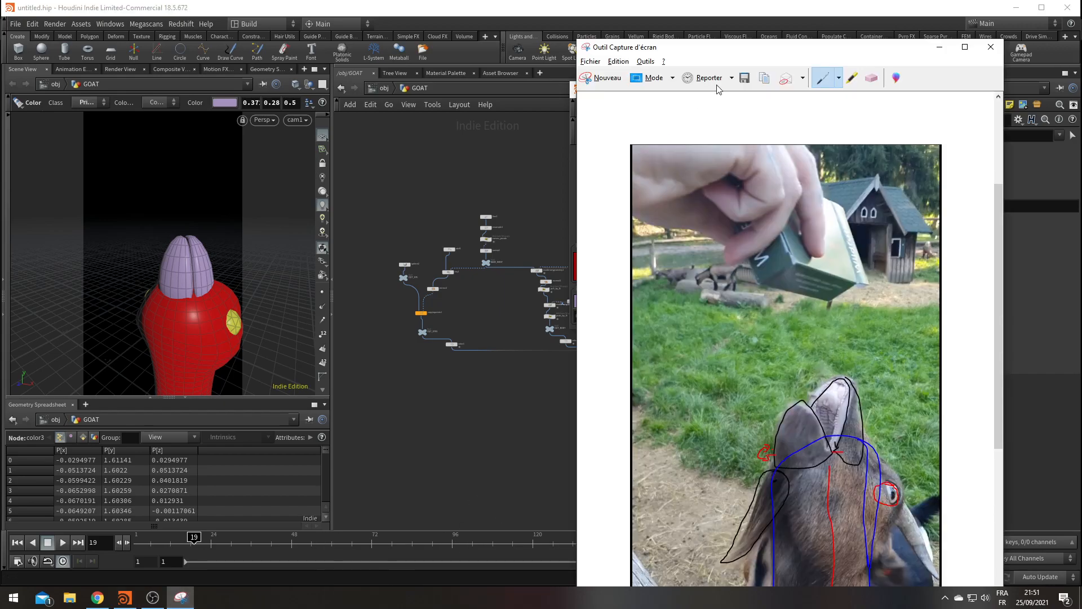
drag(727, 60, 496, 405)
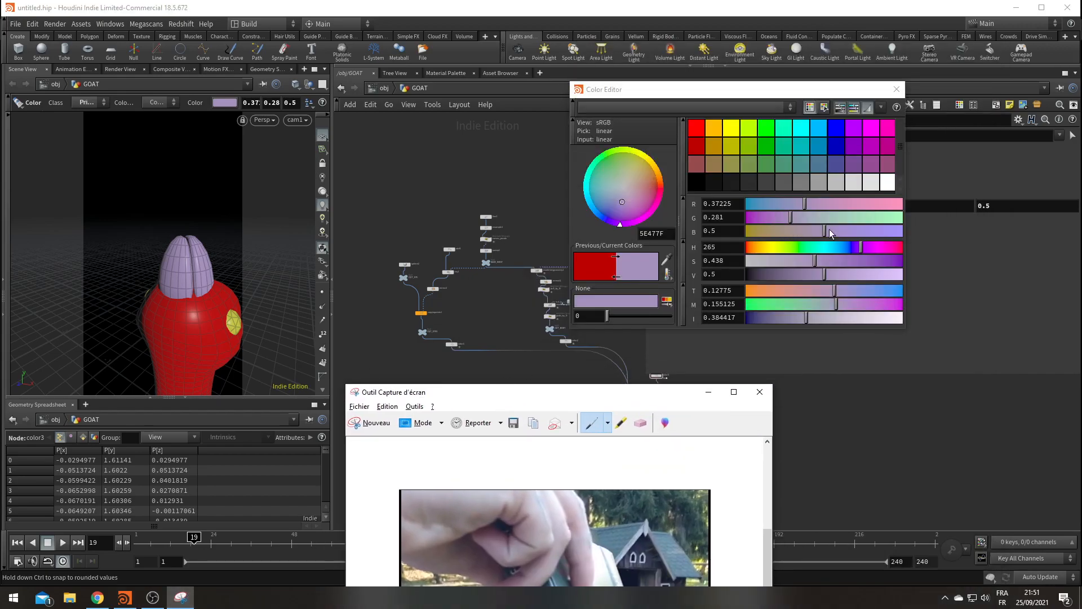
drag(800, 261, 765, 262)
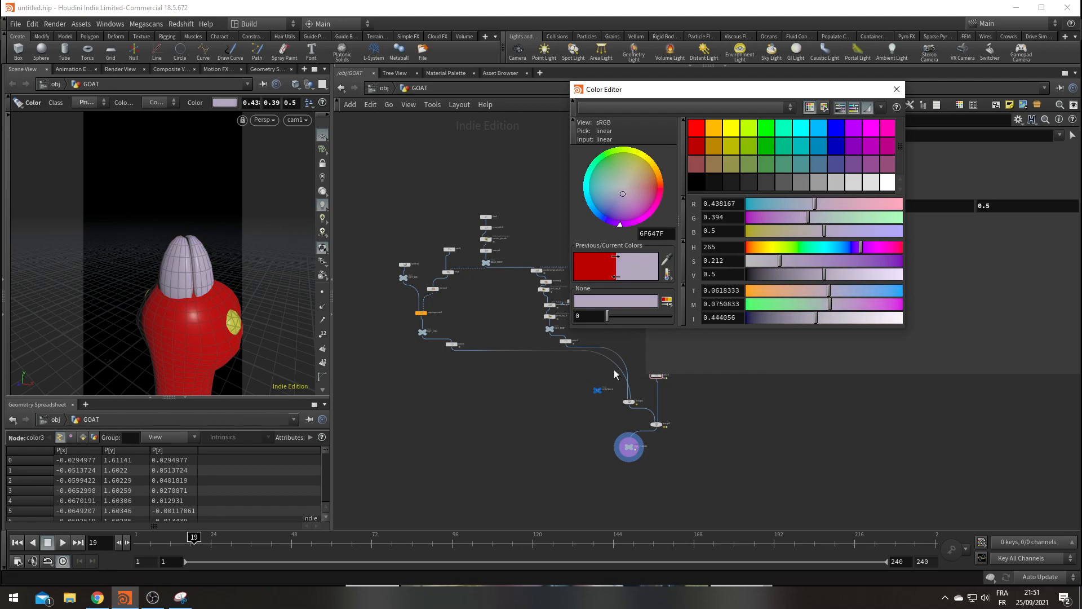
Compare the model with the reference photo, play the jaw animation and scrub to frame 16
click(180, 599)
drag(607, 395, 685, 62)
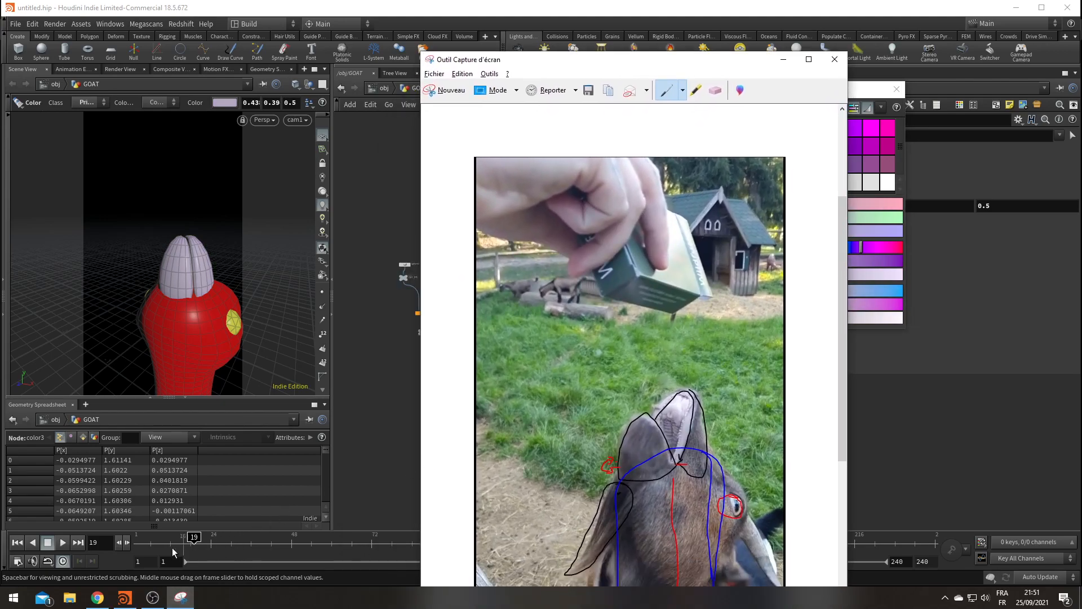
click(66, 543)
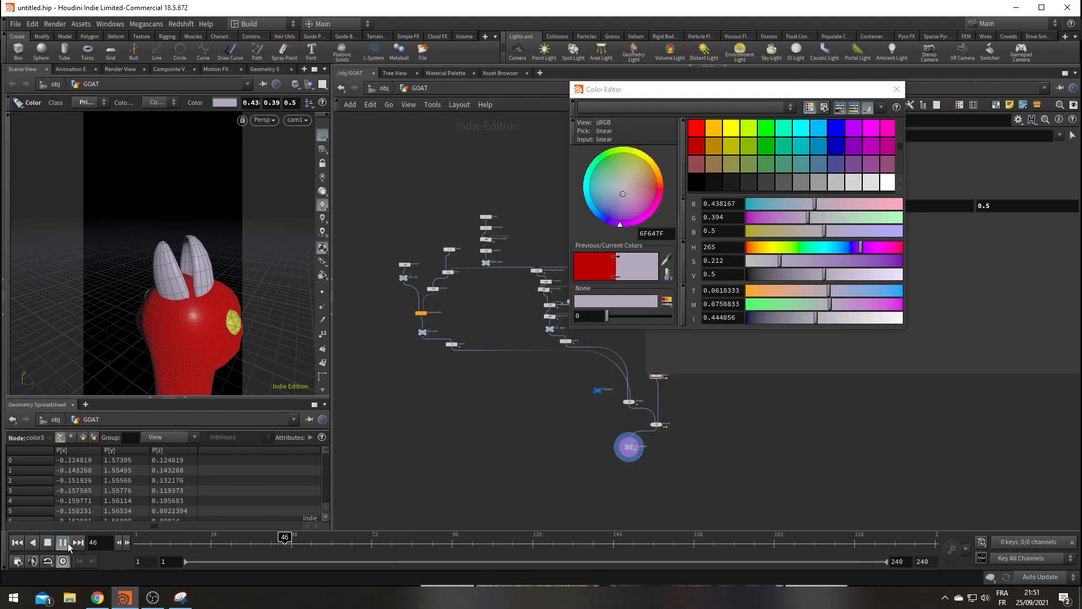
click(67, 542)
drag(151, 547, 184, 547)
Move OUT_CHEVRE and merge3 further down the network to free space below merge2
middle_drag(745, 476, 562, 447)
scroll(506, 434, up, 3)
mouse_move(420, 411)
drag(419, 411, 468, 488)
scroll(460, 376, up, 2)
middle_drag(472, 398, 491, 439)
middle_drag(496, 527, 494, 470)
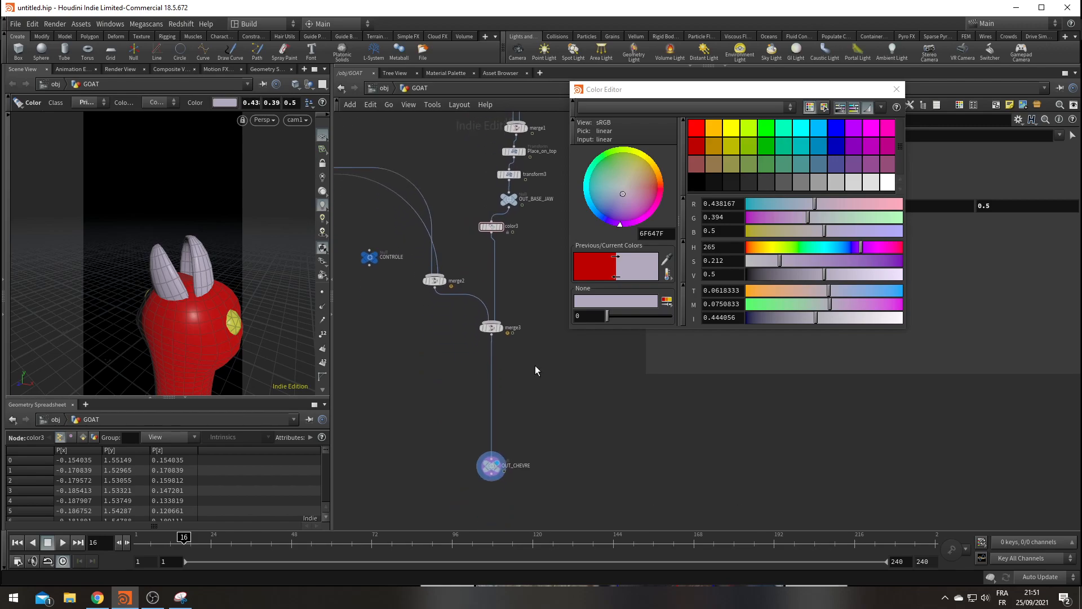
drag(494, 326, 523, 386)
Duplicate the OUT_CHEVRE null onto the wire between merge2 and merge3 and rename the copy OUT_CARCASSE
alt+drag(492, 471, 420, 326)
double_click(440, 325)
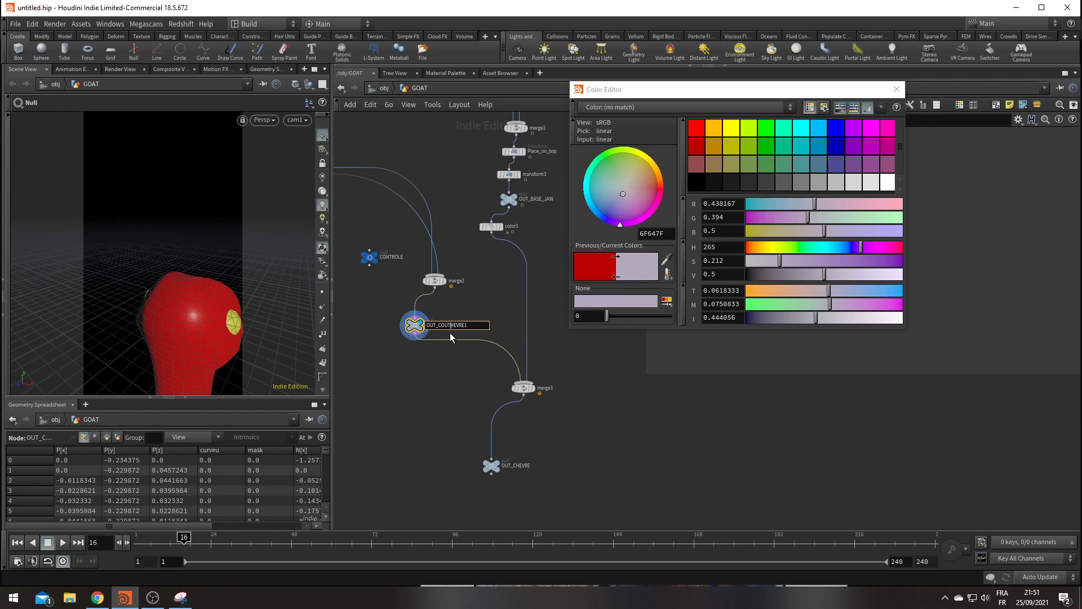
drag(467, 327, 540, 328)
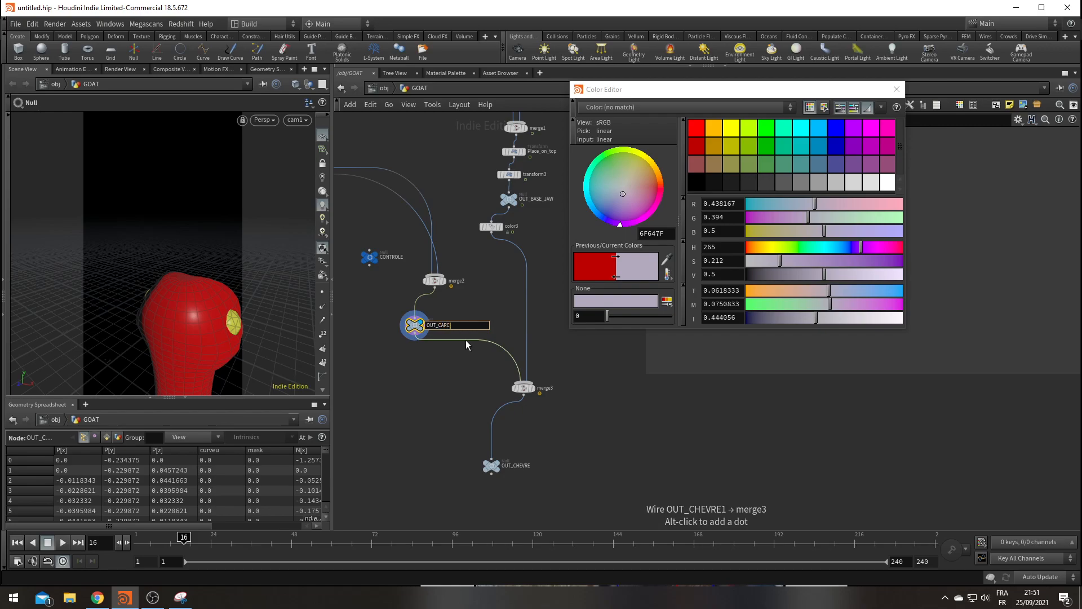
text(SSE)
key(Return)
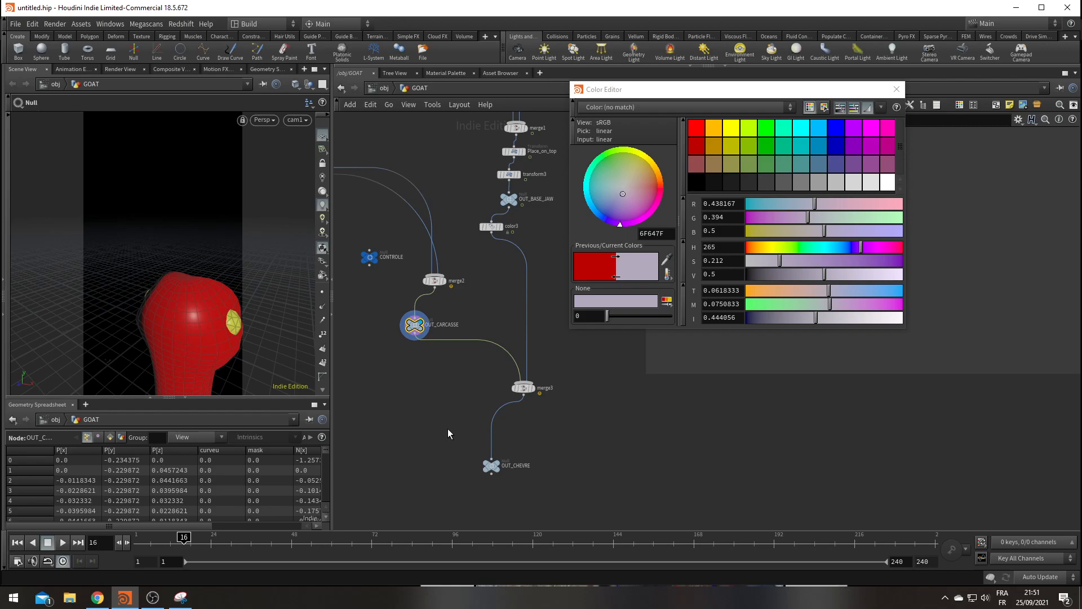
Add a Convex Hull node below OUT_CARCASSE and connect OUT_CARCASSE to its input
key(Tab)
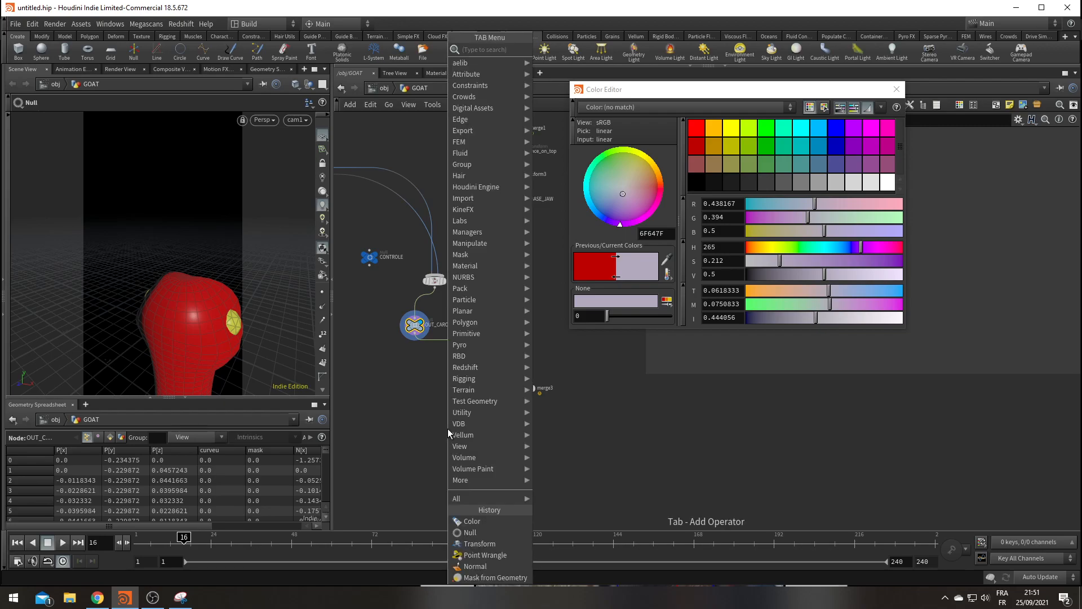
text(conve)
key(Down)
key(Down)
key(Down)
key(Down)
key(Down)
key(Down)
key(Down)
key(Down)
key(Return)
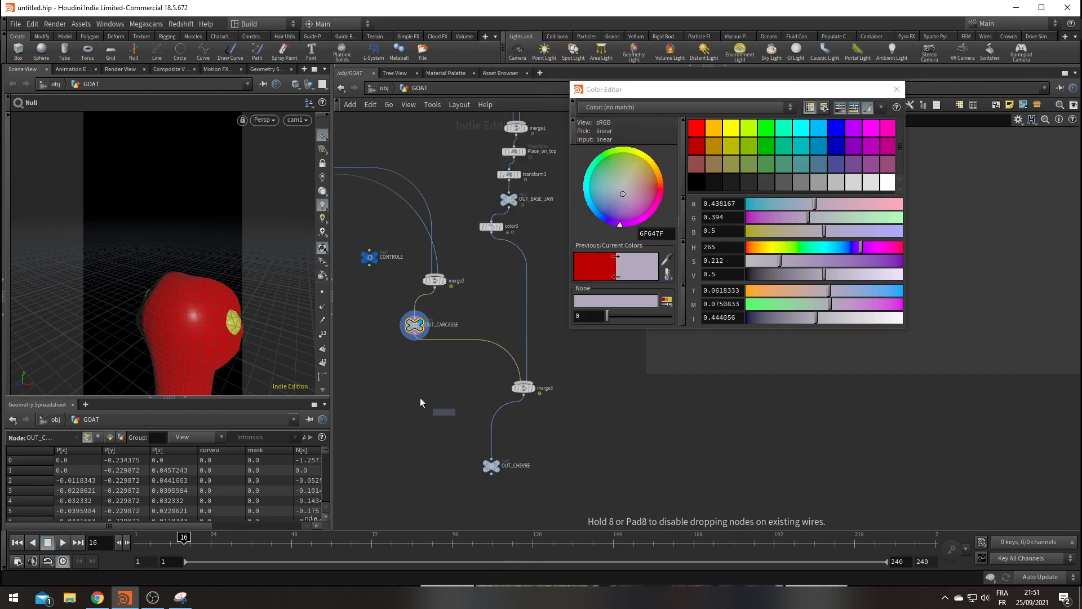
click(430, 403)
drag(415, 338, 420, 390)
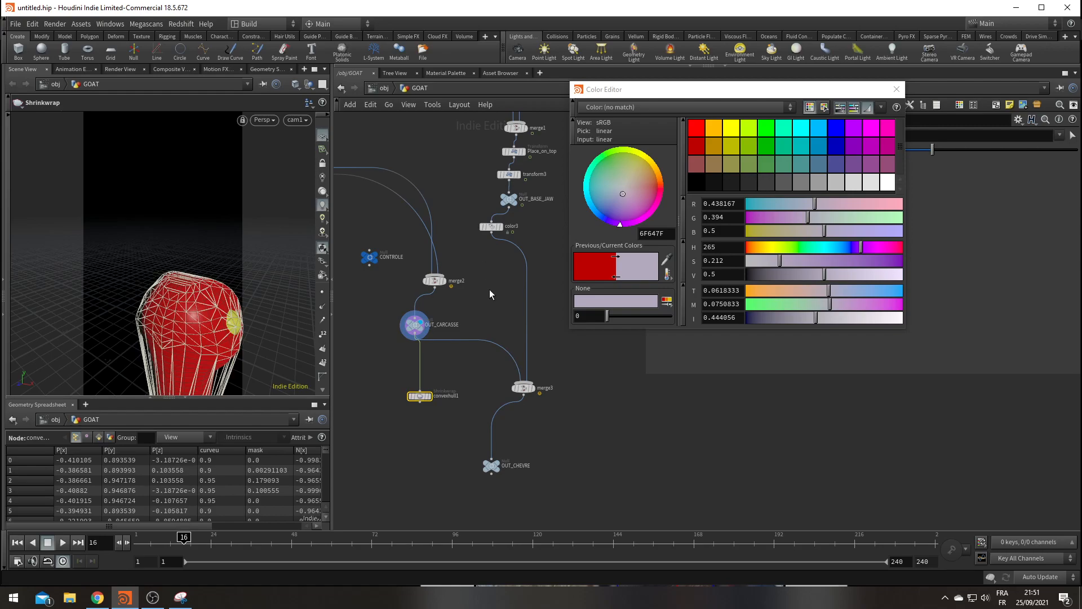
Connect OUT_BASE_JAW to merge2 as an additional input
middle_drag(489, 290, 528, 374)
scroll(526, 373, down, 3)
middle_drag(378, 361, 388, 398)
scroll(502, 362, up, 3)
drag(580, 345, 496, 430)
Cut the wire that links the eyes' Color node to merge2
key(y)
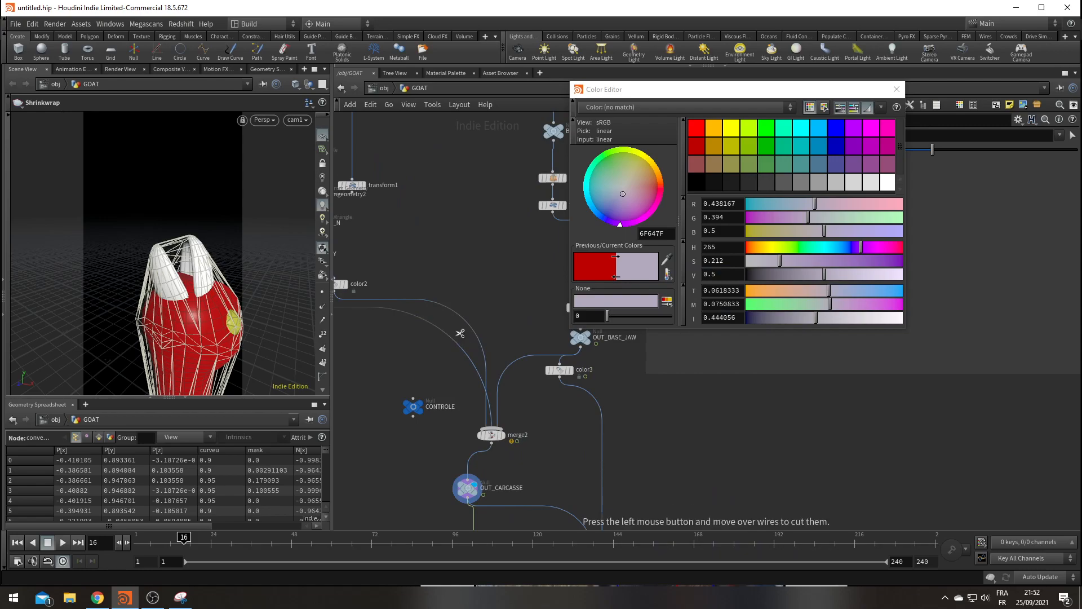
drag(461, 333, 406, 373)
scroll(411, 391, down, 4)
middle_drag(372, 422, 526, 314)
scroll(494, 311, down, 2)
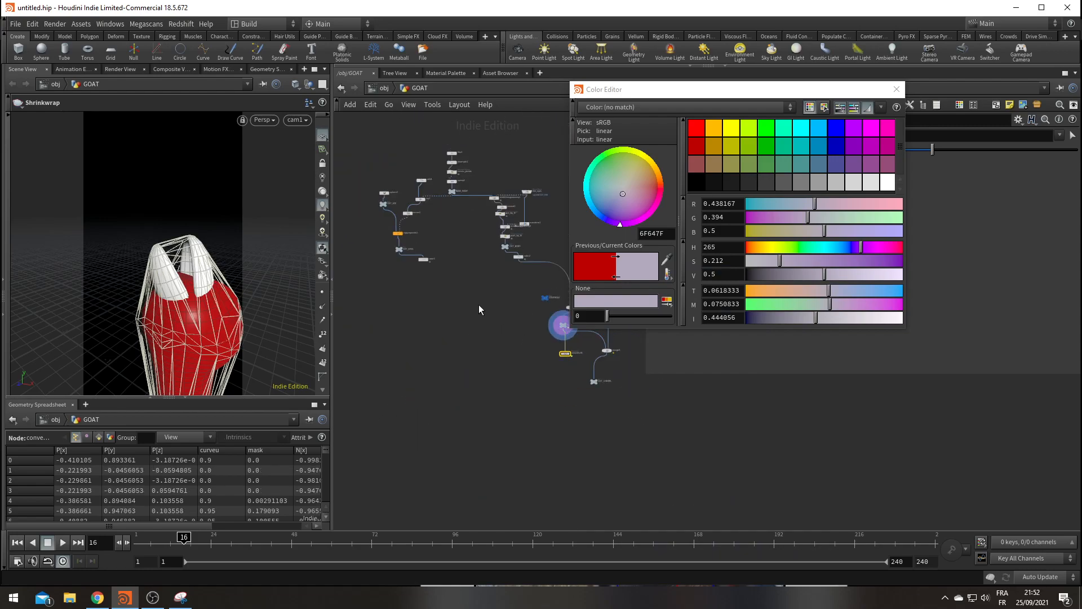
Connect the eyes' Color node to merge3 and cut the output wire of the jaw's color3 node
scroll(430, 293, up, 3)
click(431, 273)
middle_drag(613, 437, 299, 266)
middle_drag(343, 331, 291, 351)
click(524, 333)
key(y)
drag(506, 212, 571, 226)
Compare the OUT_CHEVRE result with the convexhull1 output in the viewport, ending on OUT_CHEVRE
click(495, 416)
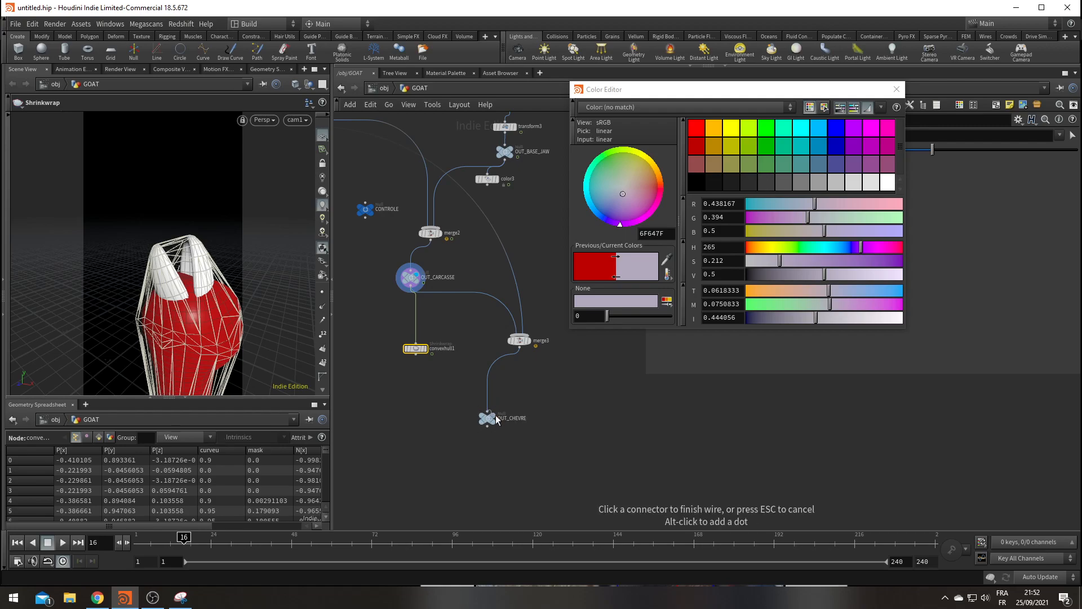
click(531, 414)
click(498, 419)
key(shift+w)
key(w)
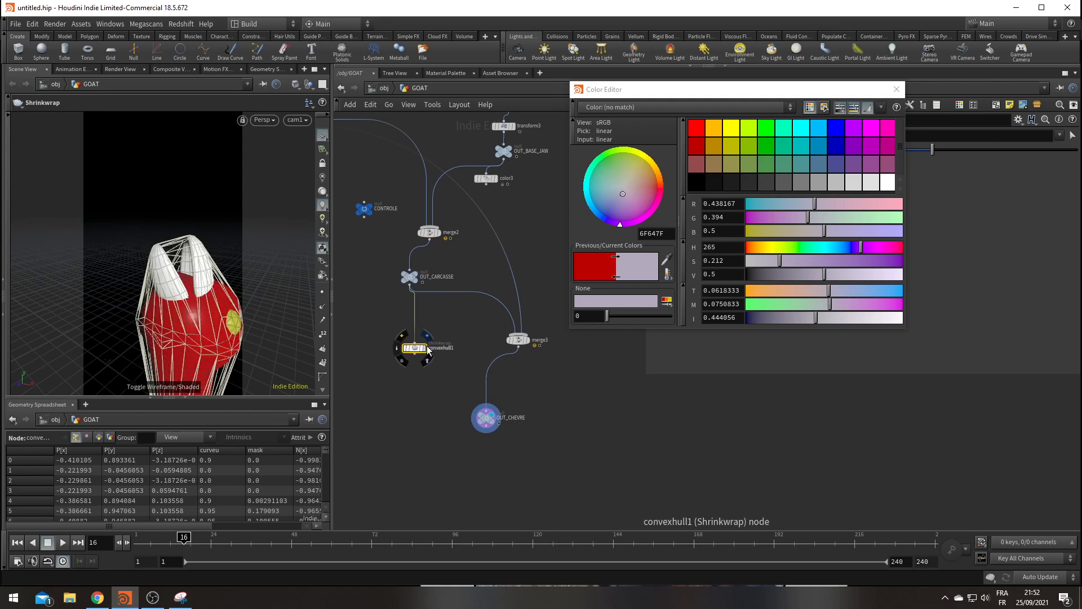
click(425, 348)
drag(185, 302, 170, 288)
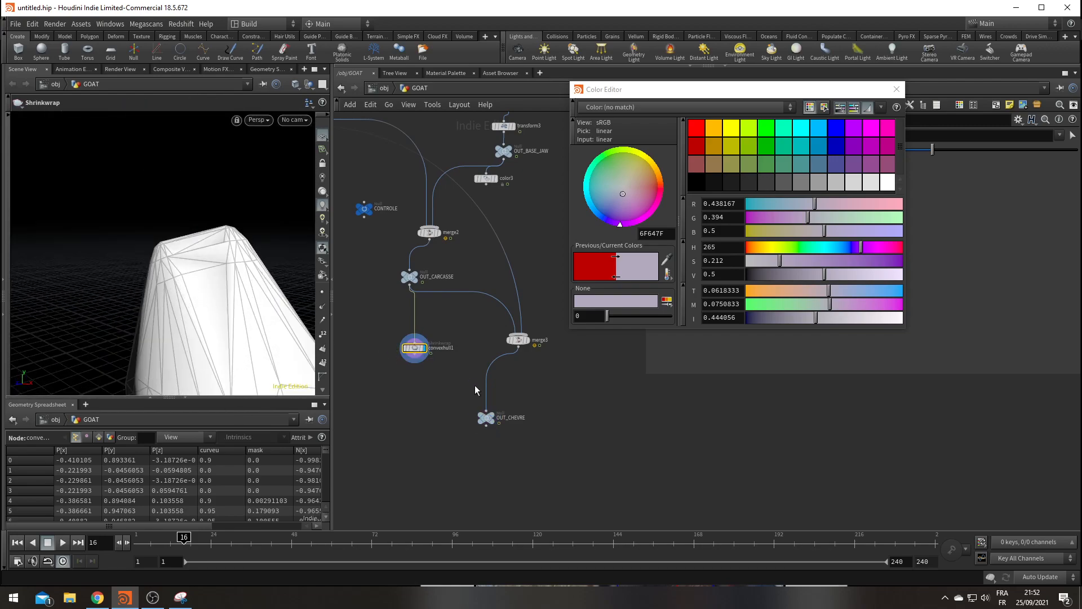
click(494, 420)
Go to frame 1 and examine how the hull encloses body, eyes and jaw in wireframe and shaded display
click(139, 543)
key(shift+w)
key(shift+w)
key(shift+w)
key(shift+w)
key(shift+w)
scroll(224, 341, down, 5)
mouse_move(221, 340)
alt+mouse_down()
mouse_move(225, 321)
mouse_move(209, 319)
alt+mouse_up()
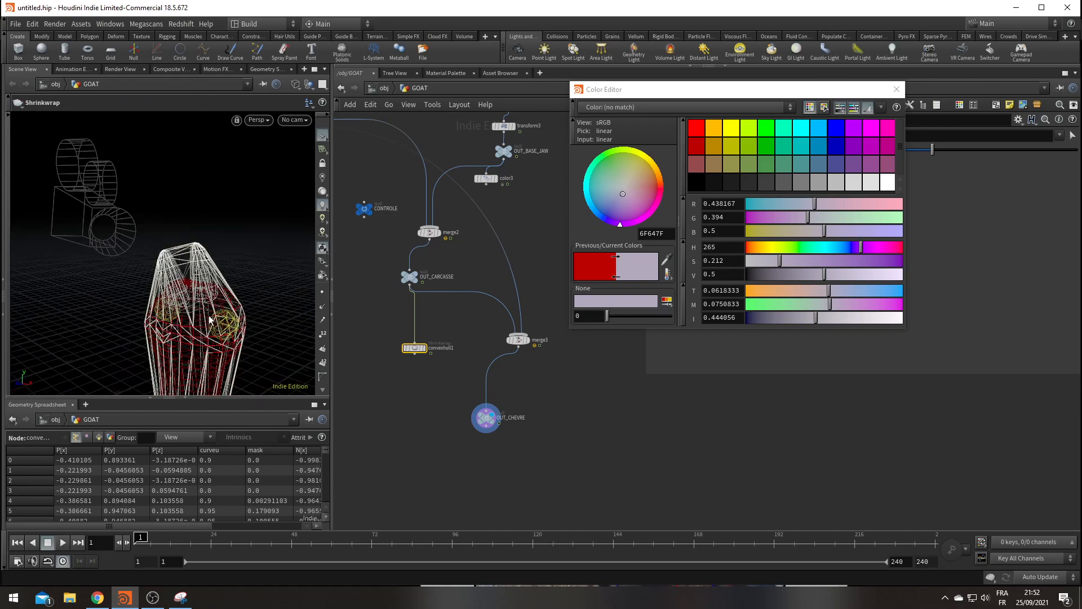
key(shift+w)
mouse_move(244, 362)
alt+mouse_down()
mouse_move(236, 356)
mouse_move(248, 419)
mouse_move(202, 339)
mouse_move(207, 258)
alt+mouse_up()
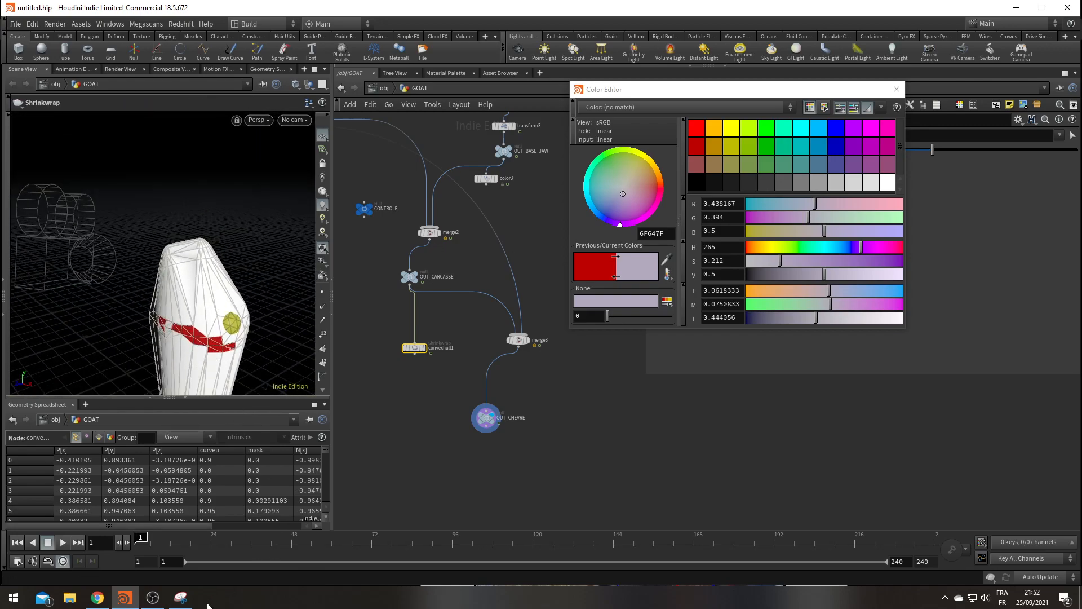
Check the annotated goat reference photo, then display convexhull1 and scrub the timeline to frame 6
click(180, 597)
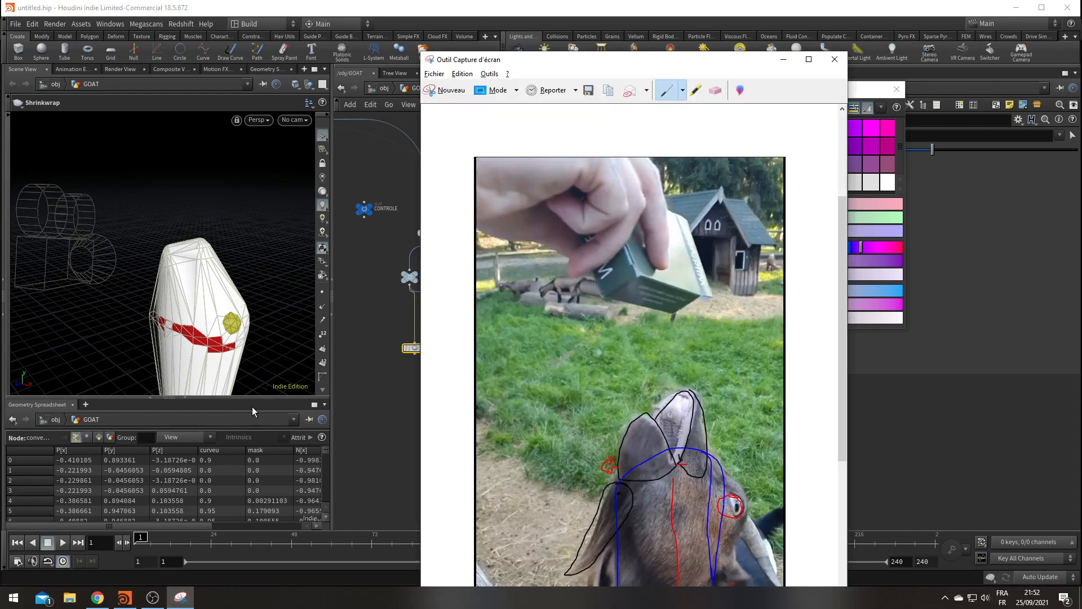
drag(554, 61, 649, 64)
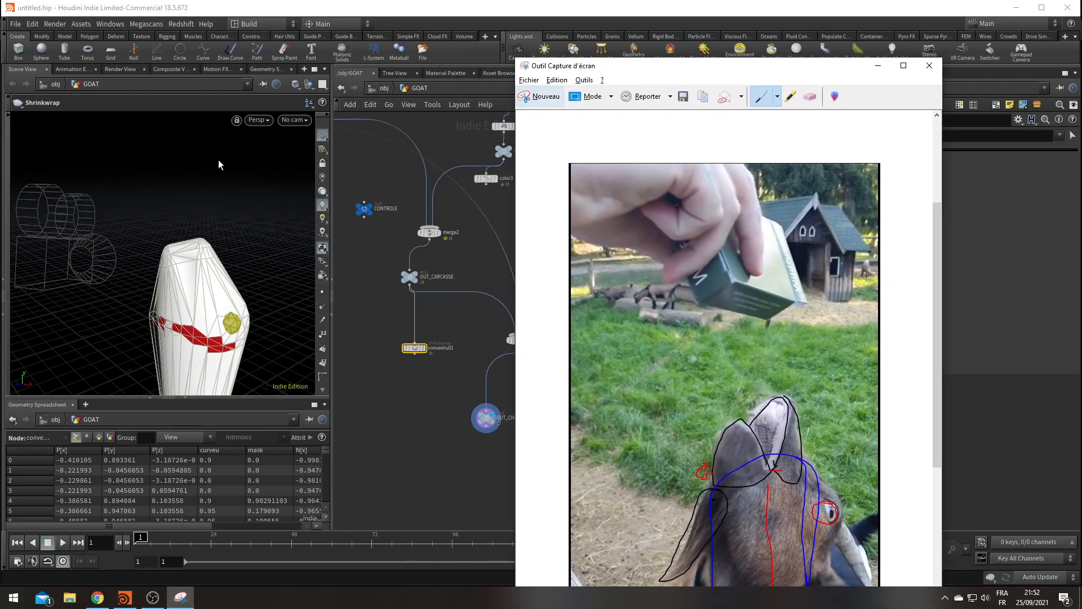
click(240, 302)
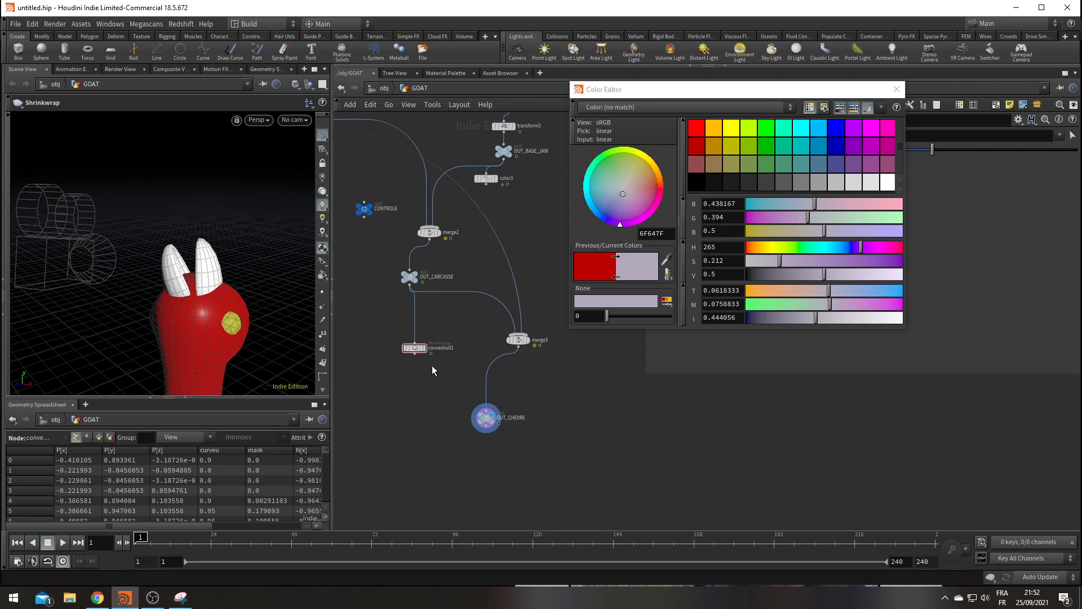
click(425, 347)
mouse_move(141, 544)
mouse_down()
mouse_move(230, 552)
mouse_move(136, 562)
mouse_move(151, 562)
mouse_up()
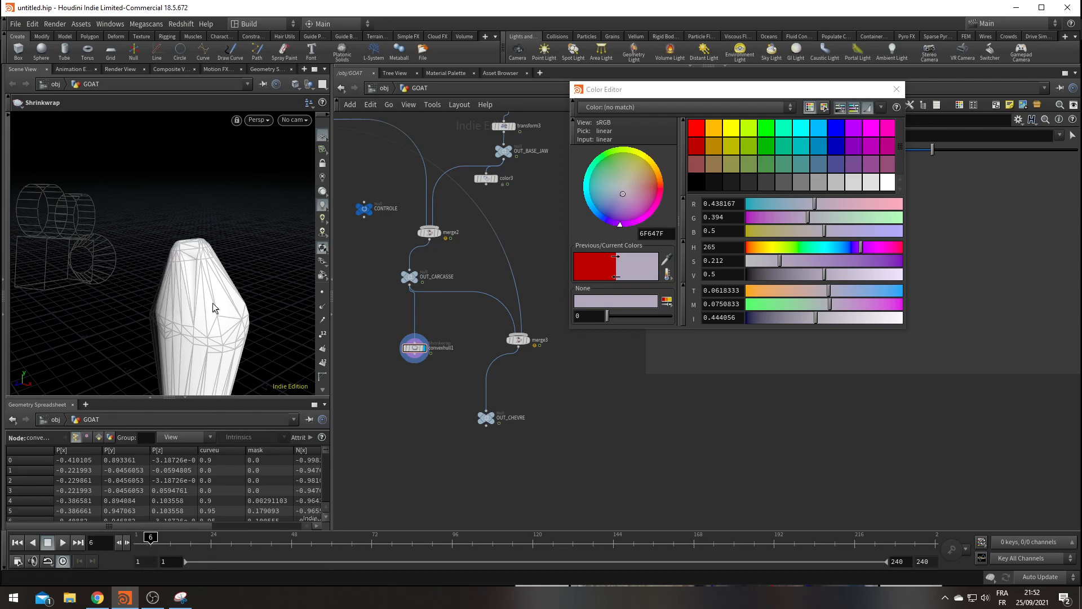
Rearrange the network by moving convexhull1 beside color3 and the TOP null farther away from the jaw branch
middle_drag(556, 383, 495, 512)
scroll(503, 437, down, 1)
middle_drag(515, 187, 469, 237)
scroll(469, 238, up, 1)
drag(435, 194, 485, 234)
middle_drag(476, 309, 547, 336)
scroll(541, 337, down, 1)
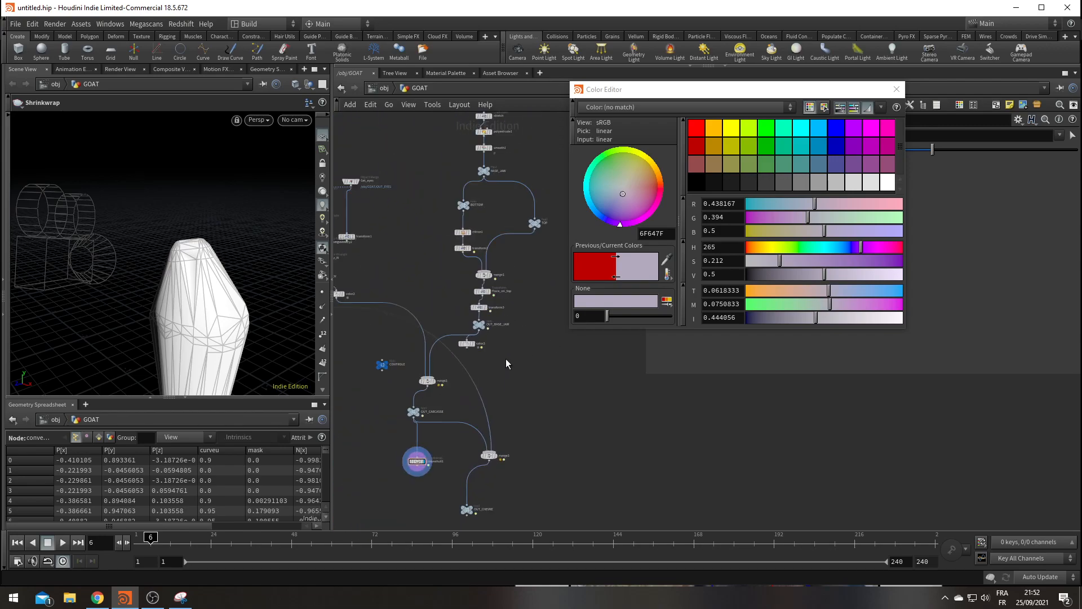
scroll(503, 410, up, 1)
drag(396, 487, 526, 344)
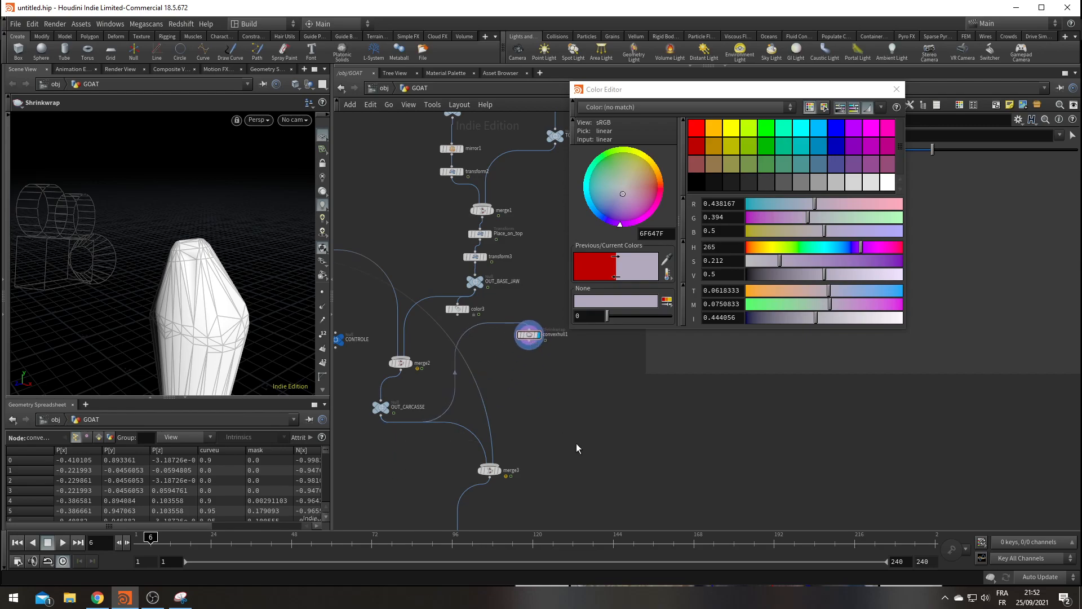
middle_drag(557, 421, 462, 451)
drag(423, 192, 527, 243)
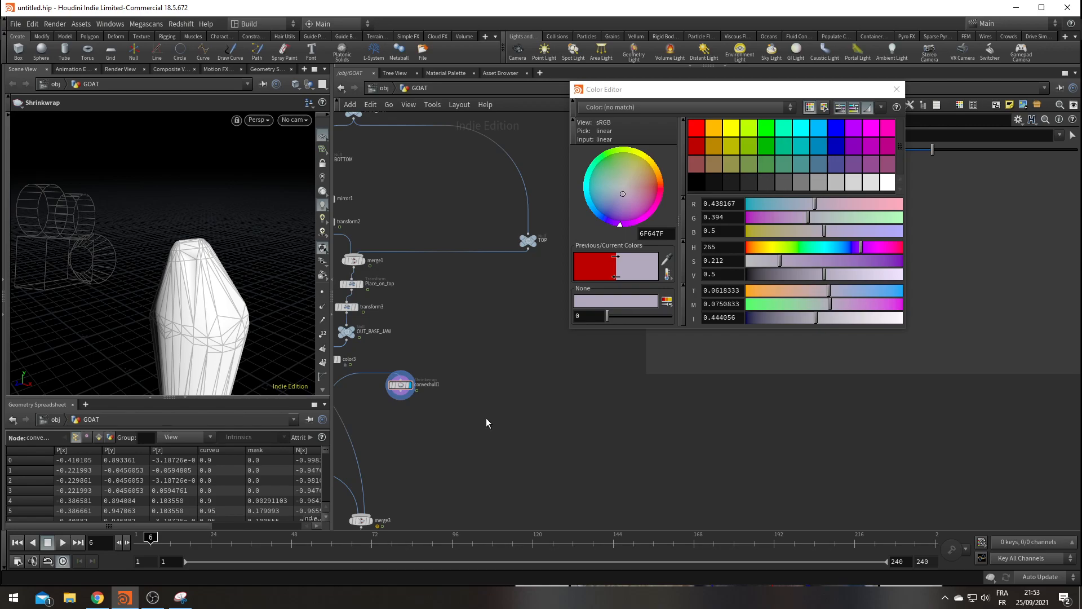
Return the timeline to frame 1
key(Tab)
key(Escape)
drag(162, 550, 78, 556)
middle_drag(515, 504, 715, 338)
middle_drag(566, 421, 510, 445)
Add a Time Shift node below convexhull1, delete the channels on its Frame parameter and display it
key(Tab)
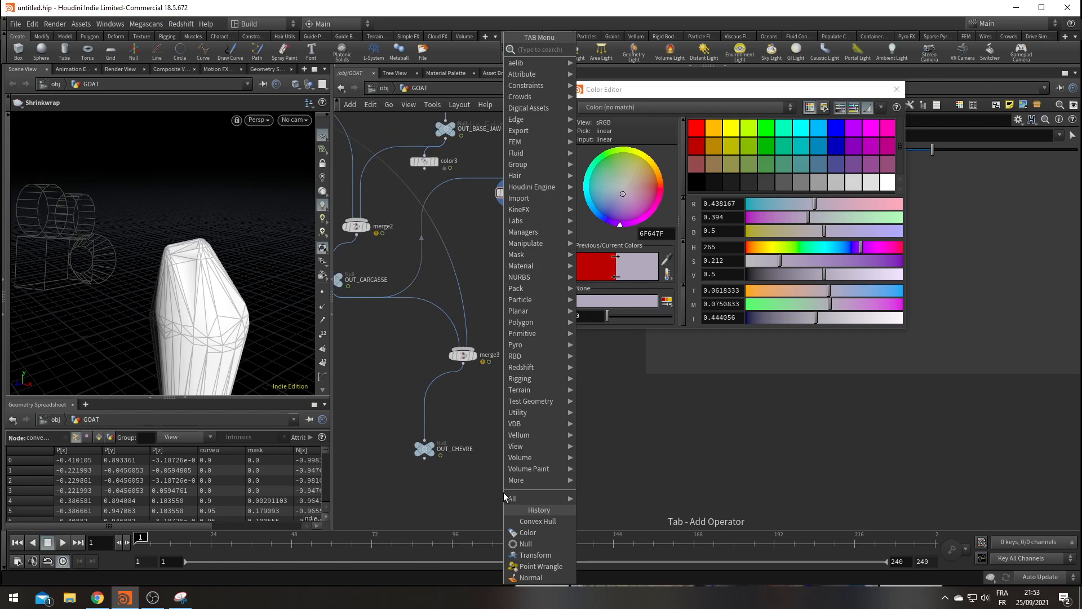
text(timeshi)
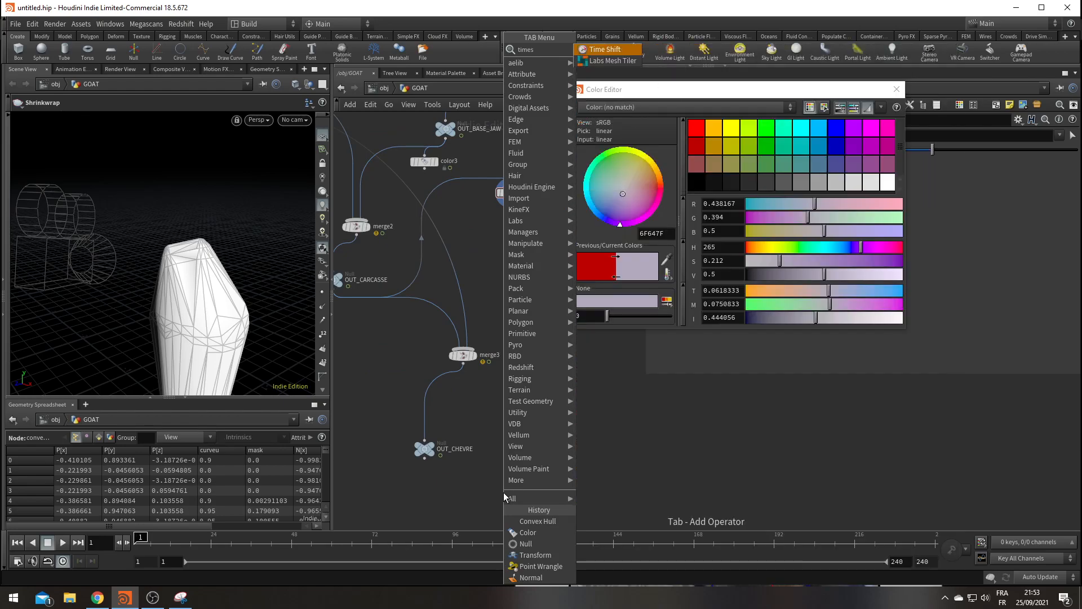
key(Return)
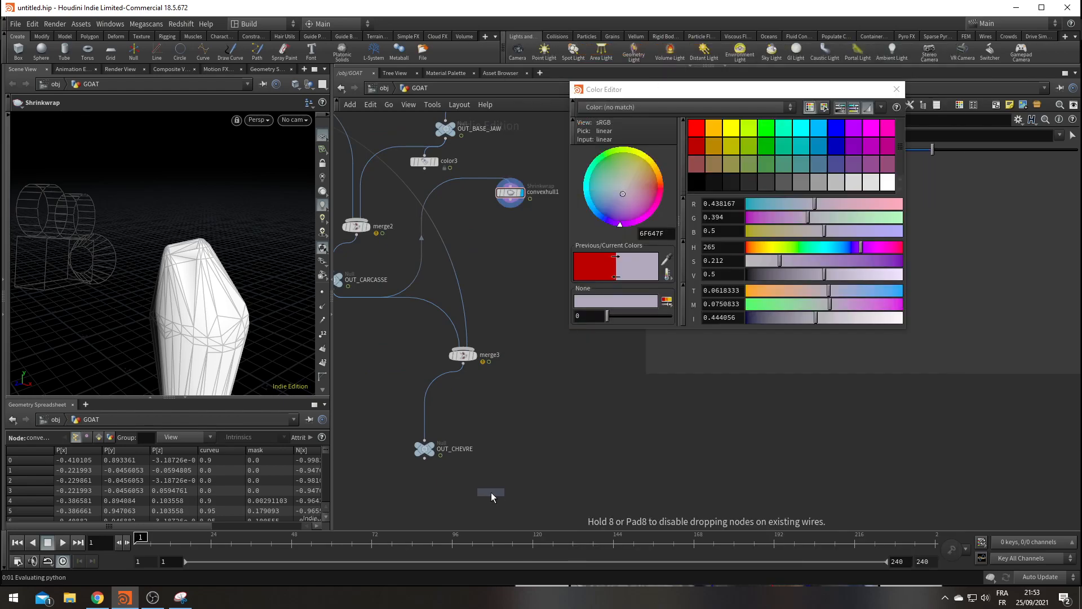
click(492, 492)
drag(491, 492, 511, 195)
drag(801, 89, 1081, 96)
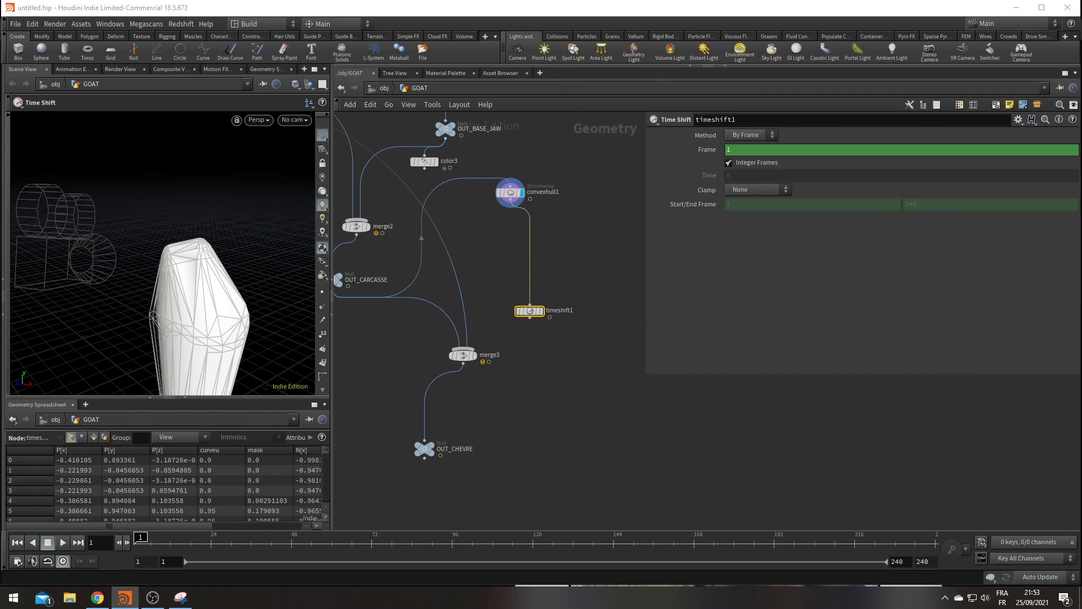
right_click(825, 149)
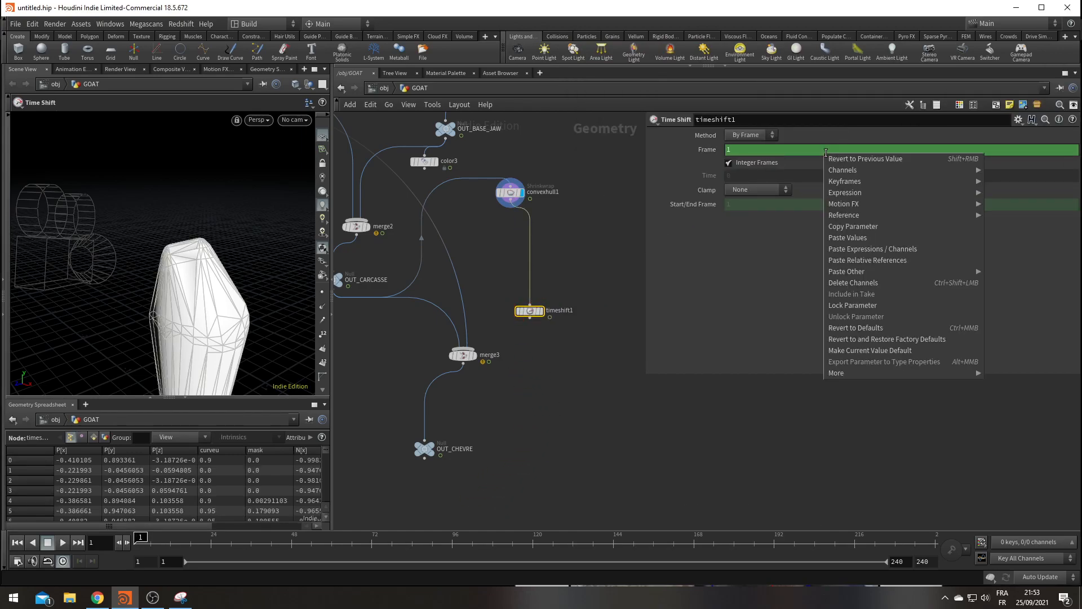
click(861, 287)
click(540, 311)
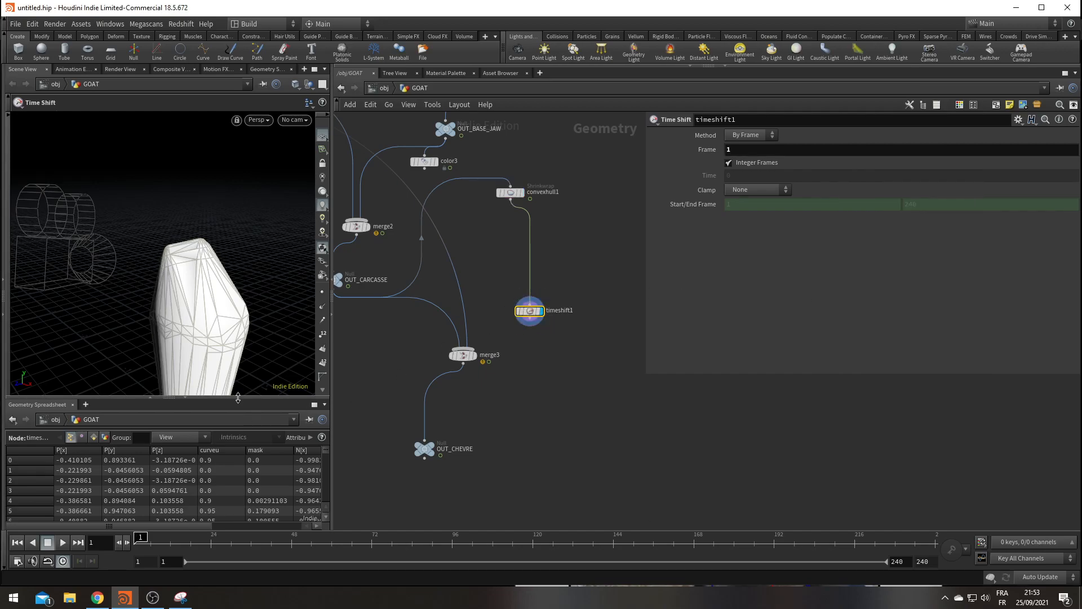
Delete the Time Shift node and blast the hull faces that span the gap between the two jaw halves
key(s)
drag(182, 227, 190, 269)
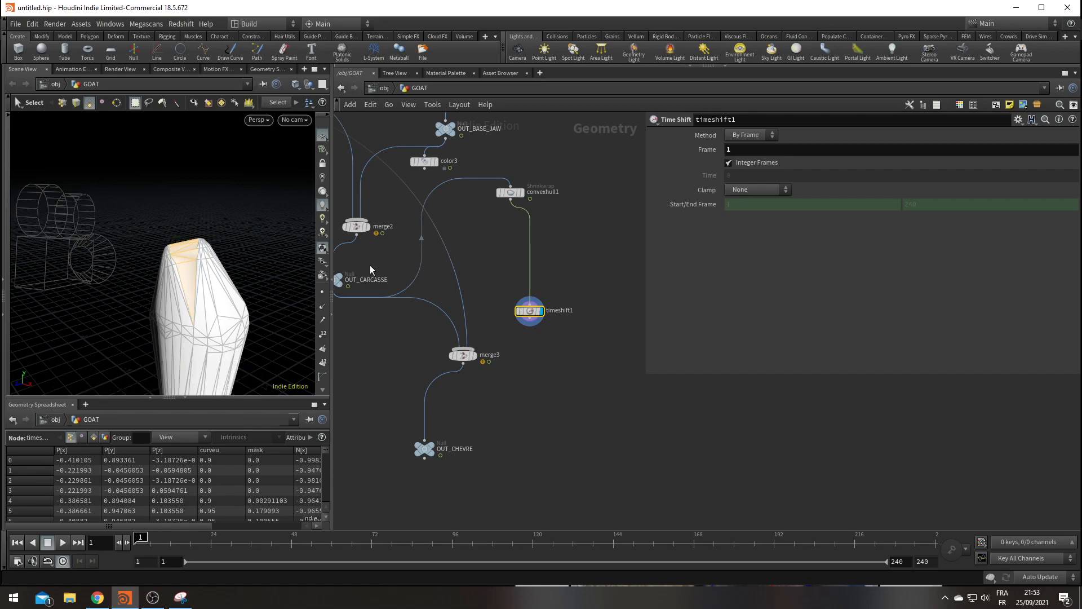
key(Delete)
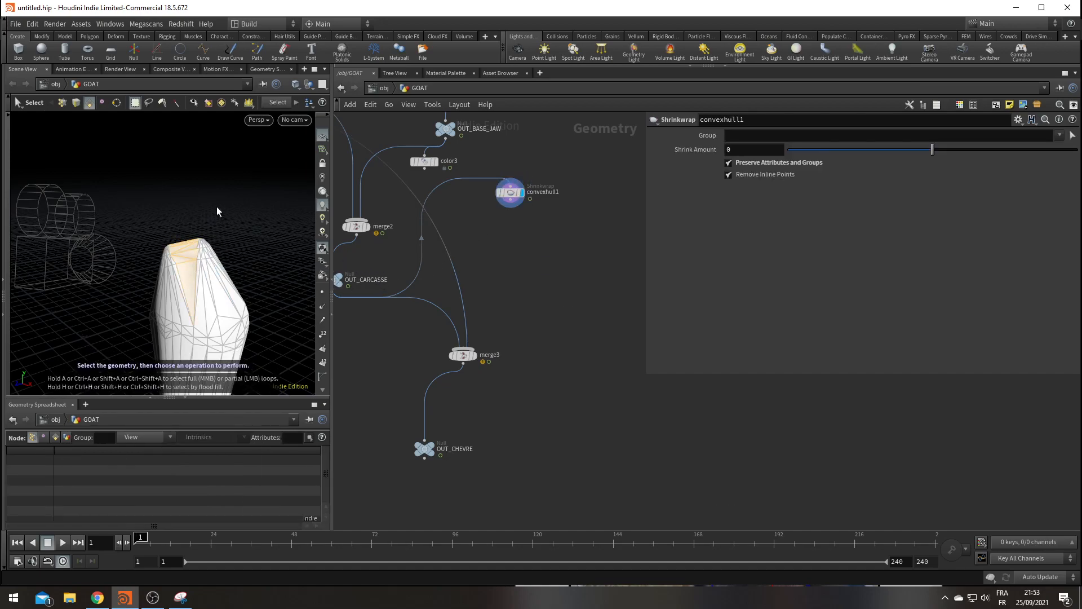
key(Delete)
alt+drag(196, 255, 200, 278)
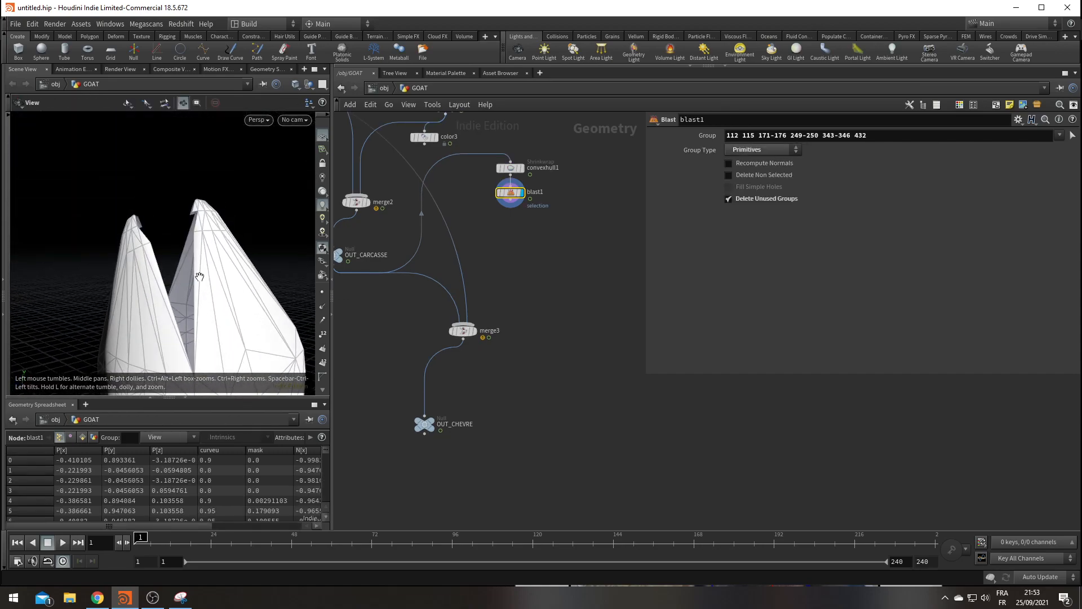
Add a Remesh node directly below blast1
middle_drag(533, 275, 491, 307)
key(Tab)
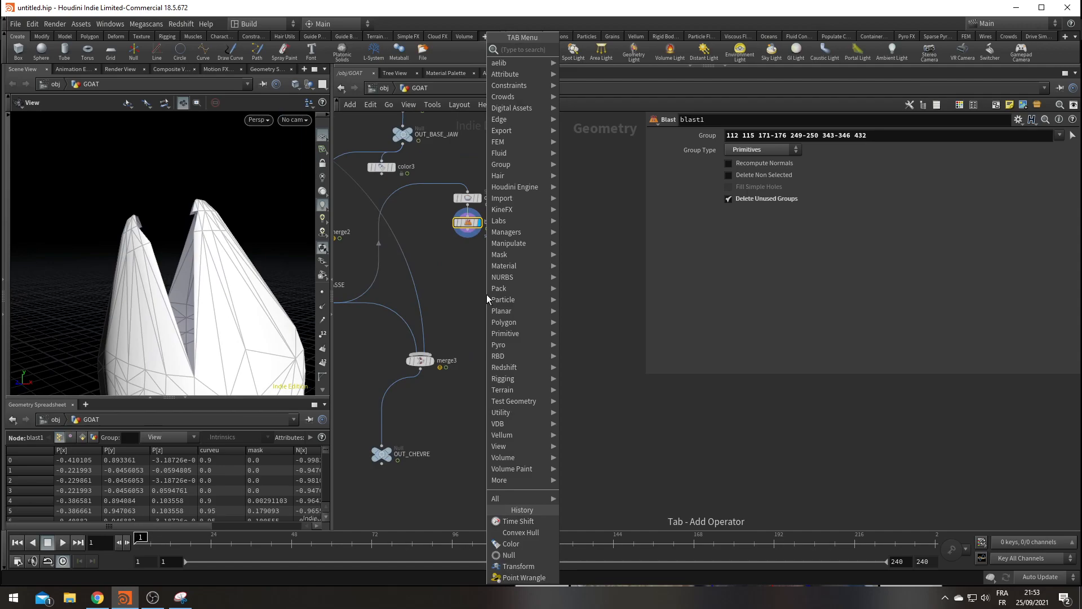
text(remesh)
key(Return)
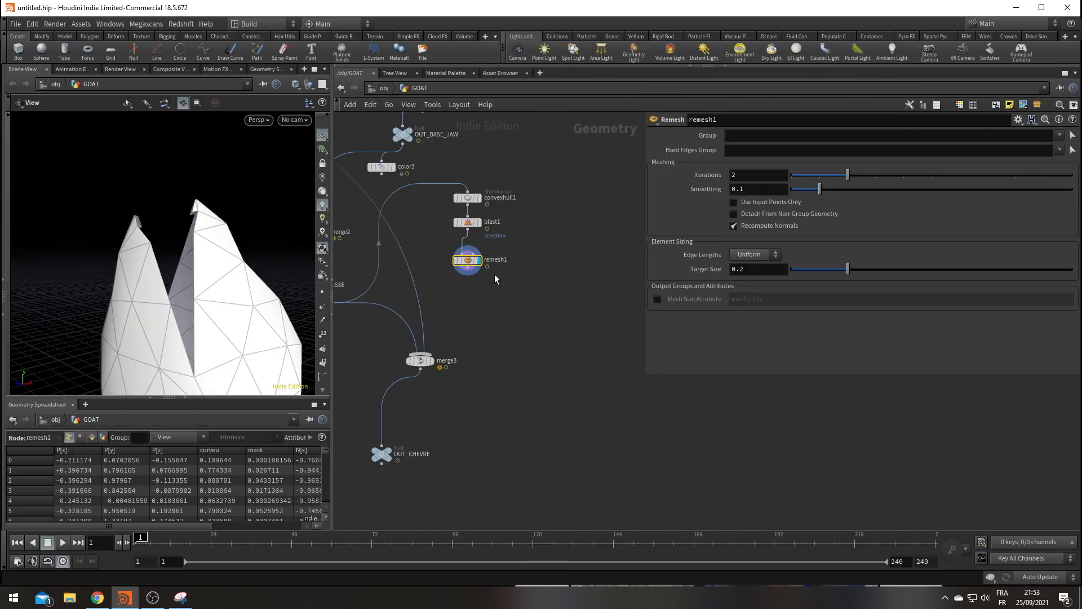
Set the Remesh node's Target Size to 0.1 after trying 0.05
click(754, 268)
text(0.05)
key(Return)
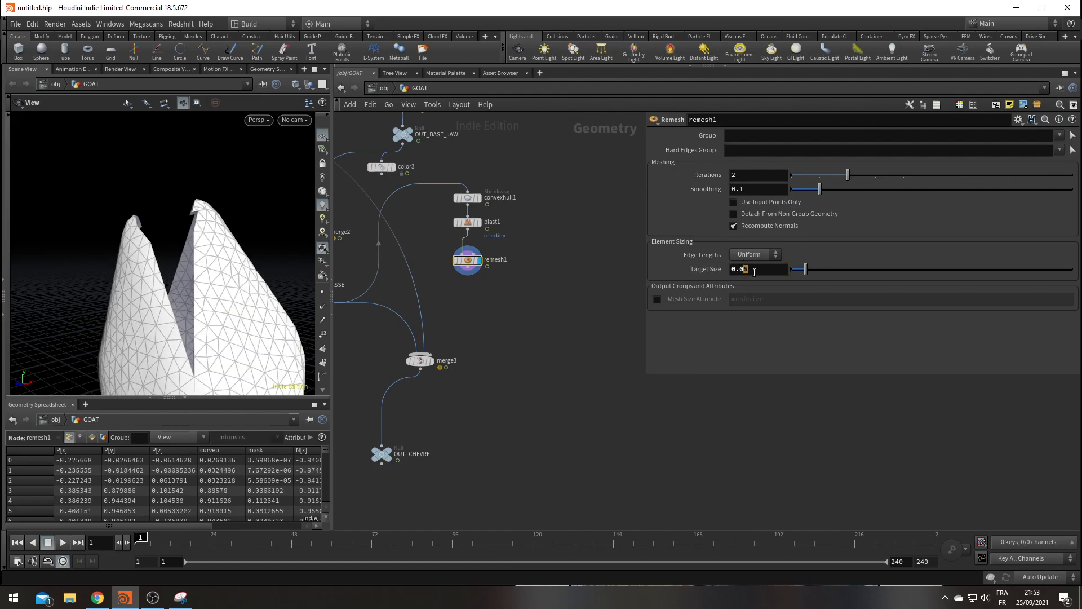
key(BackSpace)
key(BackSpace)
text(1)
key(Return)
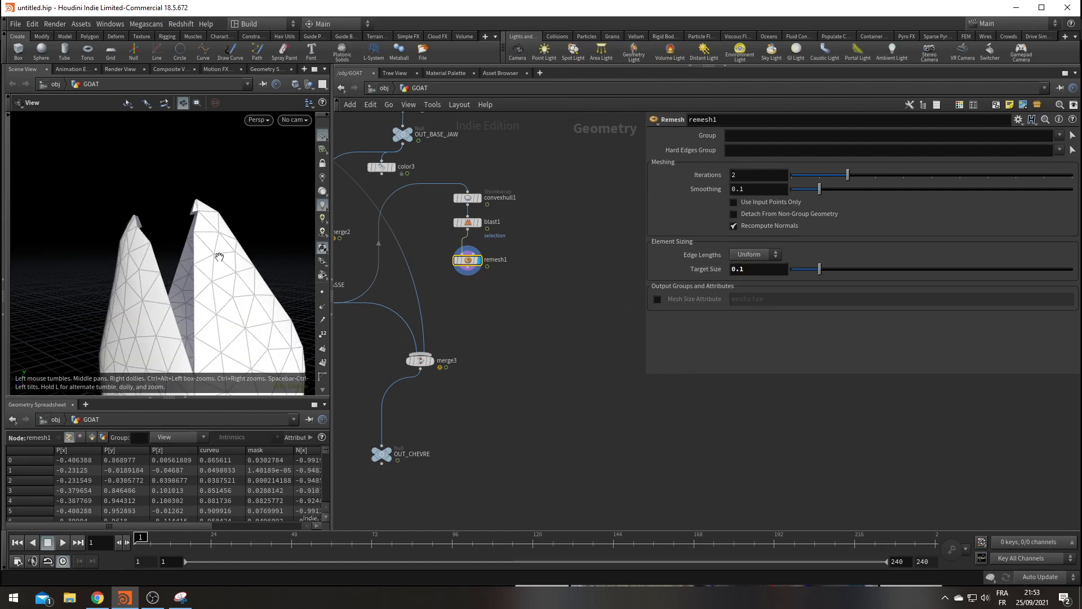
alt+right_drag(203, 304, 149, 307)
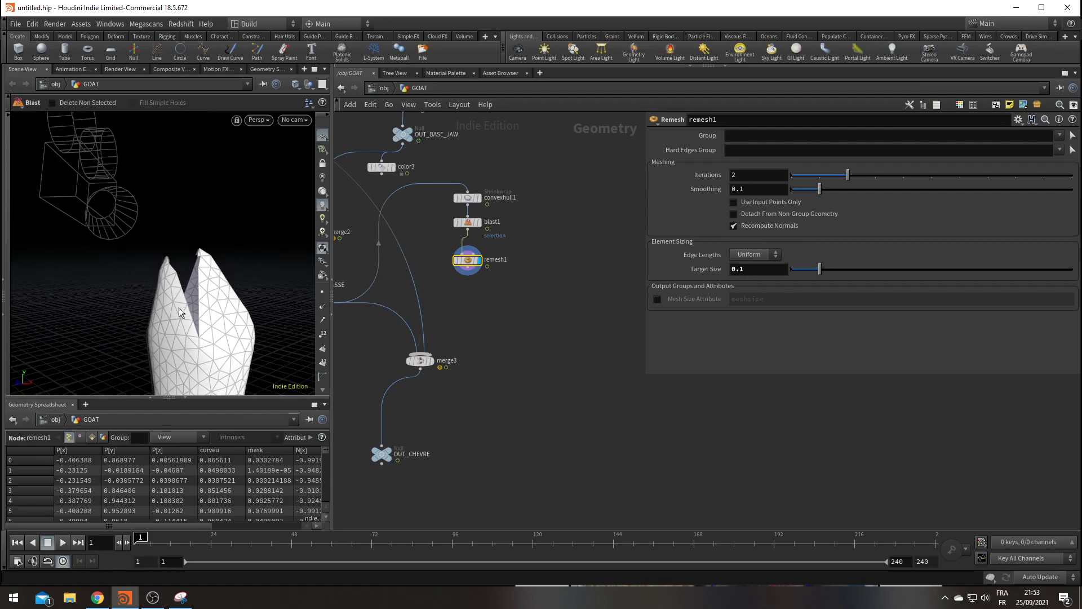
Add a Null below remesh1 and name it OUT_SKIN, nudging merge3 aside
scroll(532, 448, down, 2)
middle_drag(509, 379, 513, 381)
scroll(498, 360, up, 1)
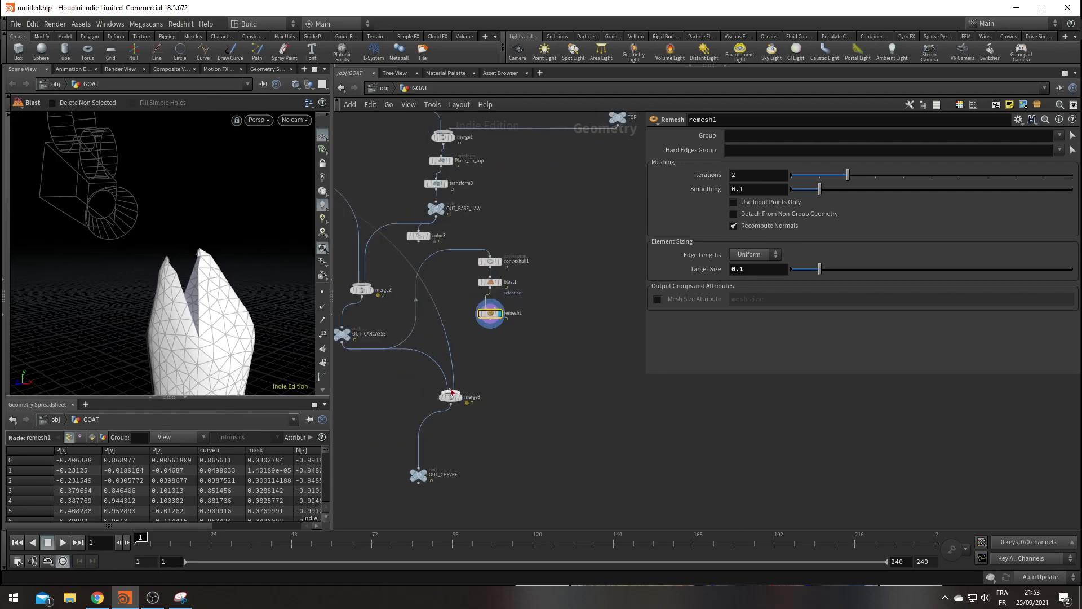
drag(455, 396, 432, 403)
key(Tab)
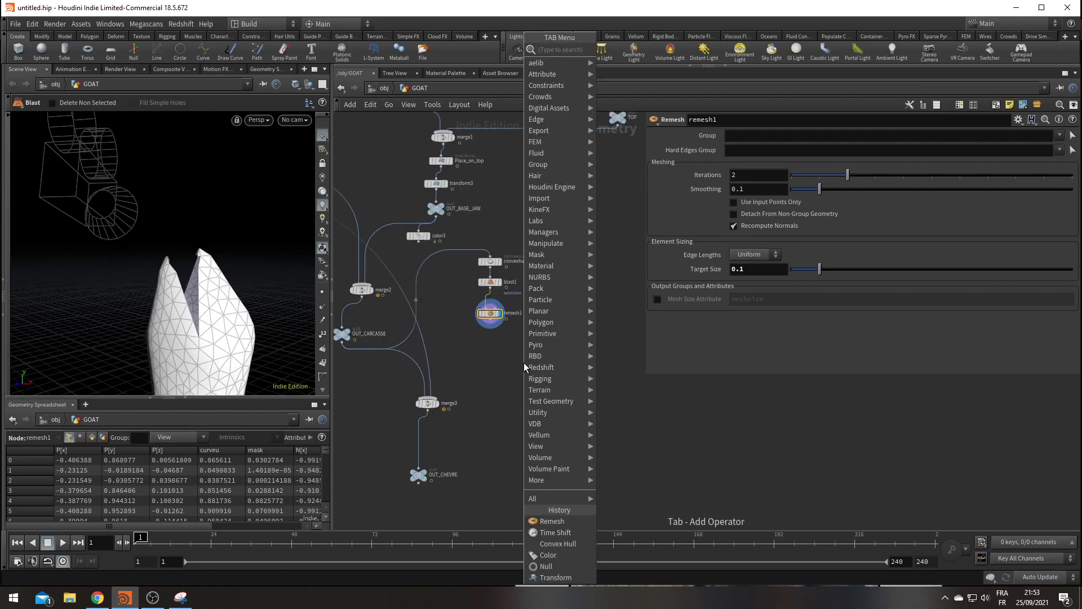
key(Escape)
key(Tab)
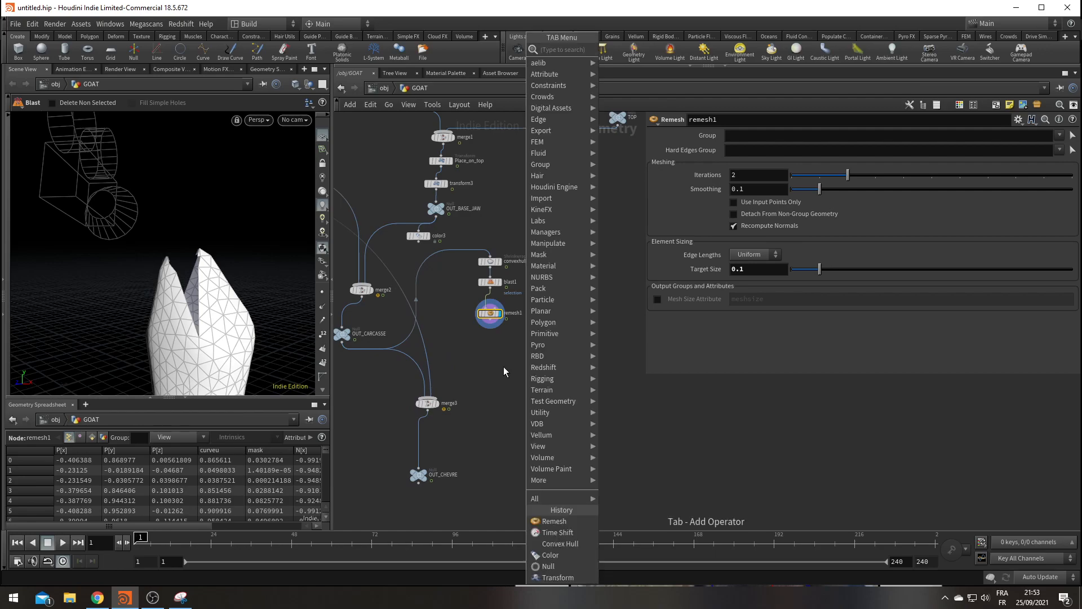
text(null)
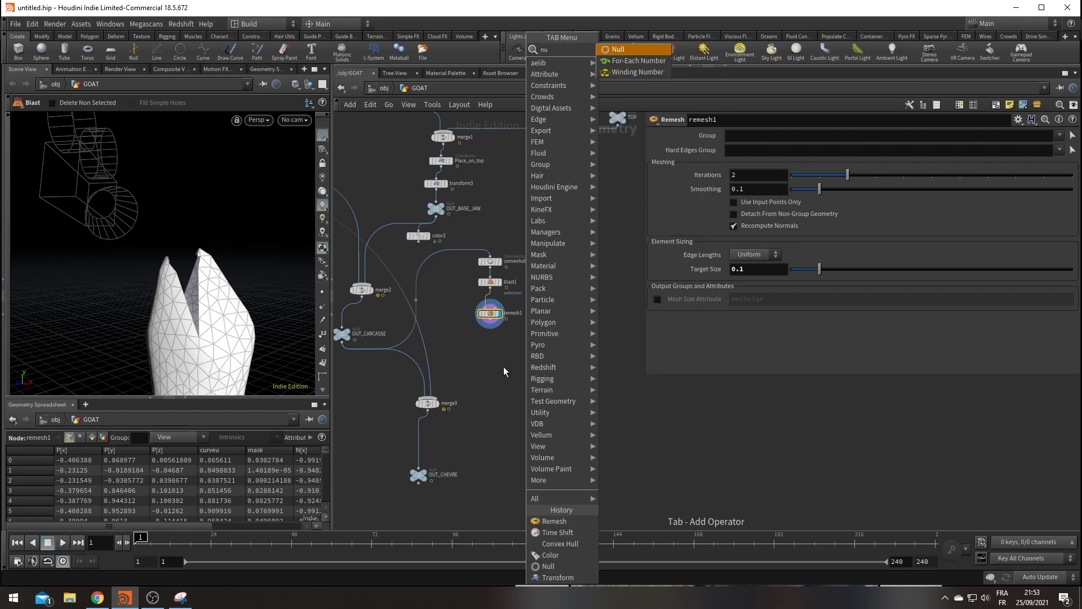
key(Return)
click(496, 363)
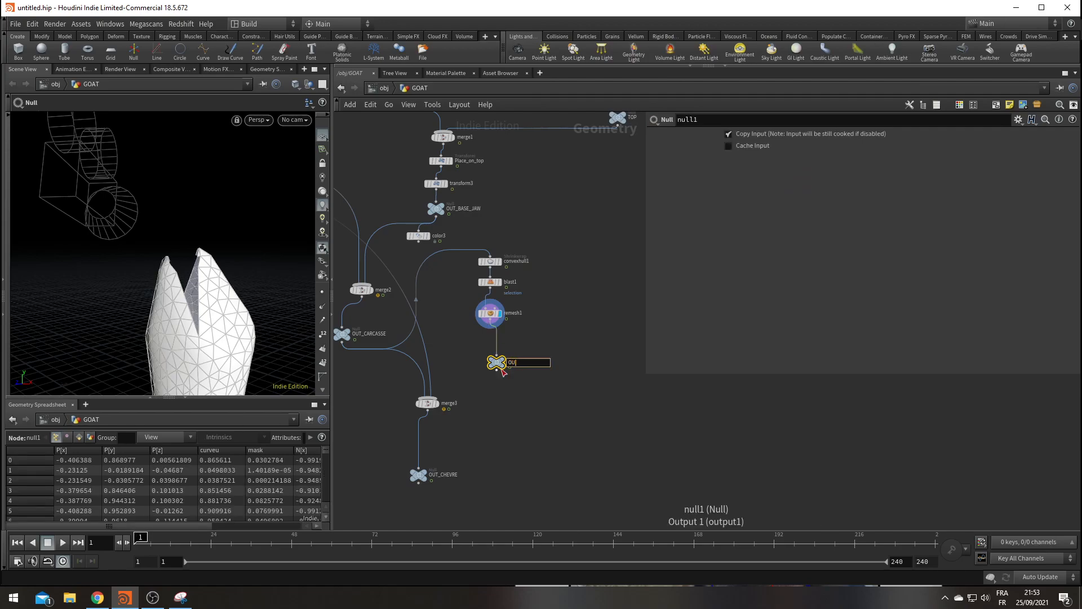
key(Return)
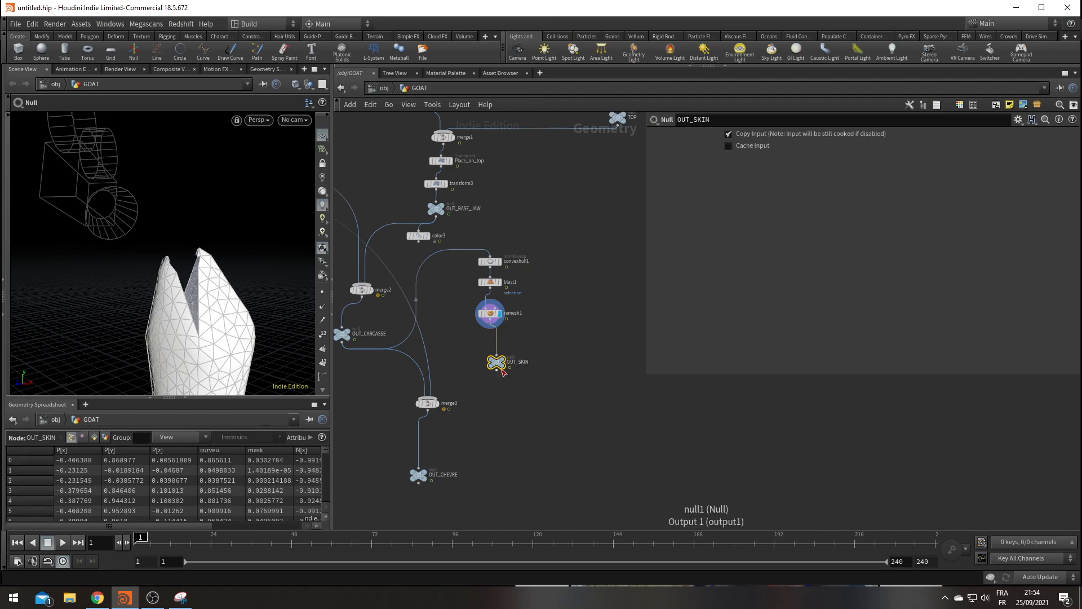
Connect OUT_SKIN to merge3 and display OUT_CHEVRE to inspect the combined goat head
scroll(521, 406, up, 3)
middle_drag(522, 405, 563, 380)
scroll(532, 354, down, 2)
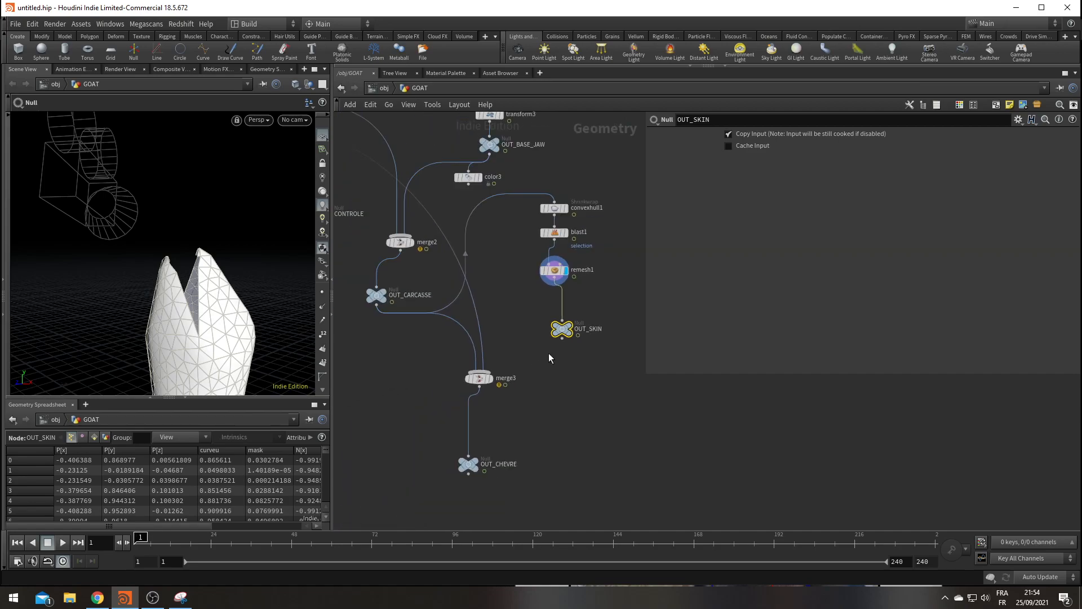
drag(562, 338, 480, 372)
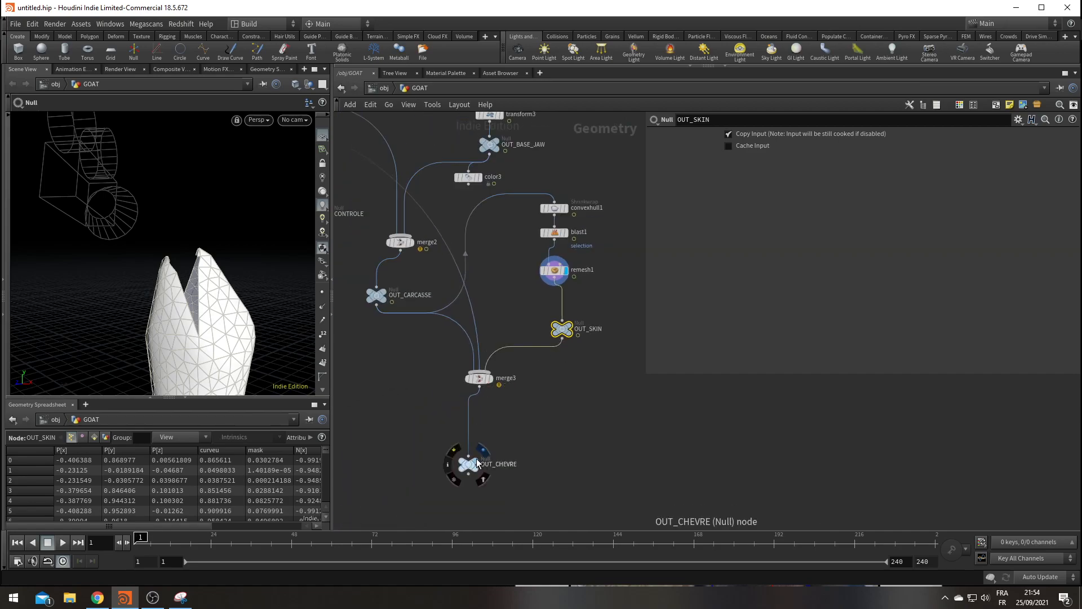
click(482, 450)
key(Escape)
drag(186, 316, 217, 357)
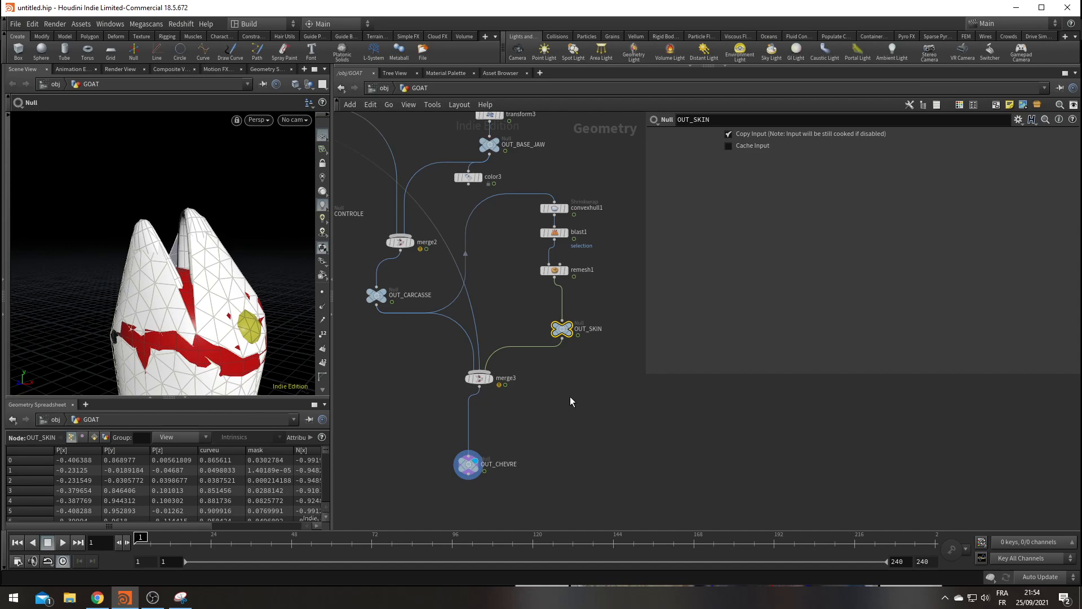
Insert a Peak node between remesh1 and OUT_SKIN with a Distance of 0.01
key(Tab)
text(pea)
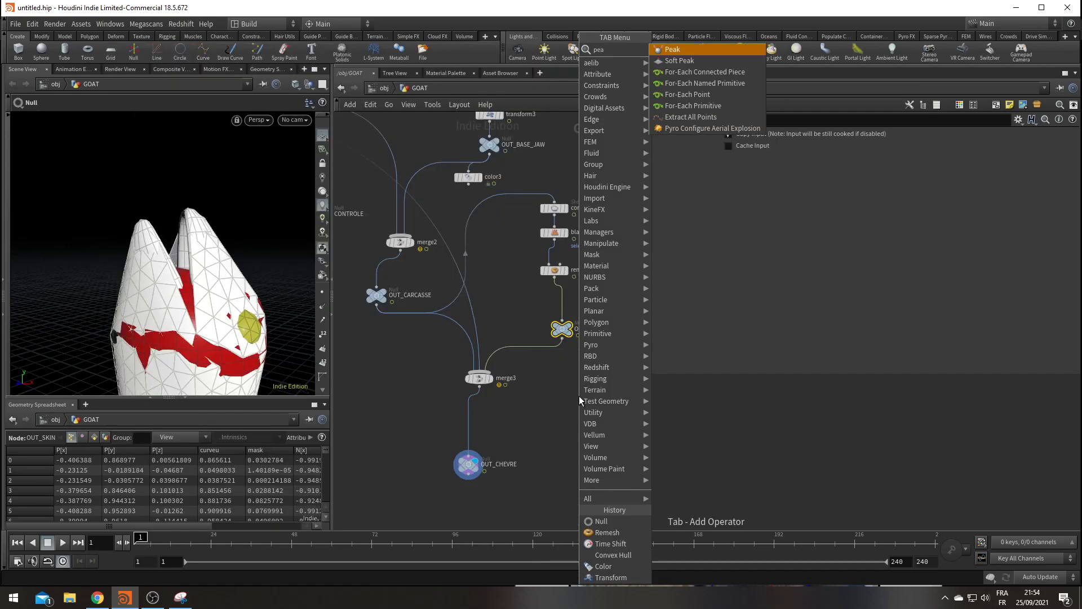
key(Return)
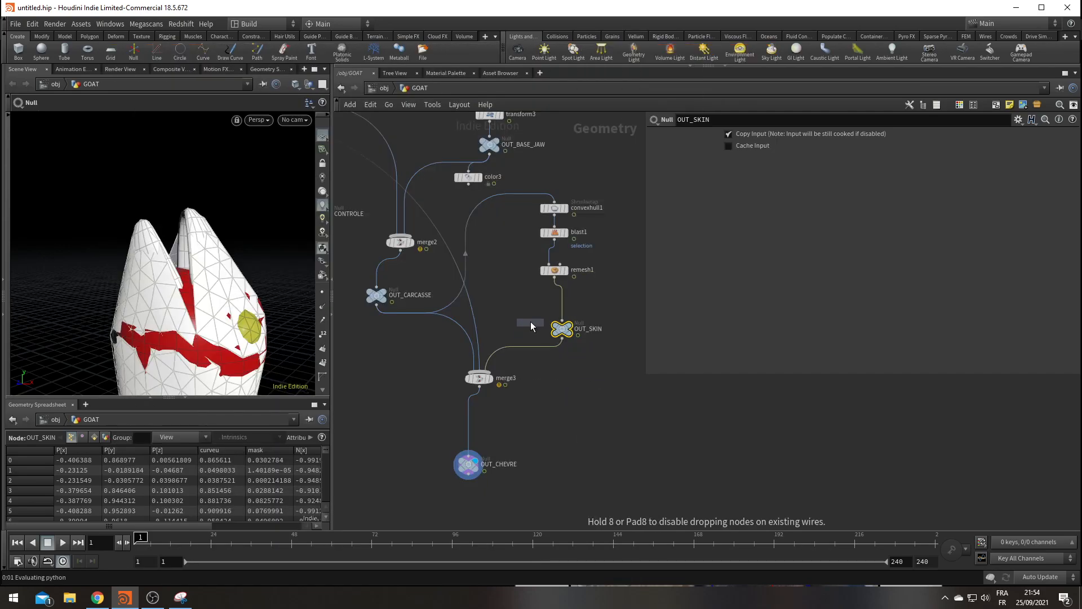
click(566, 301)
mouse_move(762, 180)
middle_down()
mouse_move(781, 183)
mouse_move(762, 169)
middle_up()
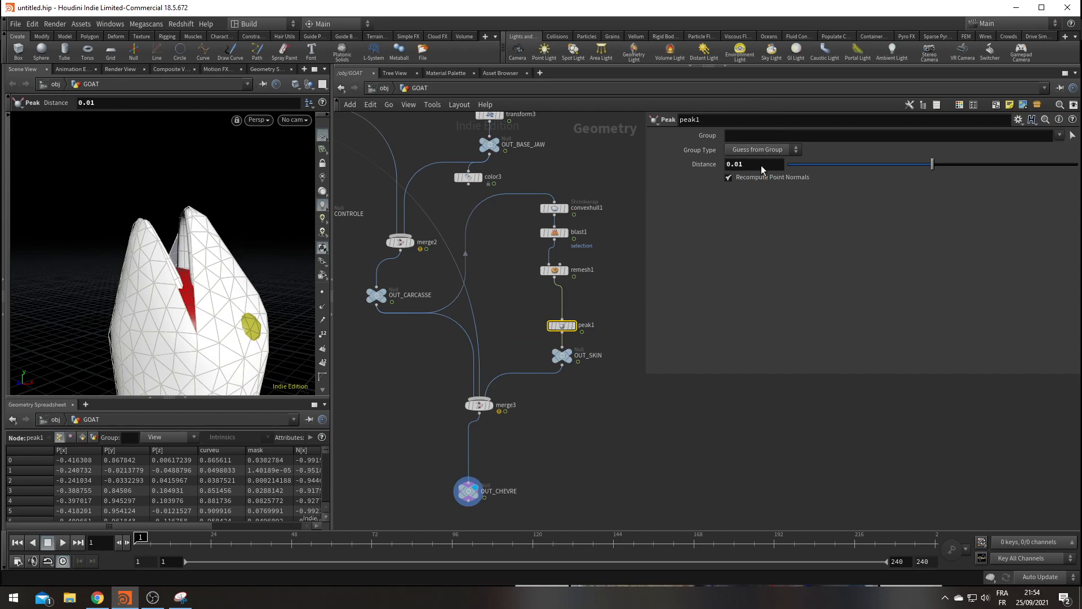
Review the eye and body branches of the network and consult the goat reference photo
middle_drag(497, 325, 596, 444)
scroll(518, 429, down, 3)
middle_drag(415, 343, 473, 437)
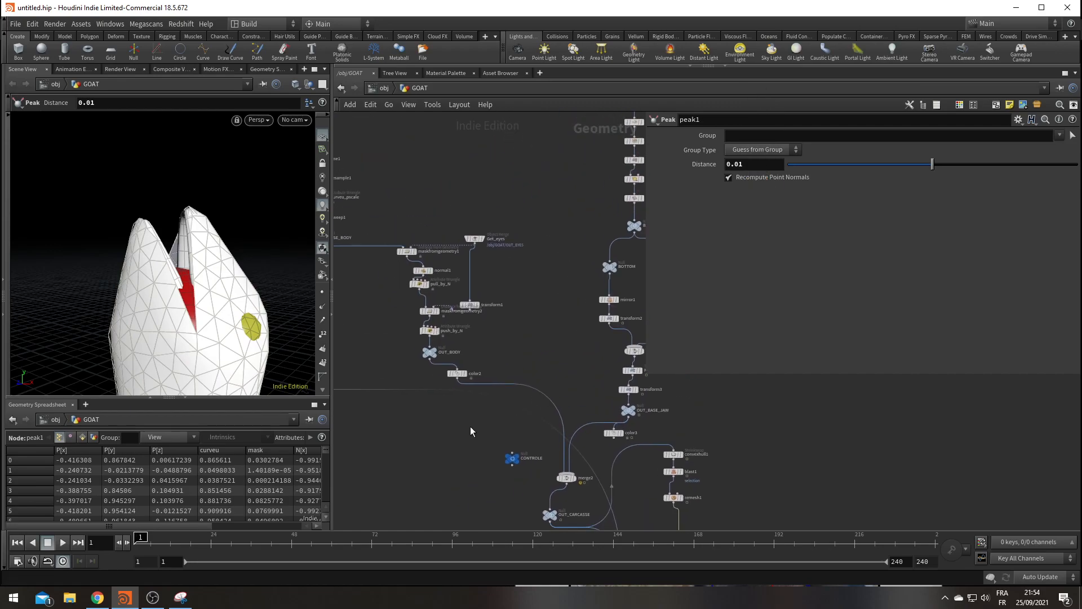
middle_drag(393, 417, 664, 459)
scroll(513, 373, up, 3)
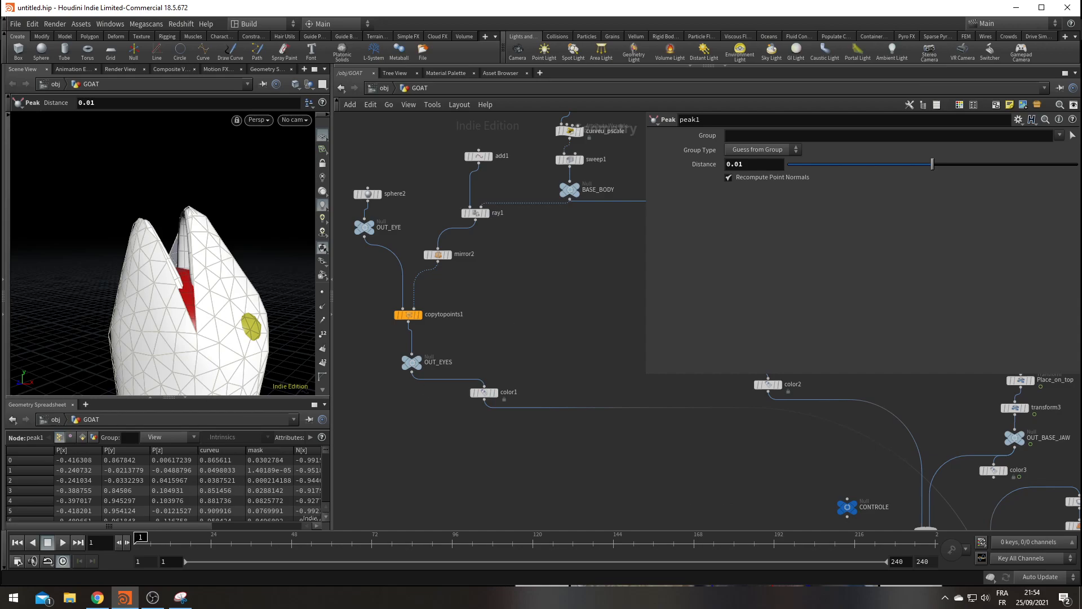
click(181, 598)
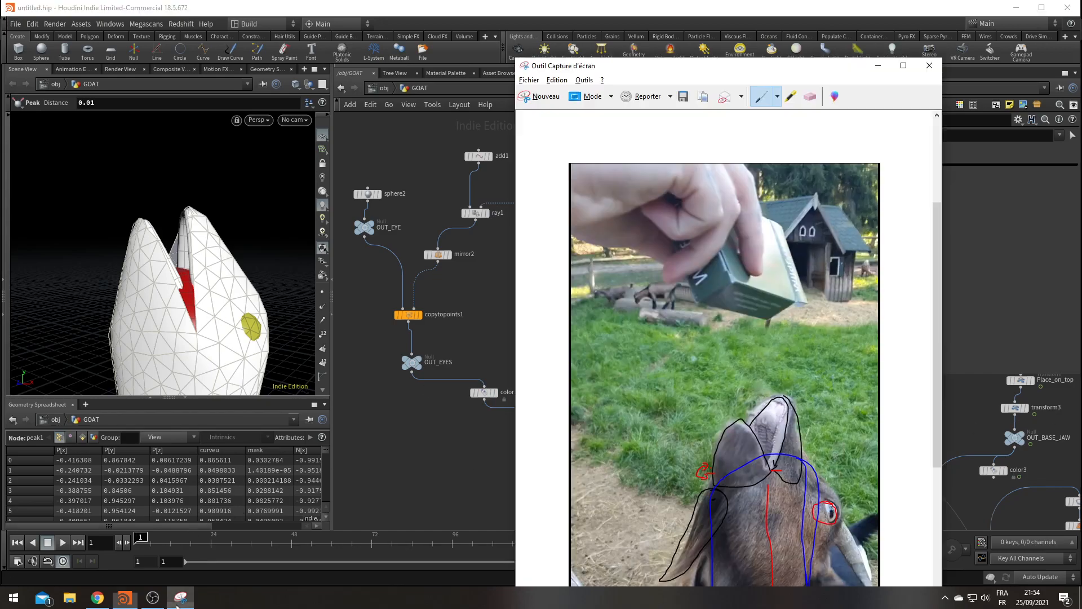
click(179, 599)
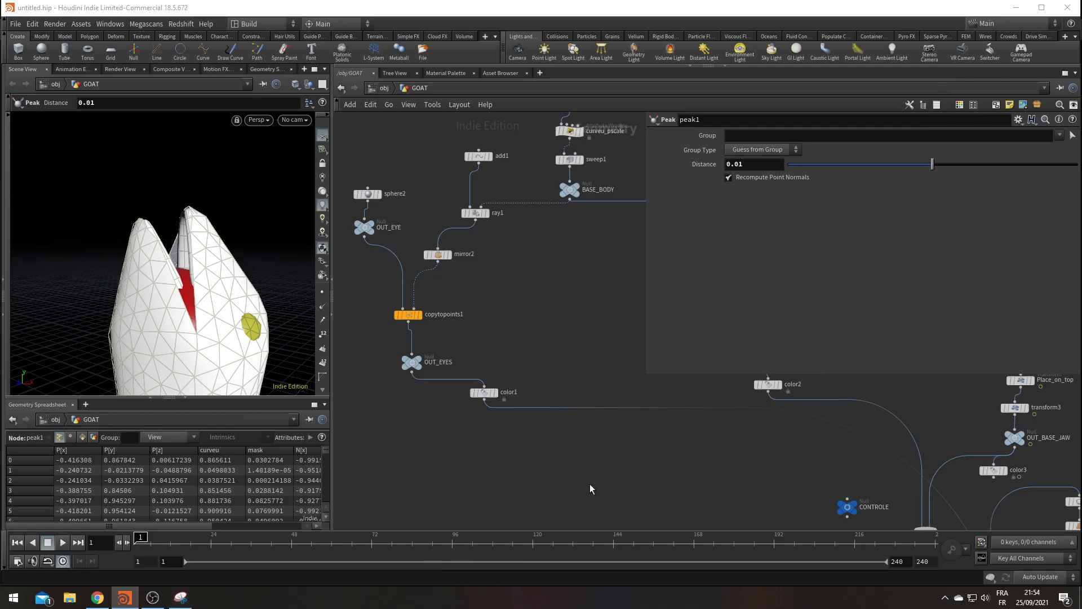
Wire color3 between OUT_BASE_JAW and merge2, and insert a copy of it between OUT_SKIN and merge3
middle_drag(750, 480, 413, 416)
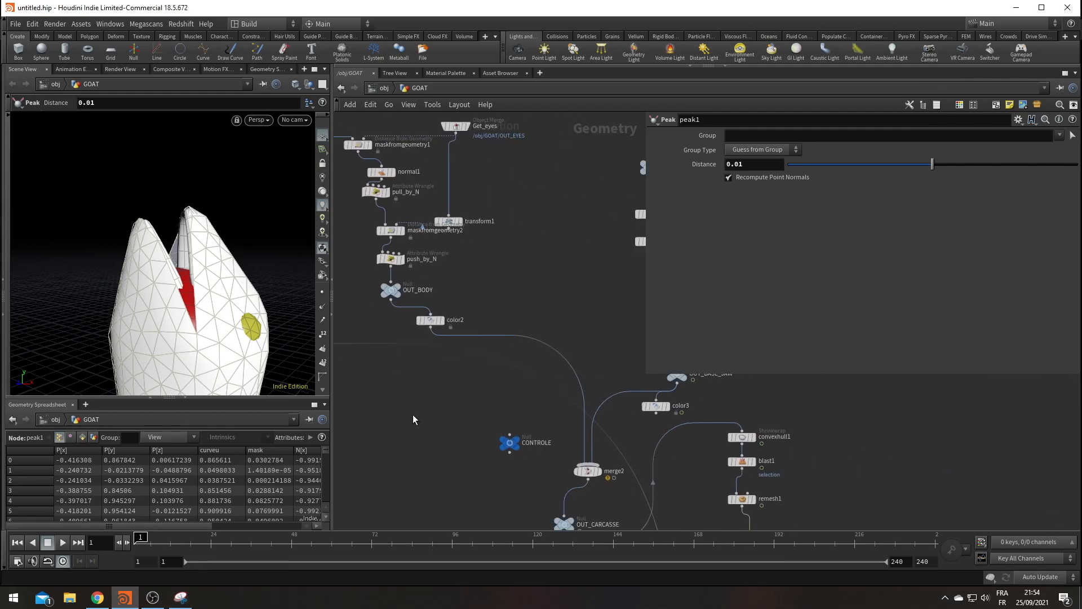
middle_drag(803, 503, 549, 345)
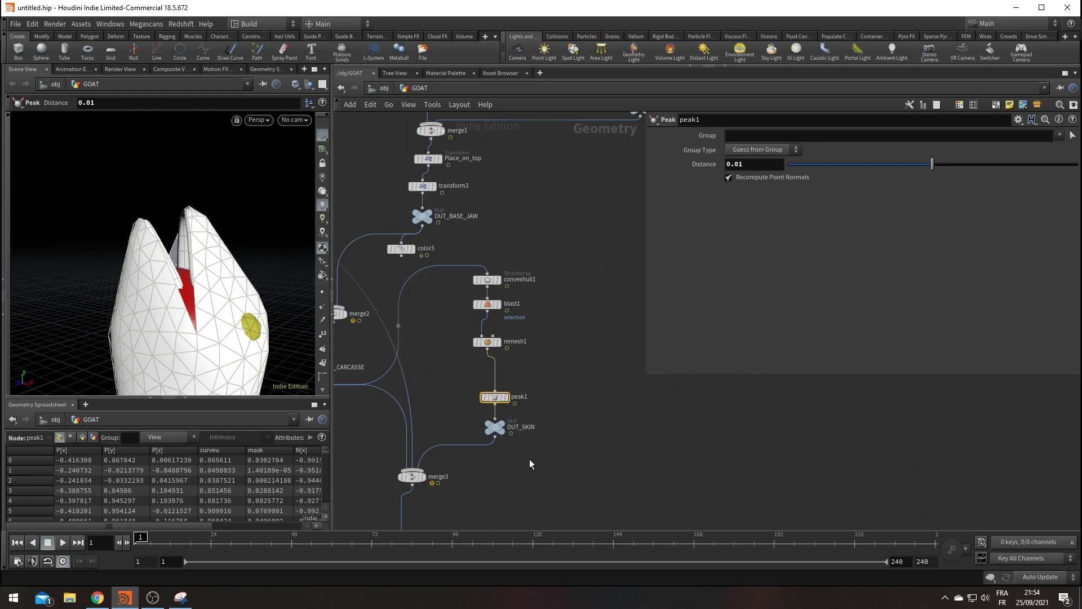
key(Tab)
text(colo)
key(Escape)
mouse_move(412, 254)
drag(405, 254, 382, 250)
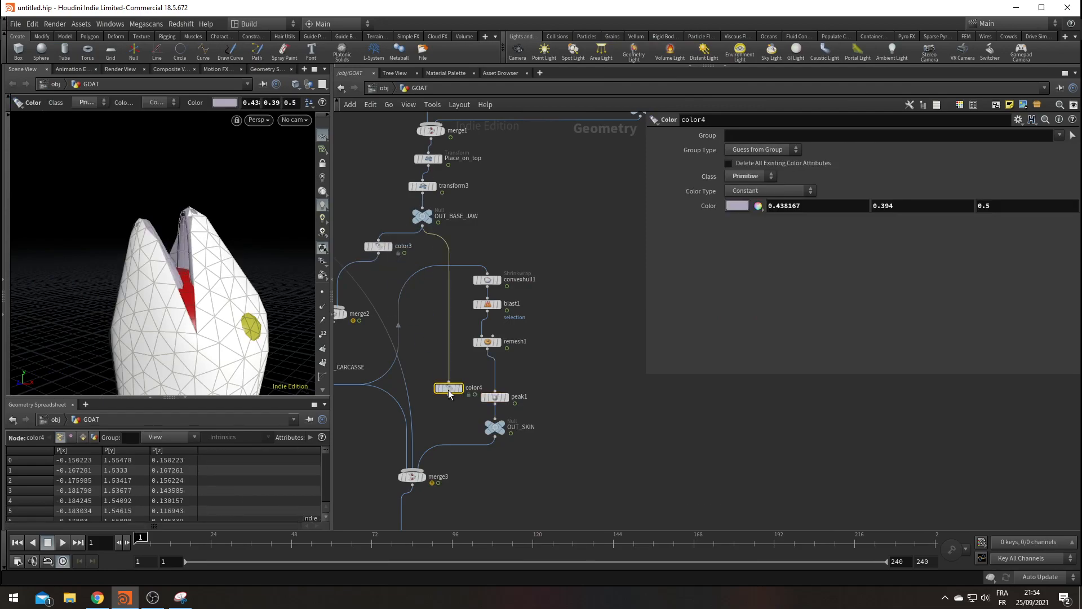
click(454, 456)
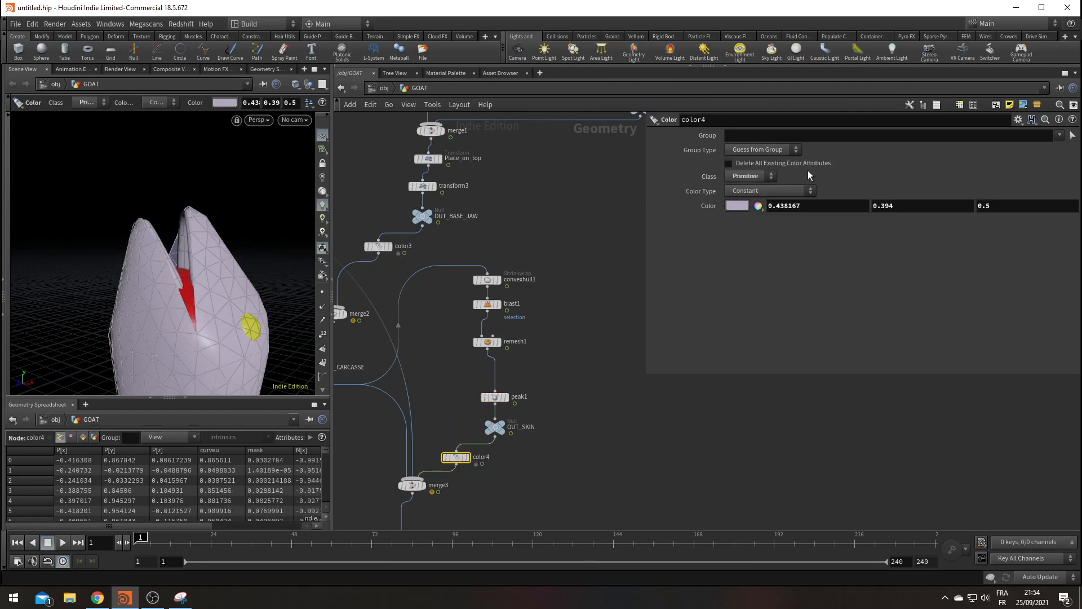
Set color4's color to brown with RGB values 0.35, 0.144666 and 0.0554878
click(737, 205)
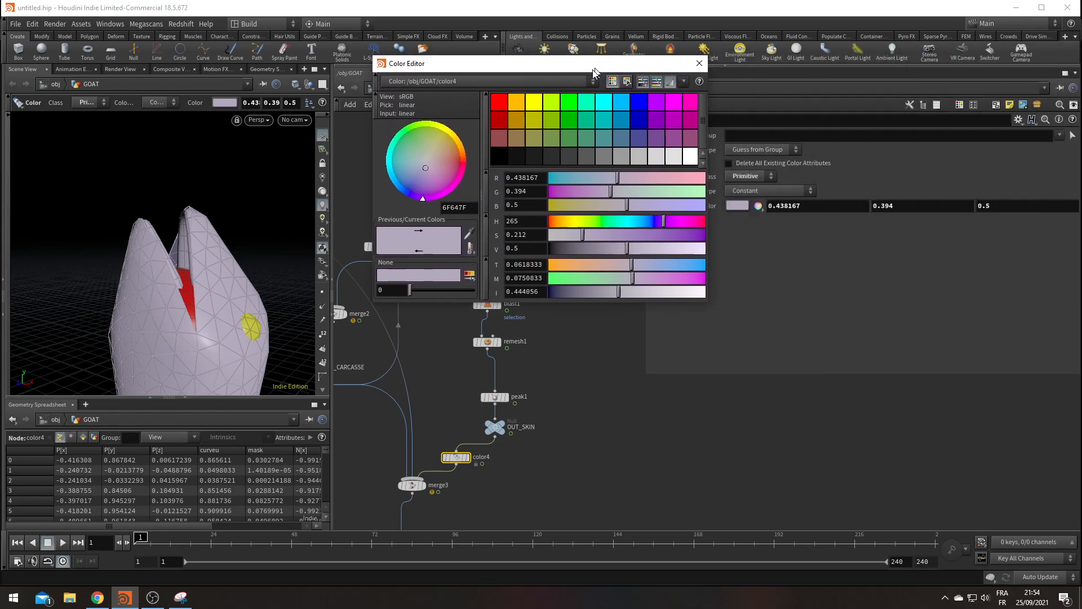
click(416, 173)
drag(592, 261, 518, 218)
drag(580, 264, 570, 268)
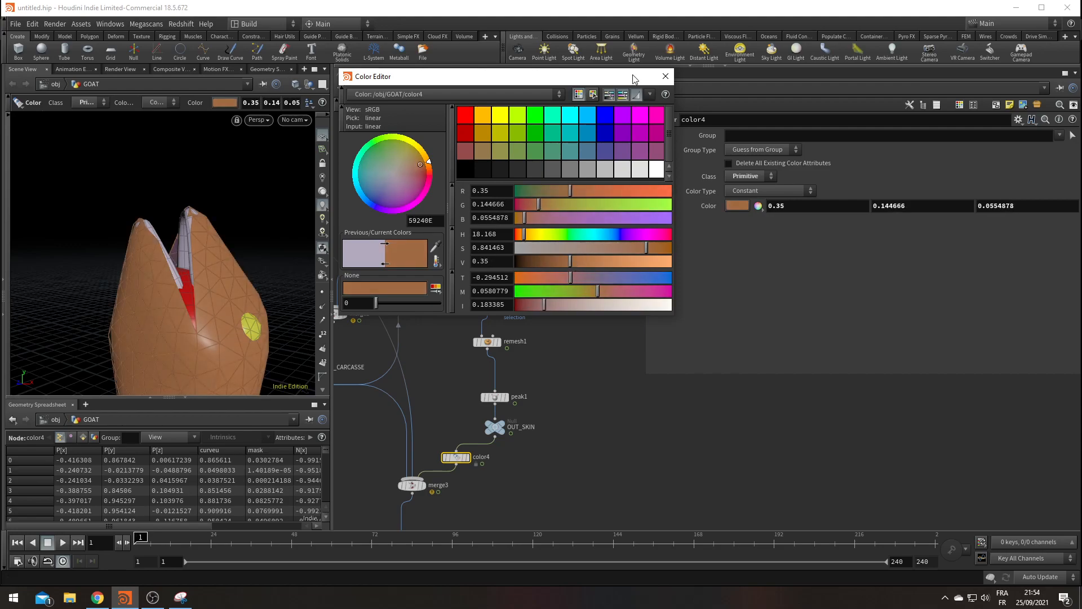
click(665, 76)
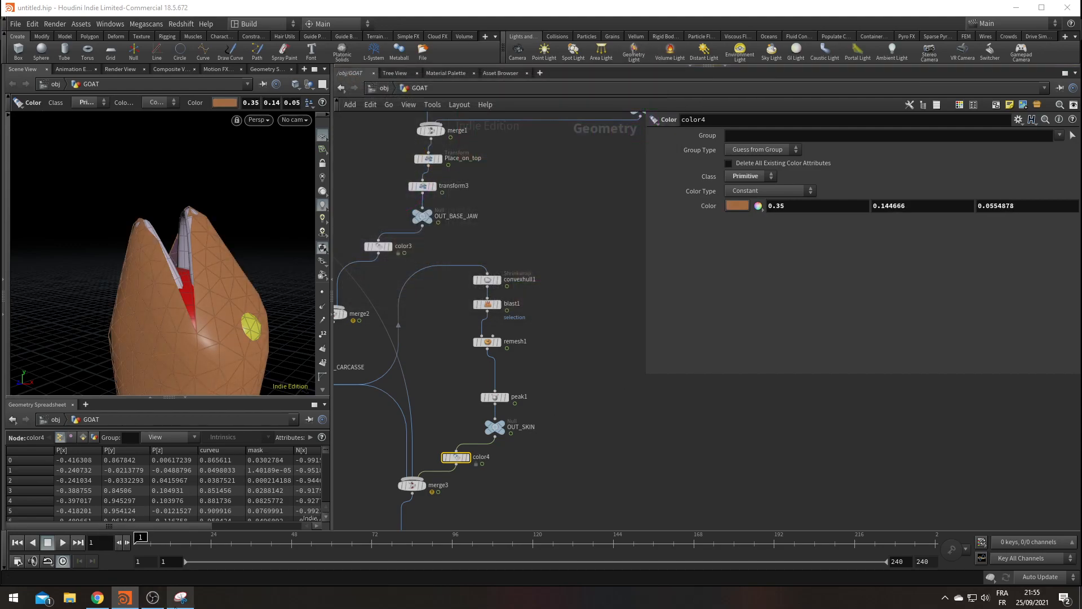
Compare the skin color of the model with the goat in the reference photo
click(181, 598)
drag(738, 70, 578, 37)
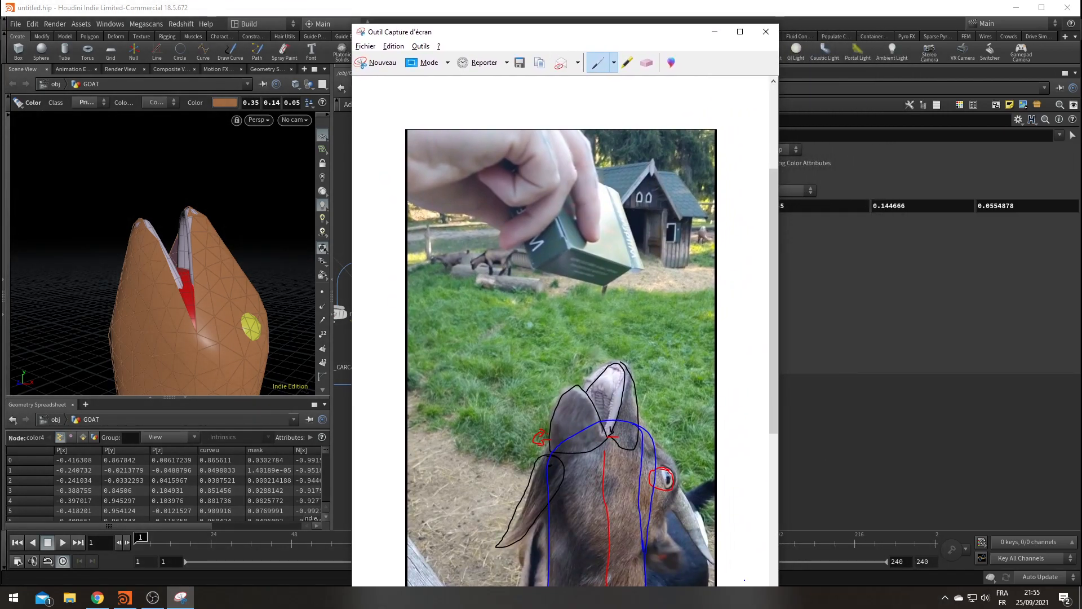
click(874, 438)
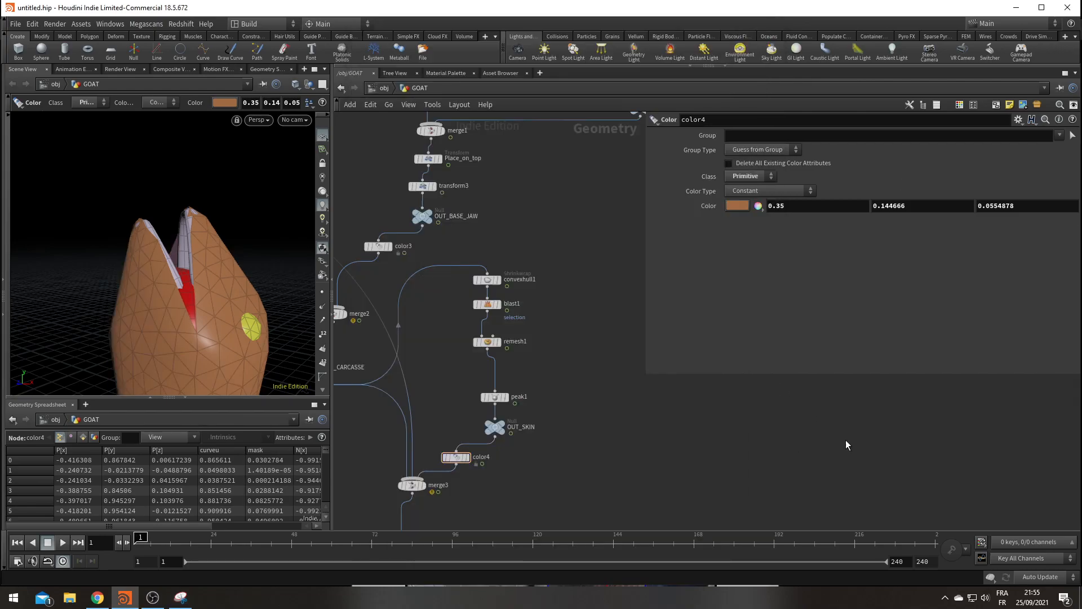
Set peak1's Distance to 0.02 and play the animation to check the skin
click(495, 396)
middle_drag(761, 164, 778, 181)
mouse_move(183, 251)
alt+mouse_down()
mouse_move(274, 340)
mouse_move(282, 378)
mouse_move(280, 280)
mouse_move(290, 295)
mouse_move(222, 307)
mouse_move(175, 267)
alt+mouse_up()
click(62, 543)
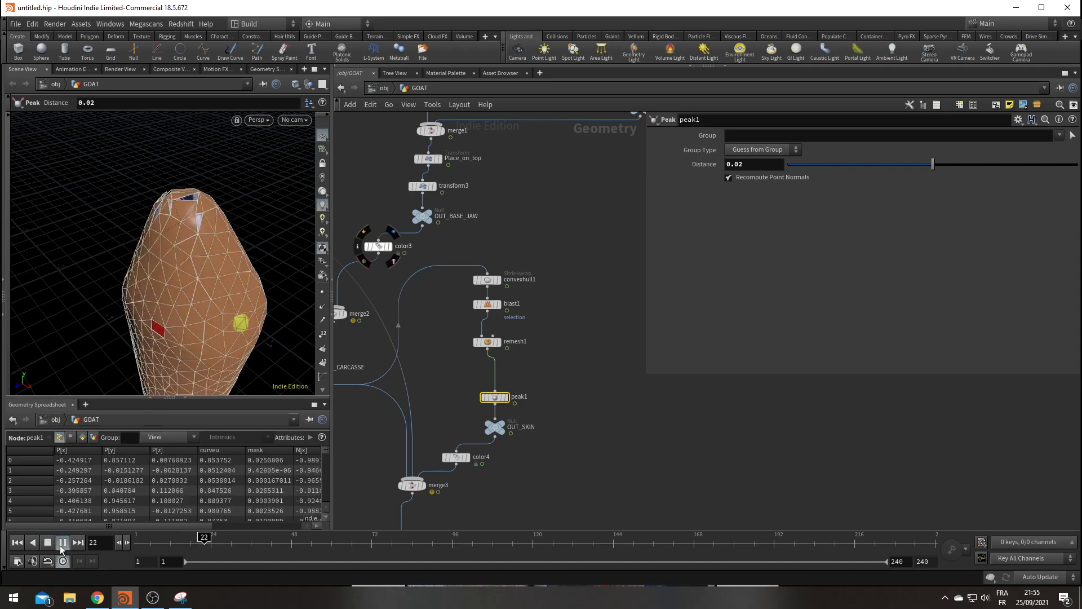
Display the blast1 node and return the timeline to frame 1
middle_drag(563, 387, 579, 354)
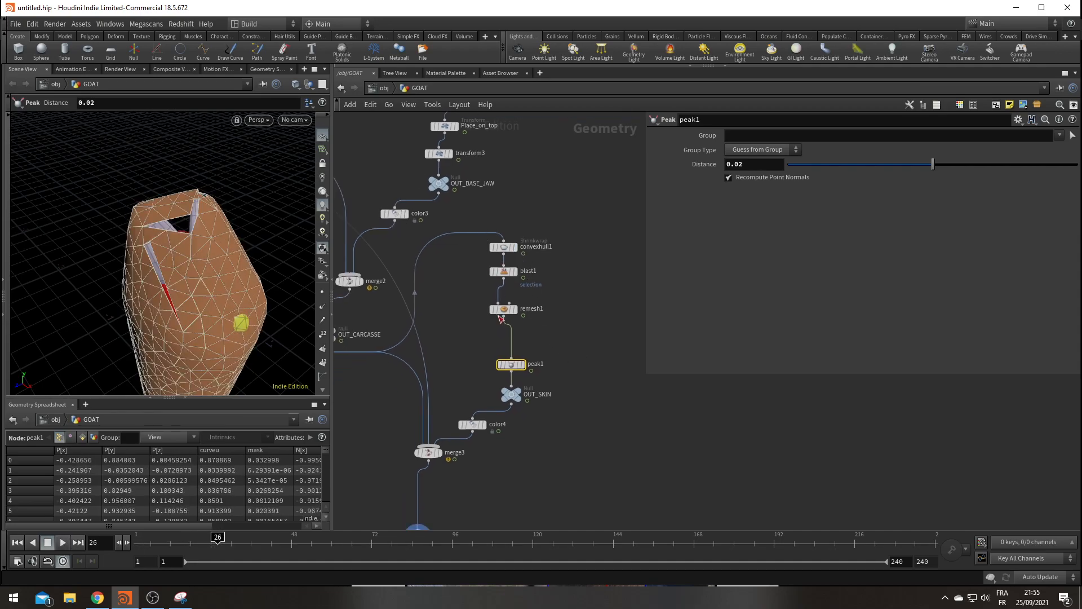
click(514, 272)
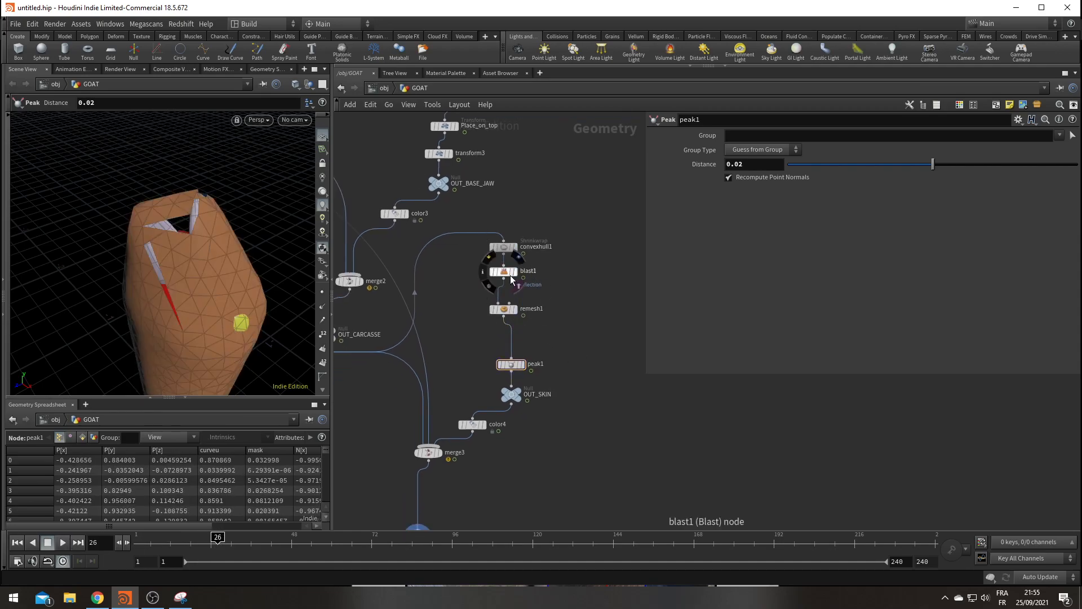
click(17, 544)
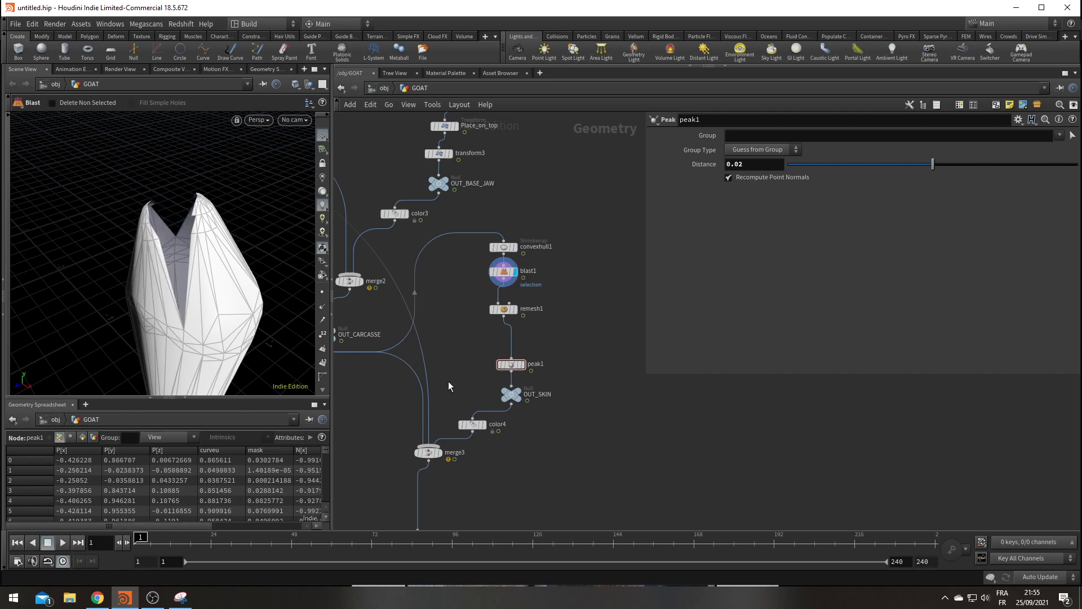
Insert a Time Shift node between convexhull1 and blast1 and delete its Frame channel to hold frame 1
key(Tab)
text(times)
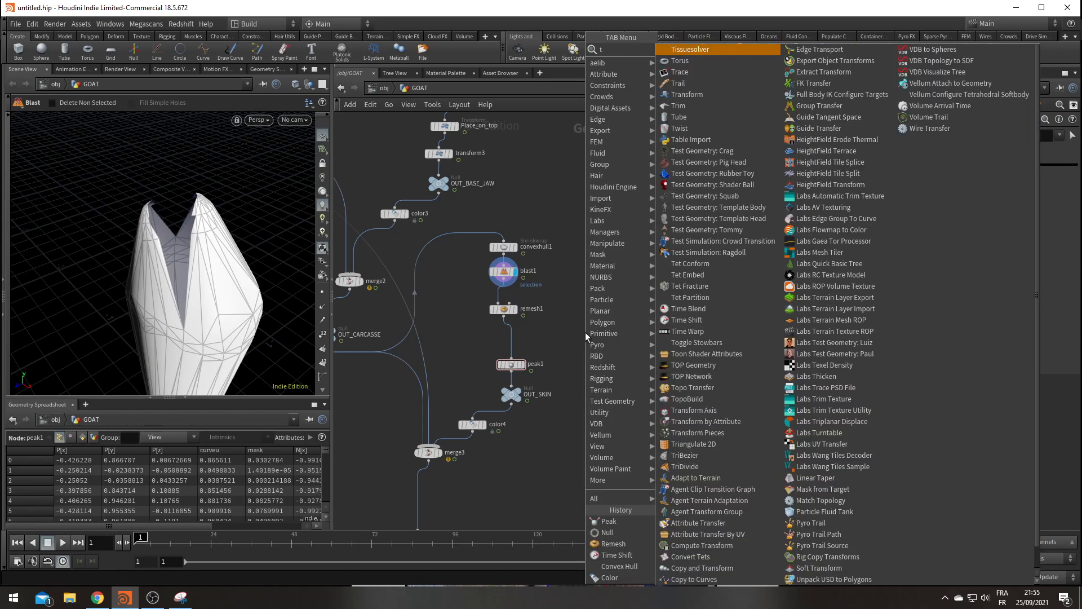
key(Return)
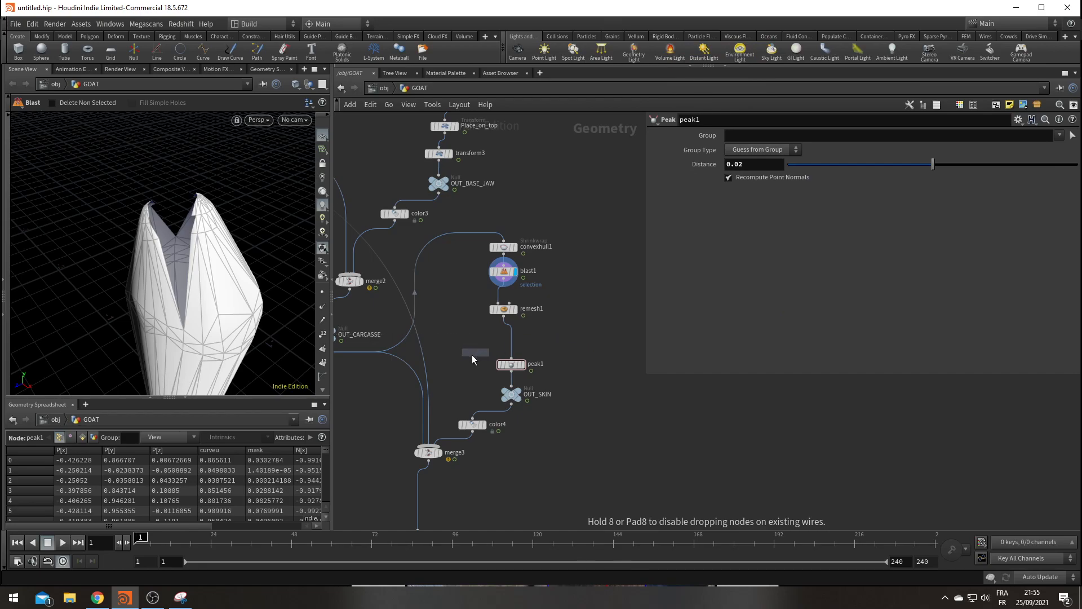
scroll(479, 270, up, 3)
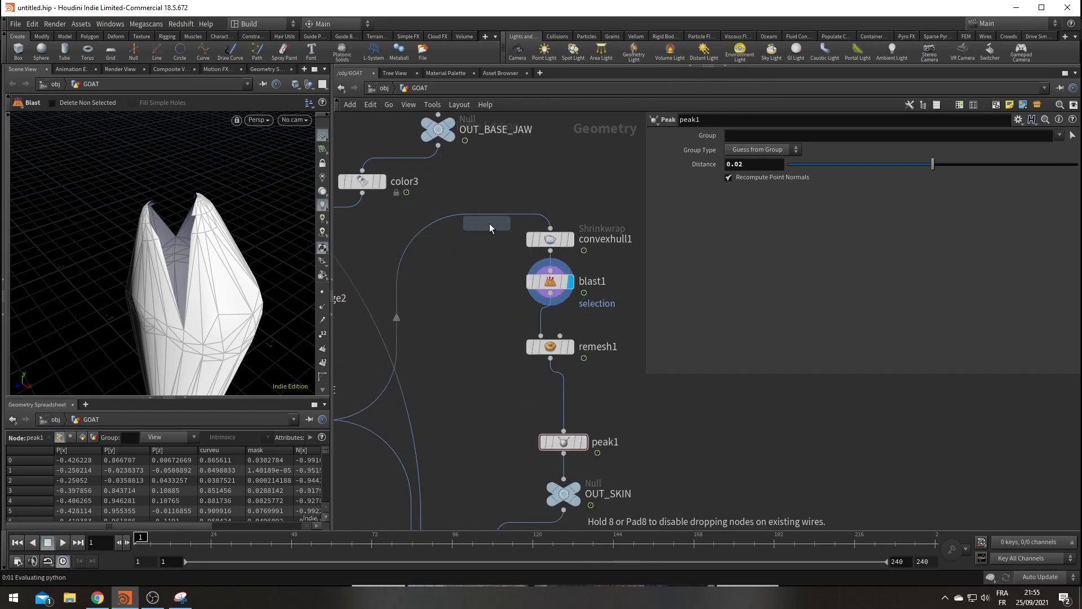
click(550, 265)
right_click(735, 150)
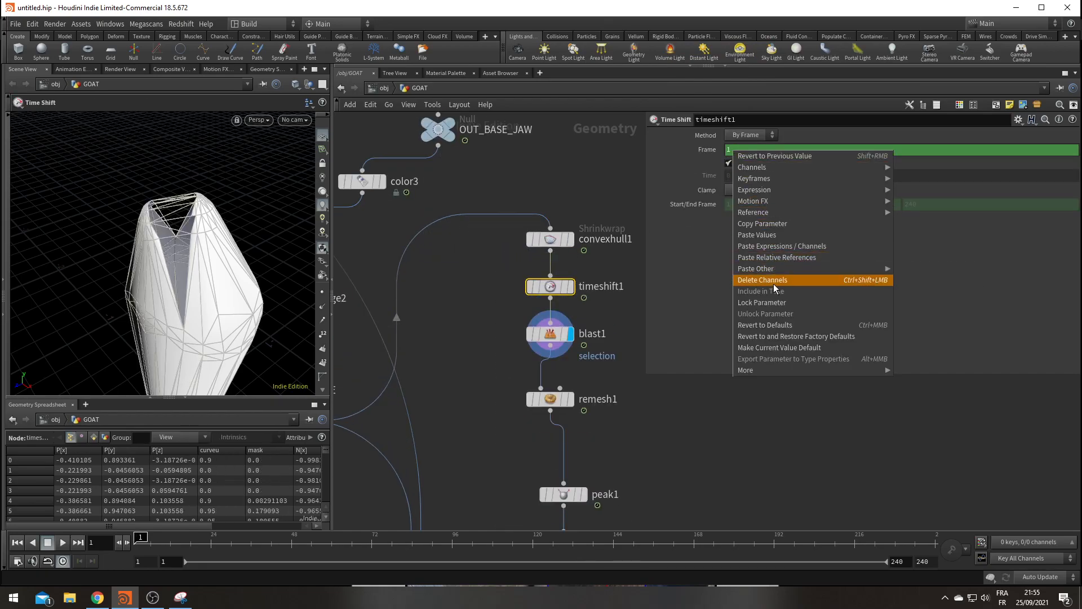
click(773, 282)
Display OUT_CHEVRE, play the animation to check the mouth opening, and return to frame 1
middle_drag(648, 478, 559, 217)
middle_drag(428, 371, 500, 370)
scroll(500, 370, down, 2)
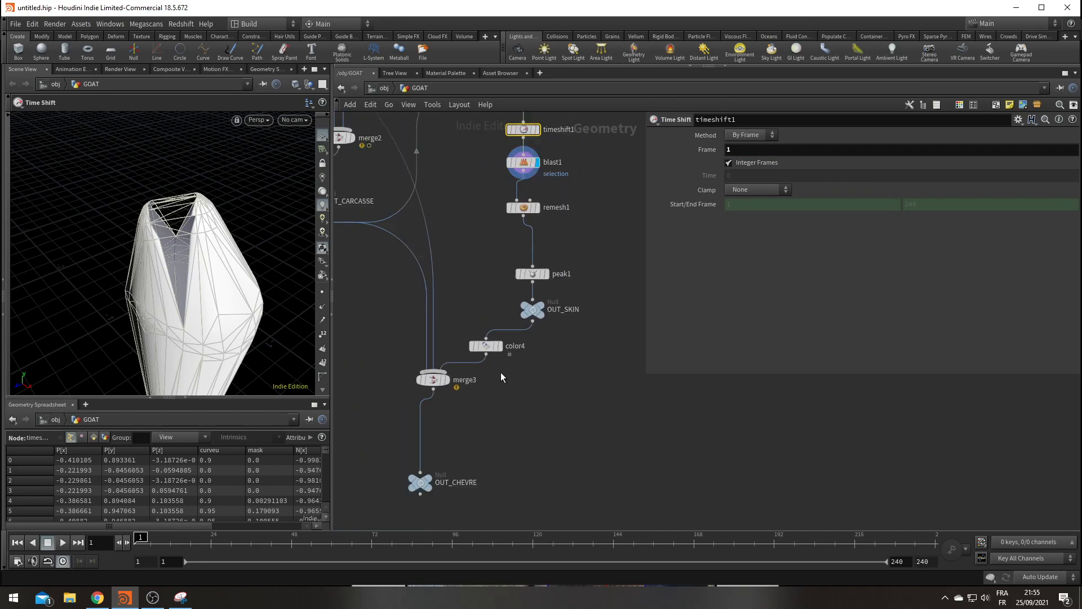
click(437, 466)
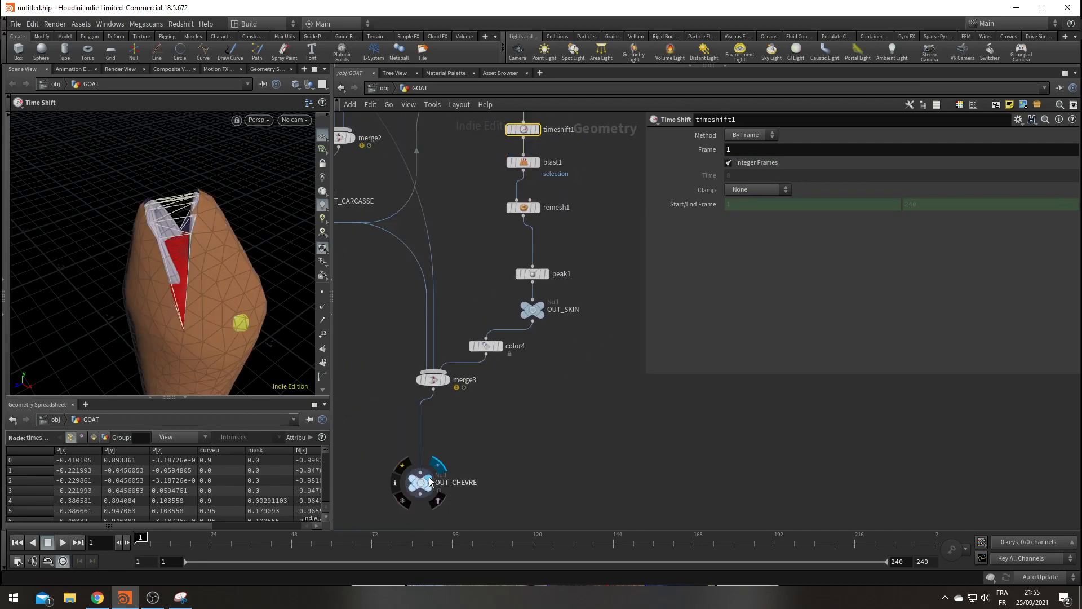
click(61, 544)
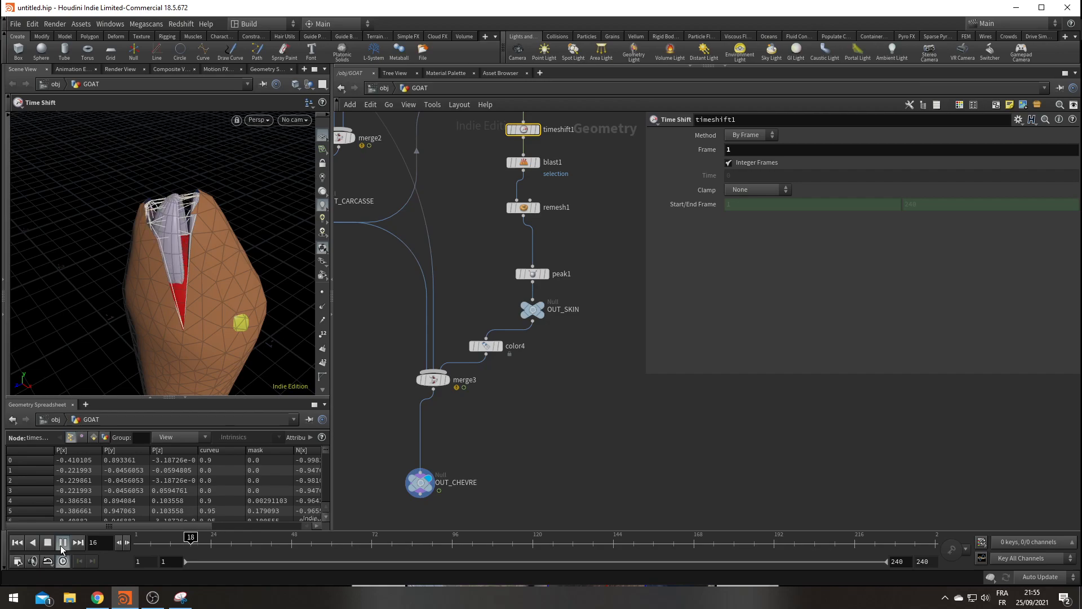
drag(147, 545, 133, 542)
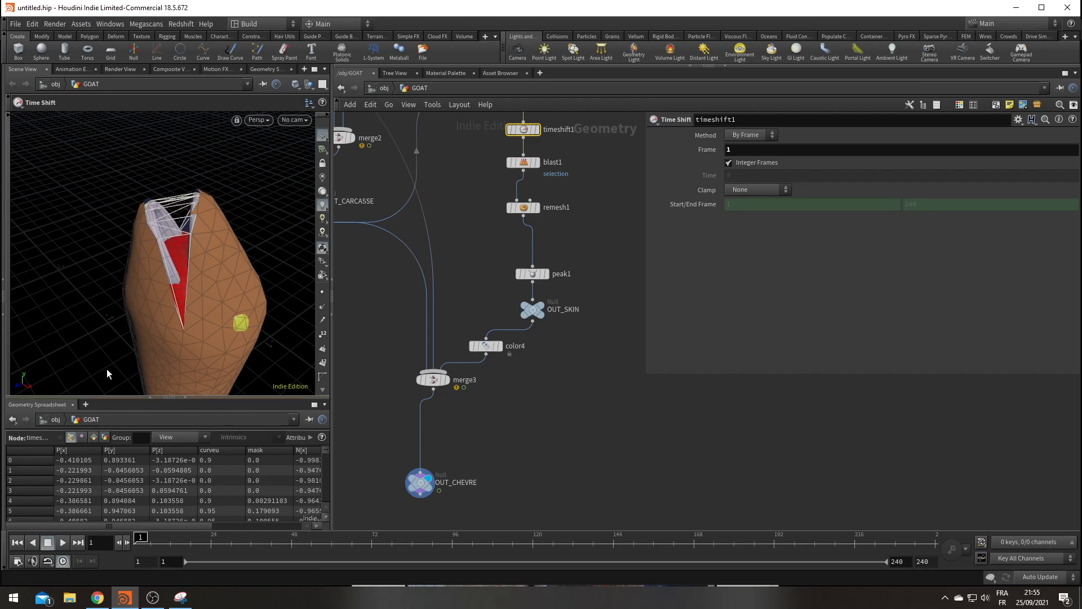
alt+drag(147, 261, 147, 308)
scroll(130, 232, up, 4)
scroll(104, 290, down, 3)
scroll(521, 409, down, 2)
Line up the skin nodes from convexhull1 to OUT_SKIN, move them below OUT_CARCASSE, and place color4 beneath the chain
middle_drag(521, 409, 488, 478)
scroll(494, 444, down, 2)
drag(580, 429, 477, 245)
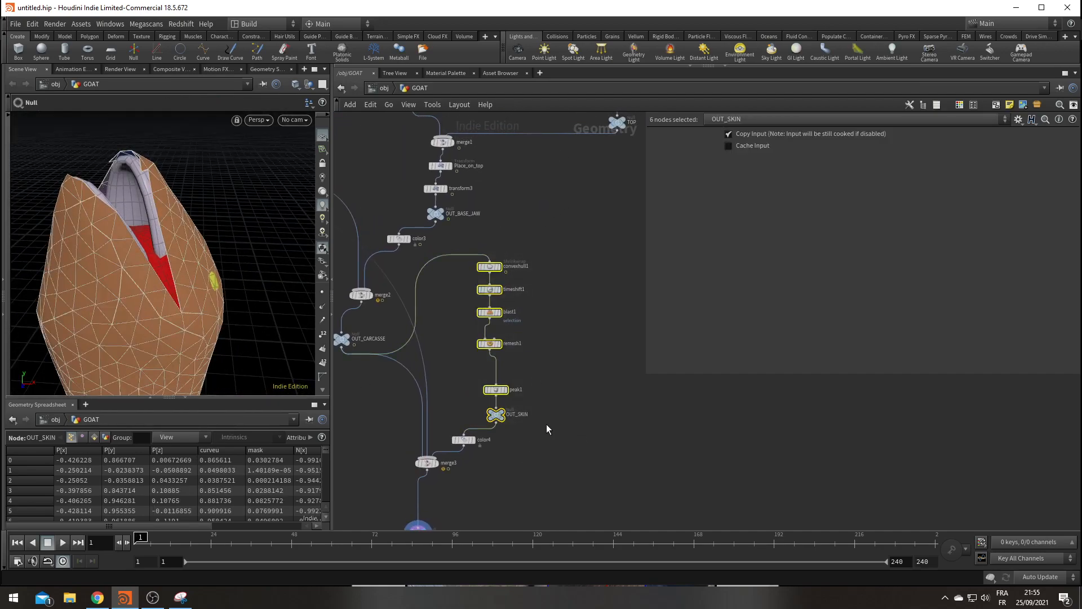
key(l)
middle_drag(548, 477, 575, 424)
drag(529, 367, 368, 454)
middle_drag(350, 462, 469, 432)
drag(475, 423, 405, 403)
scroll(511, 399, down, 4)
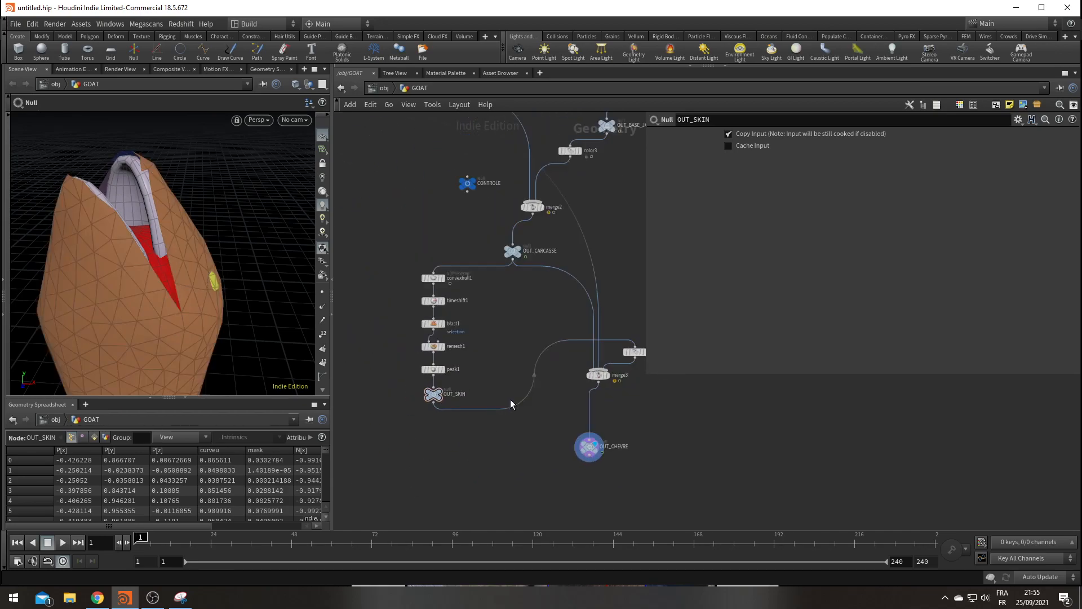
drag(616, 359, 483, 453)
scroll(483, 443, up, 3)
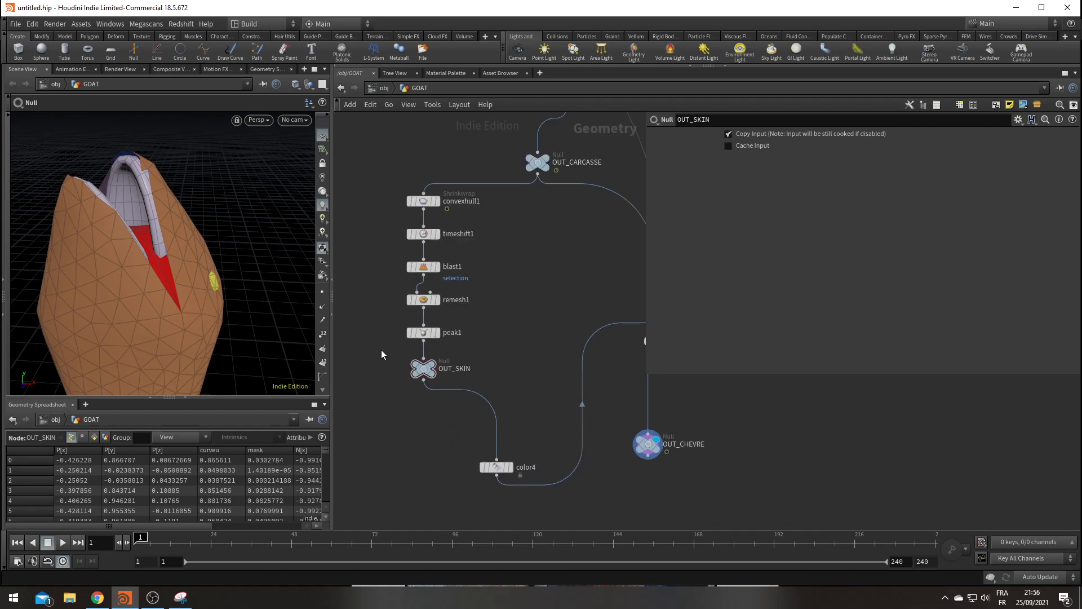
Rename the Null below peak1 BASE_SKIN and insert a duplicate of it before color4
scroll(430, 391, up, 1)
double_click(461, 363)
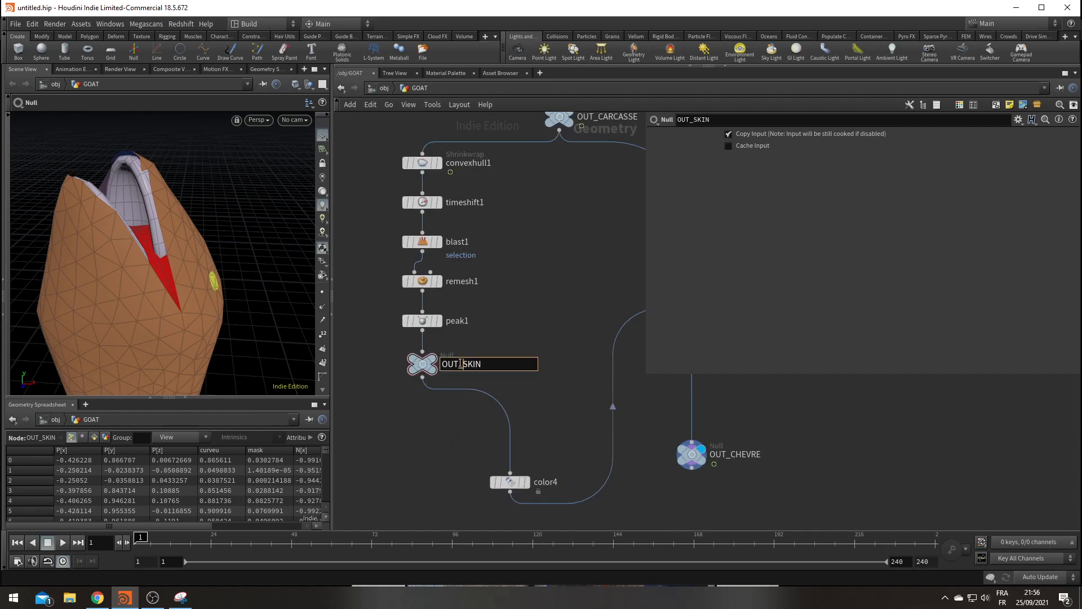
drag(454, 364, 525, 419)
key(Return)
Rename the duplicated Null above color4 OUT_SKIN
double_click(545, 413)
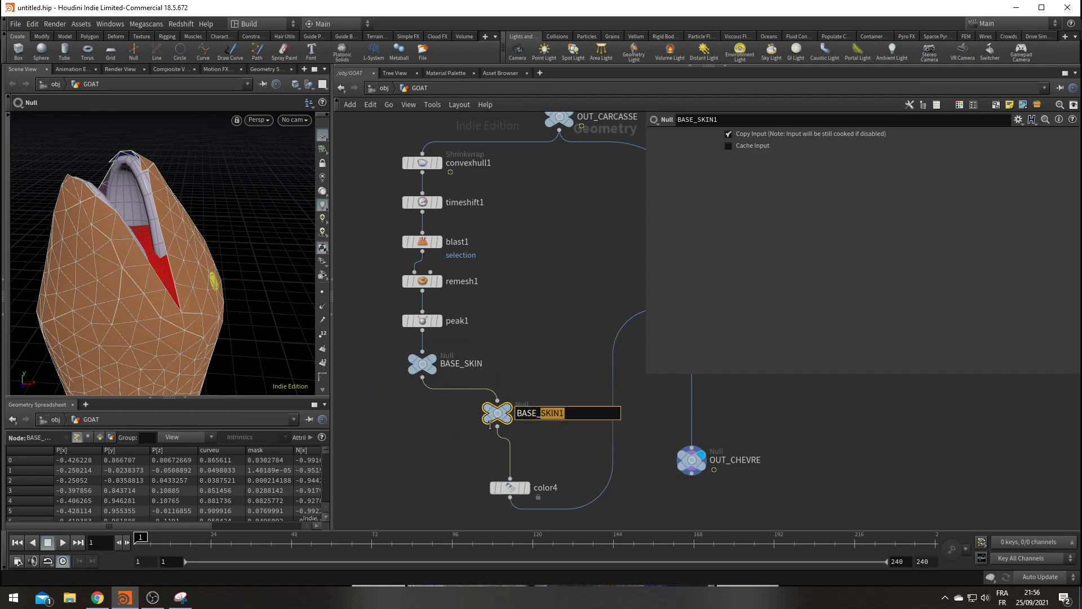
text(OUT__)
key(BackSpace)
text(SKIN)
key(Return)
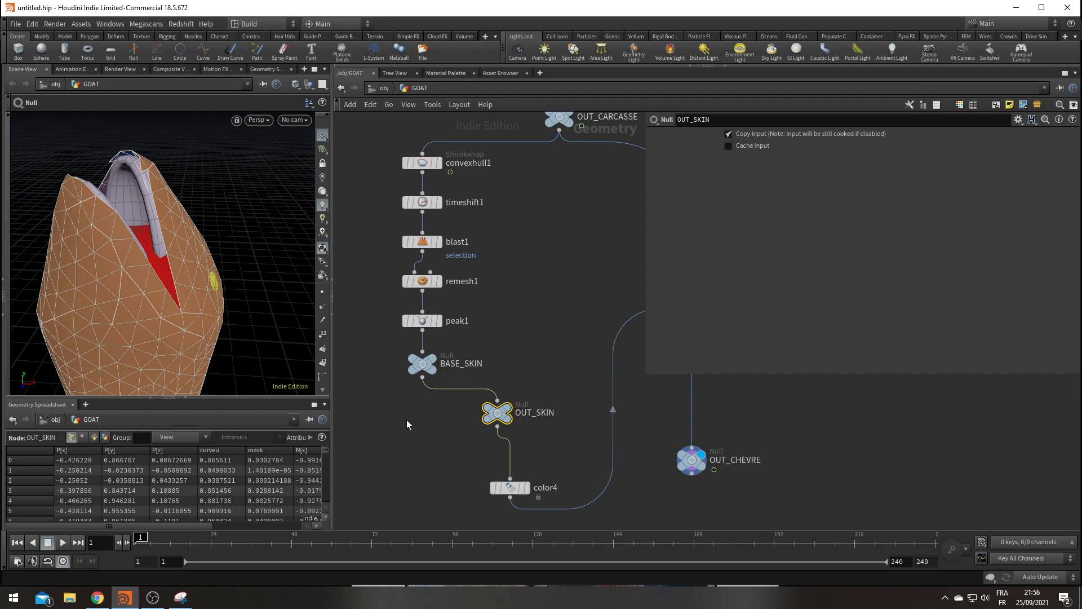
Move OUT_SKIN and color4 to leave room for new nodes below BASE_SKIN
middle_drag(569, 431, 560, 306)
drag(506, 298, 463, 333)
drag(506, 362, 508, 404)
key(Tab)
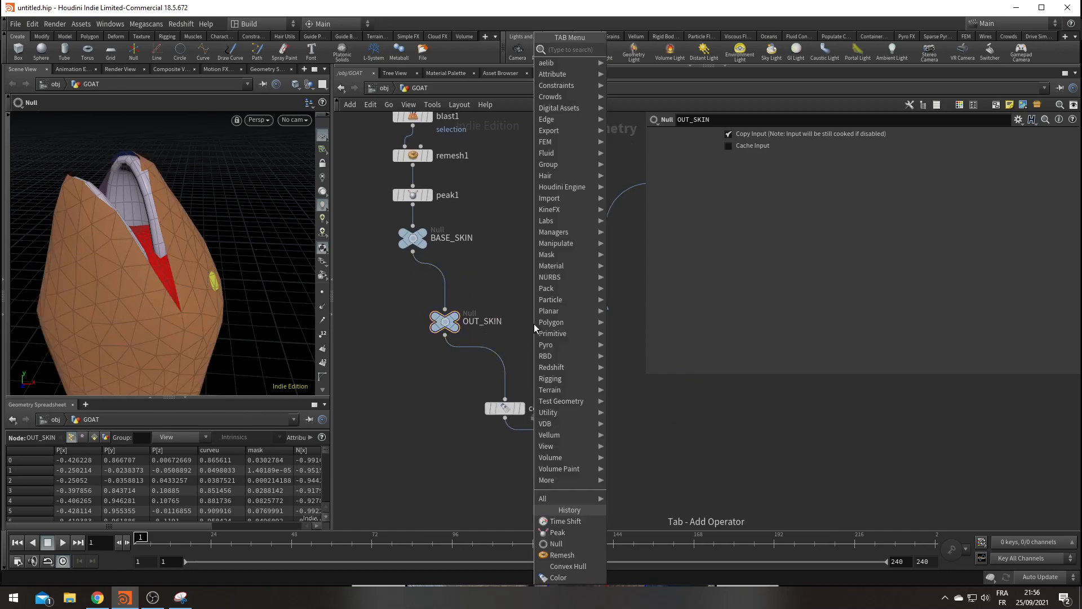
text(vel)
key(Return)
Insert a Vellum Configure Cloth node between BASE_SKIN and OUT_SKIN
key(Tab)
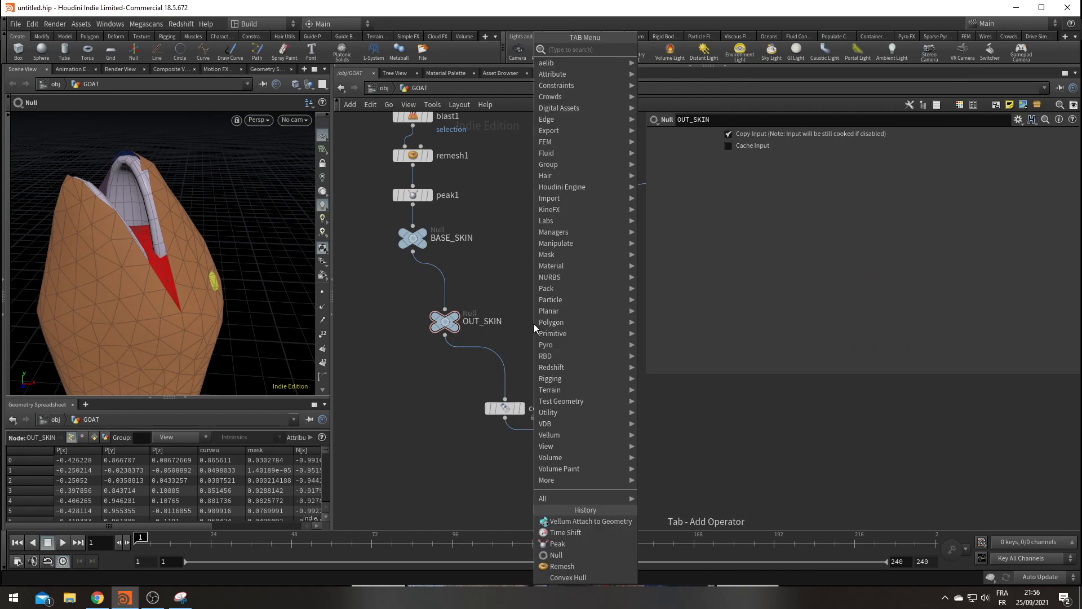
text(vell)
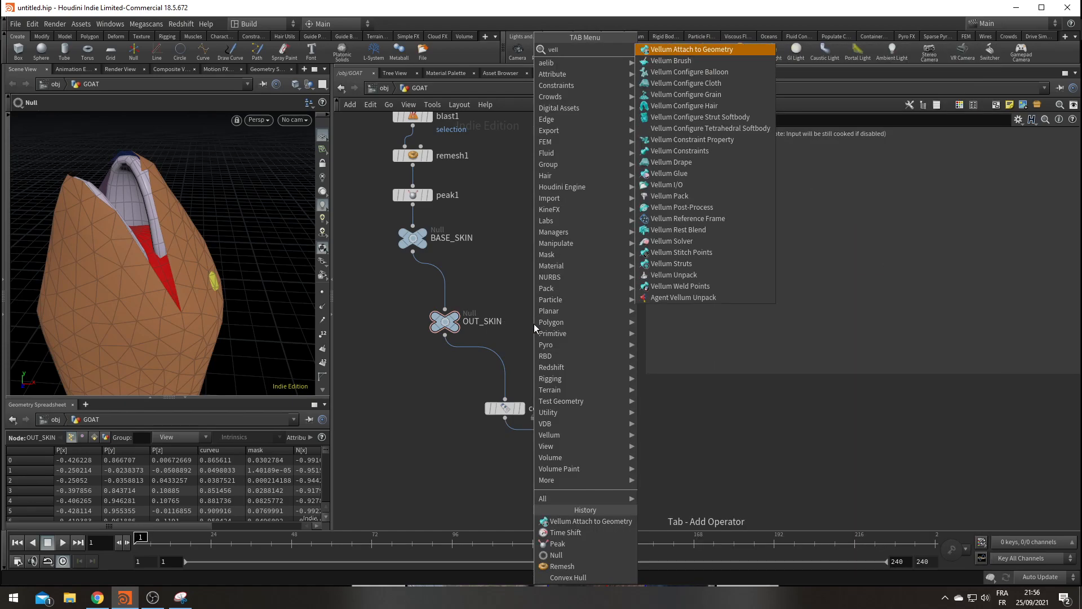
key(Down)
key(Down)
key(Down)
key(Return)
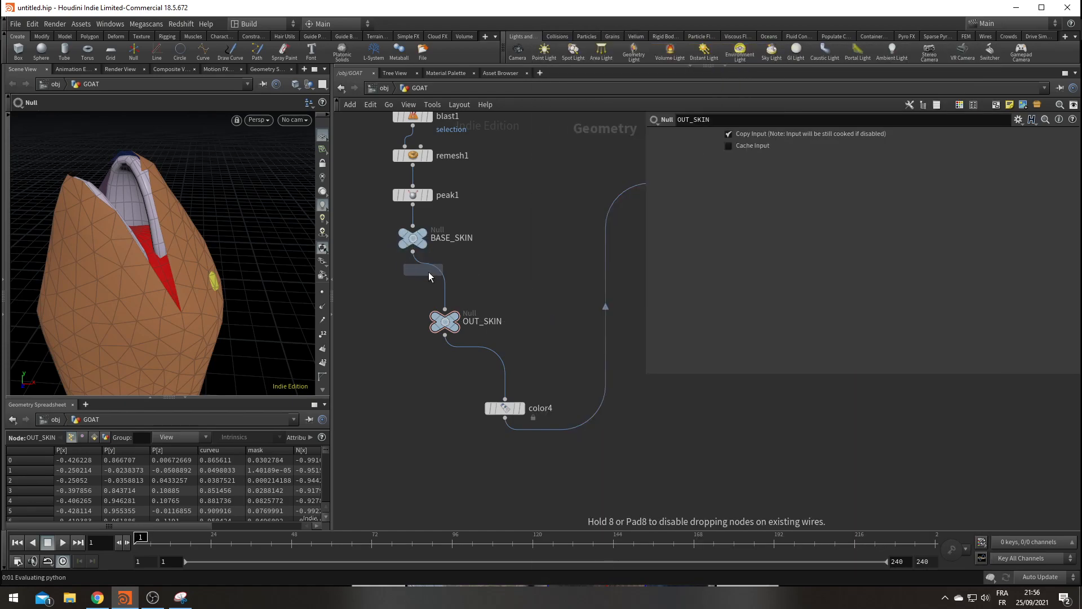
click(456, 281)
Connect OUT_CARCASSE to the third input of vellumcloth1 as collision geometry
scroll(554, 204, down, 2)
middle_drag(550, 210, 468, 345)
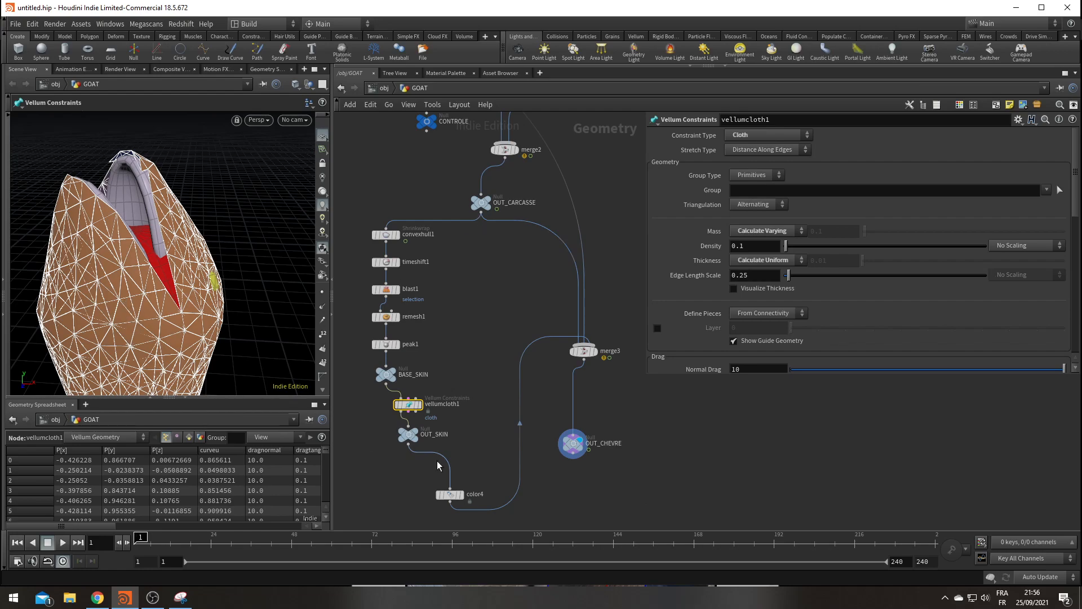
mouse_move(413, 410)
drag(413, 410, 526, 150)
Add a Vellum Solver between vellumcloth1 and OUT_SKIN and wire all three cloth outputs into it
scroll(438, 397, up, 2)
middle_drag(403, 455, 416, 319)
drag(415, 320, 423, 345)
key(Tab)
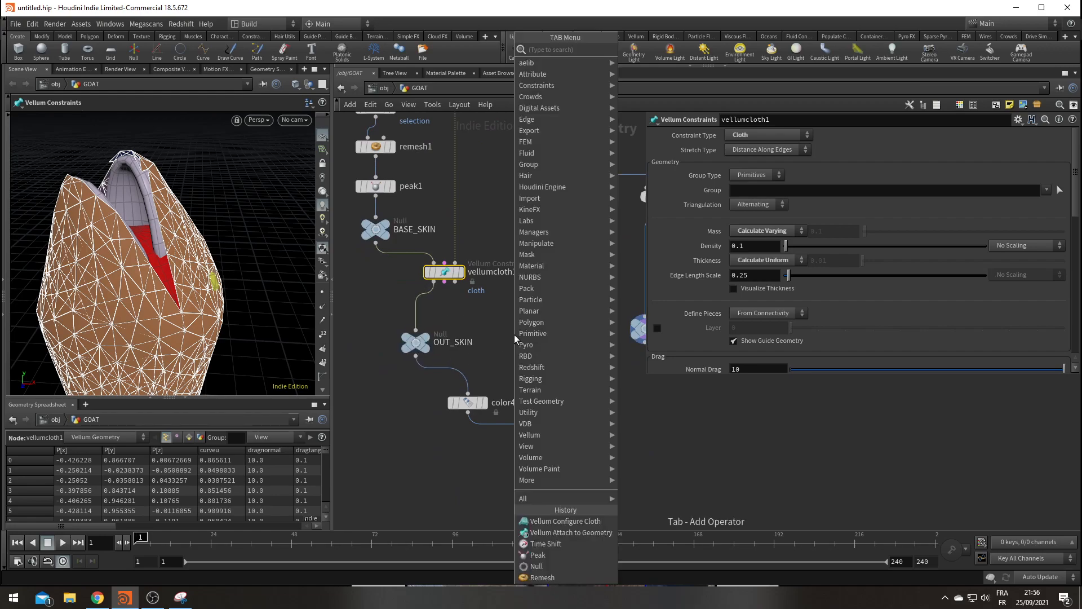
text(vell so)
key(Return)
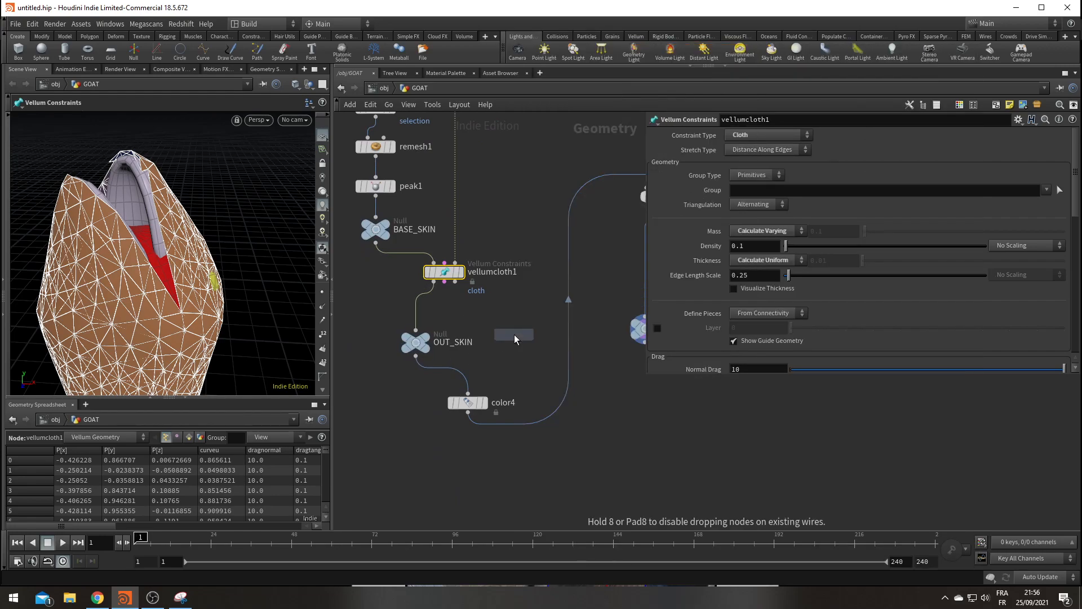
click(434, 304)
drag(444, 282, 428, 304)
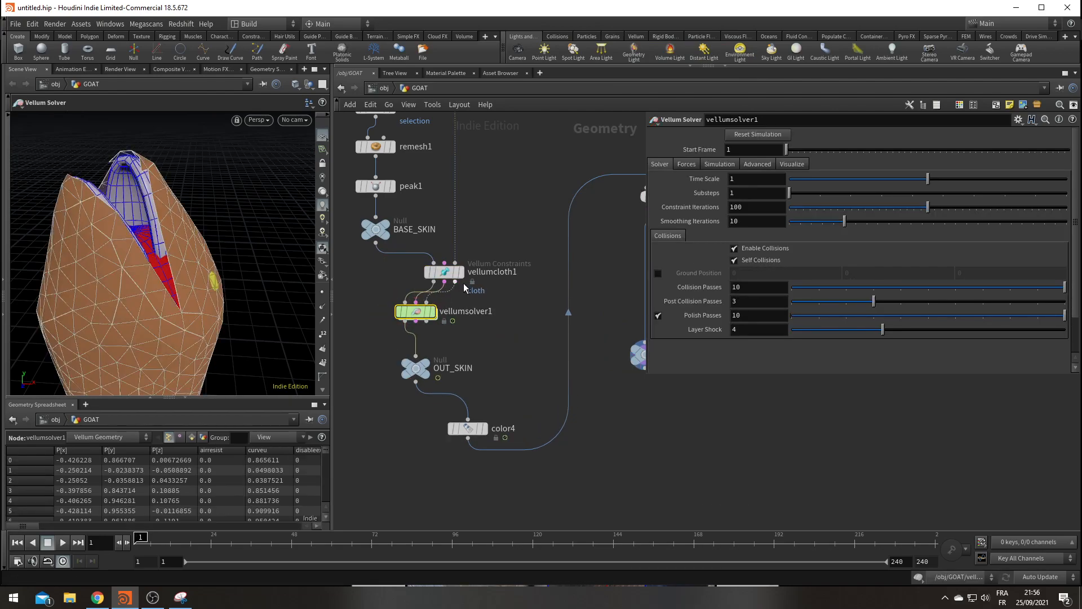
Move merge3 and OUT_CHEVRE below color4 to tidy the end of the network
scroll(539, 434, down, 6)
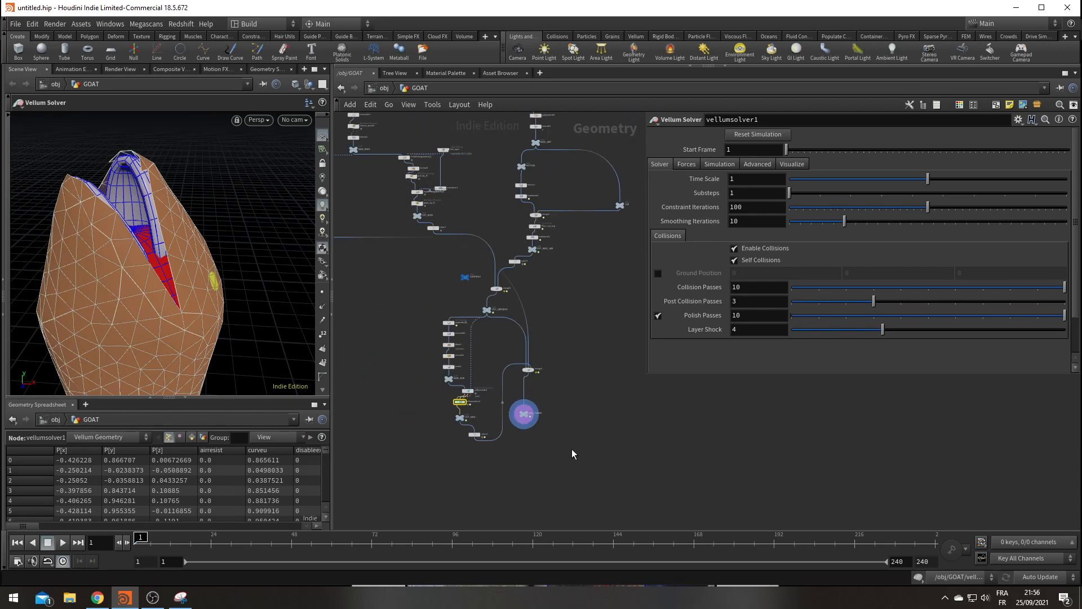
drag(533, 413, 420, 406)
key(h)
alt+drag(465, 336, 401, 371)
scroll(543, 435, up, 2)
click(543, 434)
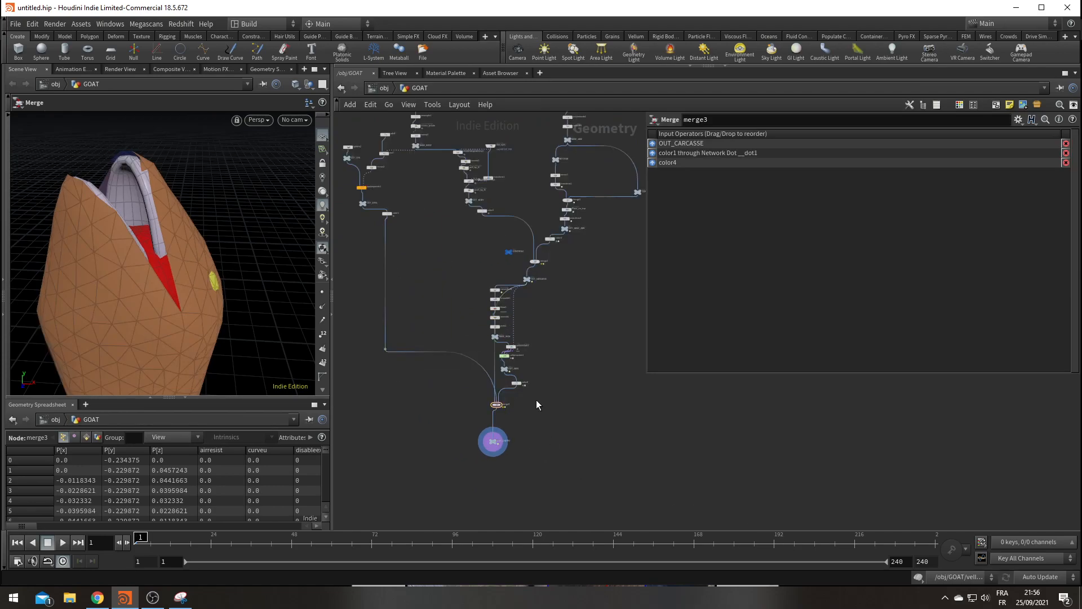
Look through cam1 and play the skin simulation, stopping at frame 40
scroll(485, 454, up, 2)
click(296, 120)
click(310, 174)
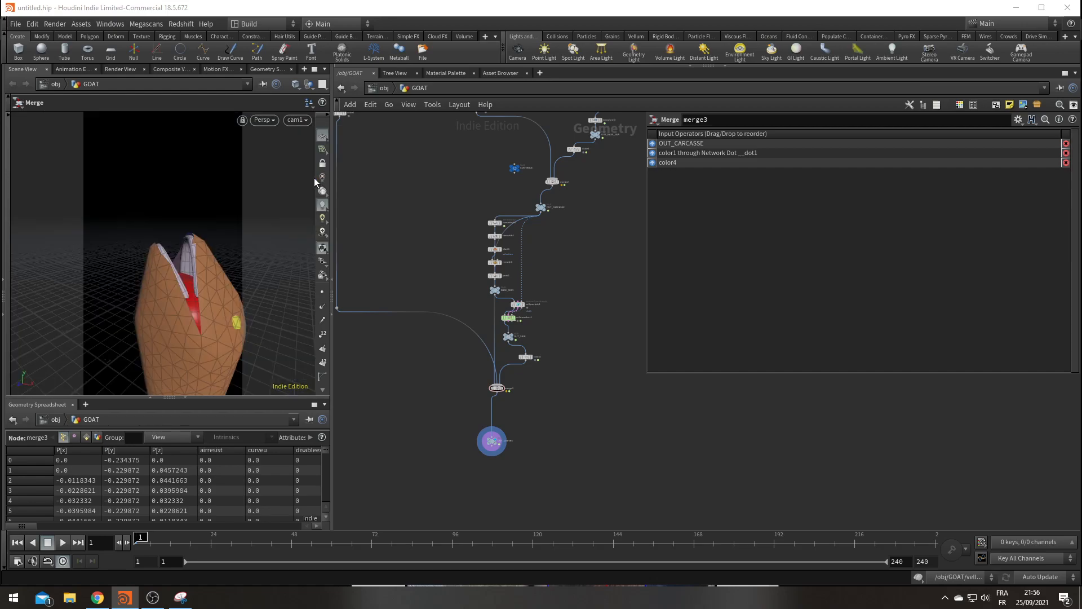
click(59, 543)
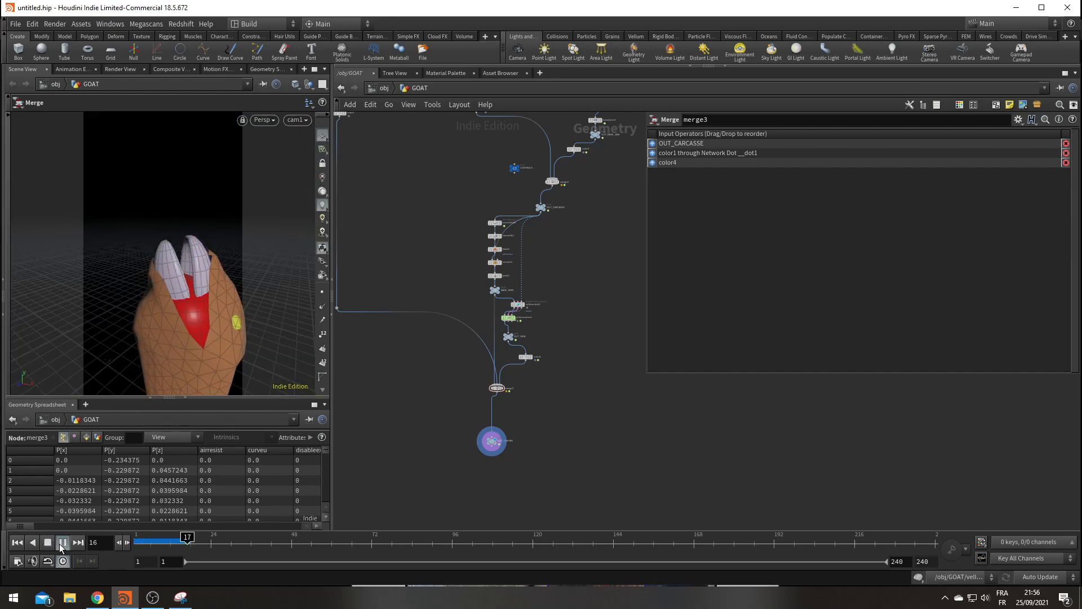
click(59, 544)
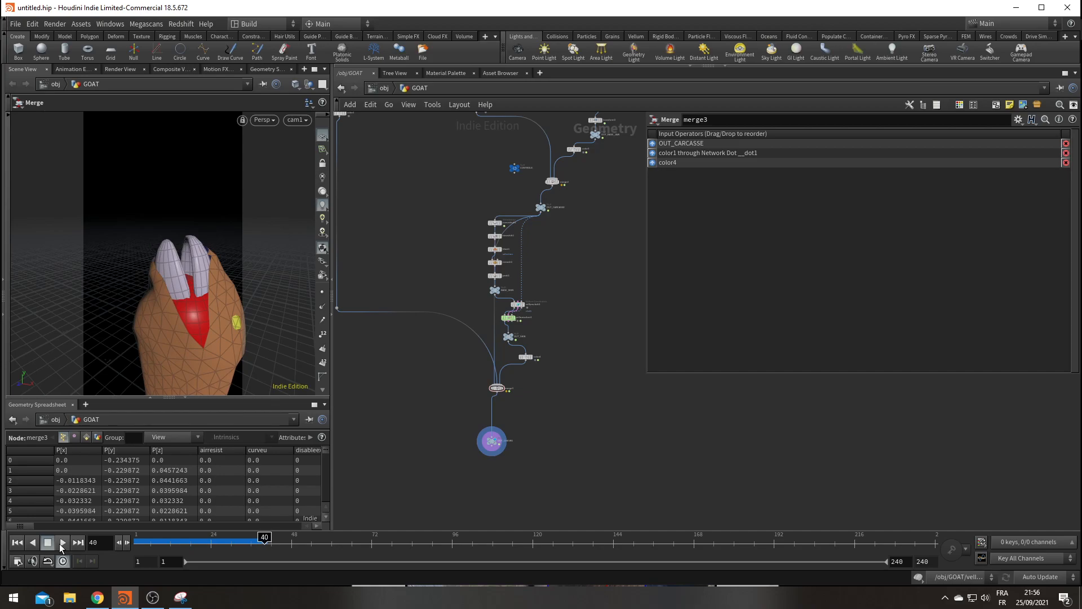
Compare the model with the goat reference photo, play on to frame 60, and return to frame 1
click(180, 597)
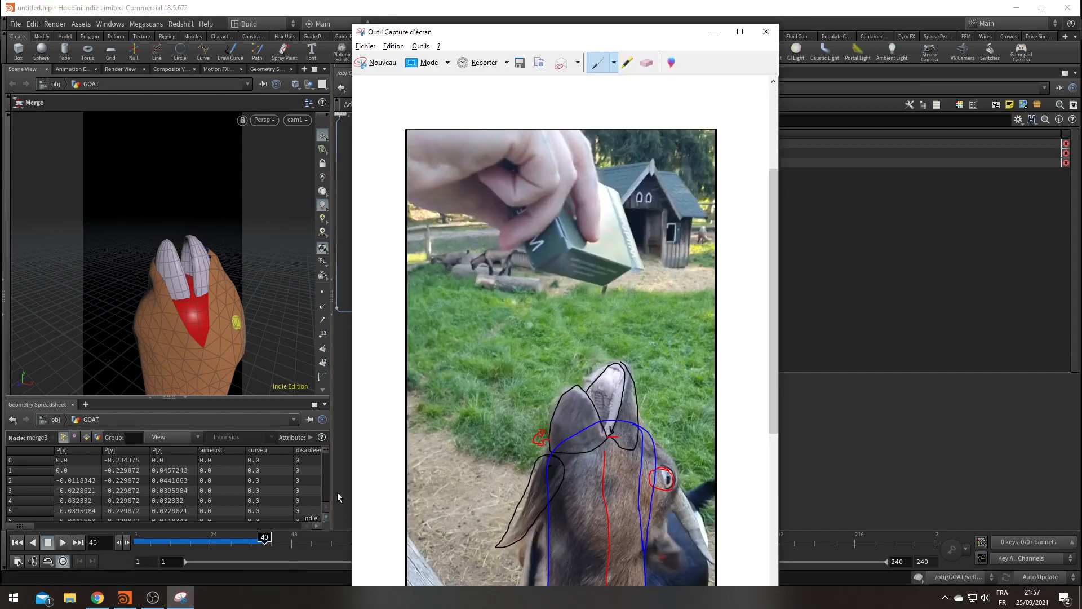
click(63, 543)
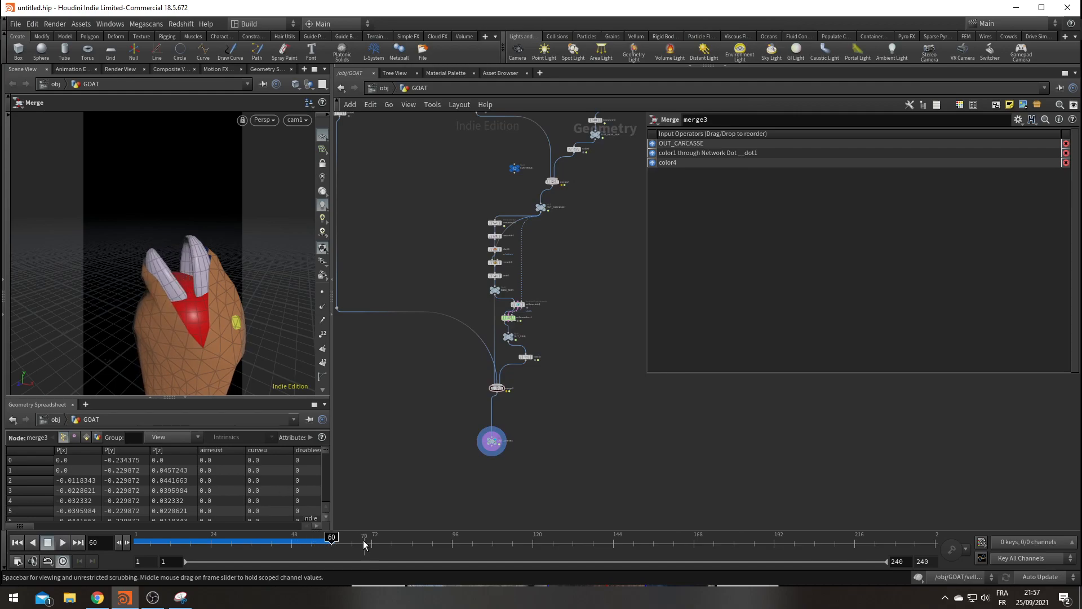
drag(279, 540, 128, 546)
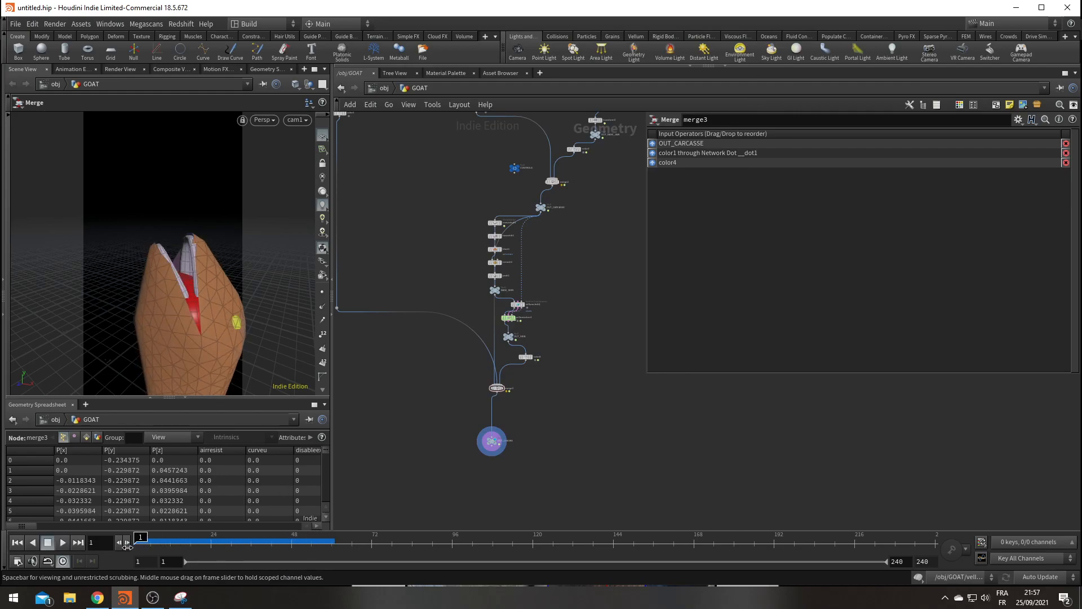
Select vellumcloth1 and examine its geometry, drag, pinning and stretch parameters
scroll(456, 379, up, 6)
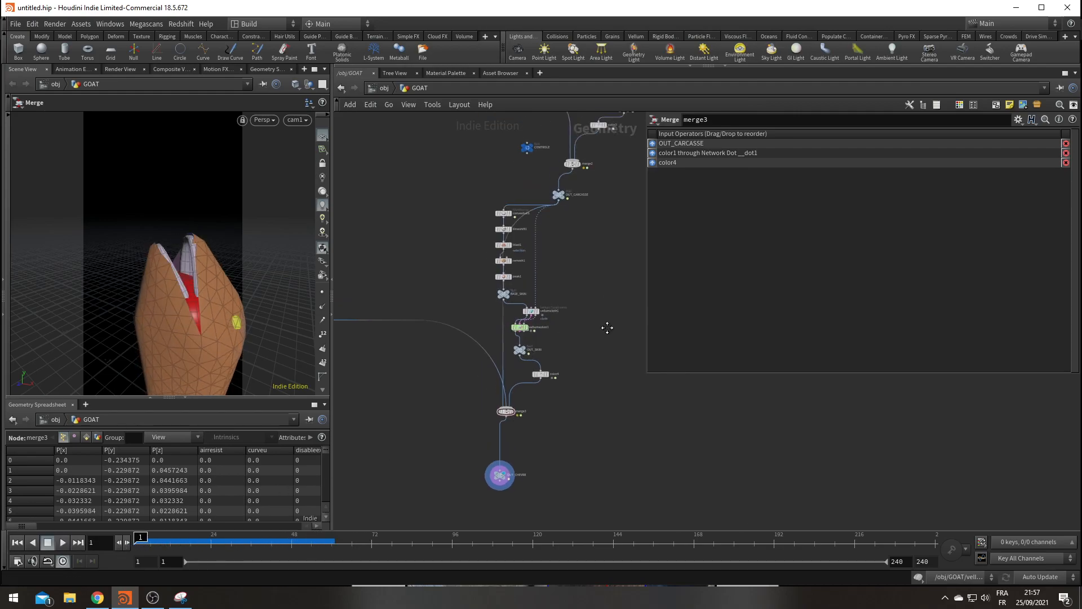
click(461, 327)
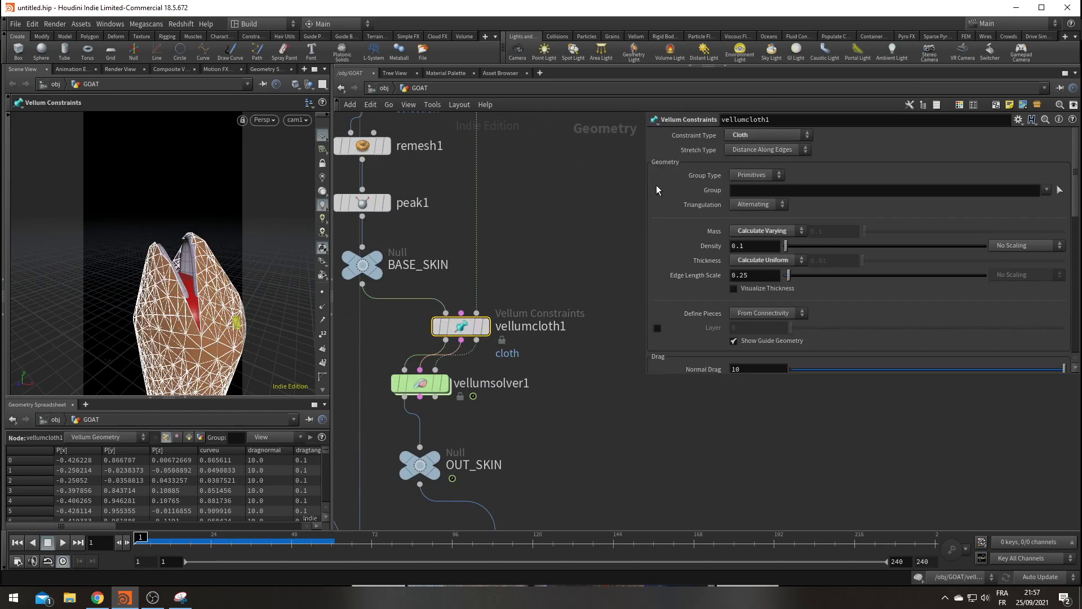
scroll(827, 295, down, 5)
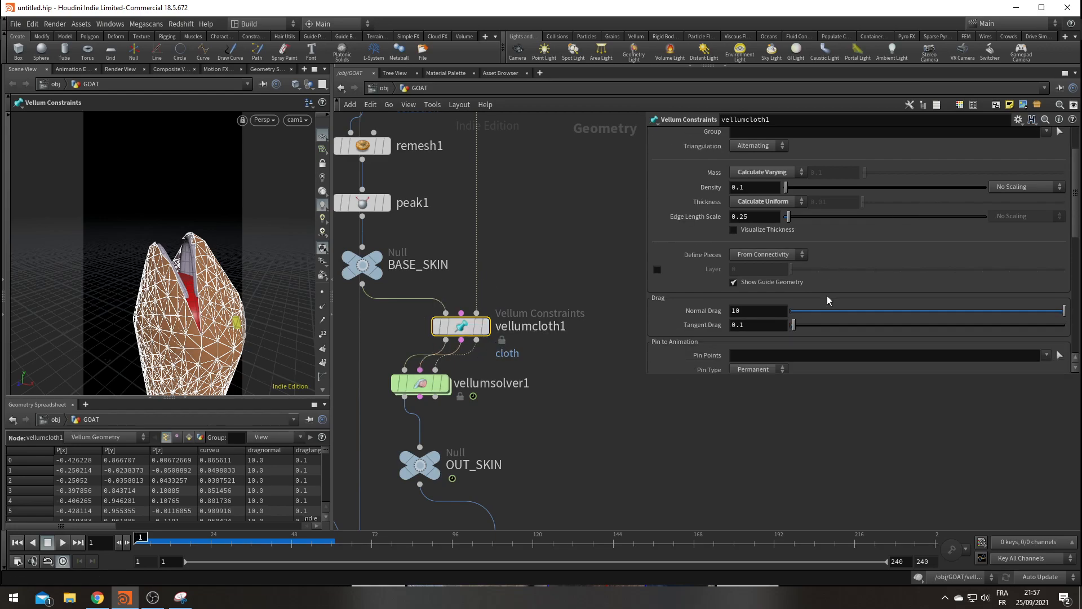
scroll(798, 302, up, 3)
scroll(799, 298, up, 1)
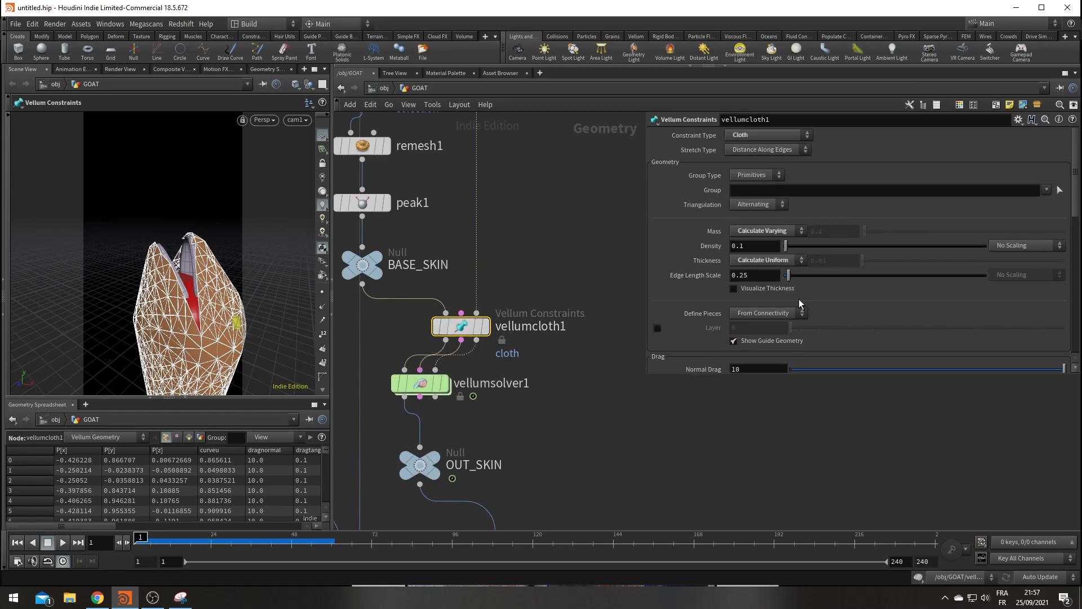
scroll(854, 285, down, 4)
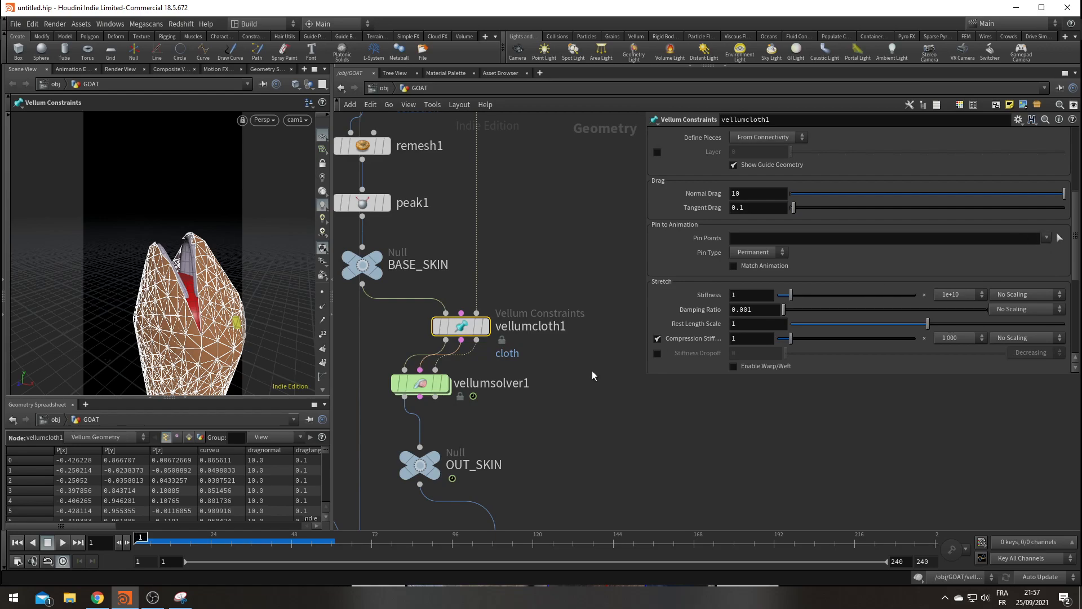
Add a Vellum Constraints node to the network
key(Tab)
text(vellc)
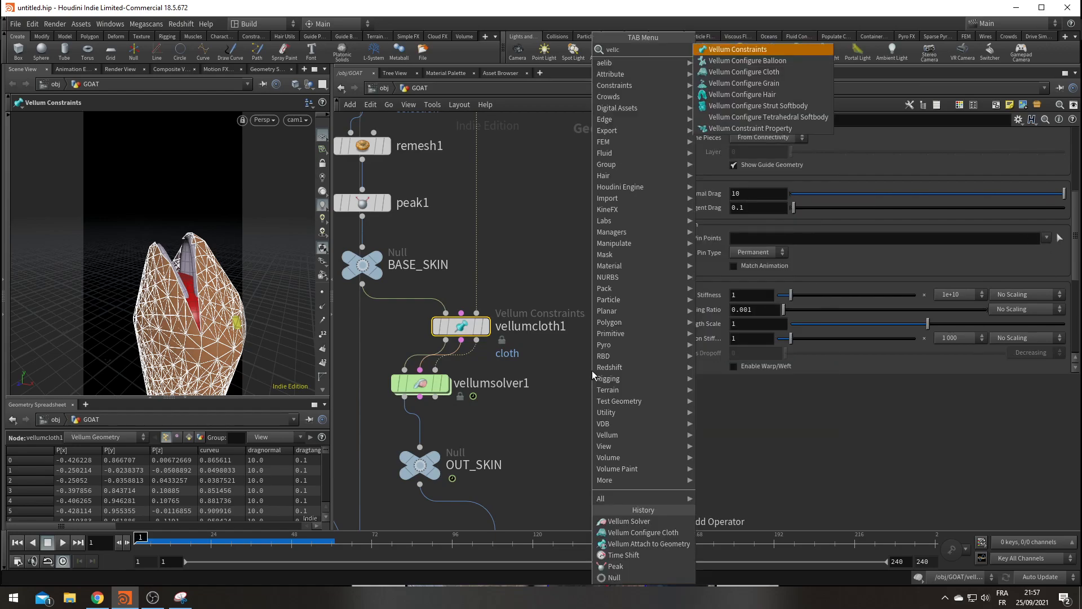
Insert a Vellum Constraints node between vellumcloth1 and vellumsolver1 and set its constraint type to Attach to Geometry
key(Return)
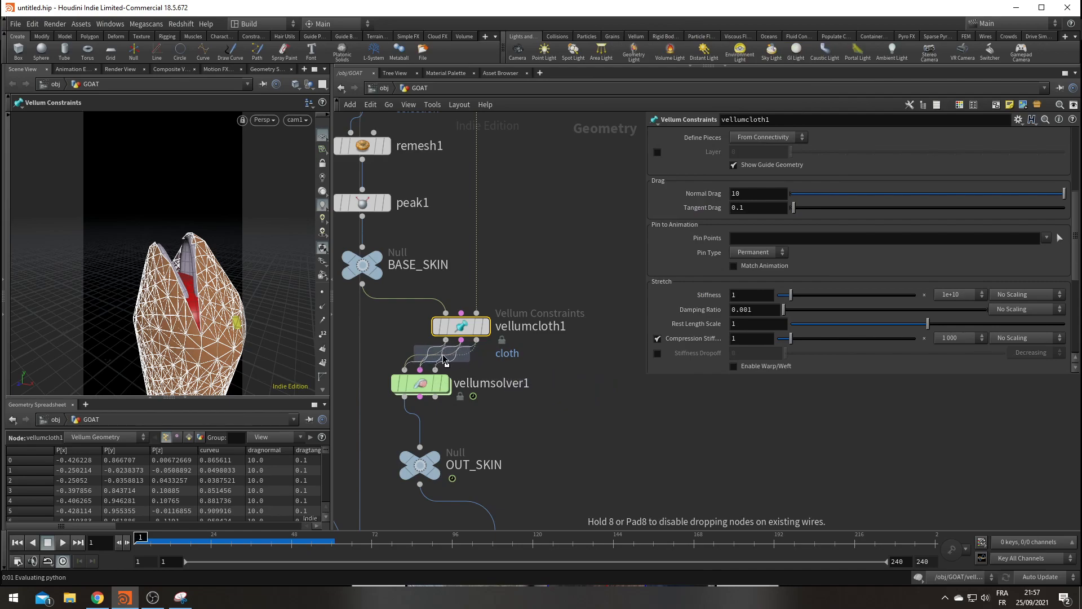
click(451, 361)
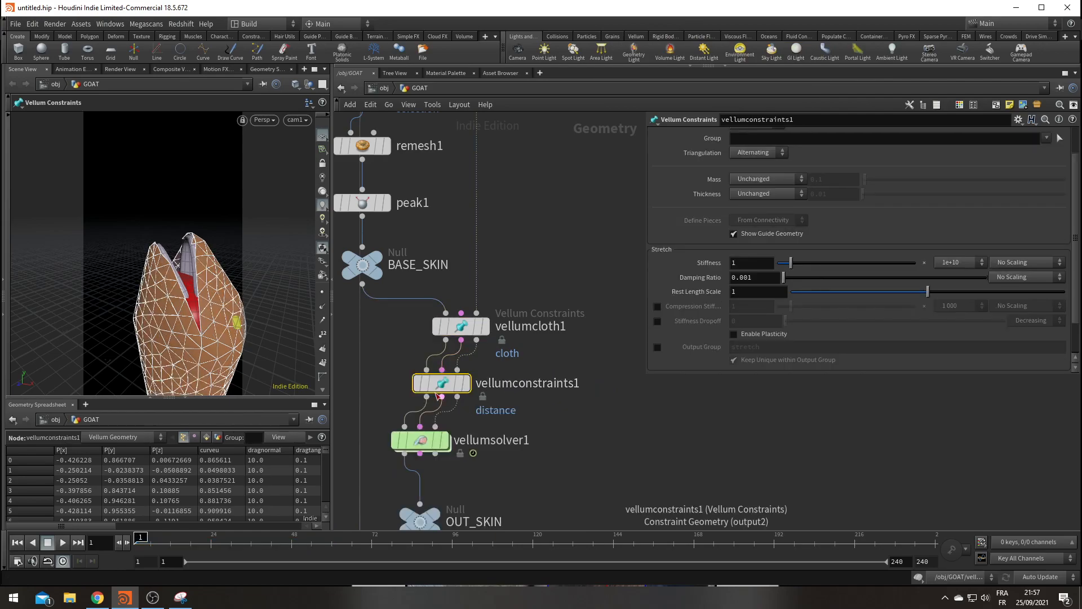
scroll(929, 151, up, 3)
click(776, 135)
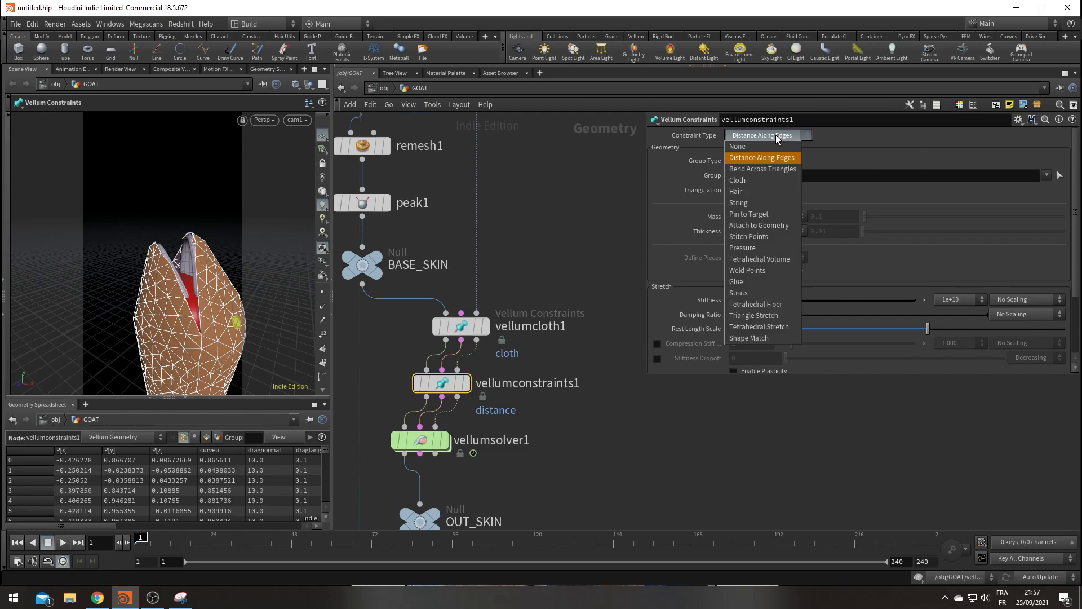
click(759, 223)
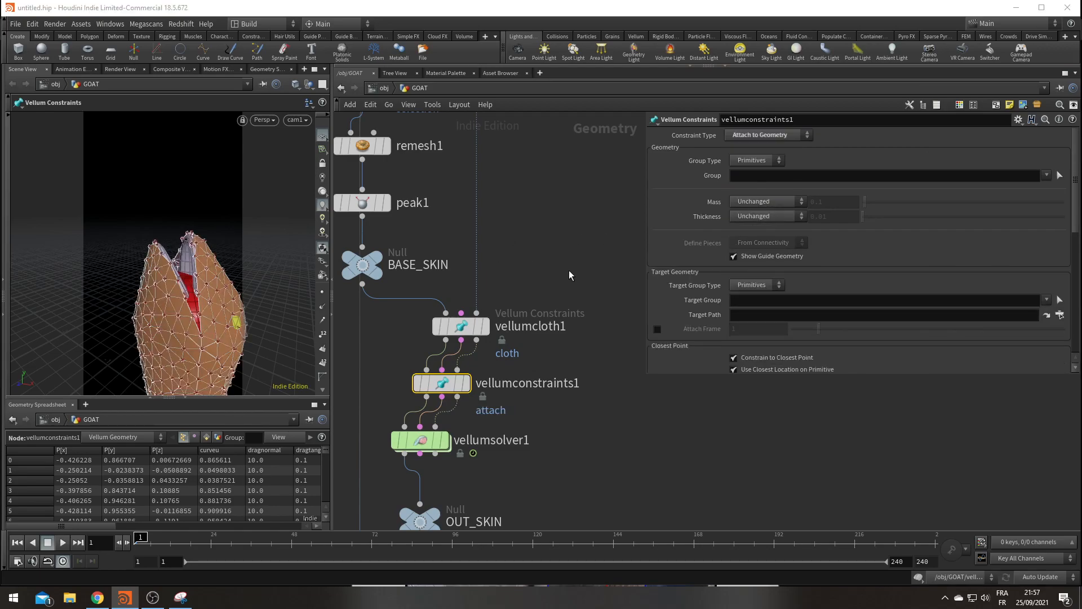
Inspect the attach constraints around the goat's mouth in a free view and play the simulation to check the skin motion
key(Escape)
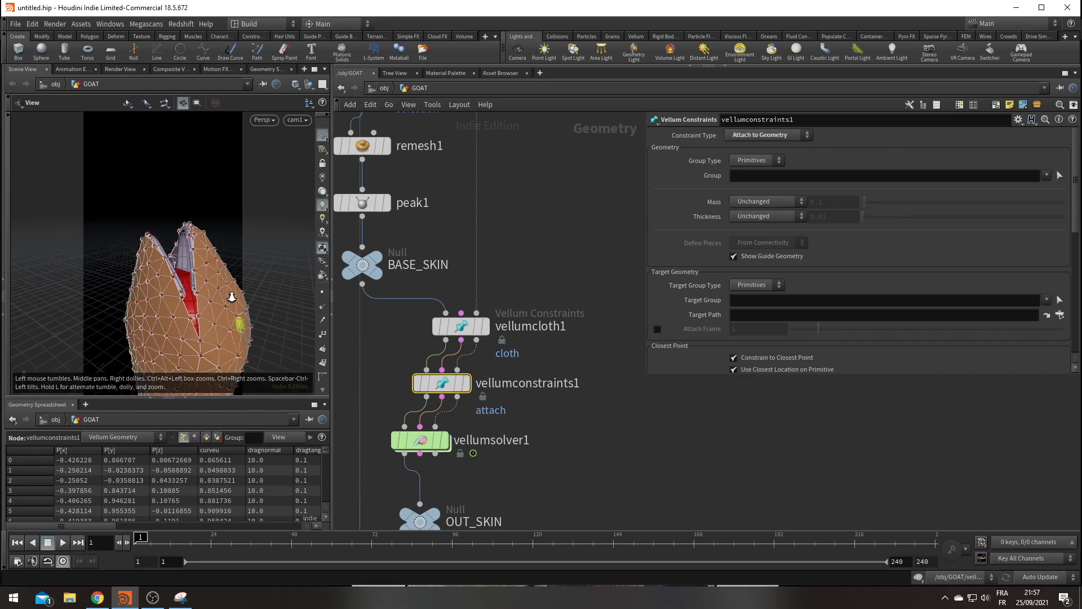
scroll(225, 288, up, 10)
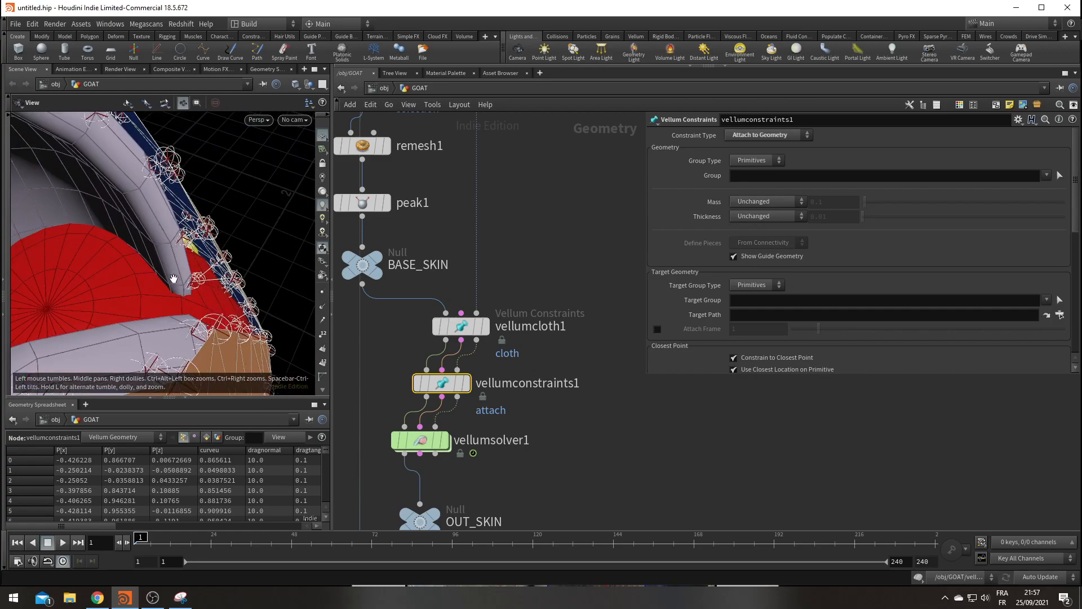
scroll(174, 278, down, 5)
drag(175, 278, 226, 249)
scroll(140, 249, down, 4)
middle_drag(596, 436, 578, 315)
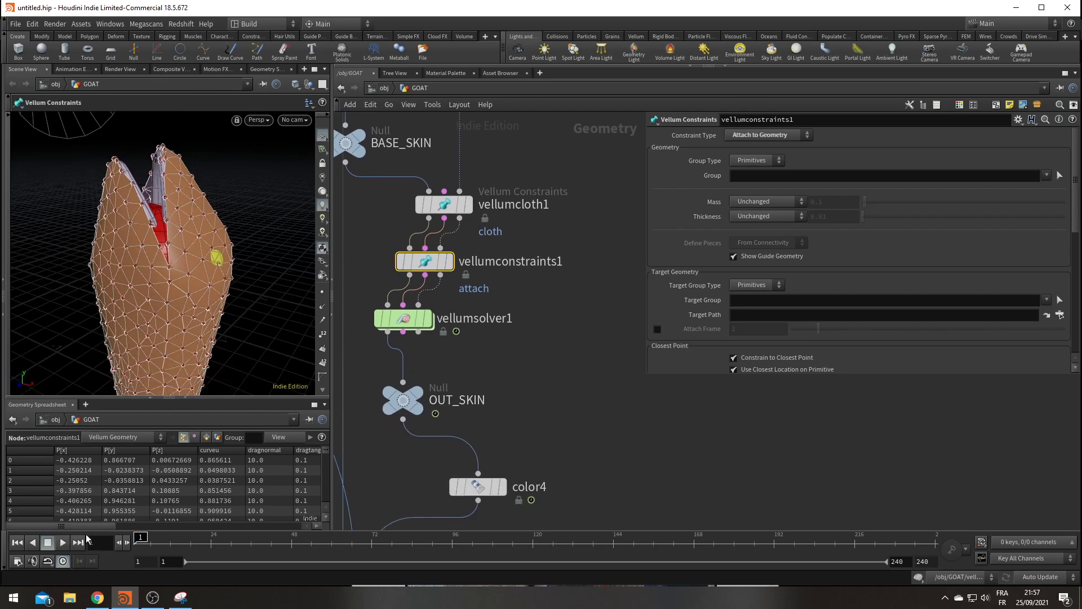
click(63, 542)
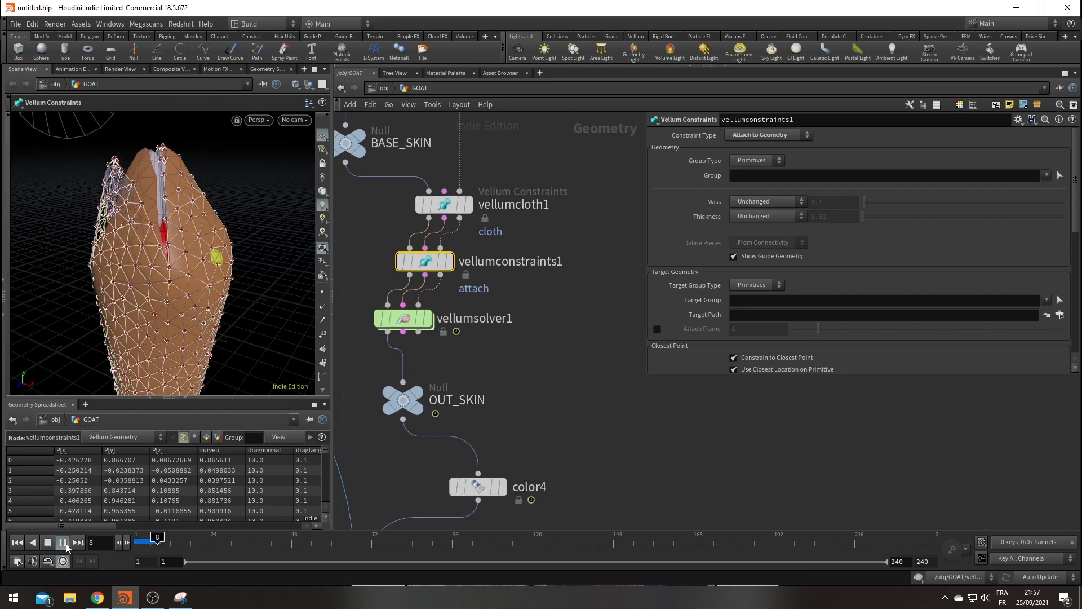
click(583, 394)
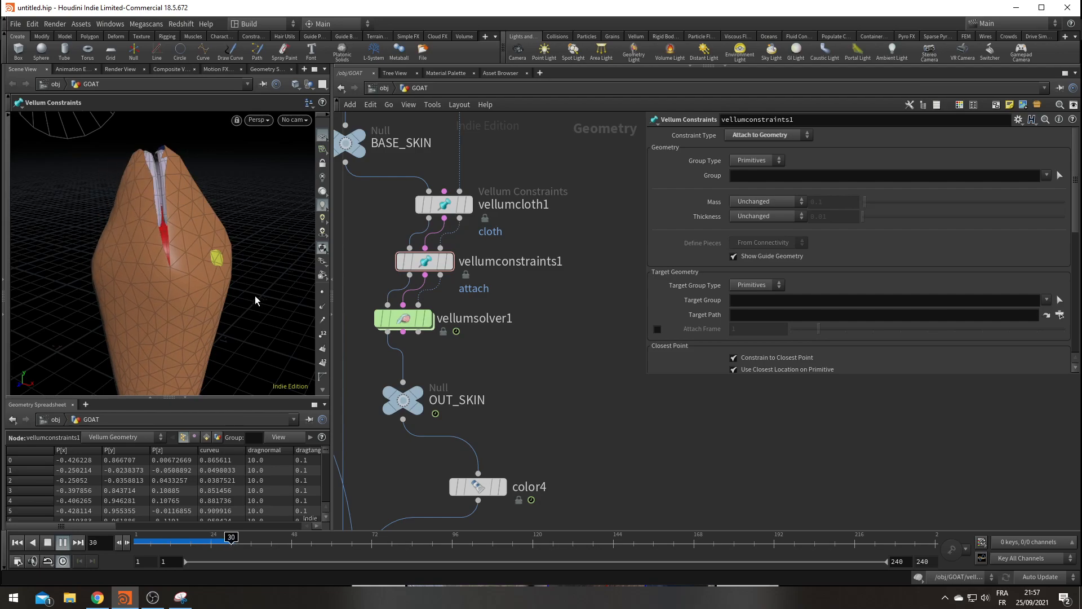
click(48, 539)
Look through cam1 and play the simulation further to check the mouth movement from the shot camera
click(303, 120)
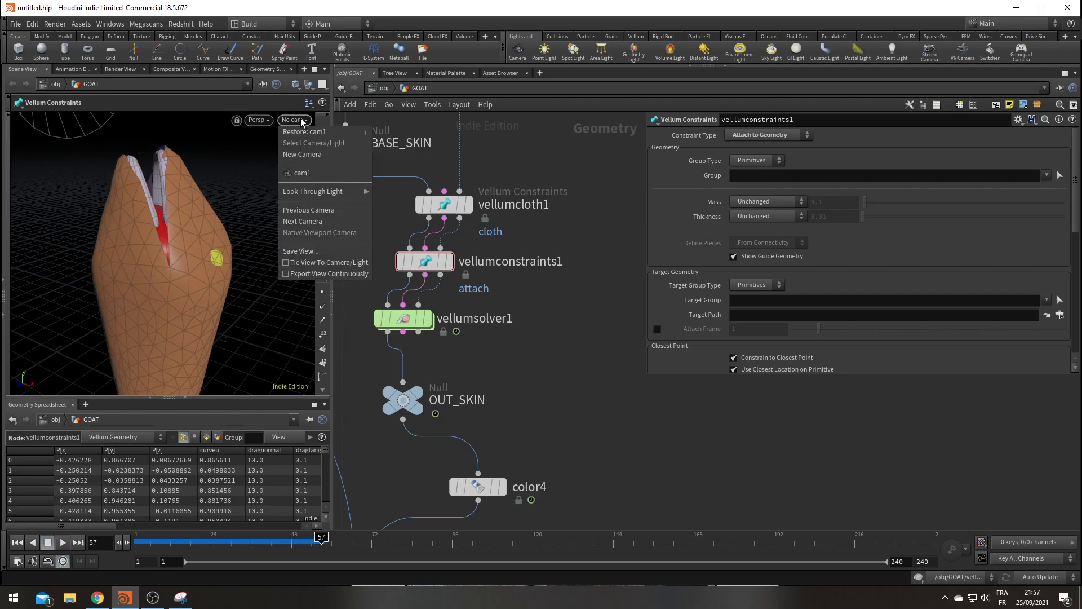
click(332, 173)
click(63, 543)
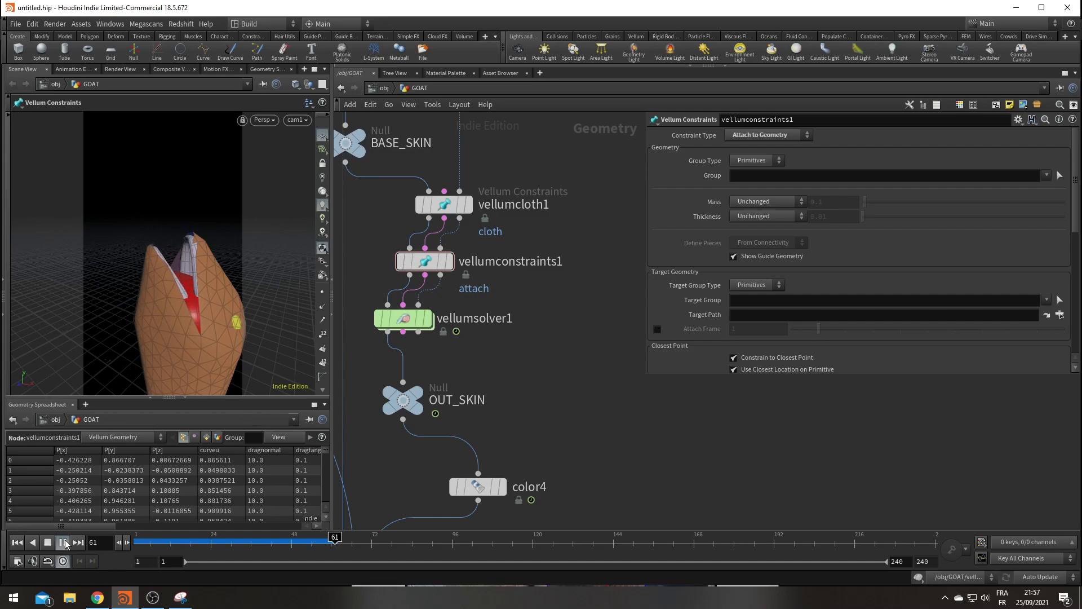
click(65, 542)
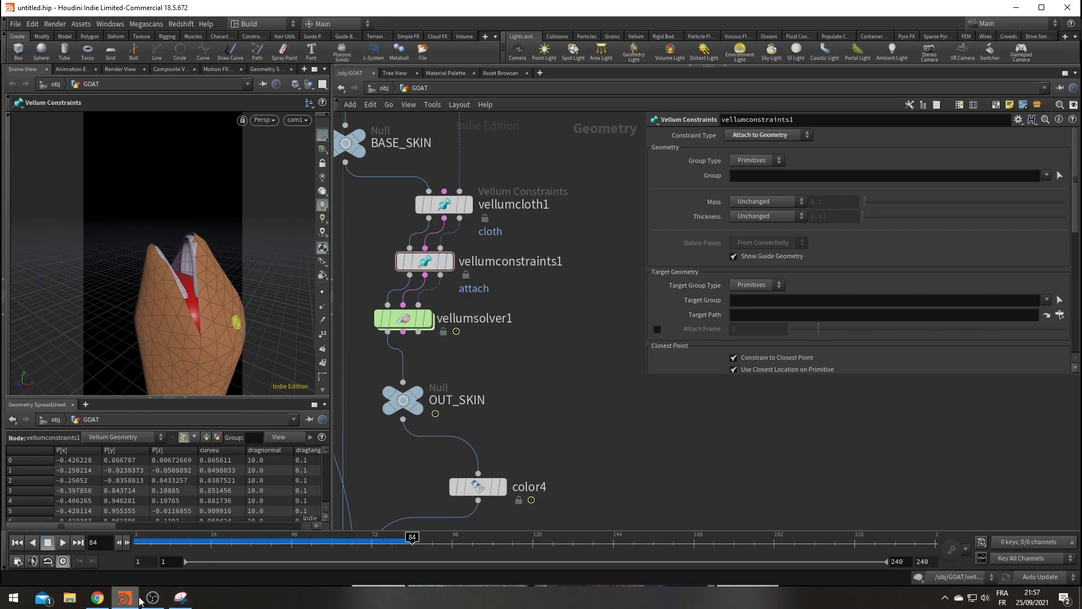
Switch to the browser to play the goat reference video, and compare it with the simulation playback in Houdini
click(97, 598)
drag(386, 10, 665, 72)
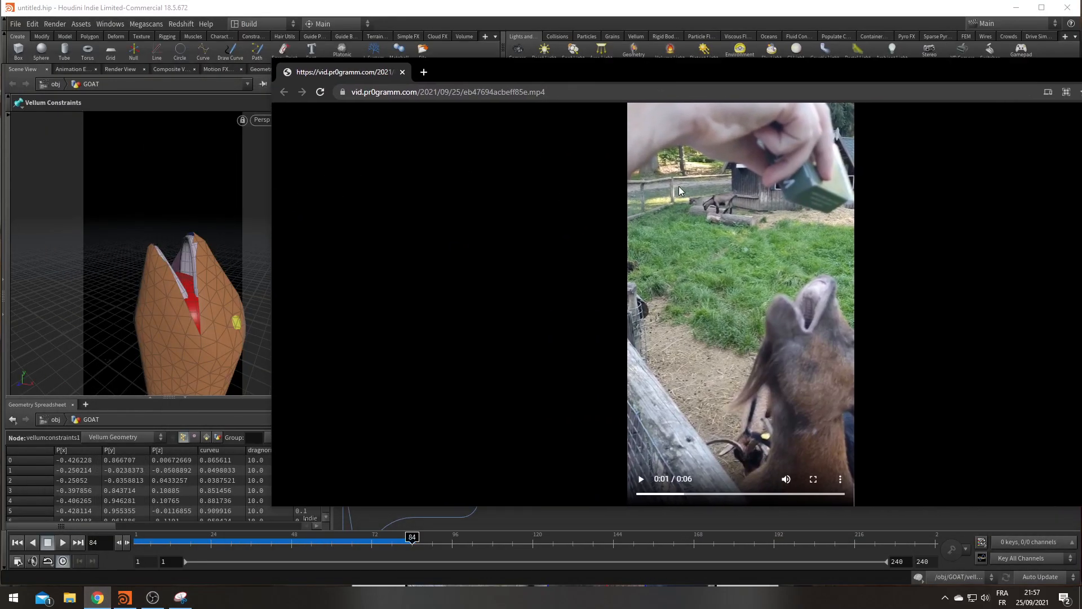
drag(536, 67, 629, 63)
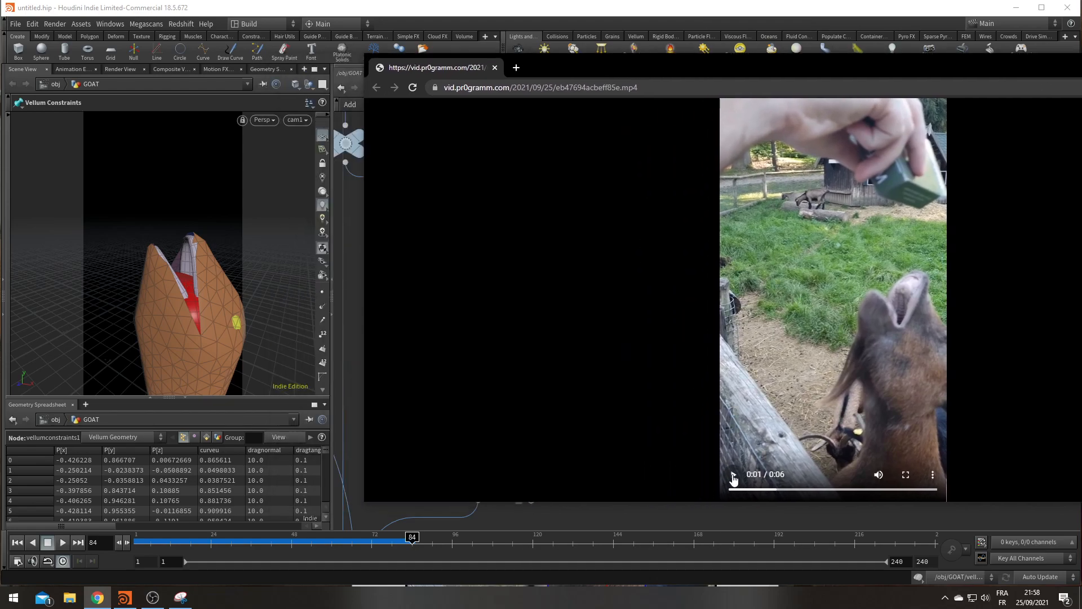
click(733, 479)
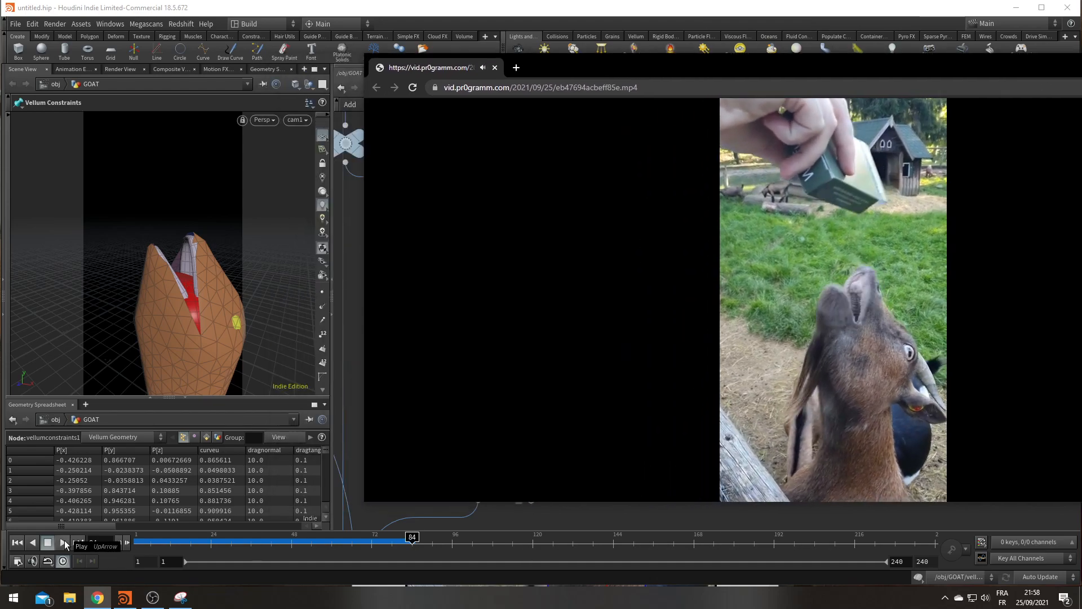
click(63, 542)
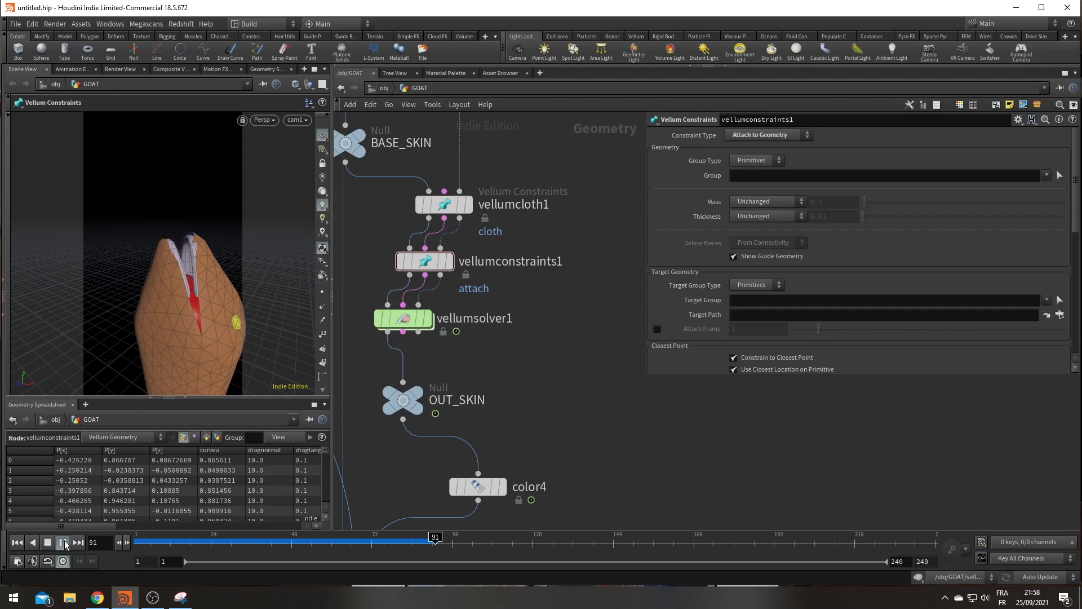
click(63, 542)
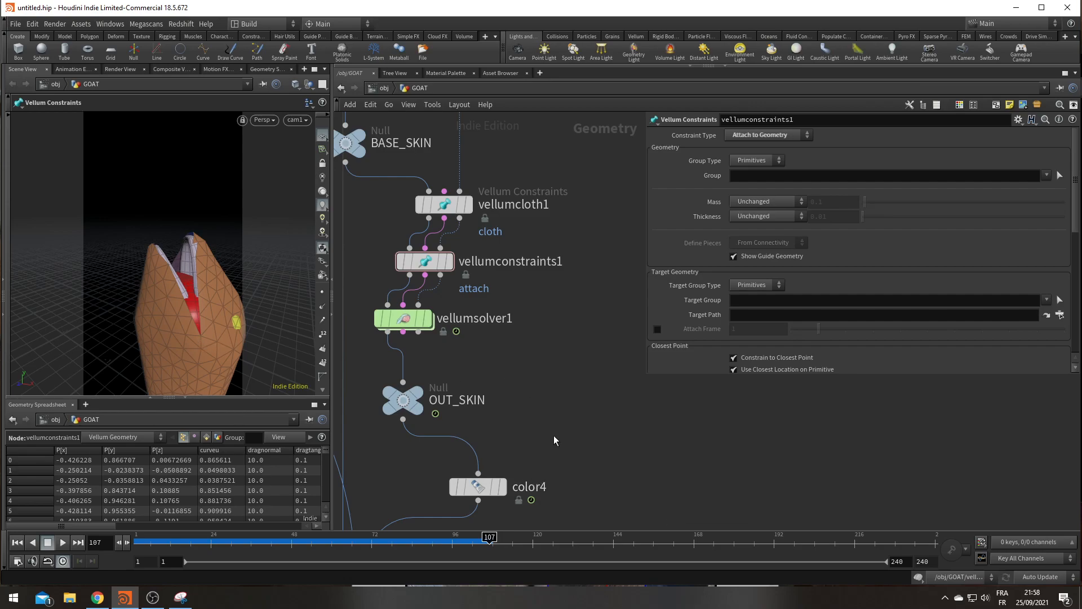
Switch the viewport to plain shaded display without wireframe and play the simulation to review the skin
key(w)
key(w)
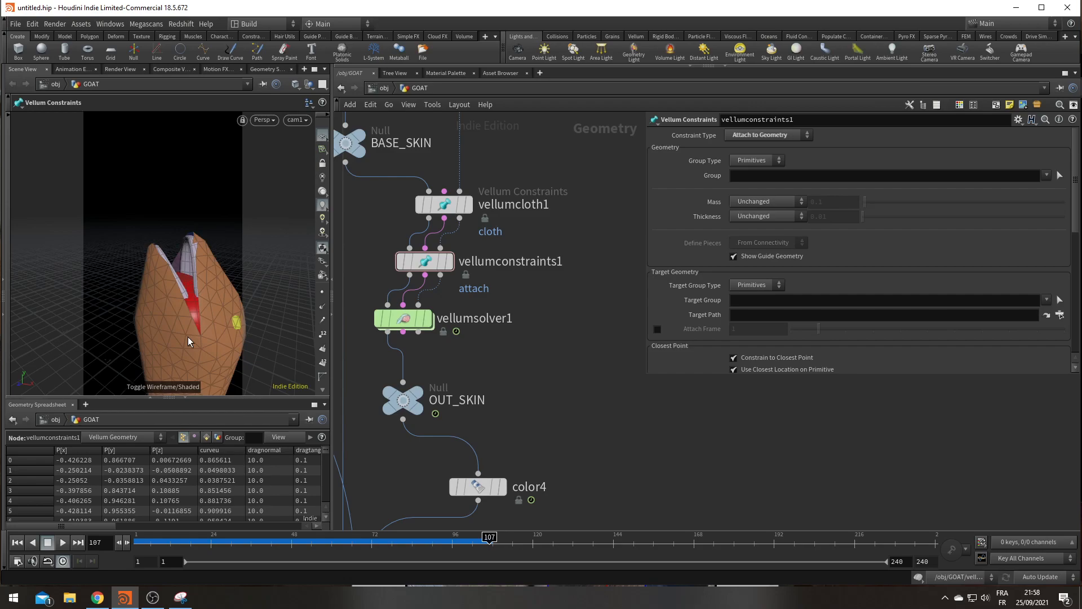
key(shift+w)
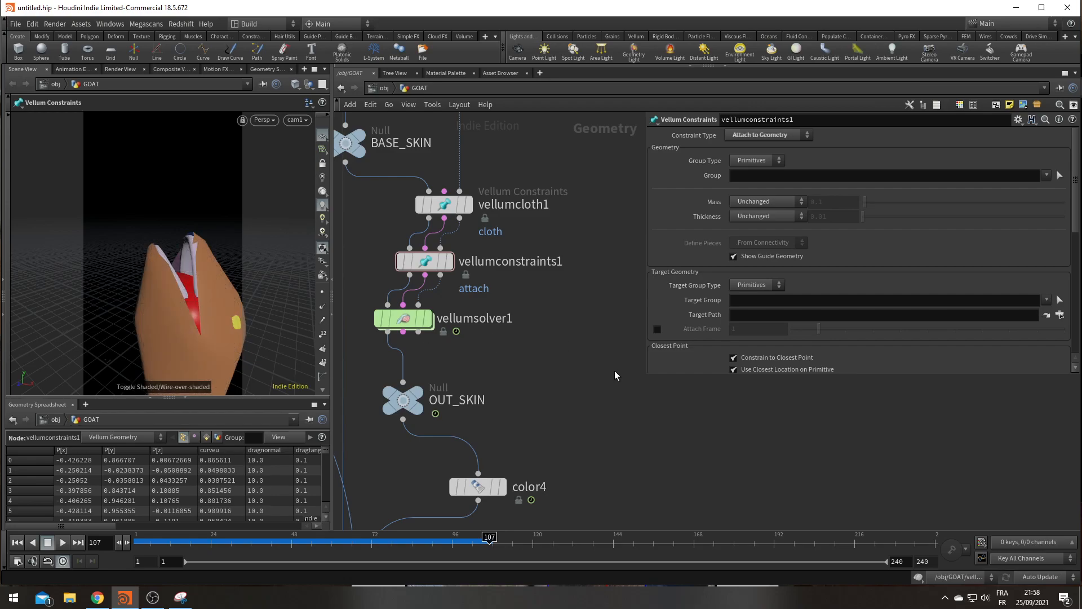
click(62, 543)
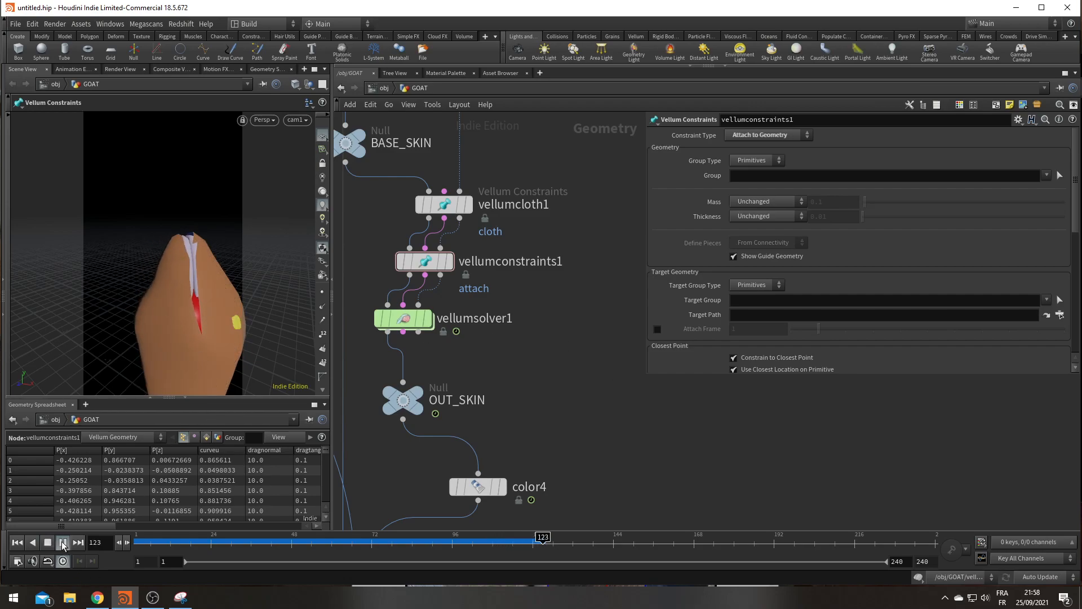
click(63, 543)
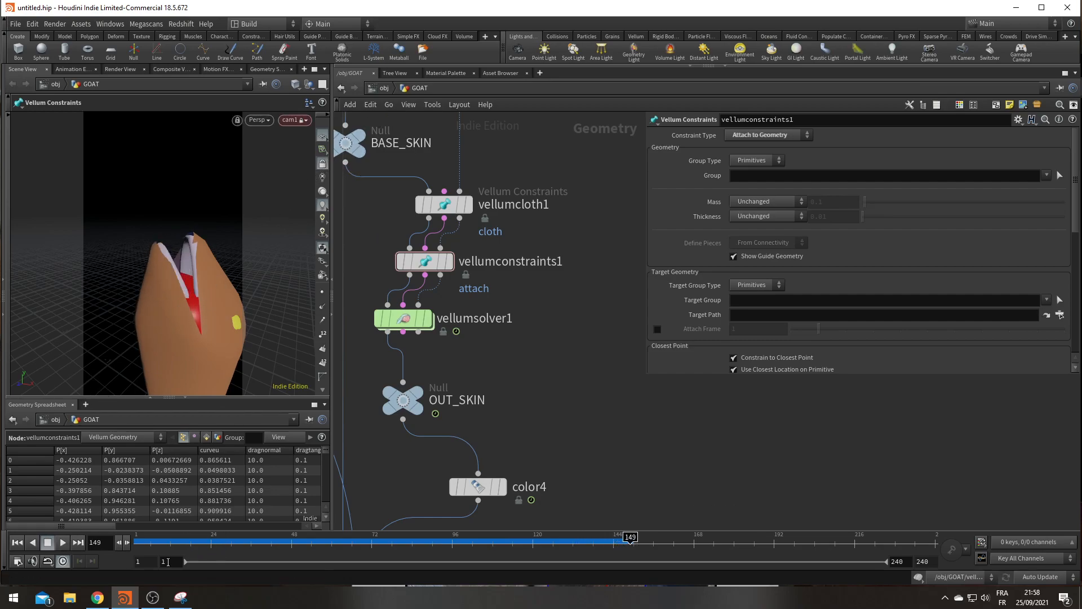
Compare the model with the annotated goat screenshot, pull cam1 back from the head, and play the simulation
click(180, 599)
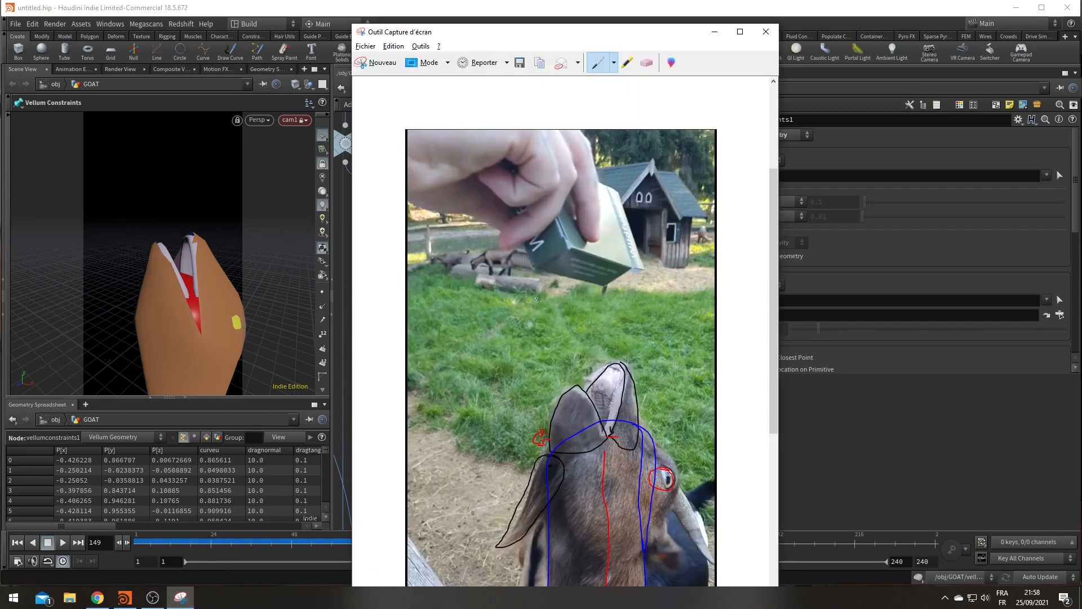
click(244, 335)
drag(237, 324, 209, 348)
click(180, 598)
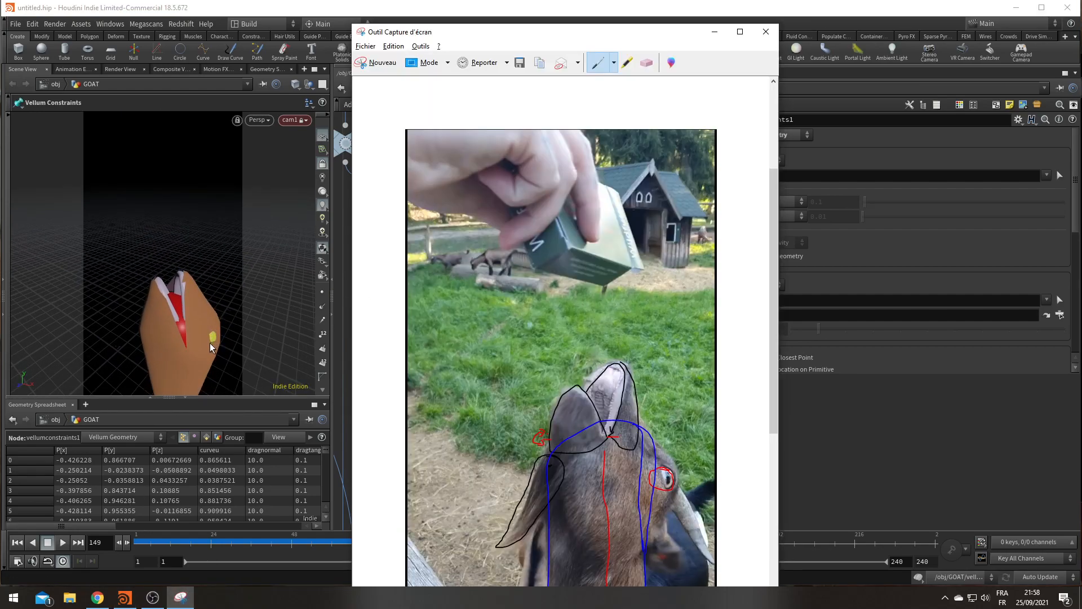
click(63, 542)
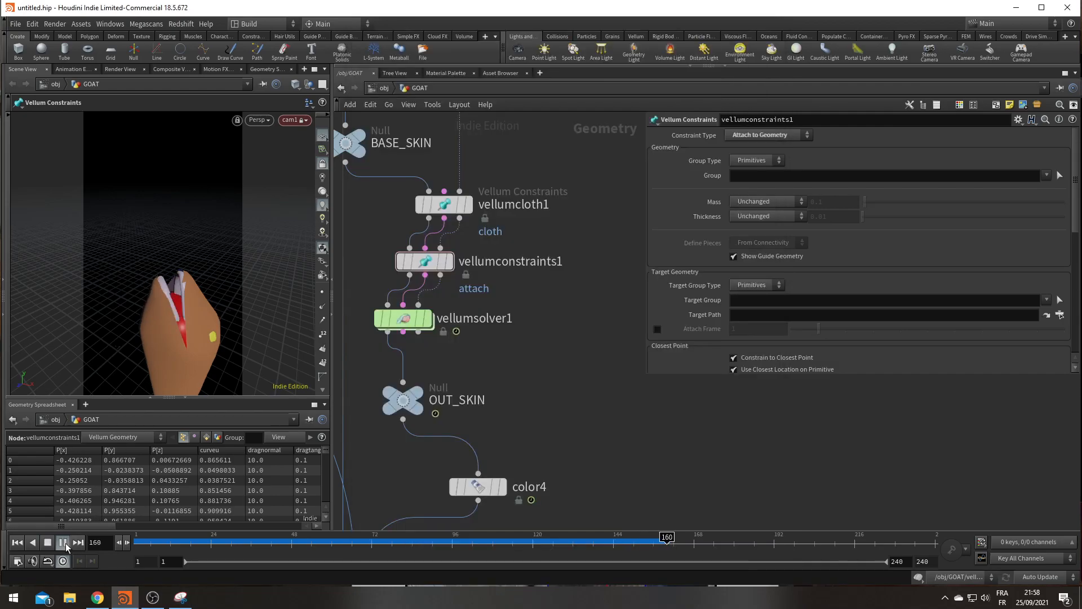
click(64, 544)
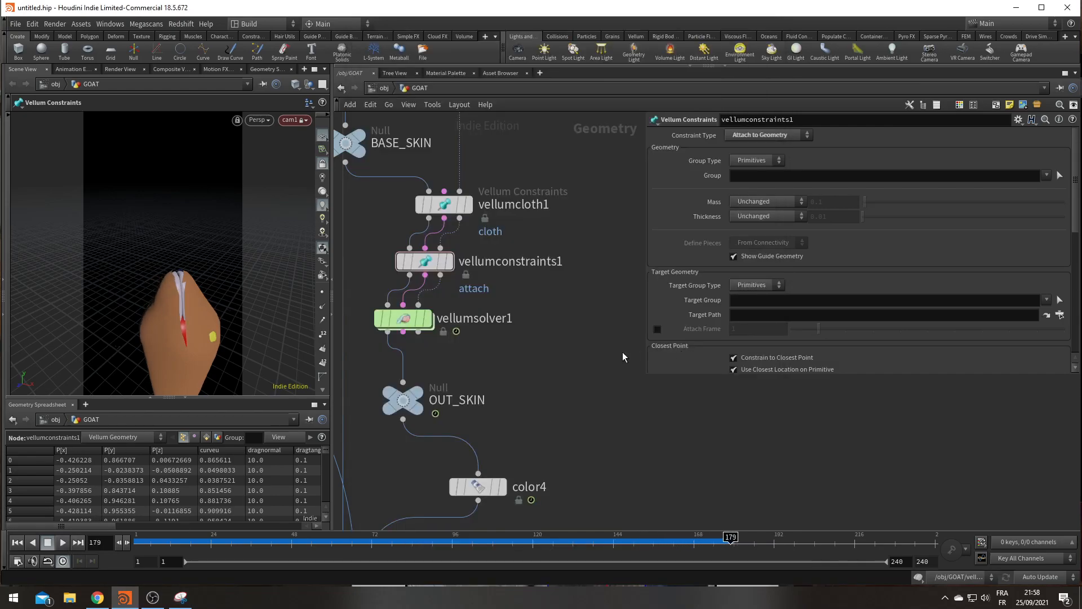
Return the timeline to frame 1 and move cam1 closer so the goat's head fills the frame
middle_drag(523, 403, 549, 262)
scroll(542, 298, down, 2)
middle_drag(518, 387, 546, 316)
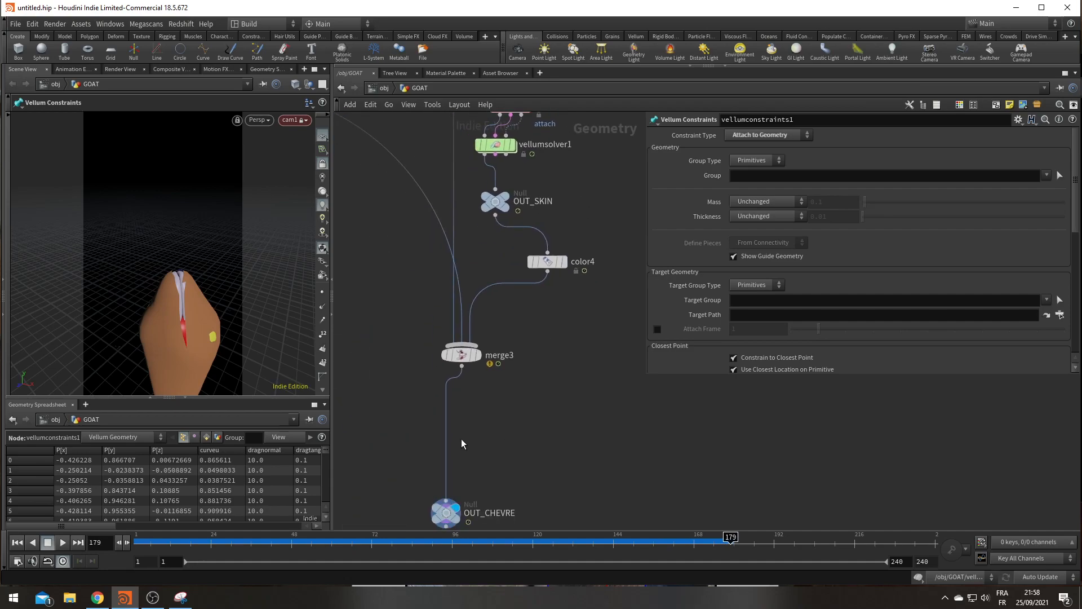
mouse_move(149, 543)
mouse_down()
mouse_move(328, 543)
mouse_move(134, 554)
mouse_up()
scroll(478, 415, up, 2)
middle_drag(492, 399, 478, 492)
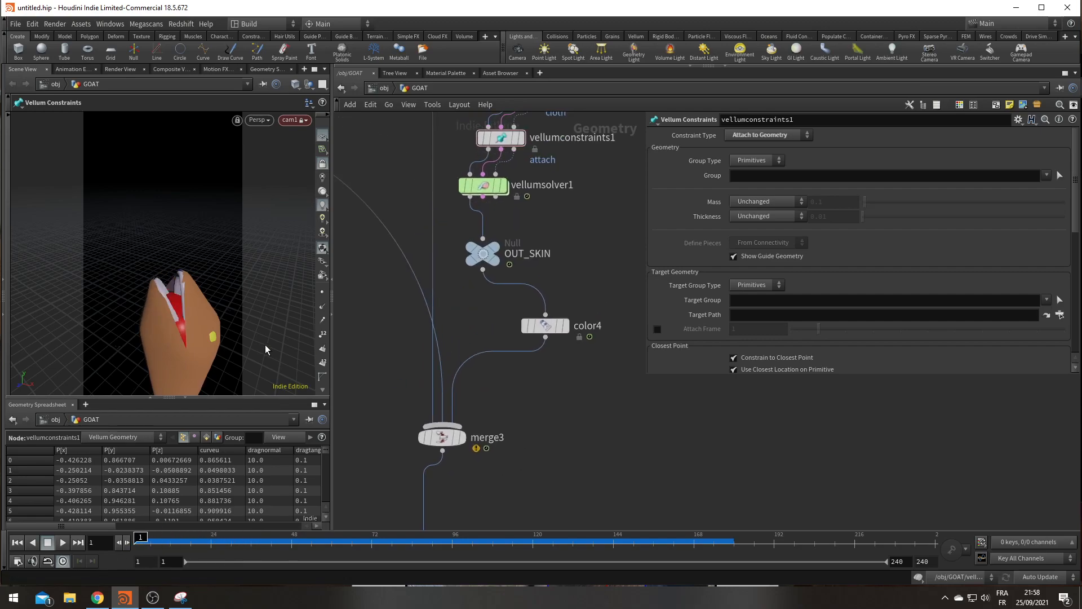
alt+right_drag(160, 316, 224, 302)
mouse_move(224, 302)
alt+mouse_down()
mouse_move(297, 269)
mouse_move(230, 303)
alt+mouse_up()
Align vellumsolver1 directly beneath vellumconstraints1 in the network
middle_drag(567, 242, 491, 386)
scroll(488, 393, down, 2)
scroll(491, 387, up, 1)
drag(445, 383, 459, 389)
middle_drag(550, 392, 516, 265)
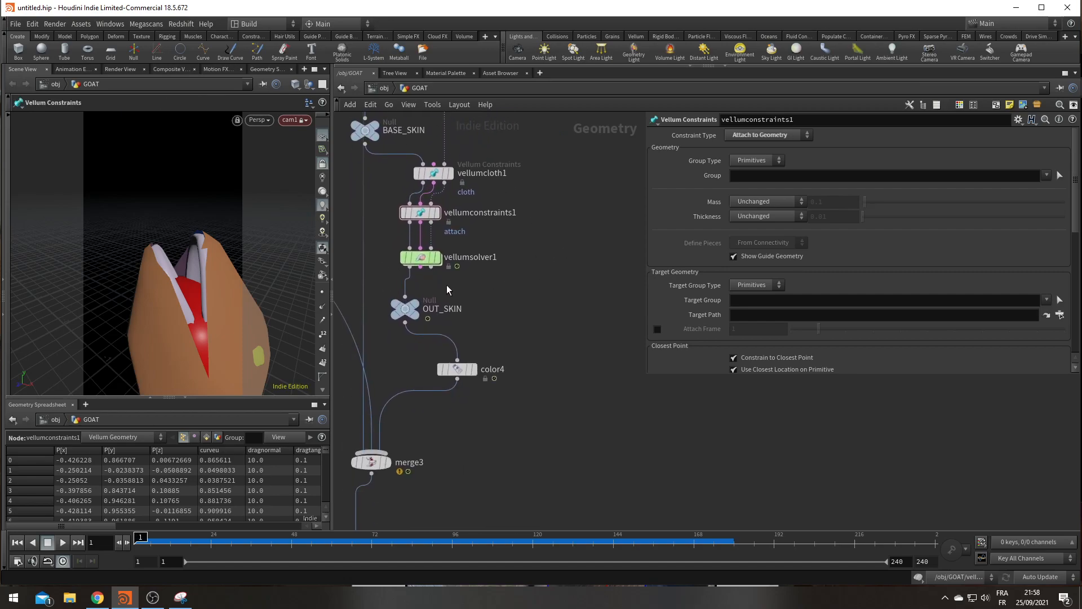
Insert a Vellum Post-Process node between vellumsolver1 and OUT_SKIN and wire the solver's third output into its third input
key(Tab)
text(vellum po)
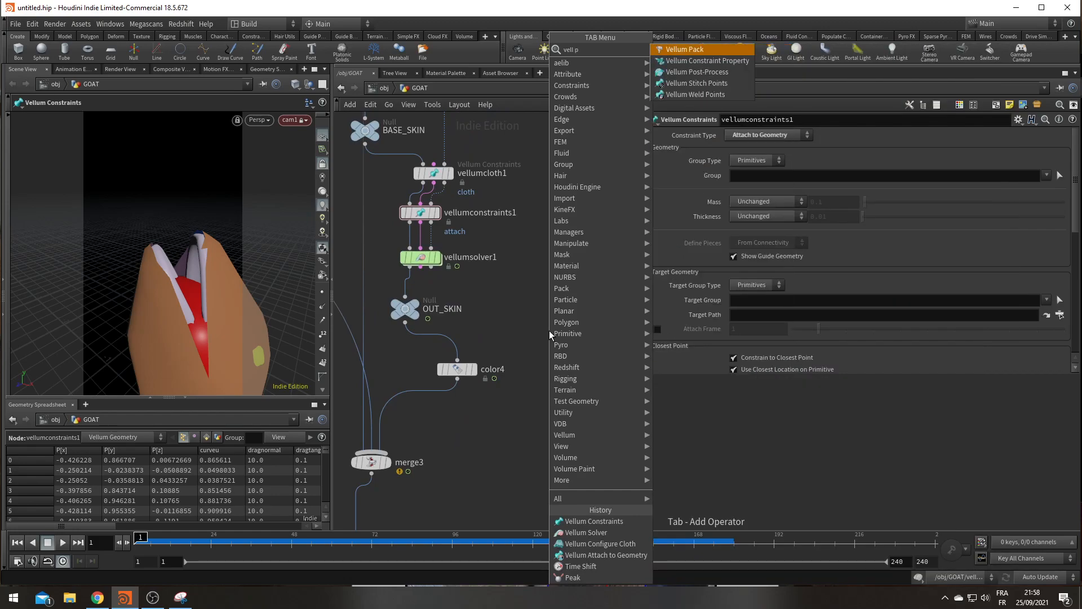
key(Return)
scroll(456, 296, up, 3)
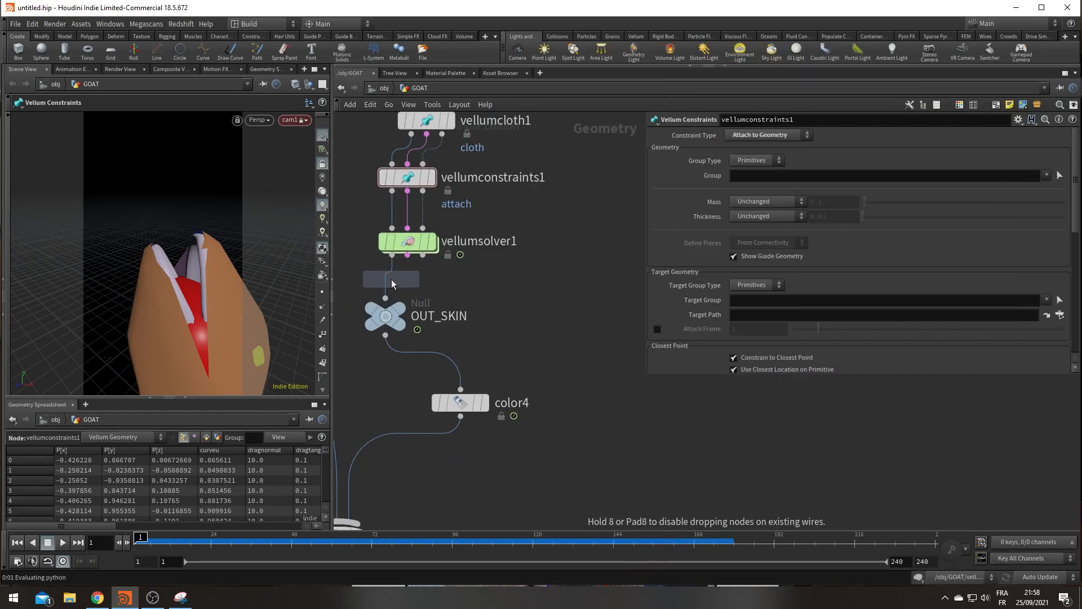
click(386, 282)
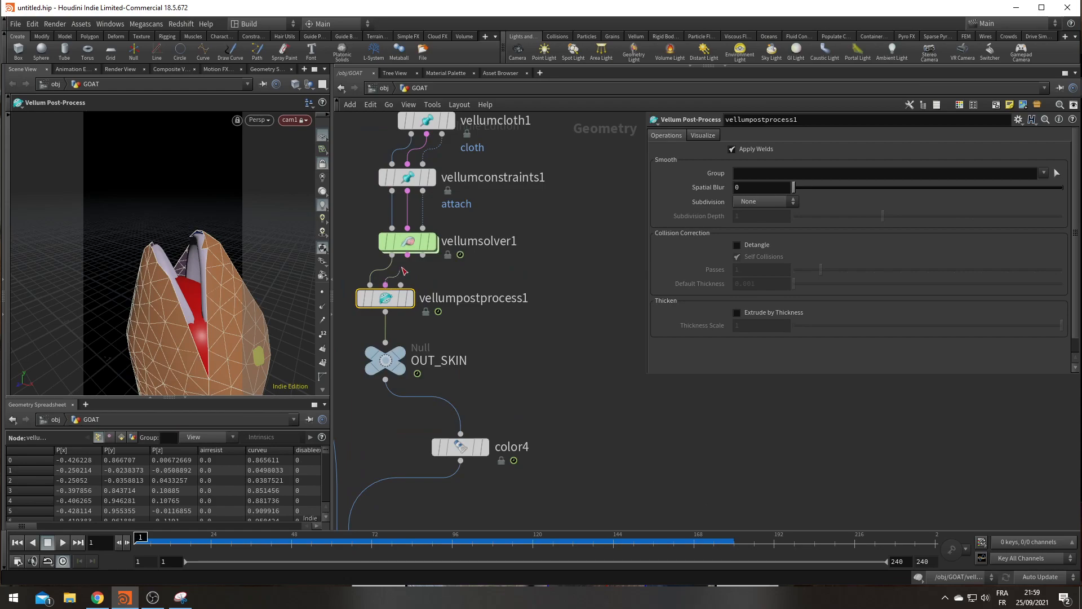
click(402, 284)
click(423, 255)
Display vellumpostprocess1, set its subdivision to Catmull-Clark, and enable Extrude by Thickness
mouse_move(397, 296)
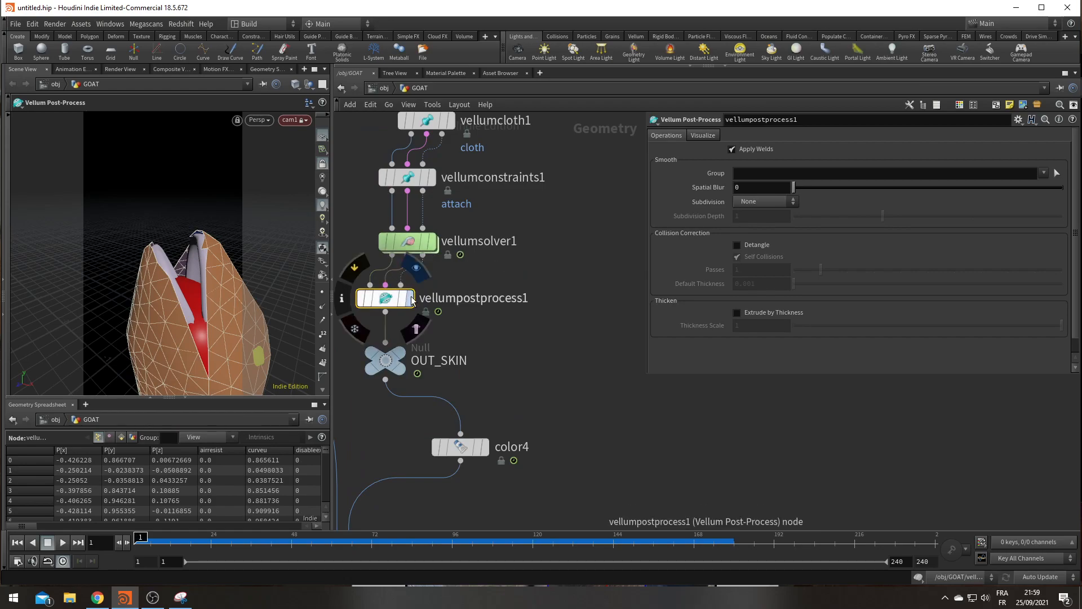
click(415, 269)
click(766, 203)
click(772, 223)
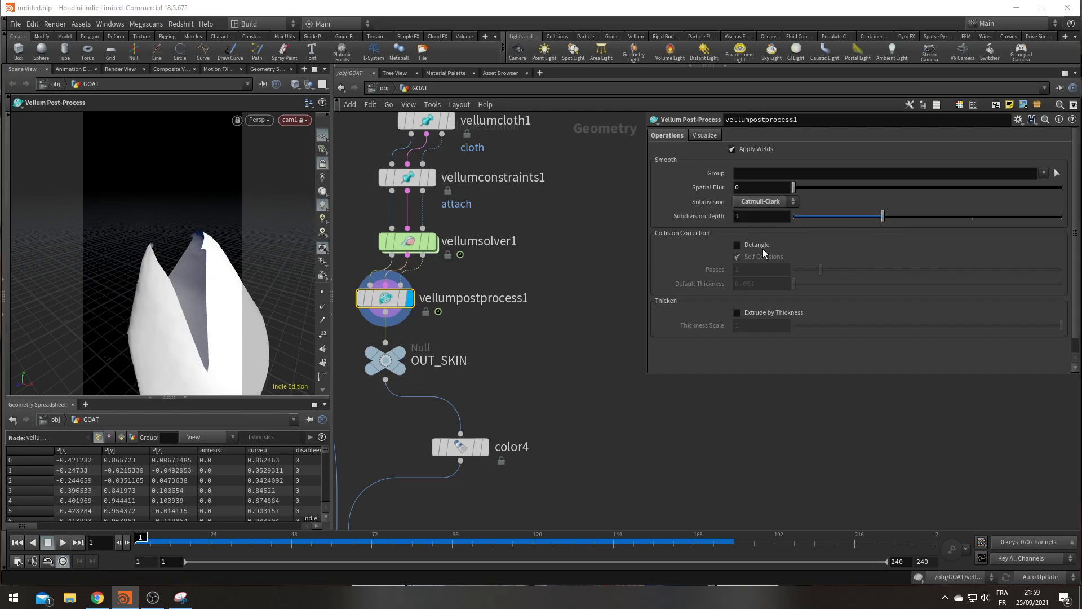
click(746, 314)
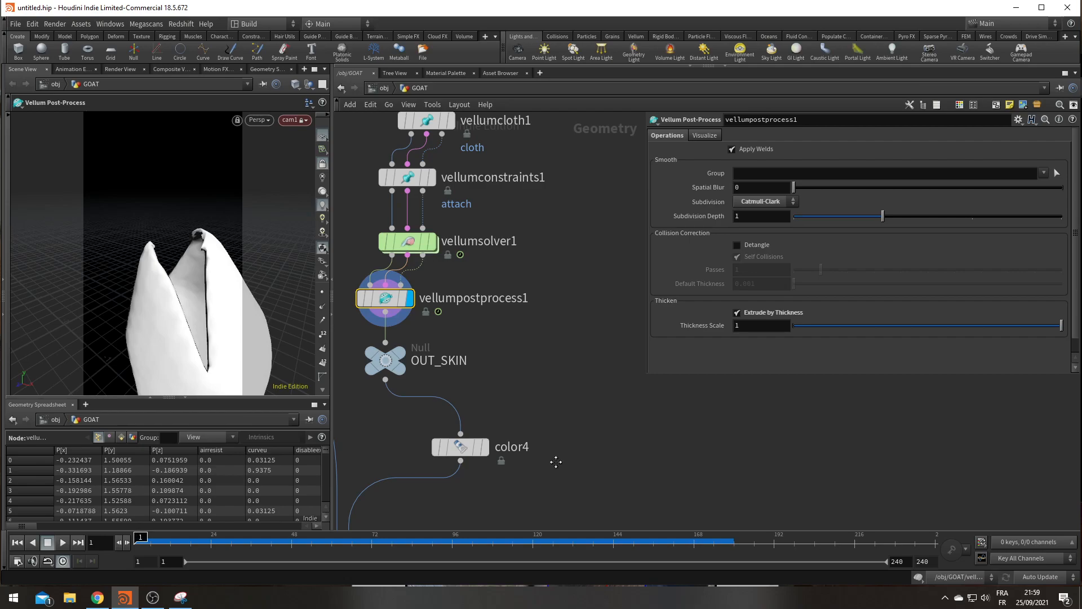
Display OUT_CHEVRE and play the simulation to check the skin's motion, ending by scrubbing back to frame 28
scroll(556, 465, down, 2)
middle_drag(495, 501, 494, 408)
scroll(494, 408, down, 1)
scroll(437, 476, up, 1)
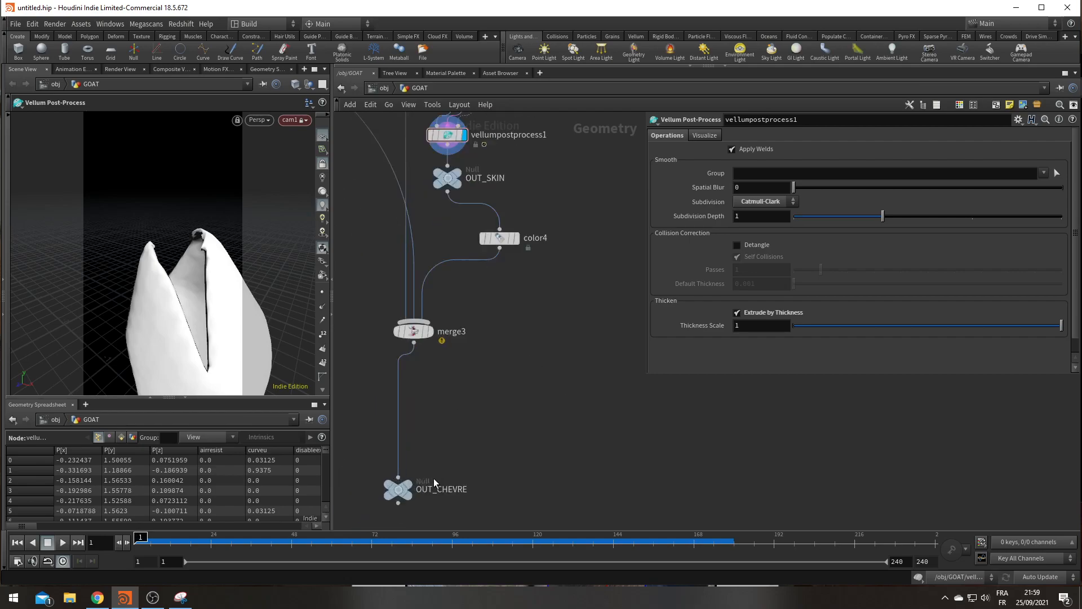
click(408, 484)
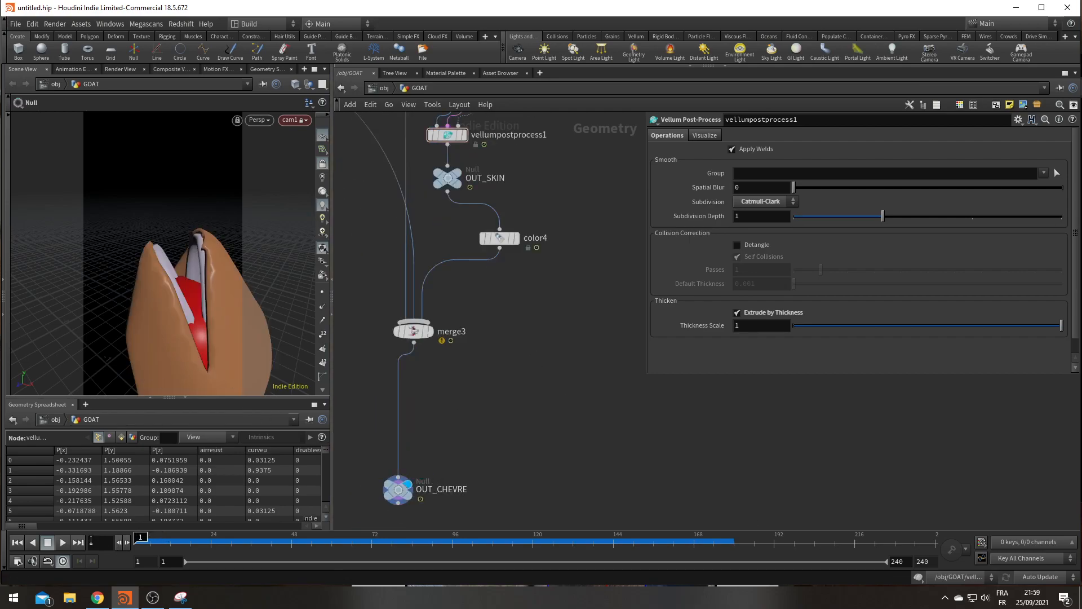
click(62, 543)
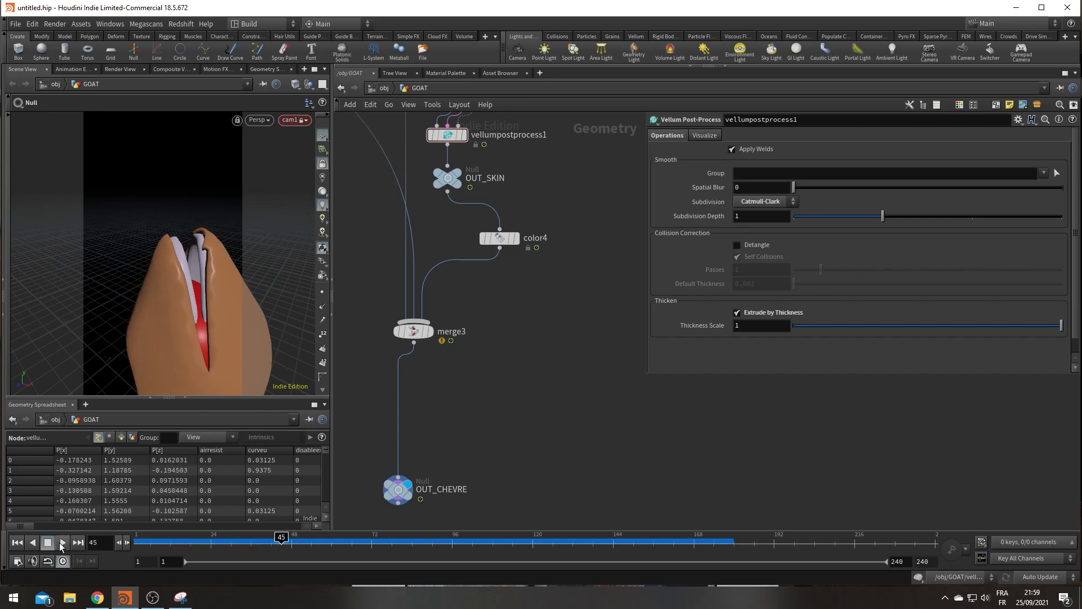
click(62, 543)
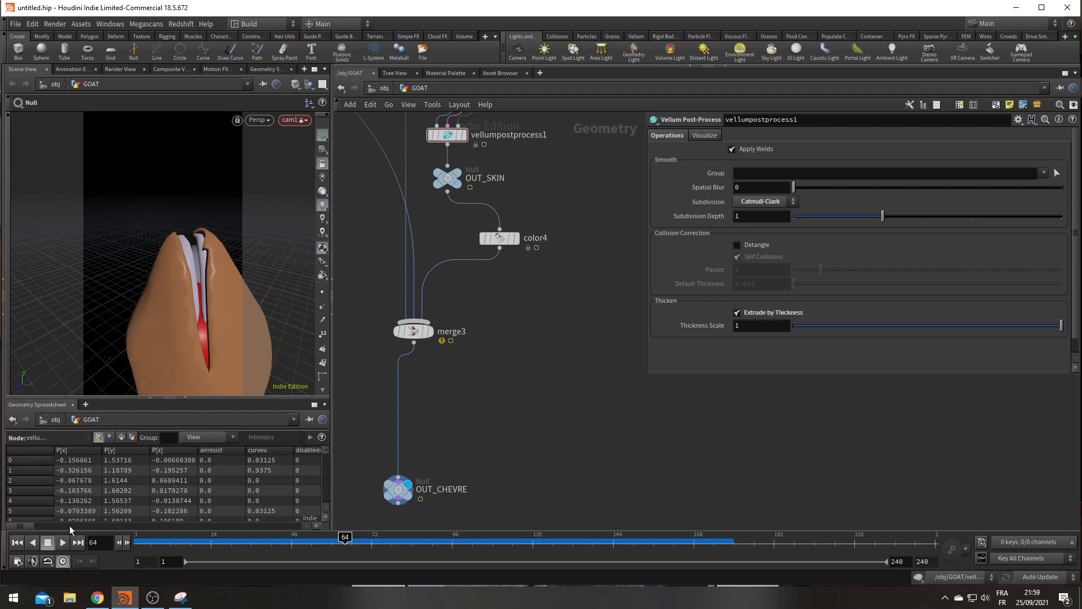
click(66, 544)
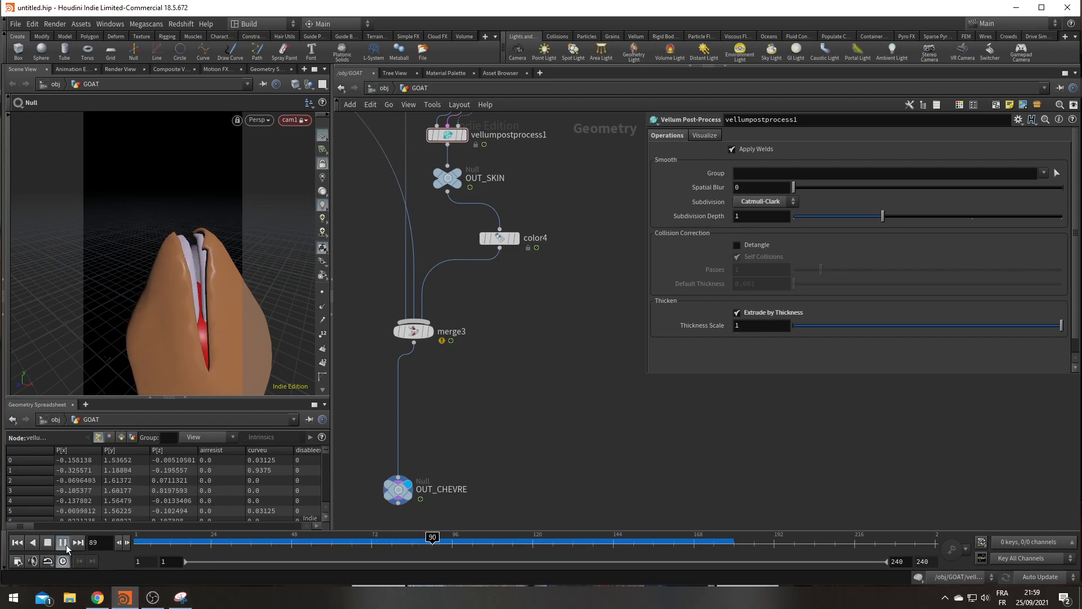
click(63, 543)
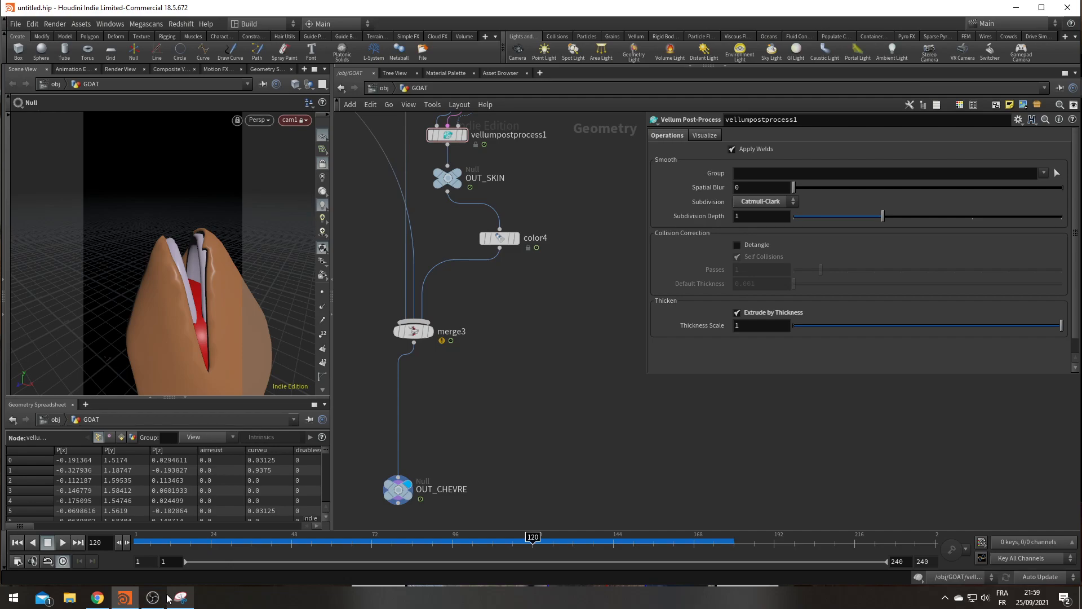
drag(177, 542, 224, 543)
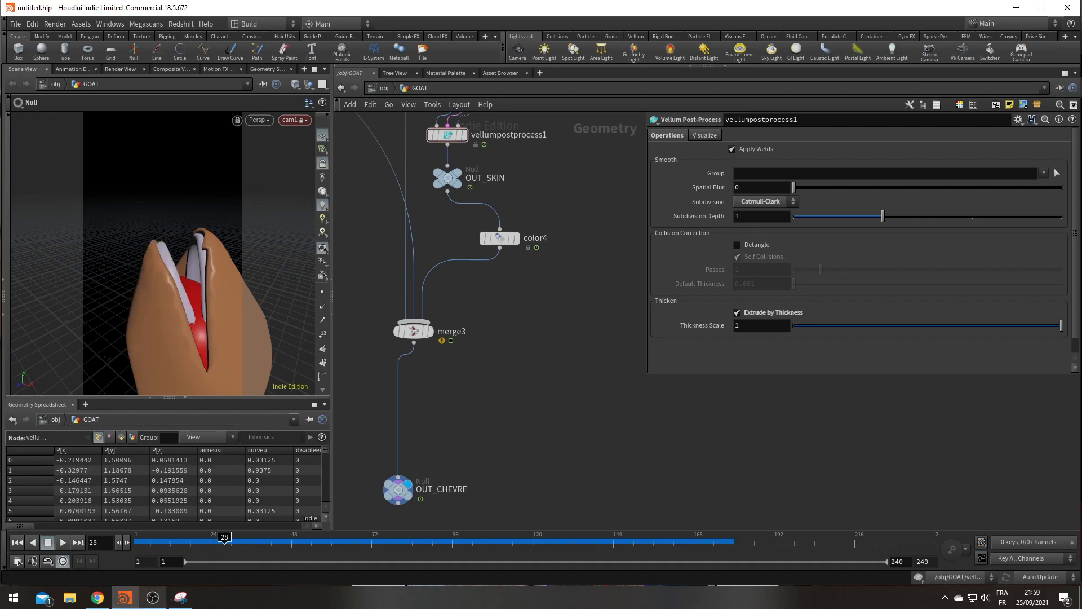
Switch to Chrome to replay the goat reference video, and compare its lip movement with the simulation playback in Houdini
click(95, 600)
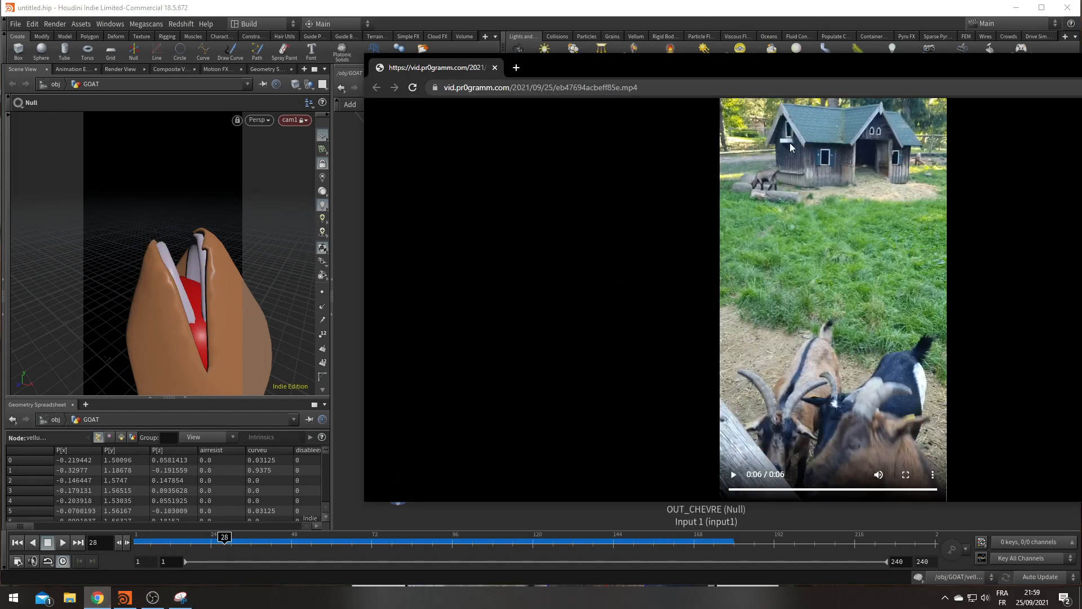
click(734, 474)
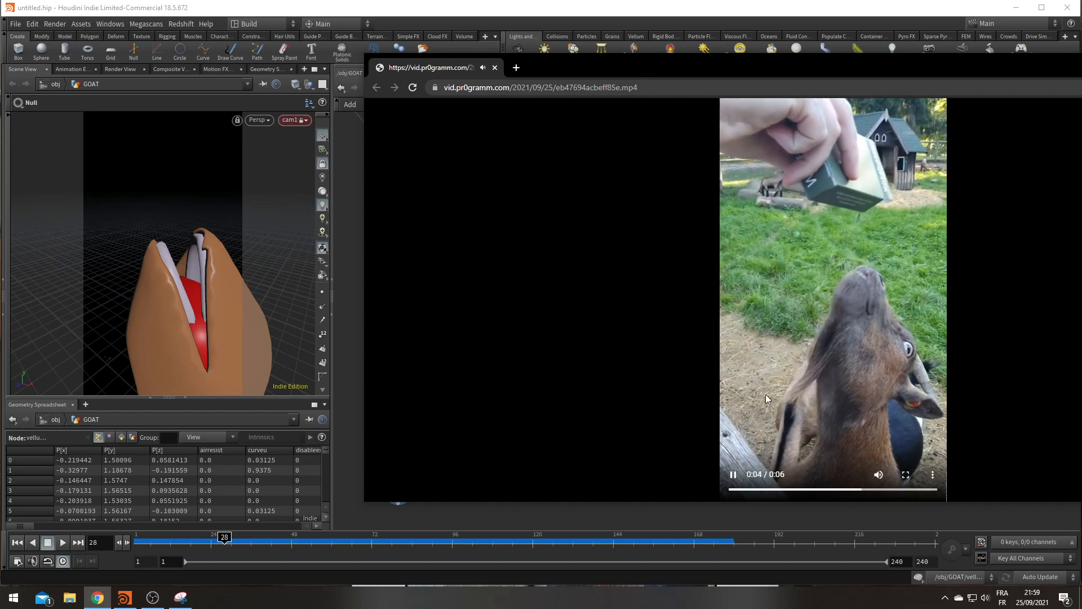
click(733, 476)
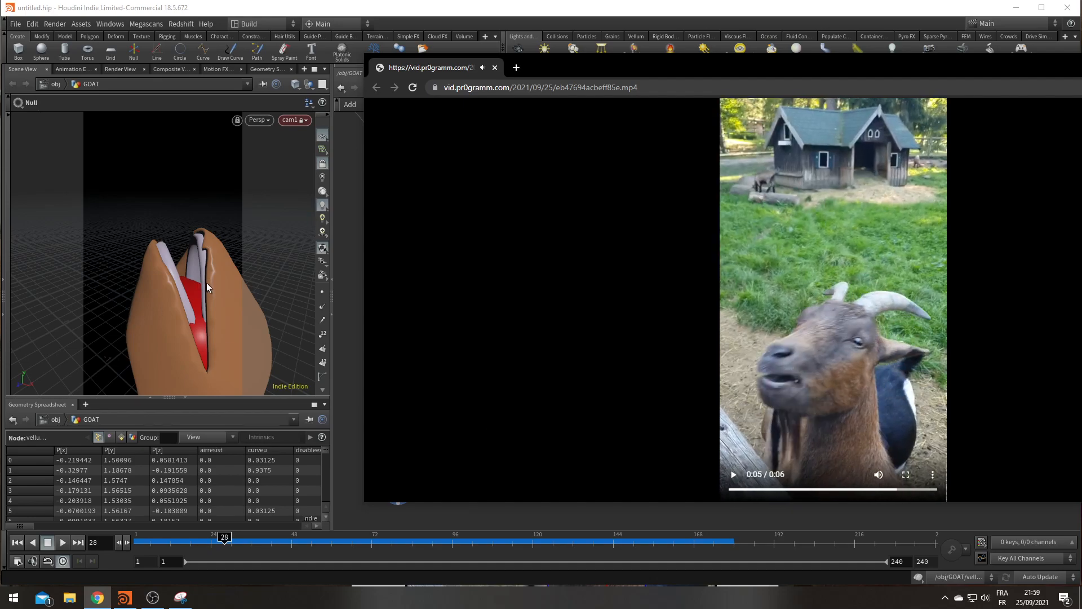
click(57, 542)
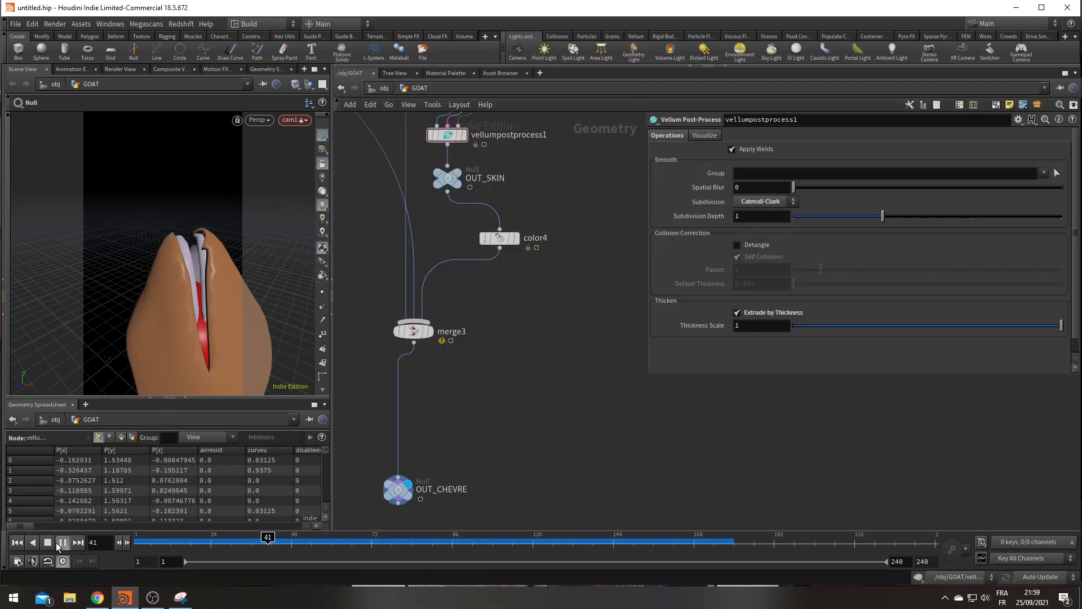
Set the stretch Rest Length Scale of vellumcloth1 to 1.1
middle_drag(527, 327, 533, 378)
scroll(509, 343, down, 4)
scroll(486, 274, up, 3)
middle_drag(488, 277, 476, 347)
click(481, 259)
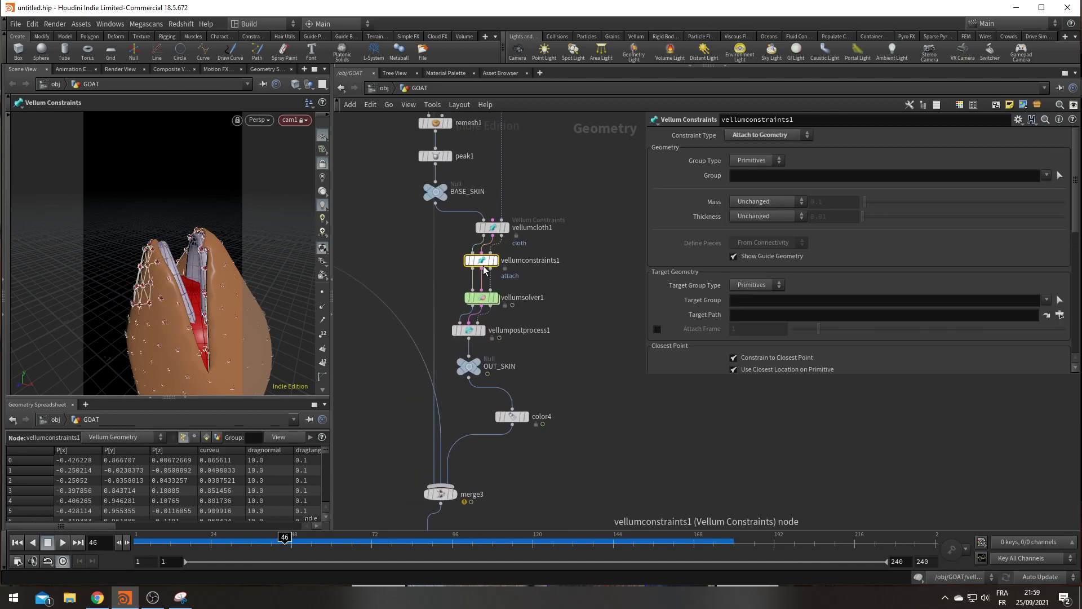
click(492, 228)
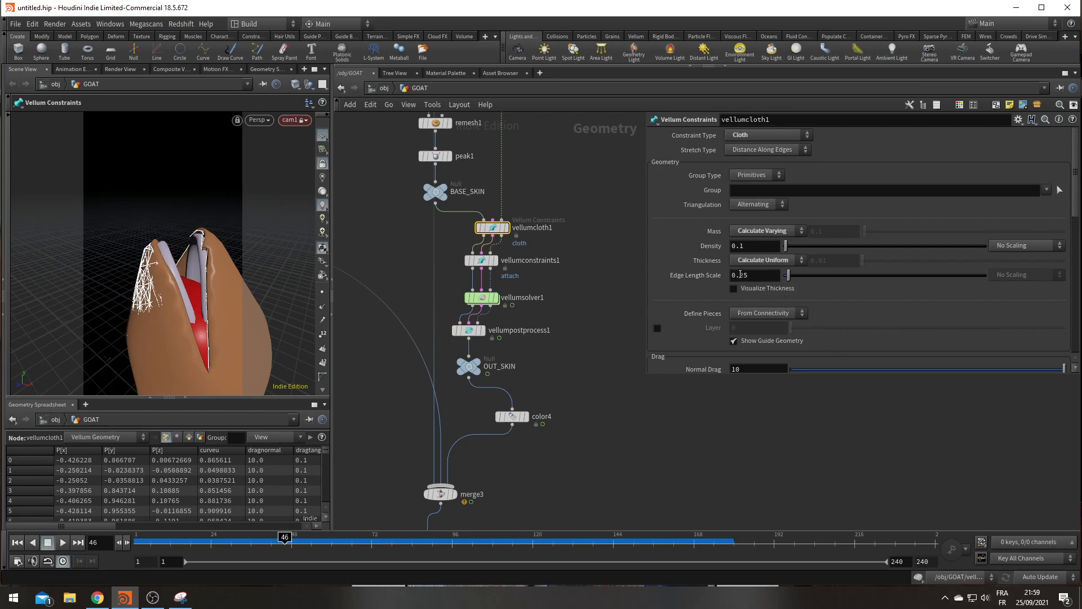
scroll(731, 335, down, 3)
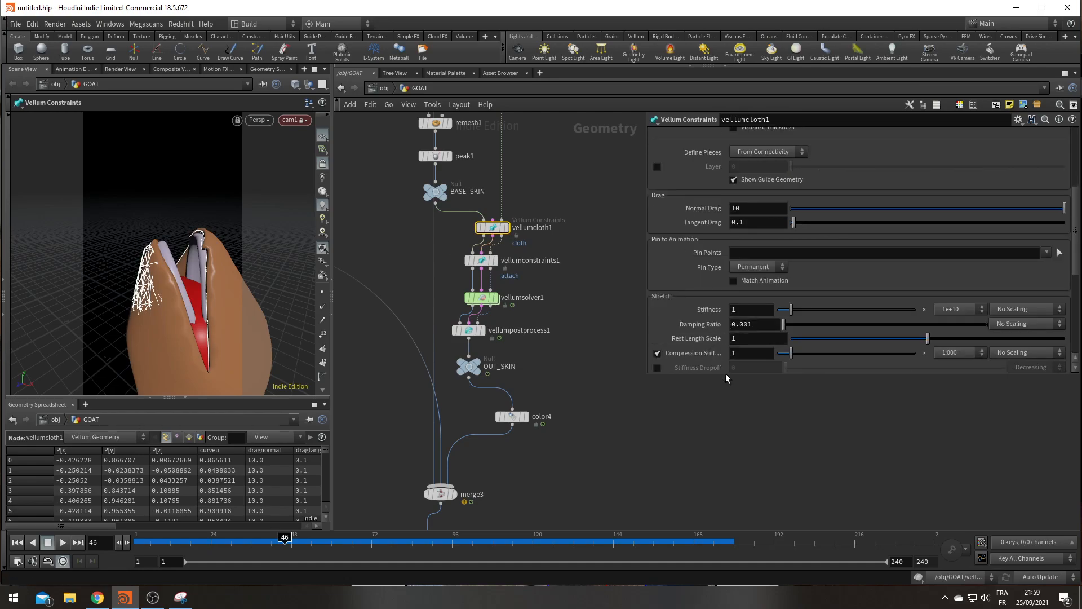
click(744, 341)
mouse_move(677, 338)
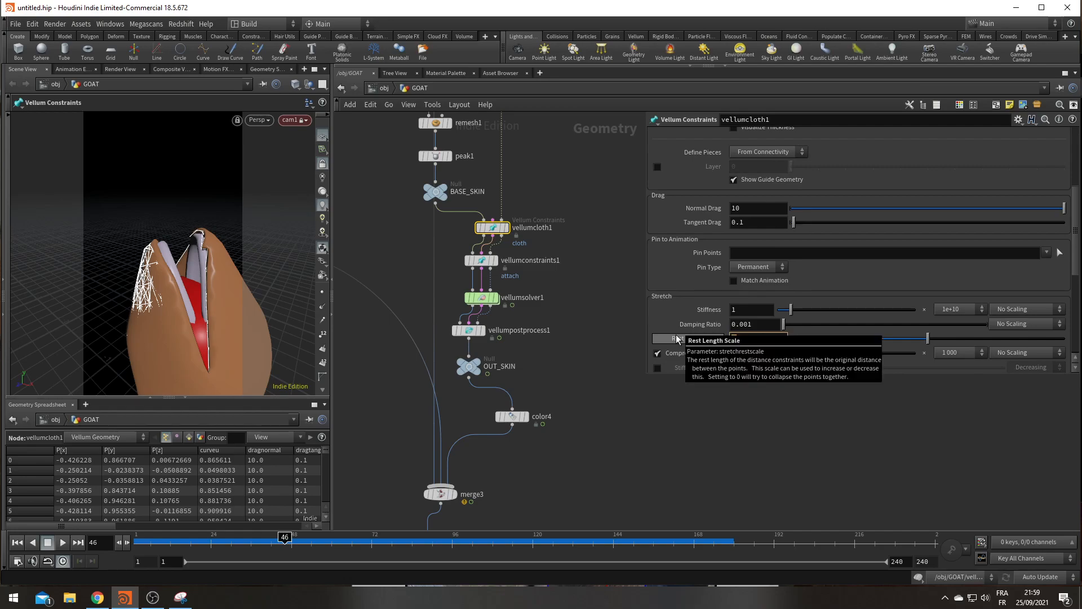
text(1.1)
key(Return)
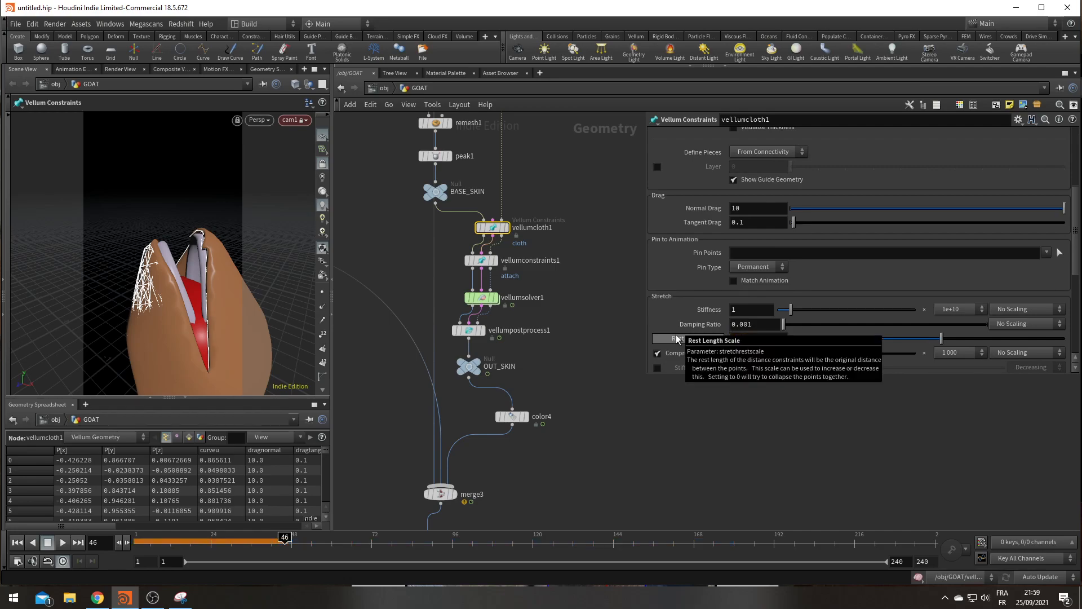
Simulate again from frame 1, examine the skin's folds with OUT_CHEVRE displayed, and return to frame 1
click(19, 544)
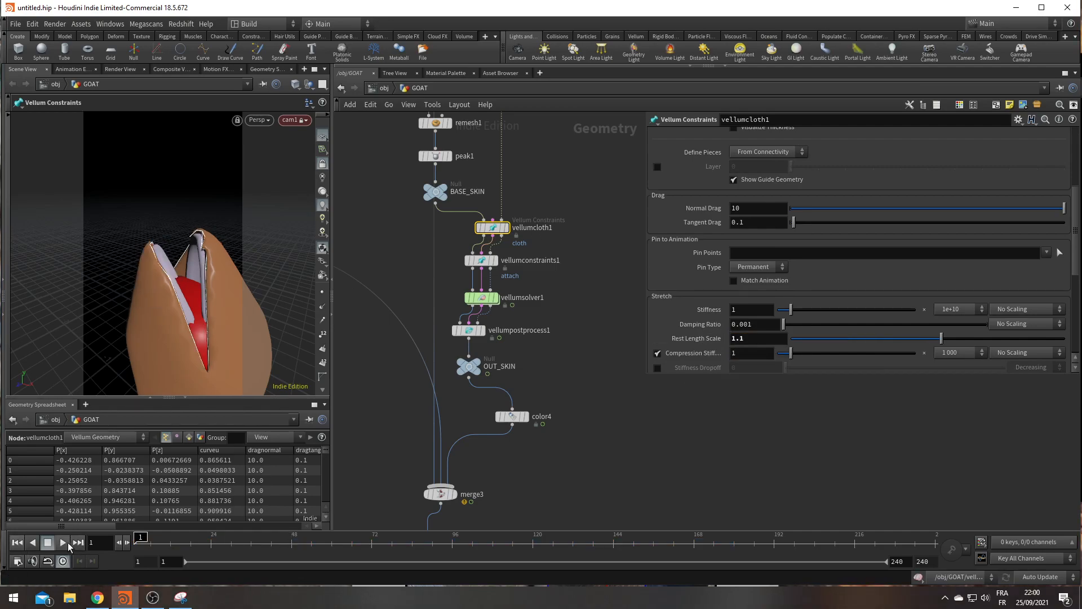
click(67, 544)
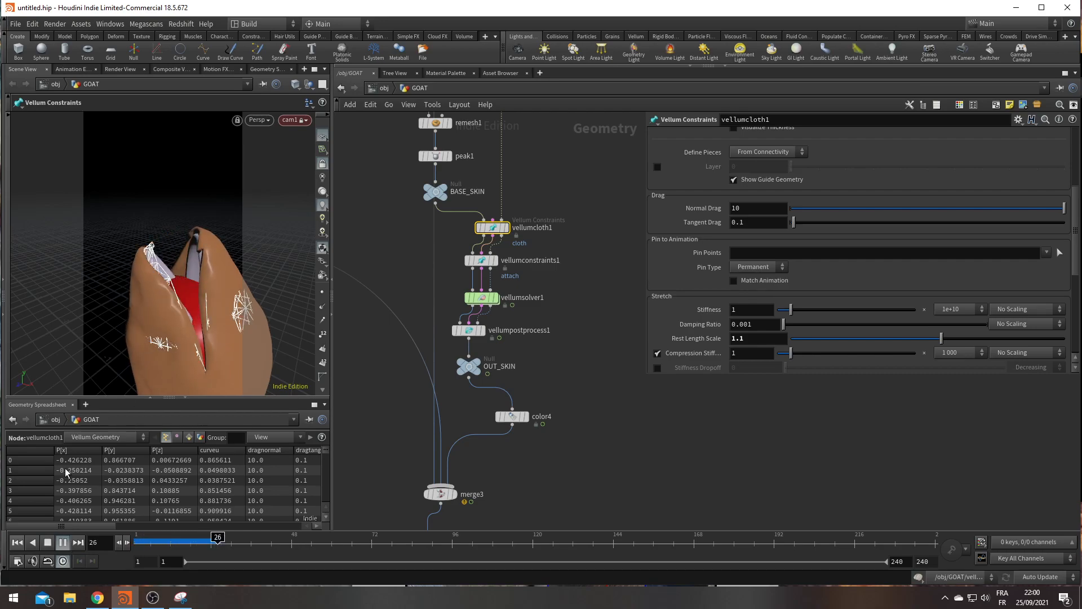
click(63, 543)
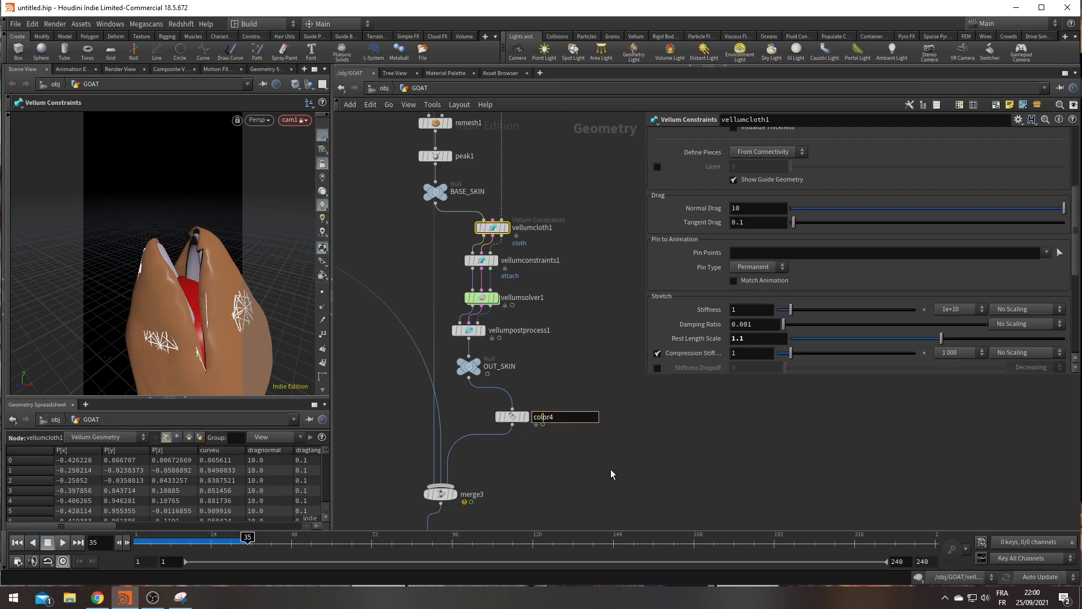
scroll(608, 469, down, 3)
click(62, 542)
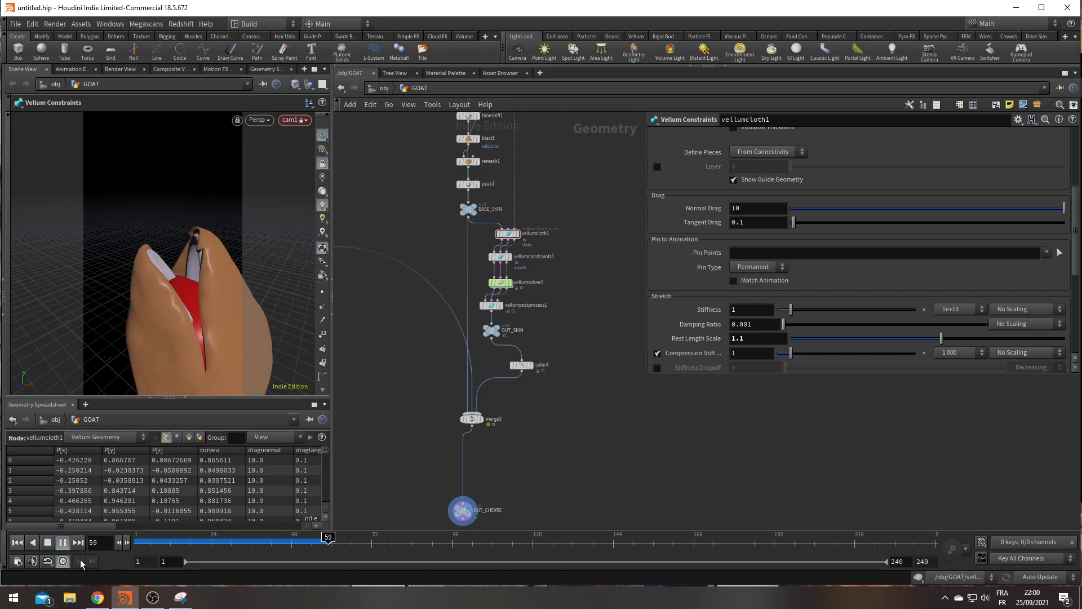
click(62, 542)
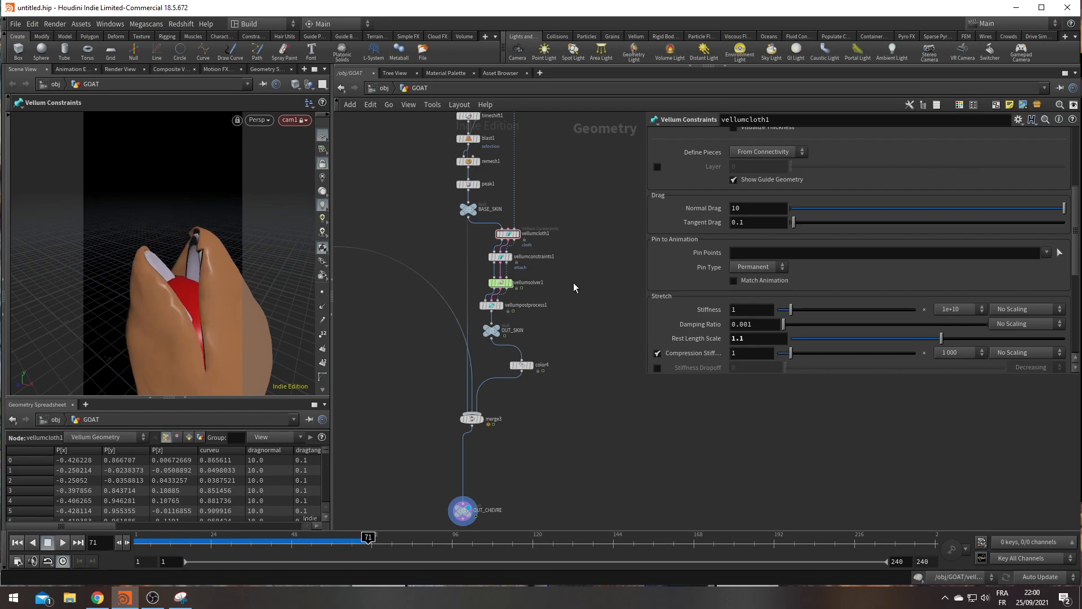
scroll(538, 248, up, 5)
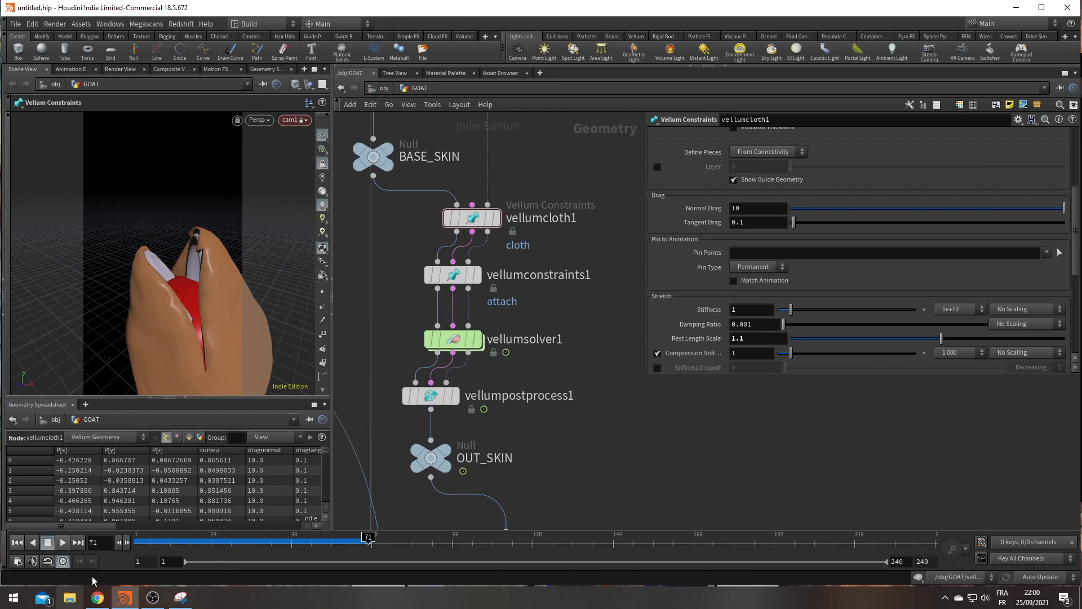
drag(166, 542, 234, 543)
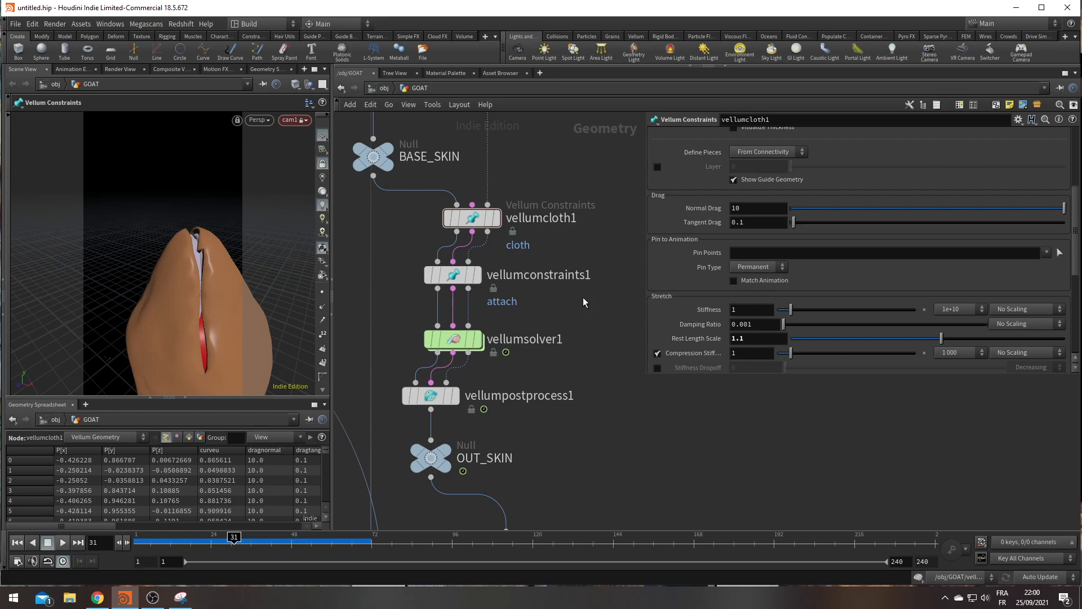
click(17, 542)
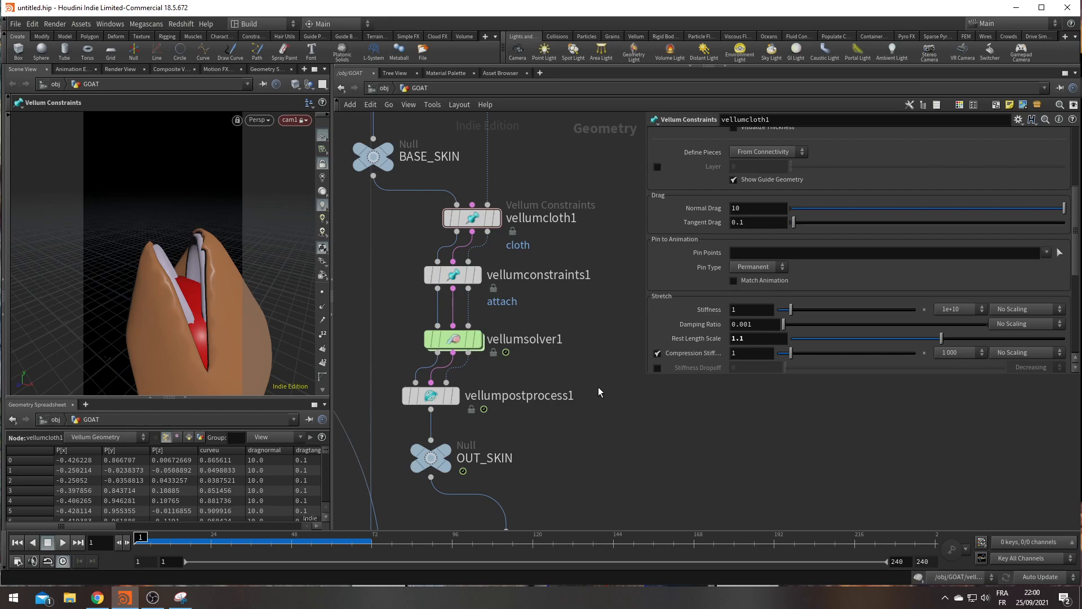
Inspect the constraint geometry output of vellumconstraints1, and insert a Paint a Mask node on the constraint wire between vellumcloth1 and vellumconstraints1
key(Tab)
key(Escape)
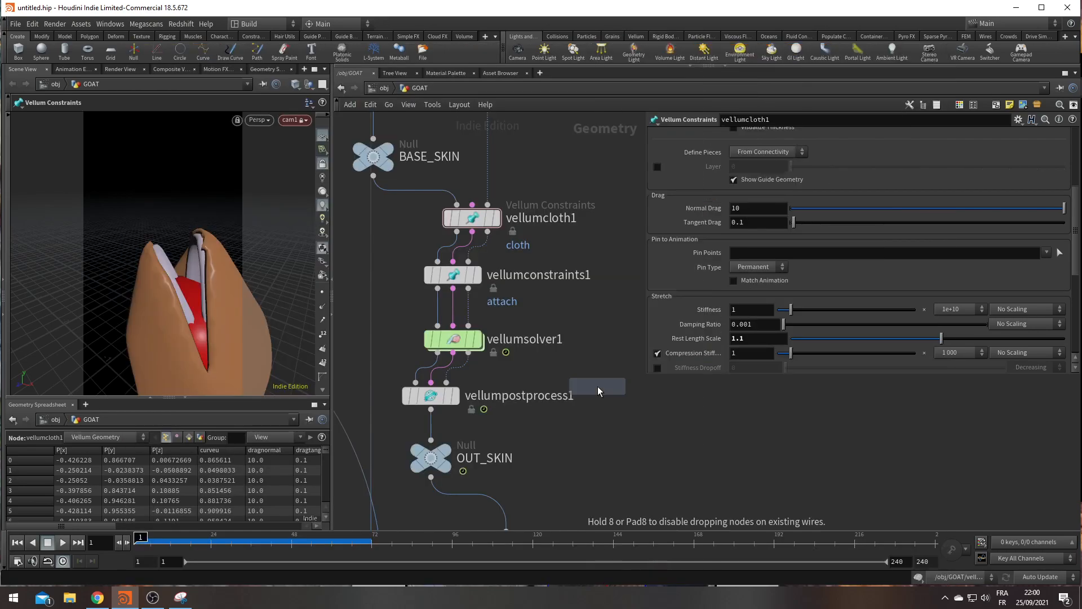
scroll(597, 386, up, 4)
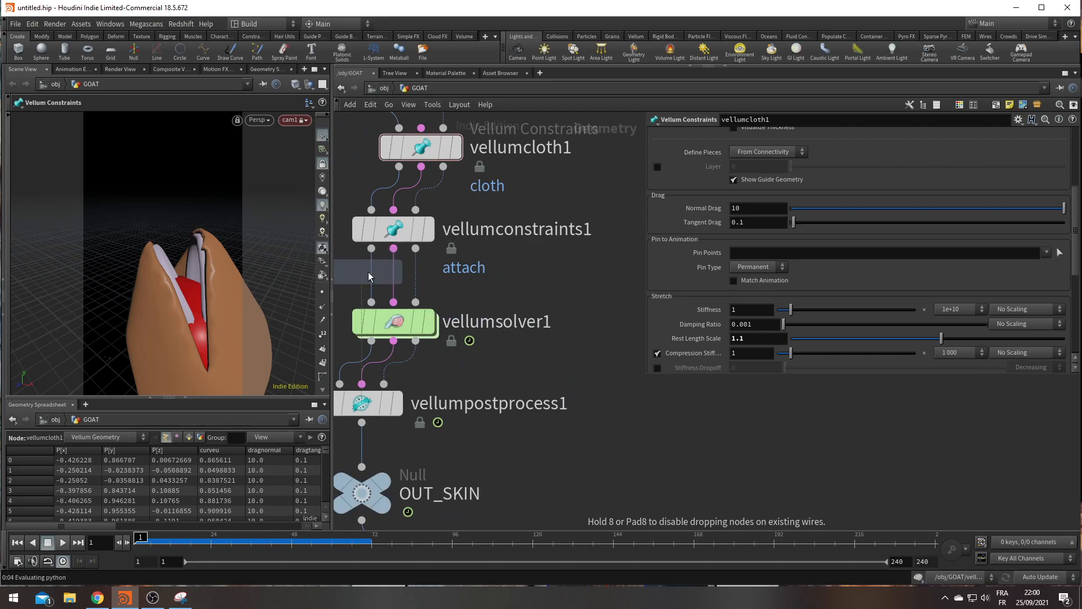
click(668, 444)
middle_click(372, 250)
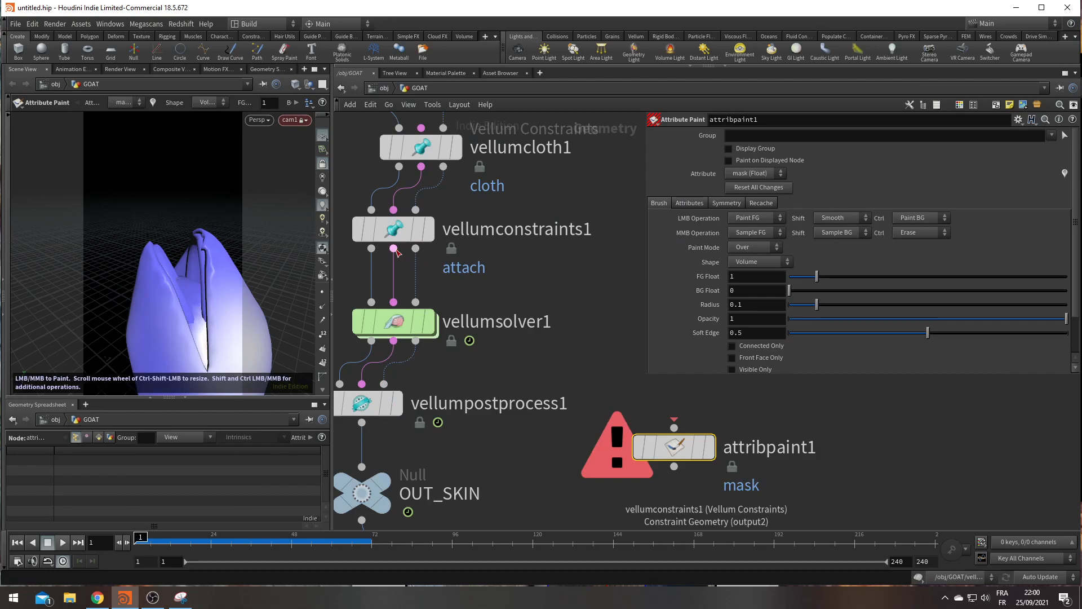
middle_click(394, 250)
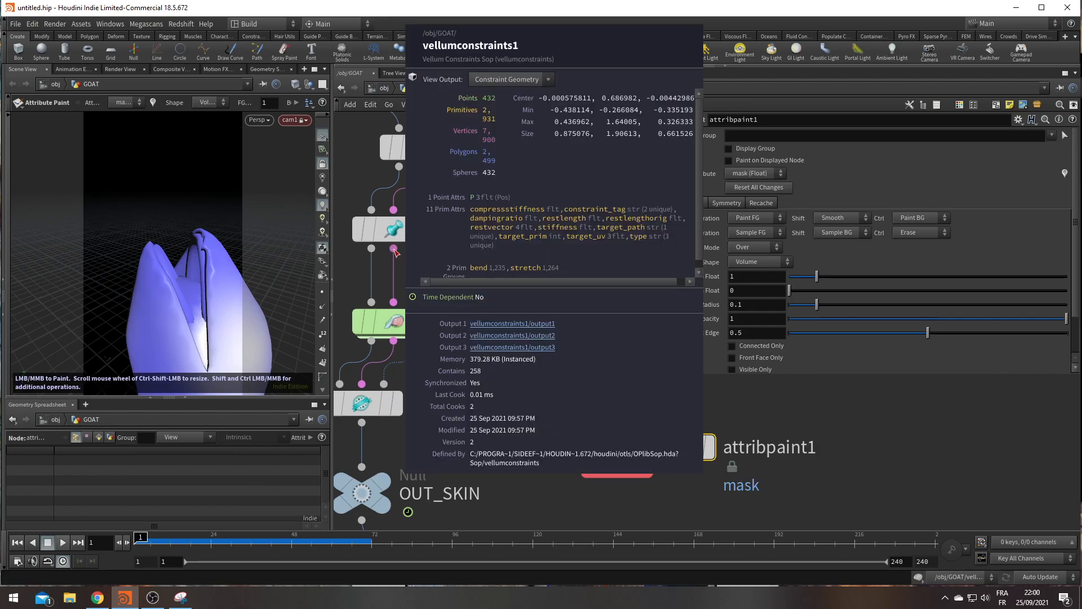
drag(684, 445, 416, 206)
Display attribpaint1, paint the mask on both tips of the mouth, and move the node beside the Vellum chain
click(440, 232)
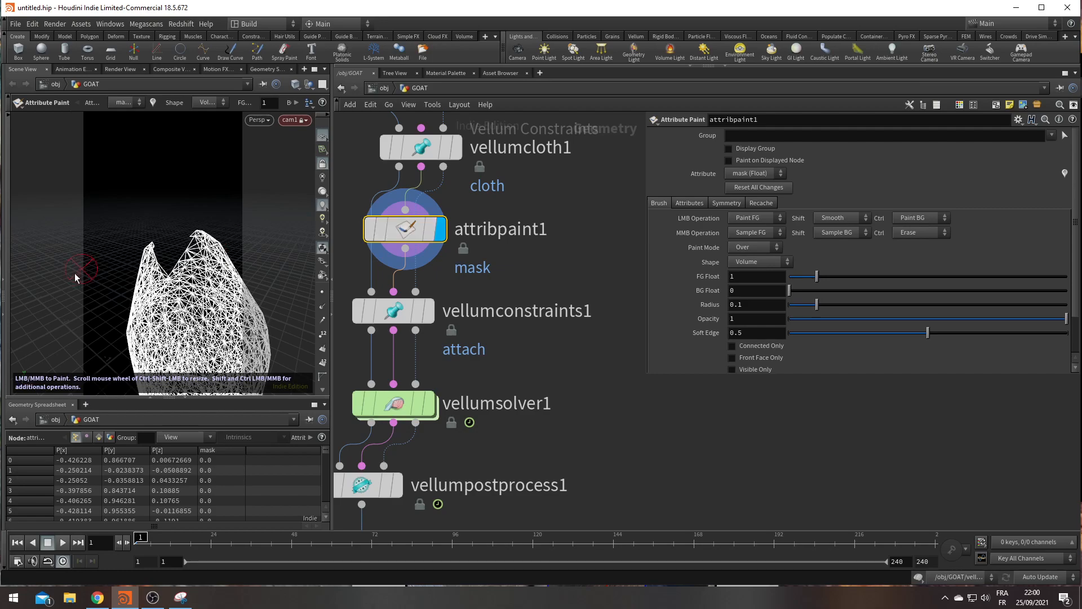
mouse_move(148, 247)
mouse_down()
mouse_move(194, 235)
mouse_move(203, 248)
mouse_move(192, 242)
mouse_up()
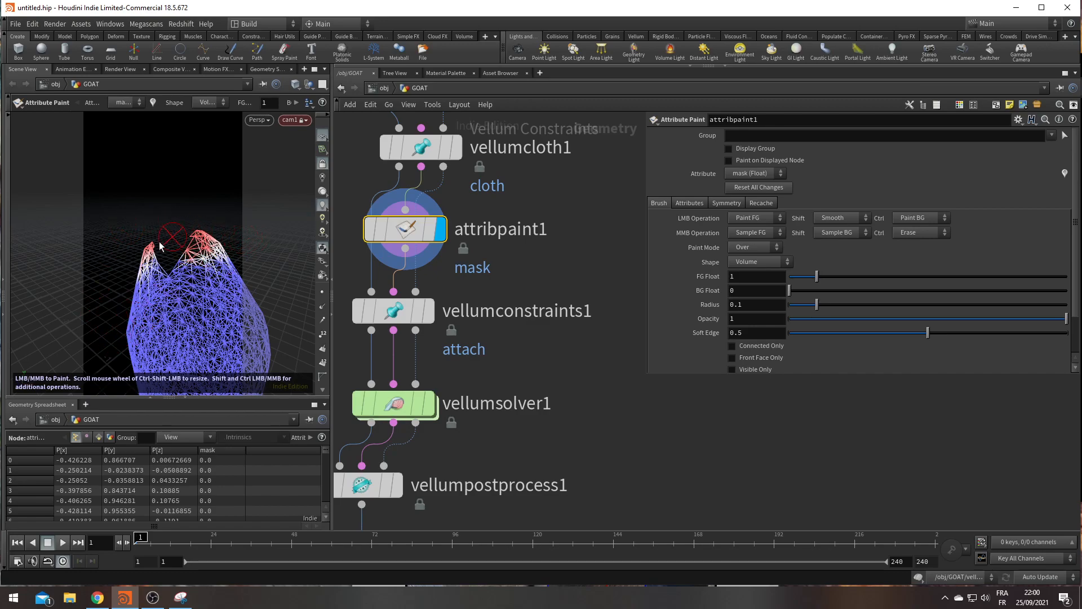
mouse_move(412, 231)
mouse_down()
mouse_move(401, 221)
mouse_move(412, 226)
mouse_move(401, 230)
mouse_move(576, 212)
mouse_up()
key(ctrl+z)
Insert a Primitive Wrangle on the wire between attribpaint1 and vellumconstraints1
key(Tab)
text(prim)
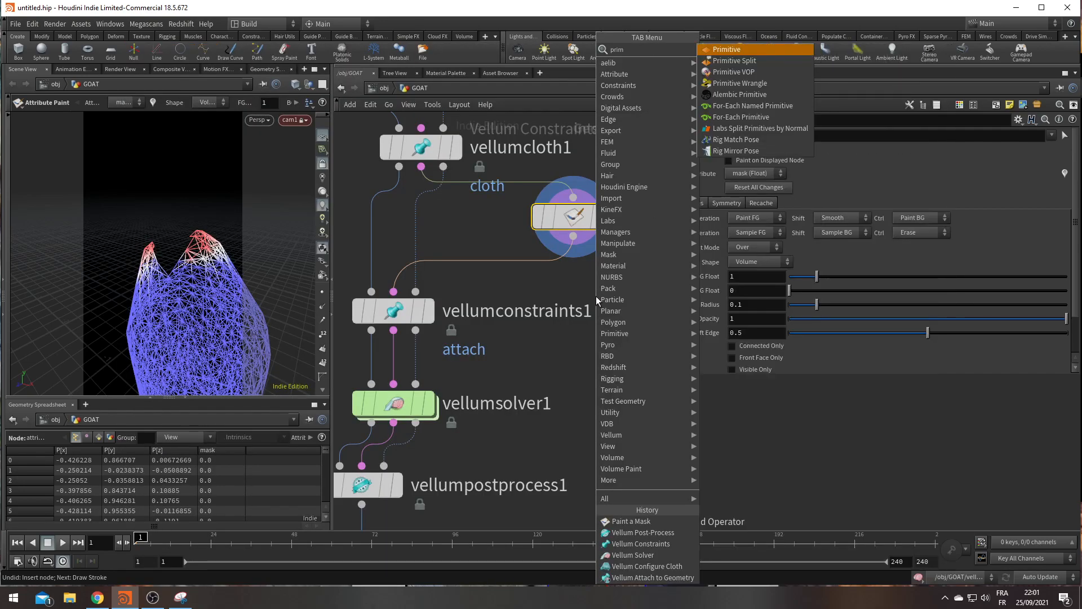
key(Return)
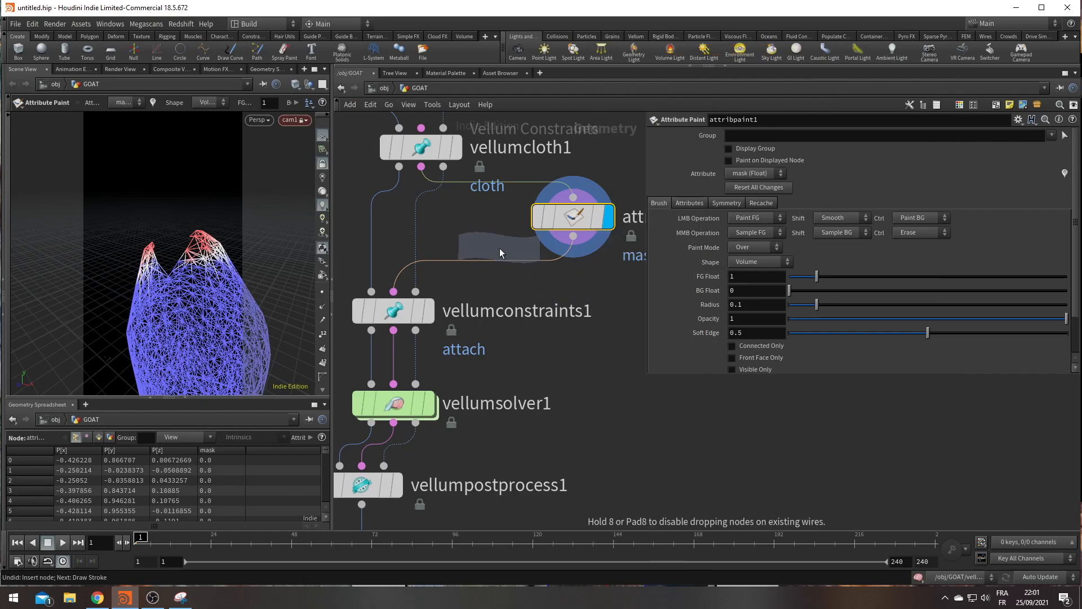
click(516, 266)
click(792, 245)
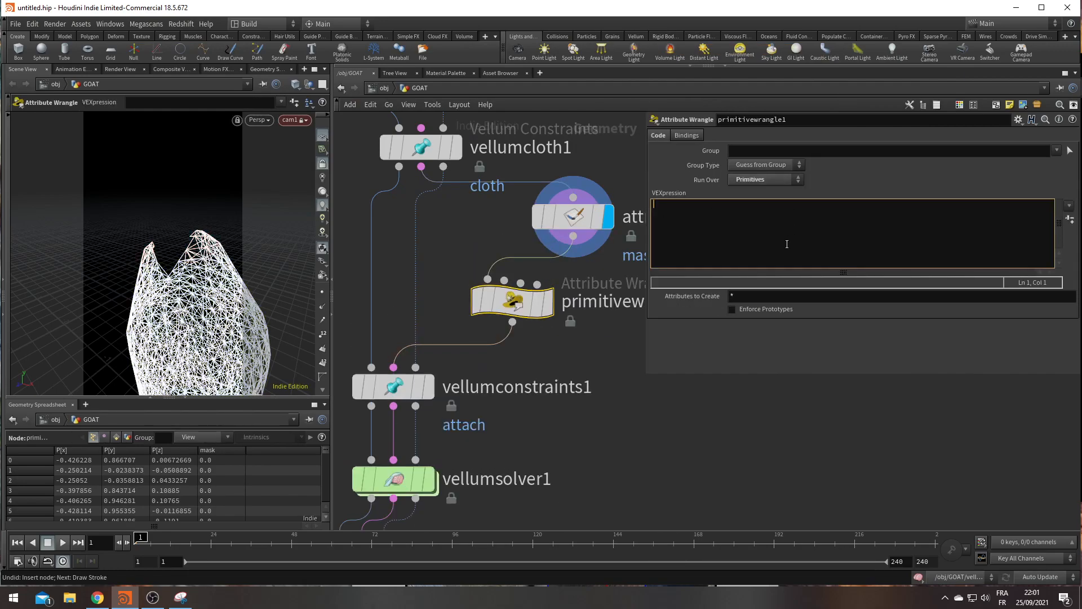
text(@restlength)
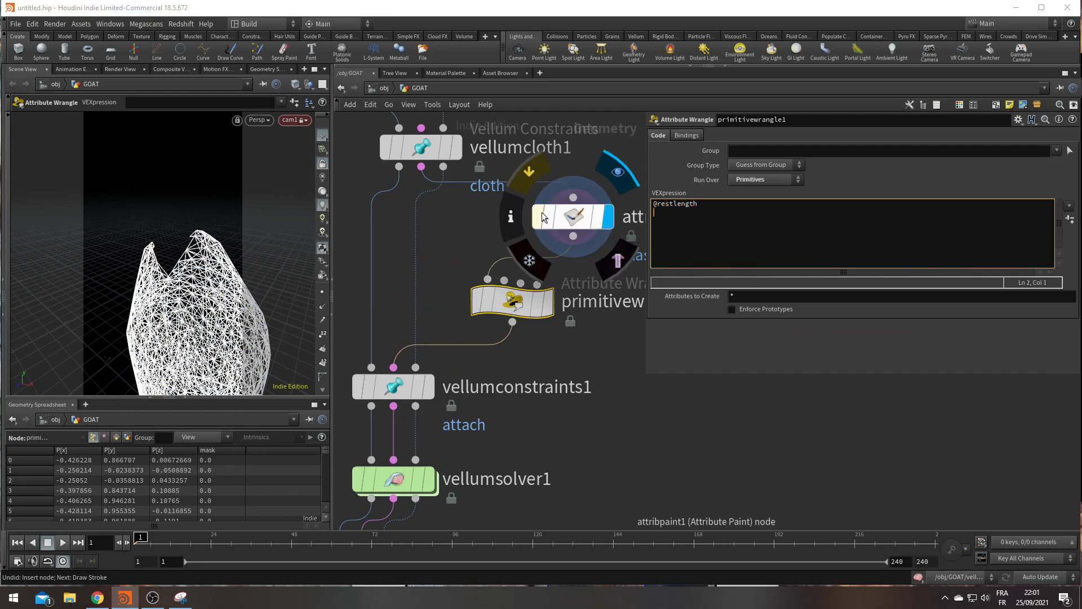
mouse_move(496, 301)
click(467, 257)
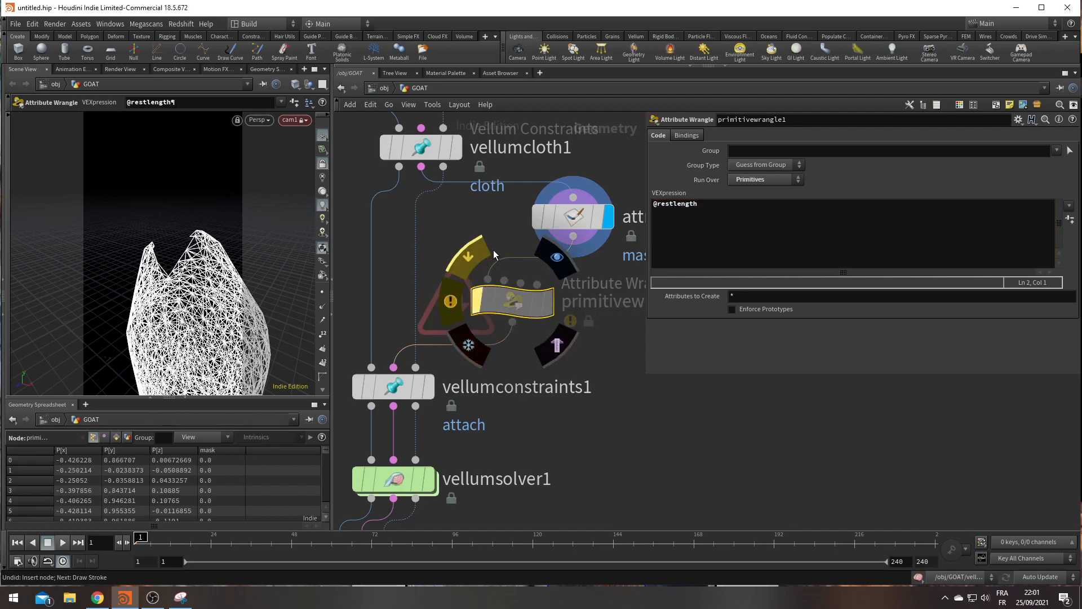
Insert an Attribute Promote node between attribpaint1 and primitivewrangle1, promoting the mask attribute from Point to Primitive
click(573, 216)
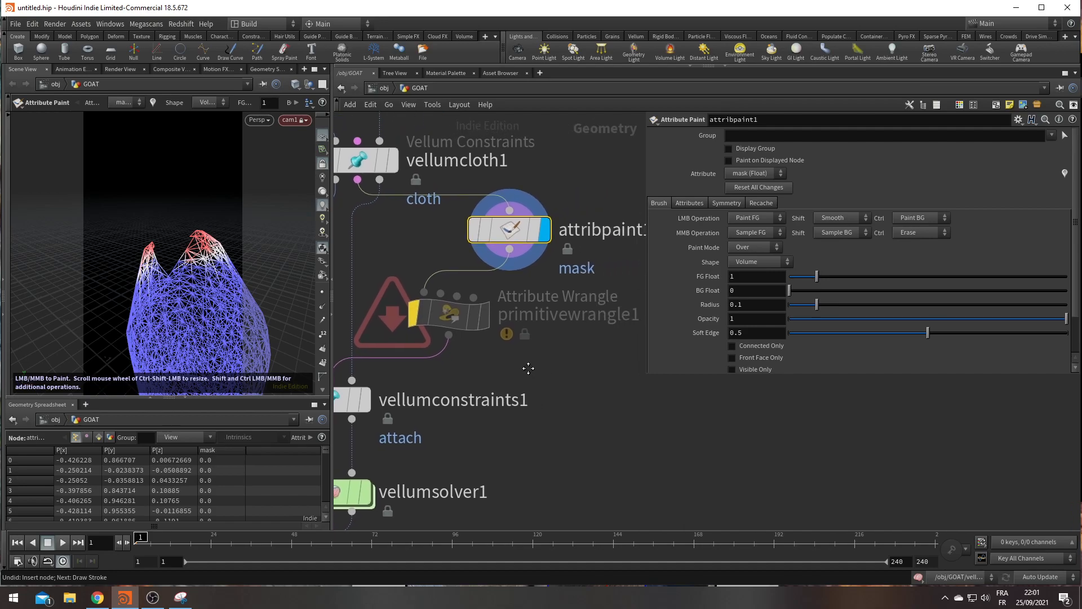
key(Tab)
text(at)
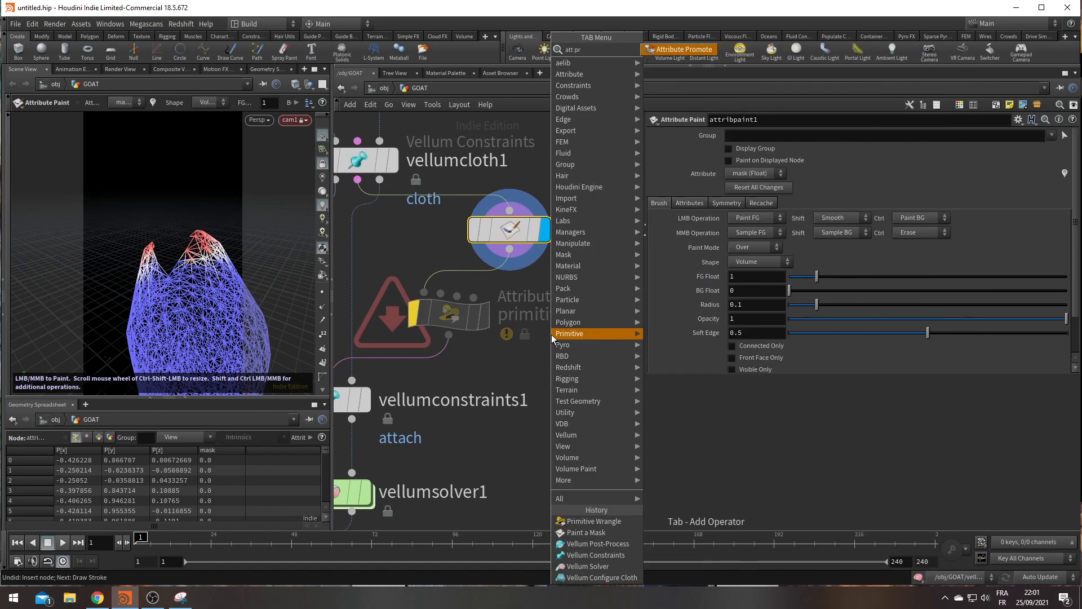
key(Return)
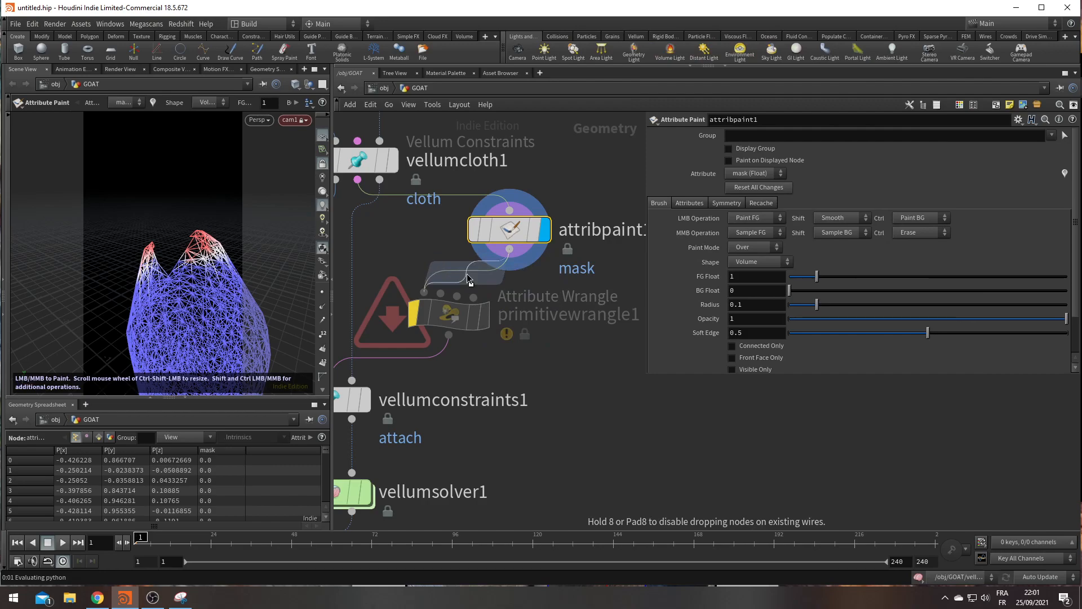
click(460, 267)
click(746, 167)
click(745, 180)
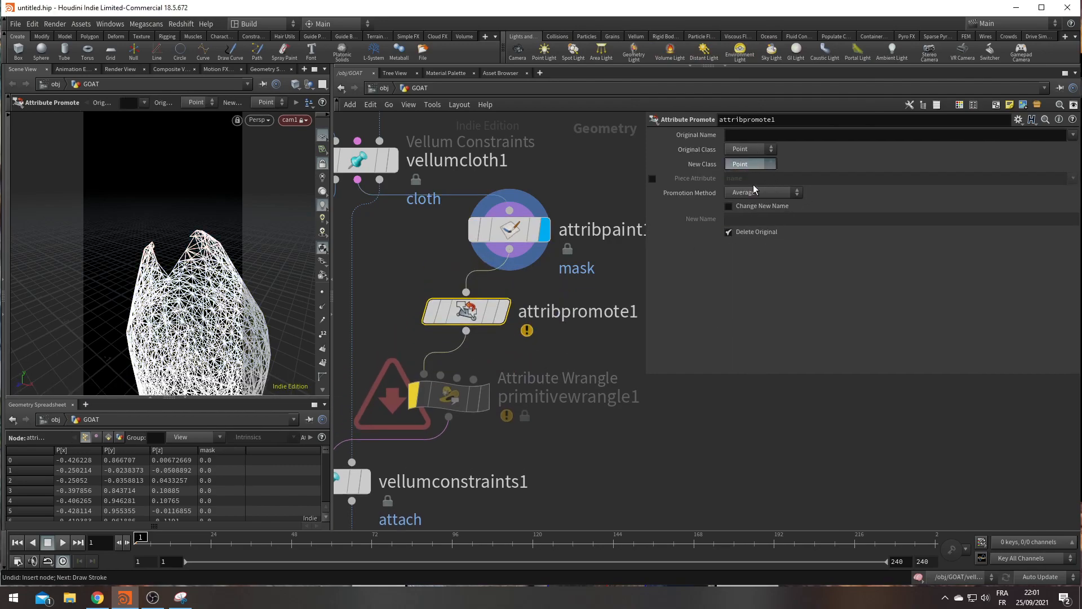
click(1072, 135)
click(1043, 159)
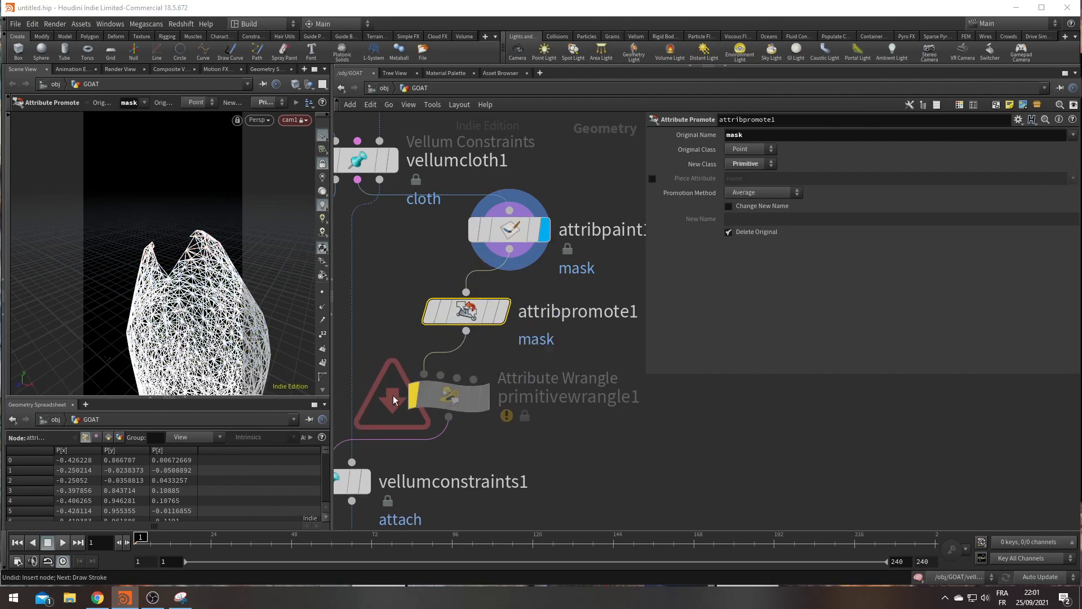
Display attribpromote1 and visualize its primitive mask attribute from the node information
click(501, 314)
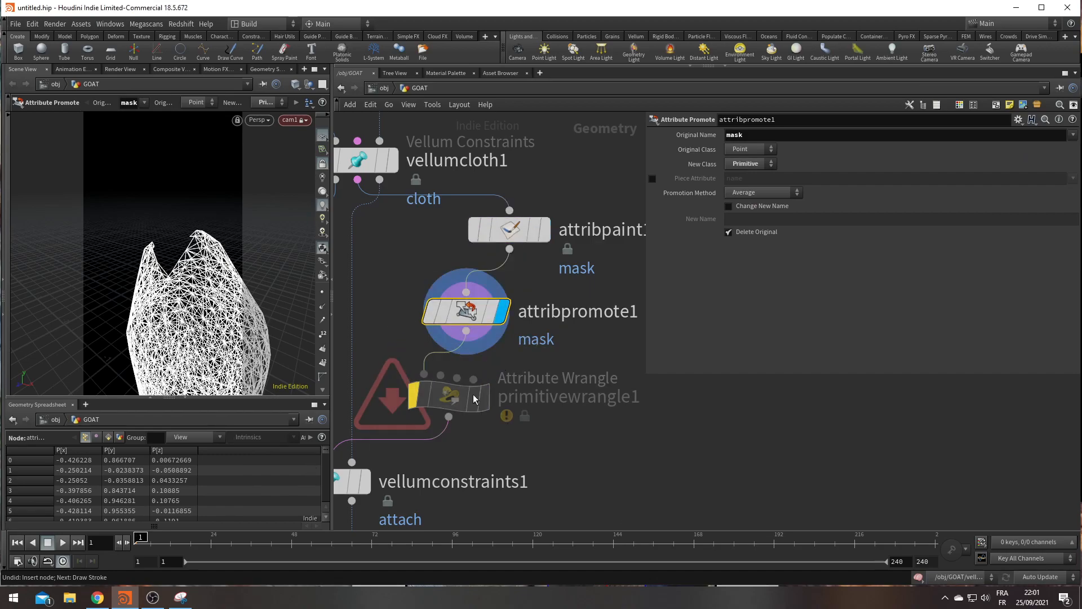
click(401, 311)
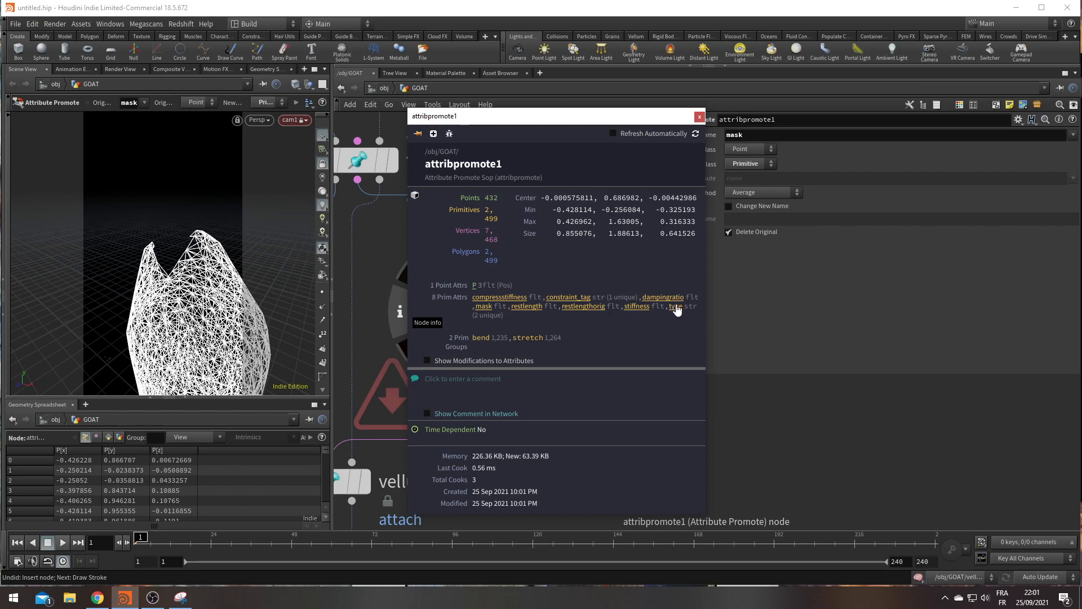
click(483, 307)
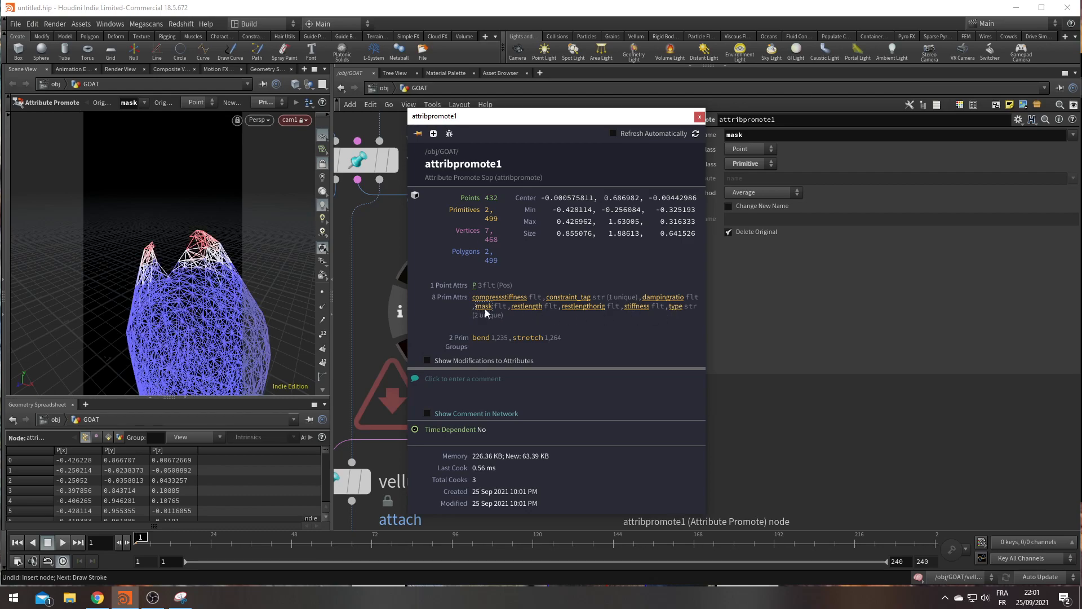
click(700, 111)
click(442, 402)
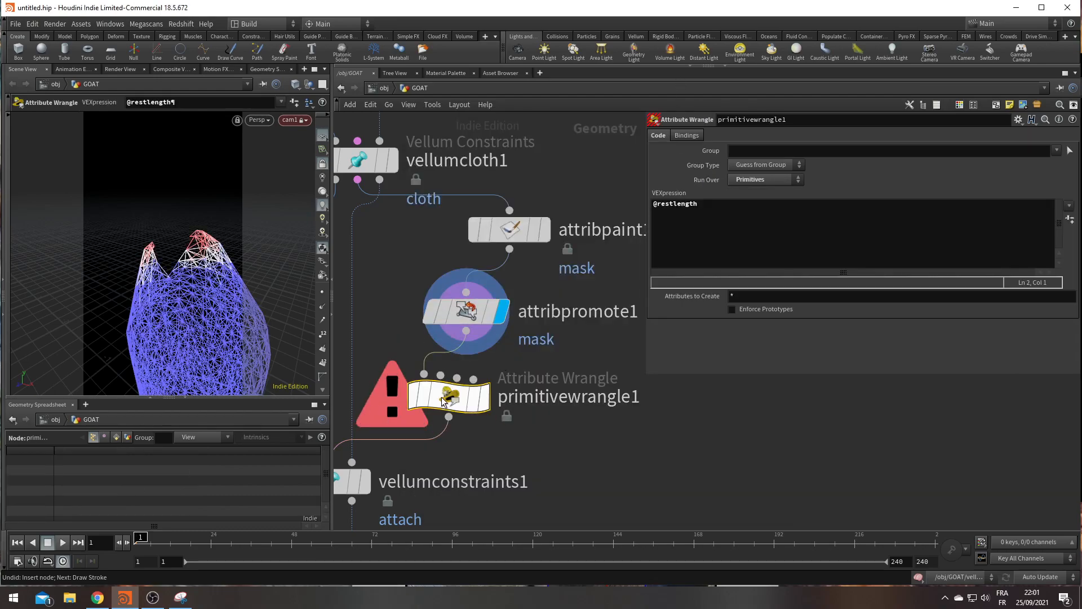
click(716, 210)
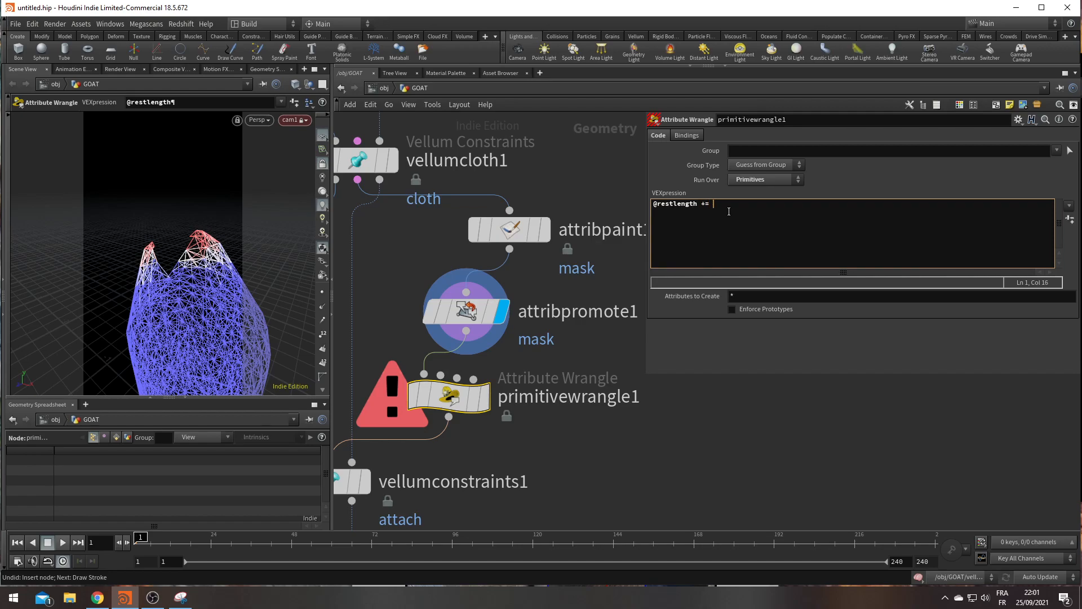
text(t021)
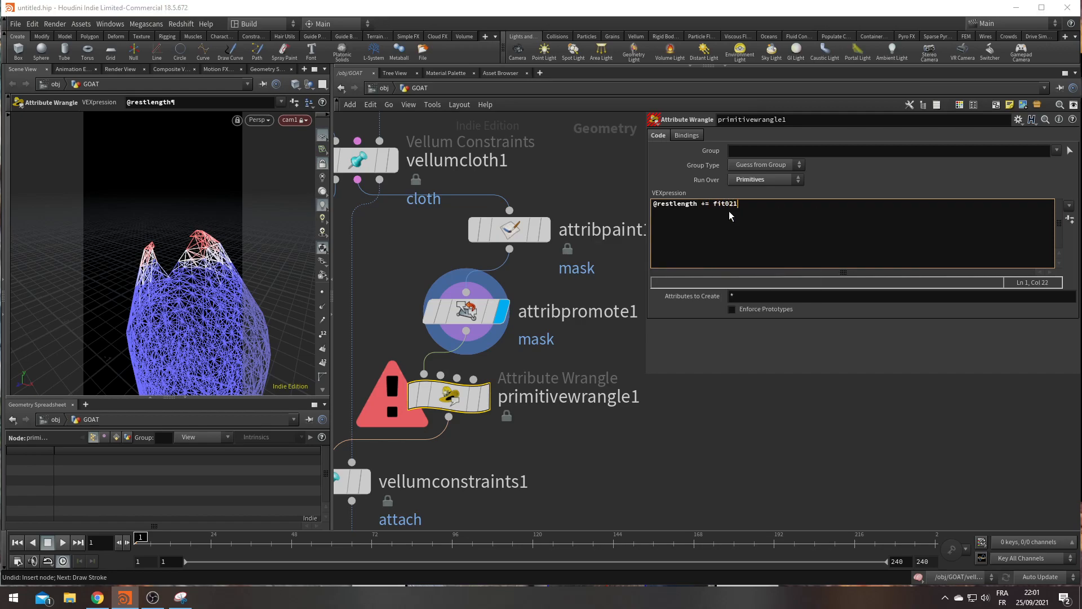
key(BackSpace)
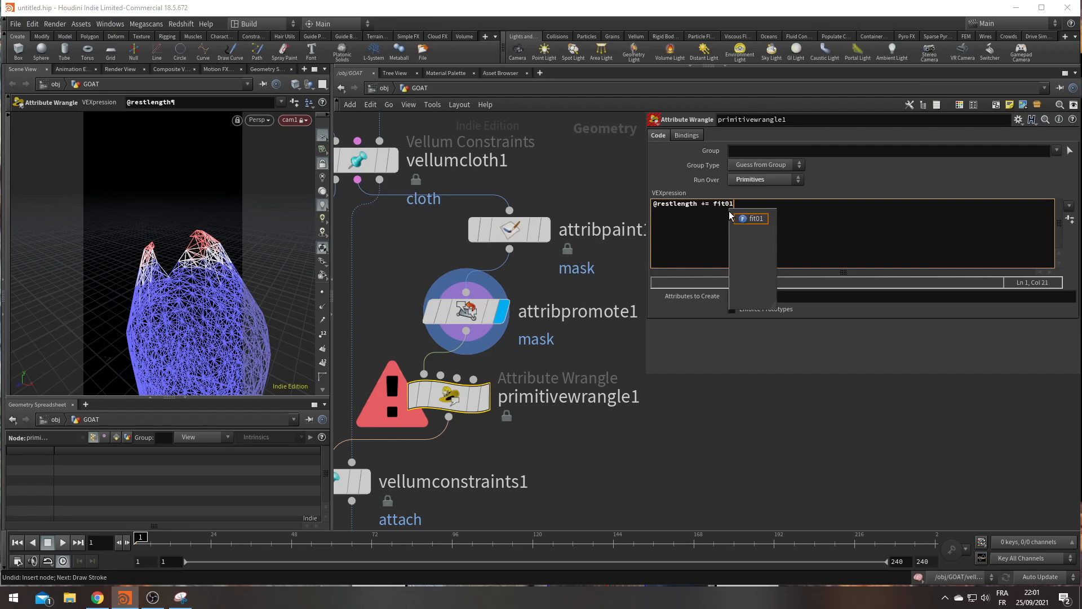
text((@mask,0,0.2);)
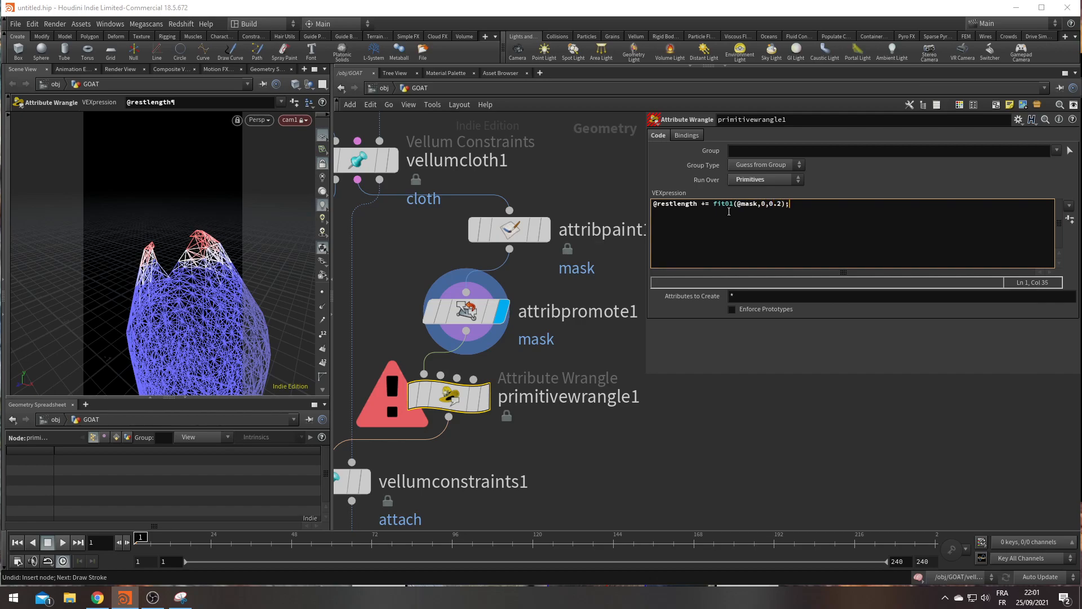
Display OUT_CHEVRE and run the simulation to frame 17 to check the effect on the mouth tips
click(562, 512)
scroll(616, 472, down, 3)
middle_drag(617, 459, 614, 239)
middle_drag(492, 440, 513, 259)
scroll(440, 492, down, 5)
middle_drag(508, 461, 554, 212)
scroll(475, 297, up, 2)
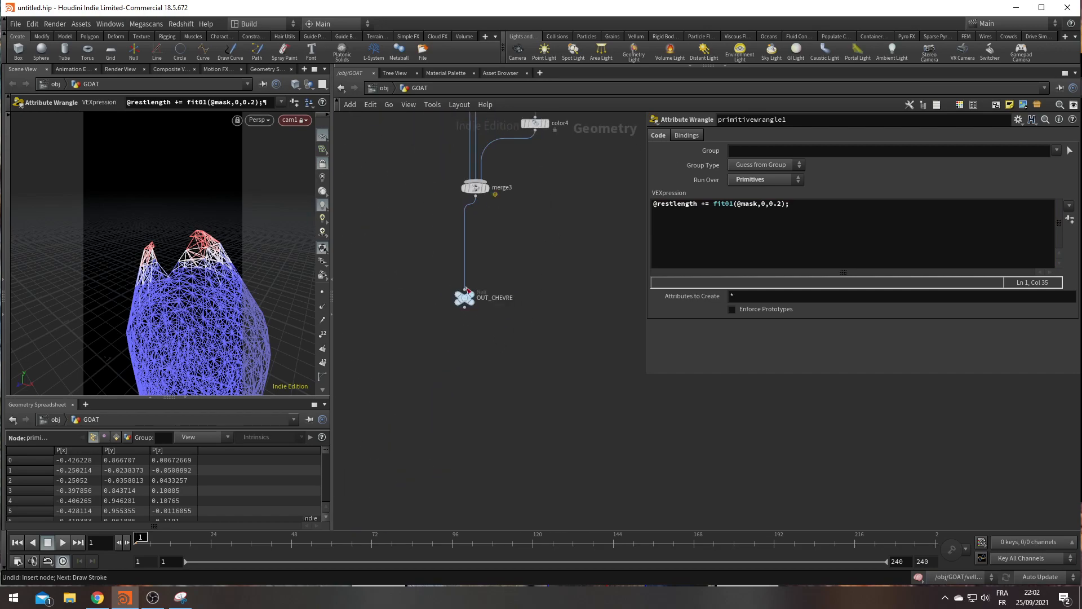
click(478, 285)
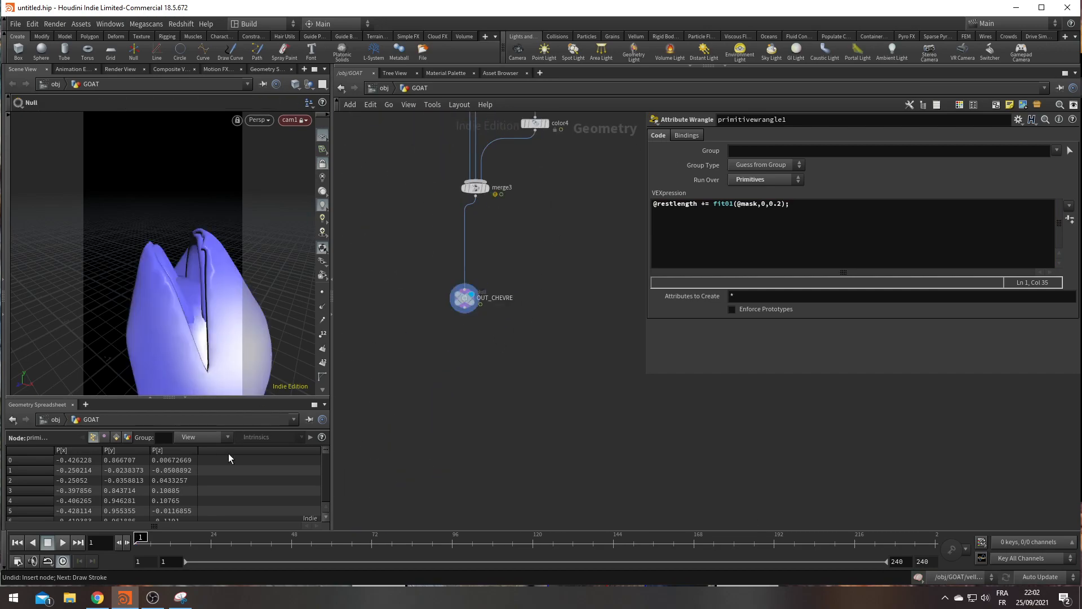
click(56, 545)
click(55, 546)
Lower the fit01 maximum in primitivewrangle1 to 0.1 and simulate again from frame 1 to frame 23
click(782, 203)
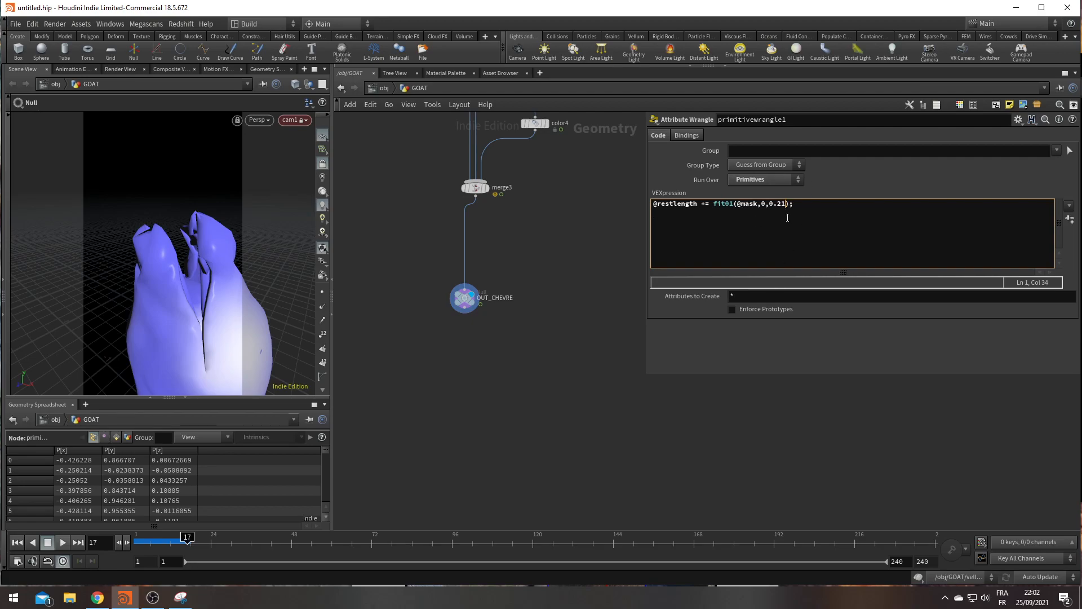
click(584, 442)
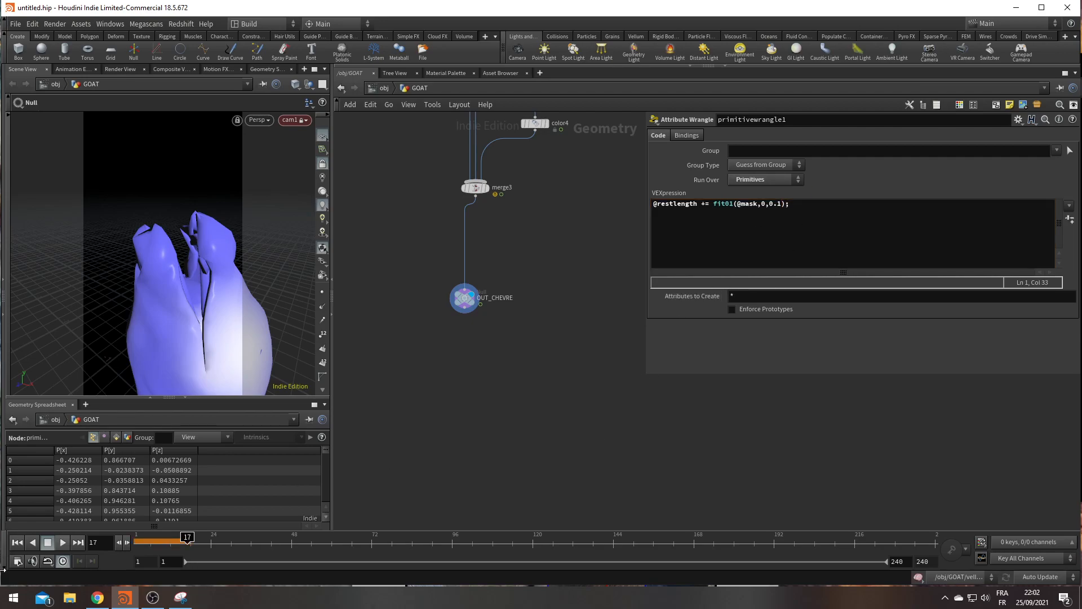
click(17, 542)
click(62, 542)
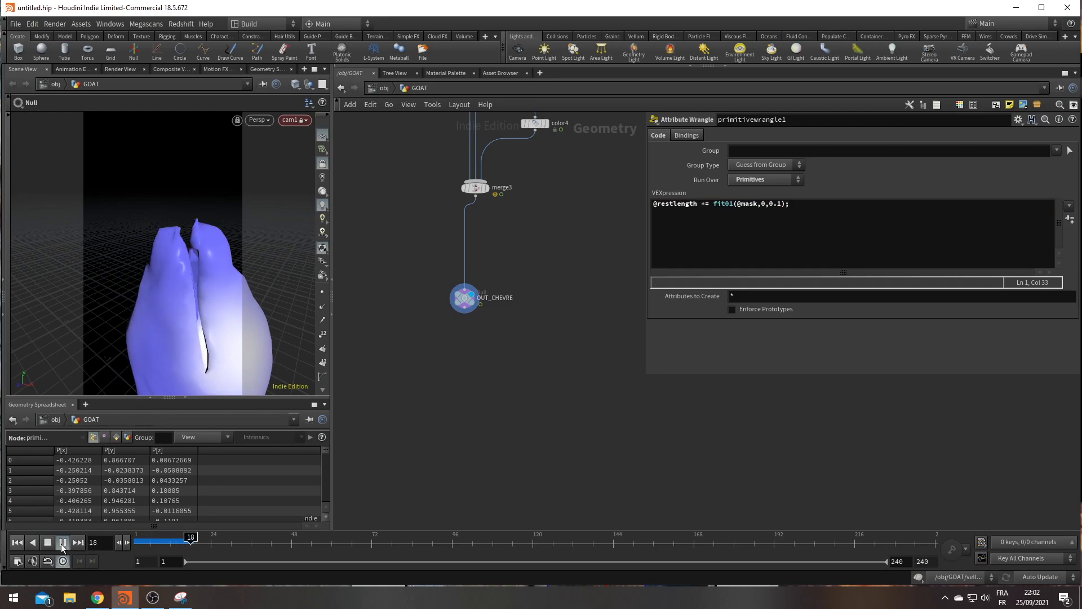
click(62, 542)
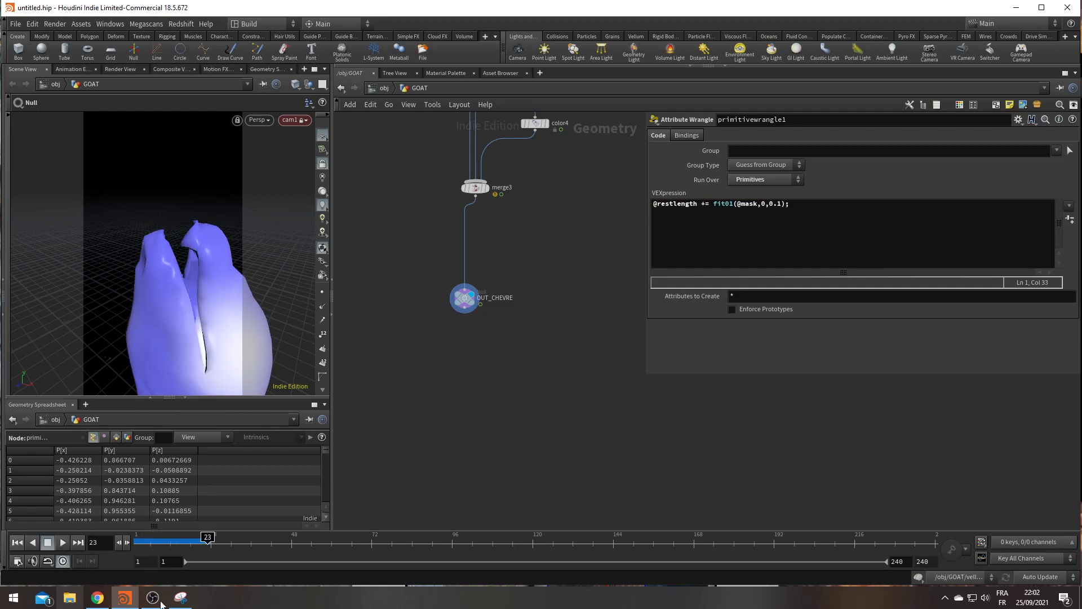
Compare the mouth shape with the reference capture, continue the simulation to frame 29, and check the mesh in wireframe
click(181, 597)
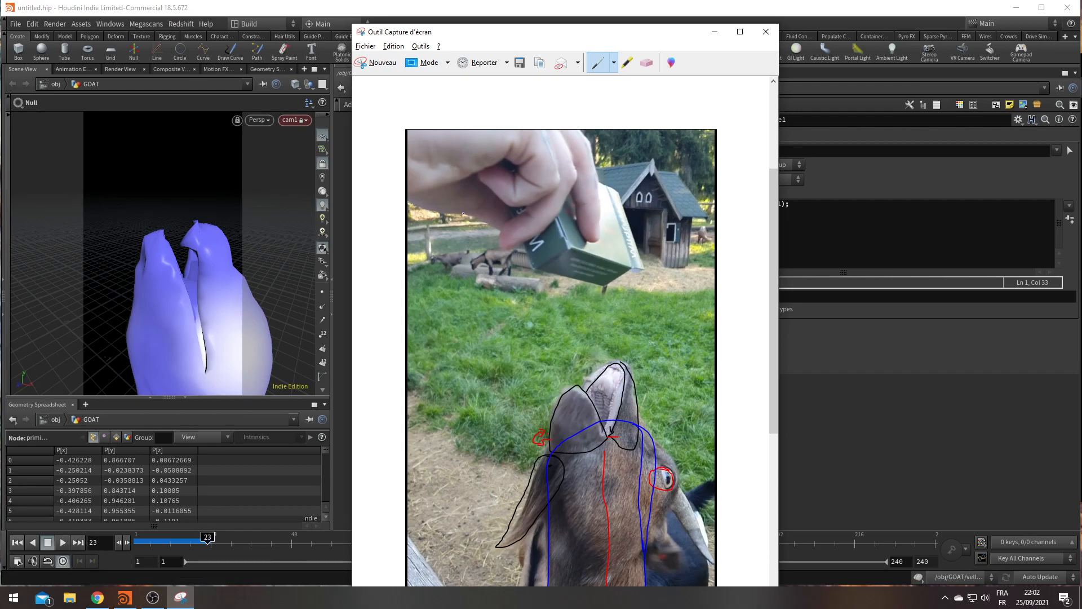
click(64, 545)
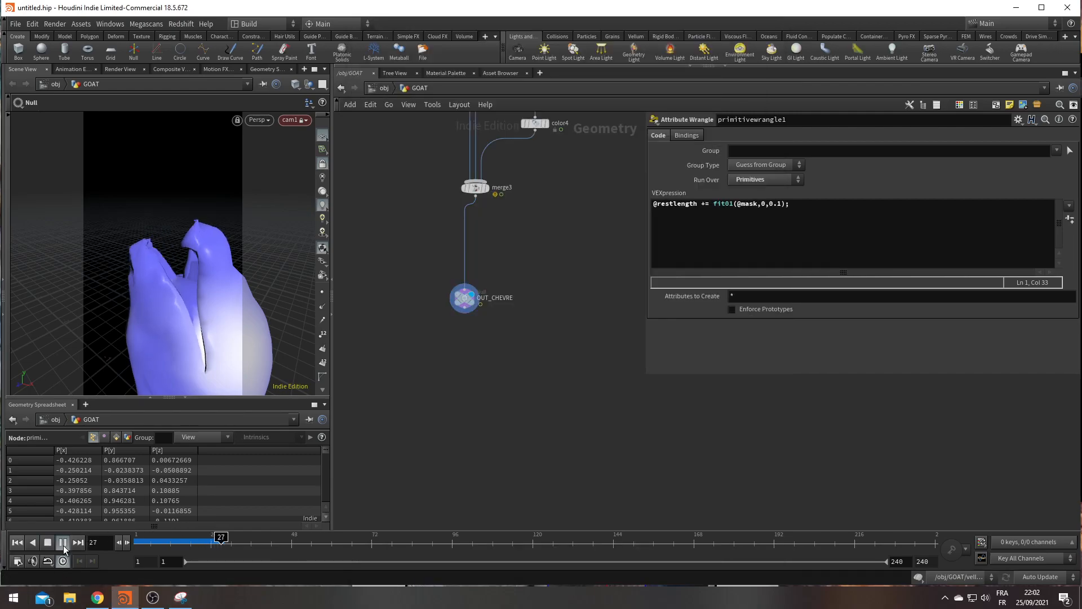
click(63, 544)
key(w)
key(w)
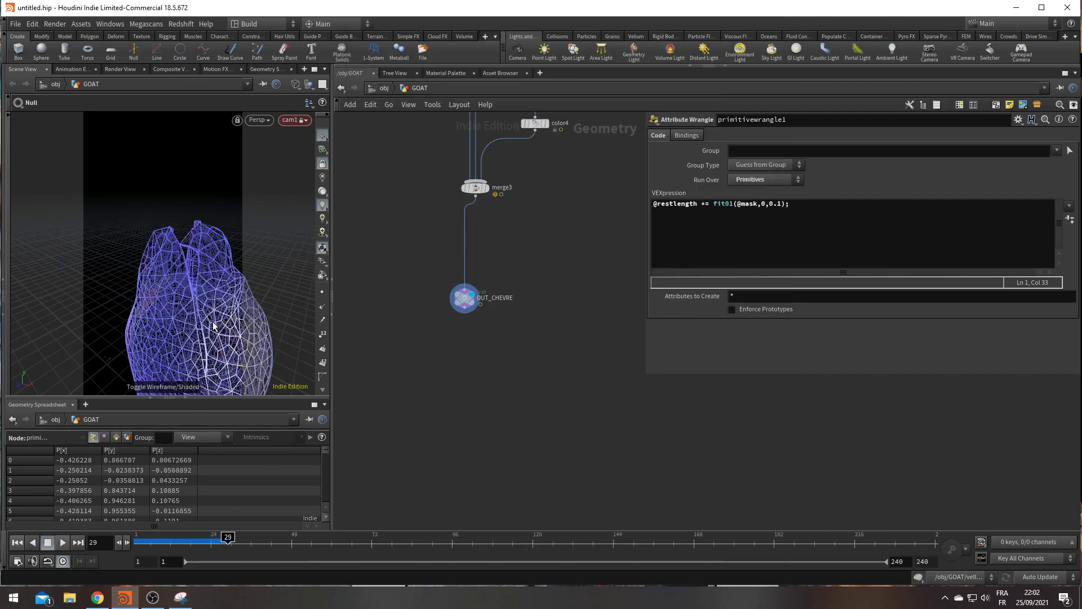
Turn off the mask colour visualization in the viewport and examine the whole head in its own colours
scroll(324, 349, down, 3)
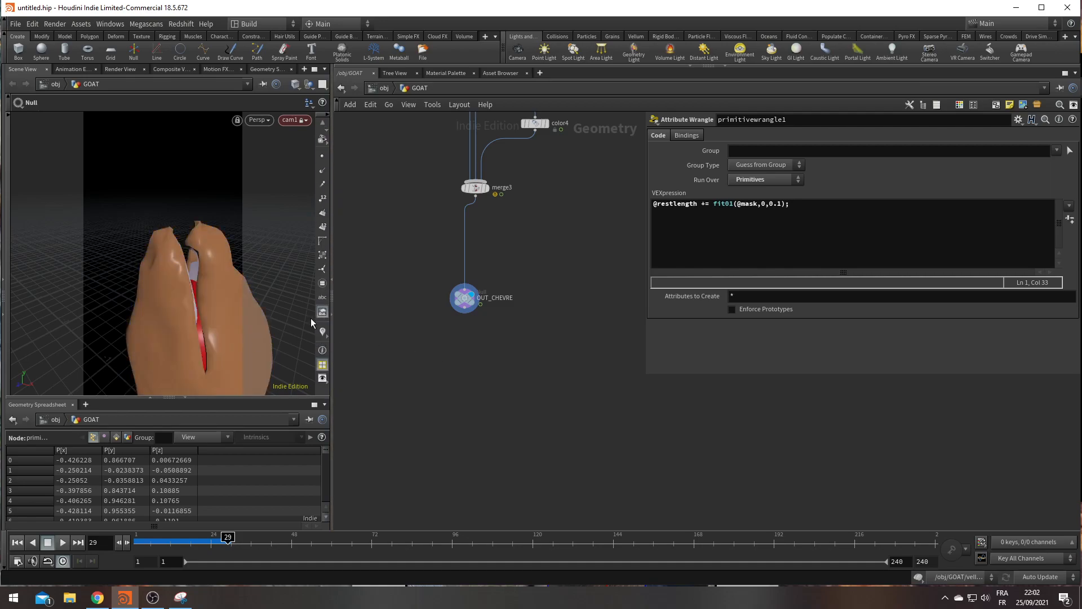
key(Escape)
drag(224, 285, 263, 258)
Move vellumconstraints1 higher in the Vellum chain, leaving more space above vellumsolver1
middle_drag(440, 261, 418, 414)
scroll(496, 237, up, 3)
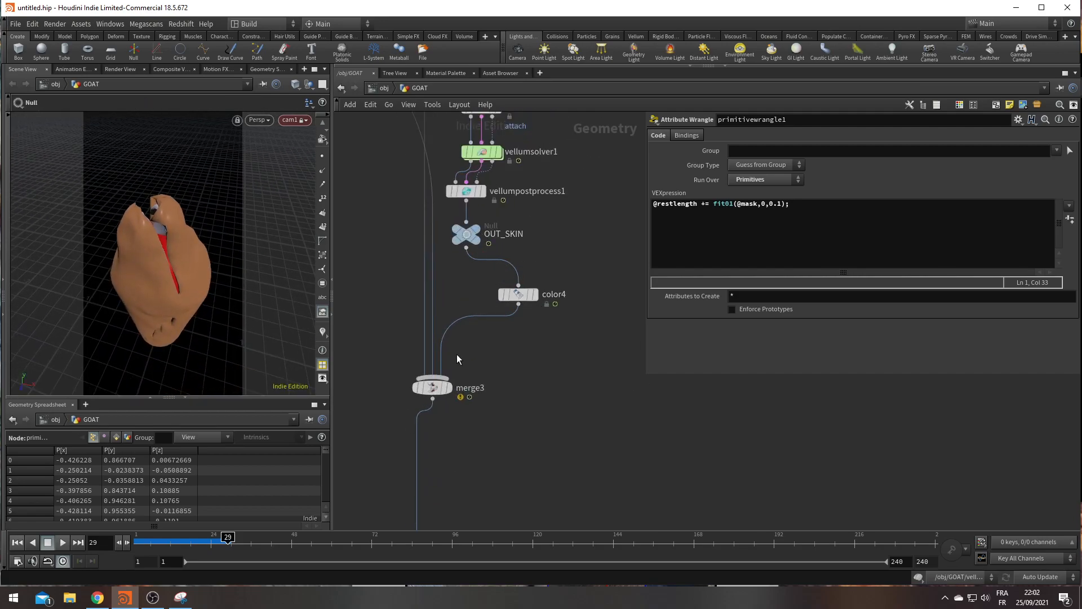
key(y)
mouse_move(451, 309)
mouse_down()
mouse_move(480, 324)
mouse_move(460, 387)
mouse_up()
mouse_move(419, 386)
middle_drag(545, 387, 507, 513)
drag(407, 370, 411, 314)
middle_drag(496, 375, 498, 427)
drag(599, 449, 492, 275)
key(l)
key(ctrl+z)
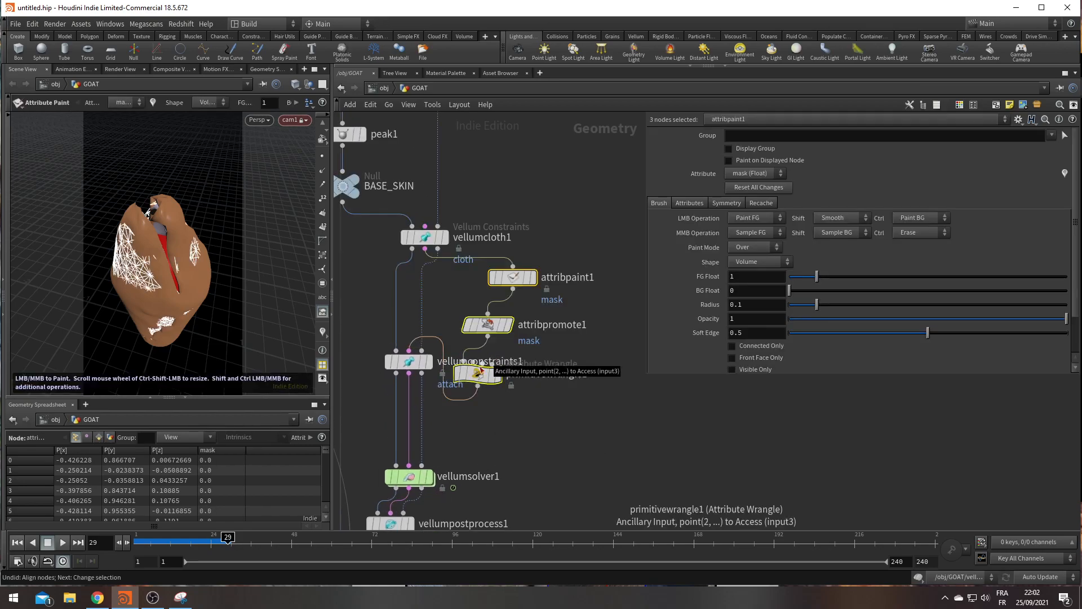
Enable the stretch Output Group on vellumconstraints1 and name it glueStretch
click(408, 361)
scroll(737, 347, down, 3)
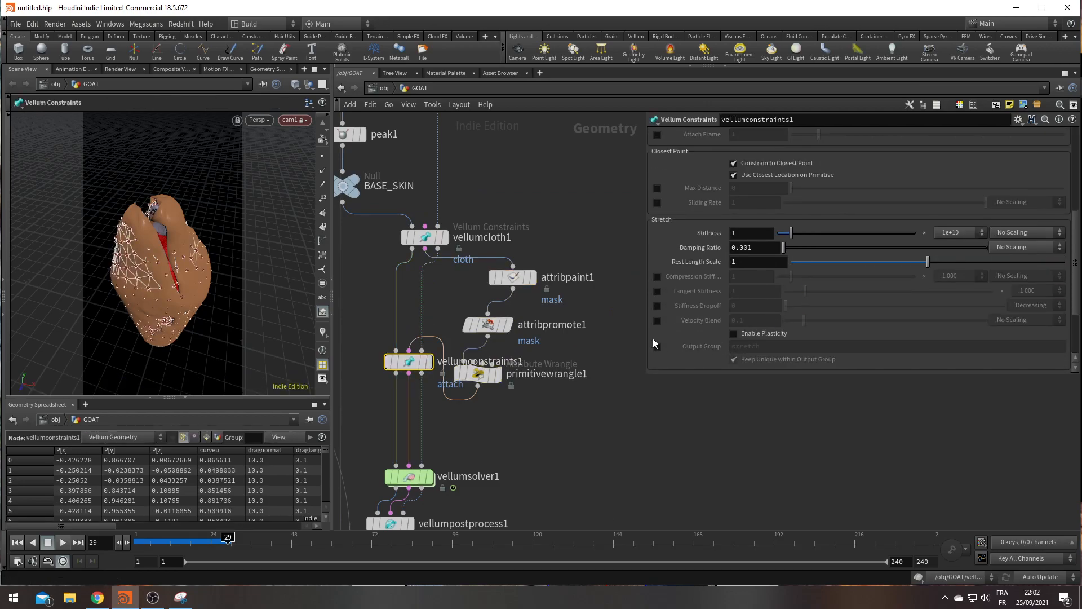
scroll(659, 335, down, 3)
scroll(673, 344, up, 2)
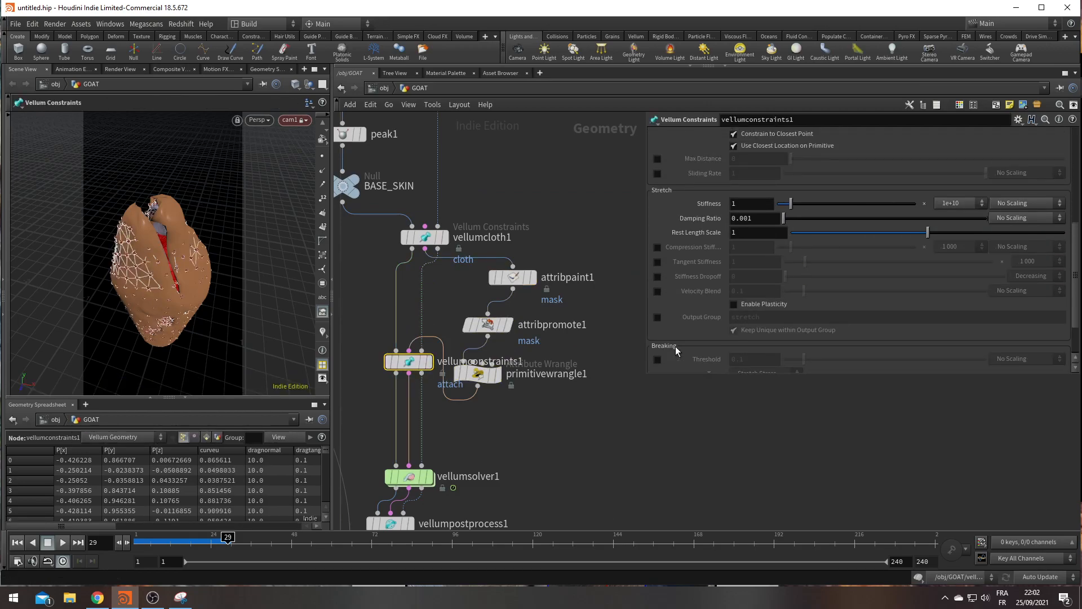
scroll(675, 346, down, 2)
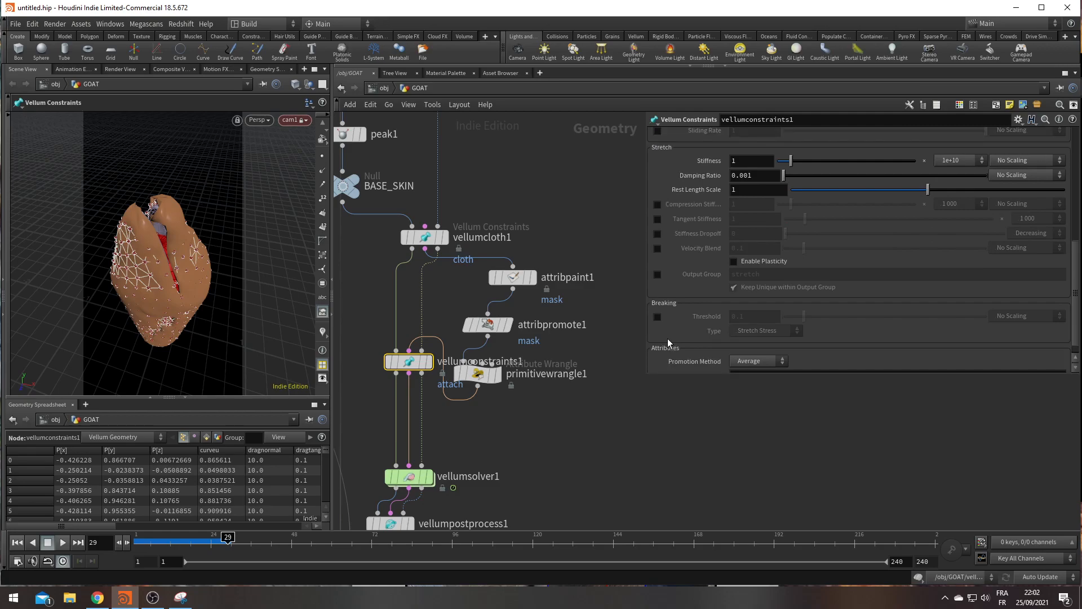
scroll(667, 338, up, 3)
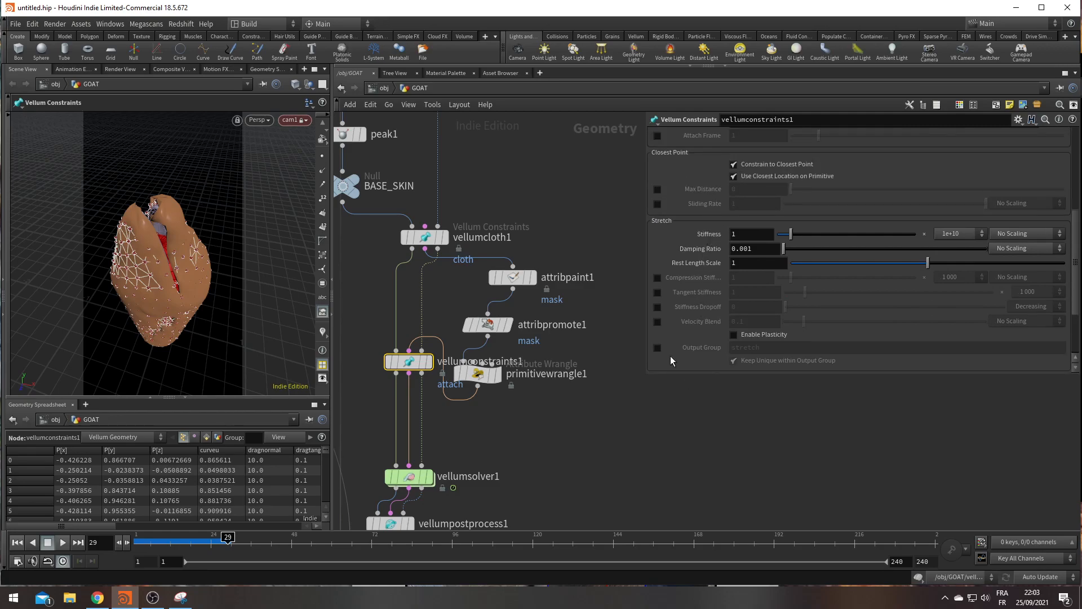
click(657, 348)
text(glueStretch)
key(Return)
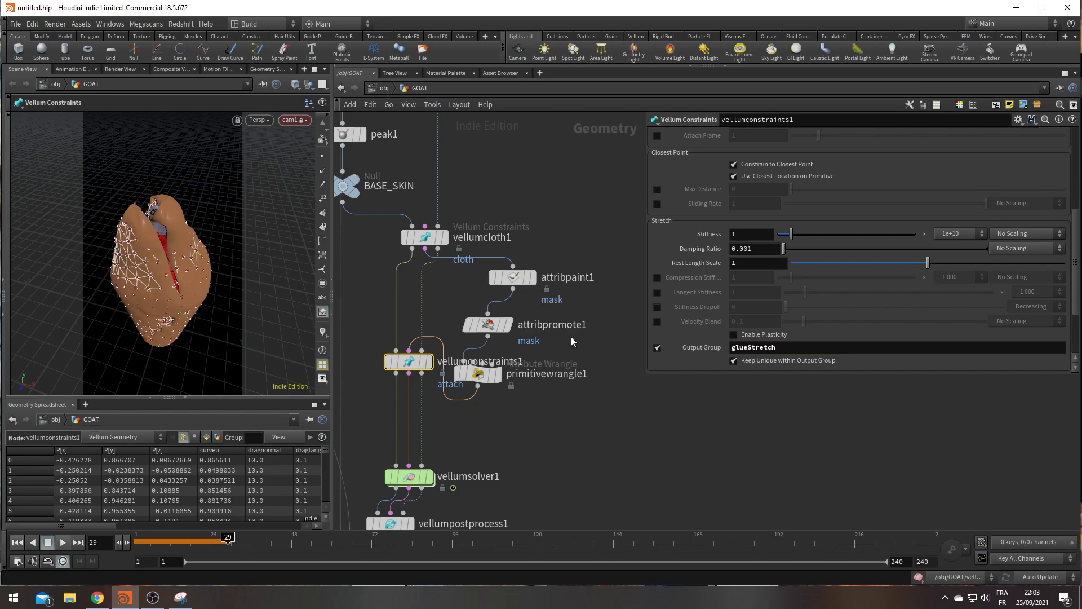
Duplicate attribpaint1, attribpromote1 and primitivewrangle1 and place the copies below vellumconstraints1
middle_drag(584, 340, 582, 245)
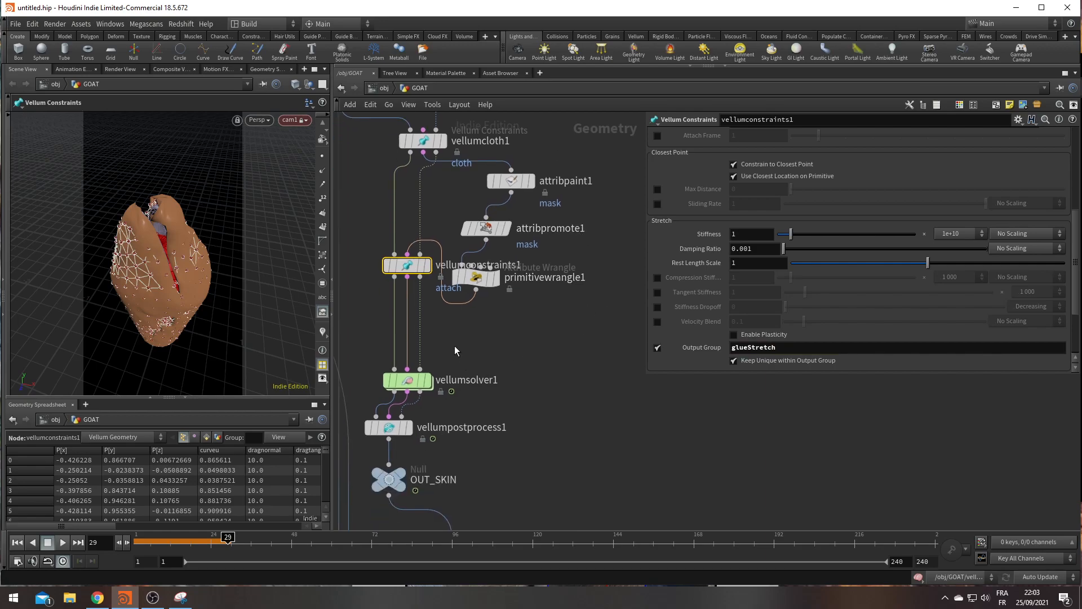
scroll(454, 346, down, 5)
middle_drag(473, 435, 479, 271)
drag(536, 515, 384, 188)
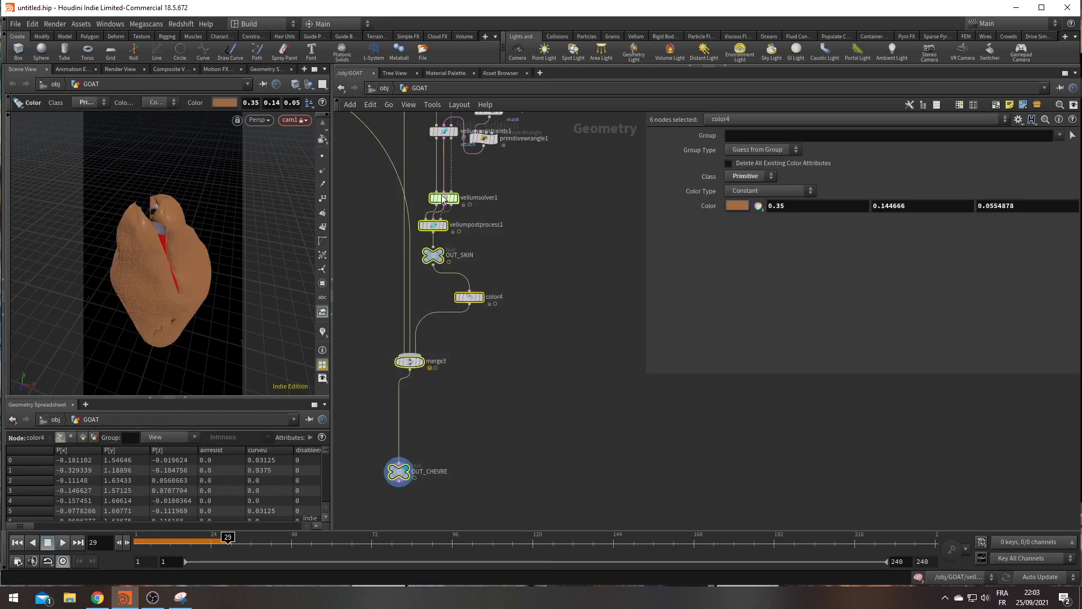
middle_drag(483, 130, 486, 352)
drag(520, 312, 442, 202)
alt+drag(465, 256, 472, 363)
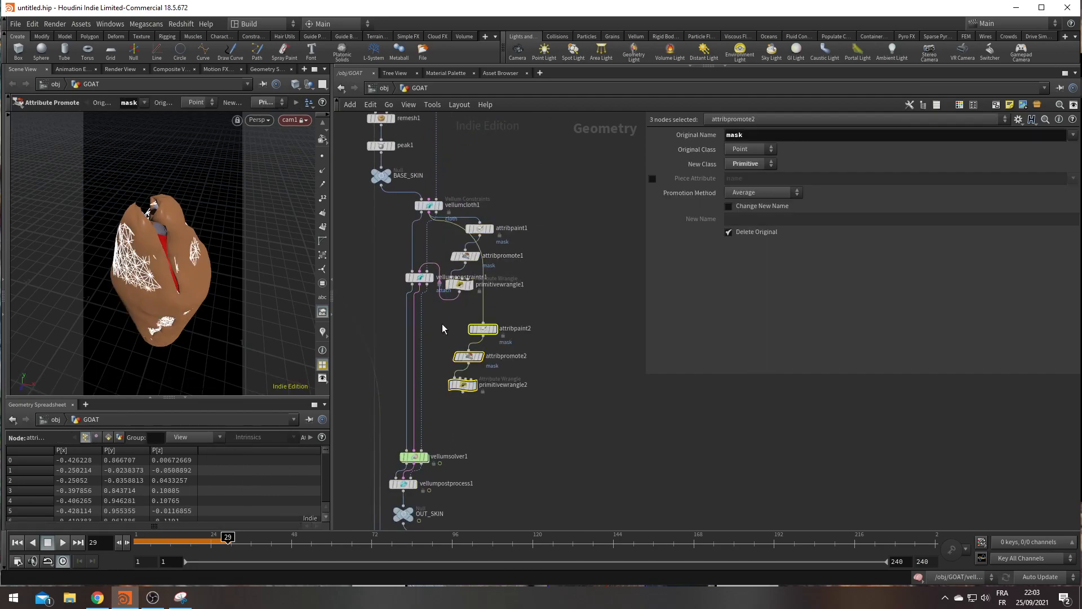
Feed attribpaint2 from the constraint output of vellumconstraints1 and open its Group list
scroll(442, 324, up, 2)
click(444, 326)
mouse_move(491, 323)
mouse_down()
mouse_move(425, 297)
mouse_move(414, 279)
mouse_up()
click(489, 330)
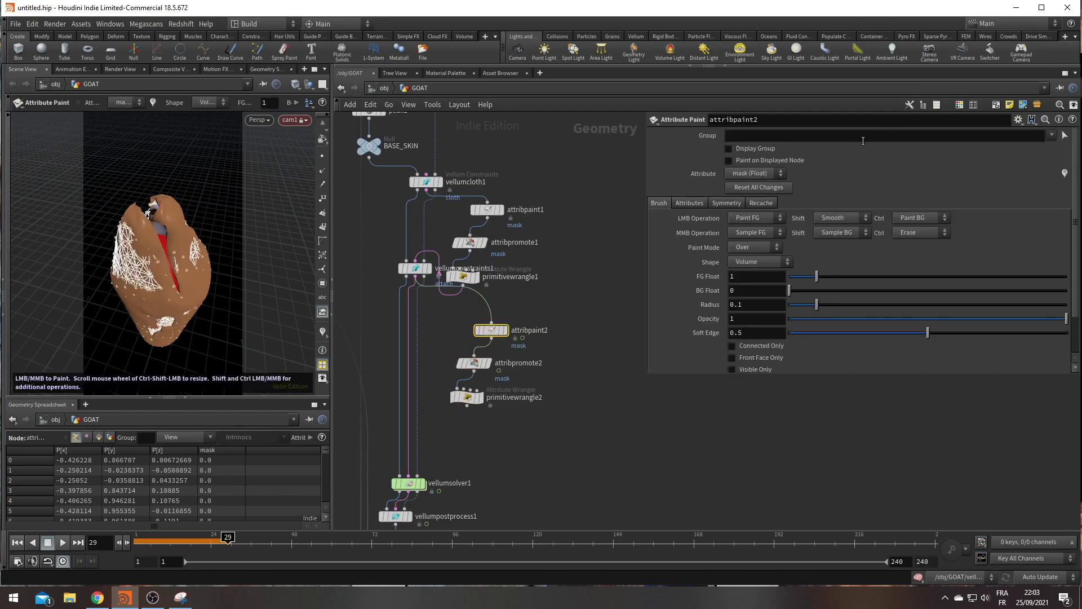
click(1051, 137)
mouse_move(508, 351)
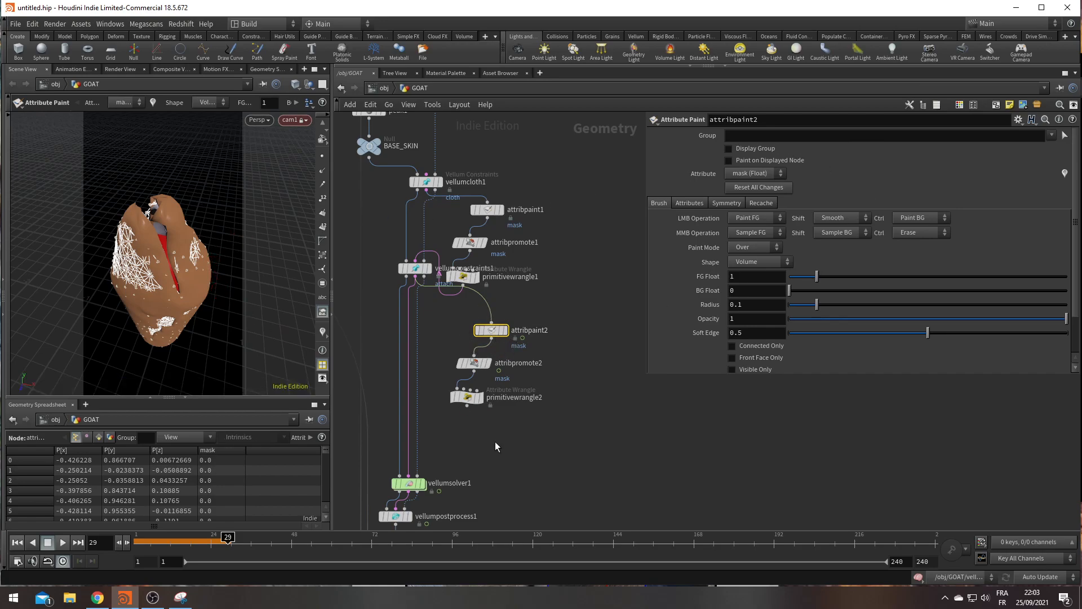
Display attribpromote2, release the view from cam1 and examine the constraint geometry from several sides
mouse_move(243, 306)
alt+mouse_down()
mouse_move(220, 304)
mouse_move(155, 257)
alt+mouse_up()
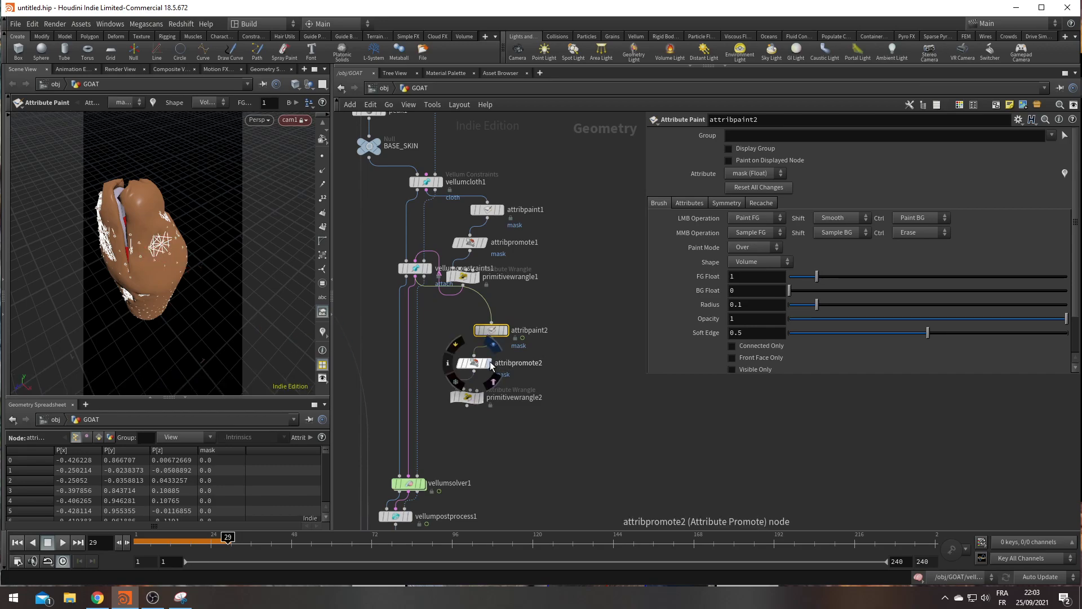
click(476, 364)
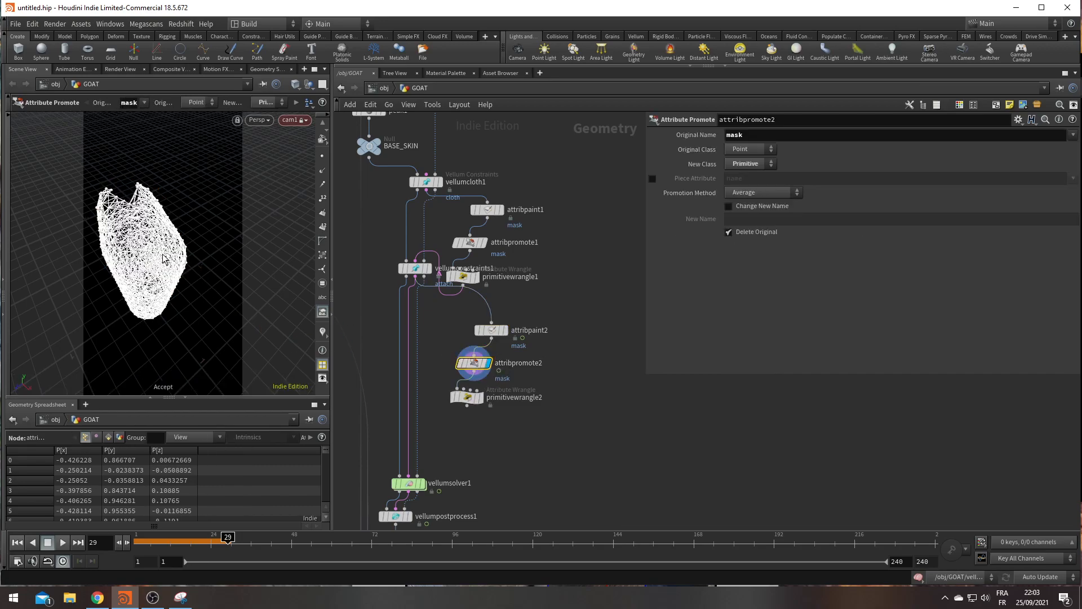
key(Escape)
drag(147, 266, 199, 221)
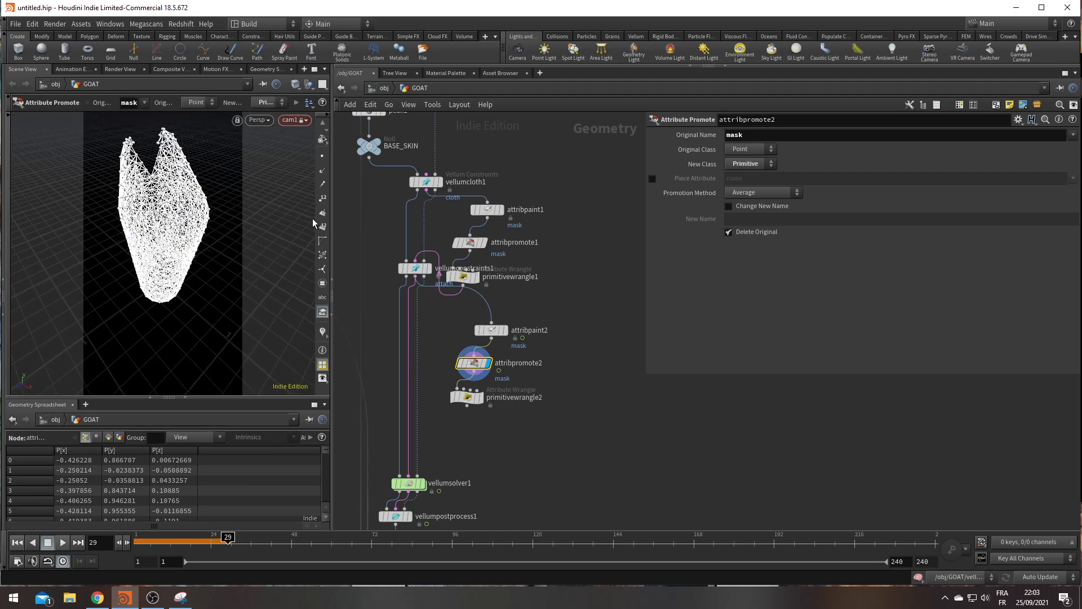
scroll(327, 150, up, 4)
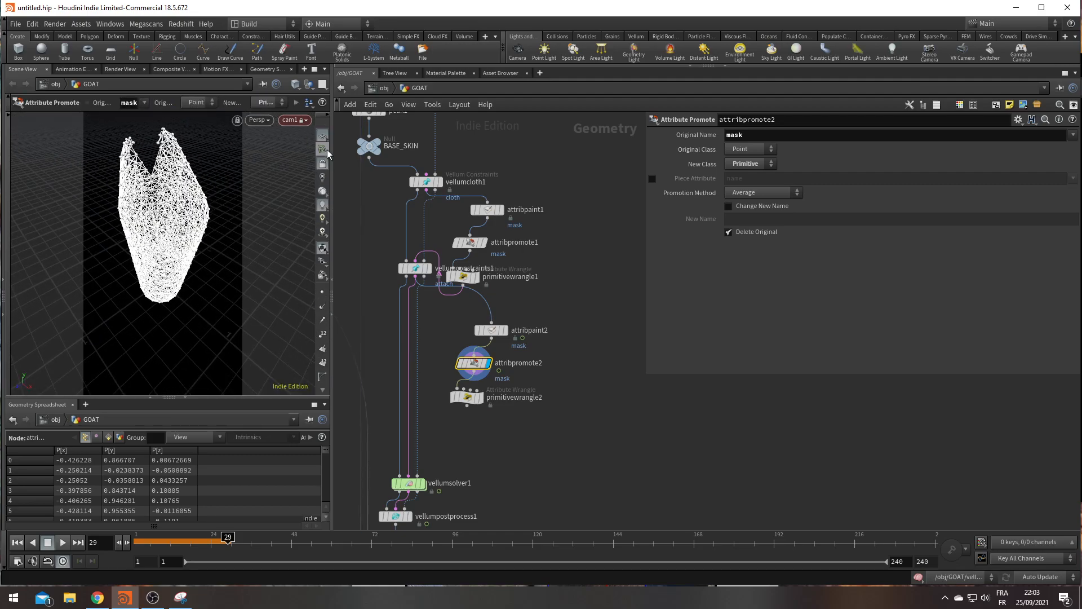
click(323, 165)
alt+drag(217, 220, 189, 225)
scroll(188, 223, down, 5)
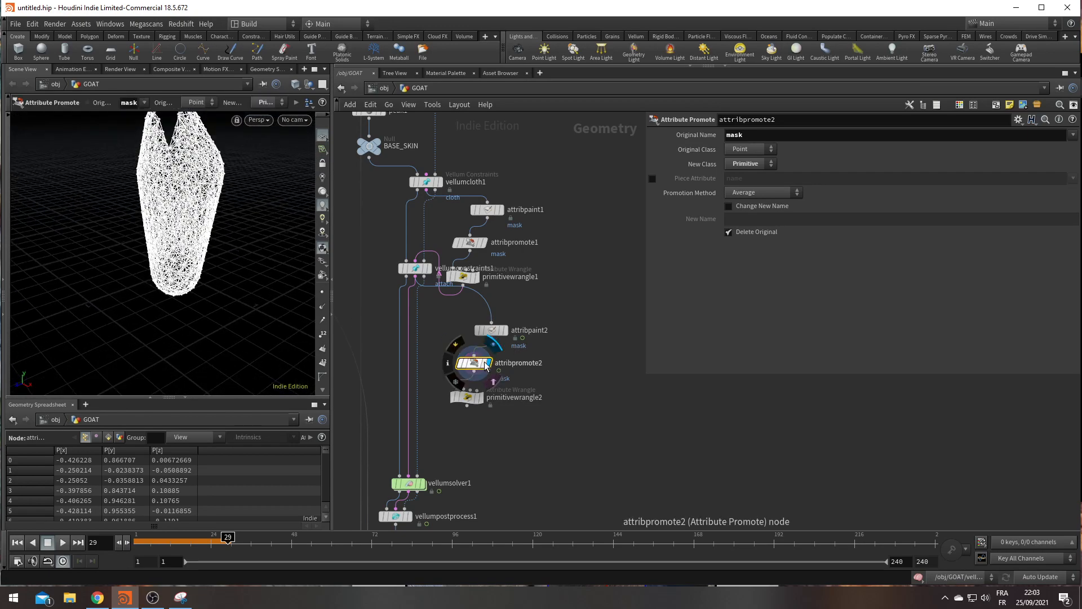
Read attribpromote2's node info to check the primitive attributes and groups, including glueStretch
click(447, 363)
scroll(583, 381, down, 1)
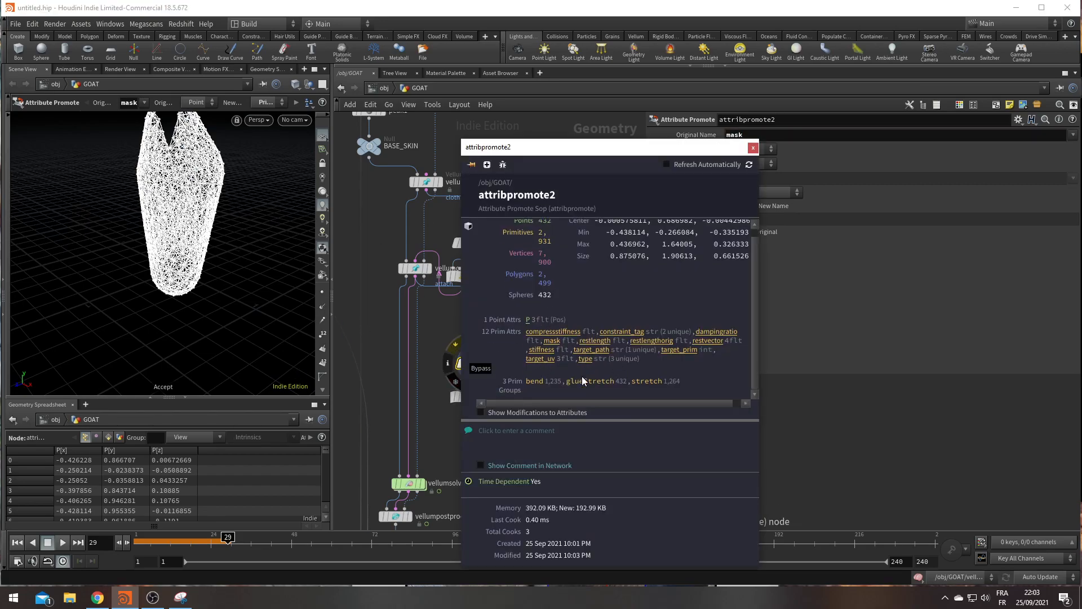
click(752, 148)
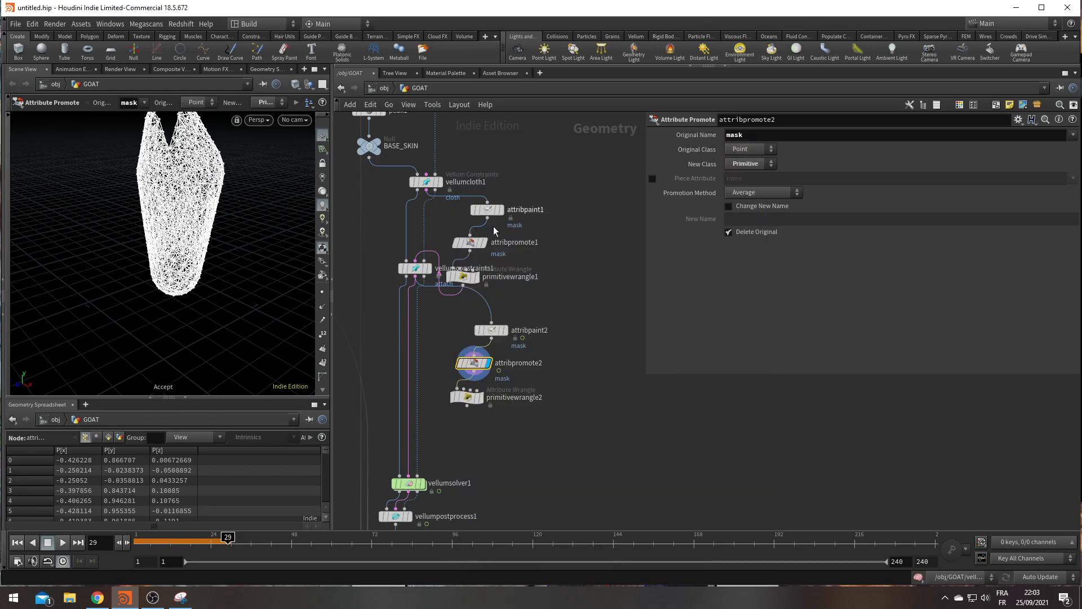
alt+drag(214, 199, 214, 259)
mouse_move(477, 365)
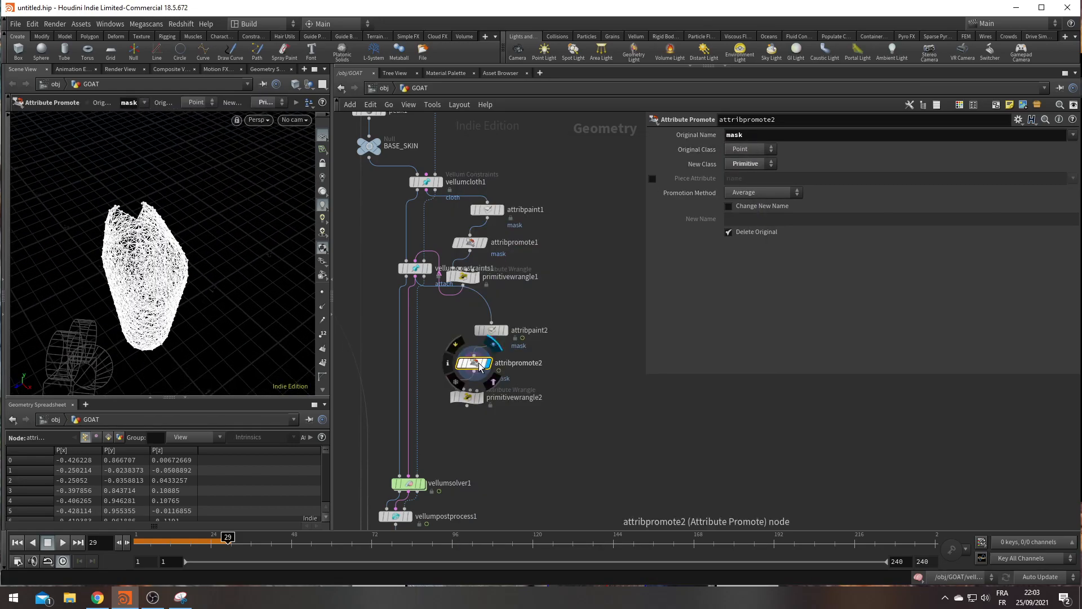
key(Return)
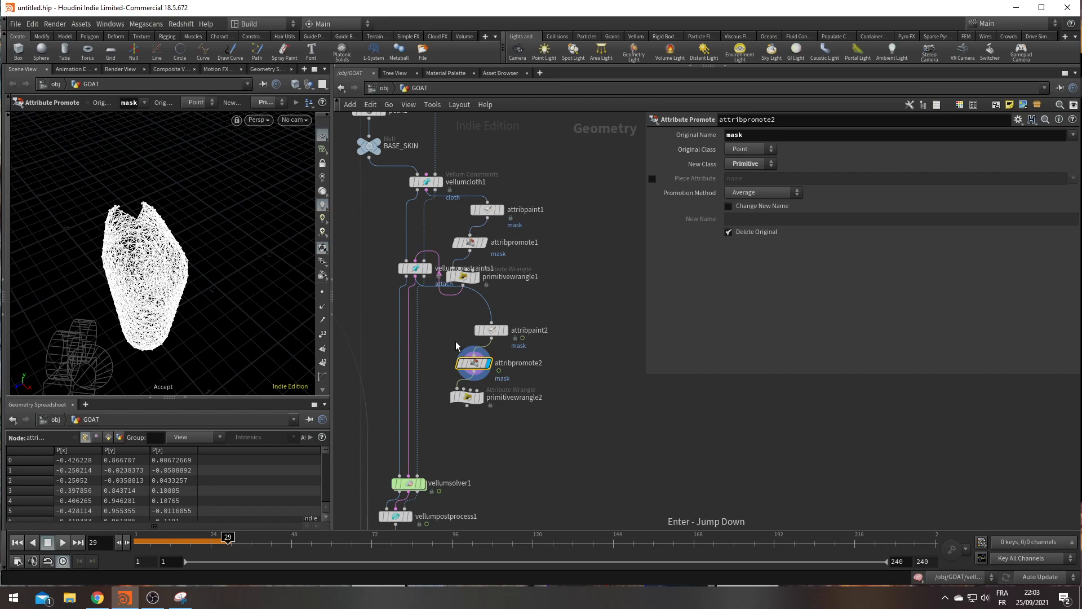
Delete attribpaint2, attribpromote2 and primitivewrangle2, and display the OUT_CHEVRE null
drag(519, 409, 460, 324)
key(Delete)
middle_drag(475, 408, 554, 355)
scroll(494, 305, down, 4)
middle_drag(523, 462, 537, 243)
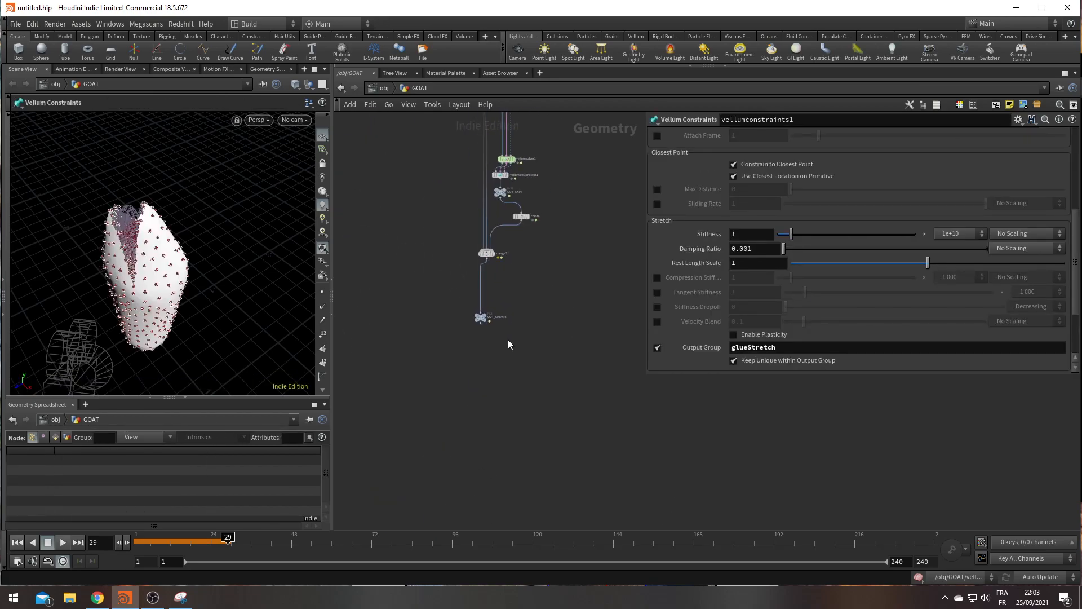
scroll(489, 322, up, 3)
click(492, 304)
alt+drag(173, 307, 151, 271)
Inspect the eye branch around ray1 and return the timeline to frame 1
middle_drag(399, 244, 570, 434)
scroll(425, 246, down, 4)
middle_drag(369, 172, 423, 493)
scroll(507, 422, up, 4)
scroll(597, 425, up, 1)
mouse_move(587, 412)
middle_down()
mouse_move(551, 429)
mouse_move(594, 457)
mouse_move(565, 437)
mouse_move(570, 421)
middle_up()
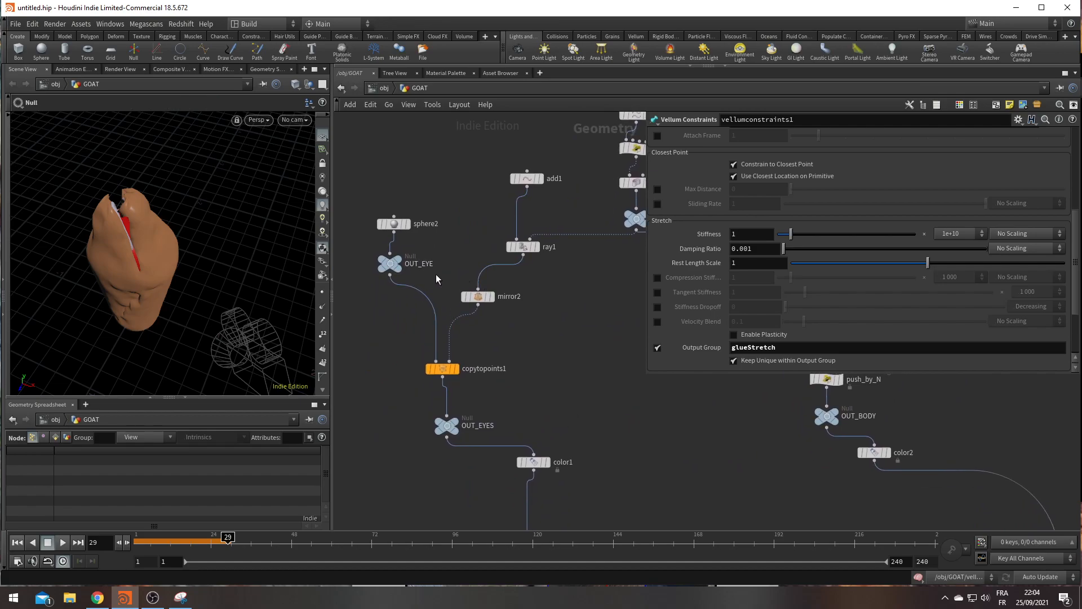
click(523, 247)
click(18, 543)
Locate the skin branch in the network and select its blast1 node below timeshift1
mouse_move(813, 292)
mouse_down()
mouse_move(792, 293)
mouse_move(802, 294)
mouse_up()
scroll(550, 442, down, 5)
middle_drag(586, 521, 437, 350)
scroll(437, 350, down, 4)
middle_drag(563, 391, 527, 569)
scroll(451, 273, up, 5)
scroll(451, 273, up, 1)
middle_drag(565, 320, 499, 555)
scroll(552, 424, down, 3)
middle_drag(553, 424, 378, 491)
scroll(406, 344, up, 4)
middle_drag(407, 346, 512, 398)
scroll(513, 399, down, 5)
middle_drag(532, 451, 636, 236)
scroll(518, 299, up, 3)
middle_drag(526, 369, 543, 274)
scroll(408, 271, up, 3)
click(486, 284)
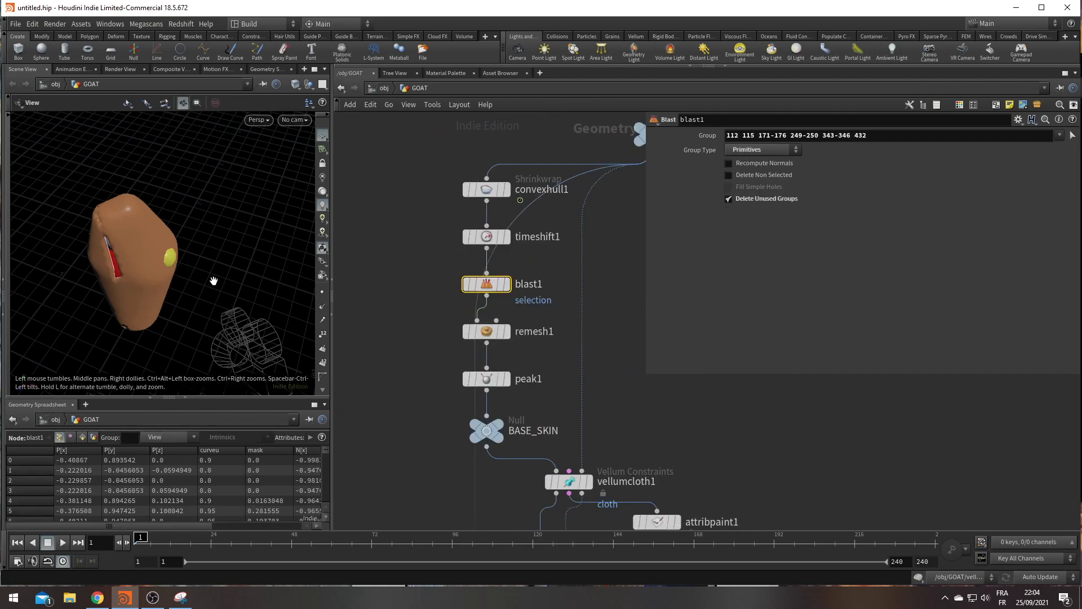
Display blast1, pull it out of the skin branch and reinsert it between timeshift1 and remesh1
alt+drag(213, 280, 204, 244)
alt+drag(238, 300, 203, 261)
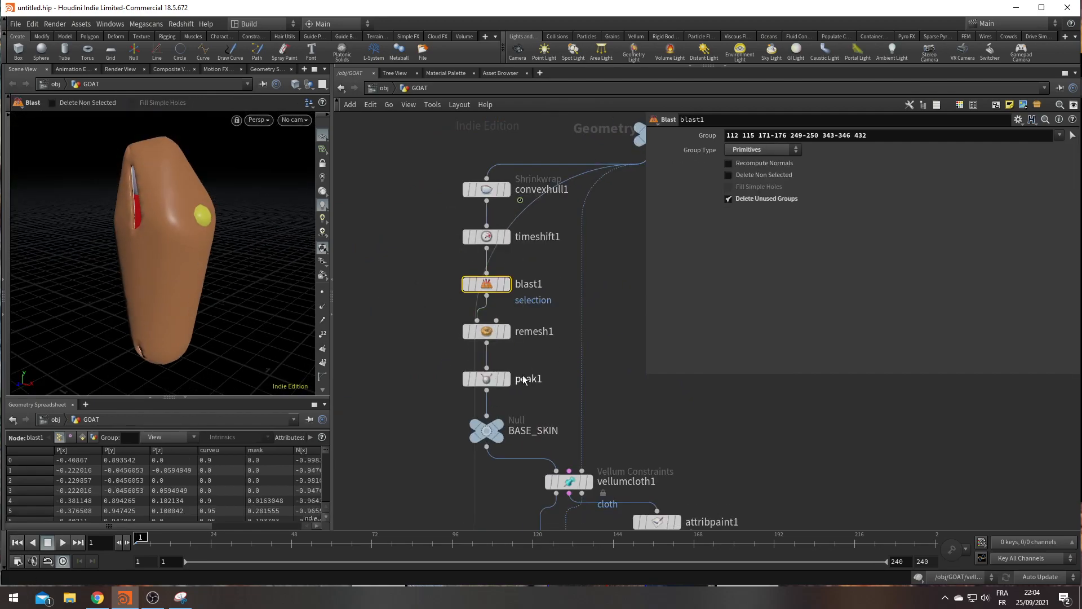
click(506, 284)
key(Return)
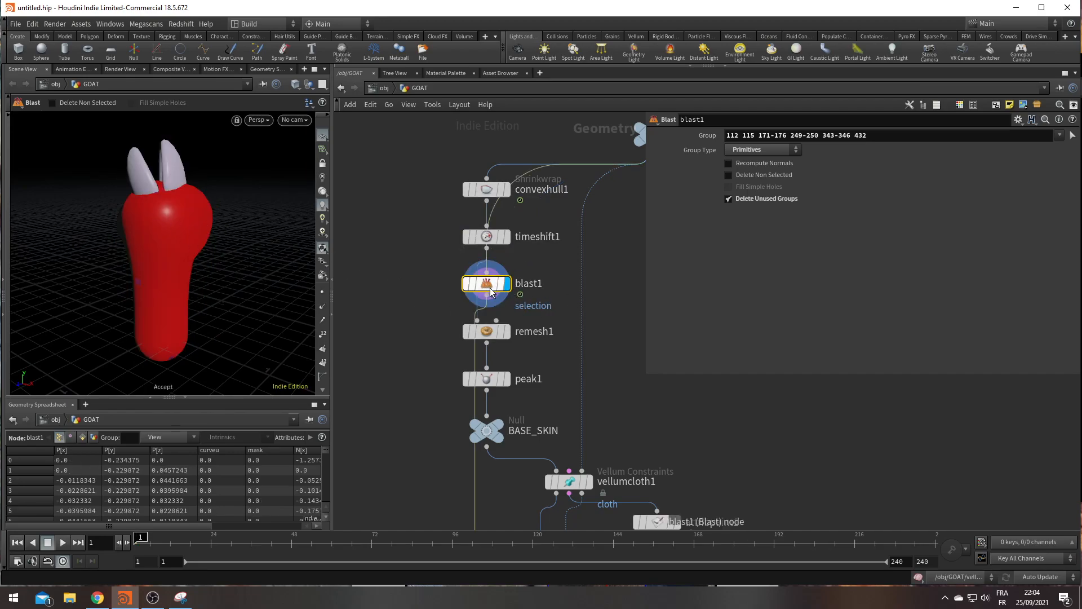
click(1072, 136)
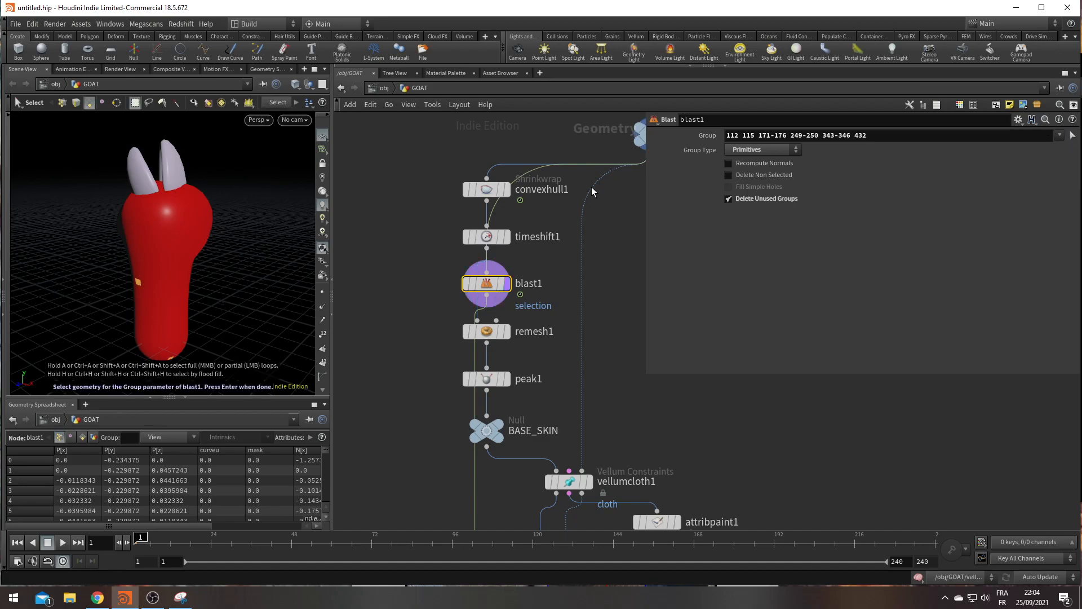
key(Return)
drag(500, 293, 565, 302)
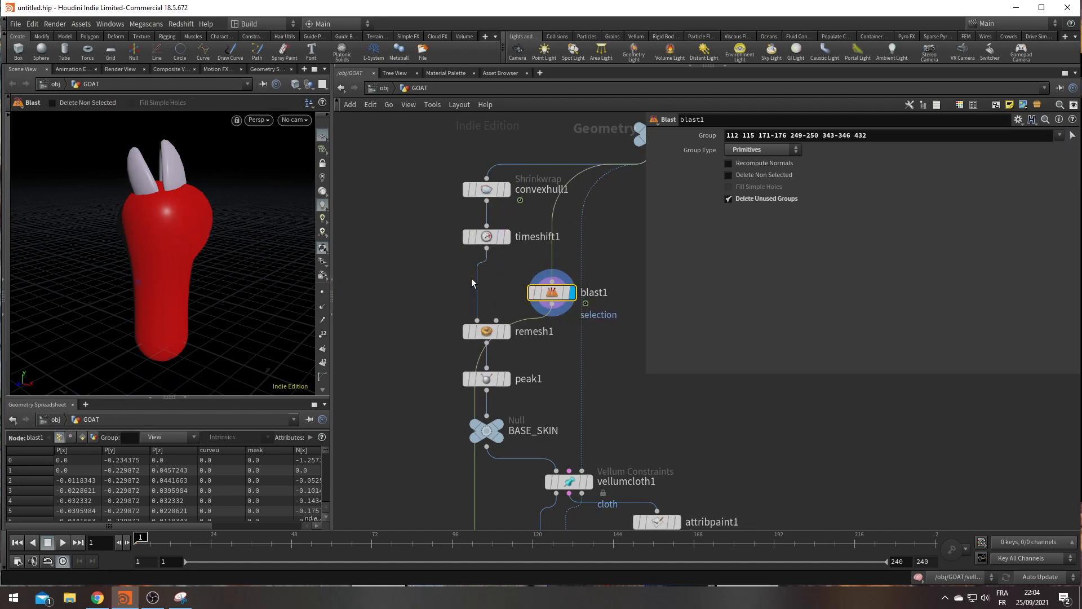
middle_drag(472, 282, 415, 318)
drag(498, 333, 419, 316)
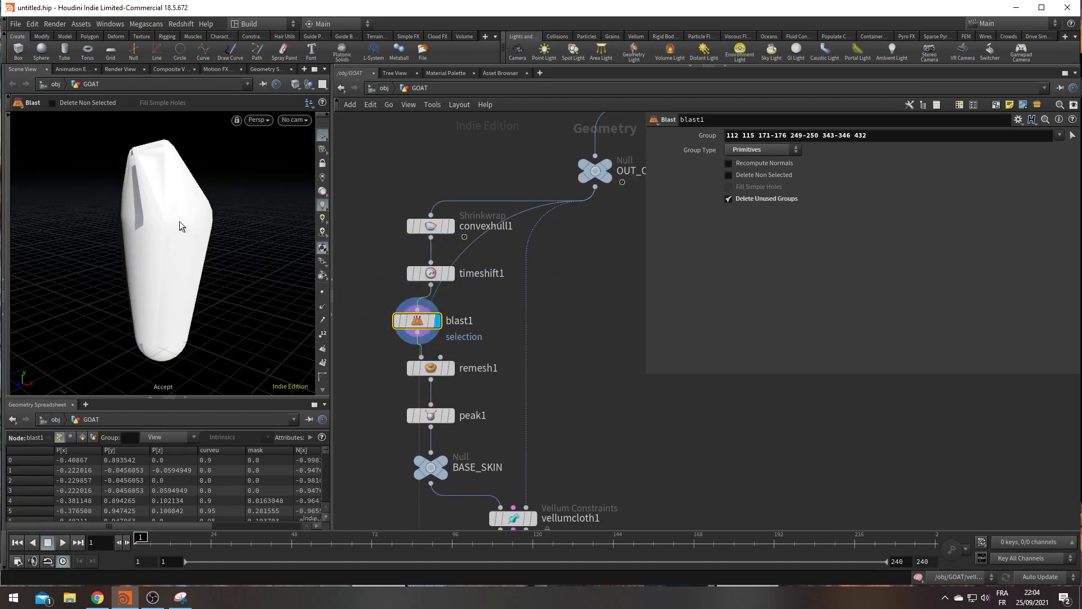
click(1072, 136)
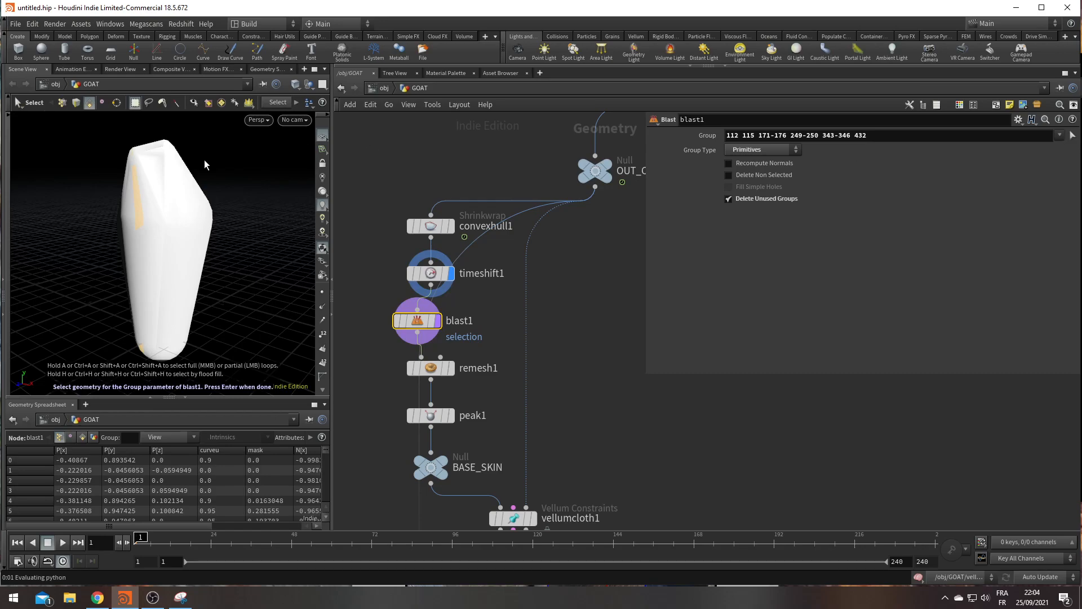
click(157, 160)
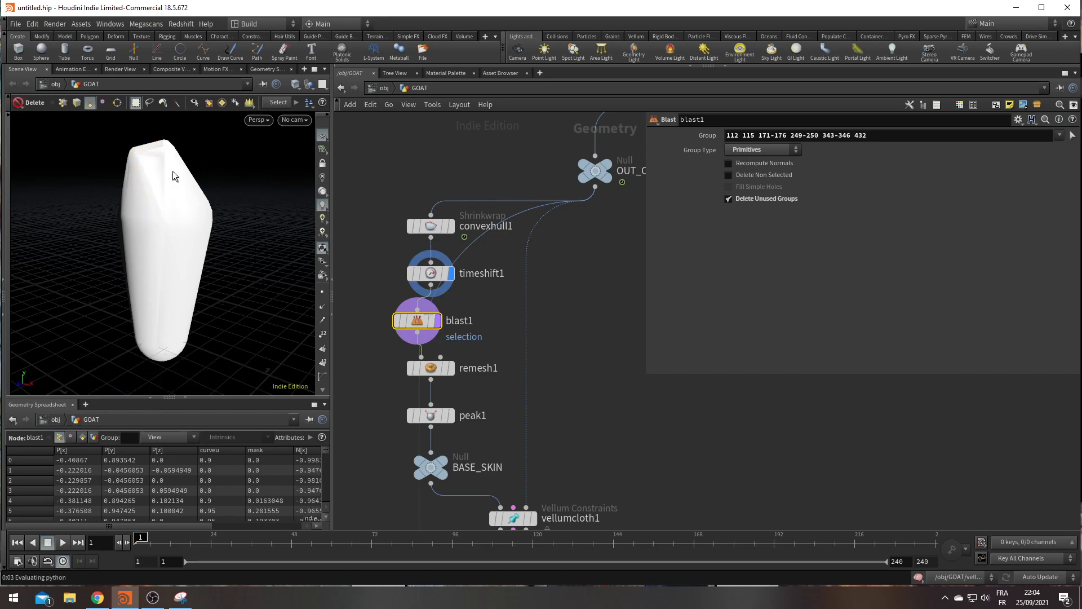
key(Delete)
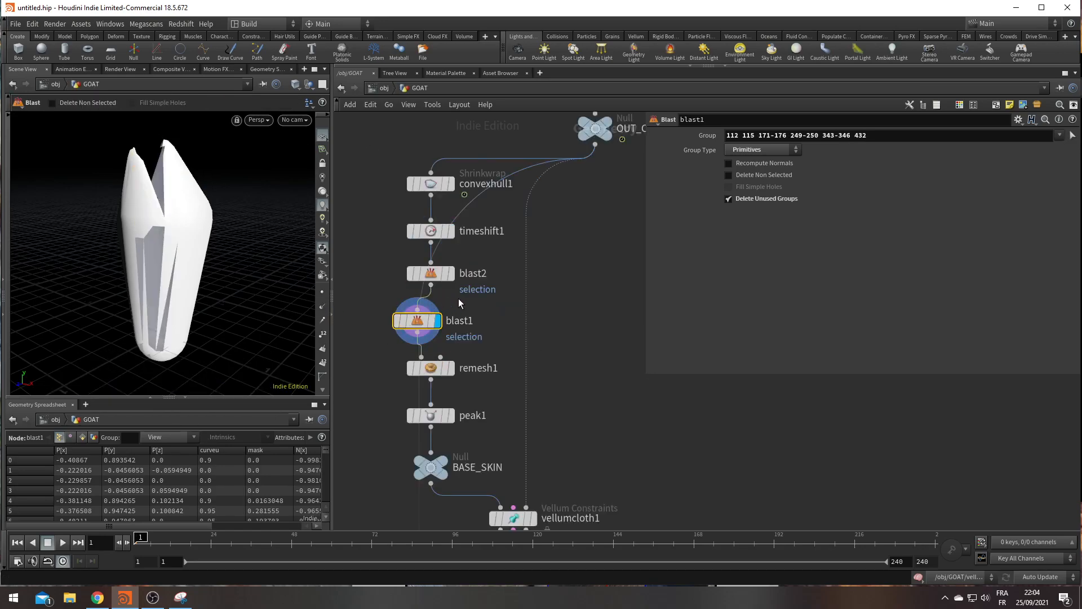
key(Up)
Display OUT_CHEVRE and look through cam1 with the camera locked to the view, reframing the goat head lower
scroll(583, 317, down, 5)
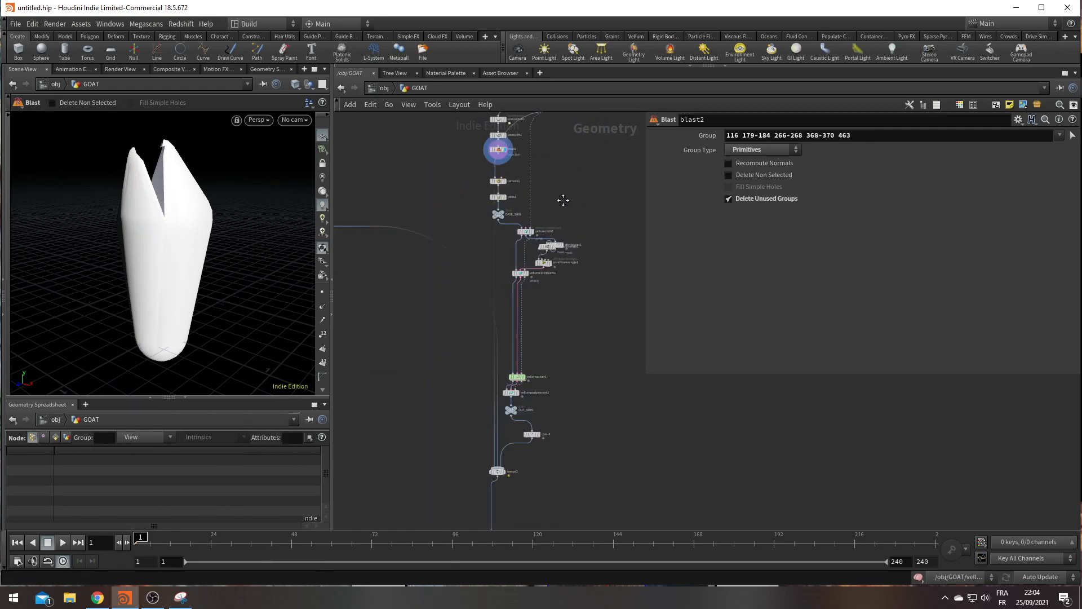
scroll(476, 357, up, 4)
click(505, 352)
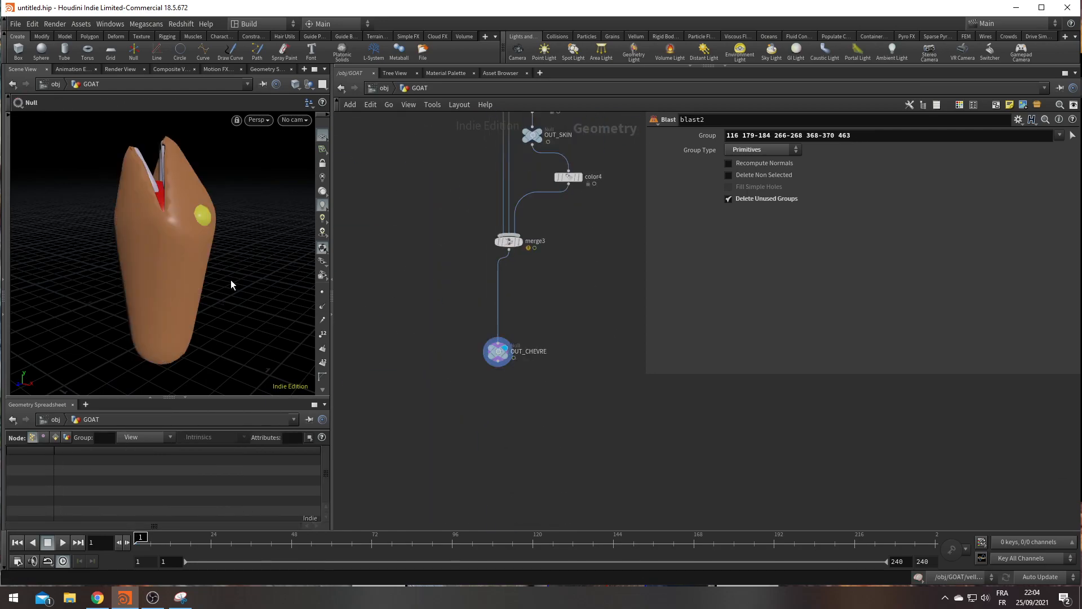
click(303, 119)
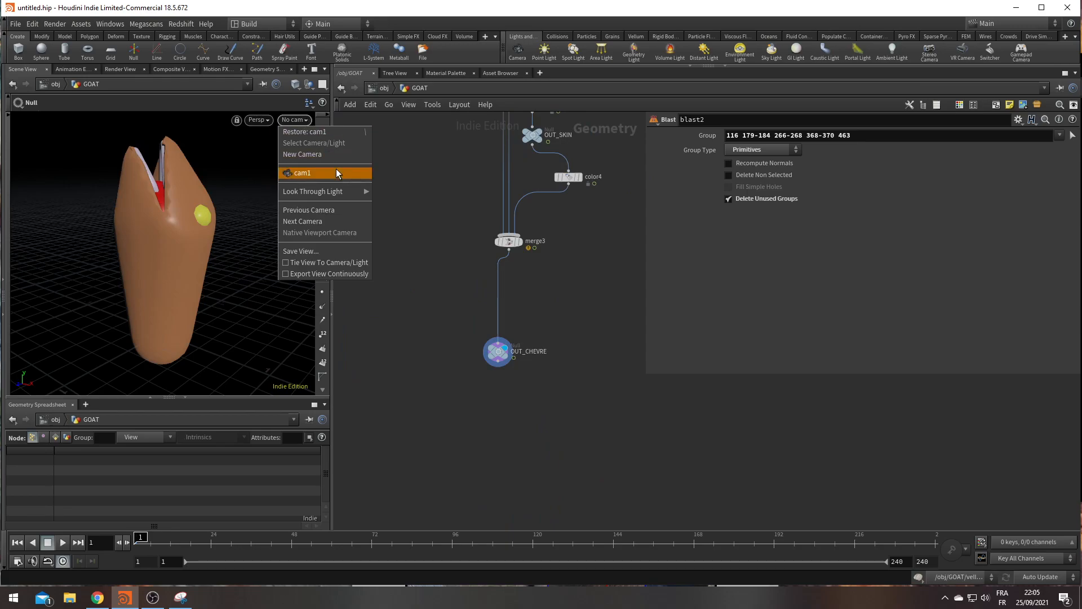
click(336, 168)
click(323, 164)
alt+drag(216, 194, 161, 304)
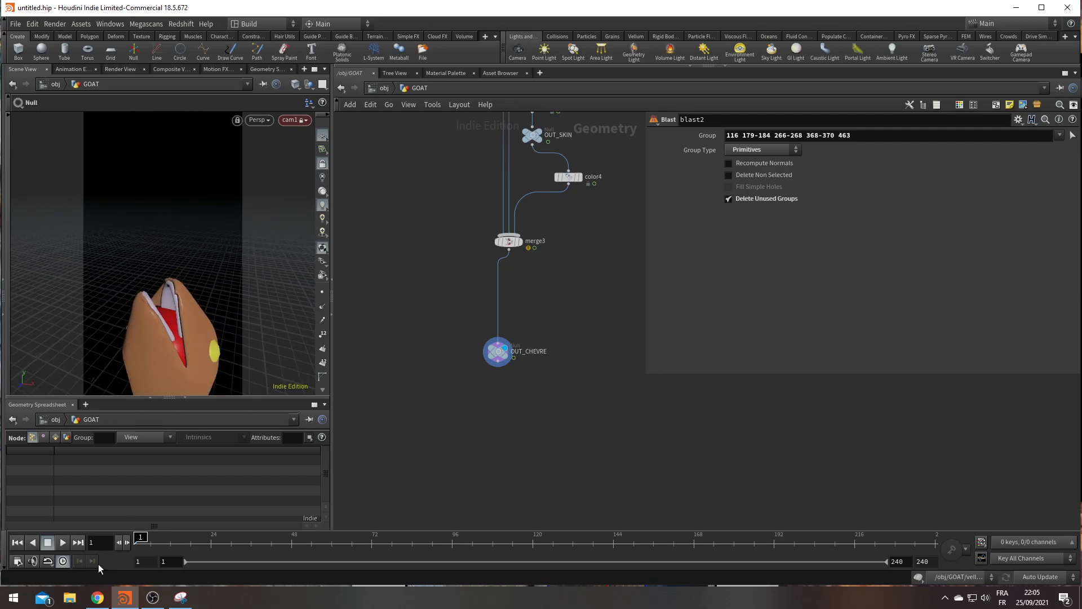
Play the skin simulation up to frame 38 and watch how the mouth behaves
click(58, 545)
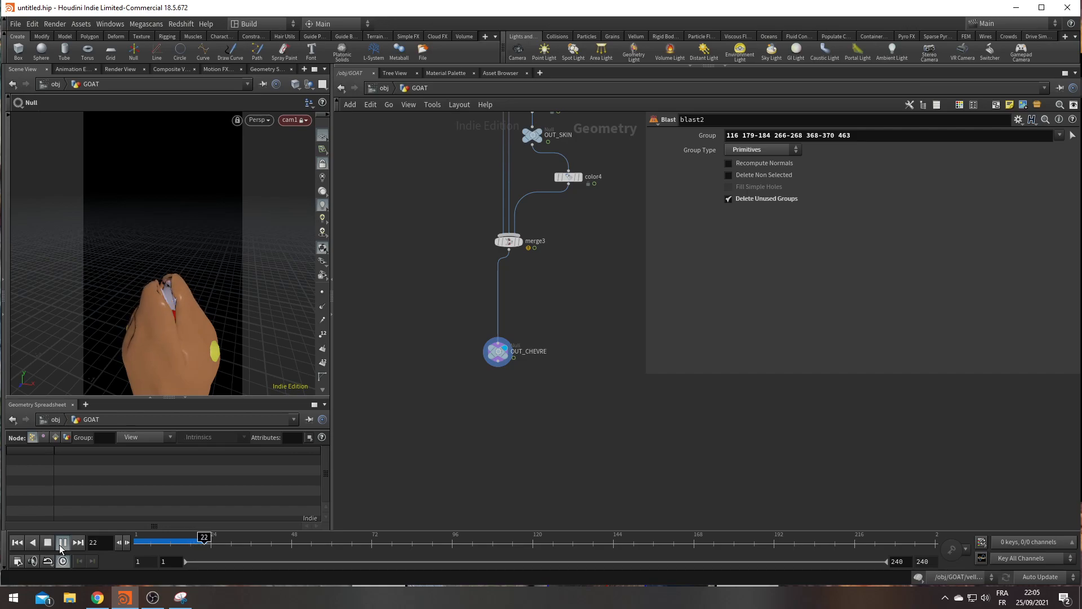
click(61, 544)
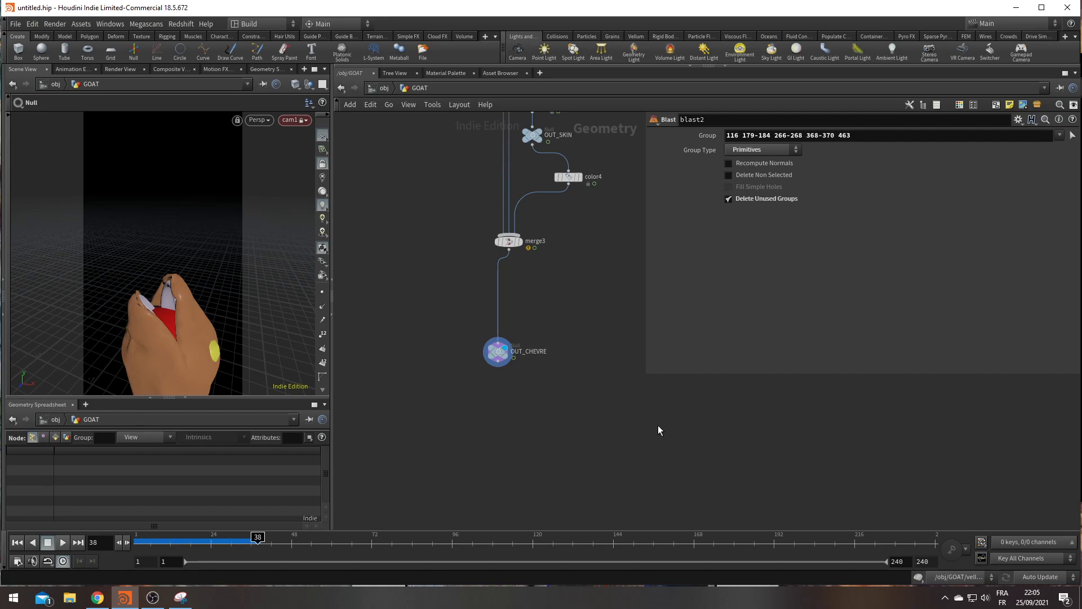
Create a new Geometry object at the scene's object level and name it BOITE
click(384, 88)
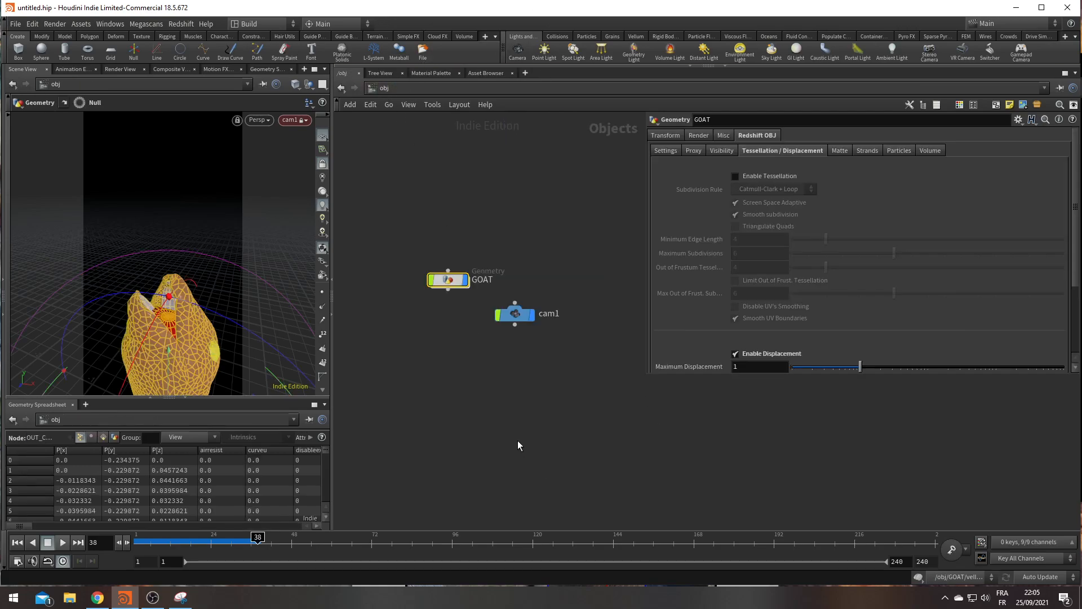
click(484, 411)
key(Tab)
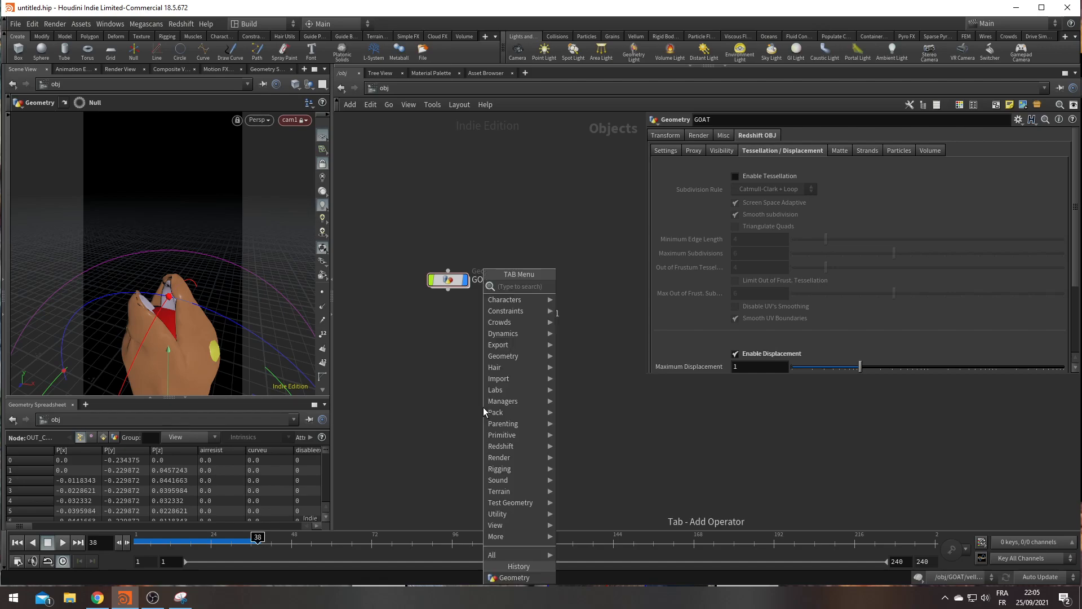
text(geo)
key(Return)
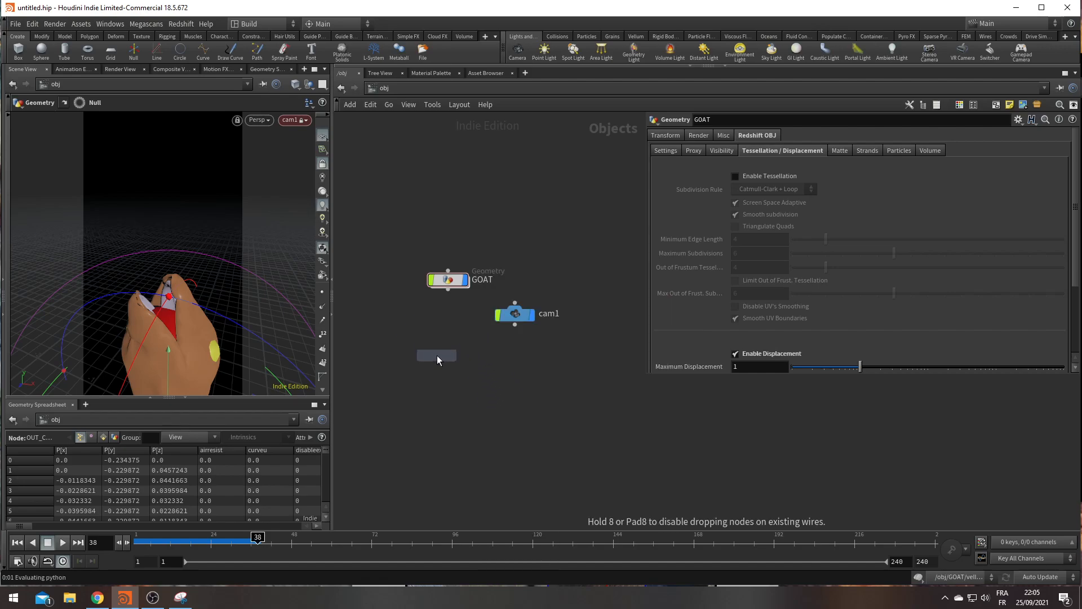
click(437, 355)
double_click(473, 355)
text(BOITE)
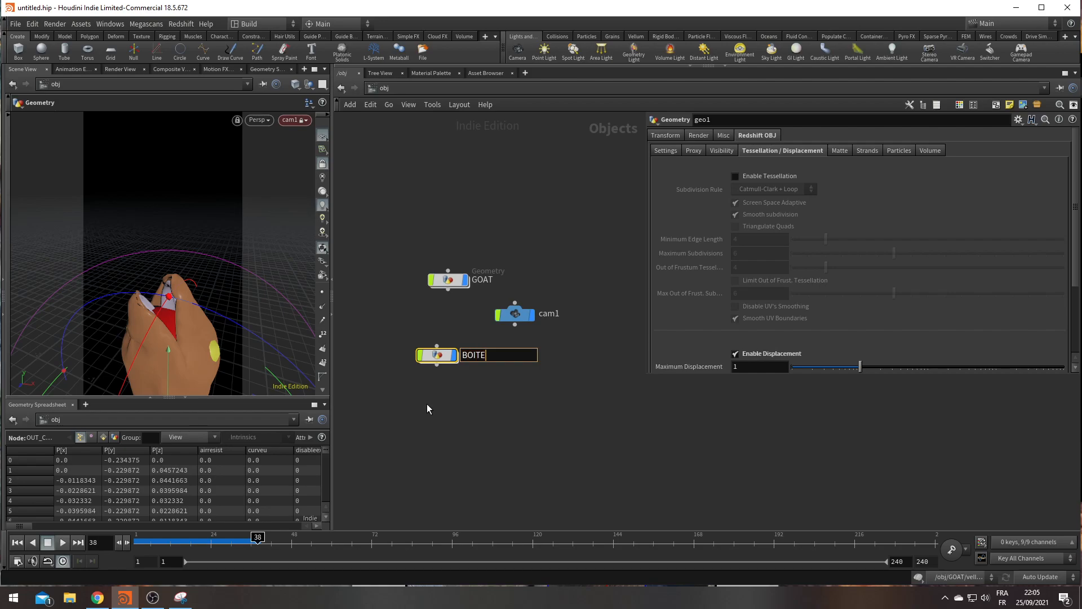
key(Return)
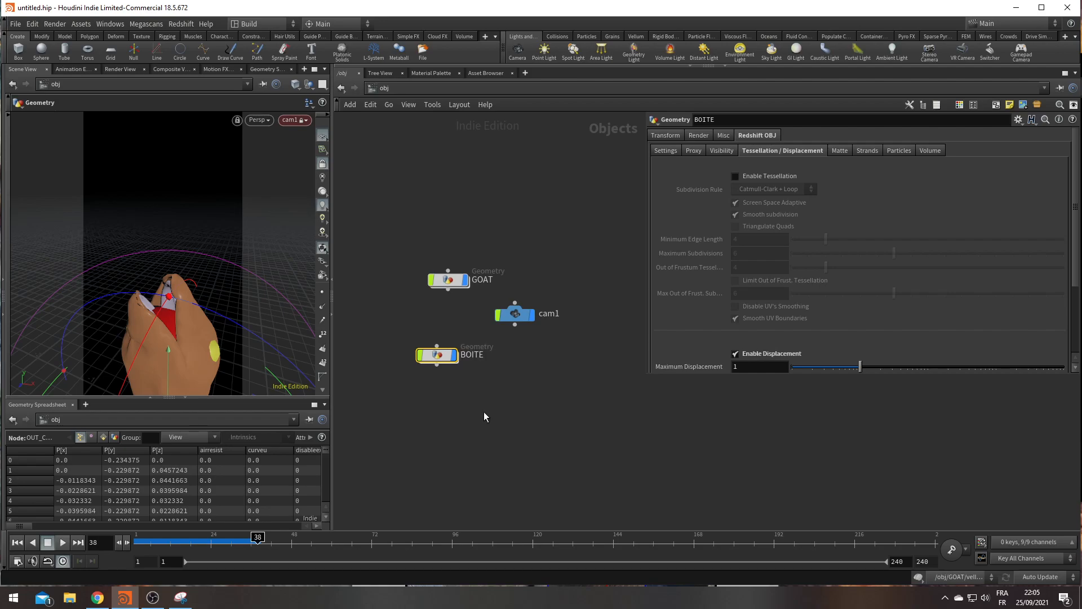
Create another Geometry object below BOITE and name it GRAINE
key(Tab)
text(ge)
key(Return)
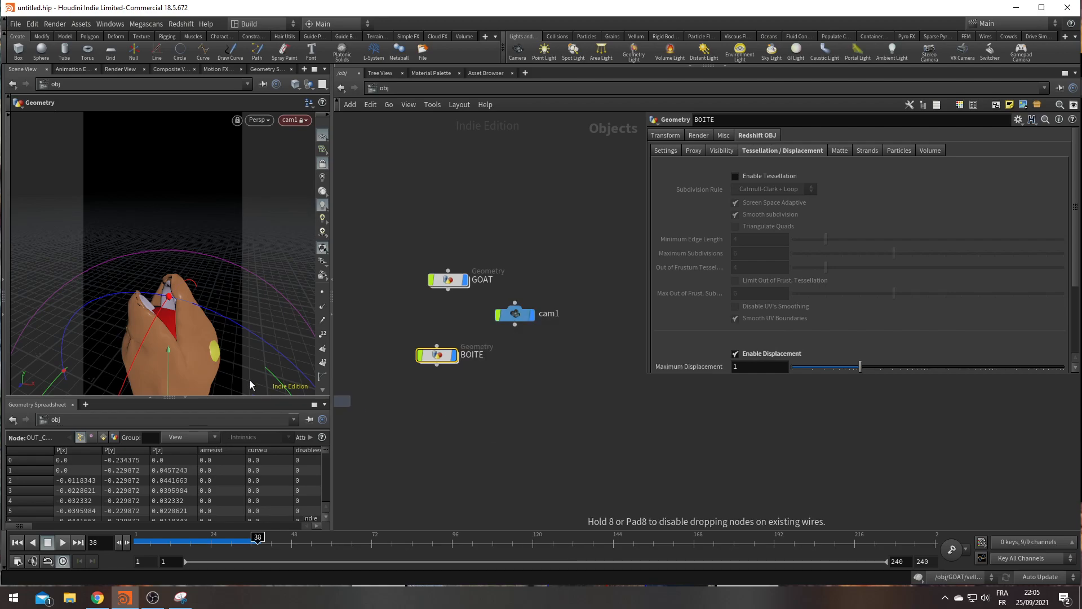
click(448, 433)
double_click(488, 433)
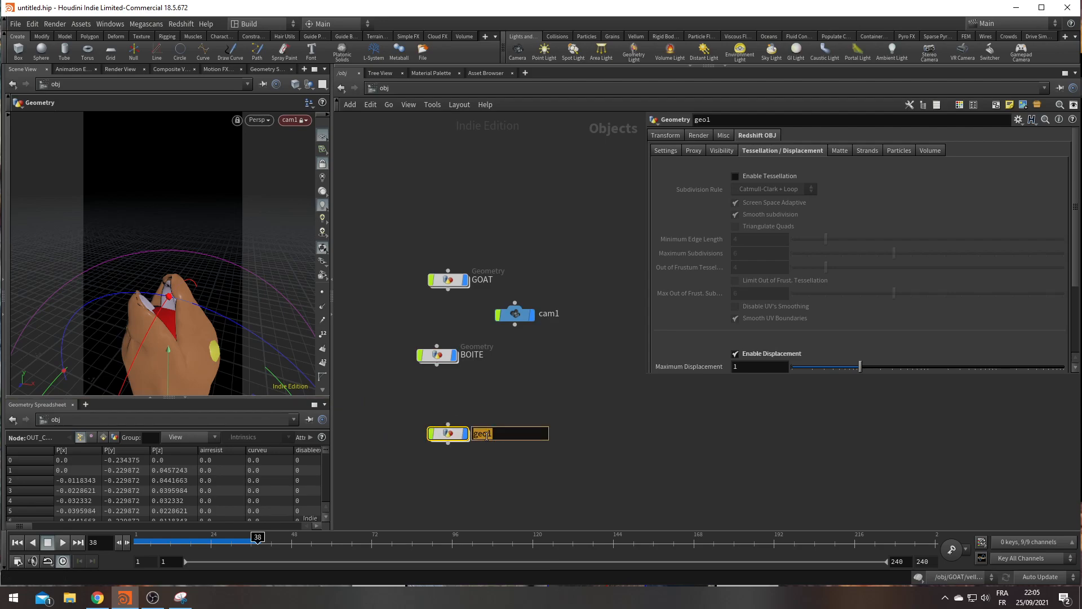
text(GRAINE)
key(Return)
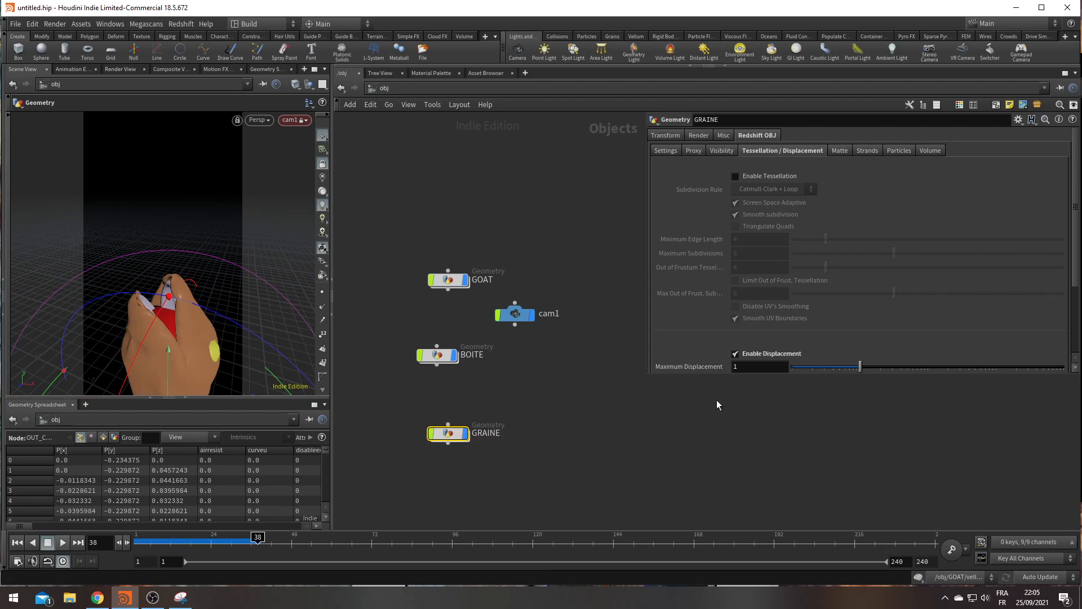
Unlock the camera from the view and add a Box inside the BOITE object
click(323, 163)
double_click(436, 355)
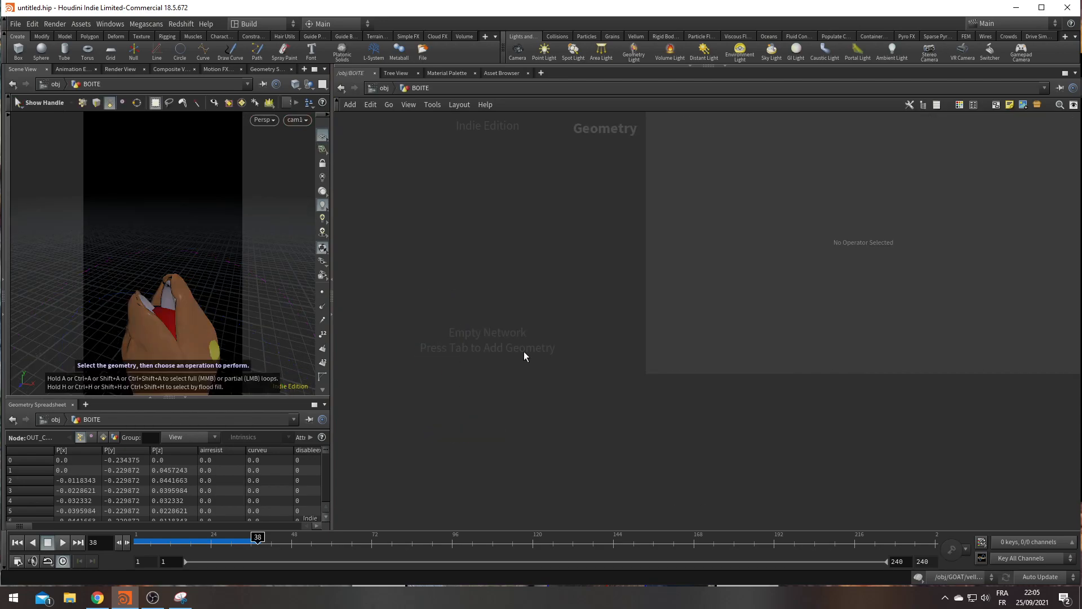
key(Tab)
text(box)
key(Return)
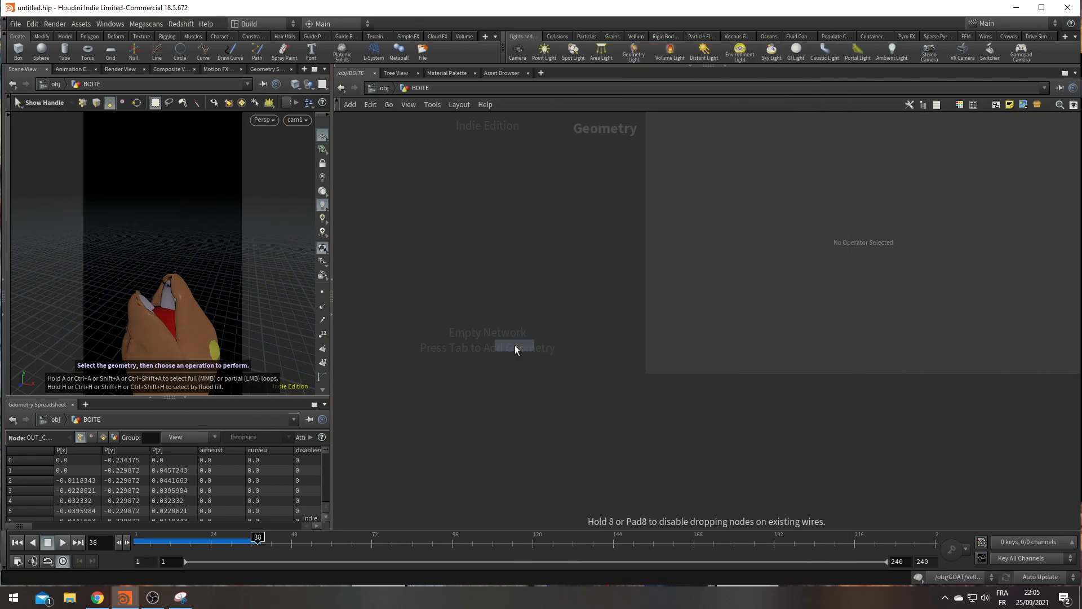
click(517, 305)
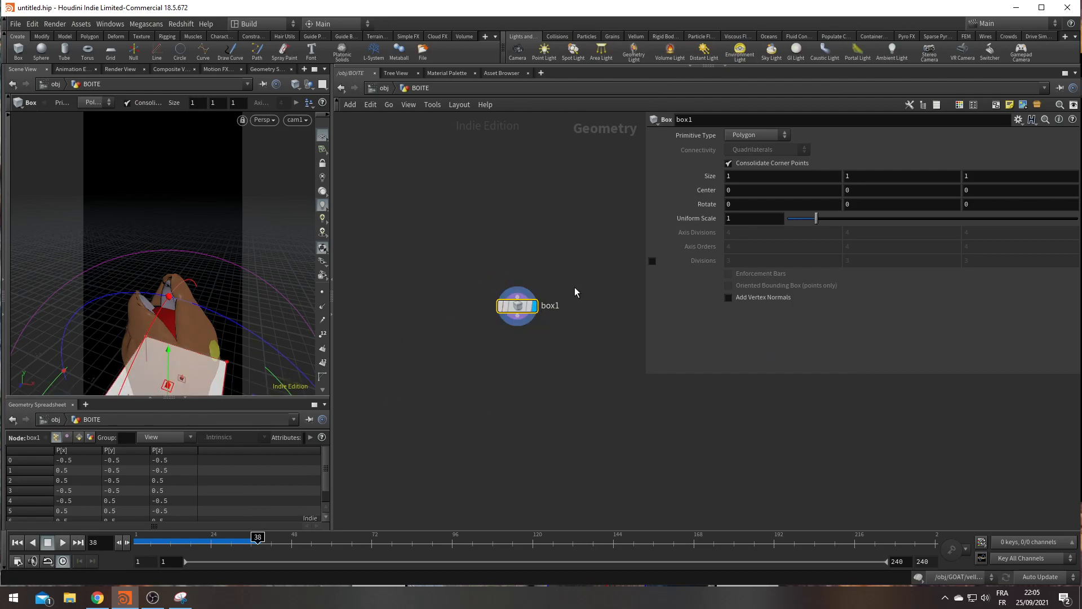
Set the box's uniform scale to 0.76, raise it above the goat's mouth and flatten its height to about 0.35
drag(815, 225, 810, 220)
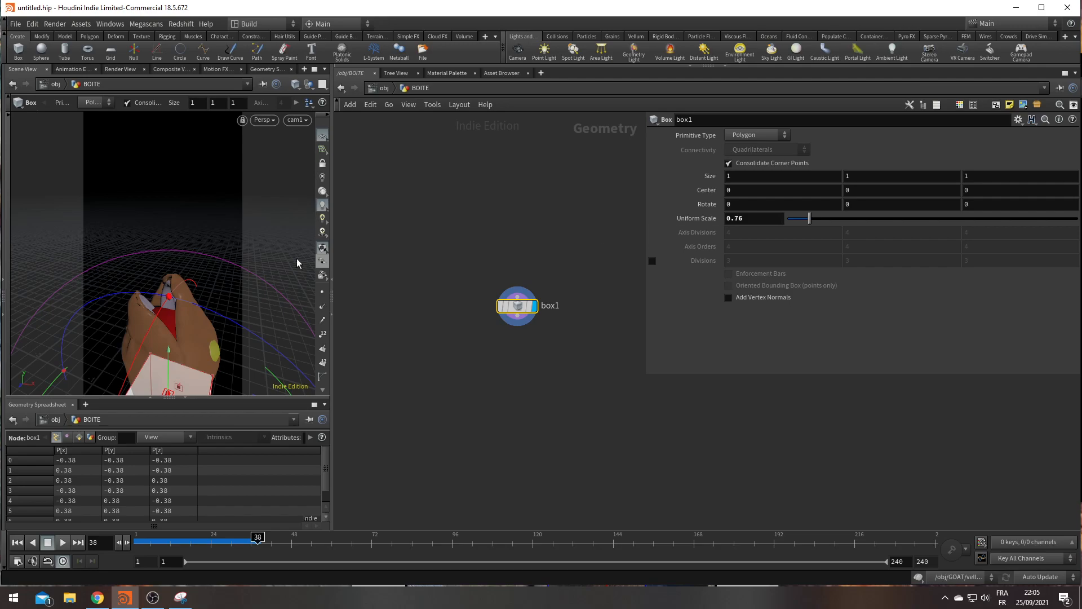
drag(168, 354, 197, 139)
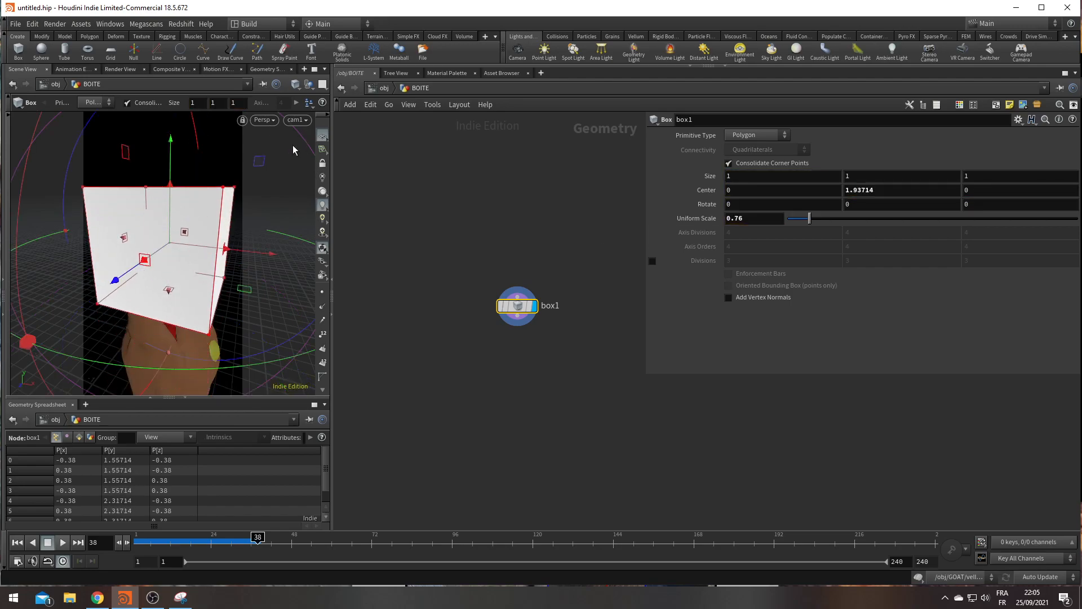
drag(170, 186, 213, 269)
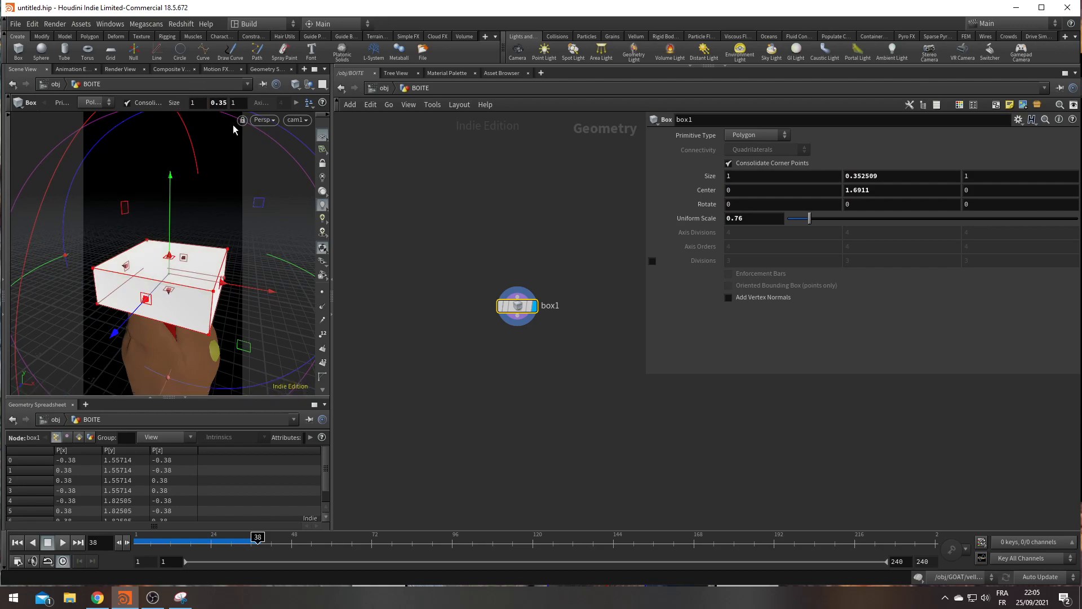
Try to rotate the box directly on its own node to match the tilted carton in the reference image
click(180, 597)
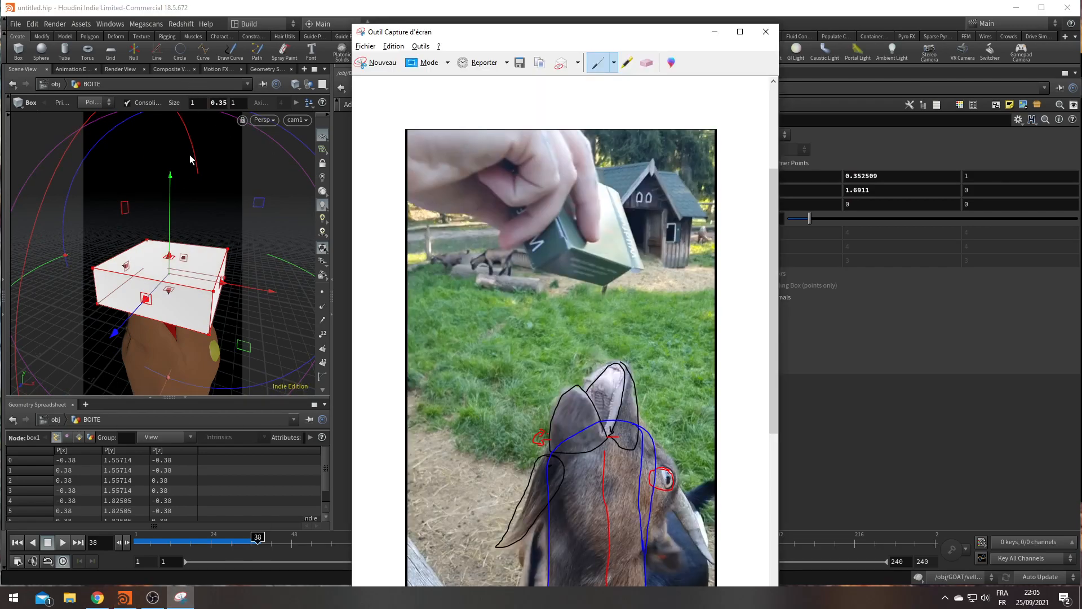
drag(284, 152, 238, 196)
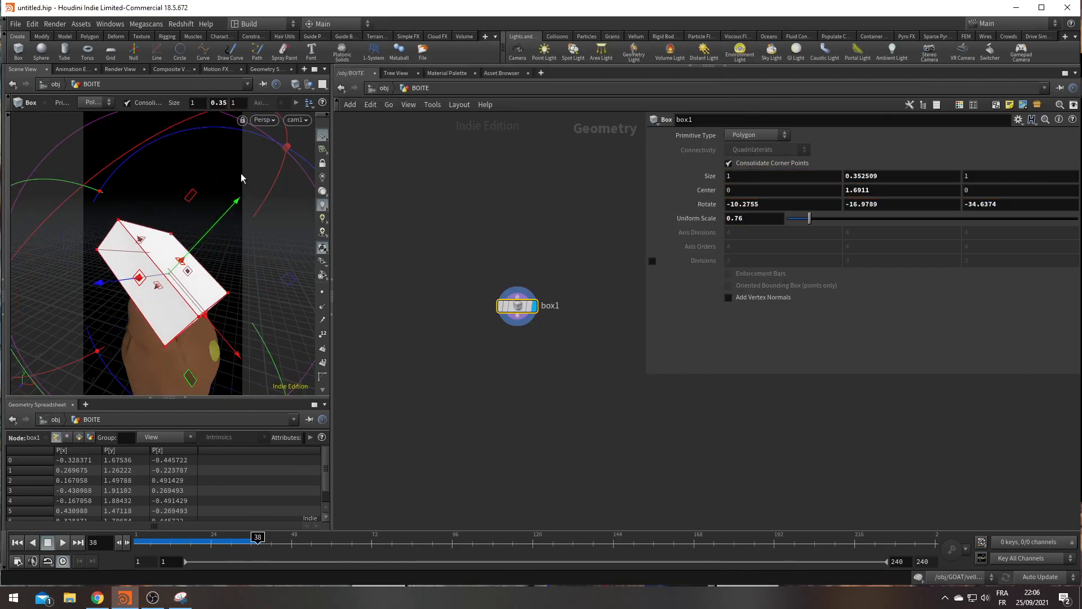
drag(175, 128, 214, 138)
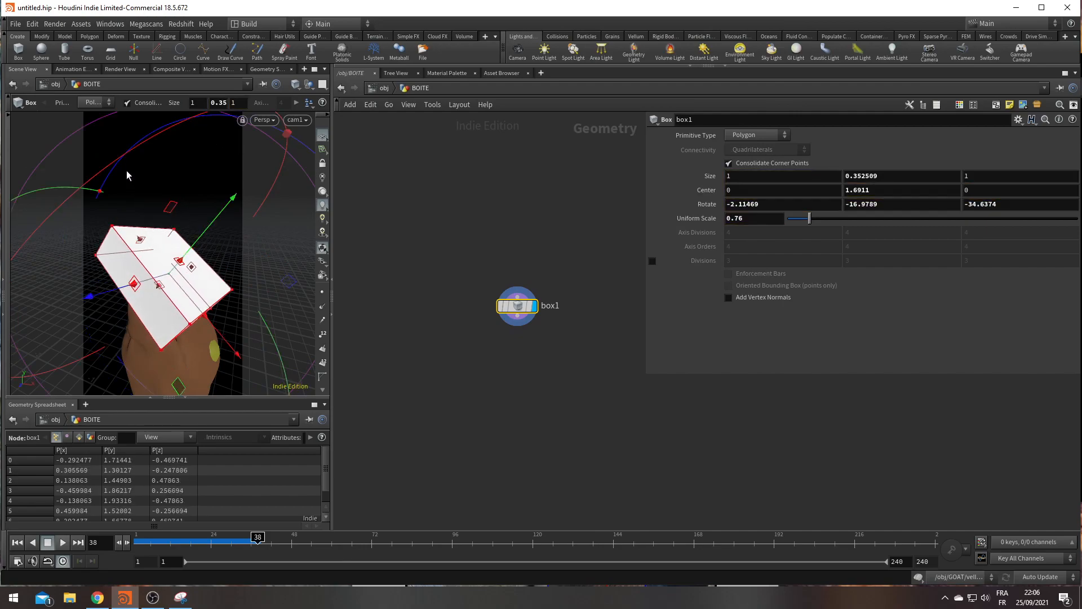
click(180, 597)
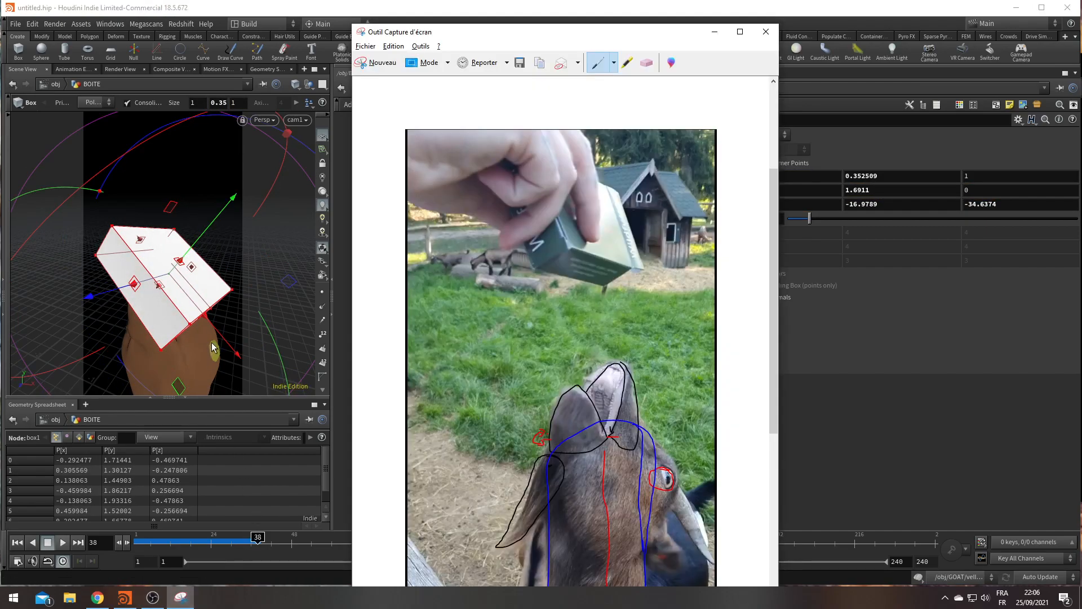
drag(24, 368, 33, 334)
key(ctrl+z)
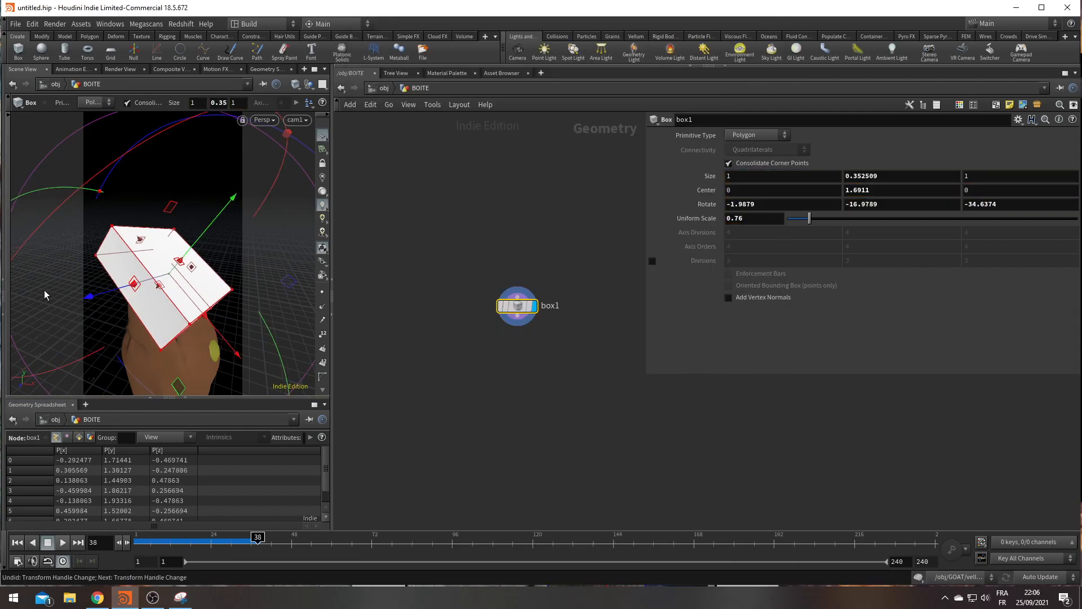
drag(34, 196, 93, 191)
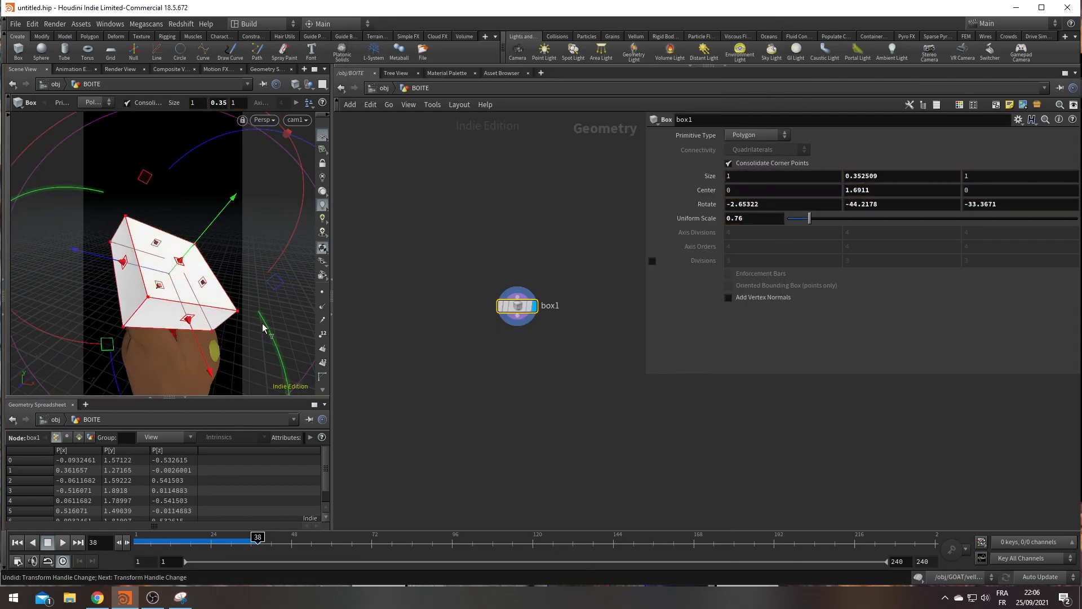
click(180, 597)
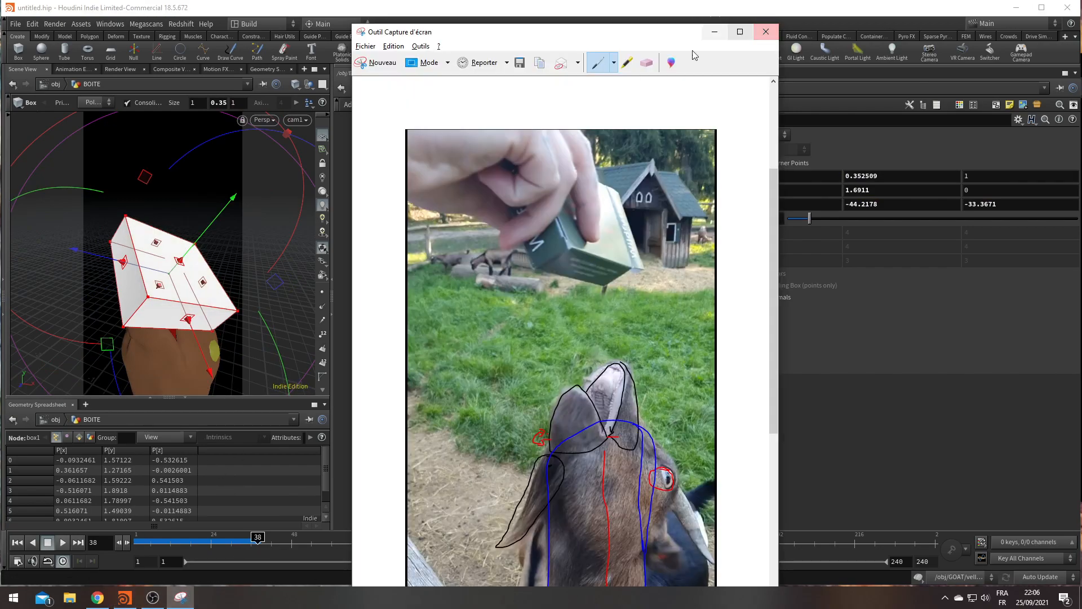
click(220, 291)
key(Escape)
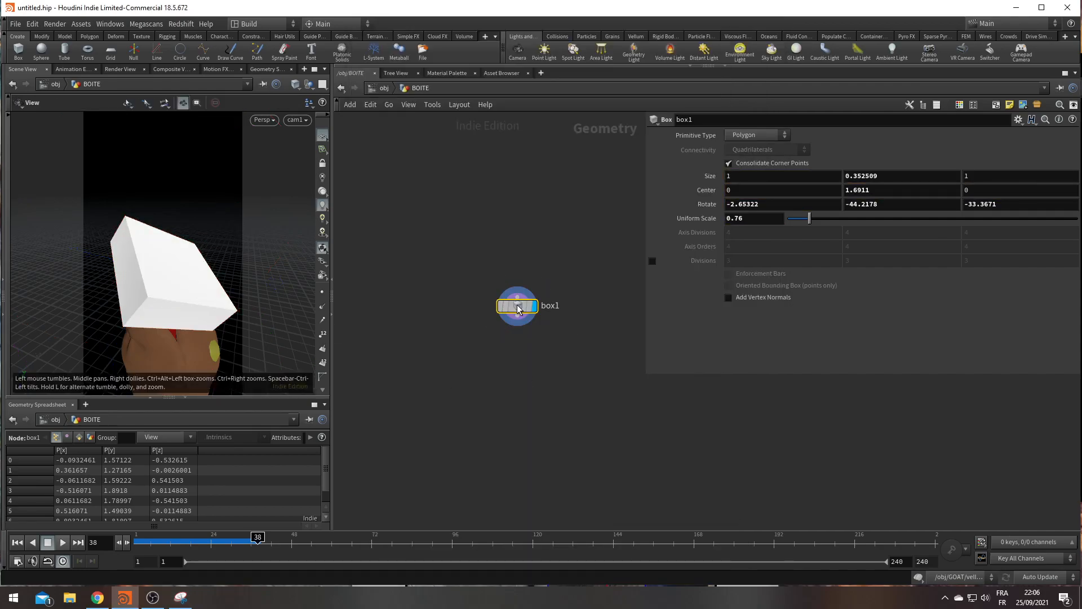
Reset the box's rotation to 0 on all axes and its centre Y to 0
click(783, 209)
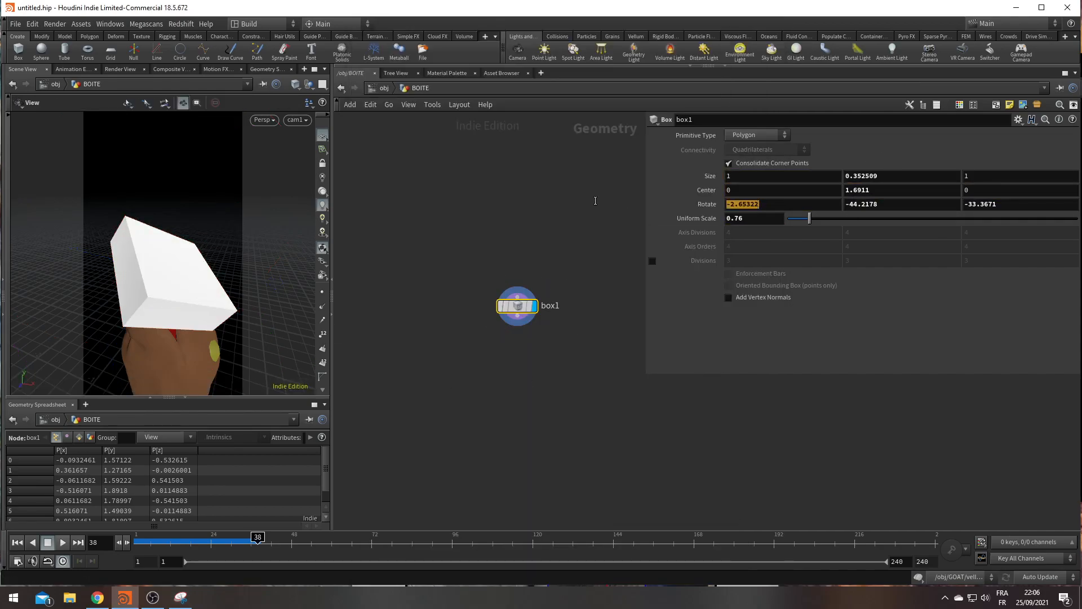
text(0)
key(Tab)
text(0)
key(Tab)
text(0)
click(895, 190)
text(02)
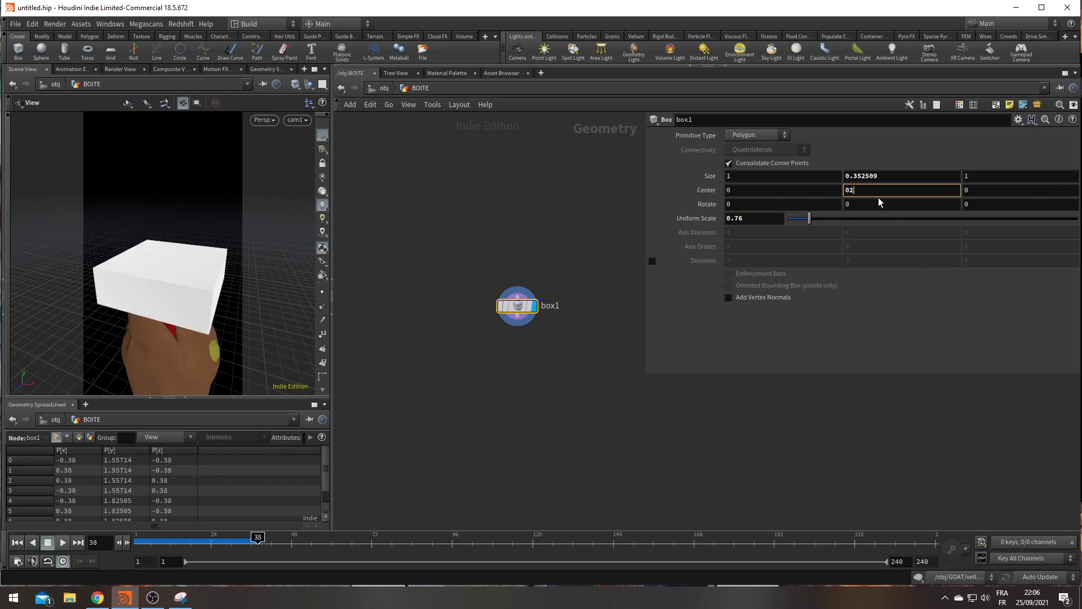
key(Return)
Append a Transform to the box and raise it above the goat's mouth, to about 2.04 in Y
key(Tab)
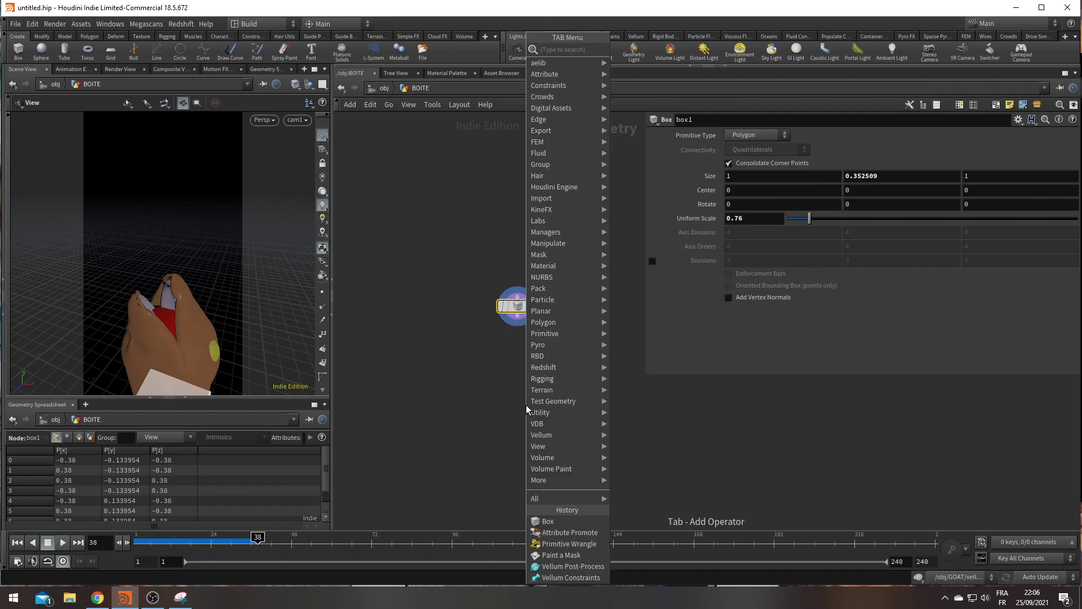
text(tr)
key(Down)
key(Down)
key(Return)
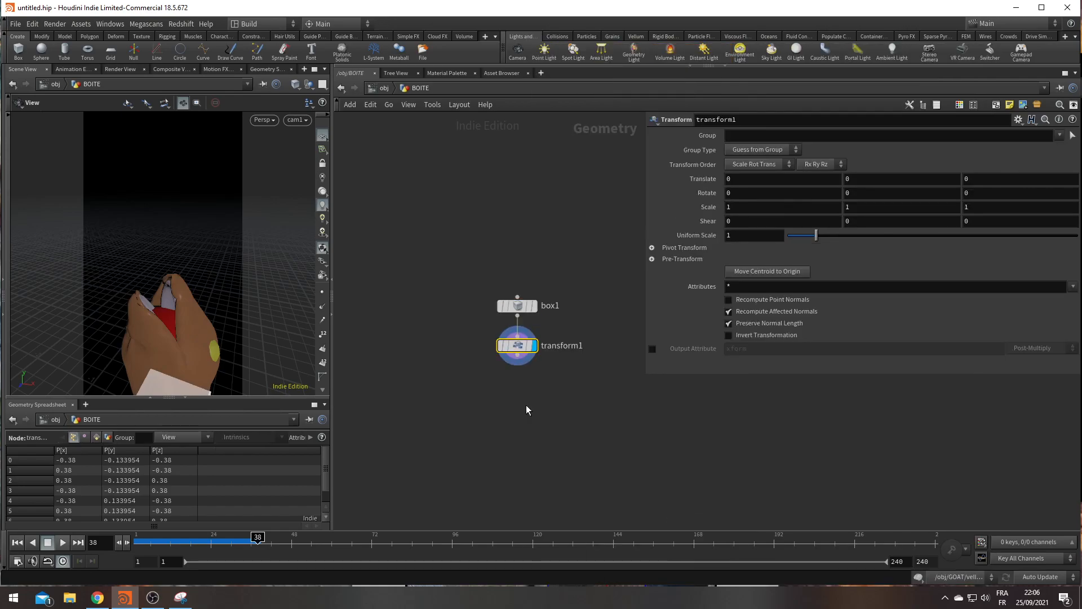
drag(165, 369, 151, 208)
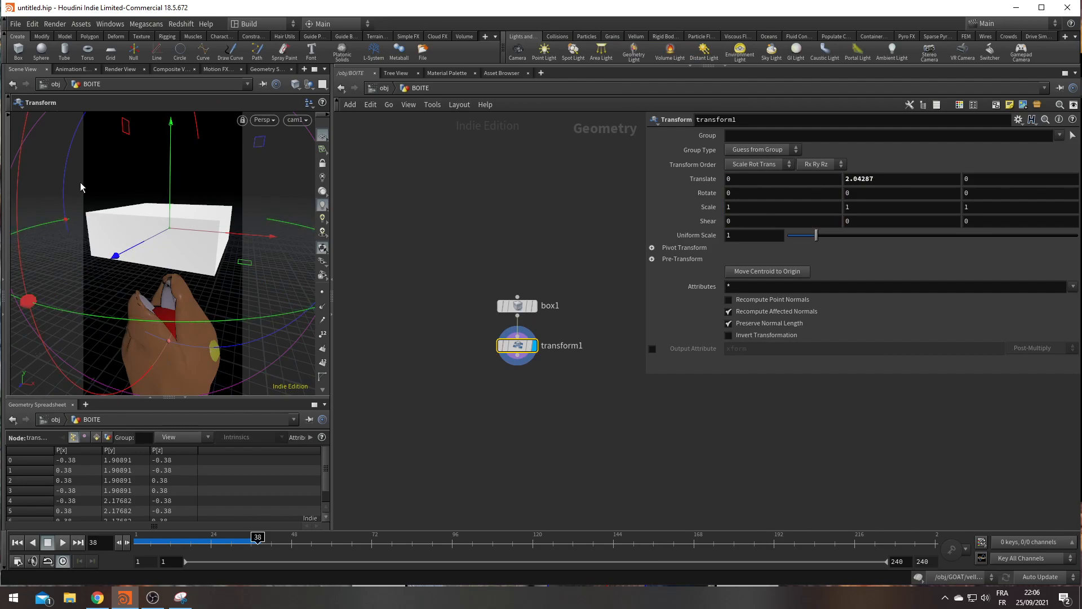
Tilt the box with the Transform to about -44.85 in X and -9.62 in Y, and view it outside the camera
drag(209, 328, 73, 255)
key(Escape)
drag(147, 243, 164, 106)
key(Return)
alt+drag(181, 231, 256, 209)
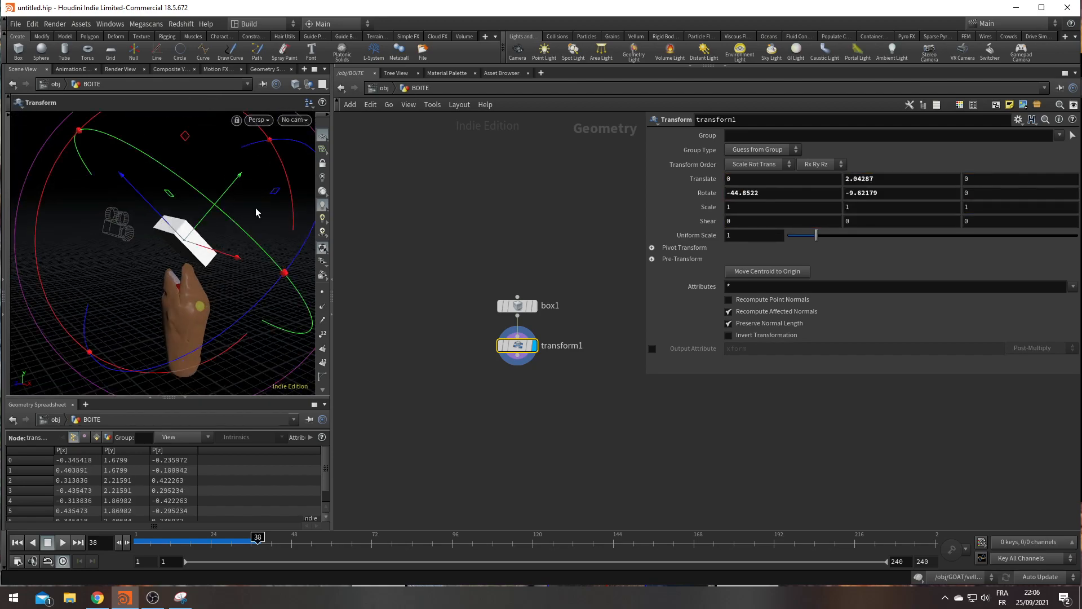
Move the box to about -0.12, 2.90, 0.73 with the Transform and check it through cam1
drag(190, 137, 138, 66)
alt+drag(188, 186, 256, 233)
click(296, 120)
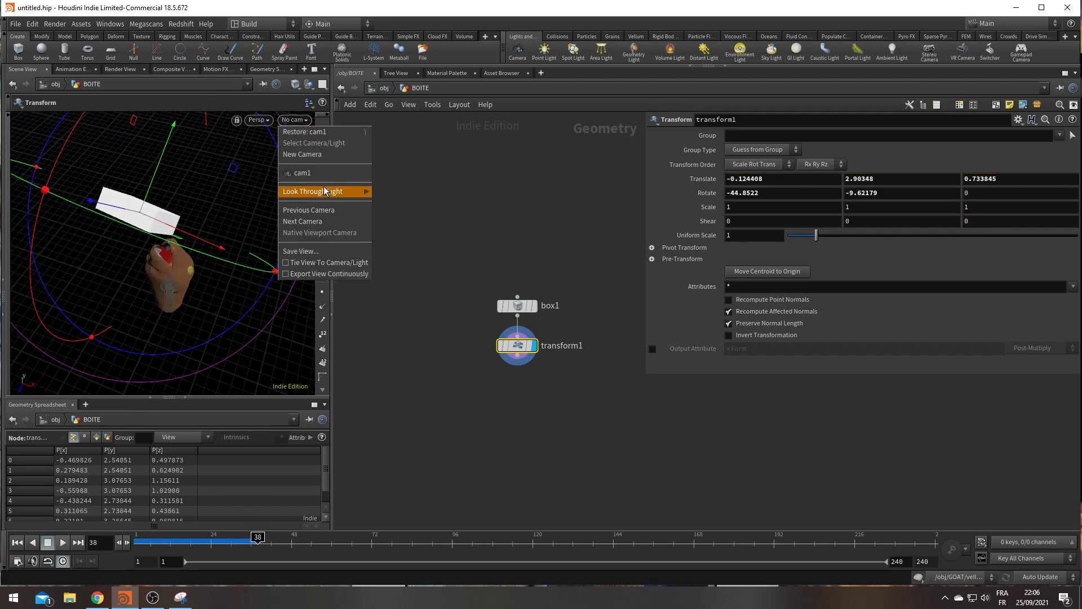
click(302, 174)
key(Escape)
Reposition the box over the goat's head from the top view, to about -0.21, 3.47, 0.14, and look through cam1
drag(220, 213, 70, 247)
alt+right_drag(70, 246, 112, 256)
alt+drag(151, 191, 198, 312)
key(space+2)
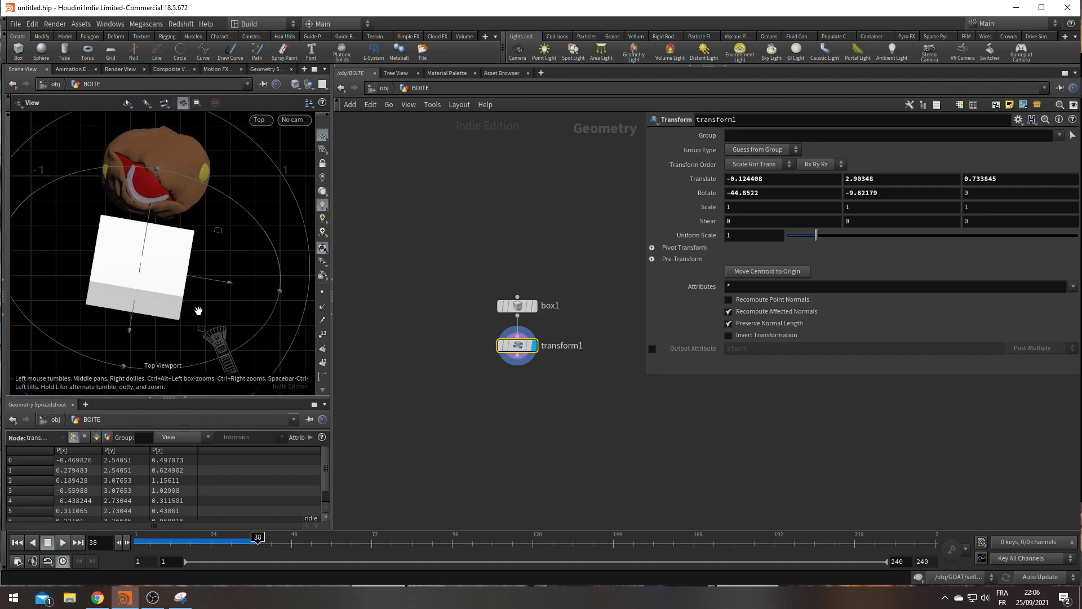
alt+right_drag(199, 315, 134, 311)
key(Return)
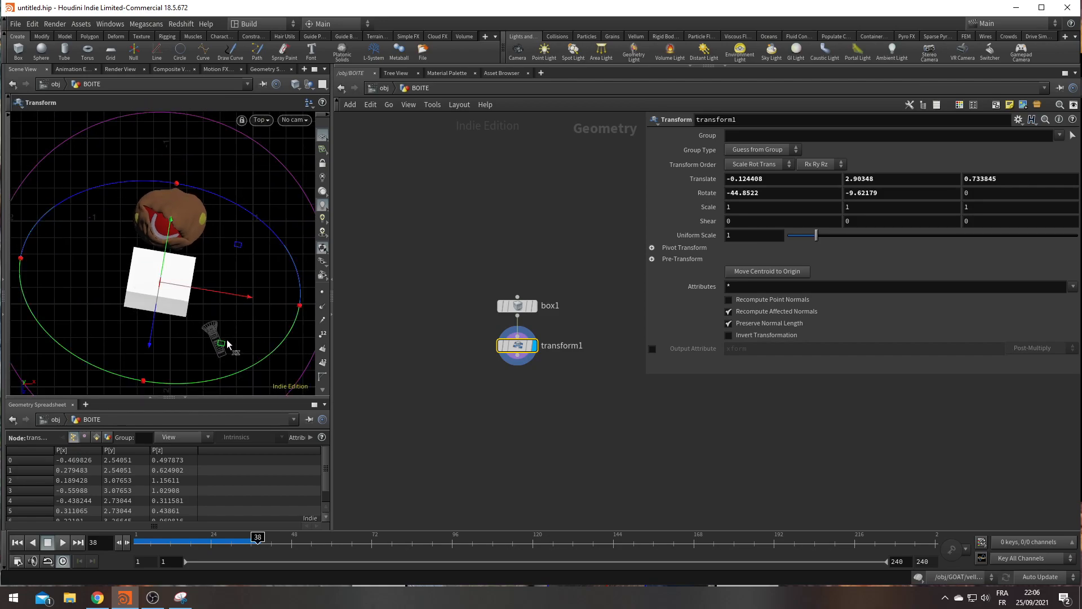
drag(173, 287, 239, 186)
click(293, 120)
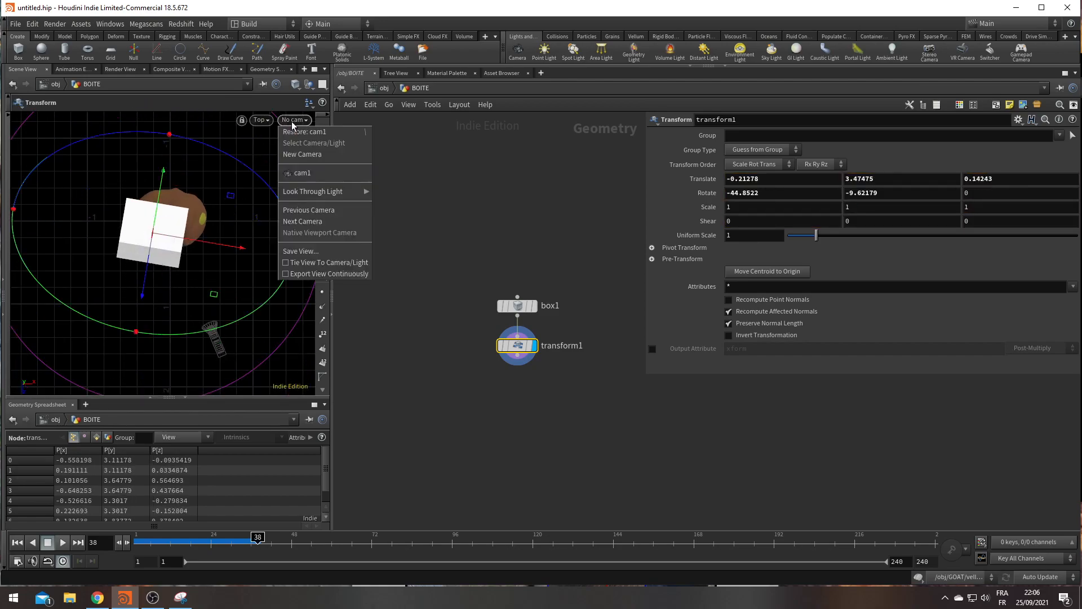
click(303, 173)
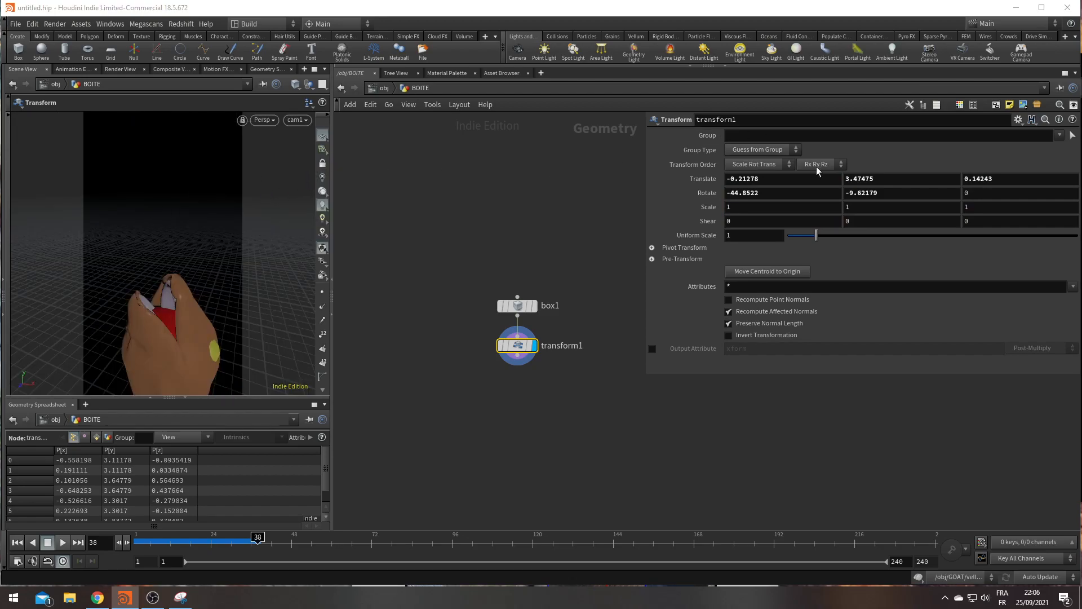
Lower the Transform's Y translation to 2.37475 and reduce the box's uniform scale to 0.39
middle_drag(945, 176, 868, 181)
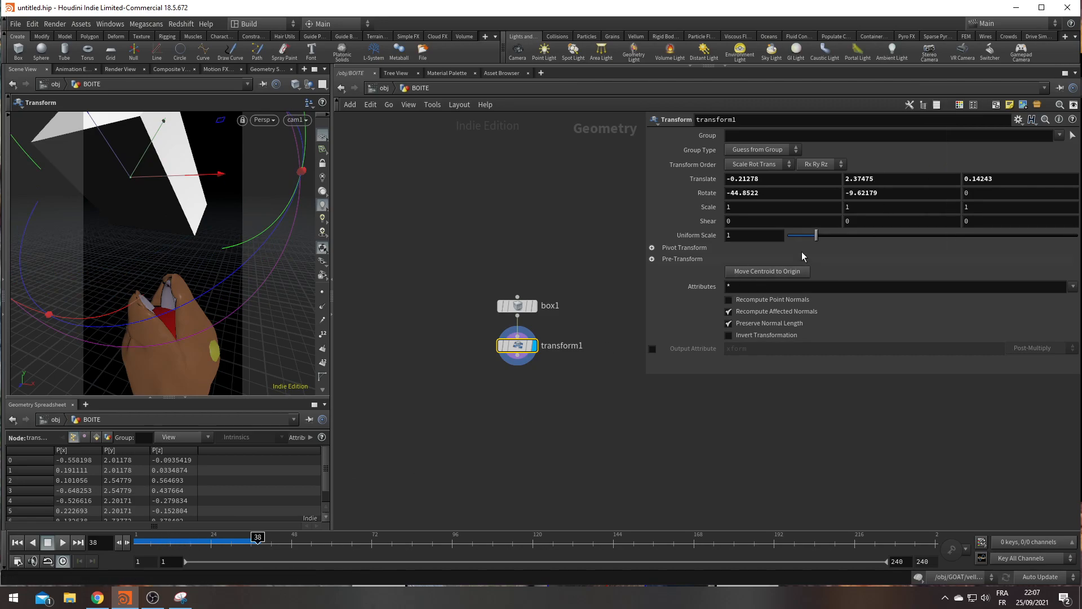
click(517, 306)
drag(815, 219, 799, 222)
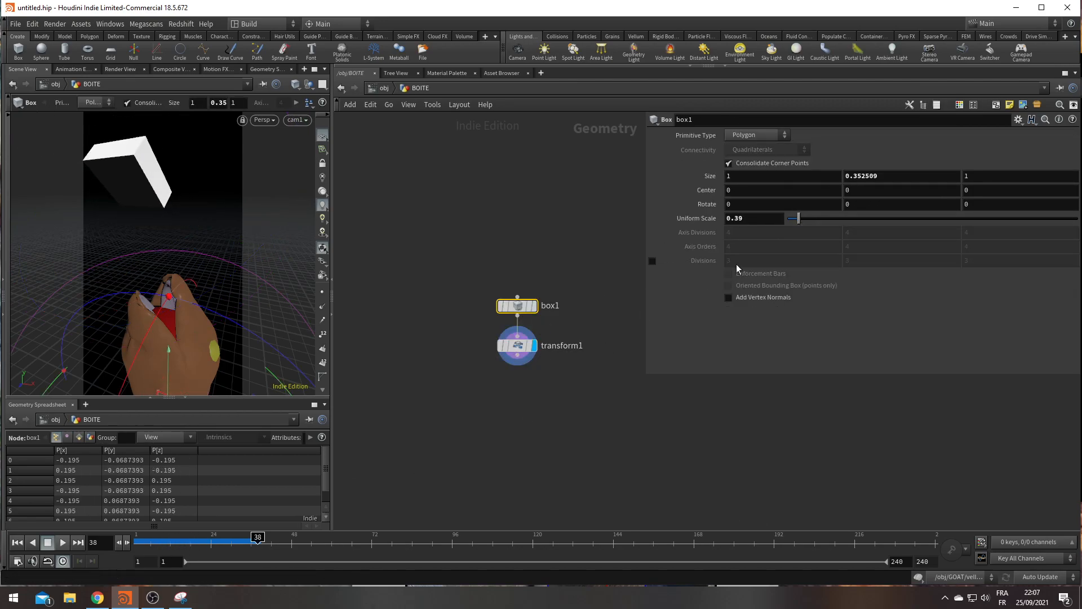
Match the box's tilt to the reference picture by rotating its Transform to about -2.20, -24.86, -57.24
click(181, 598)
drag(635, 37, 989, 155)
click(510, 351)
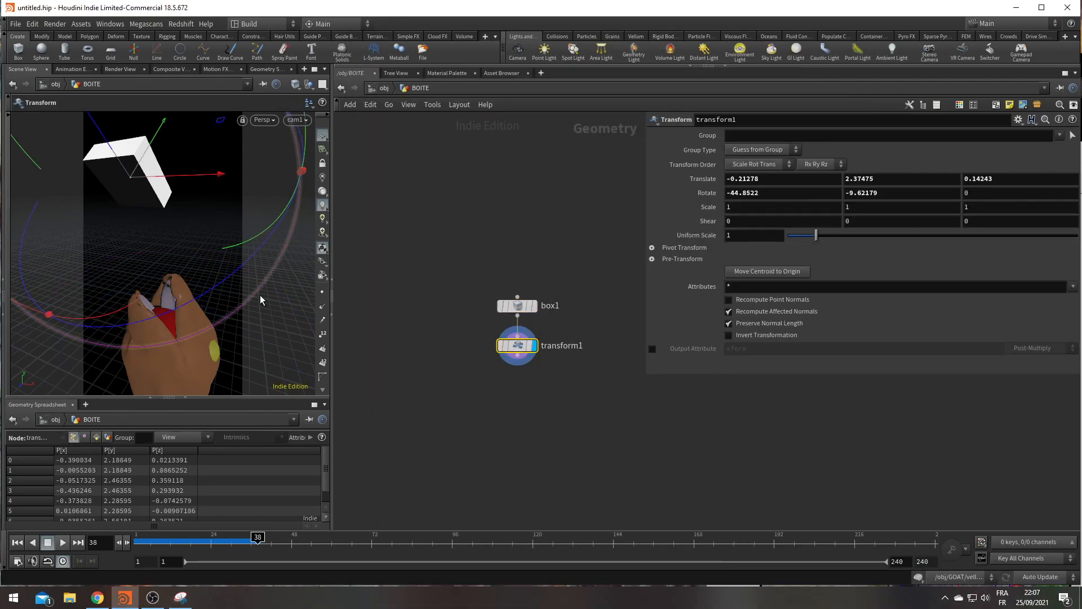
drag(240, 264, 192, 288)
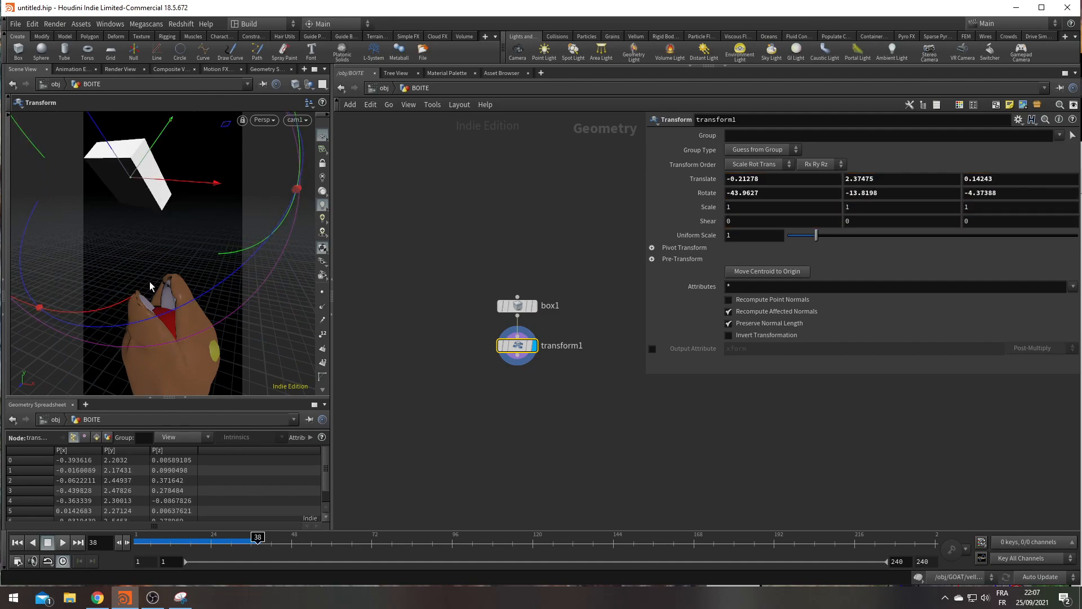
drag(110, 309, 148, 226)
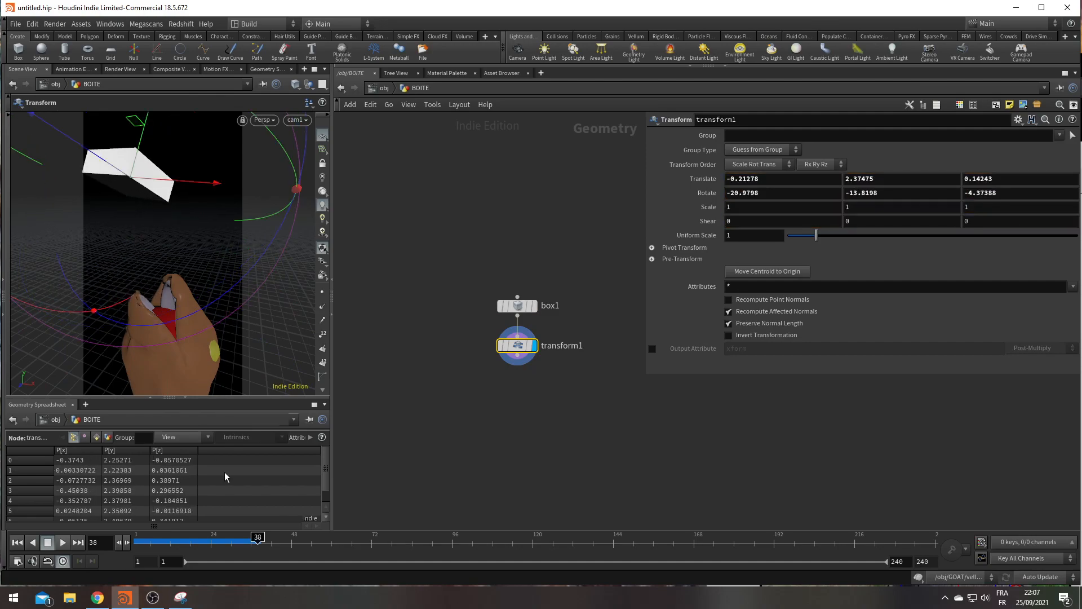
click(181, 598)
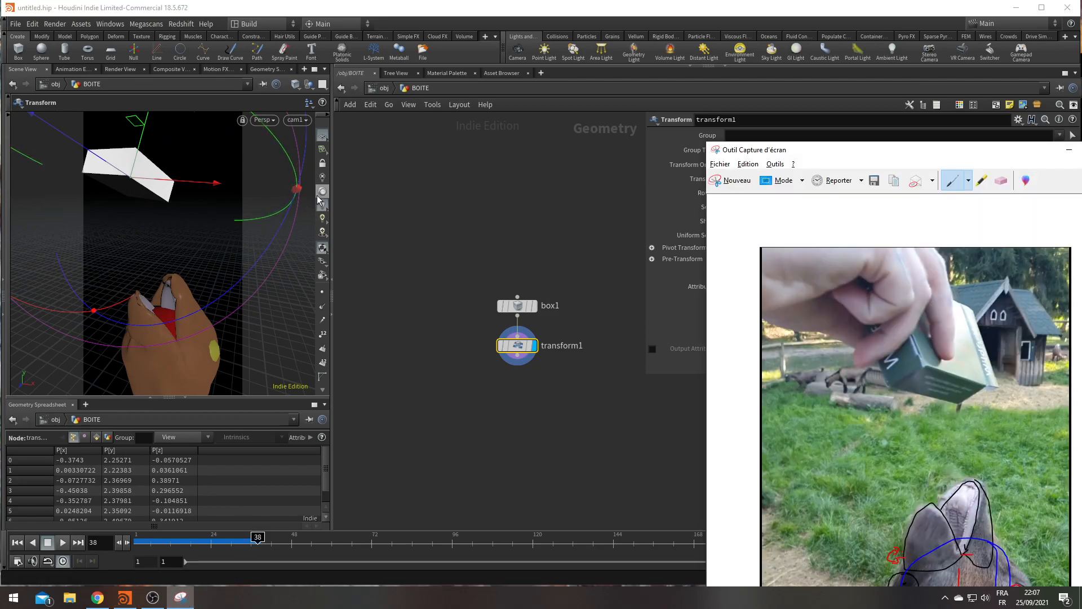
drag(270, 242, 187, 347)
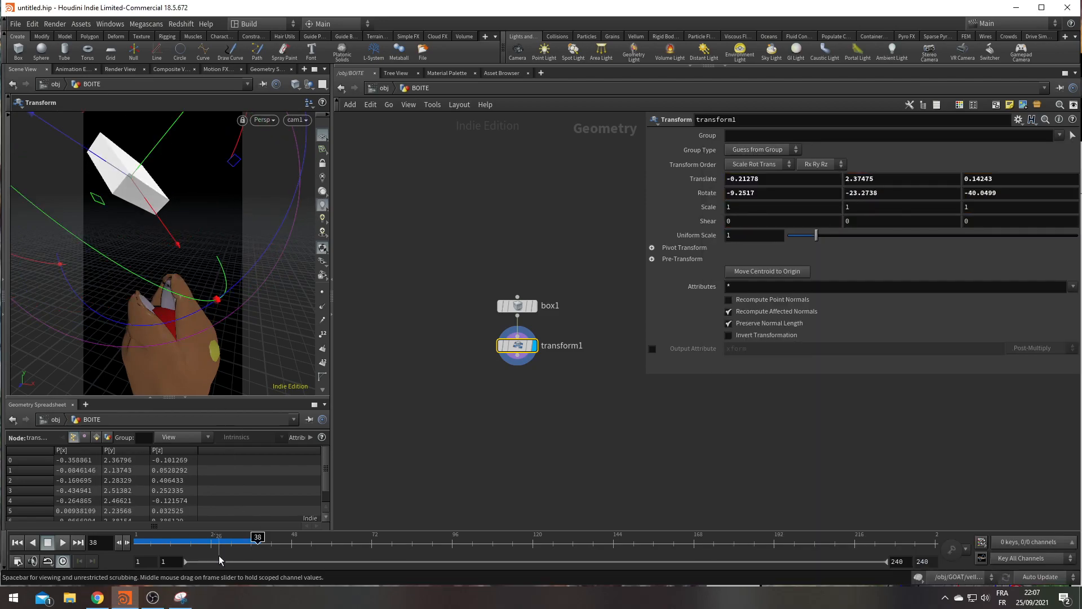
click(182, 599)
drag(285, 252, 214, 306)
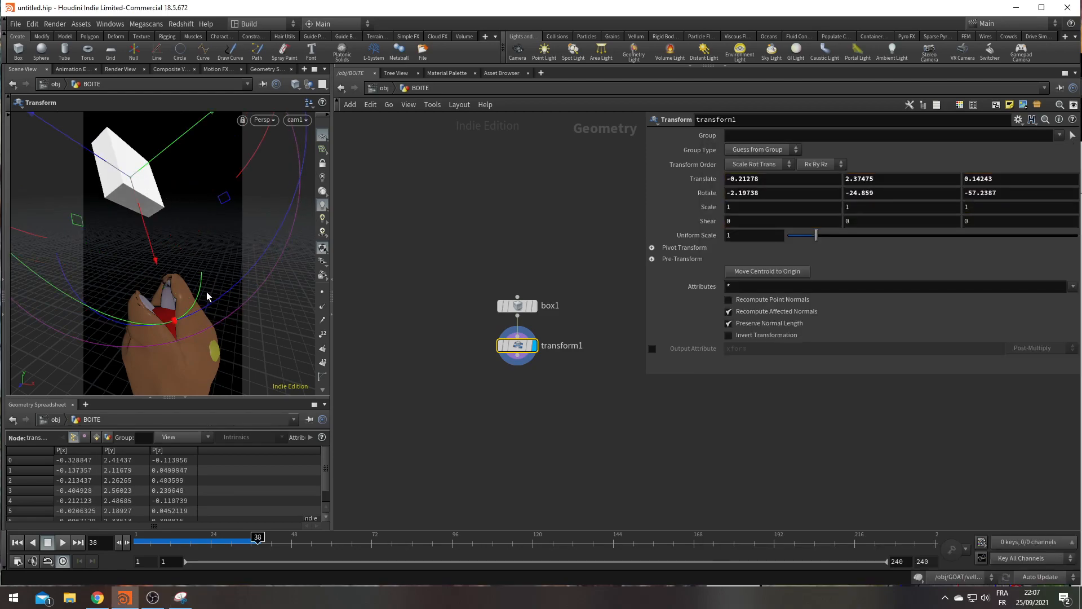
Inspect the box's position over the goat's head from the top and perspective views
key(Escape)
key(Return)
key(space+2)
key(space)
right_drag(206, 295, 52, 332)
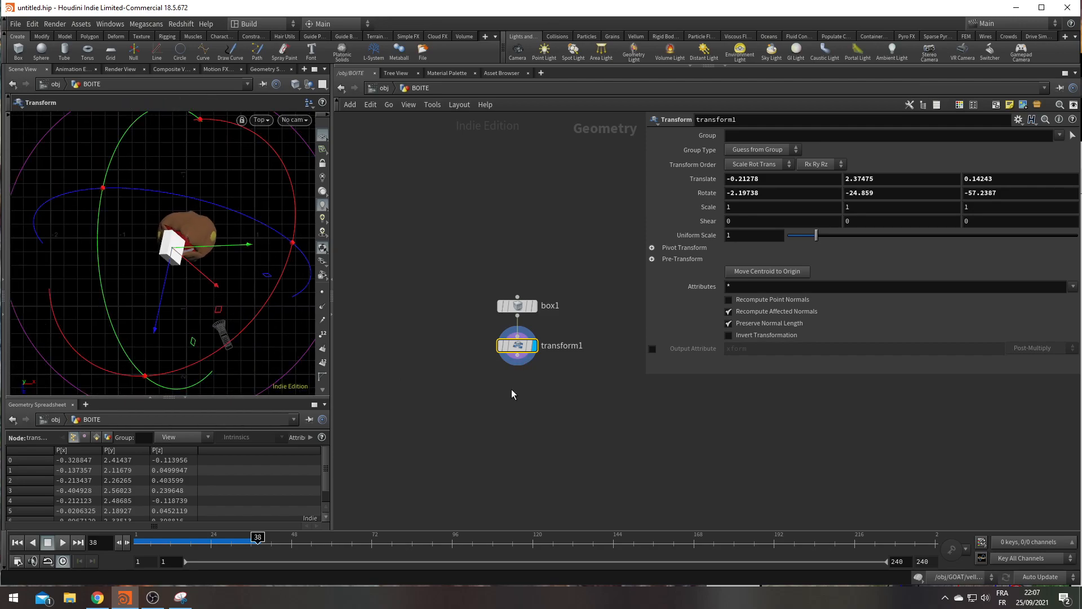
key(space)
key(space+1)
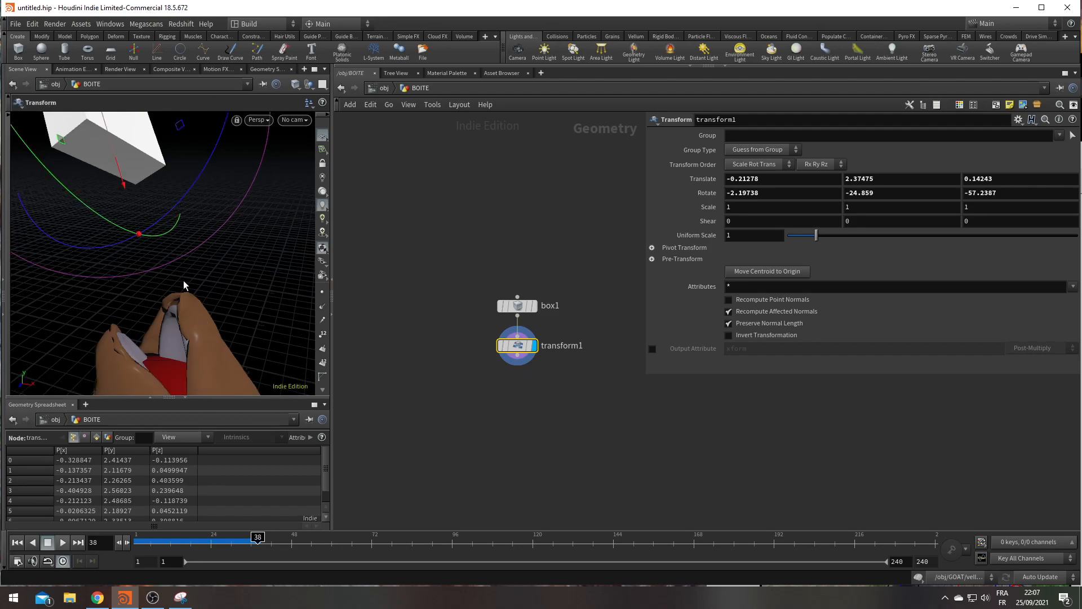
Delete the box's end face, primitive 0, with a Blast placed before the Transform, and display the Transform's result
drag(226, 266, 96, 273)
key(s)
click(171, 212)
key(Delete)
drag(505, 362, 509, 323)
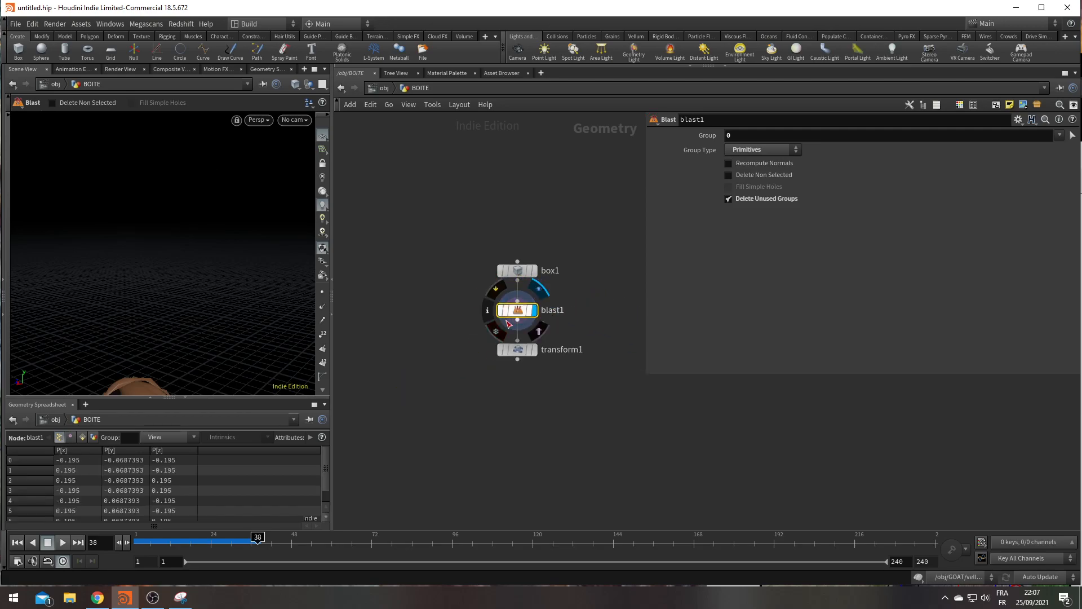
click(533, 350)
Insert a PolyExtrude between the Blast and the Transform, with Distance 0.005 and Output Back enabled
key(Tab)
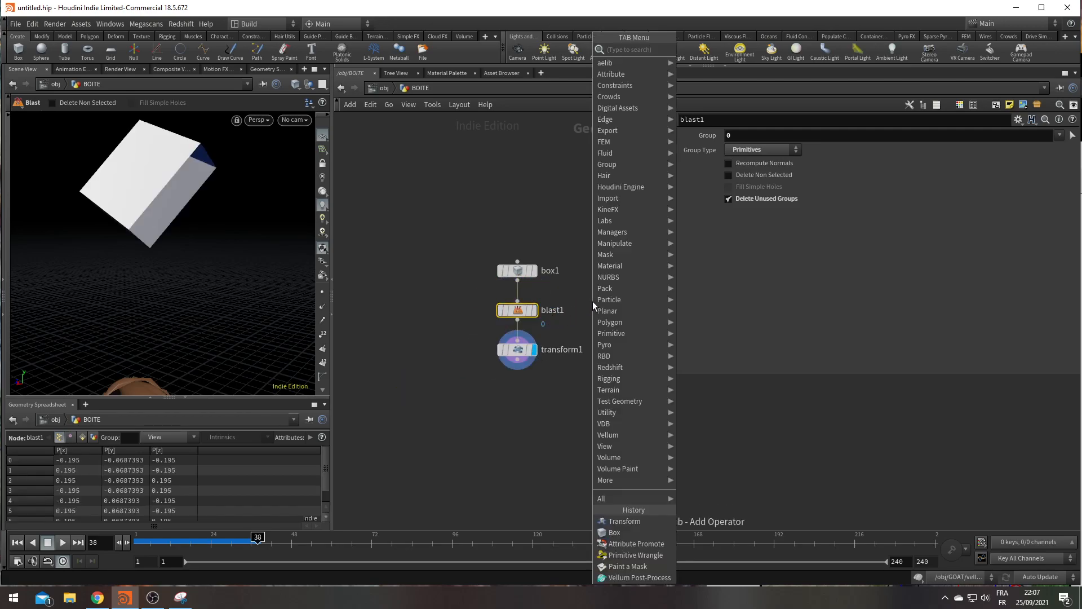
text(pex)
key(Return)
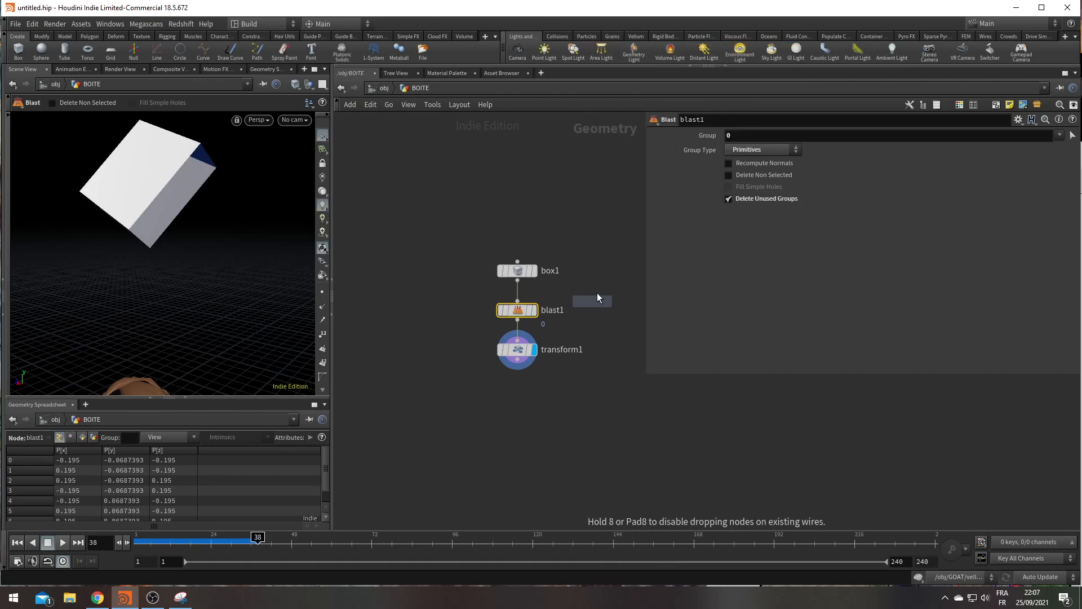
click(519, 335)
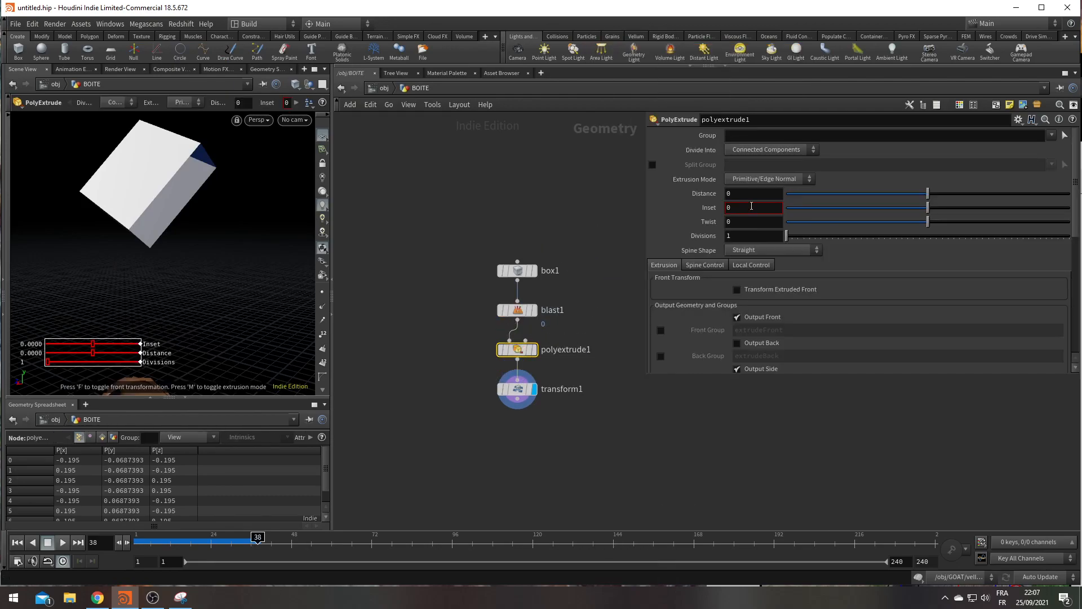
key(Return)
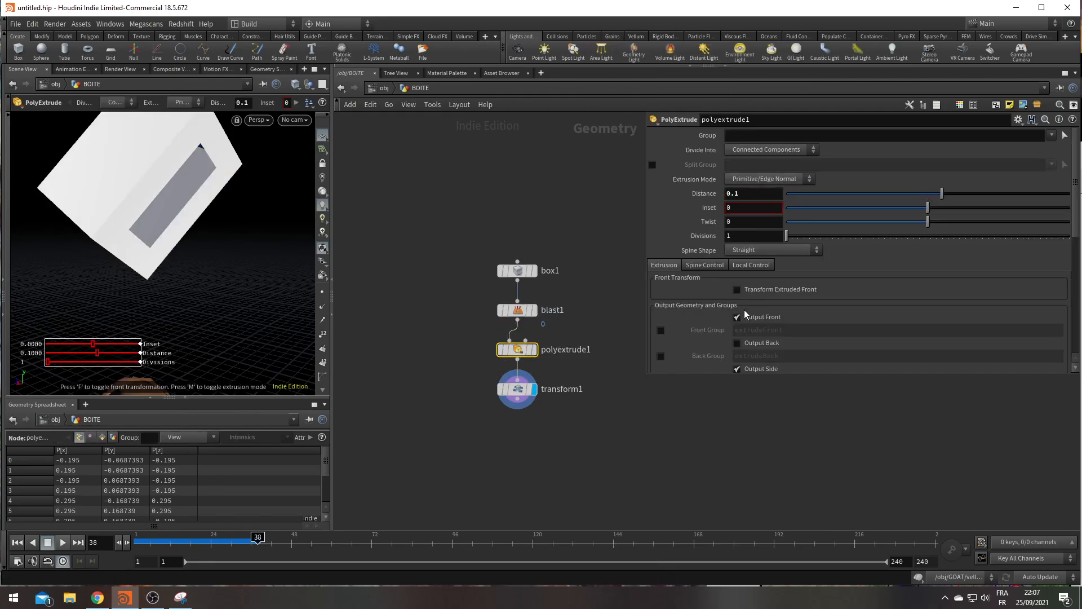
click(746, 342)
key(Return)
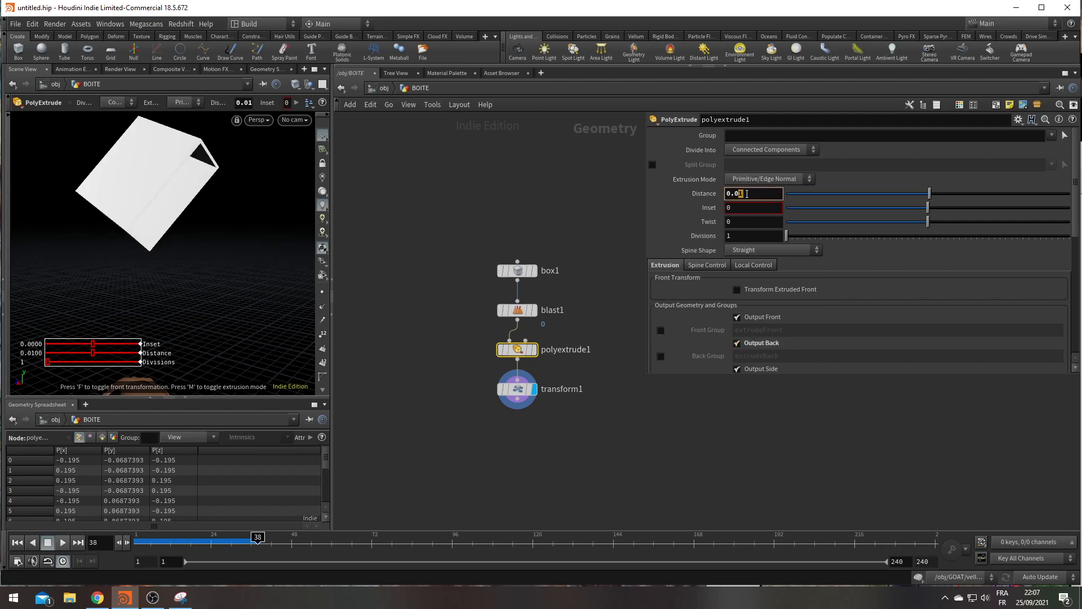
text(5)
key(Return)
Rearrange the BOITE network by spacing the Transform below the PolyExtrude and moving box1 away from the Blast
middle_drag(565, 464, 521, 400)
drag(488, 322, 489, 396)
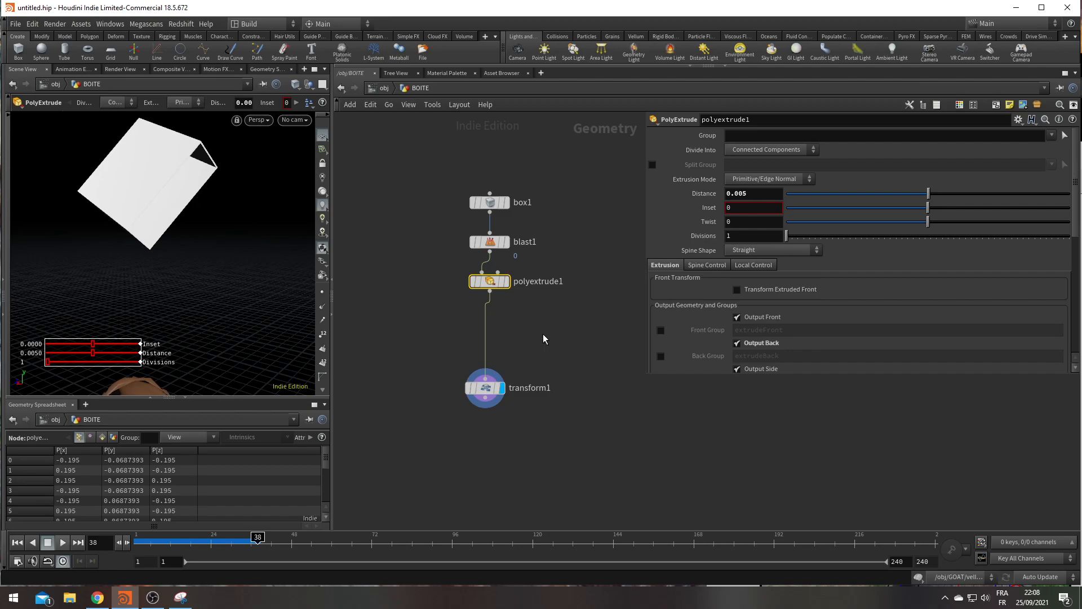
middle_drag(565, 344, 488, 320)
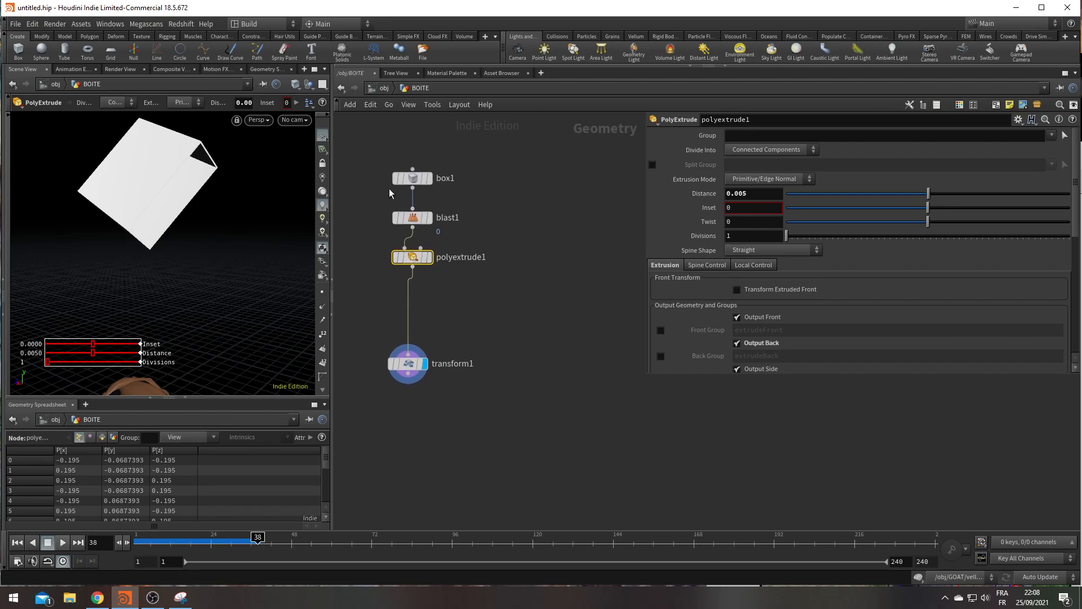
drag(412, 177, 450, 161)
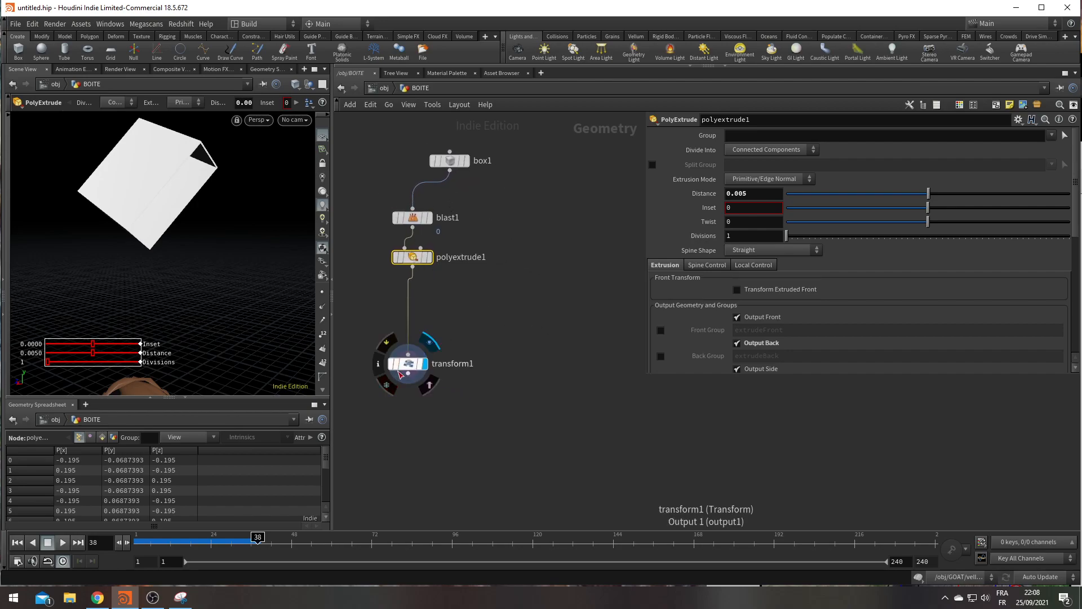
middle_drag(538, 353, 523, 307)
middle_drag(530, 256, 532, 332)
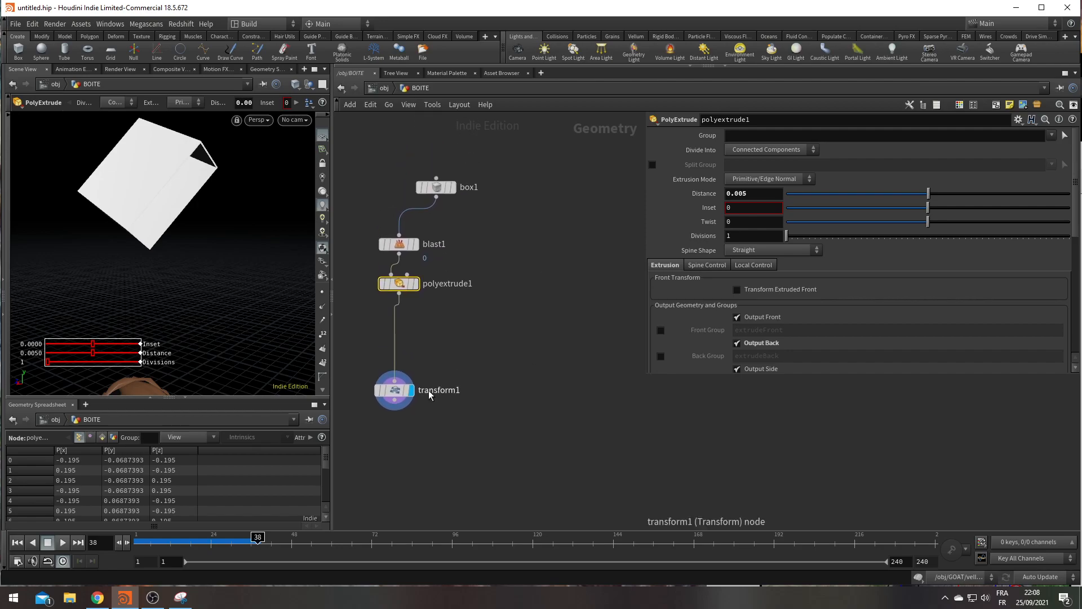
drag(392, 387, 389, 355)
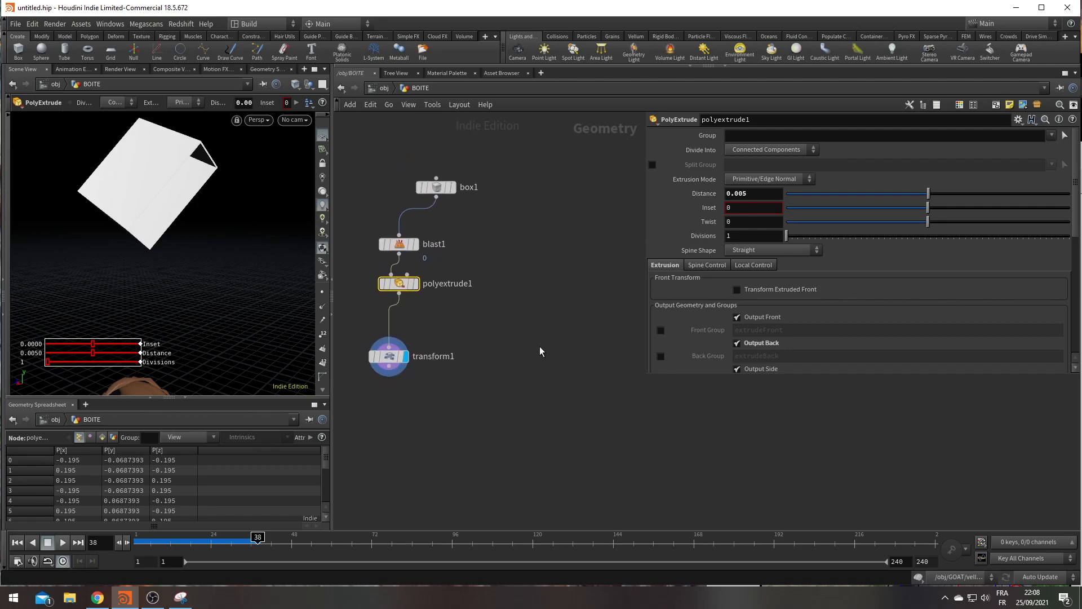
Look through cam1 and briefly play the animation to check the box above the goat
click(303, 120)
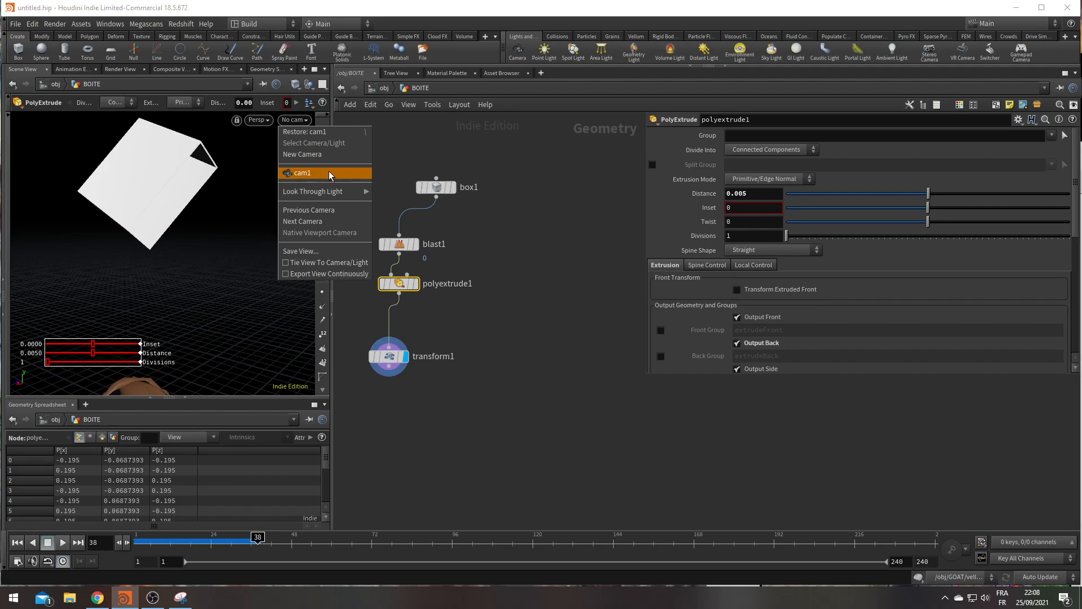
click(329, 171)
click(60, 544)
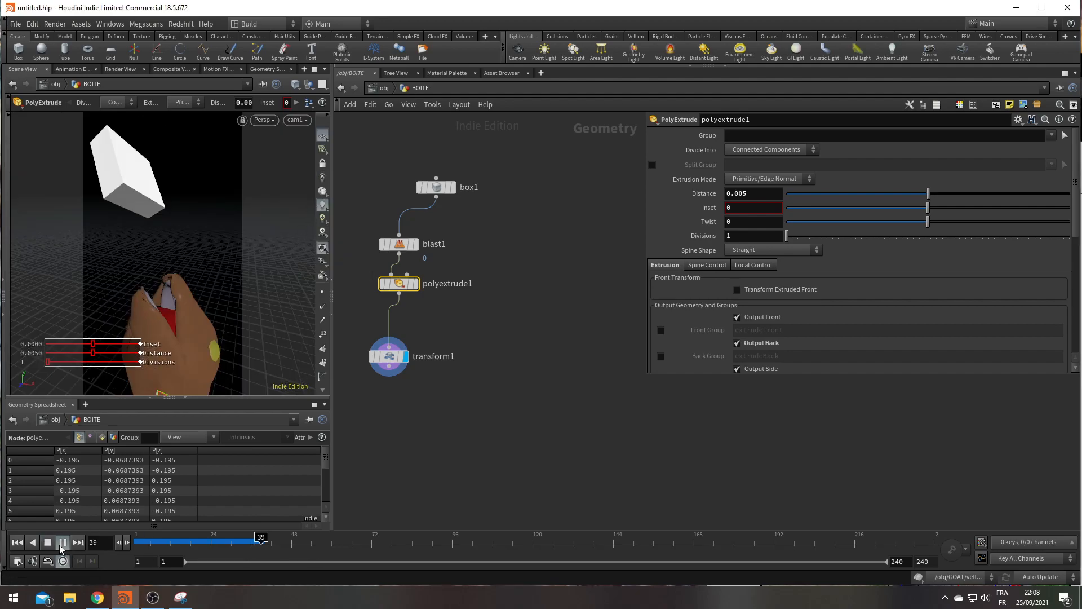
click(60, 544)
Try a second Blast branching from box1, copied from the first, with Delete Non Selected enabled for primitive 0
middle_drag(524, 354, 515, 292)
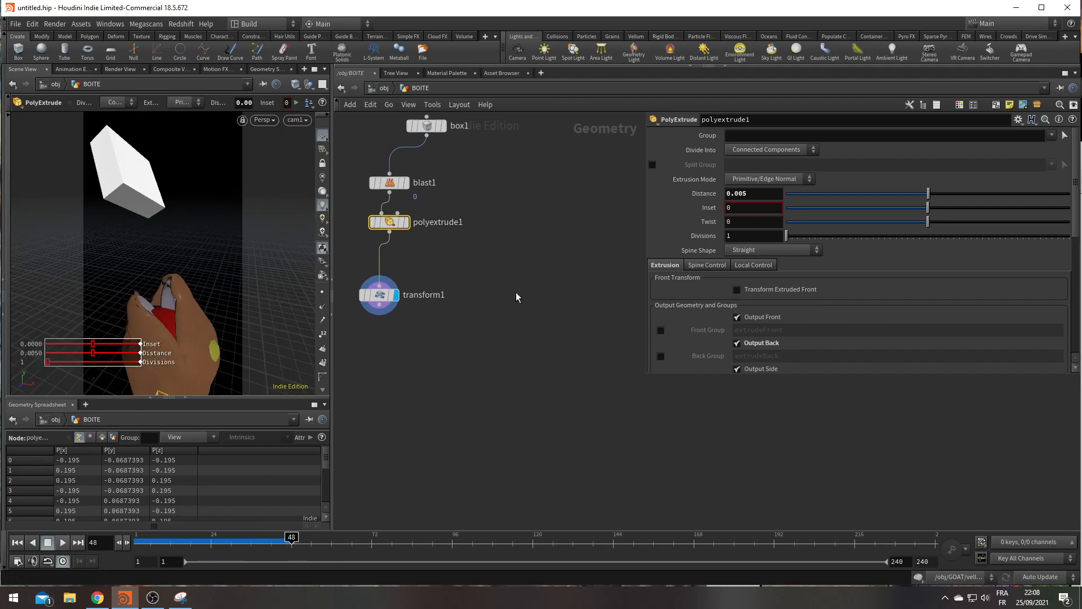
key(Tab)
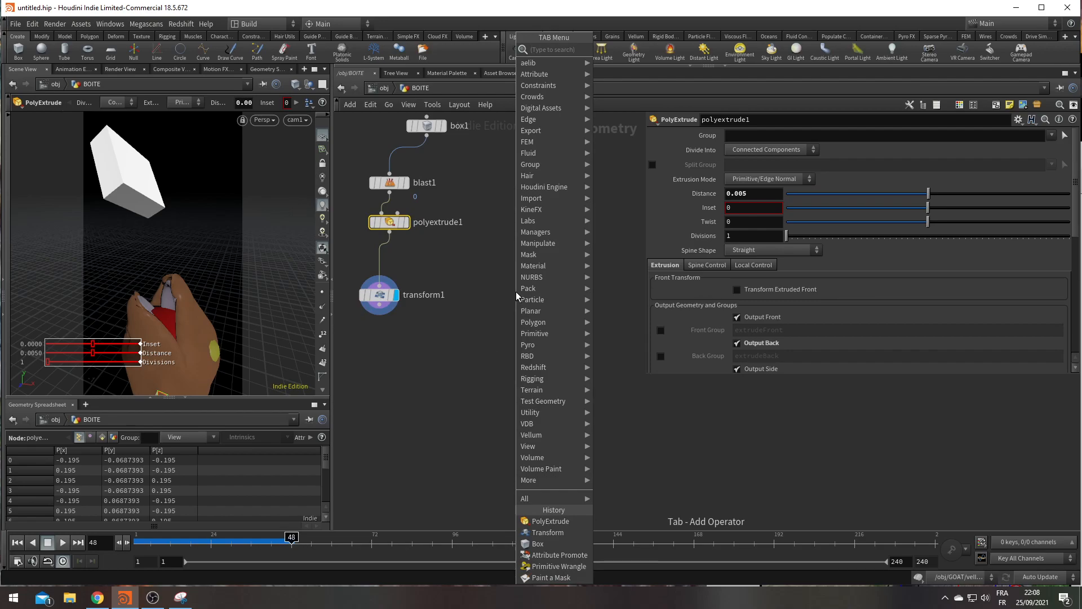
key(Escape)
middle_drag(485, 285, 437, 341)
alt+drag(370, 250, 495, 259)
click(729, 175)
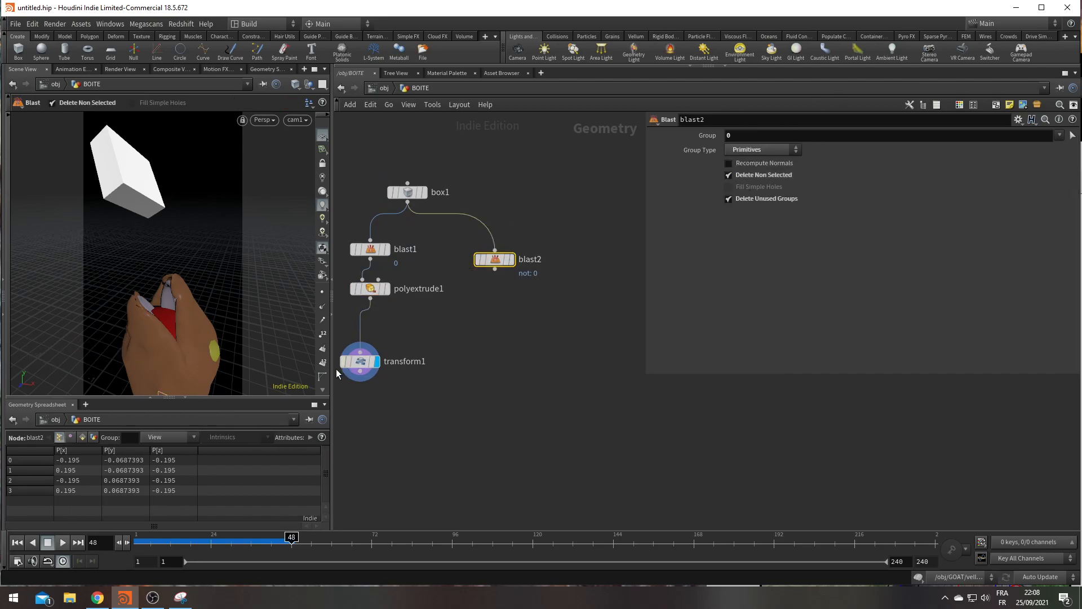
Move the Transform directly after box1, ahead of the wire split to the Blasts, and delete the second Blast
alt+drag(370, 220, 421, 231)
drag(360, 362, 423, 226)
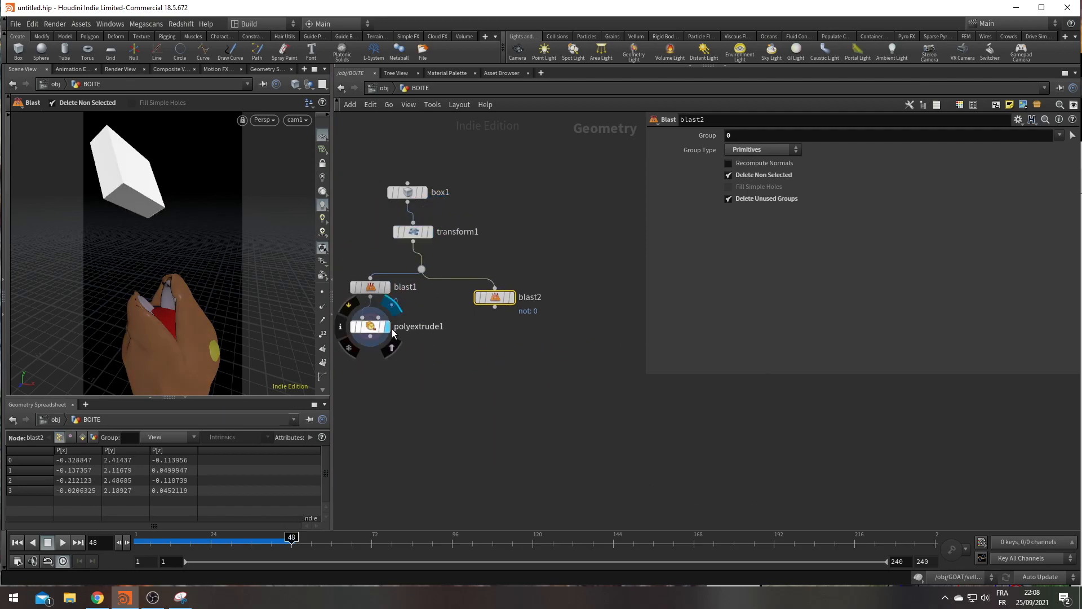
drag(534, 372, 496, 288)
key(Delete)
Add a Null below the PolyExtrude and connect it to the PolyExtrude's output
key(Tab)
text(null)
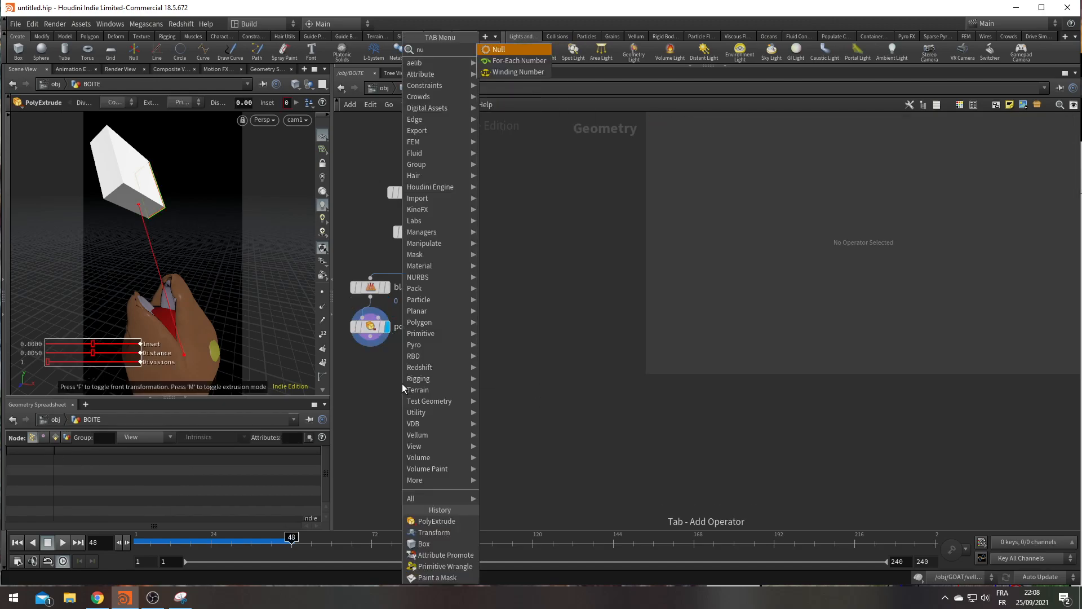
key(Return)
click(407, 408)
drag(407, 396, 369, 338)
Rename the Null as OUT_BOITE
click(432, 410)
drag(432, 411, 422, 414)
mouse_move(422, 416)
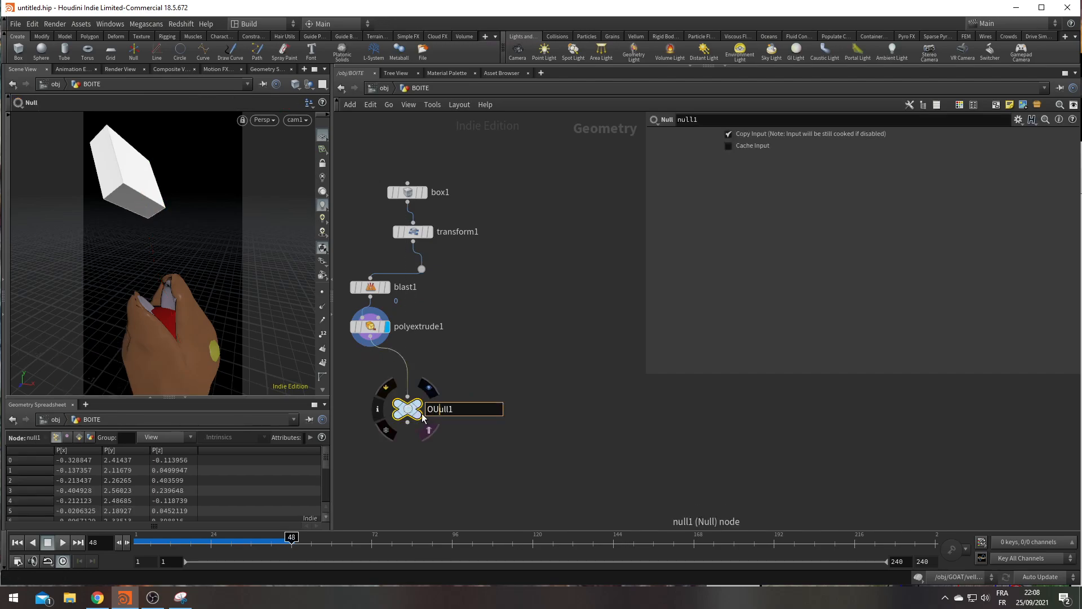
key(Return)
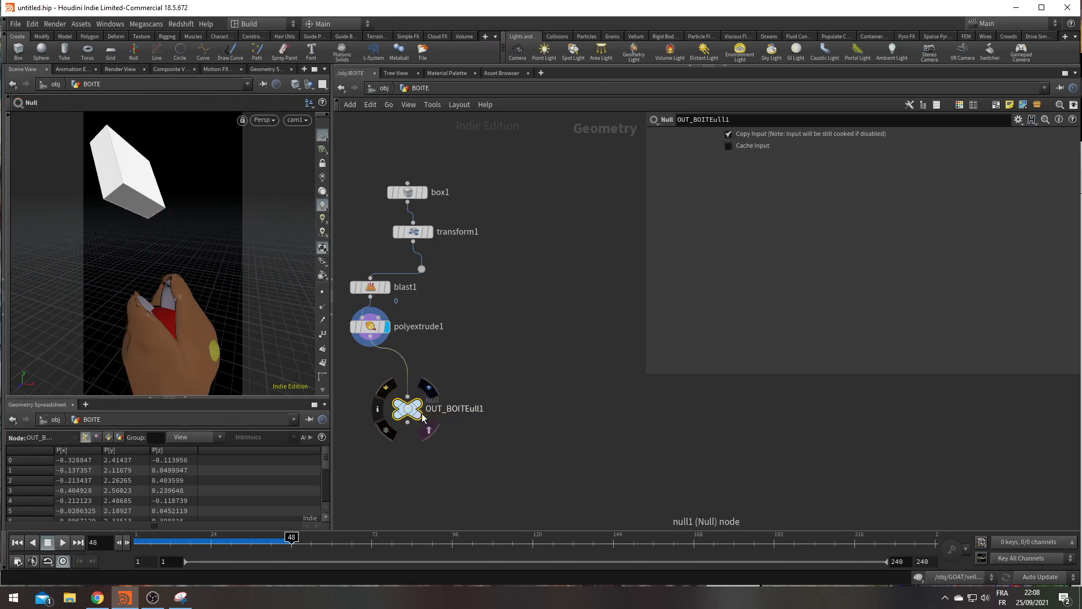
click(483, 408)
key(BackSpace)
key(Return)
Add an Object Merge inside GRAINE that references /obj/BOITE/OUT_BOITE, and name it get_boite
key(ctrl+c)
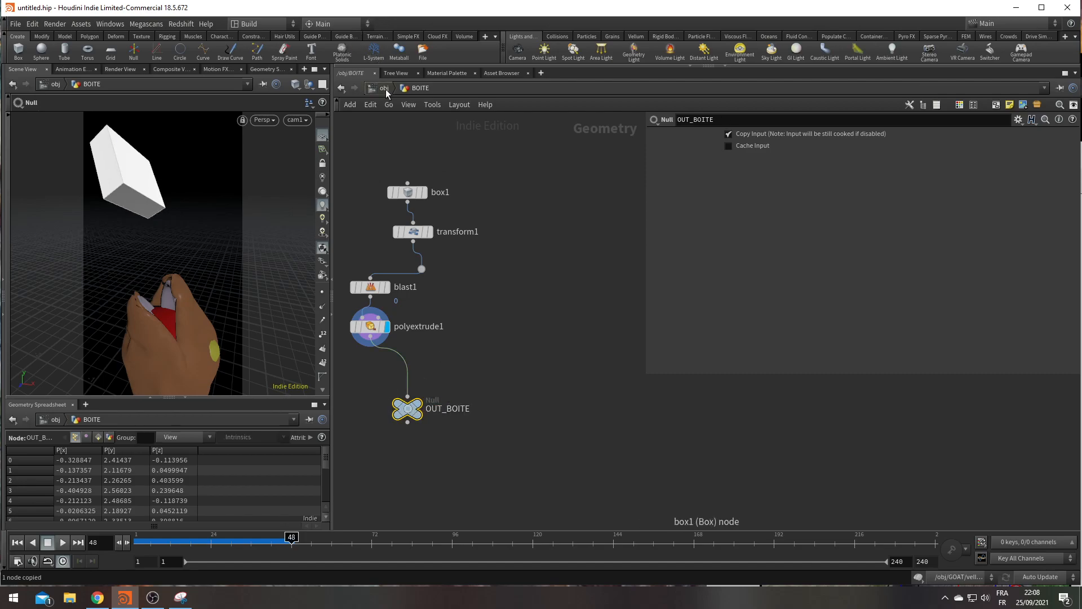
click(384, 88)
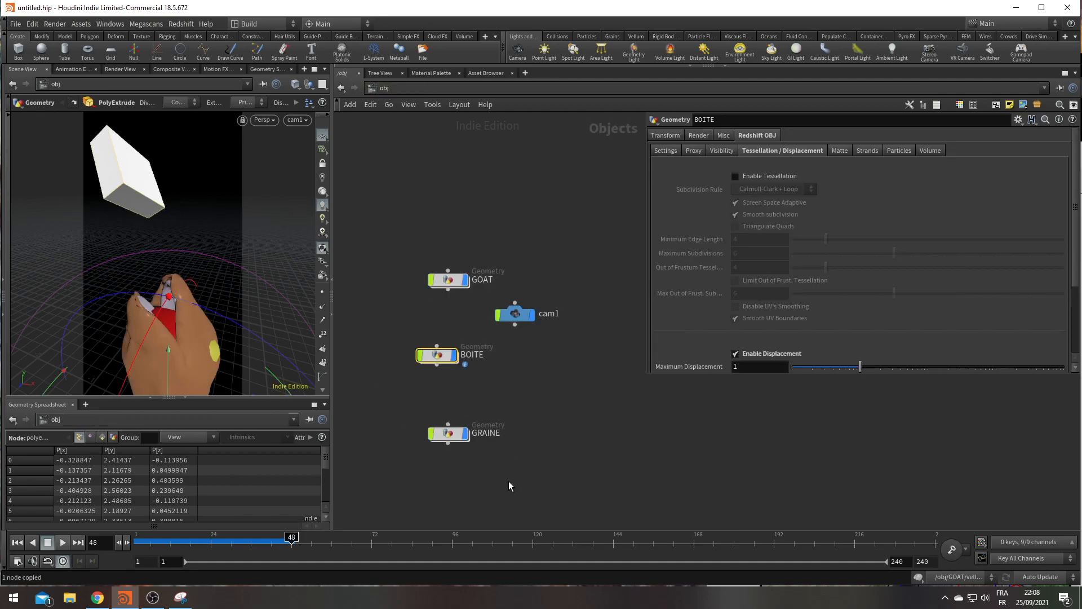
double_click(452, 439)
key(Tab)
text(obj)
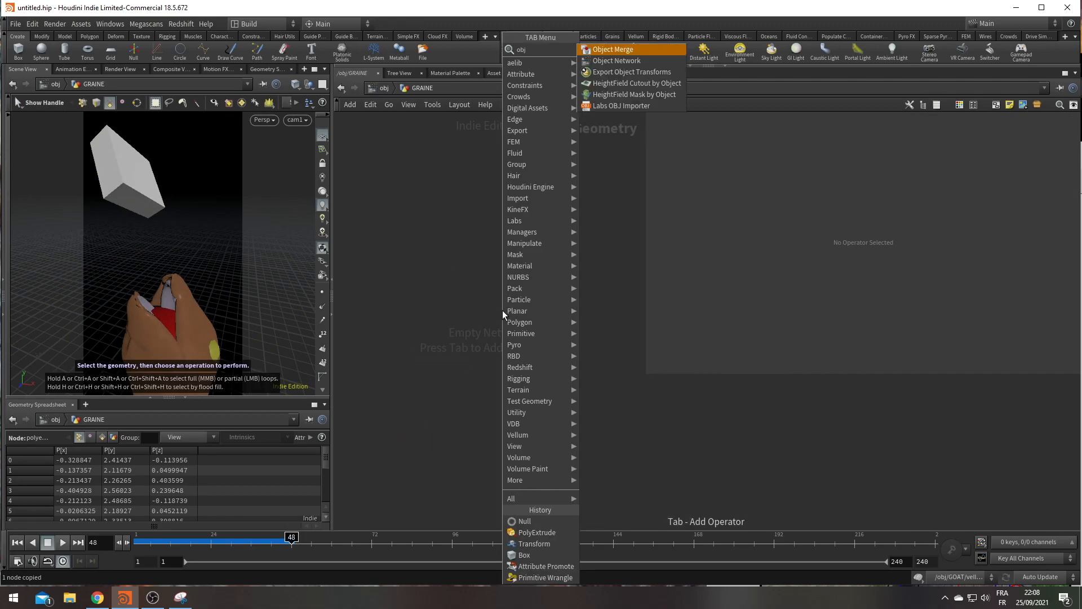
key(Return)
click(475, 247)
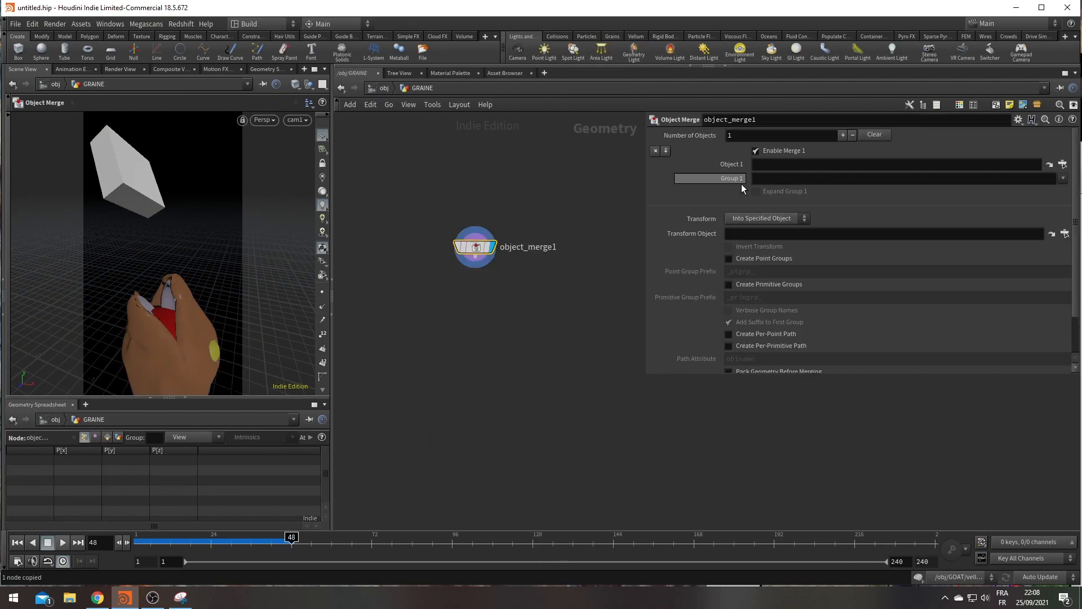
key(ctrl+v)
double_click(514, 247)
text(g)
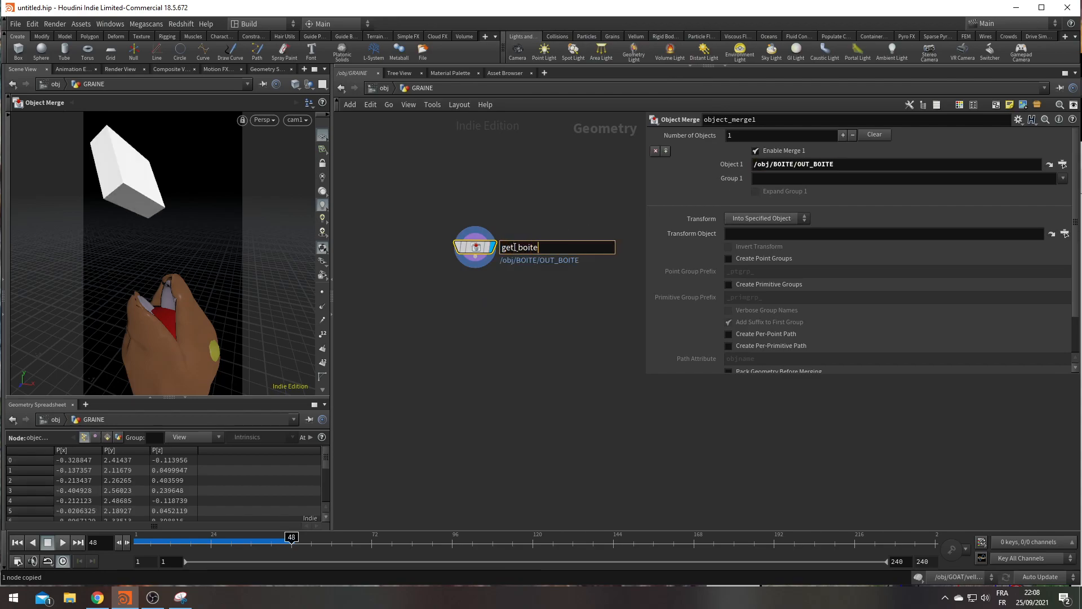
key(Return)
Add an Extract Centroid connected to get_boite and display it
key(Tab)
text(ex)
key(Down)
key(Down)
key(Down)
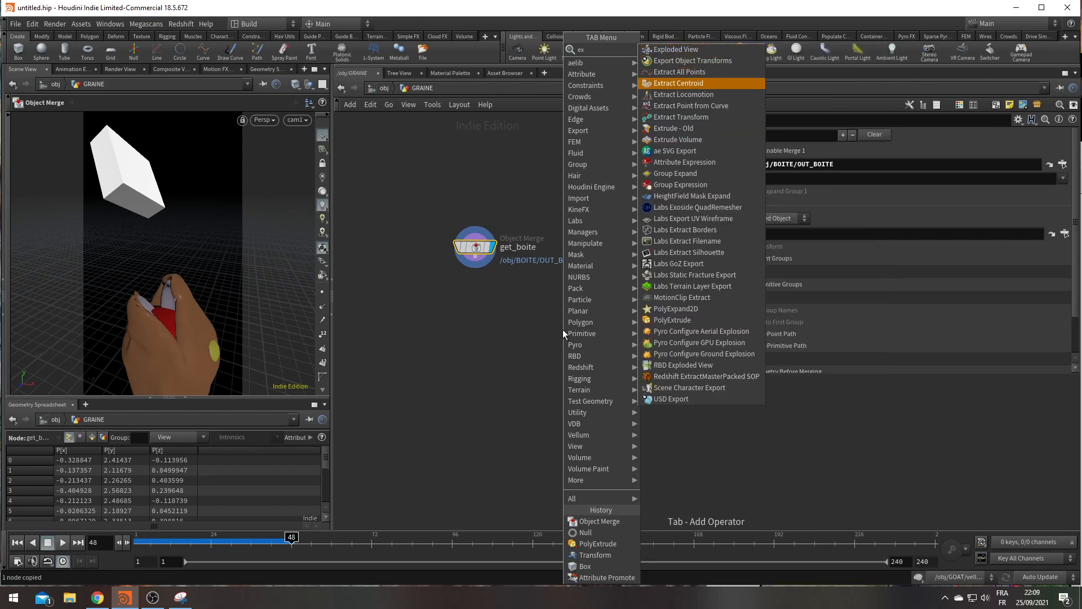
key(Return)
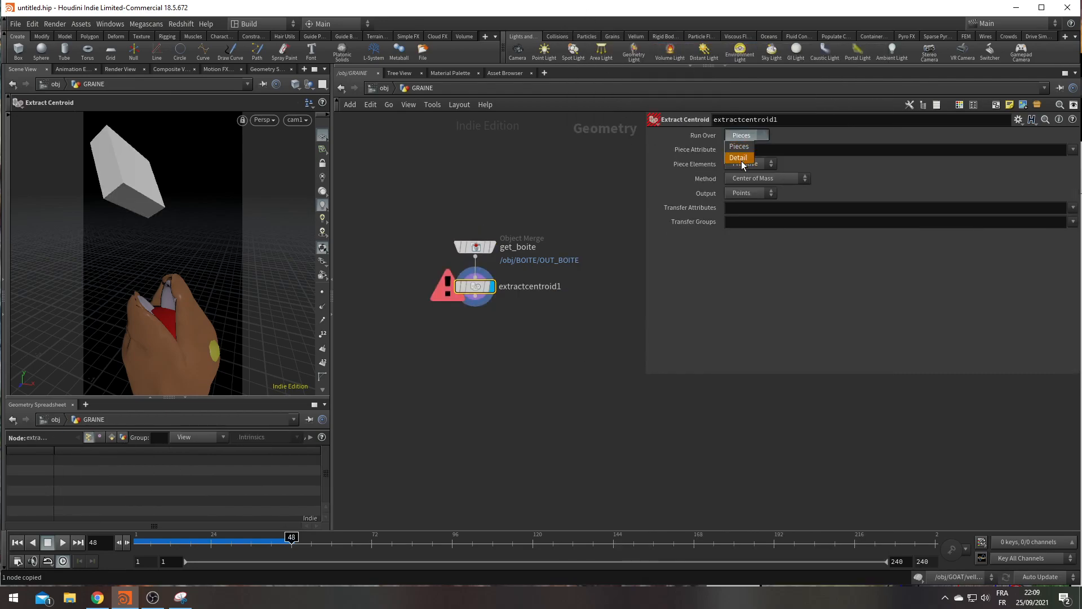
Set the Extract Centroid to run over Detail, and add a Sphere node below it
click(750, 158)
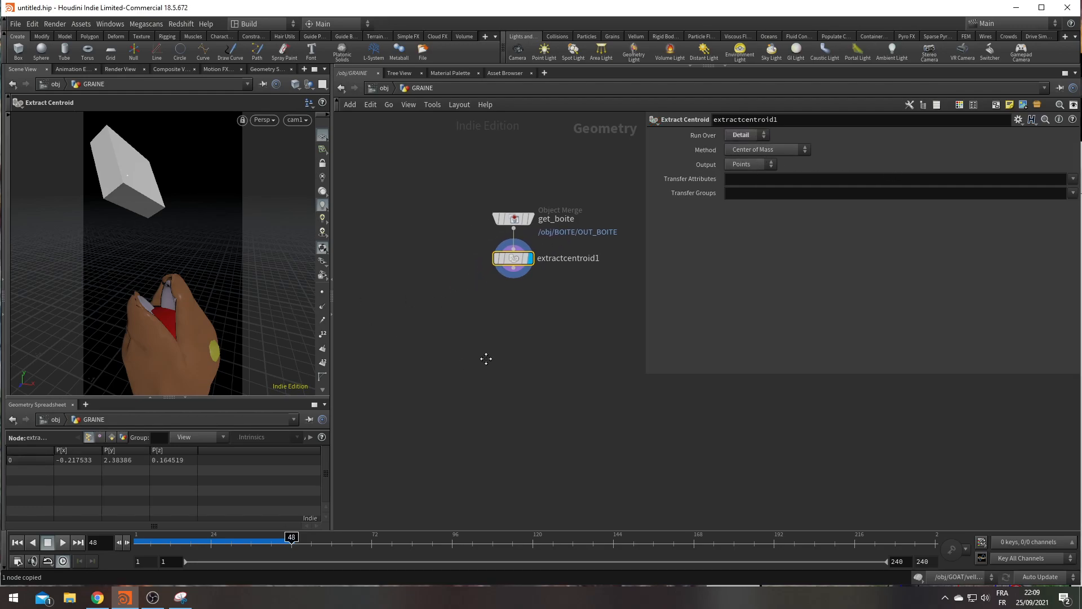
key(Tab)
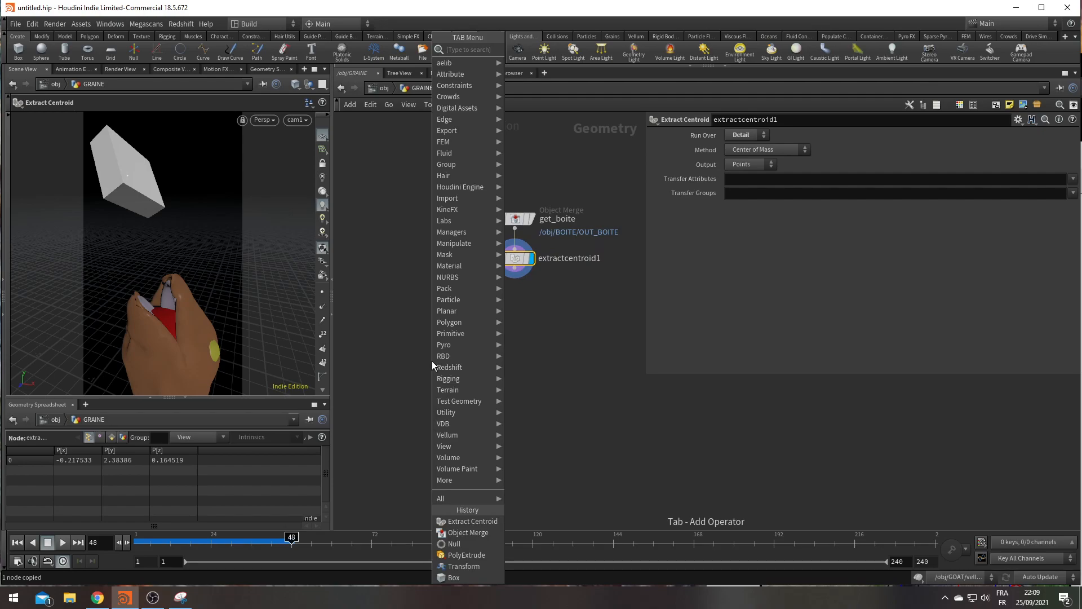
text(sca)
key(BackSpace)
key(Escape)
key(Tab)
text(sph)
key(BackSpace)
key(BackSpace)
key(BackSpace)
text(sph)
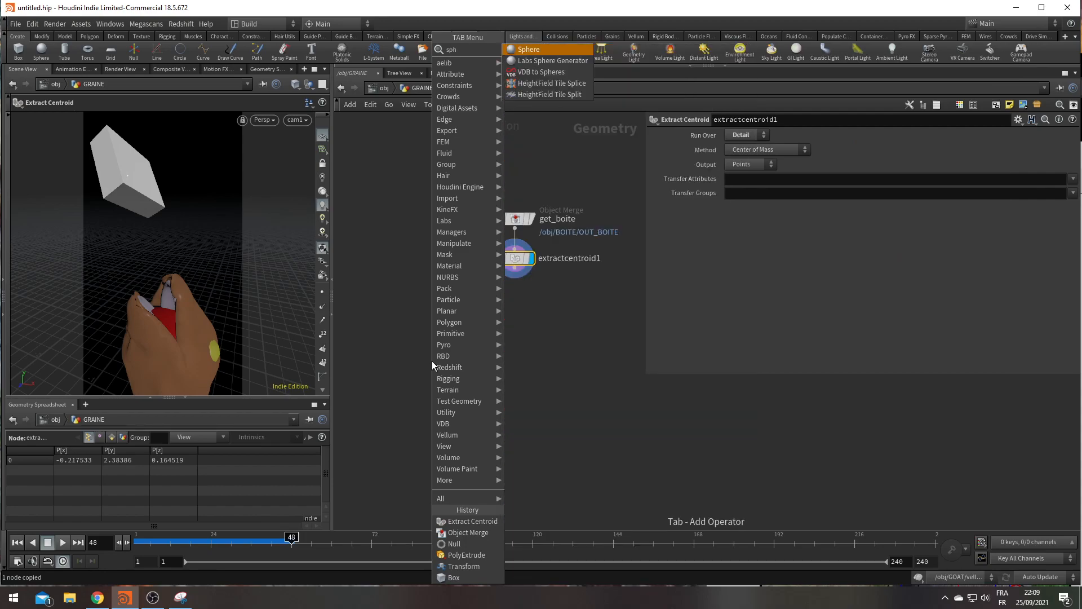
key(Return)
click(444, 322)
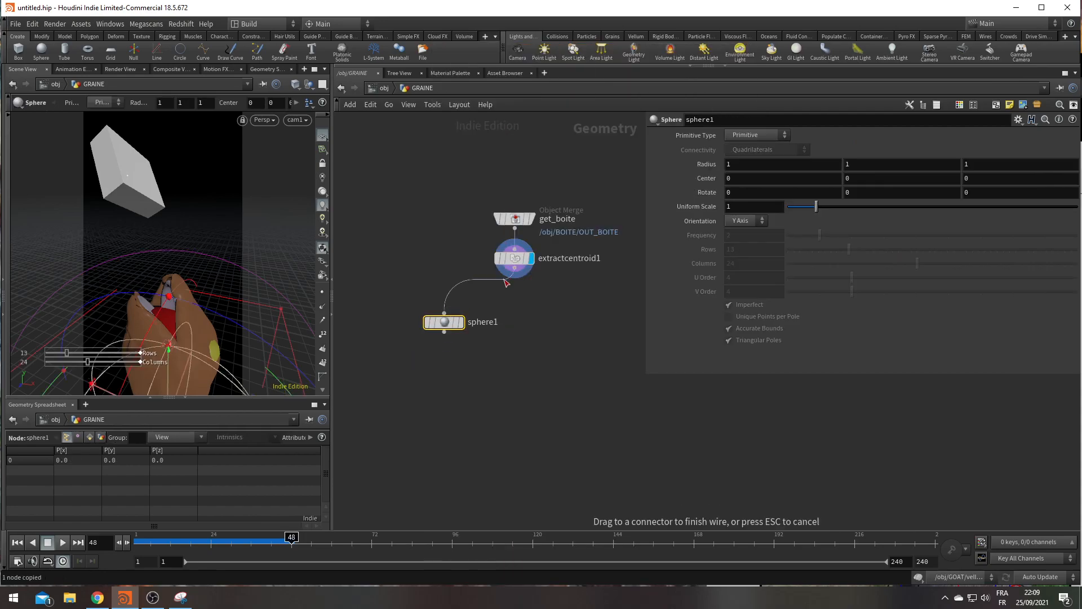
Add a Copy to Points that copies the sphere onto the Extract Centroid's point, and display it
key(Tab)
text(copyto)
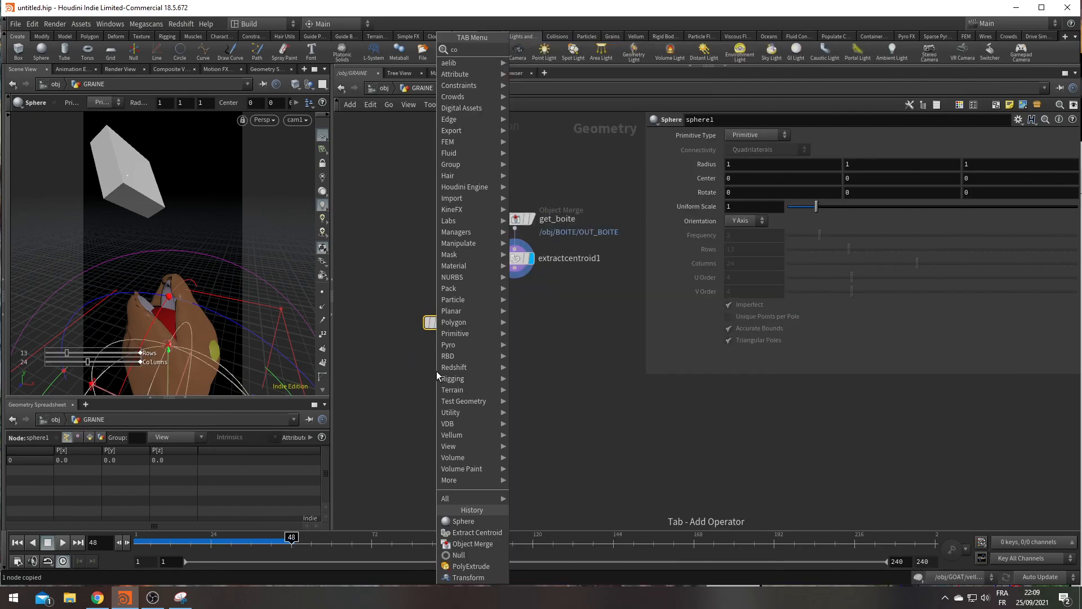
key(Return)
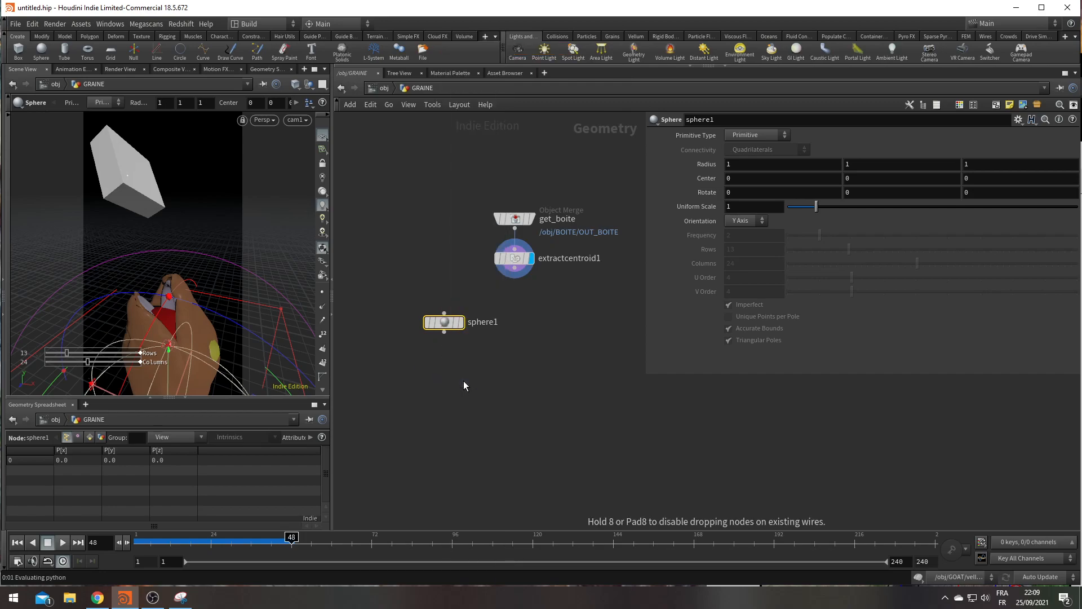
click(465, 380)
drag(471, 368, 525, 276)
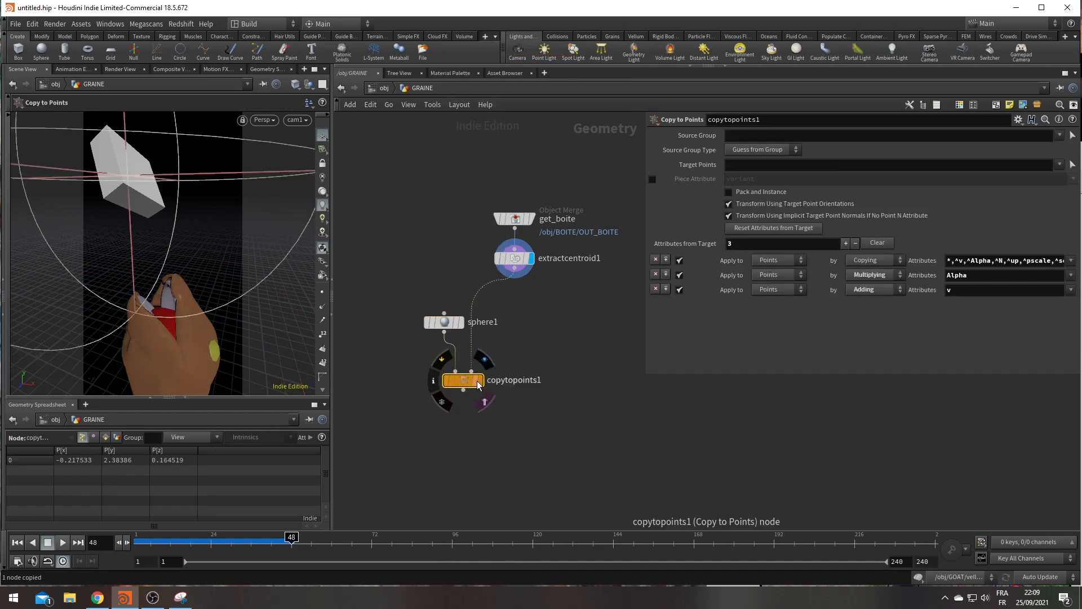
click(525, 276)
Set the sphere's Uniform Scale to 0.05
click(445, 323)
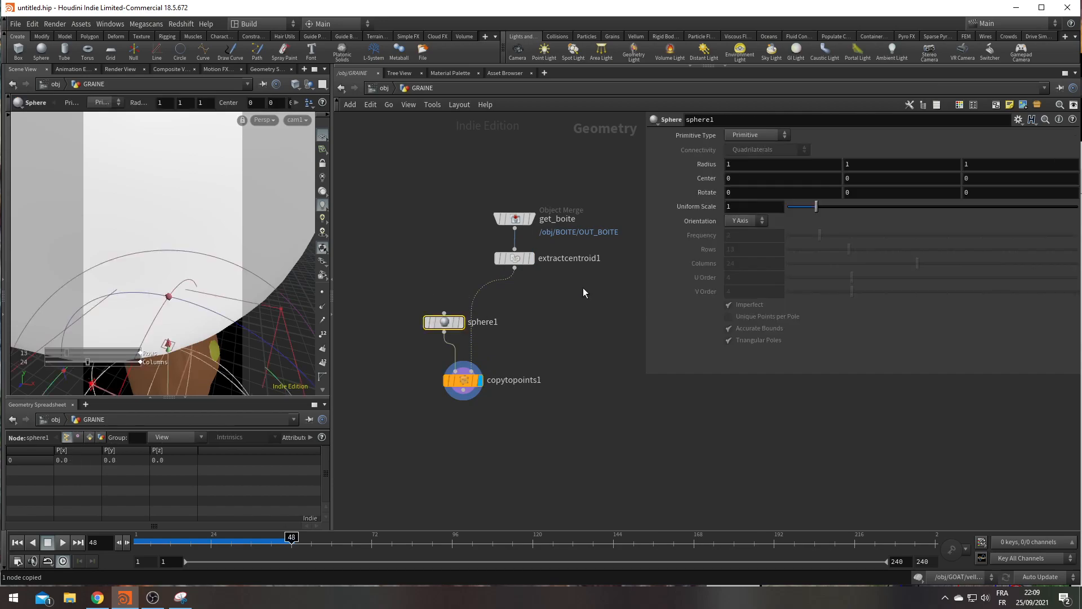
text(.1)
key(Return)
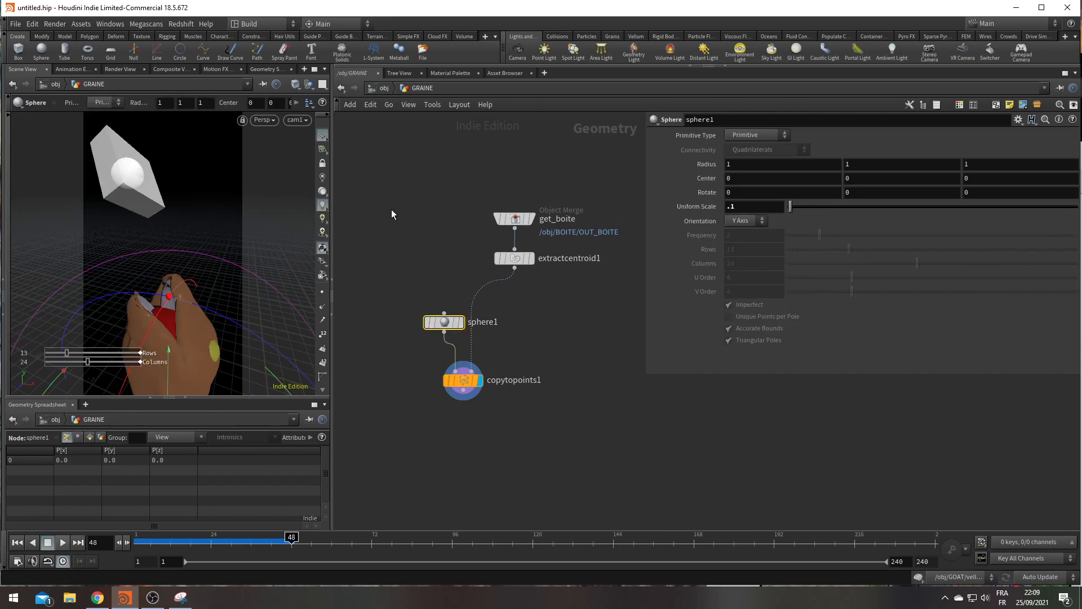
click(731, 207)
text(.05)
key(Return)
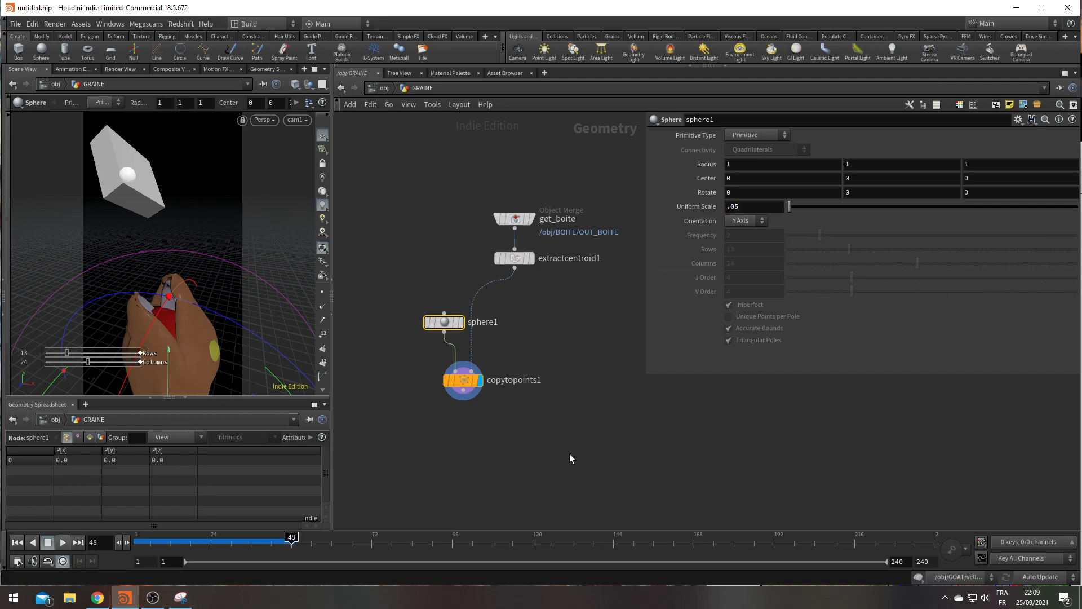
Add a Null below the Copy to Points and connect it to the Copy to Points output
middle_drag(488, 454, 483, 413)
key(Tab)
text(null)
key(Return)
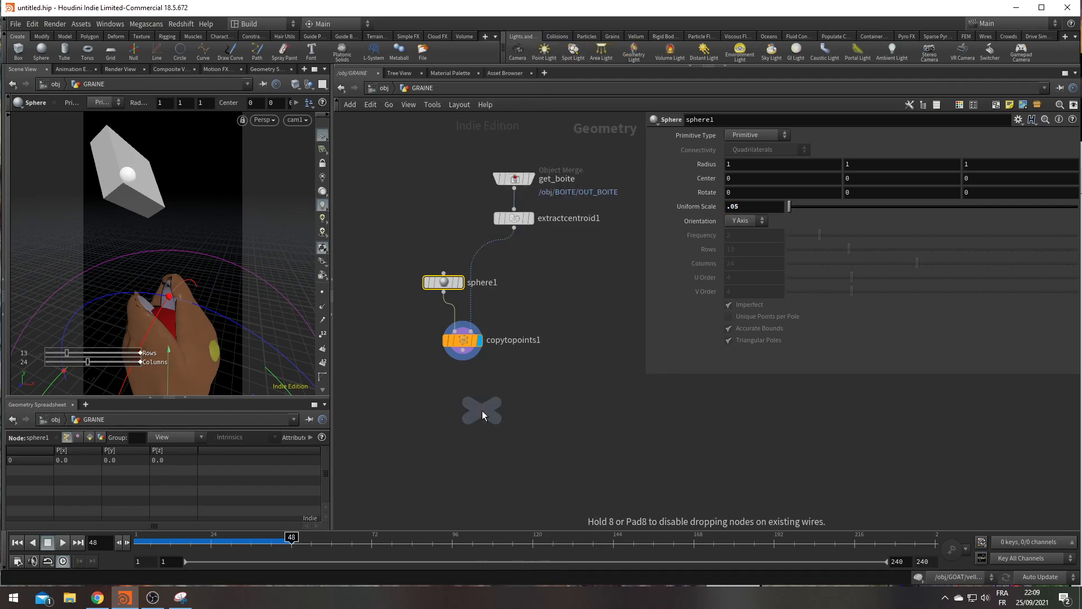
click(450, 432)
drag(462, 351, 452, 420)
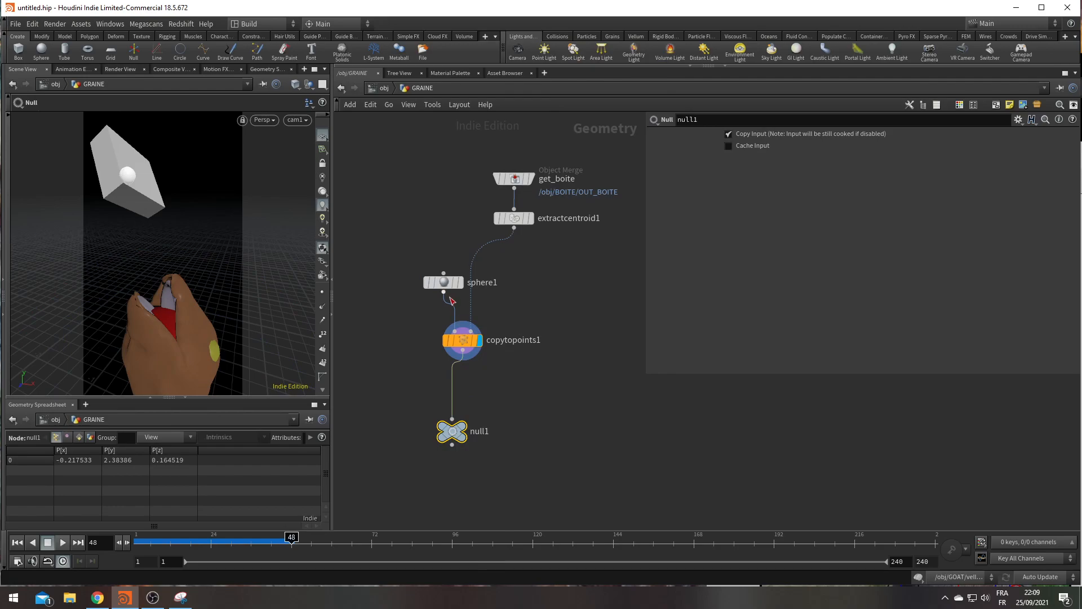
Change the sphere's Primitive Type to Polygon
click(444, 281)
click(757, 135)
click(744, 148)
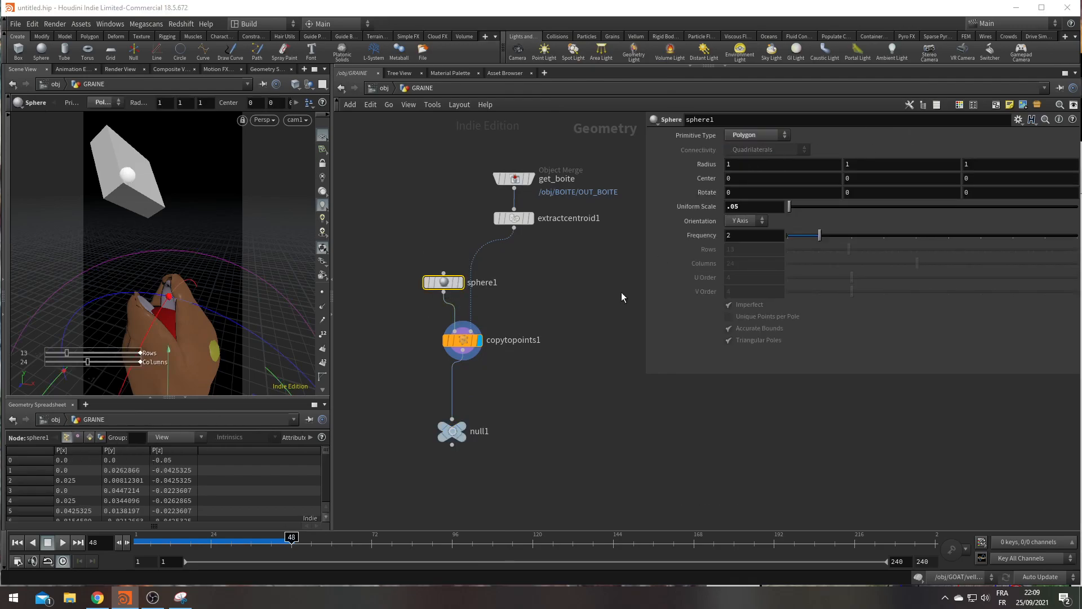
Rename the Null below the Copy to Points as SOURCE
double_click(481, 438)
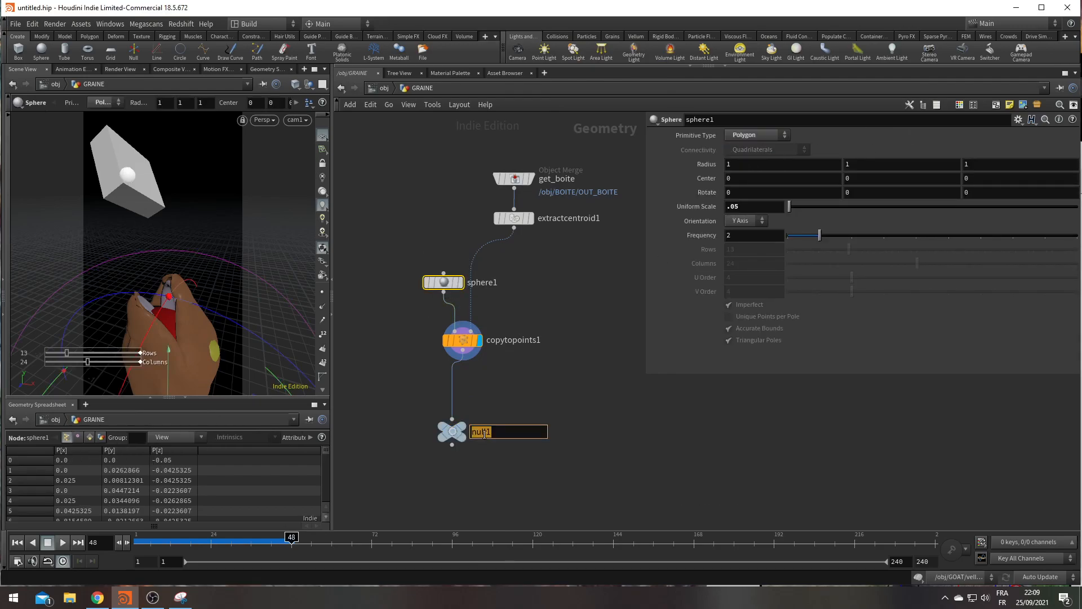
text(SOURCE)
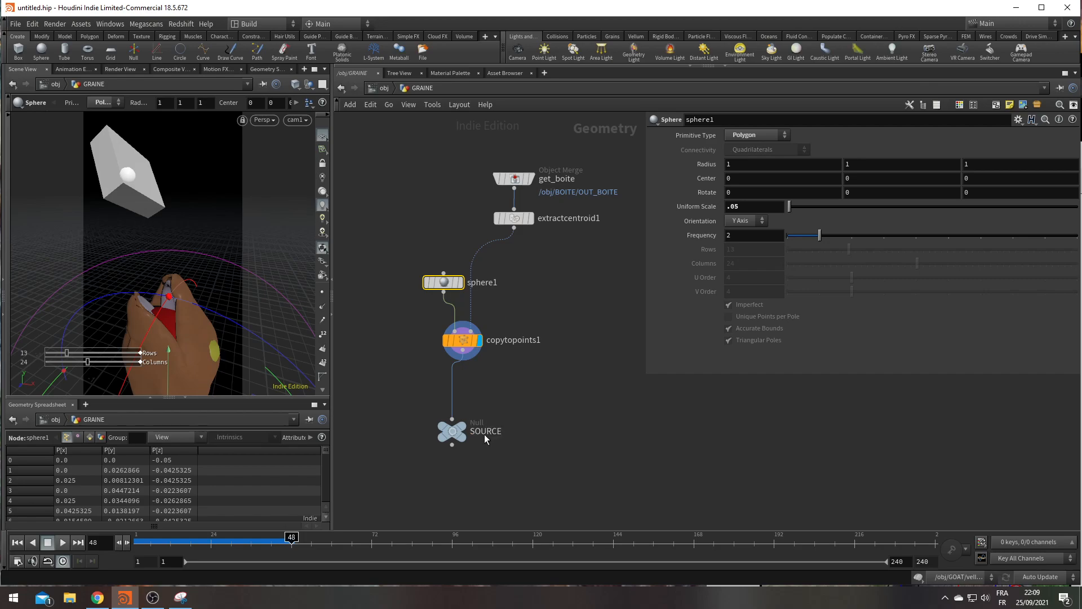
key(Return)
Add a POP Network fed by the SOURCE Null, display it and go inside it
middle_drag(510, 451, 453, 432)
key(Tab)
text(pop)
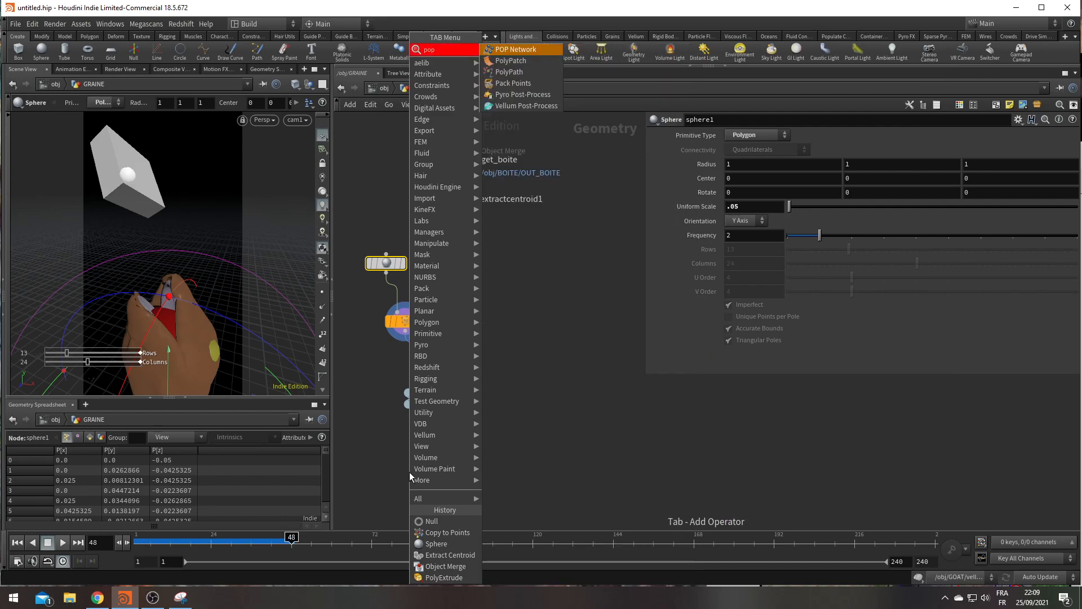
key(Return)
click(402, 473)
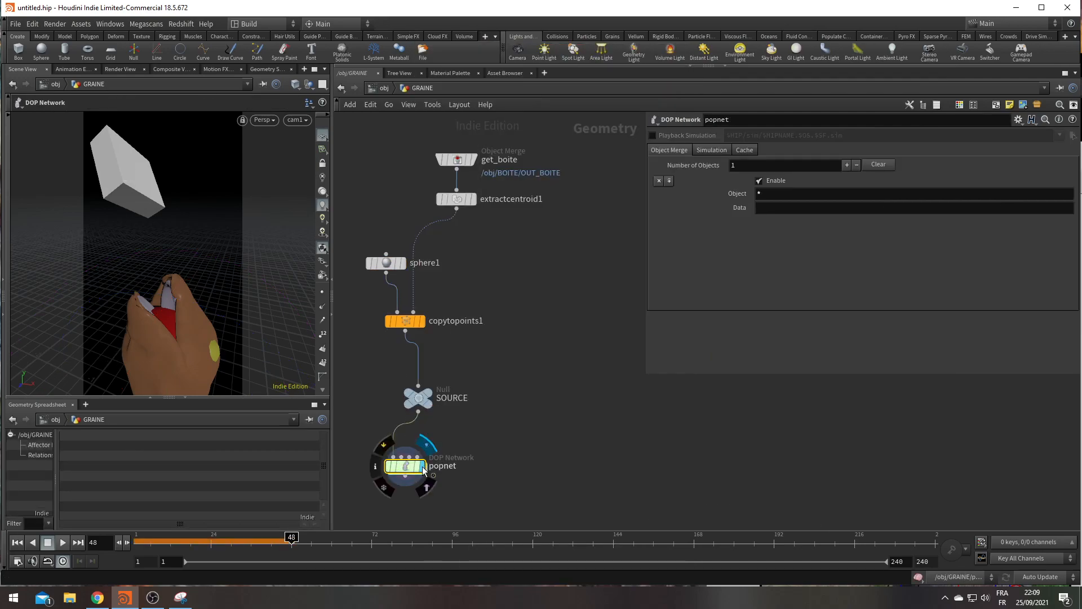
double_click(405, 466)
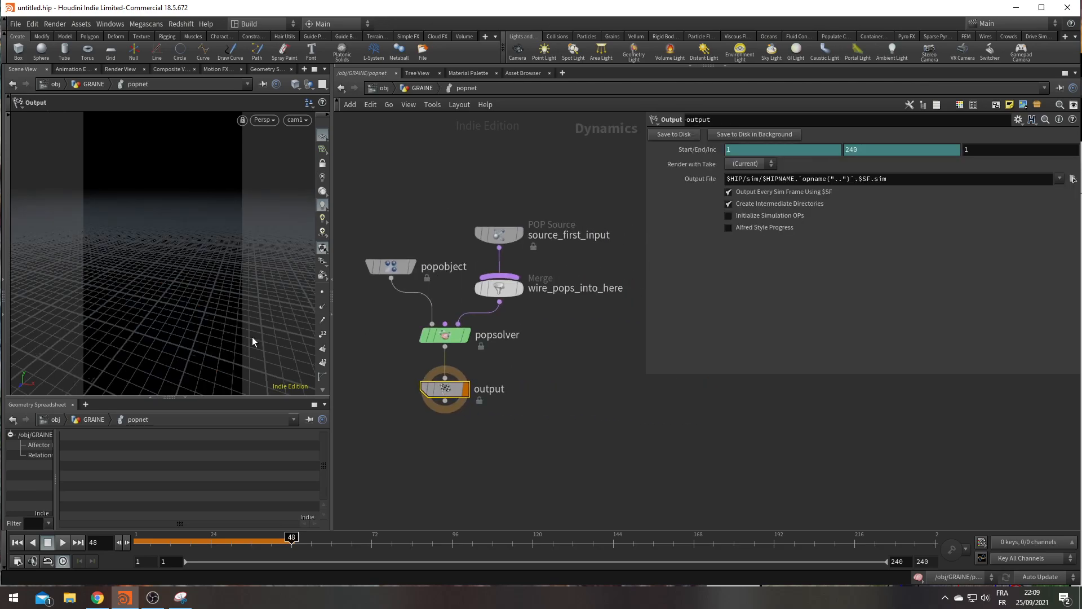
Play the particle simulation to check how the points are emitted
click(63, 542)
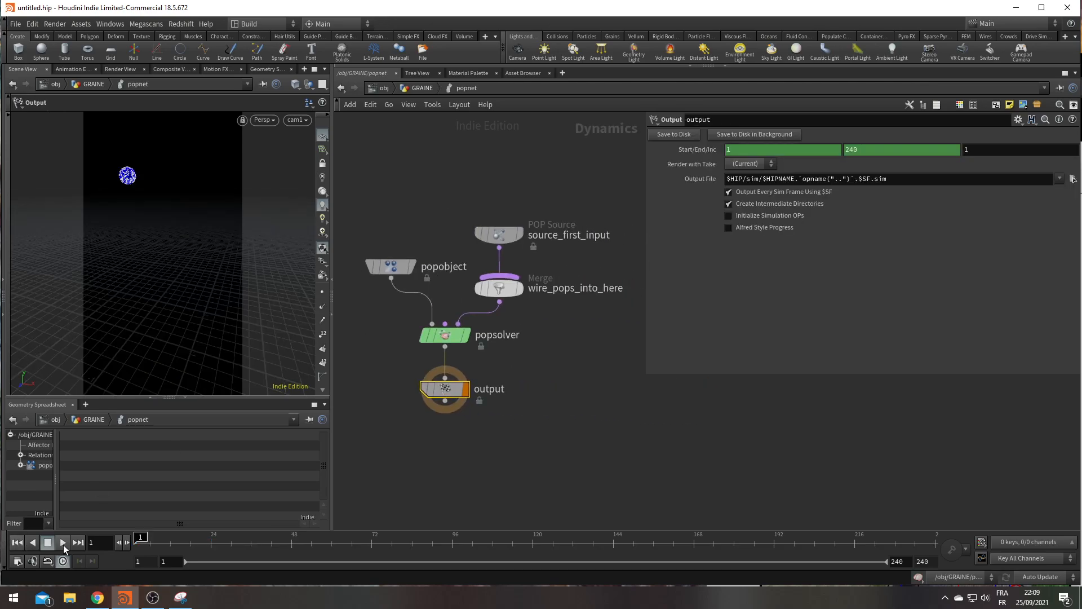
click(63, 542)
Insert a POP Force between source_first_input and the wire_pops_into_here merge
key(Tab)
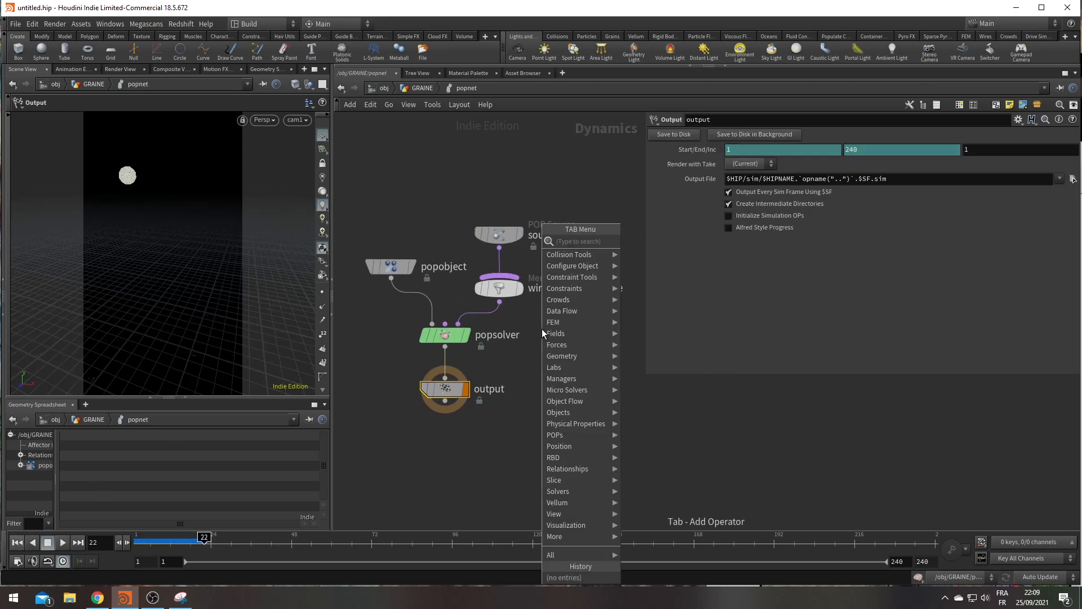
text(popforce)
key(Return)
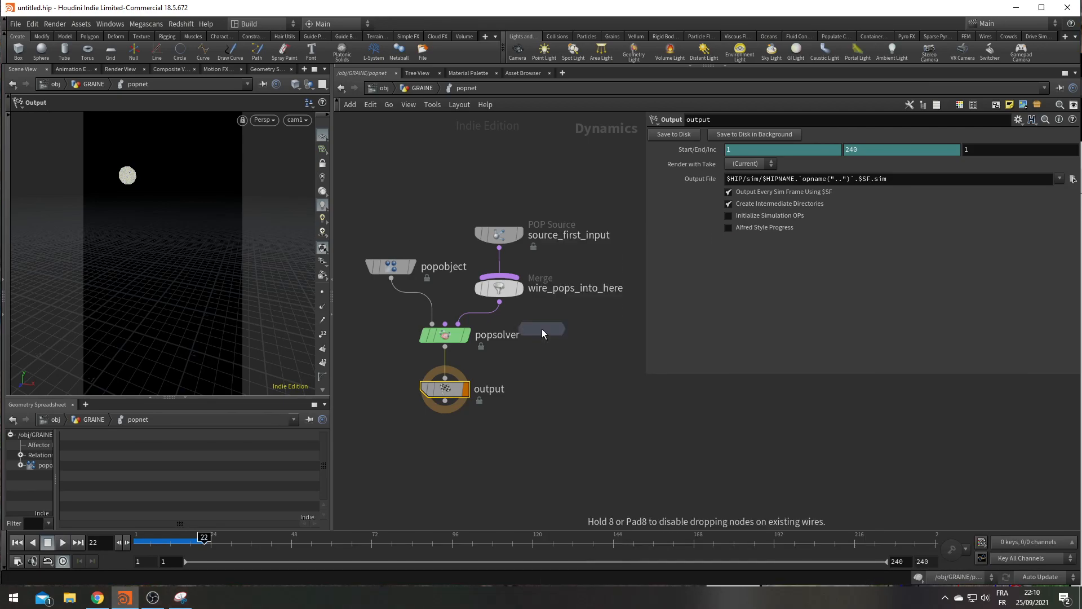
click(502, 264)
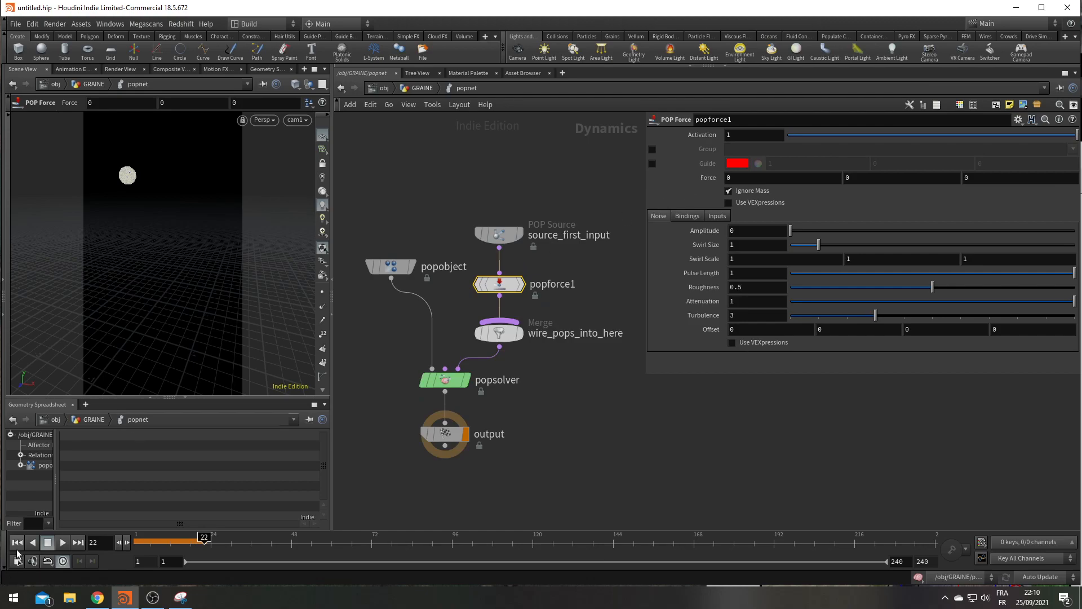
Apply the POP Force preset with Force 0, -9.8, 0 and the Randomize Magnitude VEXpression scaling from 0.75 to 1.0
click(62, 543)
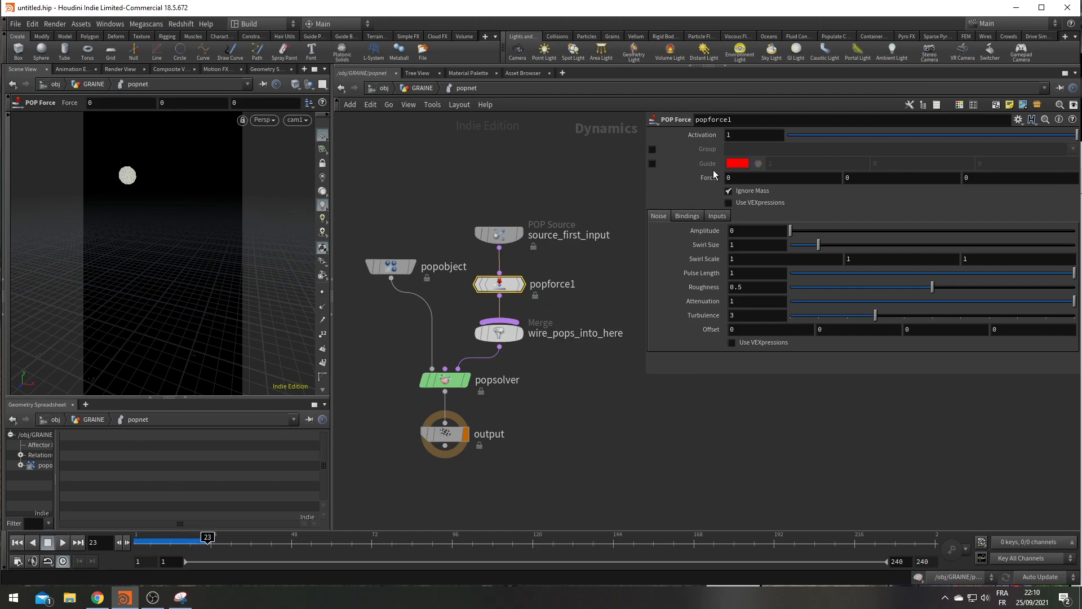
click(1017, 120)
click(968, 346)
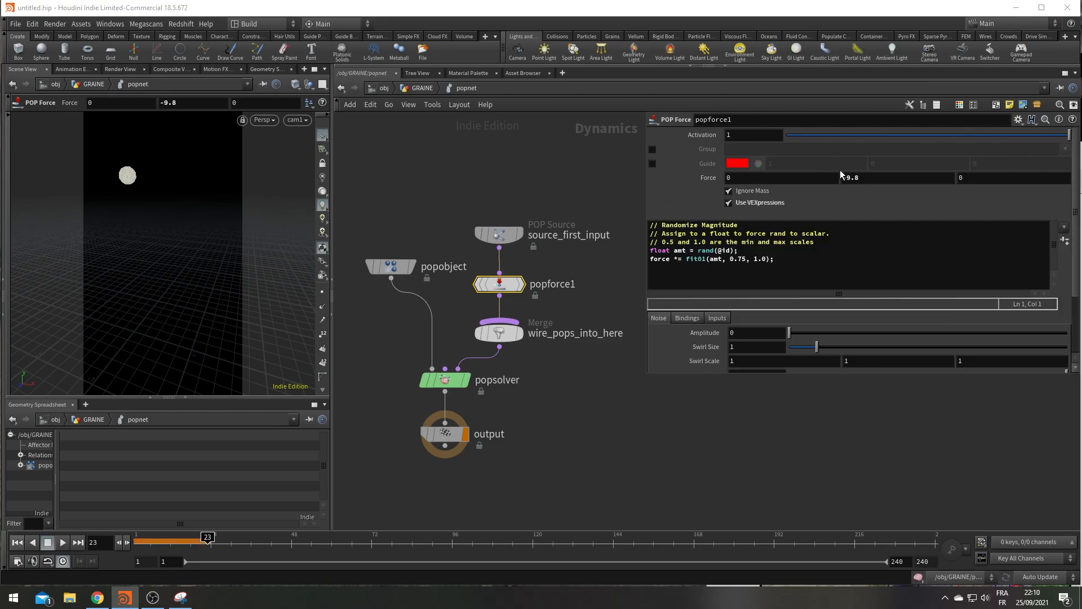
Play the simulation from the first frame to check how the particles fall under the POP Force
click(18, 545)
click(62, 545)
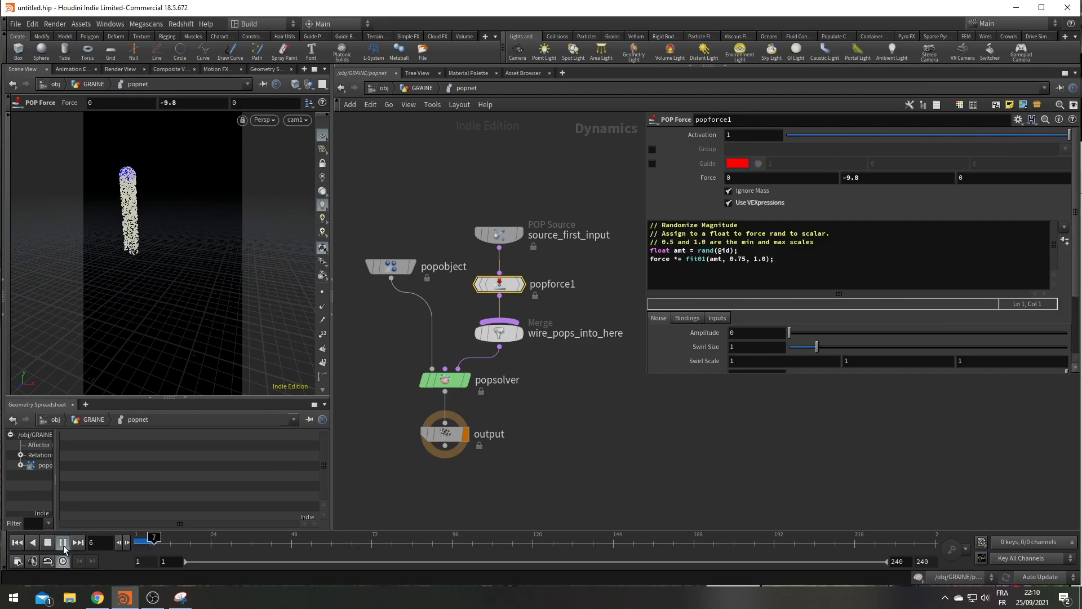
click(63, 546)
middle_drag(627, 402, 575, 368)
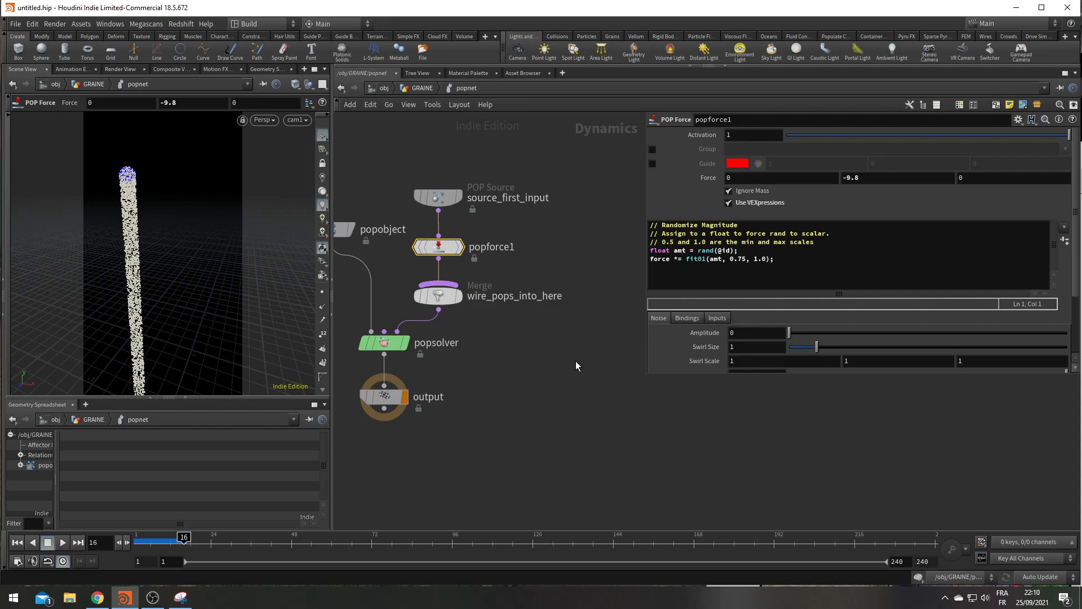
key(Tab)
text(po)
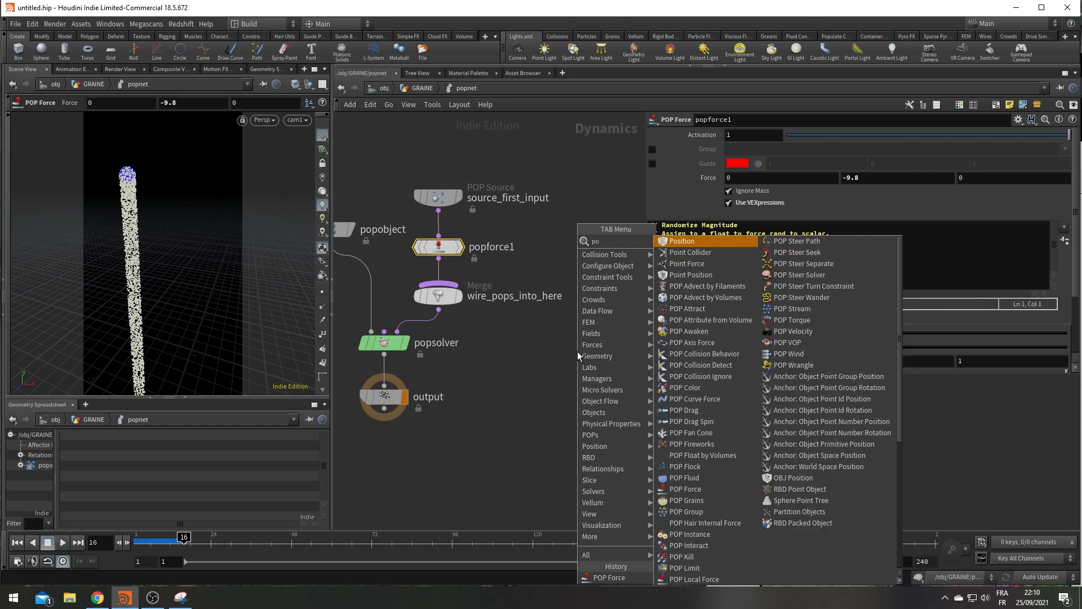
text(pcol)
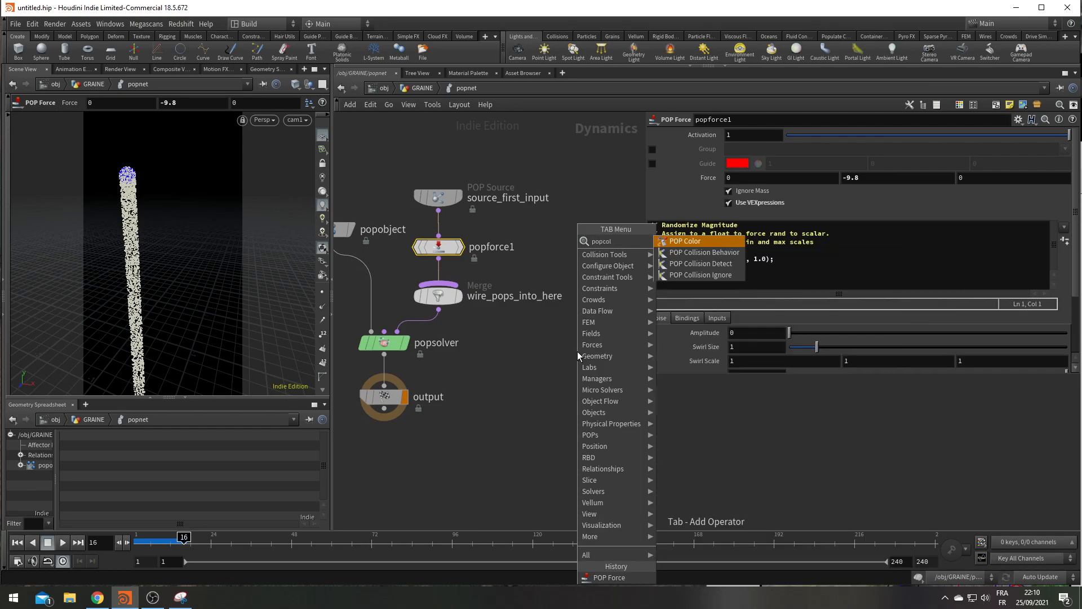
key(Down)
key(Down)
key(Up)
key(Down)
key(Return)
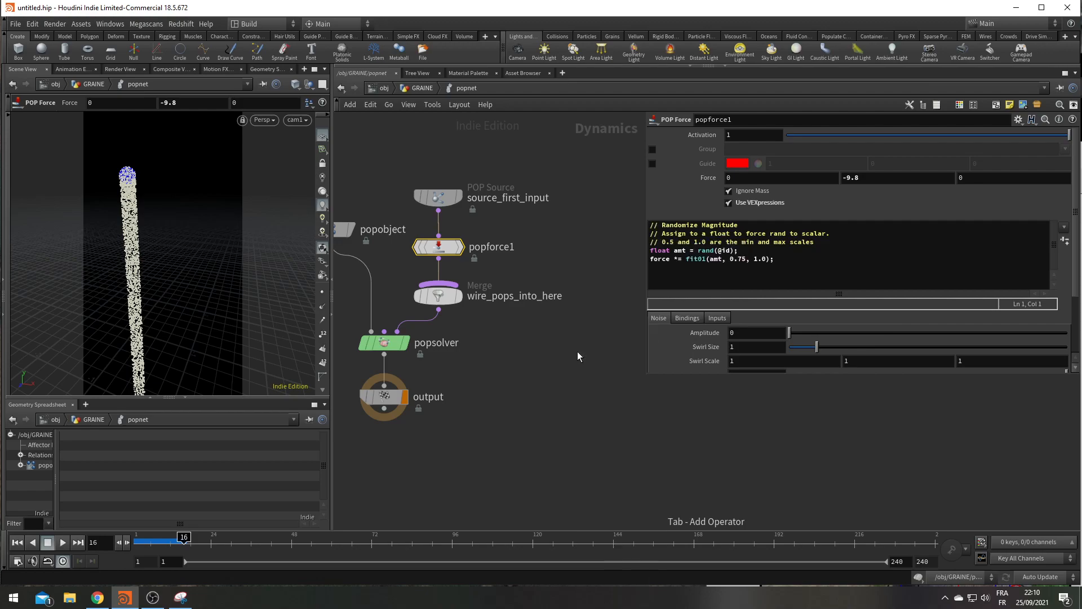
Try a POP Collision Behavior between the POP Force and the wire_pops_into_here merge, and delete it
key(Tab)
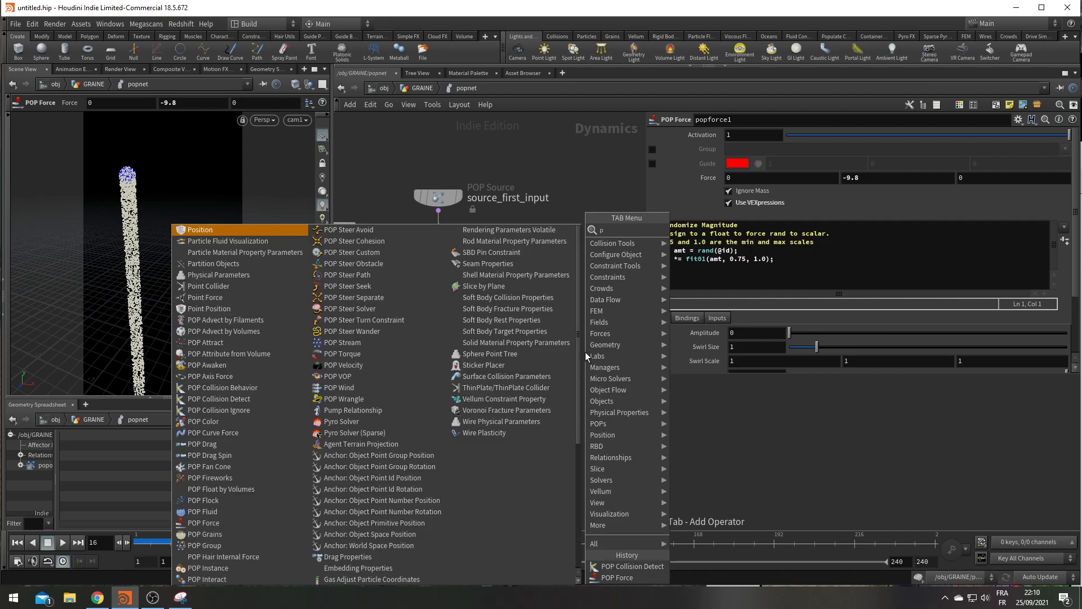
text(pop col)
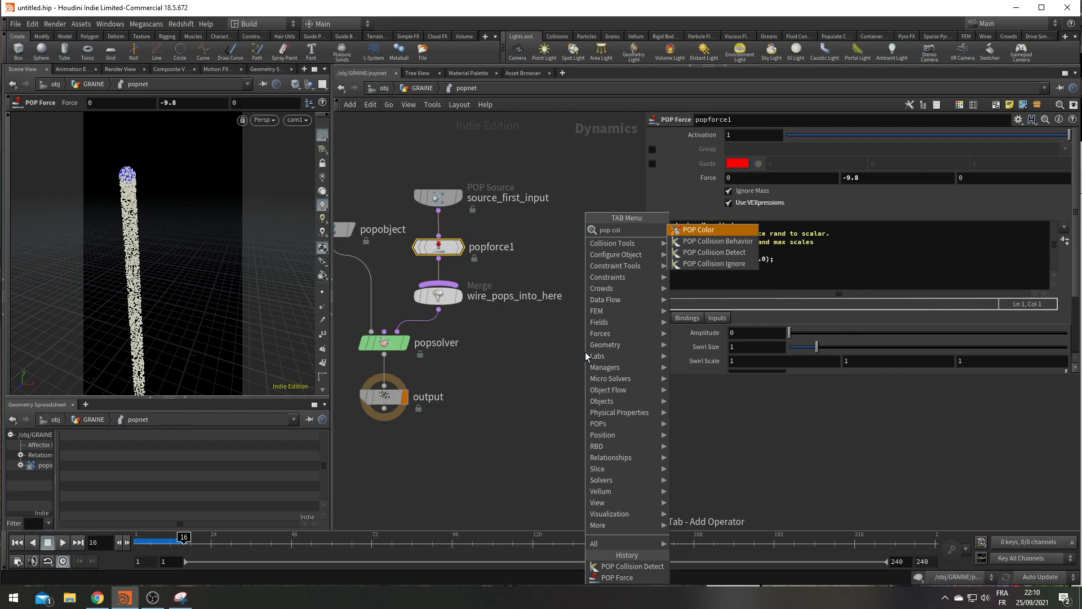
key(Down)
key(Down)
key(Up)
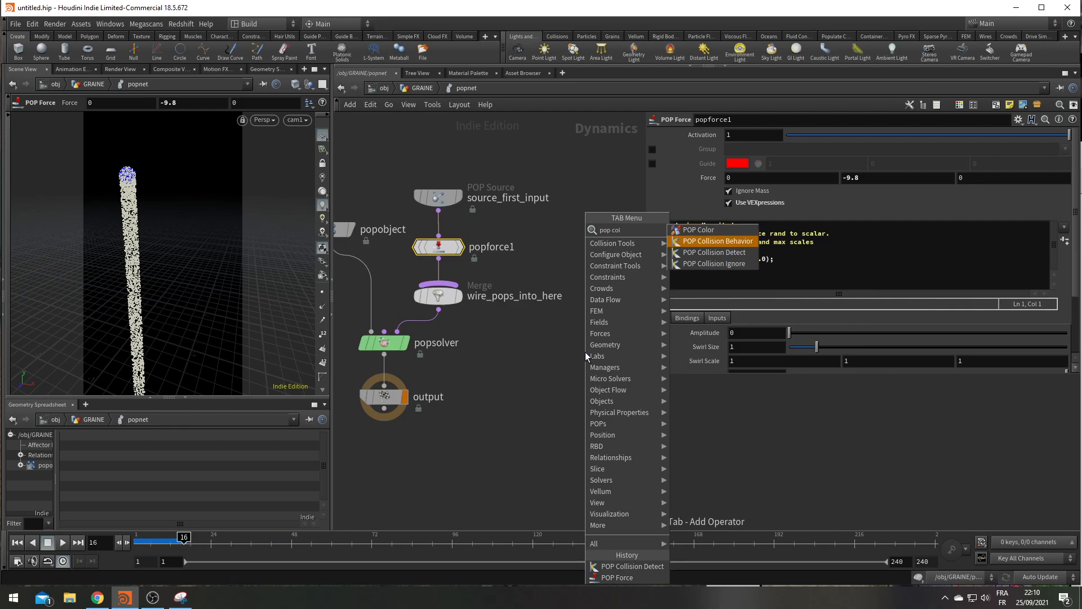
key(Return)
click(439, 274)
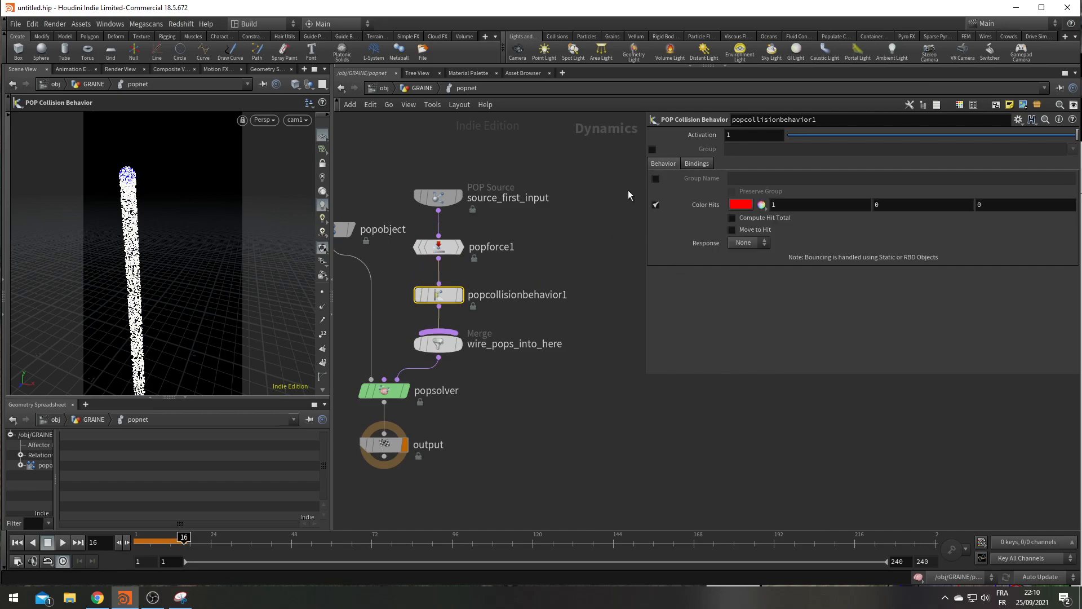
key(Delete)
Insert a POP Collision Detect between popforce1 and the wire_pops_into_here merge
key(Tab)
text(pop)
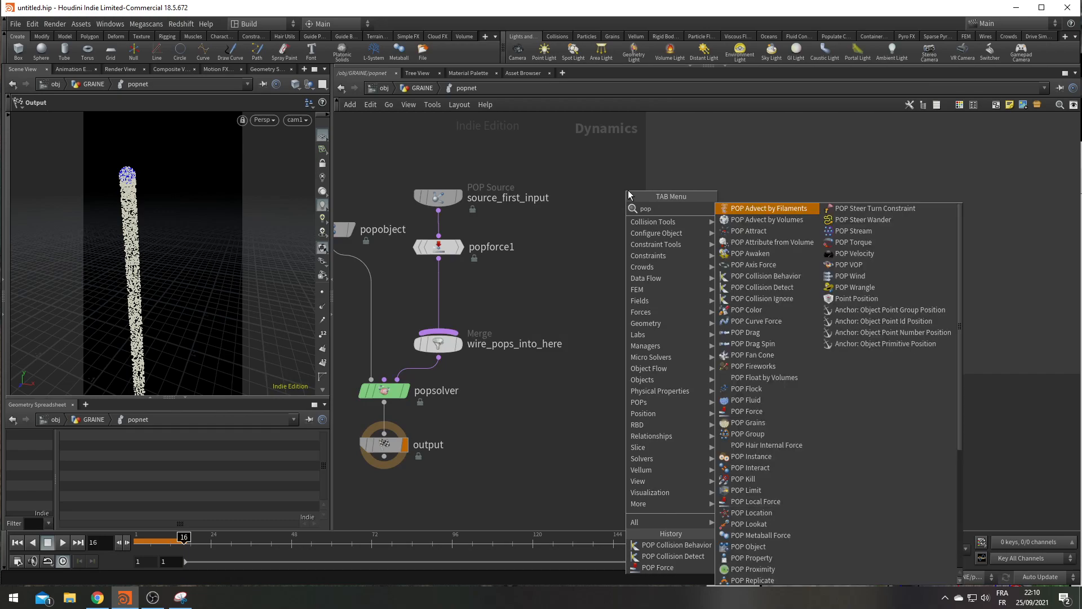
text(col)
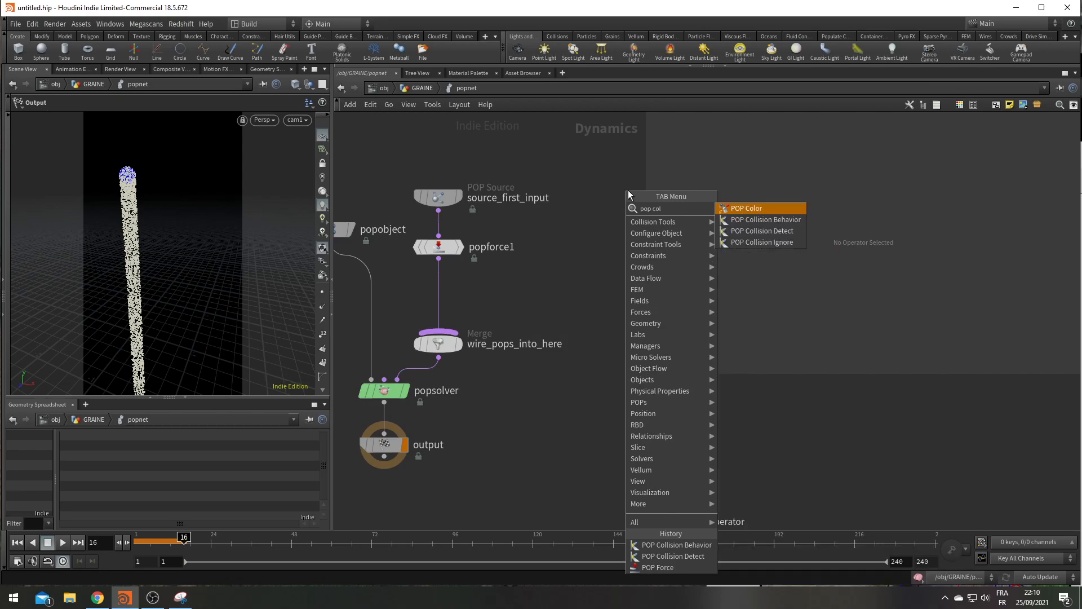
key(Down)
key(Return)
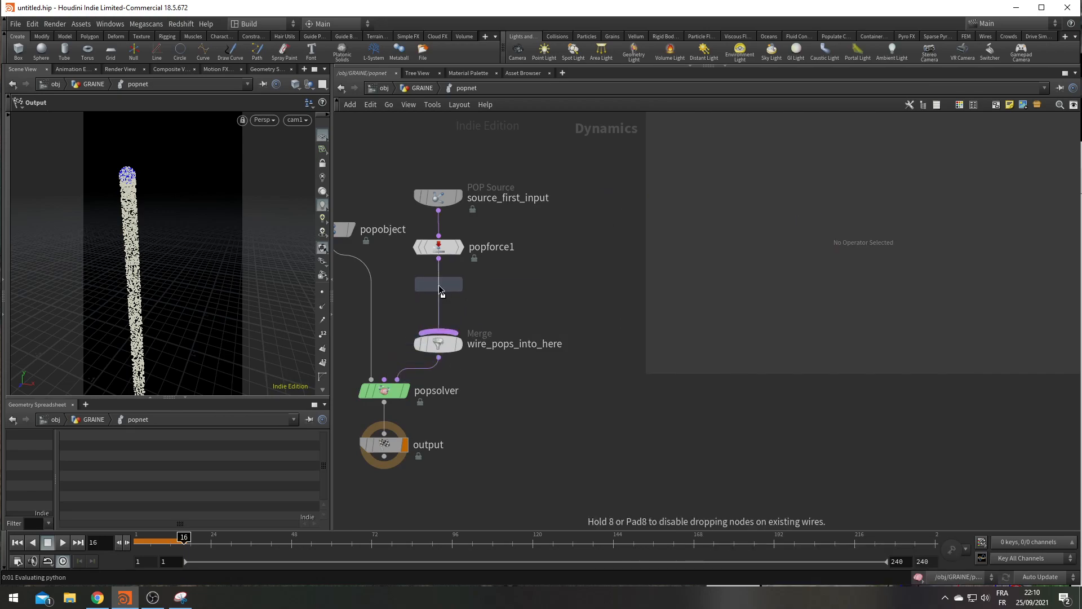
Set the collision detect's SOP Path to /obj/GRAINE/get_boite
click(1062, 206)
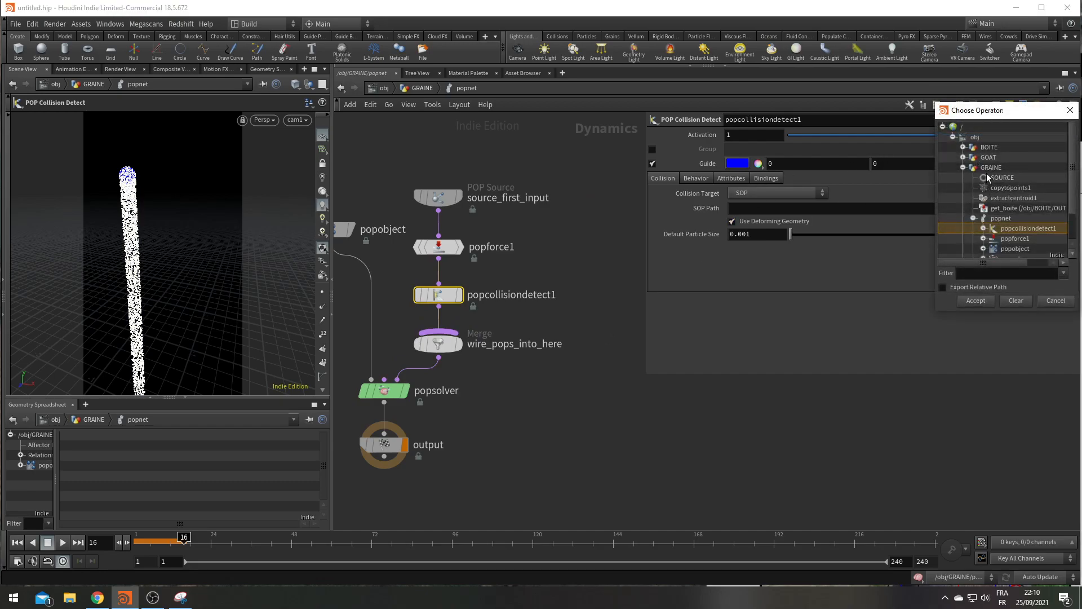
click(1014, 208)
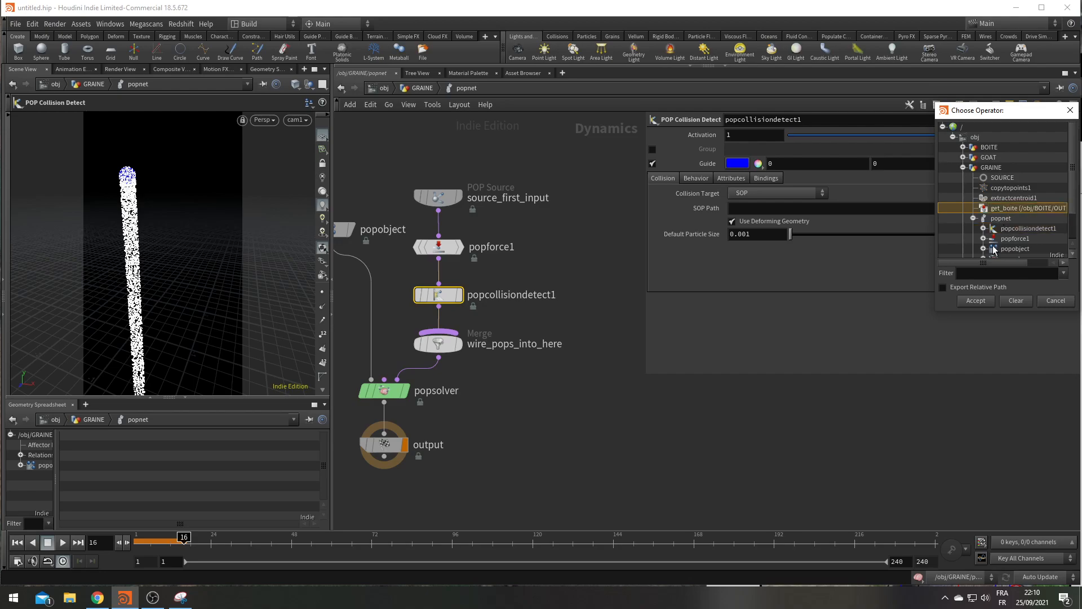
click(976, 300)
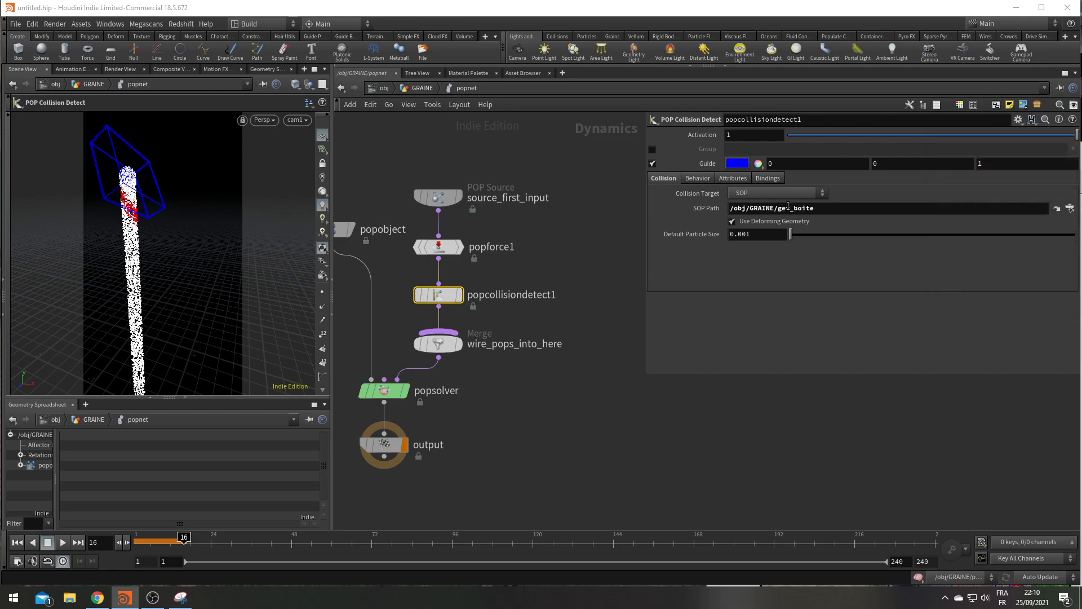
Set the collision detect's Response to Slide and play the simulation from the first frame
click(693, 178)
click(749, 269)
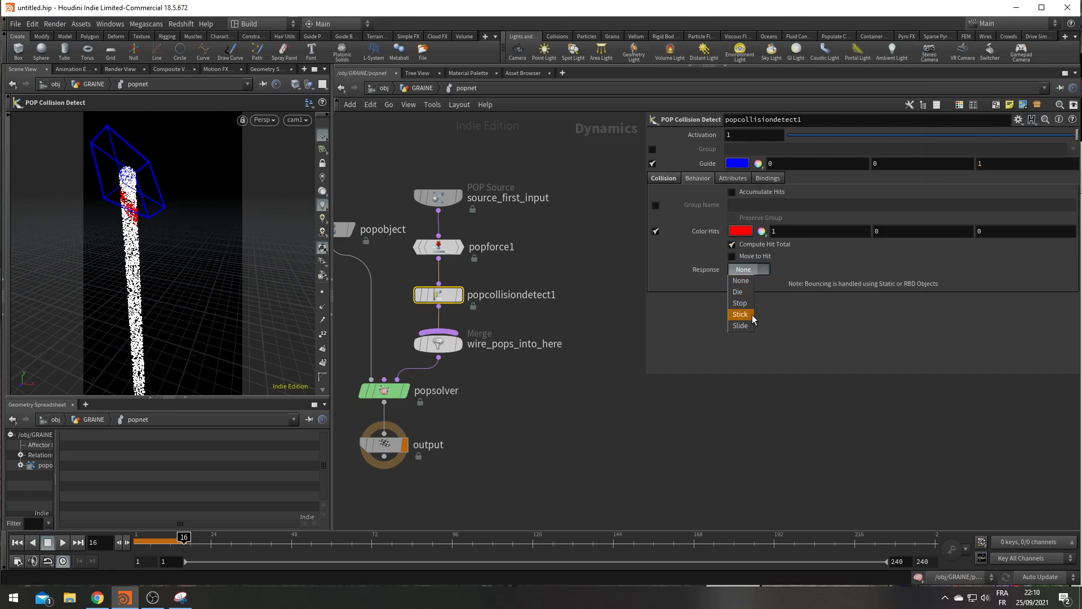
click(740, 325)
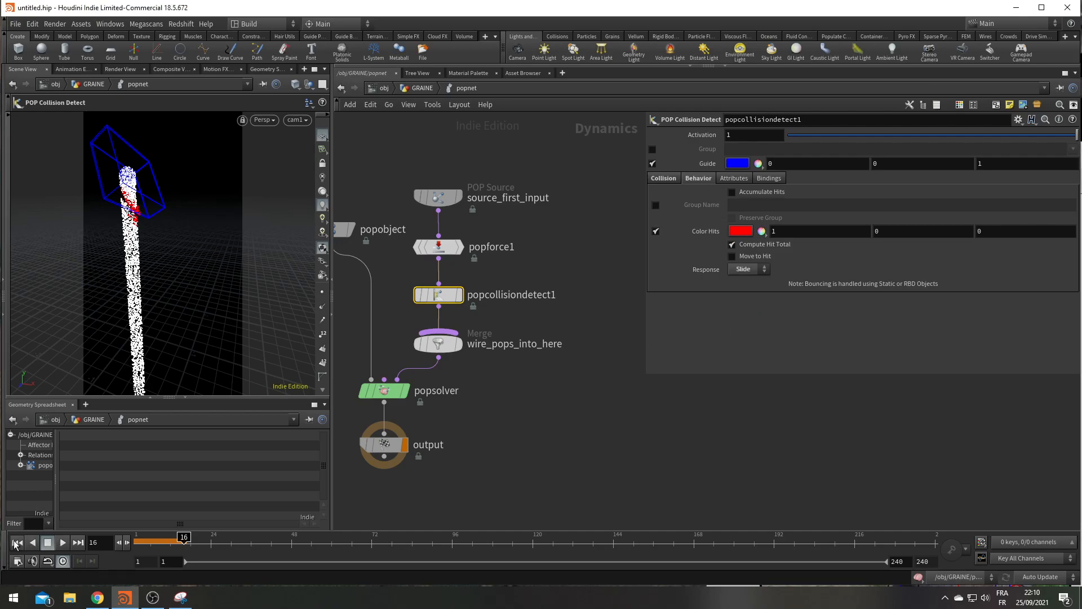
click(17, 541)
click(66, 546)
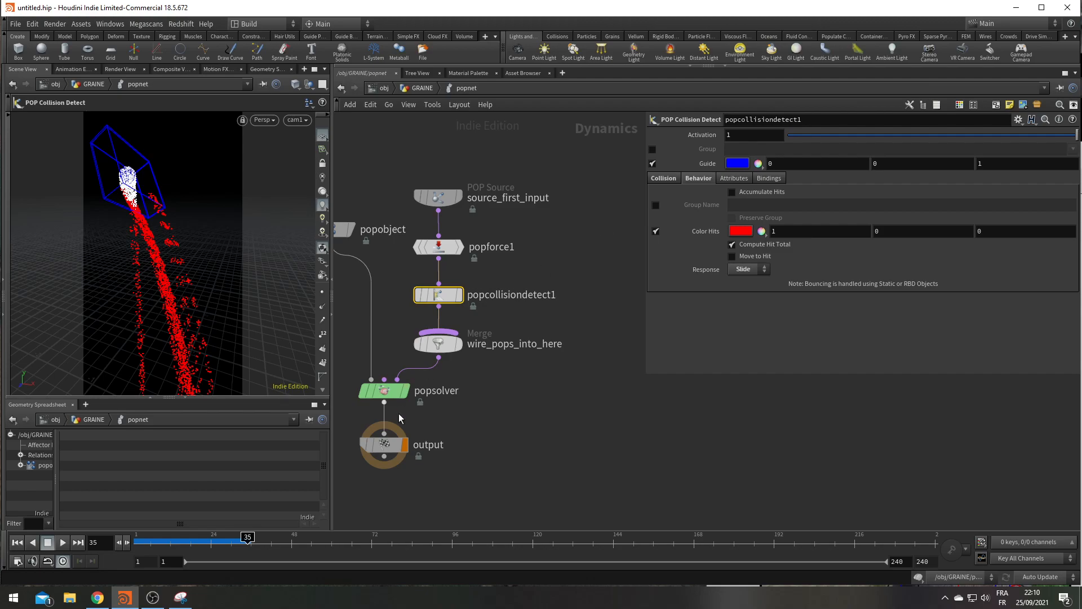
Set the Const. Birth Rate of source_first_input to 50 and replay the simulation from the first frame
click(438, 197)
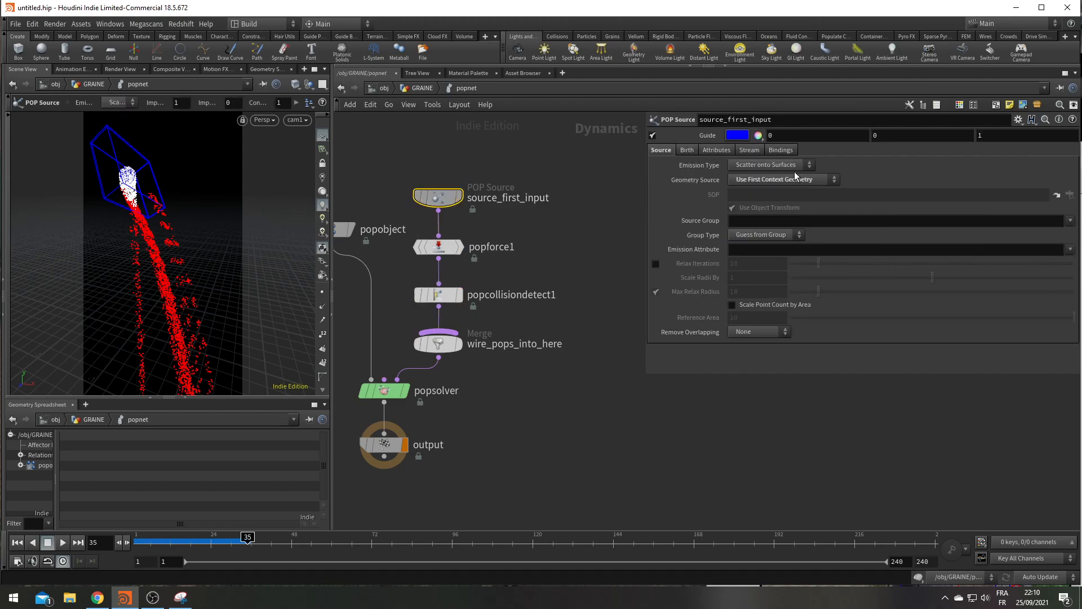
click(687, 150)
click(753, 206)
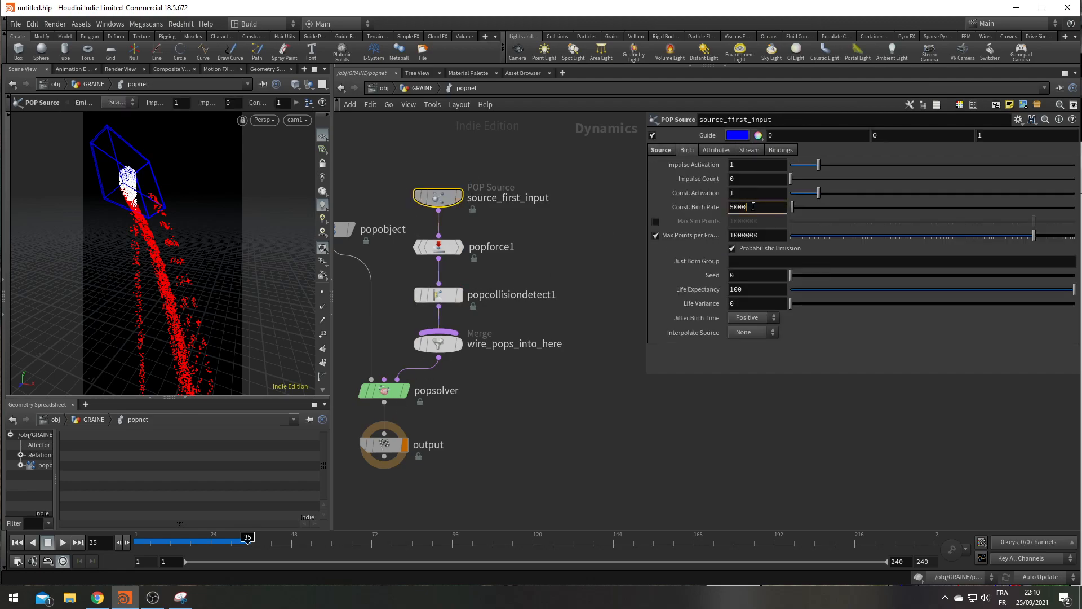
key(Return)
click(16, 542)
click(62, 542)
click(63, 544)
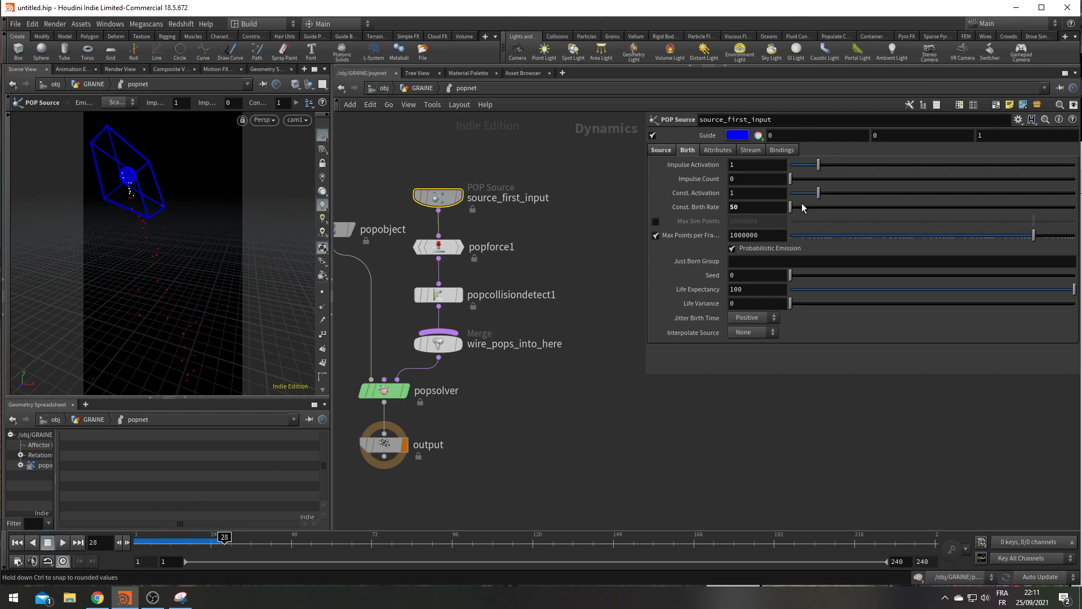
Lower the Const. Birth Rate of source_first_input to 5 and replay the simulation from the first frame
key(BackSpace)
key(Return)
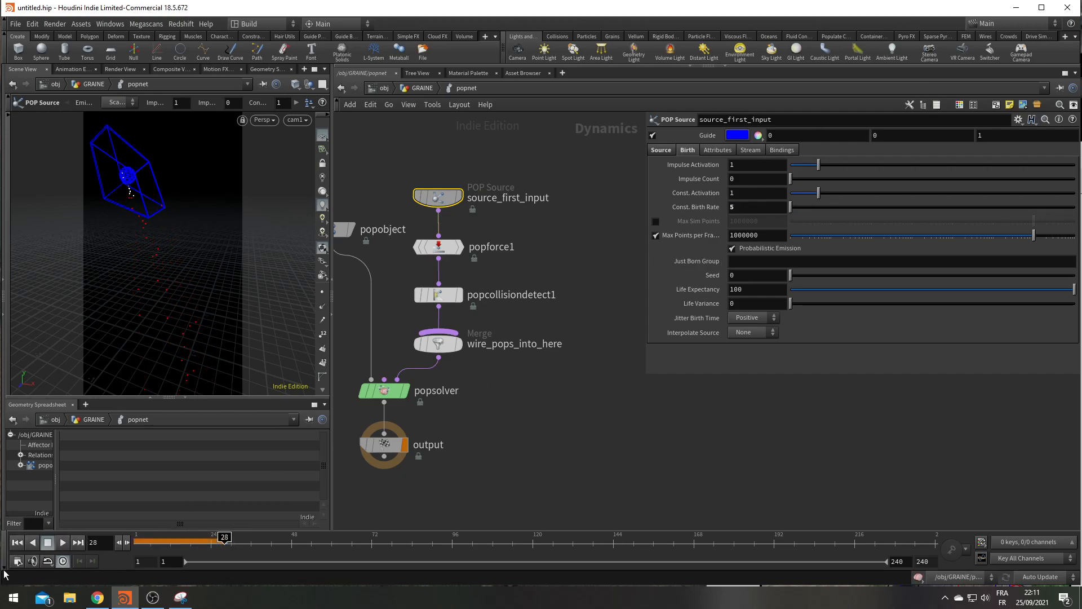
click(17, 543)
click(62, 543)
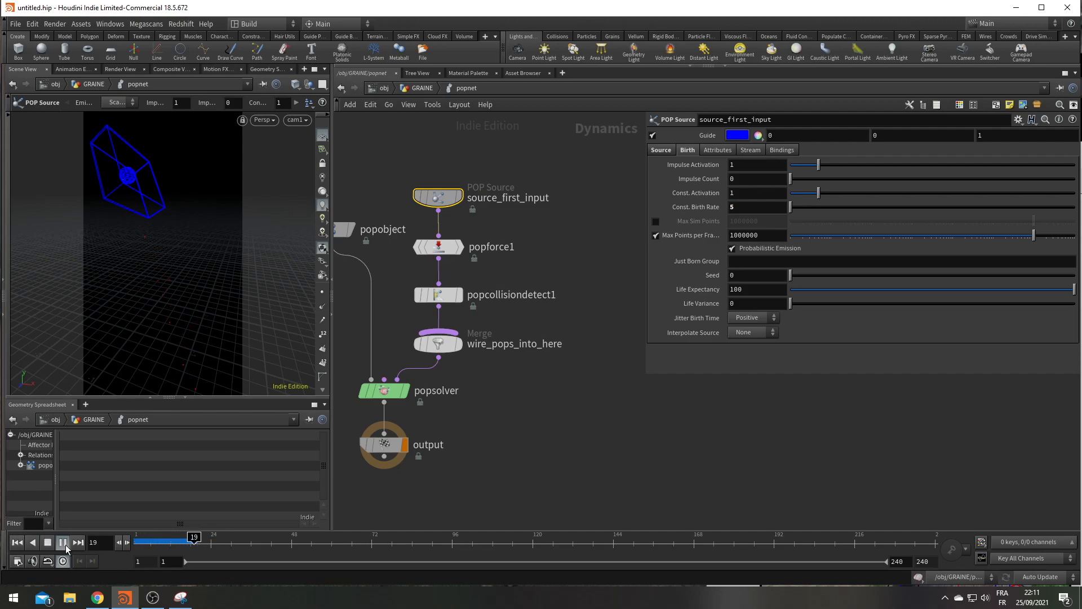
click(62, 542)
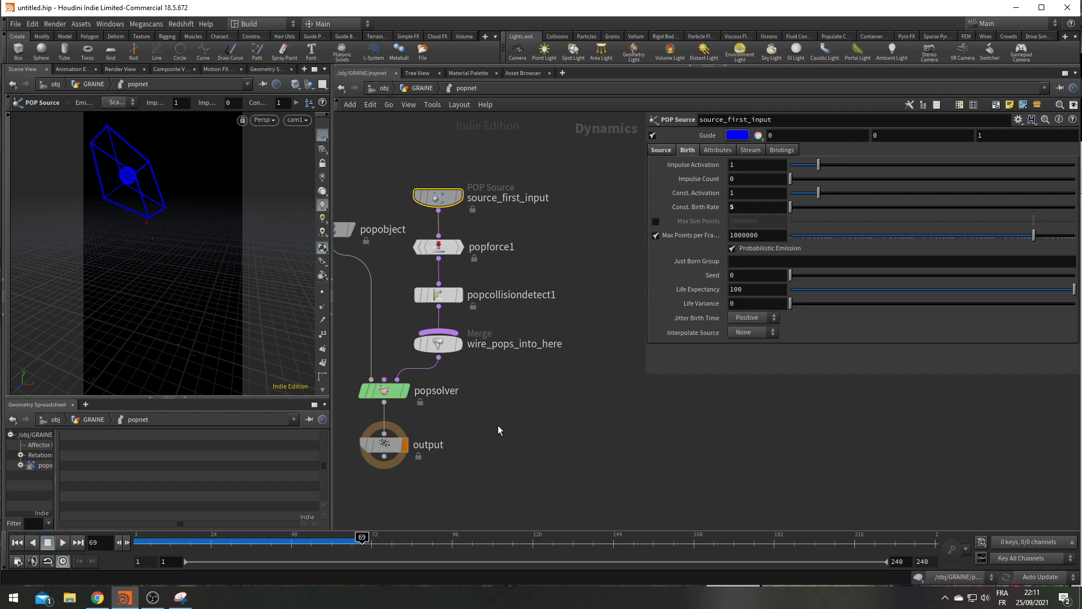
Try the Move to Hit option on popcollisiondetect1 while replaying the simulation, and disable it
middle_drag(488, 401, 542, 394)
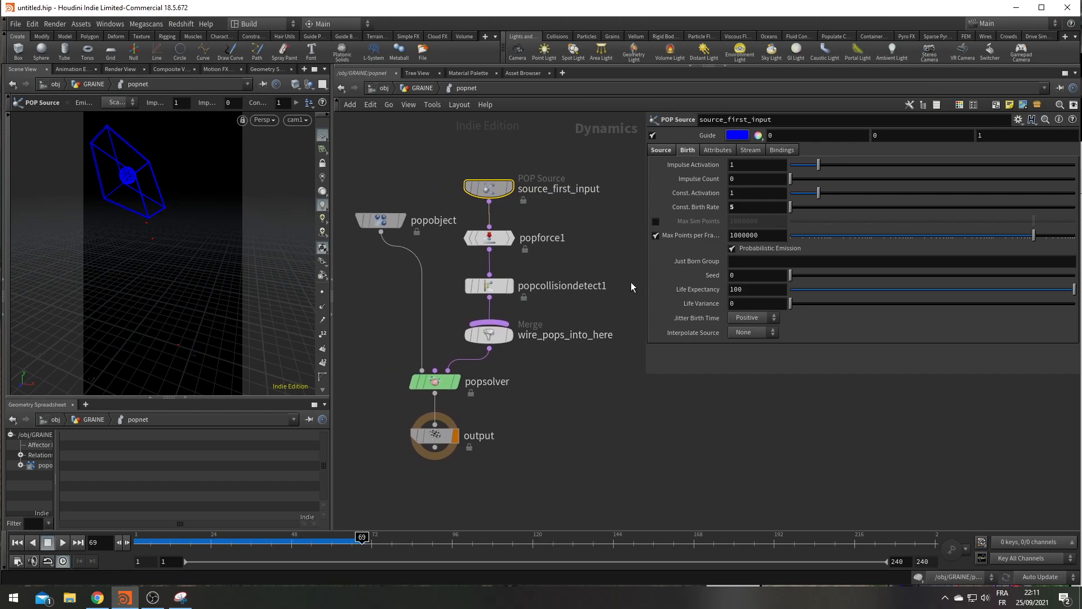
click(490, 286)
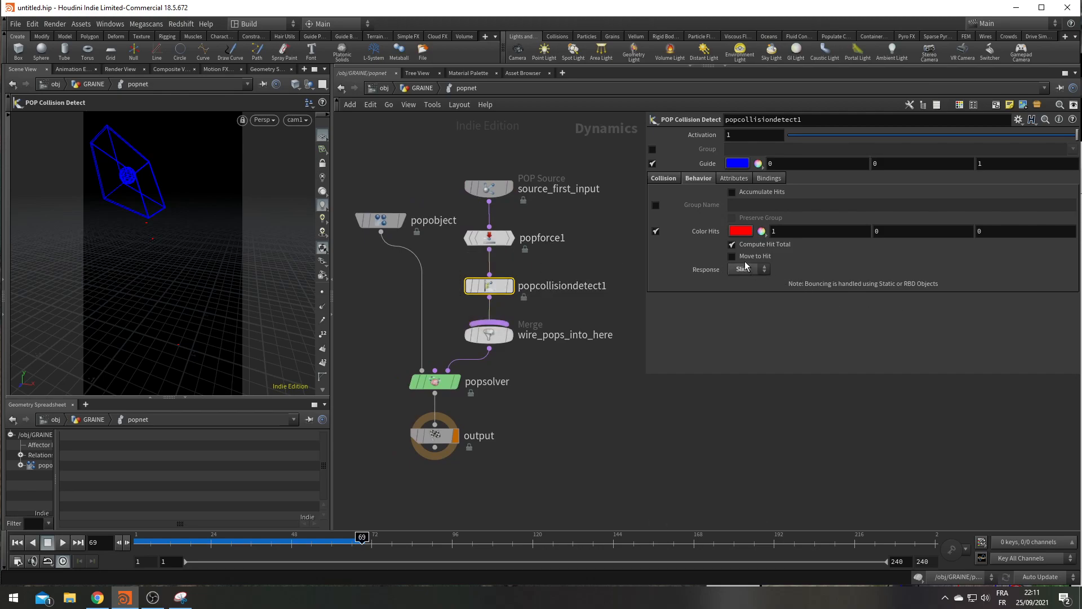
click(17, 542)
click(63, 546)
click(63, 544)
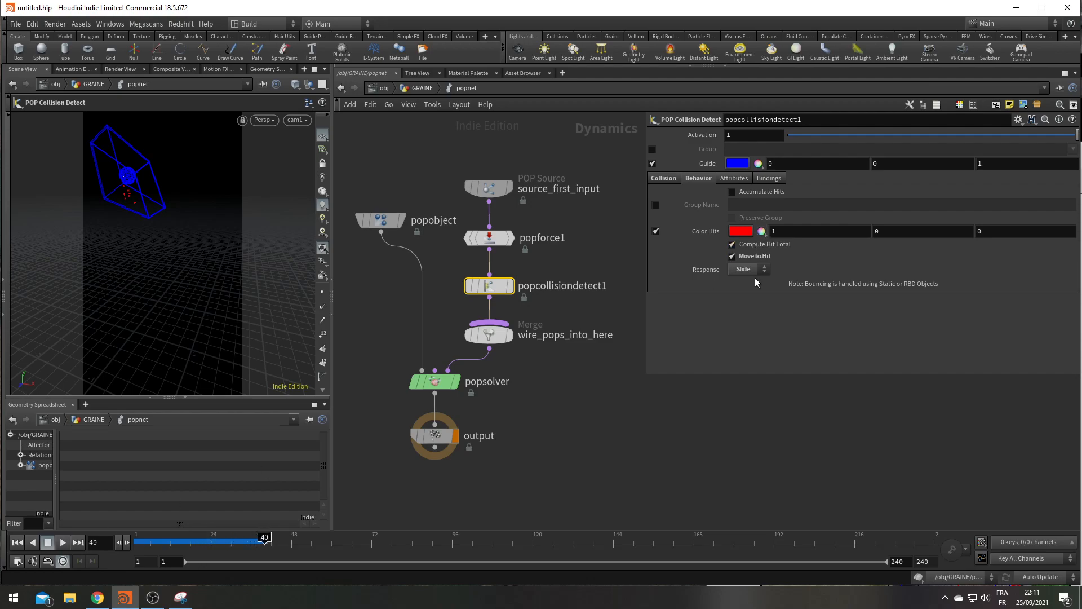
middle_drag(567, 313, 551, 296)
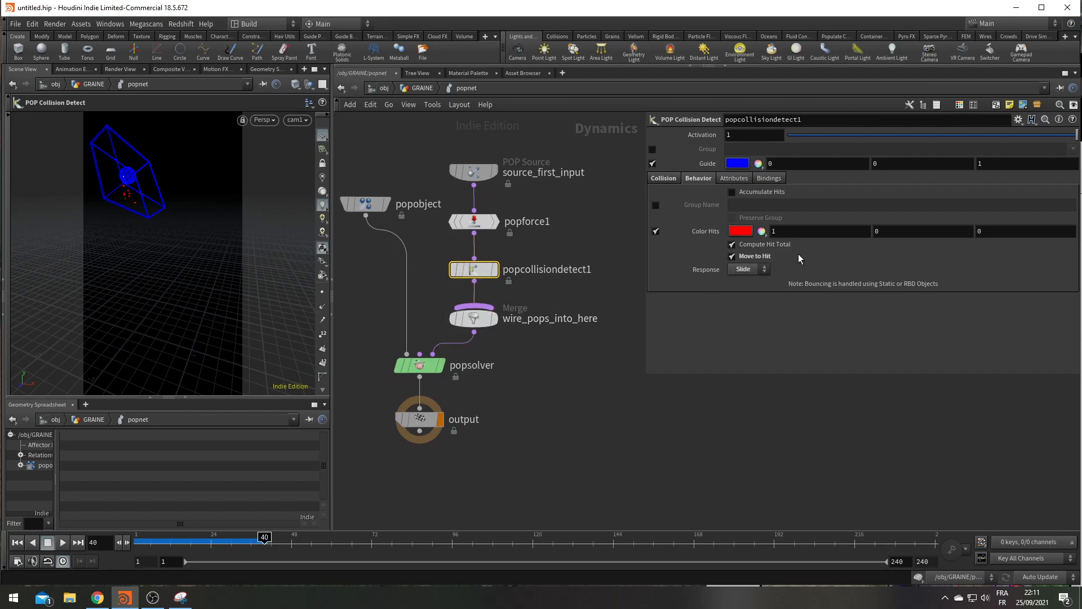
click(758, 258)
Review the collision Response options, keep Slide, and replay the simulation from the first frame
click(747, 270)
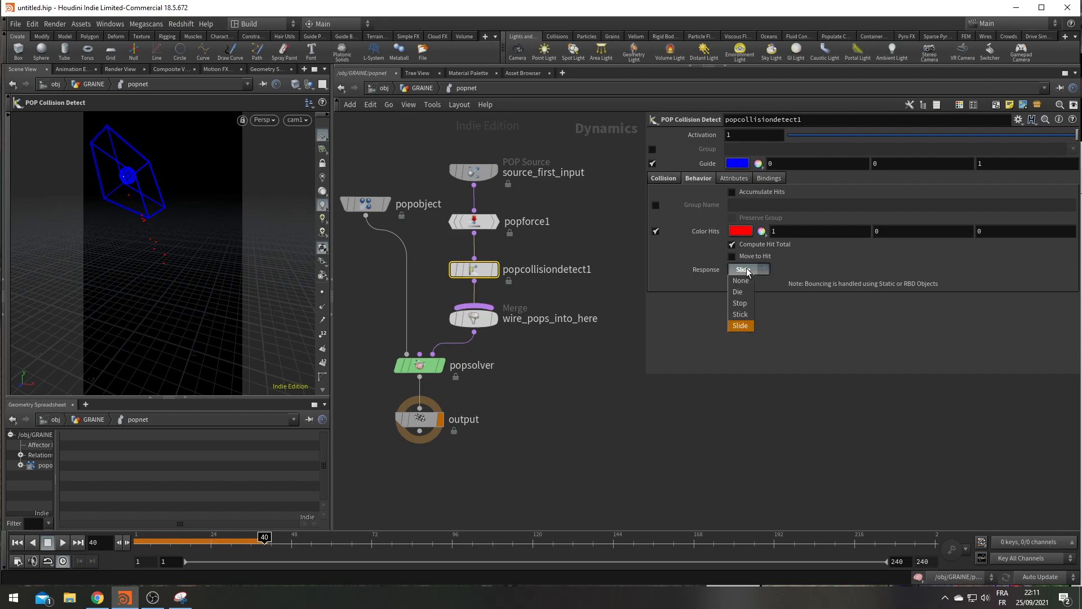
click(747, 271)
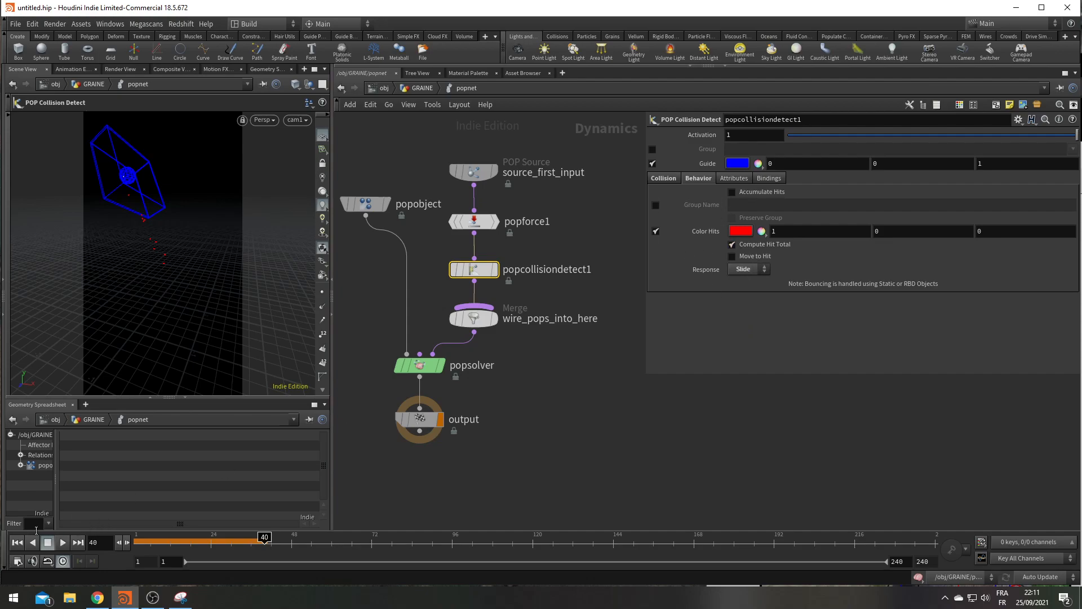
click(17, 542)
click(64, 542)
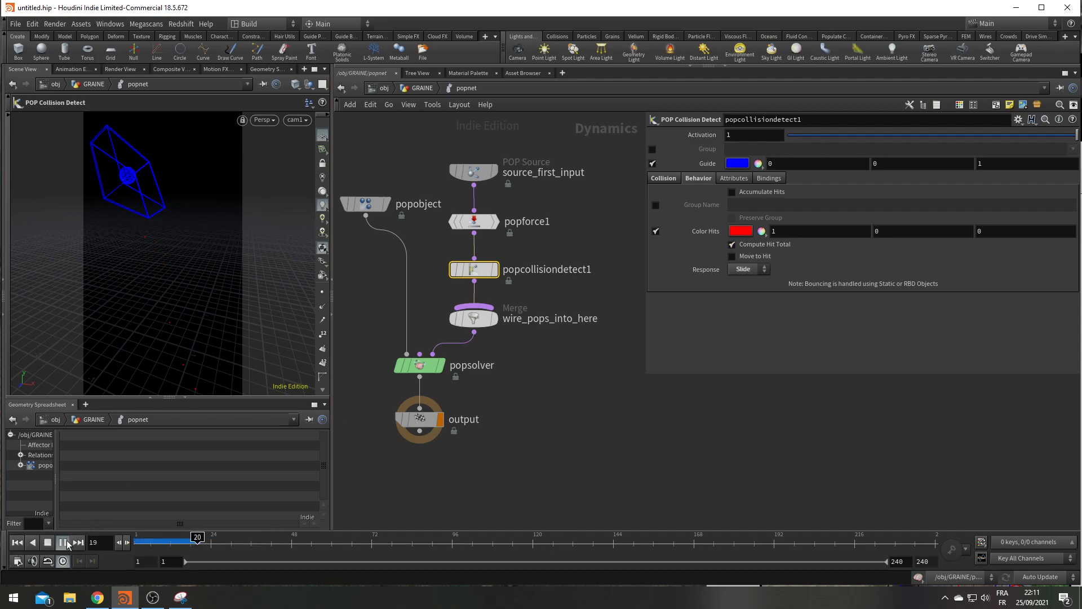
click(505, 477)
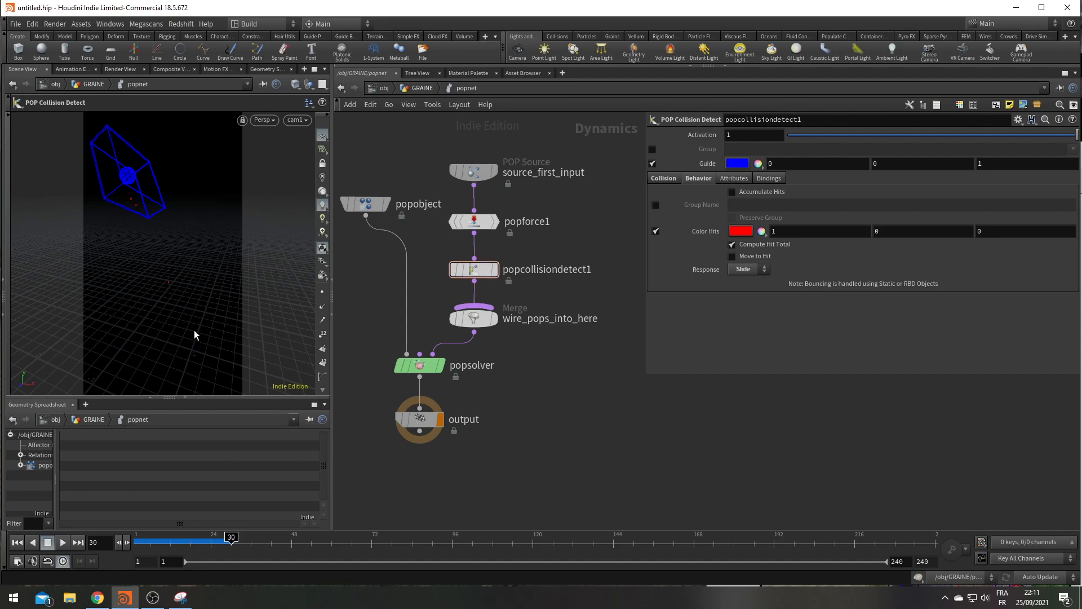
Go up to the object level and play the animation to check the particles against the box and goat
click(383, 88)
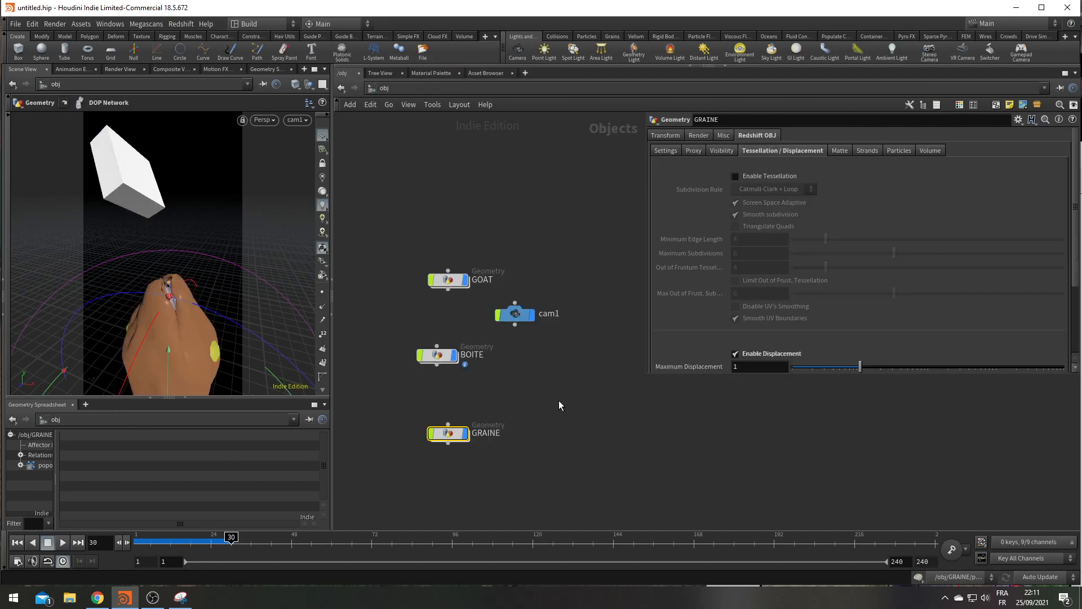
click(62, 543)
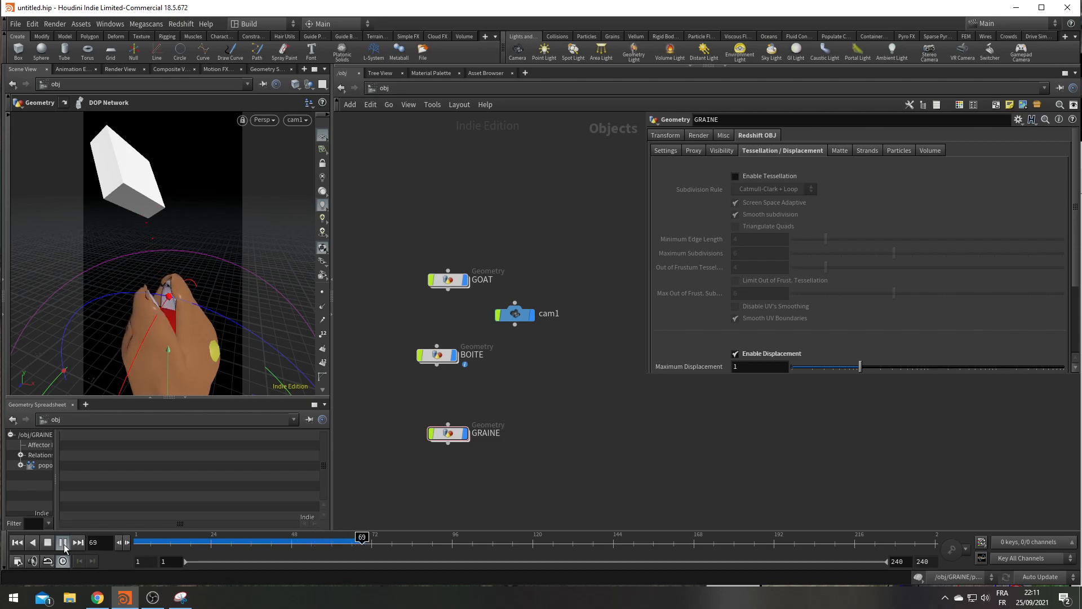
click(63, 544)
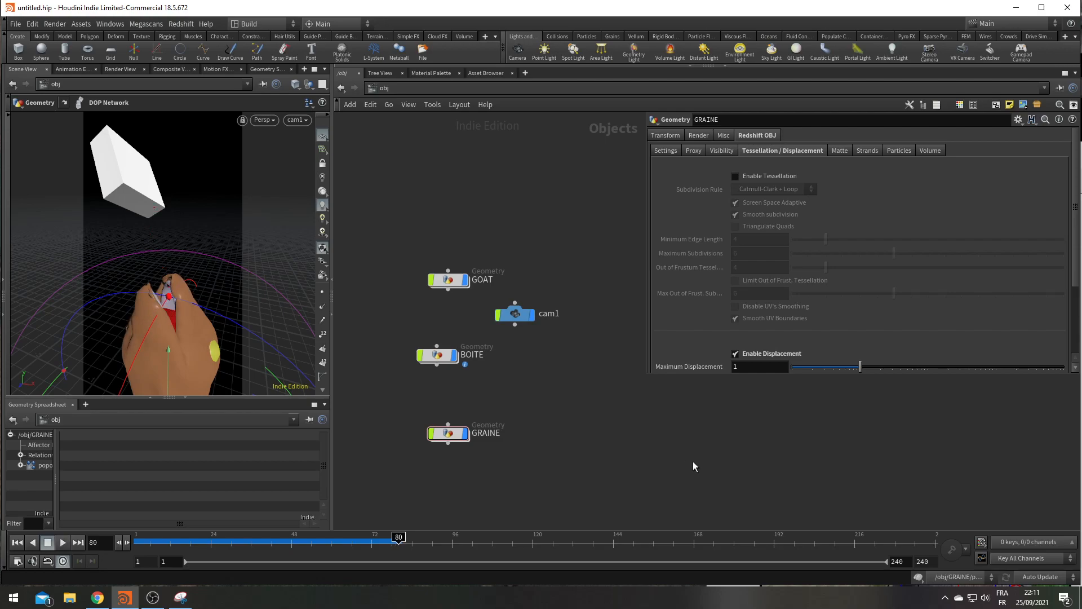
Go back inside the GRAINE geometry network
key(h)
click(447, 398)
double_click(447, 397)
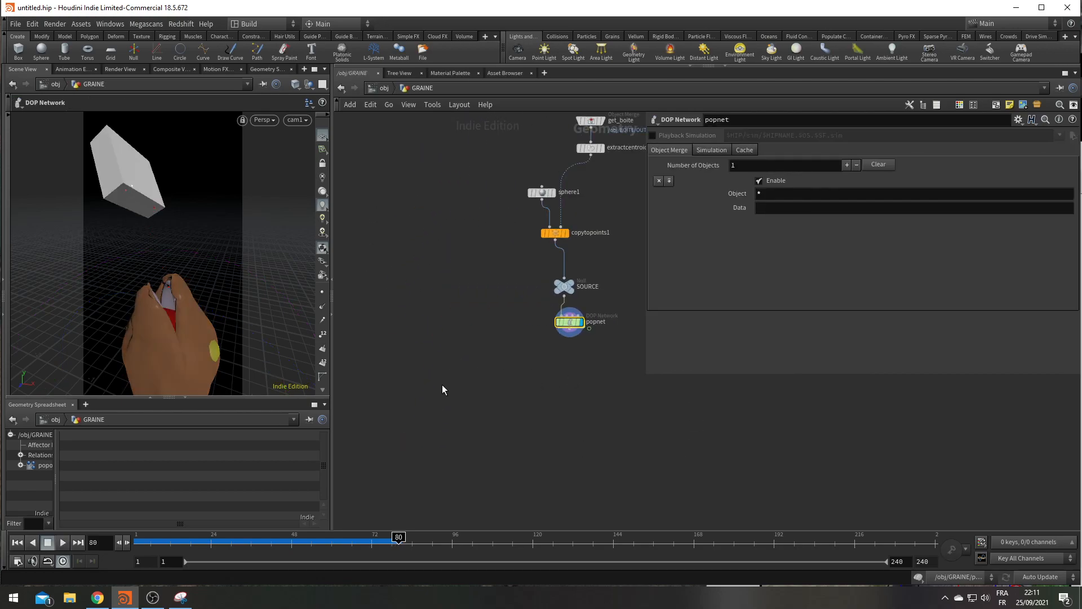
key(Tab)
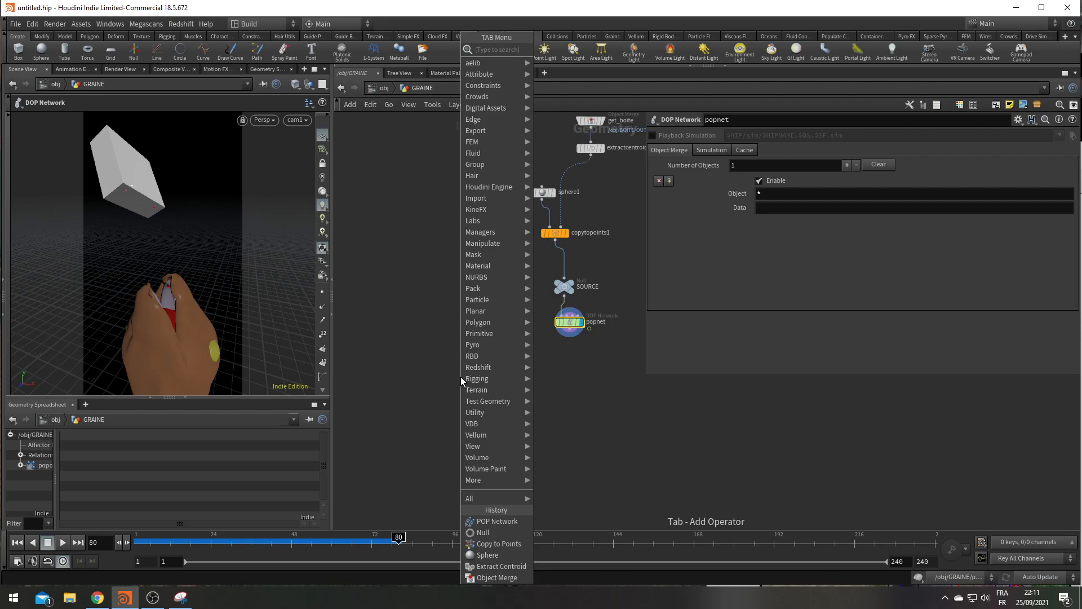
text(box)
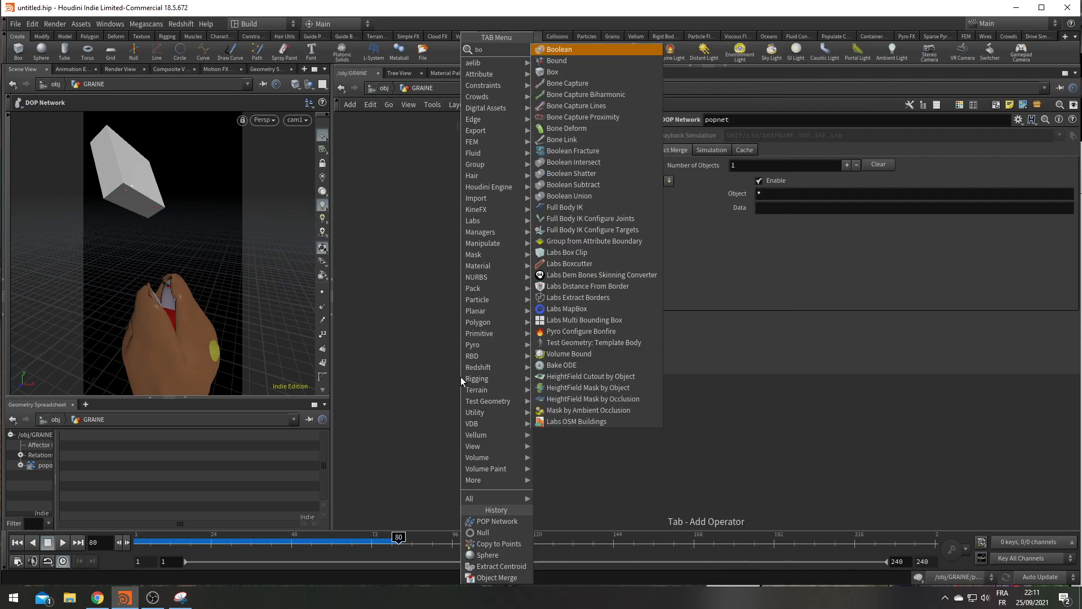
key(Return)
Add a Tube node beside popnet in the GRAINE network and display it
key(Tab)
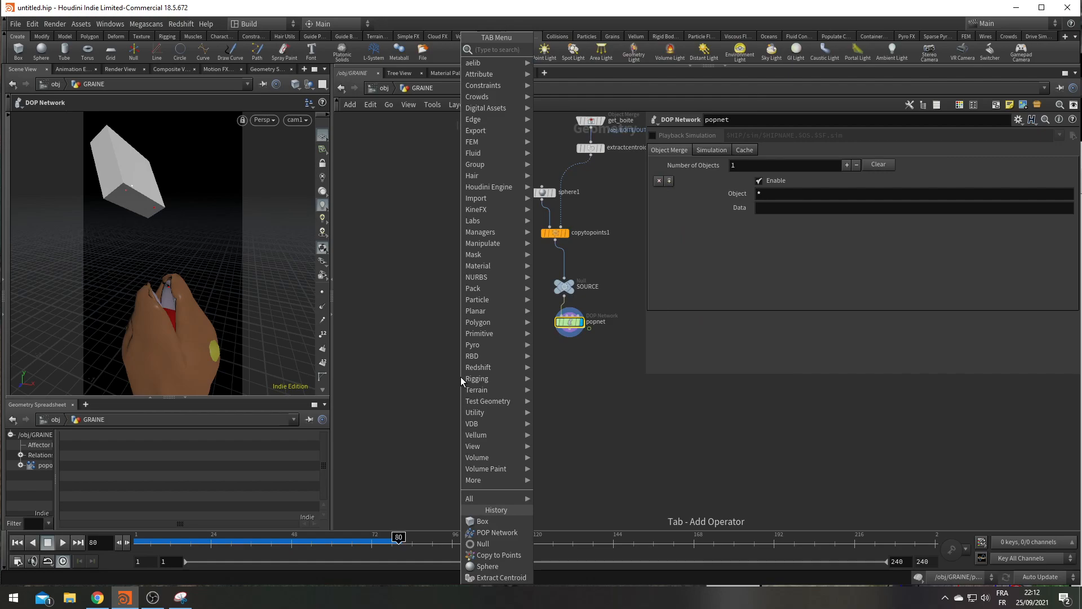
text(tube)
key(Return)
click(456, 354)
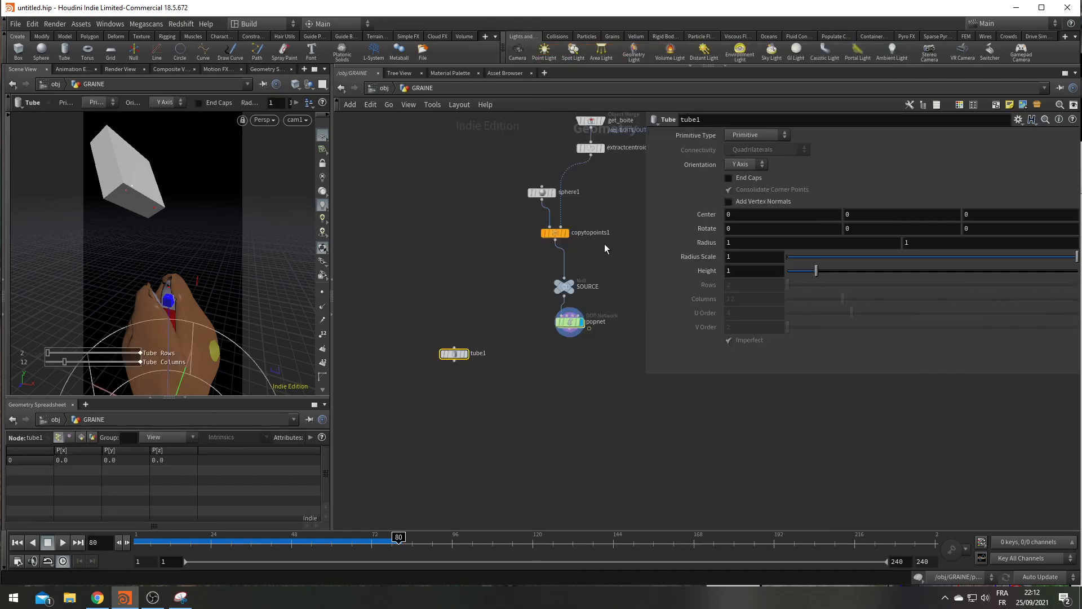
click(465, 353)
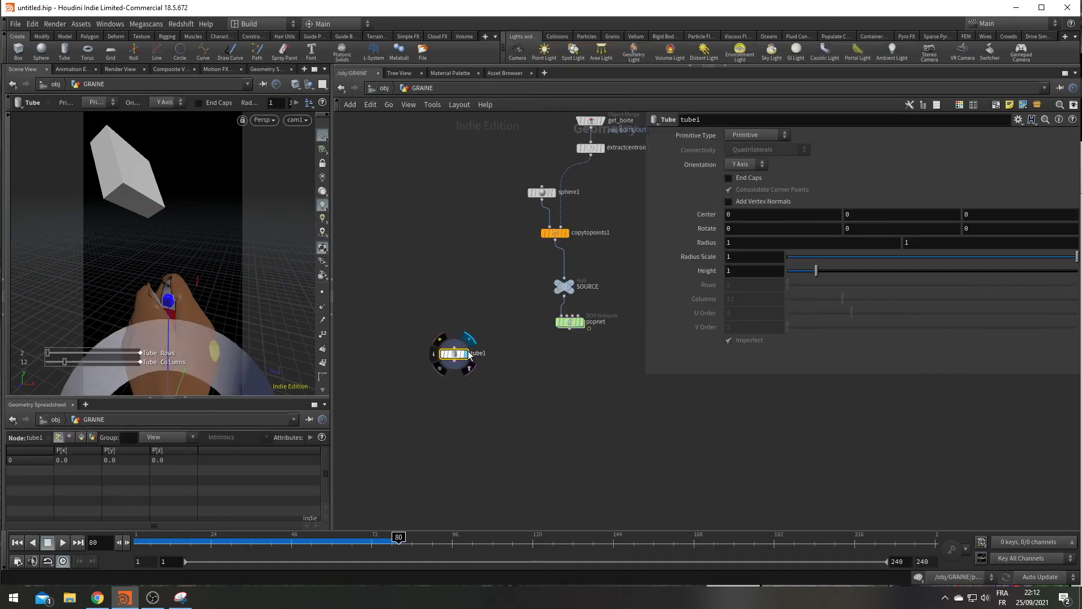
Set the tube's Radius Scale to .1 and enable End Caps
double_click(738, 257)
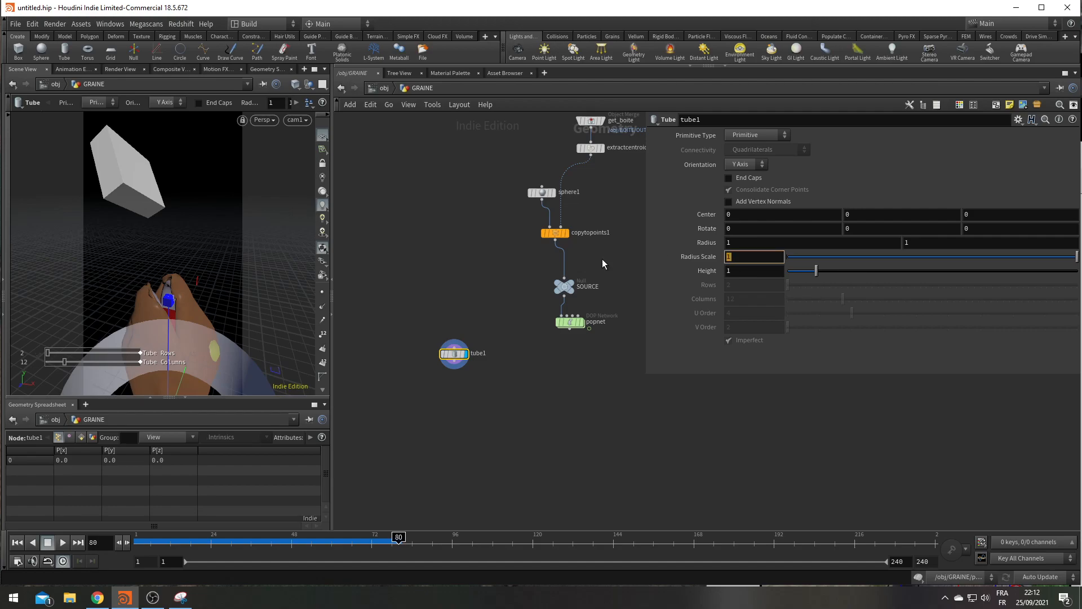
text(.1)
key(Return)
click(749, 177)
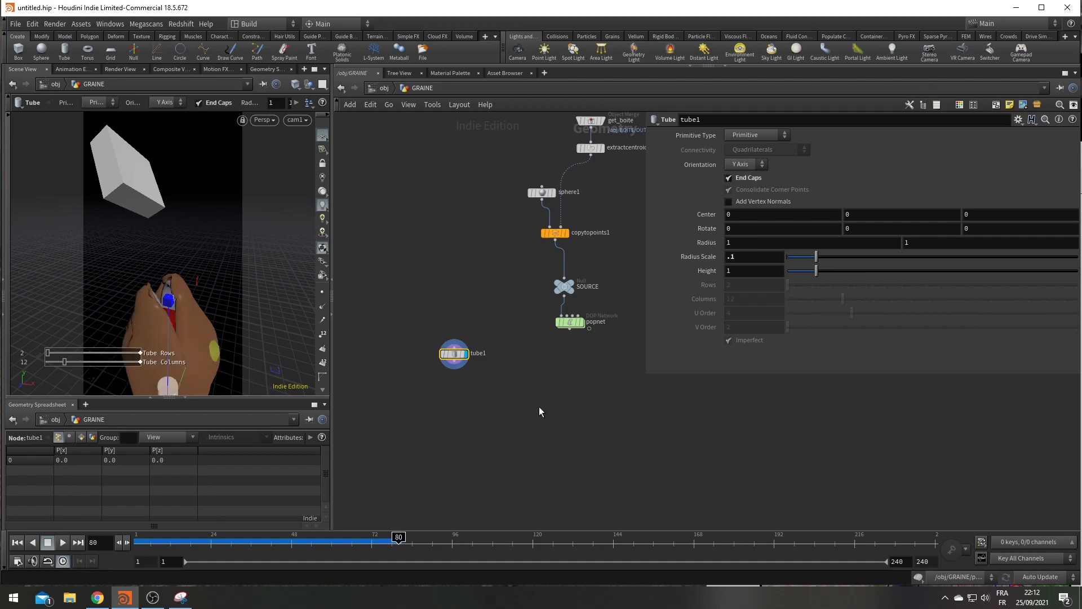
Add a Copy to Points node that copies tube1 onto the popnet particles, and display it
key(Tab)
text(copyto)
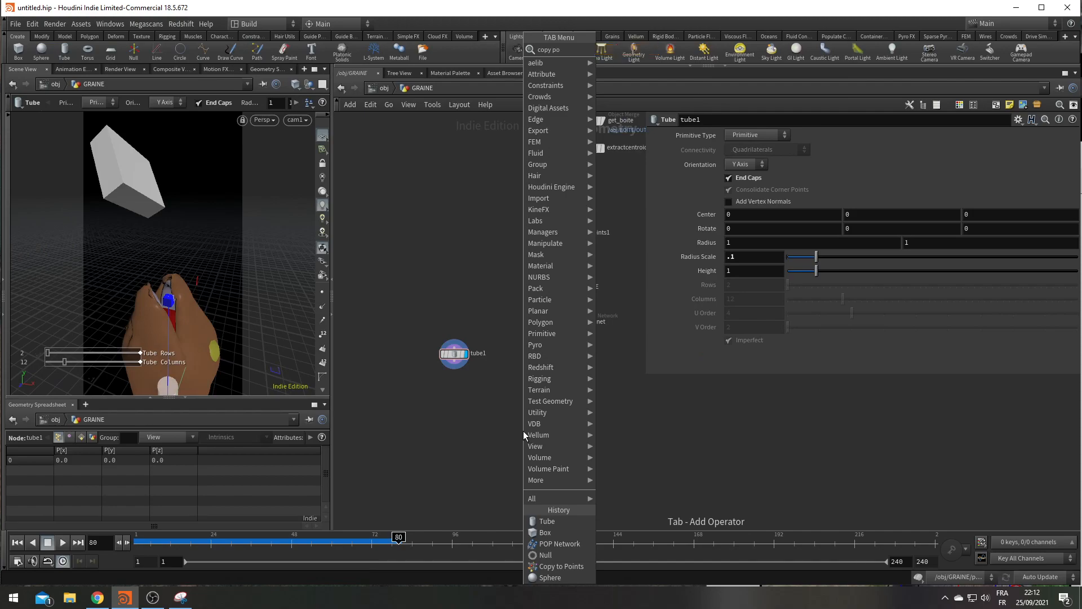
key(Return)
click(523, 431)
click(454, 369)
click(517, 422)
click(527, 422)
click(570, 329)
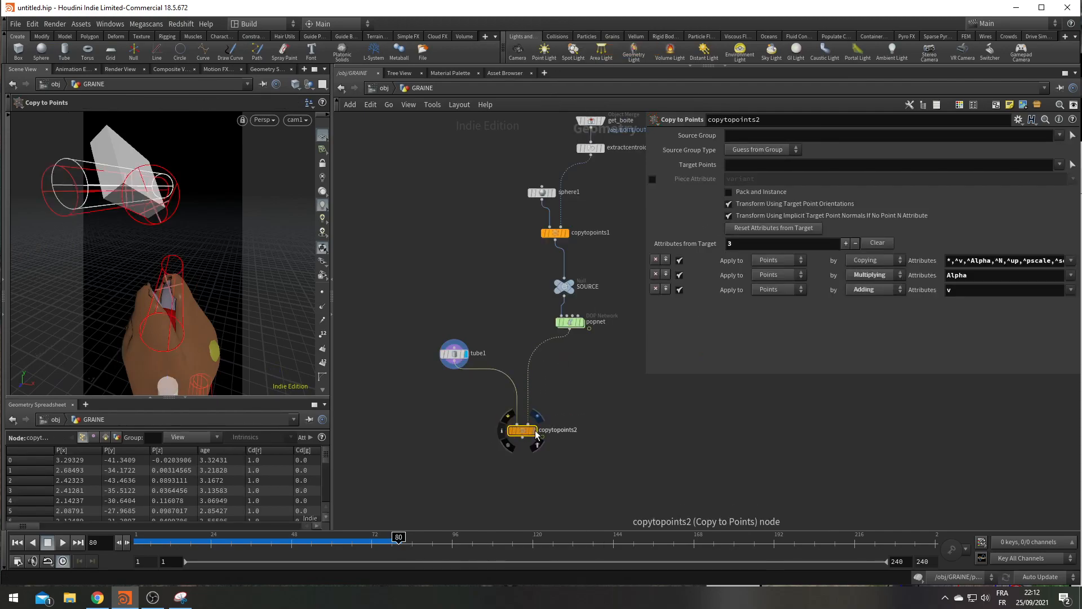
click(532, 431)
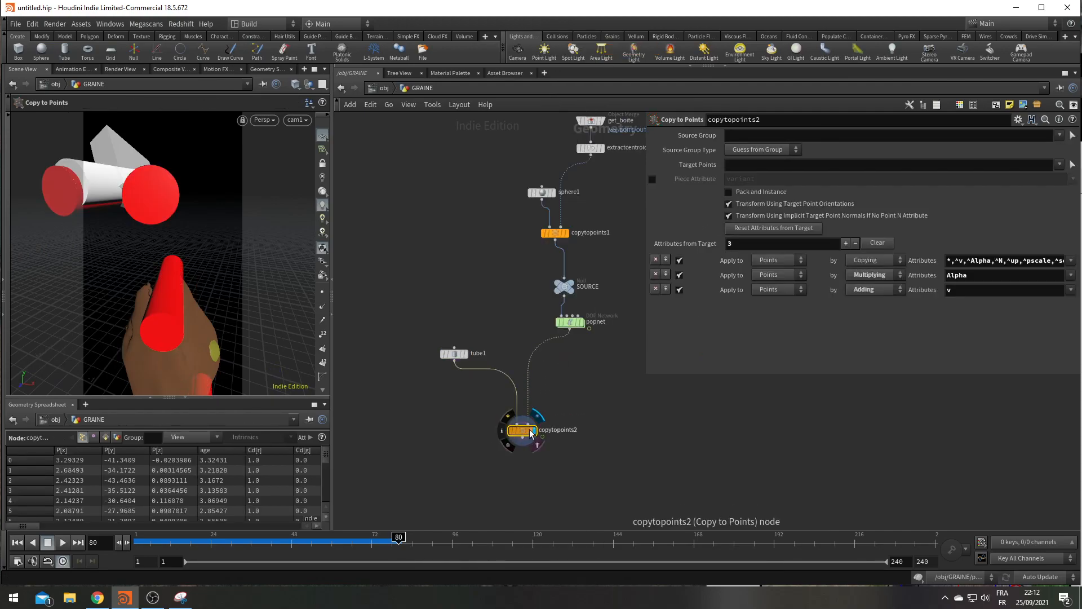
Set the height of tube1 to .1
click(455, 353)
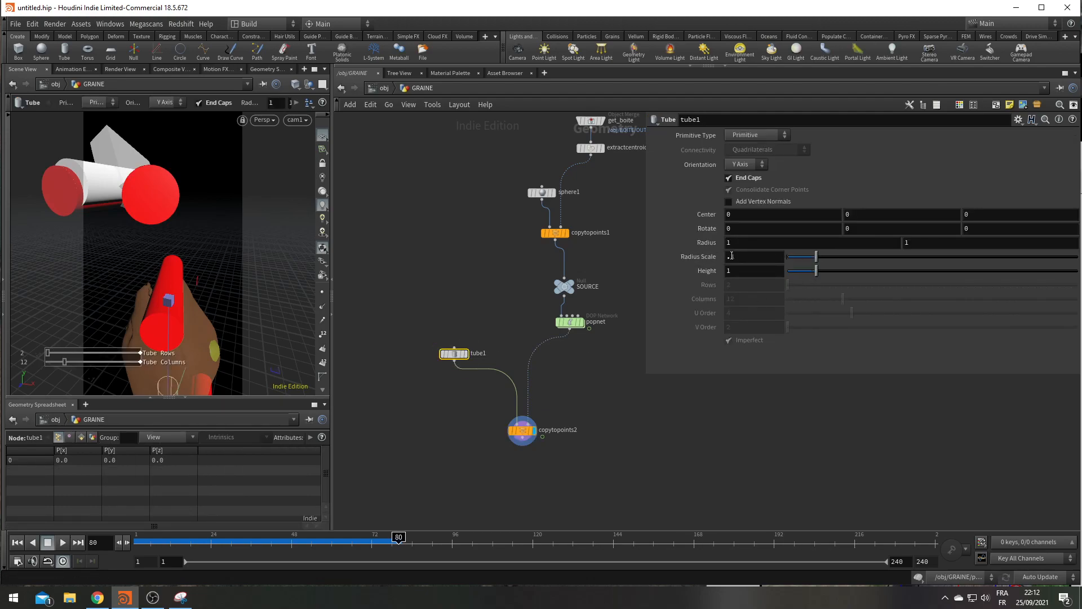
click(731, 272)
text(.1)
key(Return)
click(545, 309)
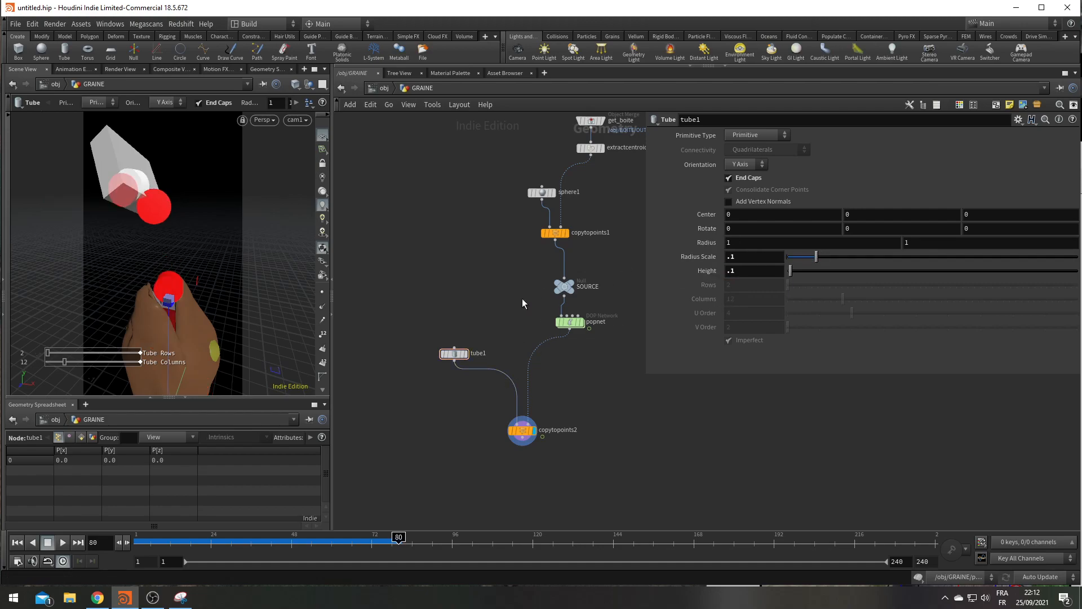
Insert a Transform node between tube1 and copytopoints2 and reduce its Uniform Scale to 0.12
key(Tab)
text(tr)
key(Down)
key(Return)
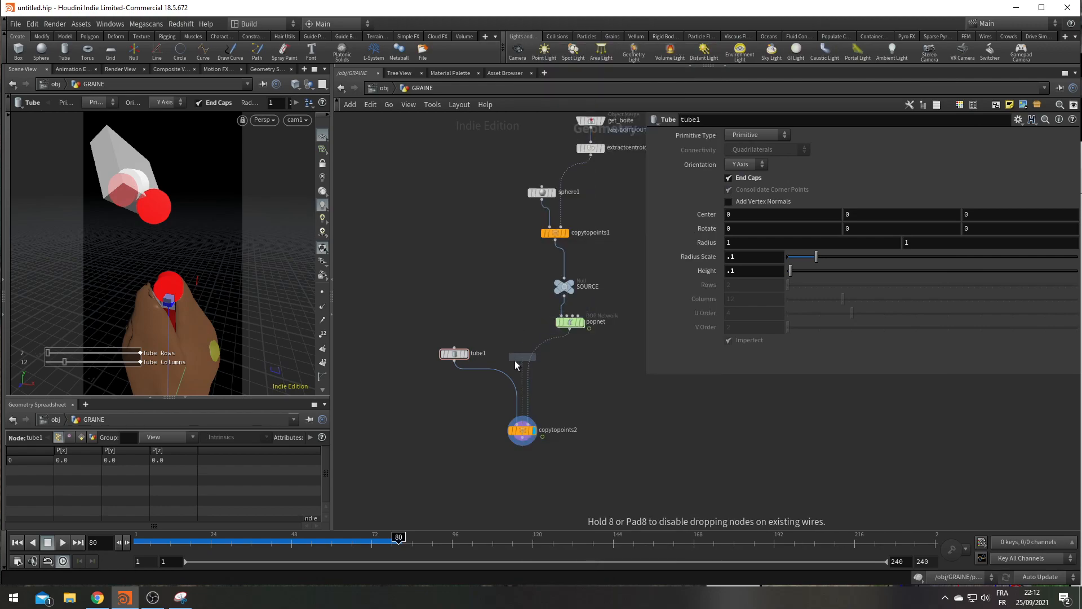
click(499, 381)
drag(815, 235, 790, 243)
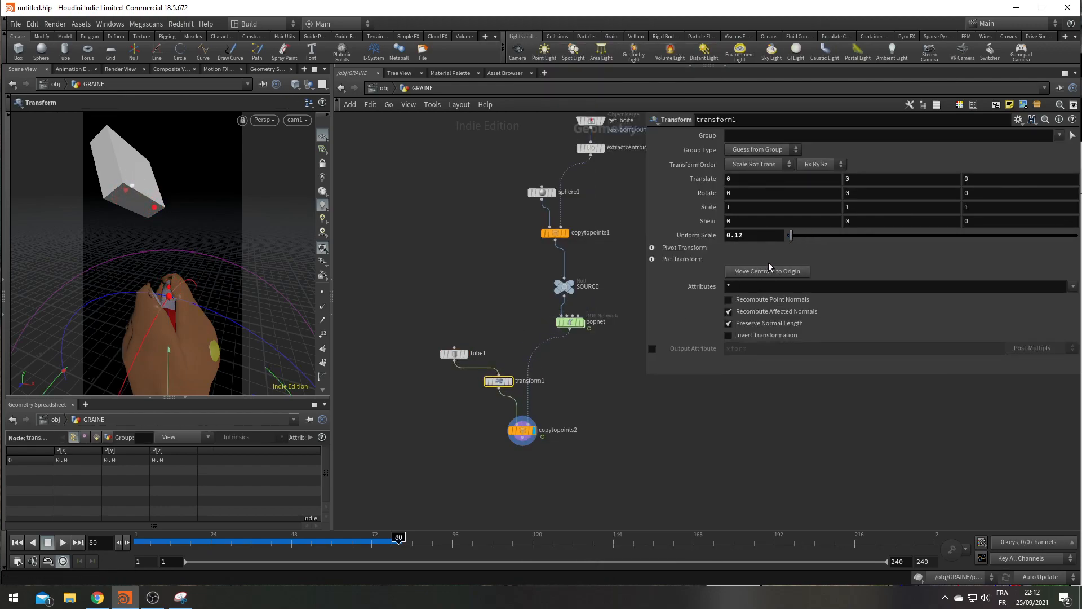
Try inserting an Attribute Noise node between popnet and copytopoints2
key(Tab)
text(a)
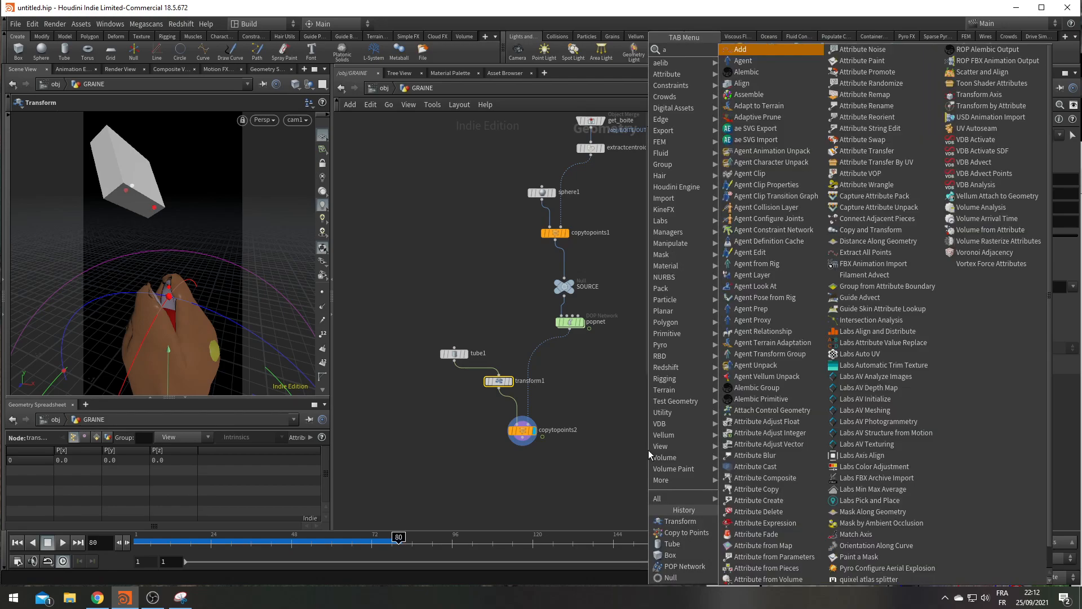
text(tt)
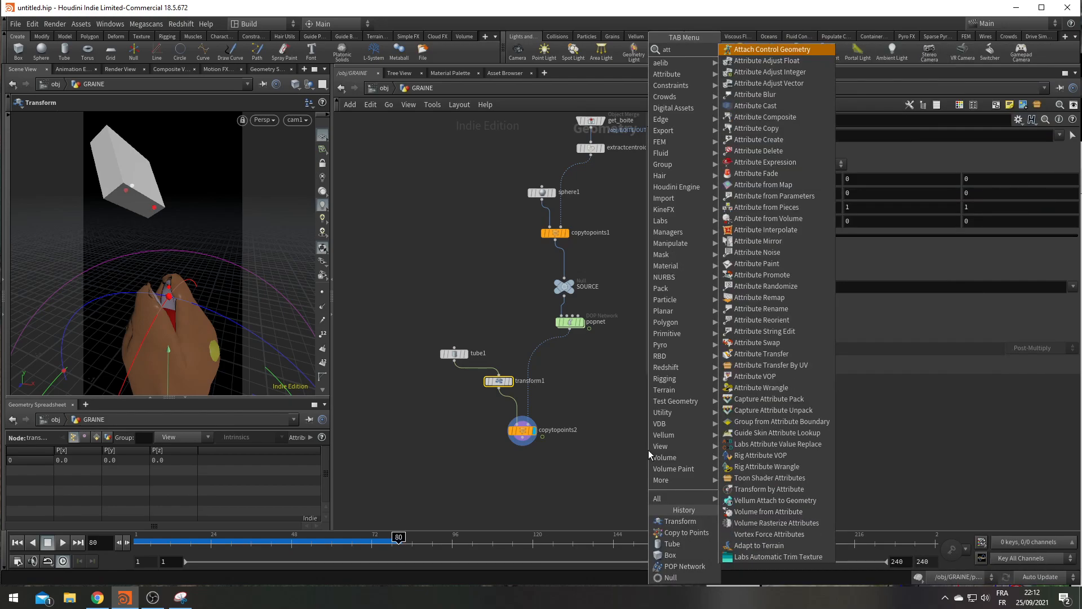
key(BackSpace)
key(BackSpace)
key(BackSpace)
text(attvop)
key(Return)
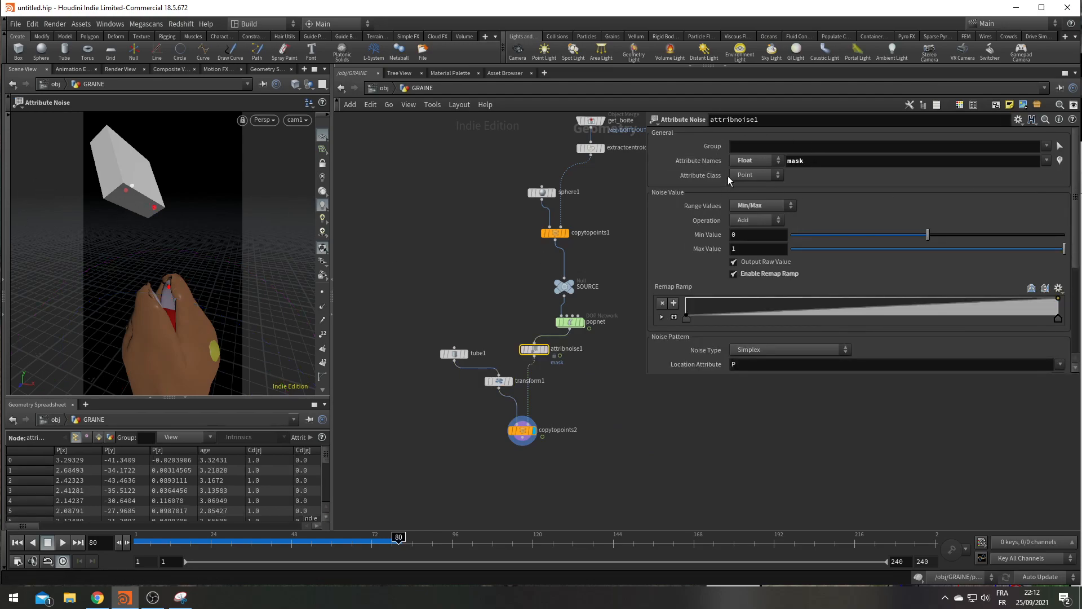
Change the noise node's attribute type to Vector, and delete the node from the network
click(753, 160)
click(751, 184)
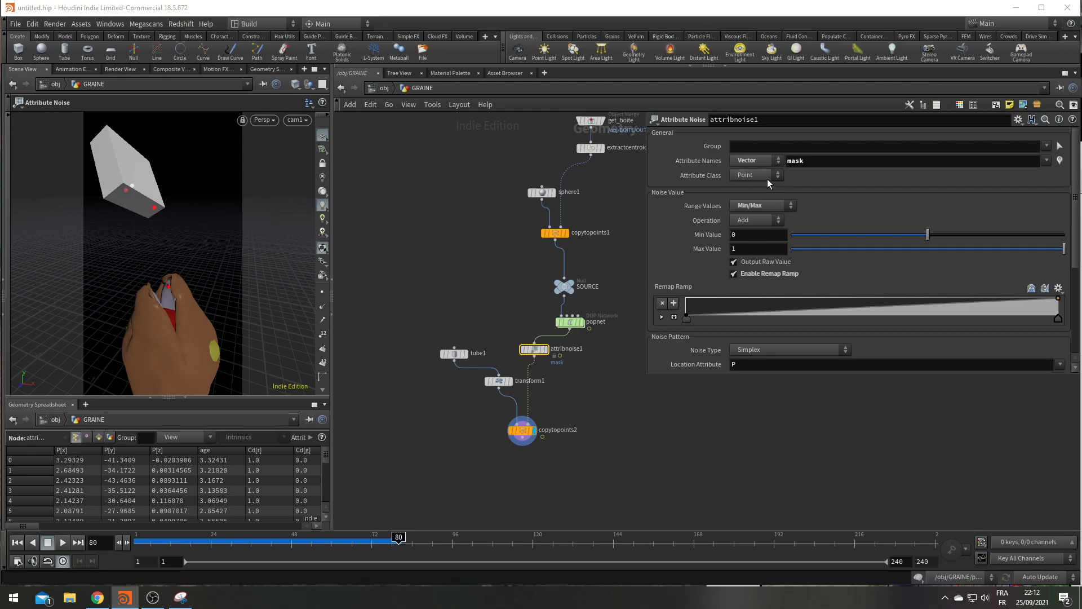
click(765, 174)
click(765, 174)
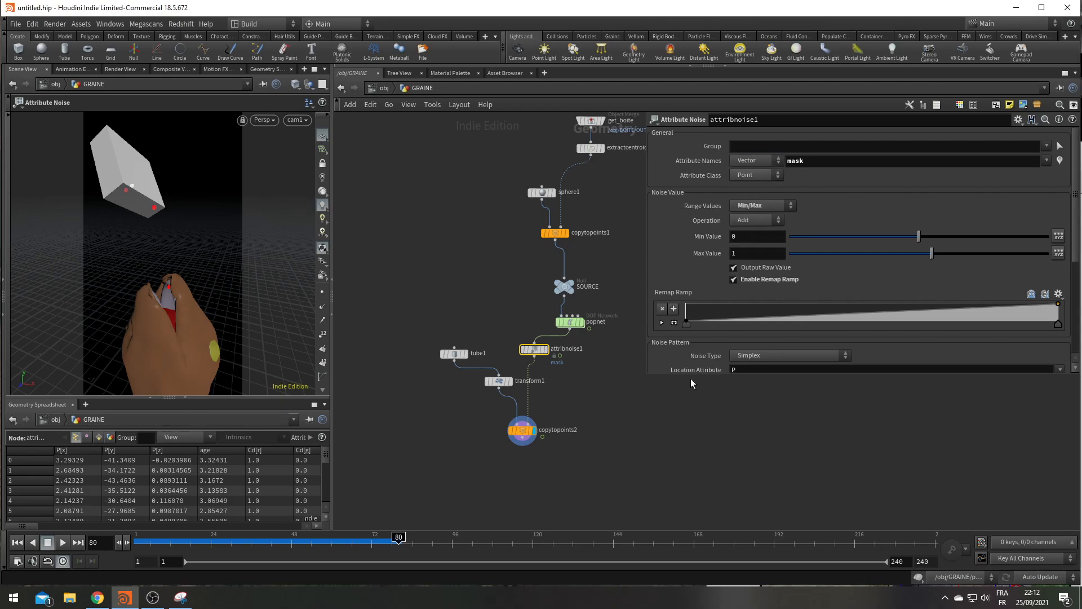
click(569, 378)
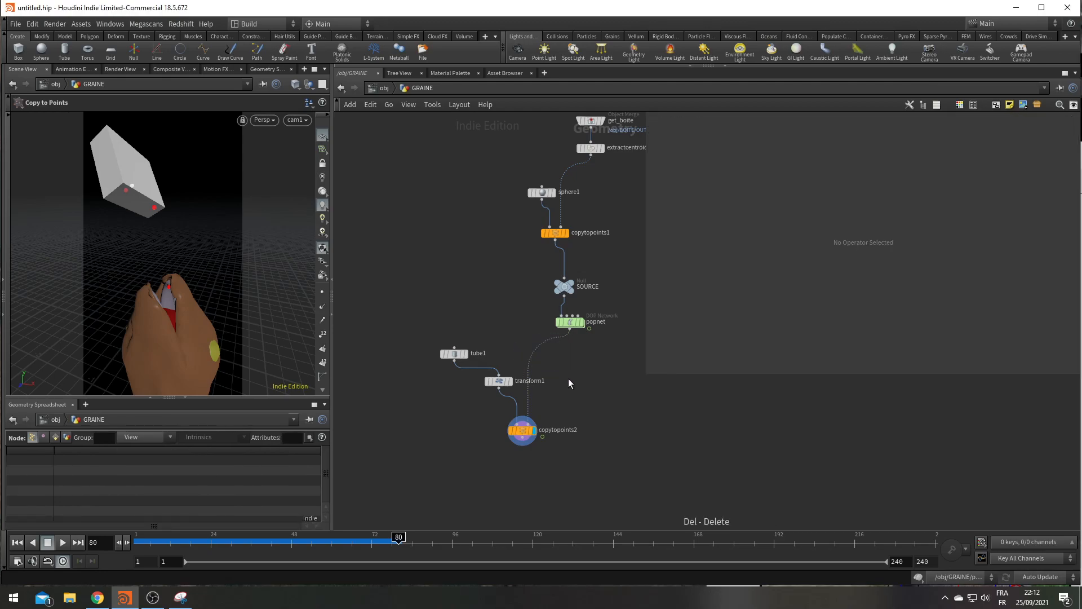
Insert an Attribute Randomize node between popnet and copytopoints2
key(Tab)
text(att r)
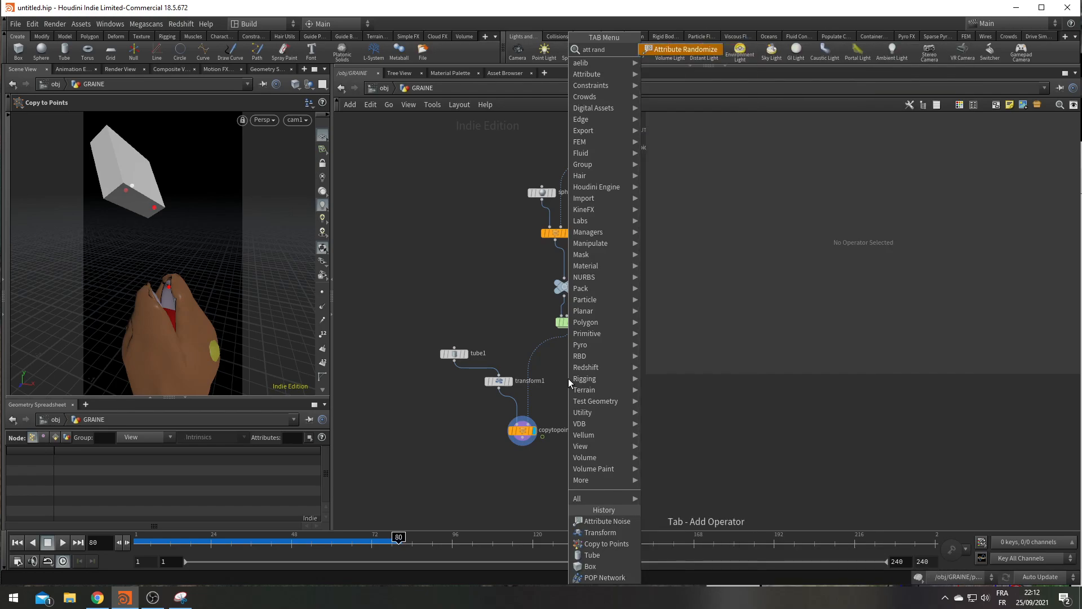
key(Return)
click(528, 361)
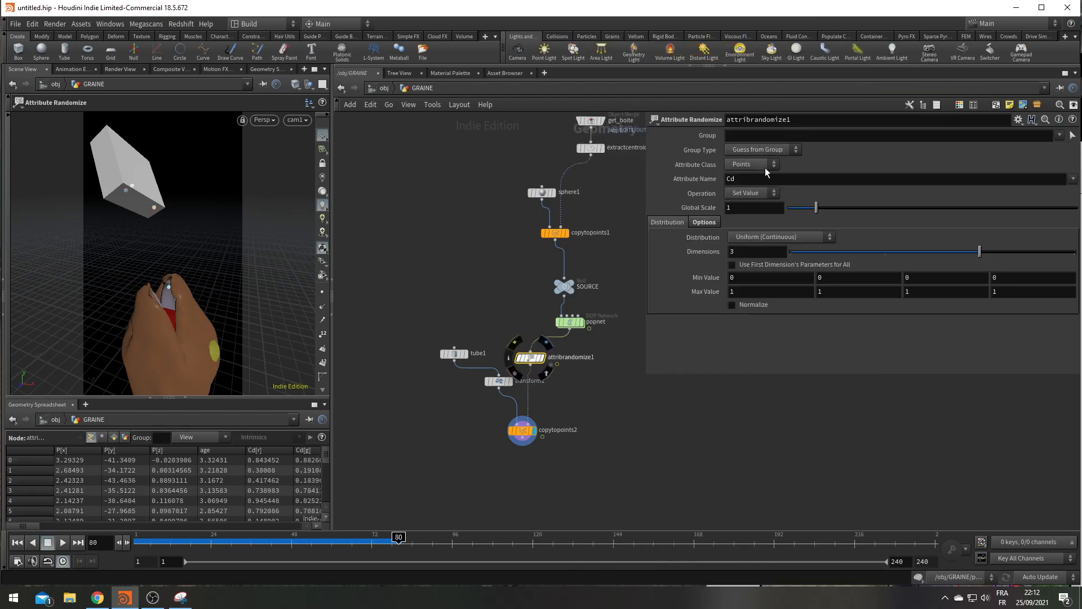
Set the Attribute Randomize distribution to 4 dimensions and its attribute name to orient
click(702, 222)
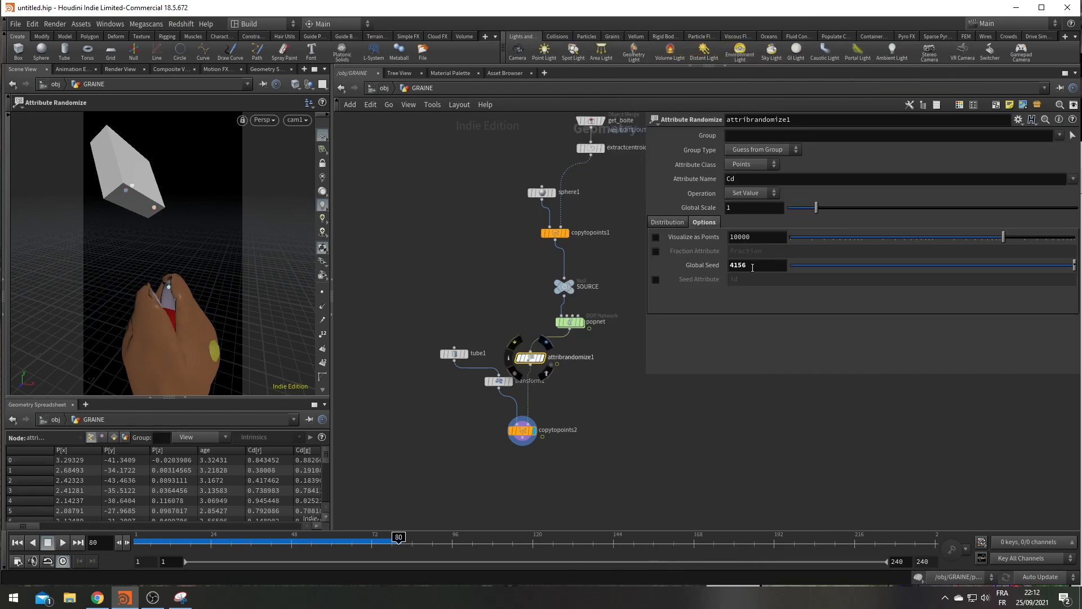
click(670, 223)
key(BackSpace)
text(4)
key(Return)
click(767, 182)
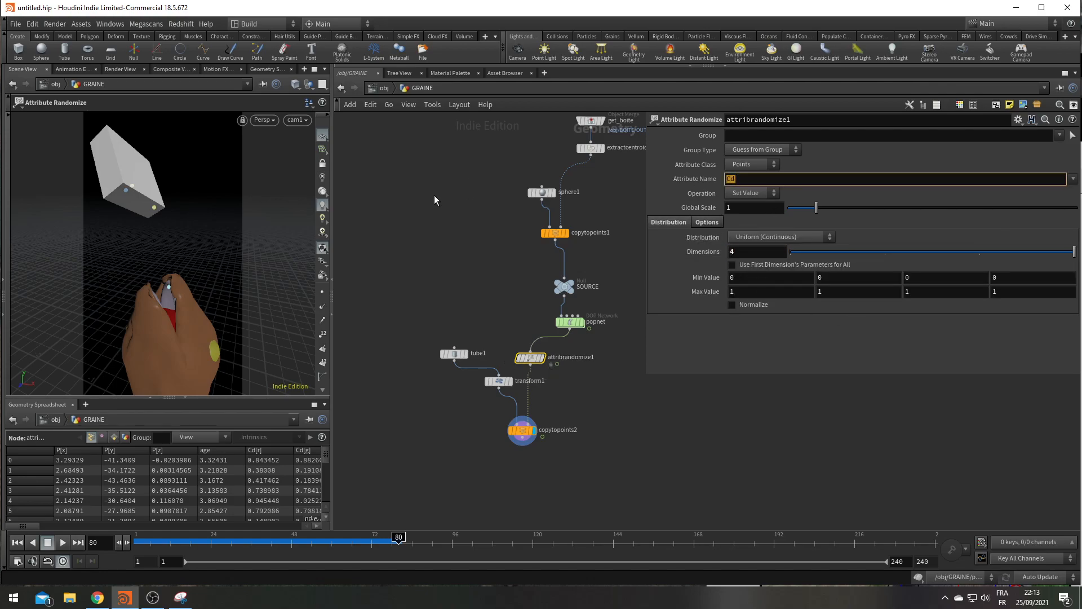
text(orient)
key(Return)
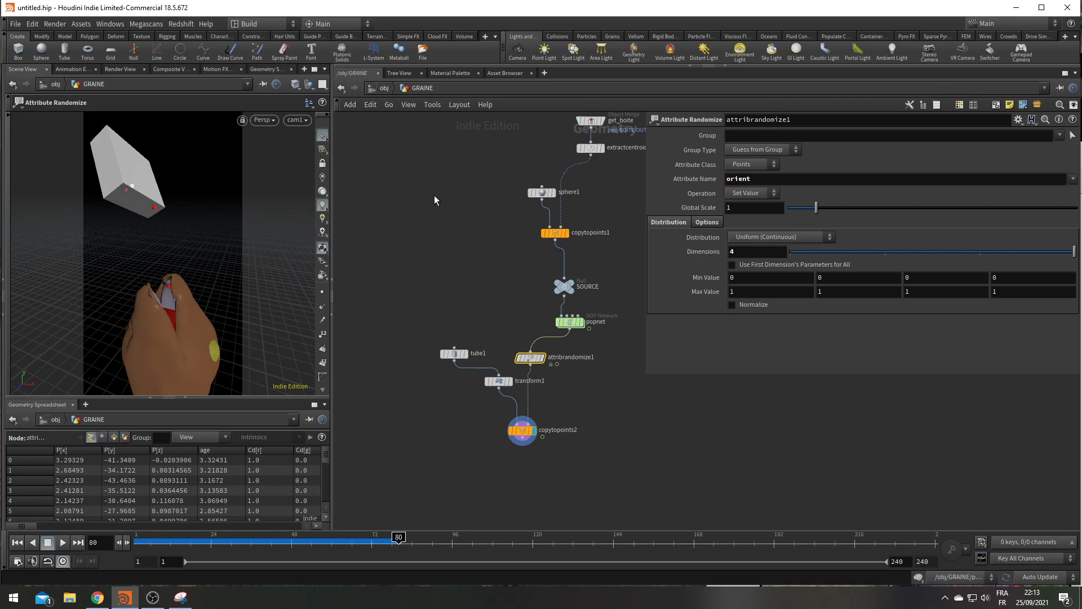
Add a Null node below copytopoints2 and connect it to the copytopoints2 output
middle_drag(518, 500, 504, 345)
scroll(503, 341, up, 4)
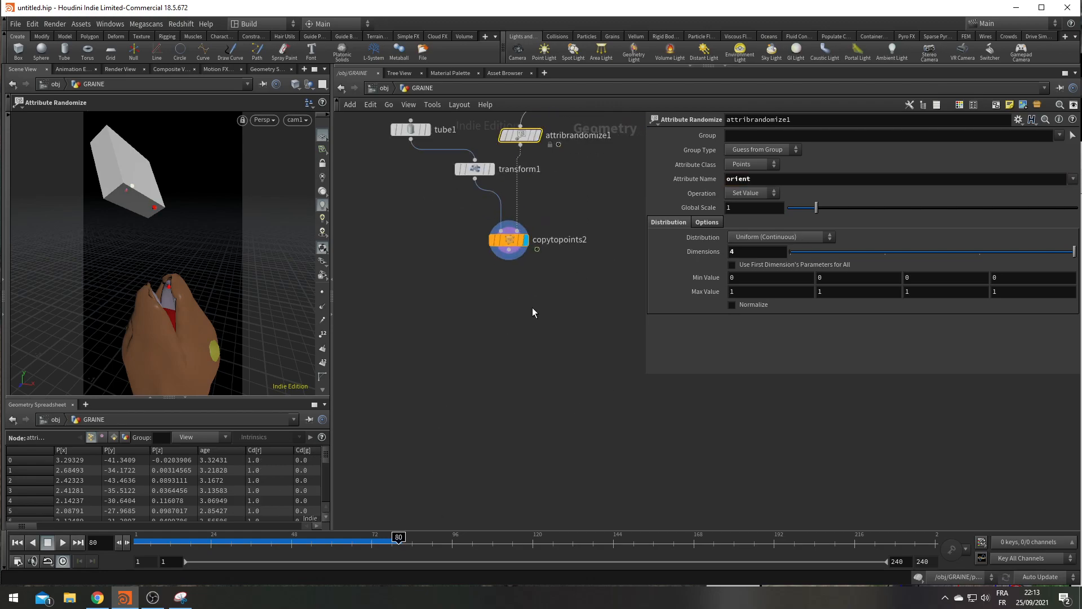
key(Tab)
text(null)
key(Return)
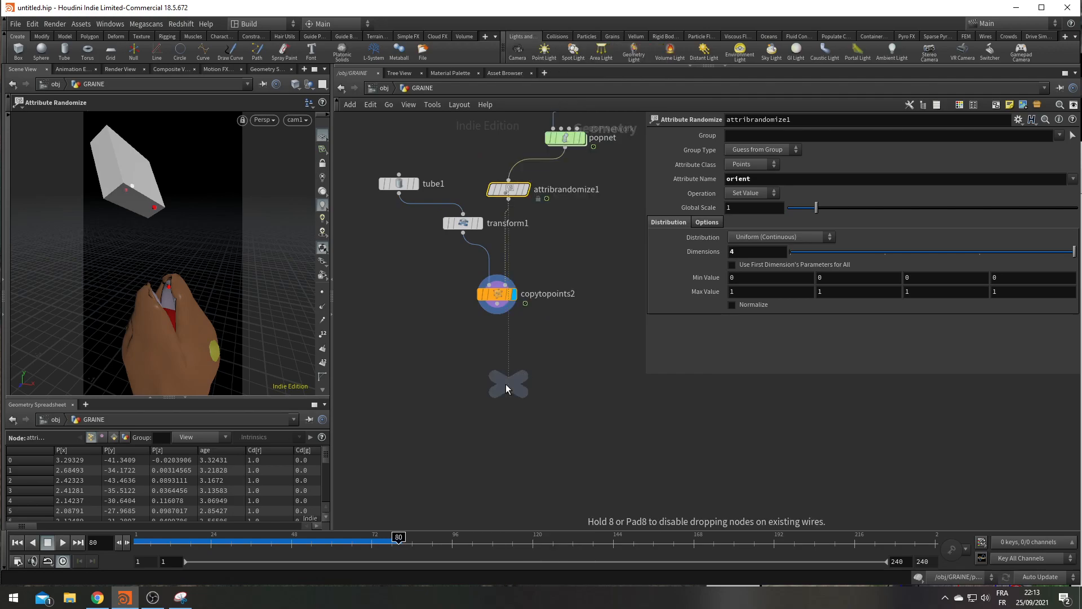
click(505, 384)
drag(497, 304, 508, 371)
Rename the Null node as OUT_GRAINE
double_click(540, 383)
double_click(540, 383)
text(OUT)
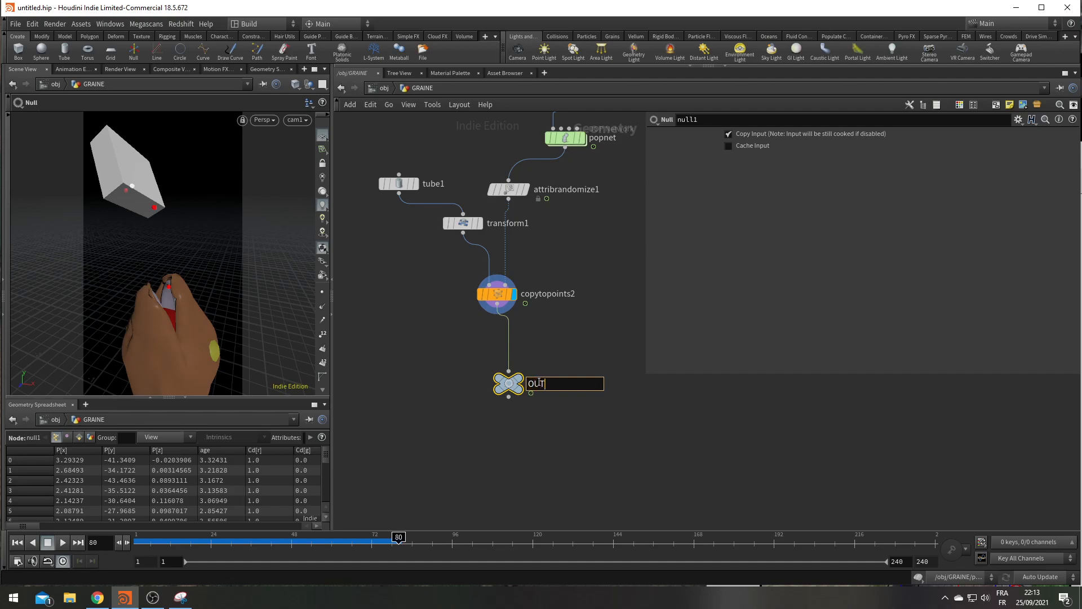
key(Return)
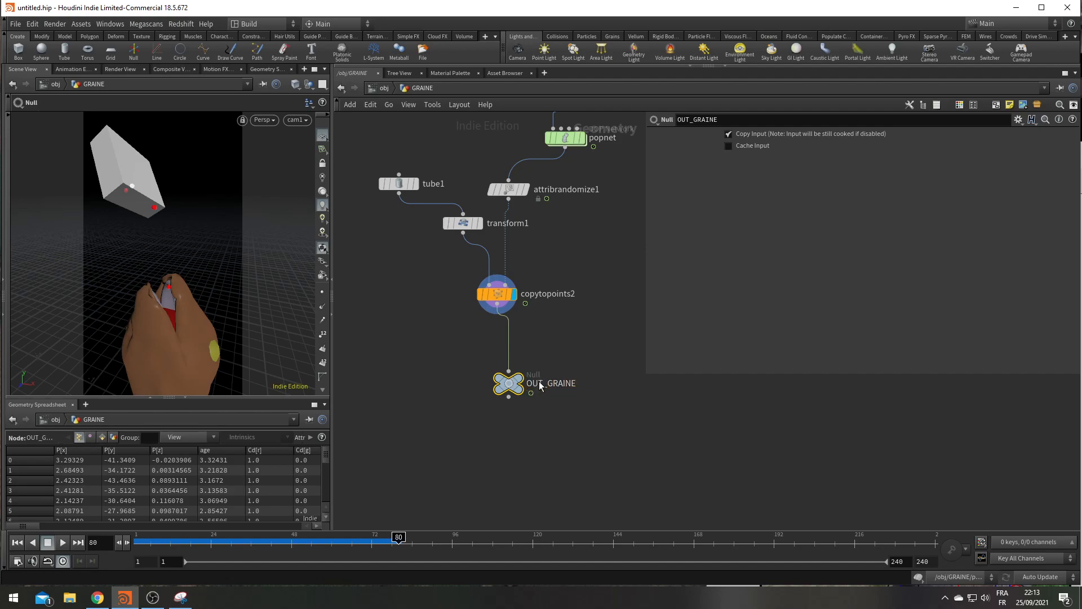
Return to the object level, collapse the geometry spreadsheet to enlarge the viewport, and leave the node handle for the View tool
click(386, 87)
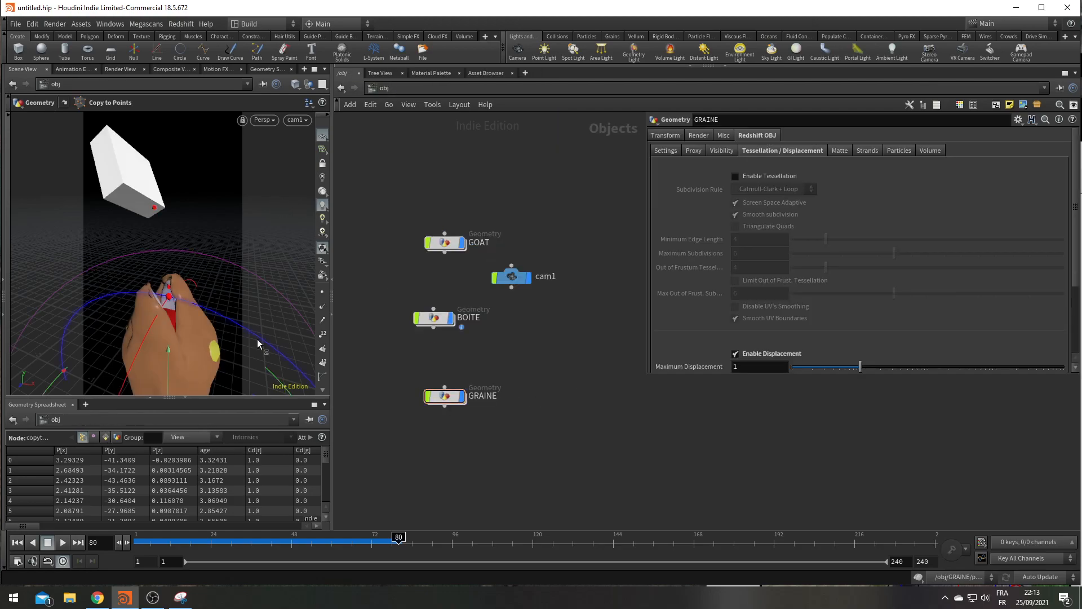
click(185, 399)
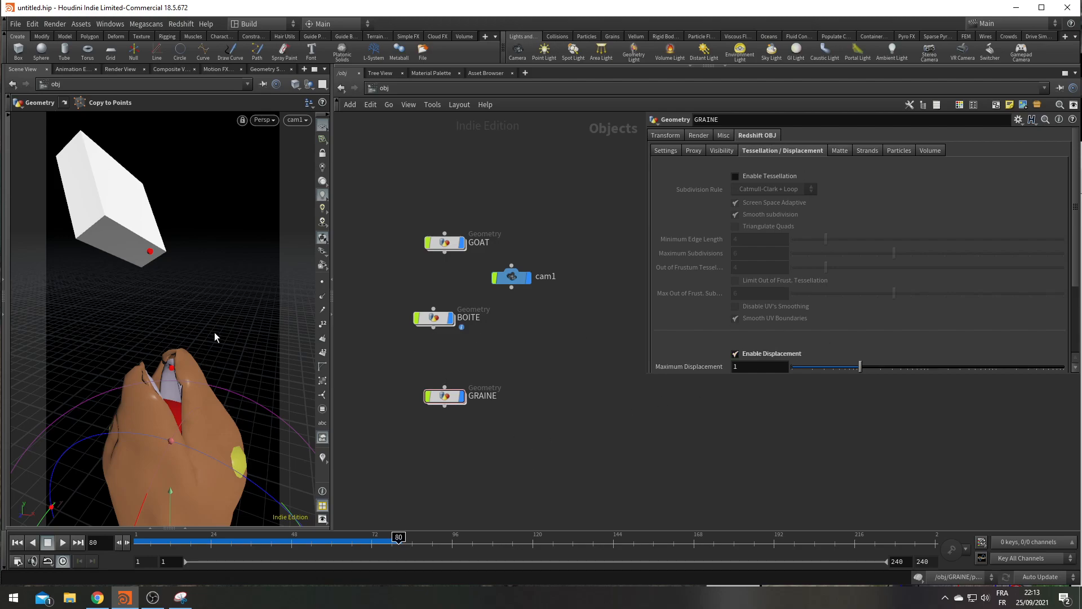
key(Escape)
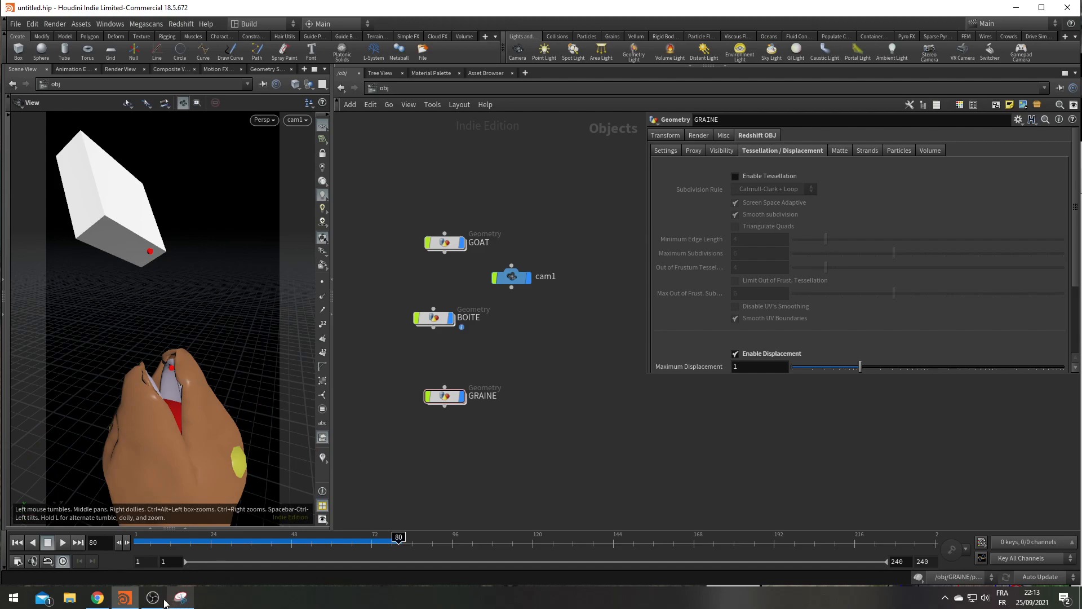
Switch to Chrome and replay the goat reference video from the start, moving its window aside
click(97, 597)
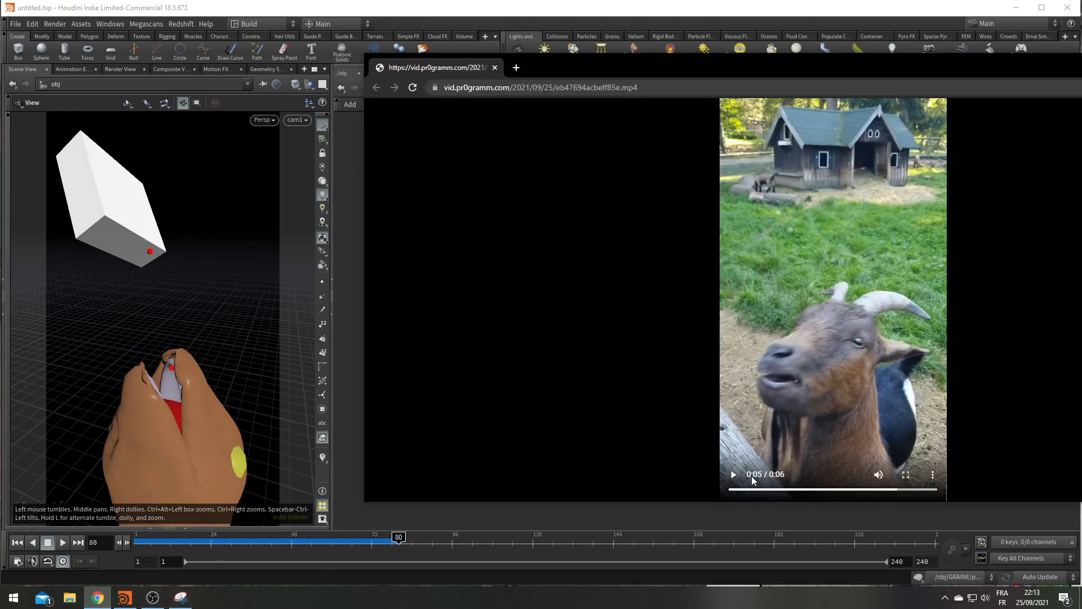
click(729, 489)
click(734, 474)
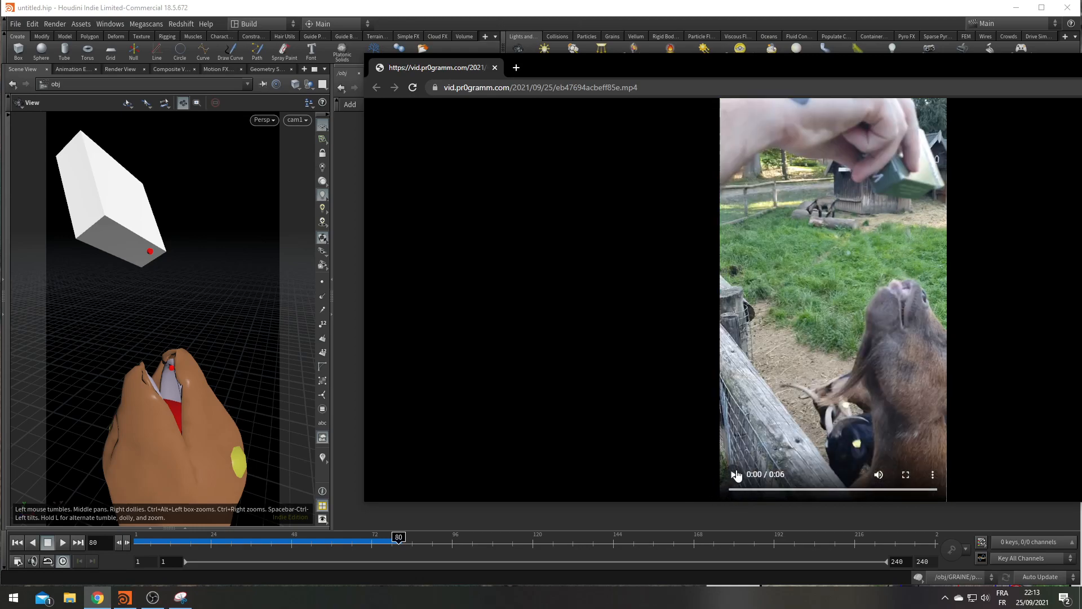
drag(840, 59, 733, 54)
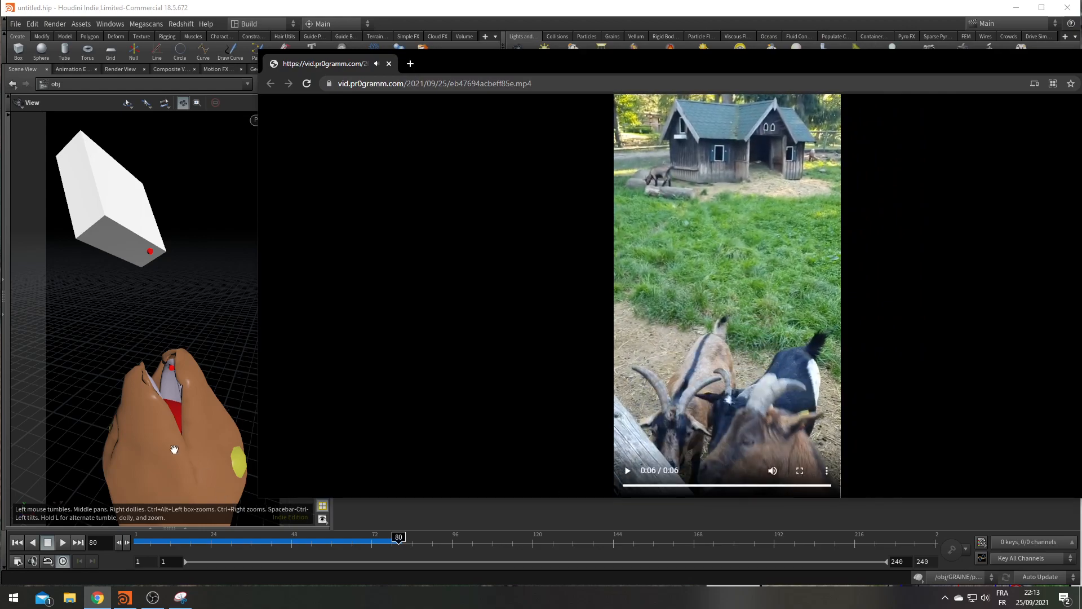
Switch back to Houdini, rewind the timeline to frame 1 and play the seed simulation
drag(180, 540, 35, 537)
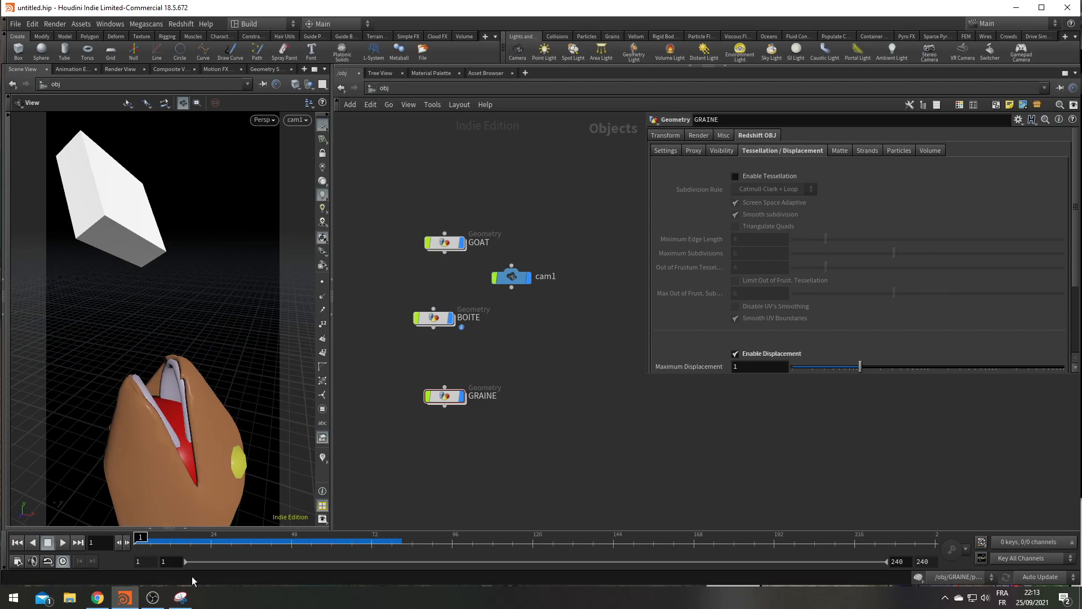
click(63, 542)
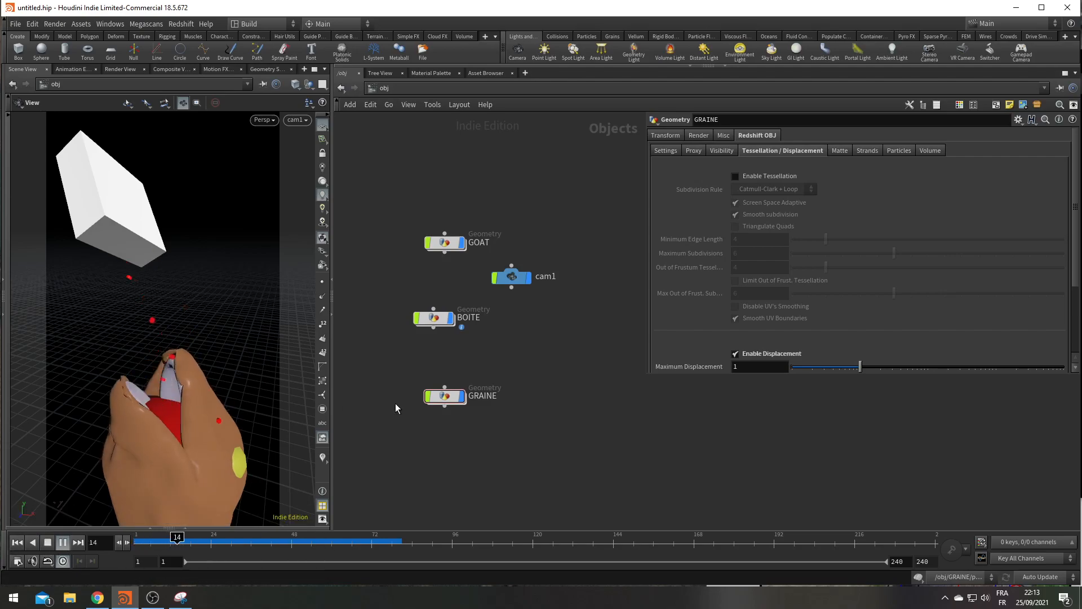